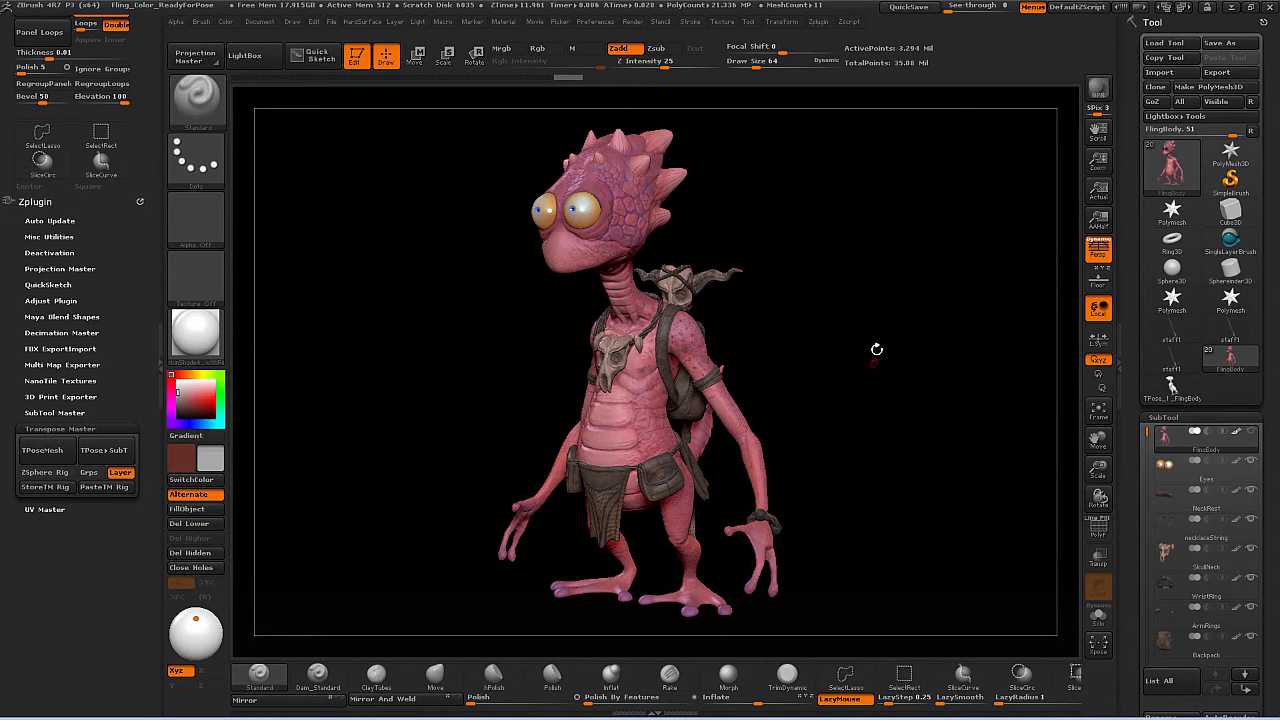
Step: Dock the Zplugin palette with the Transpose Master options in the tray beside the canvas
left_click(818, 21)
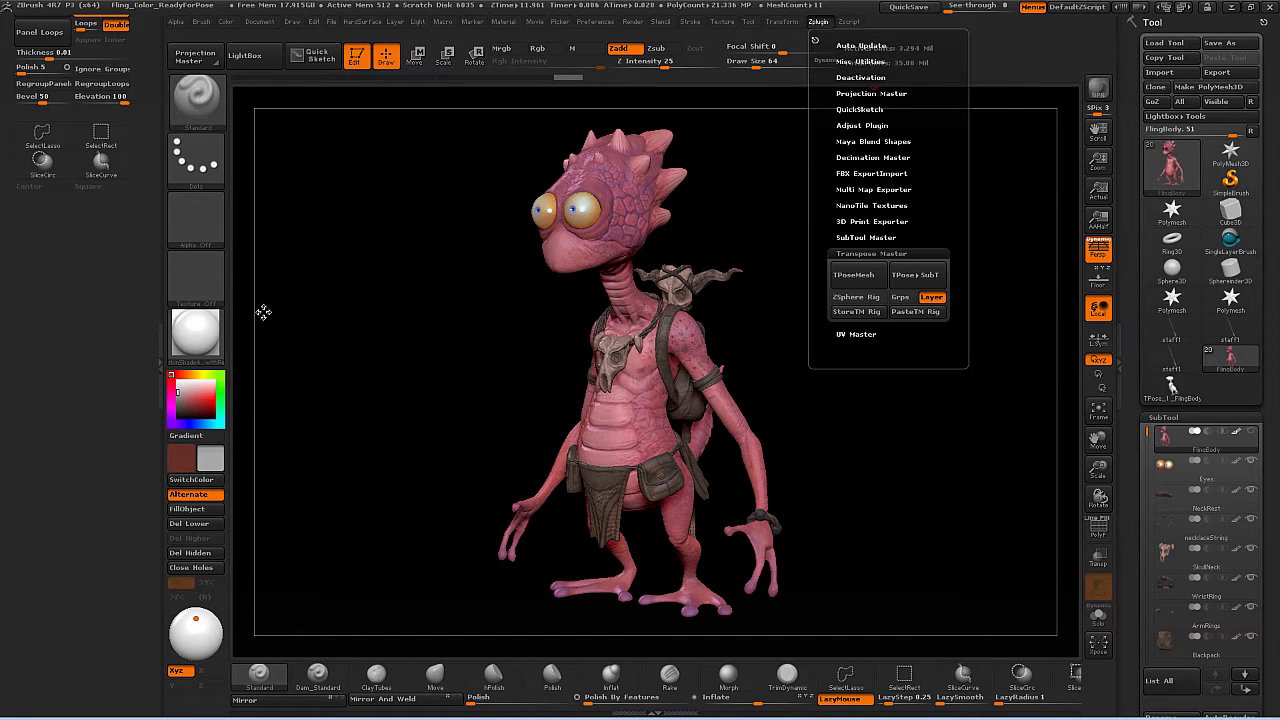
left_click_drag(263, 312, 12, 260)
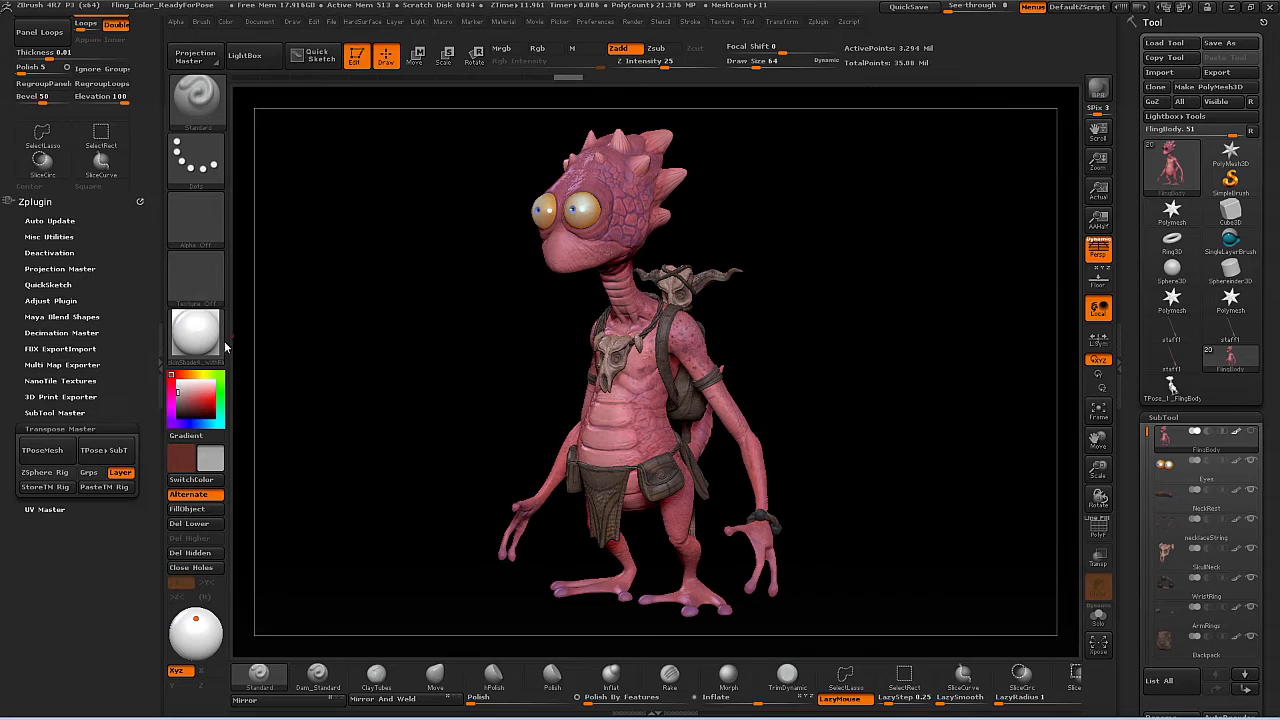
left_click(159, 374)
left_click(5, 350)
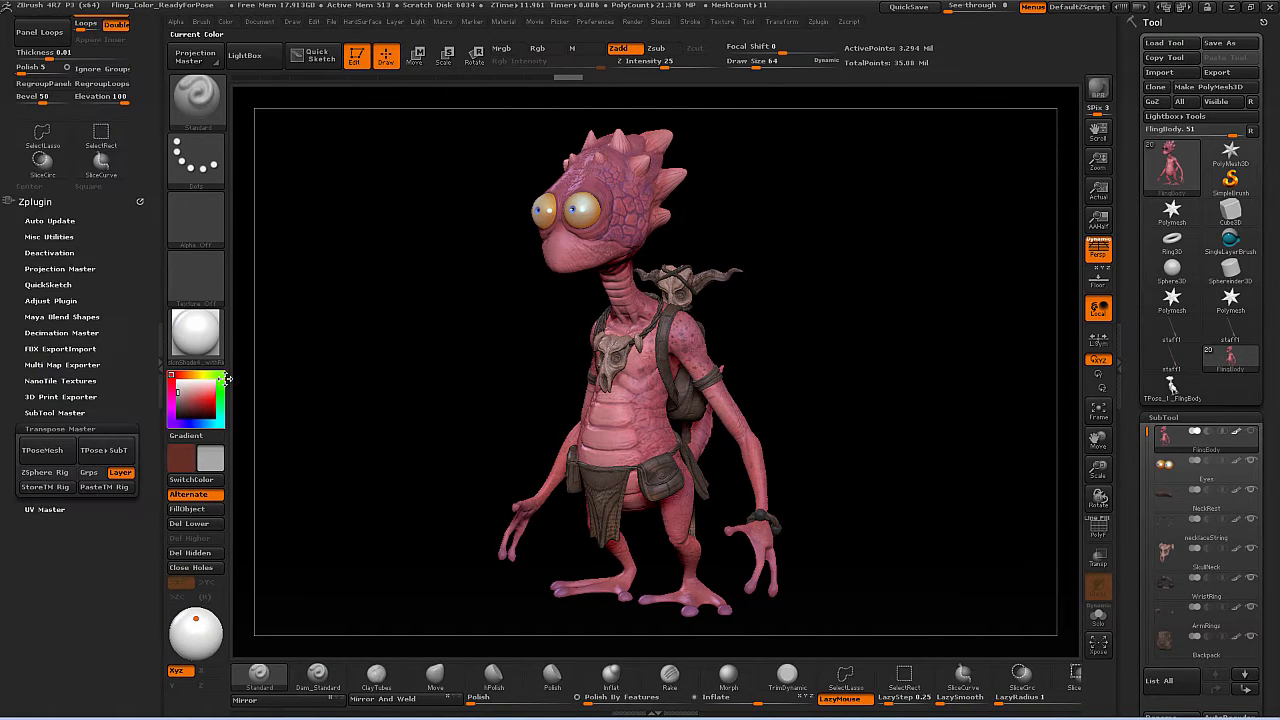
left_click(160, 370)
left_click(12, 357)
left_click(818, 21)
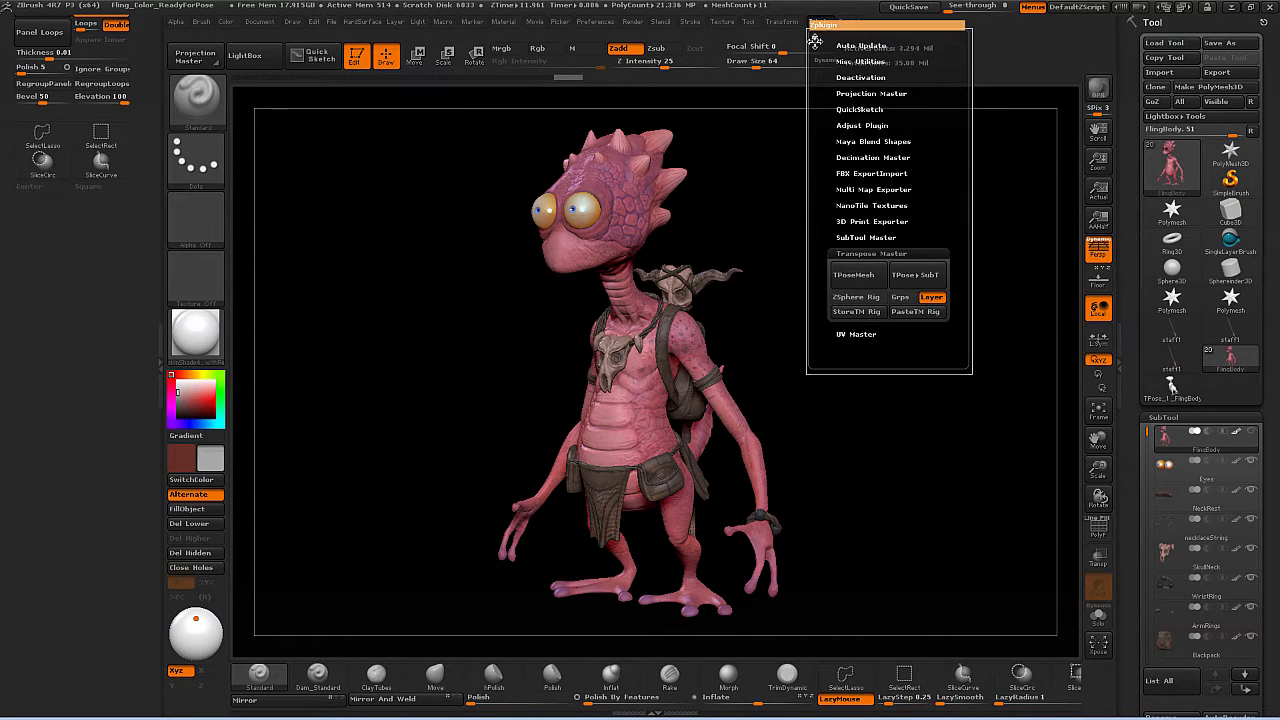
left_click_drag(815, 40, 27, 258)
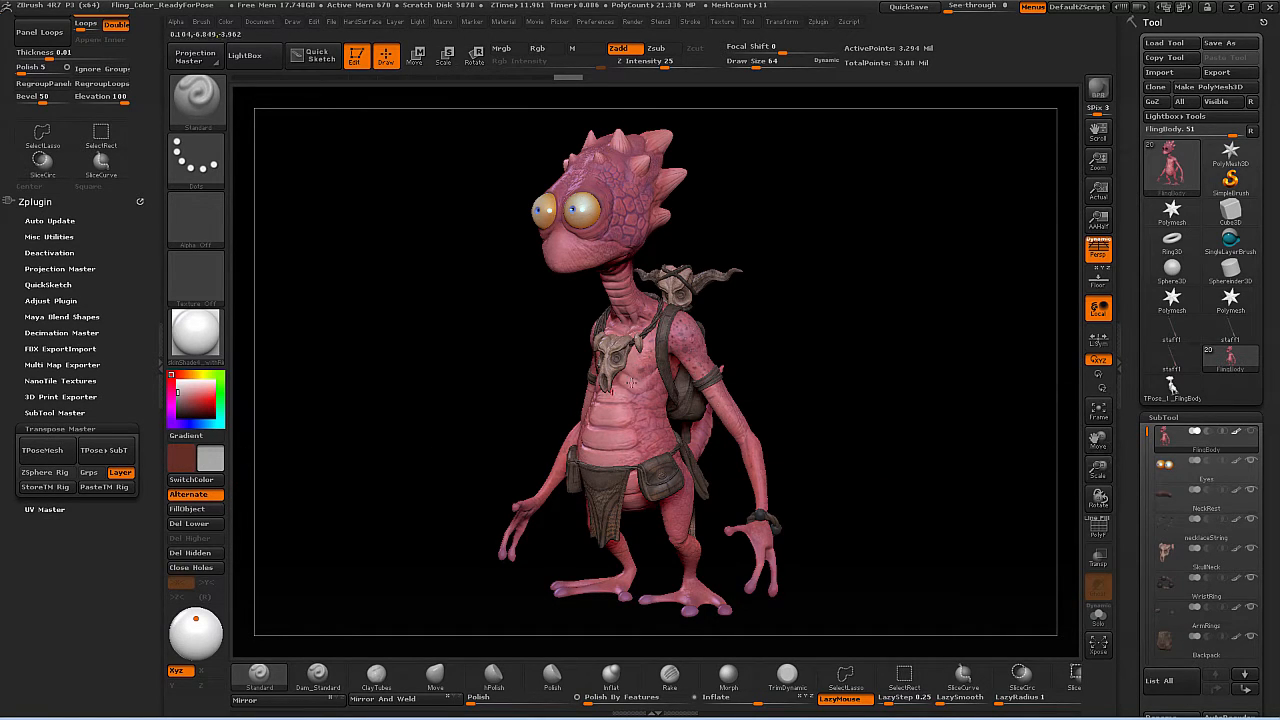
Step: Generate a combined low-resolution TPoseMesh of the FlingBody character with Transpose Master
left_click(53, 453)
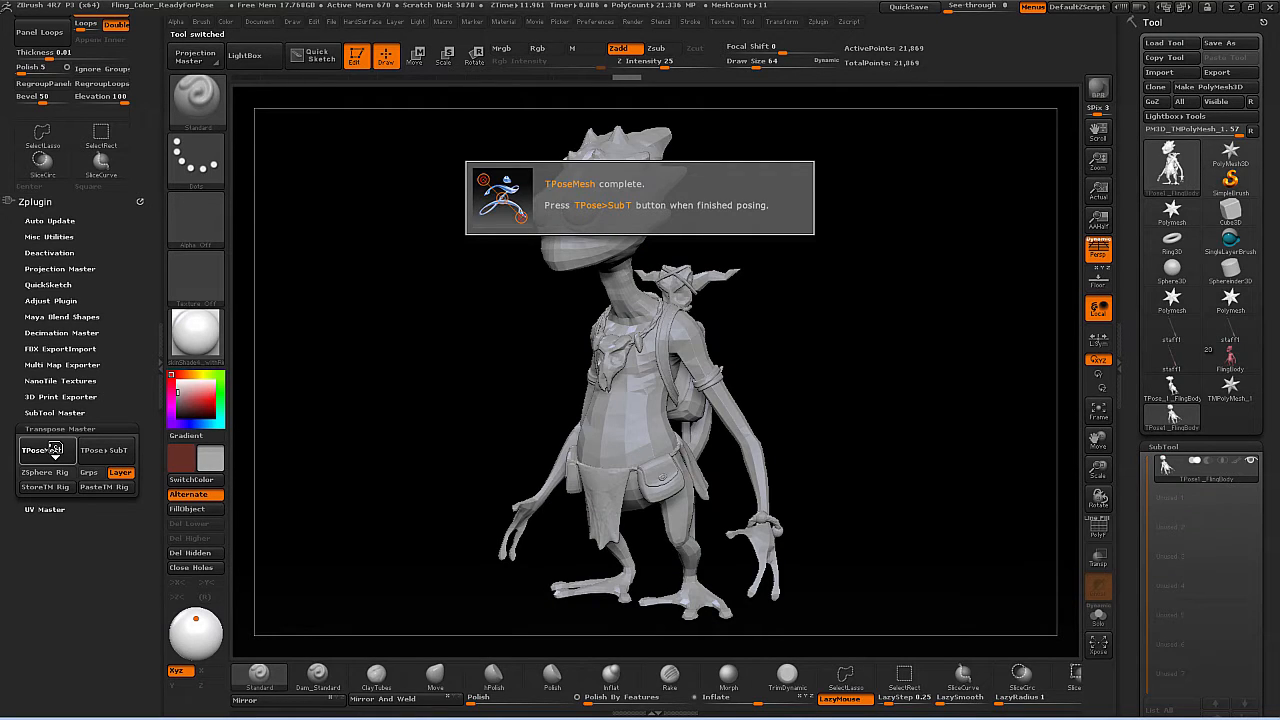
mouse_move(1181, 430)
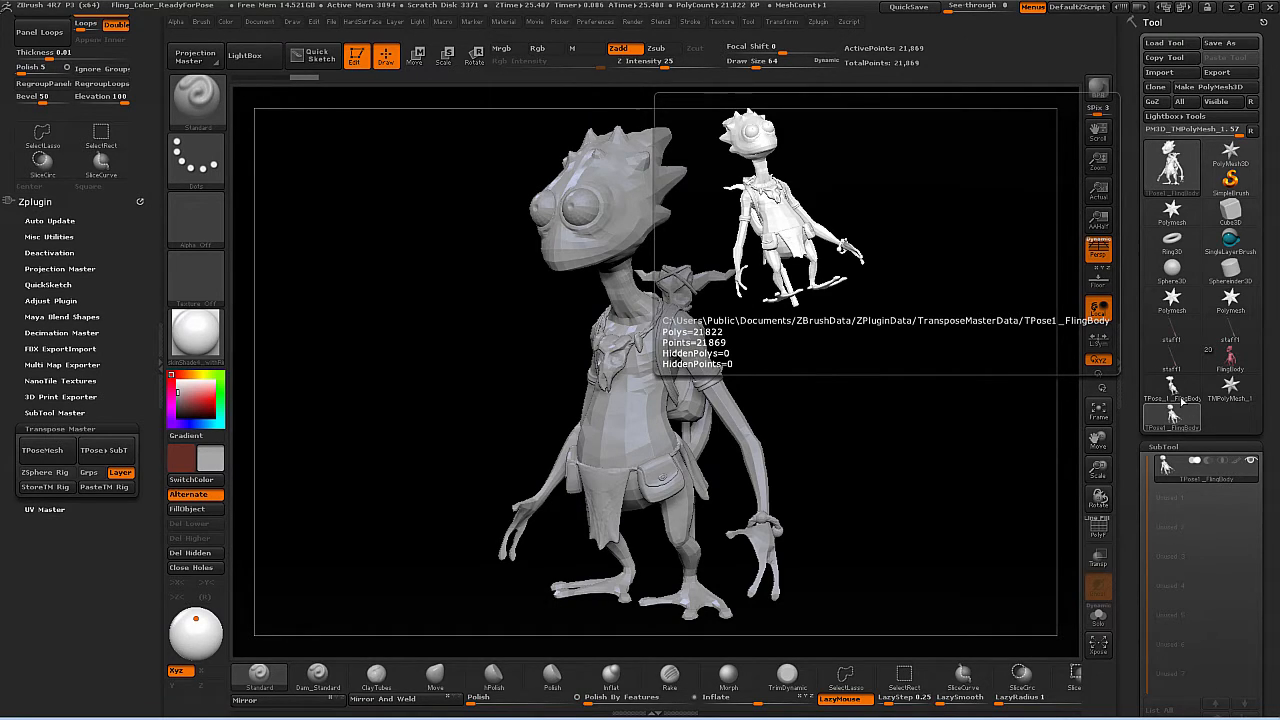
Step: Delete the old posed TPose_1_FlingBody tool
mouse_move(1177, 392)
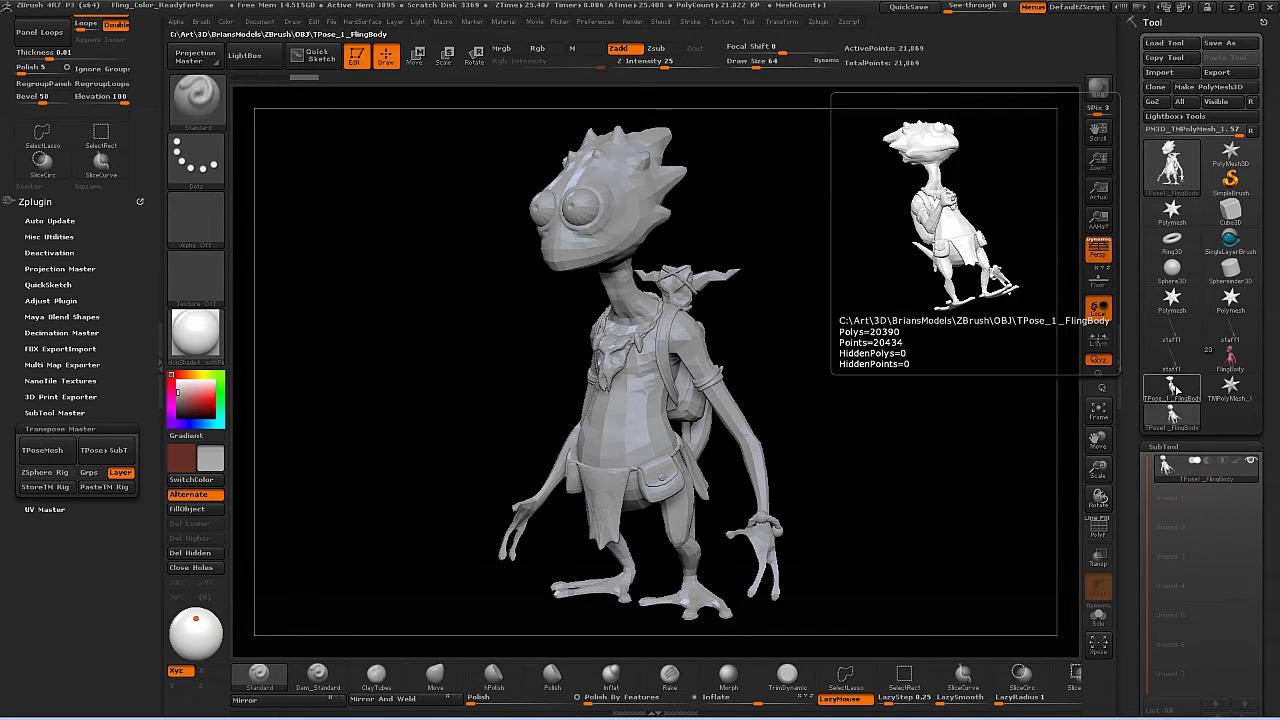
left_click(1174, 413)
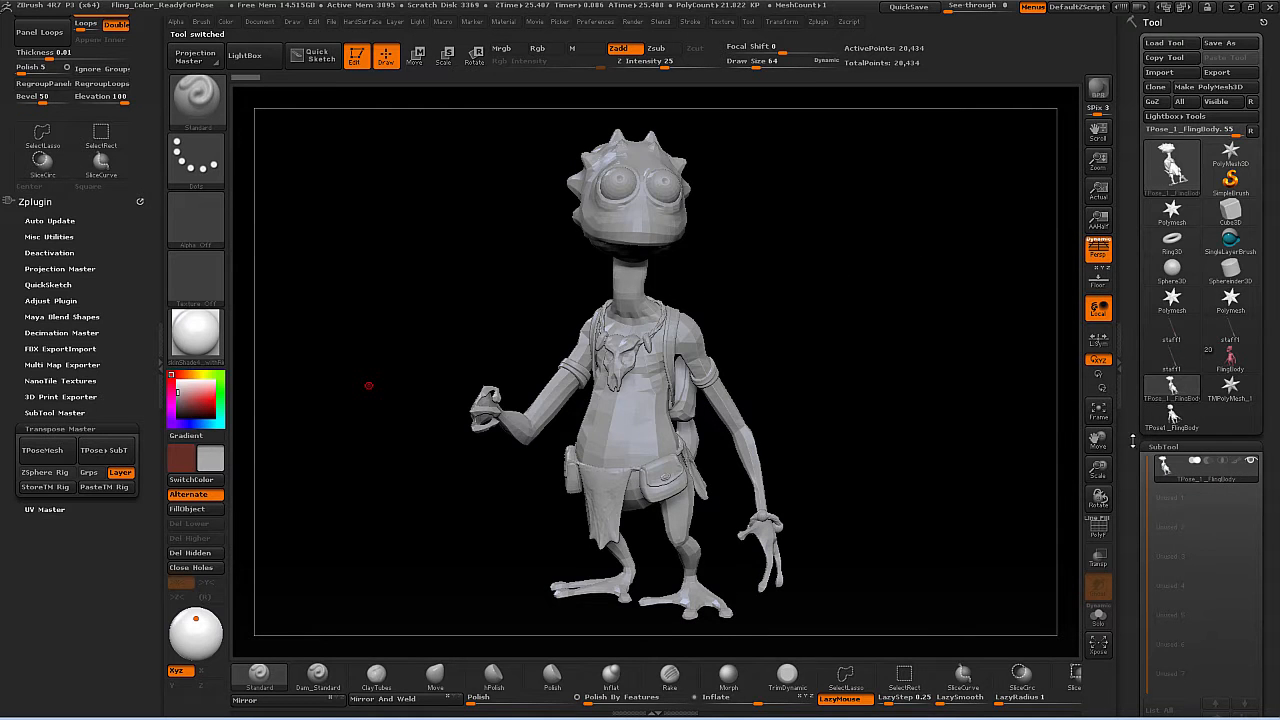
scroll(1133, 484, "down", 8)
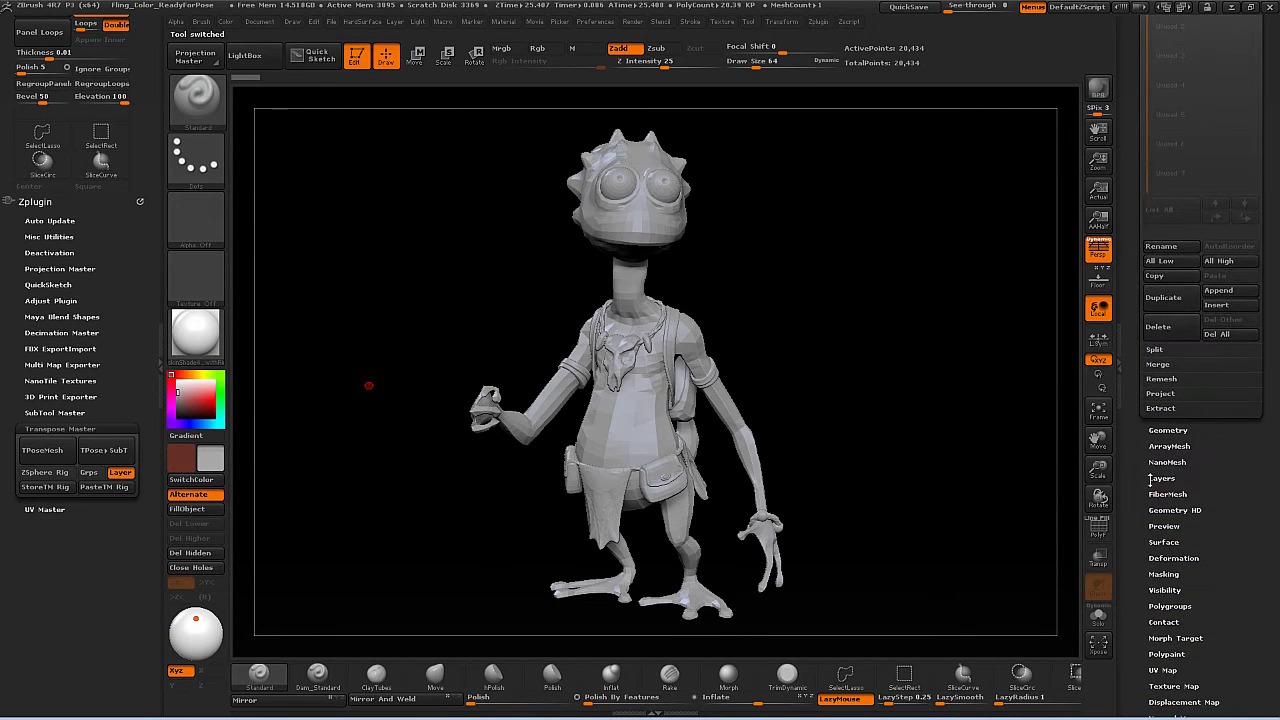
scroll(1152, 510, "up", 3)
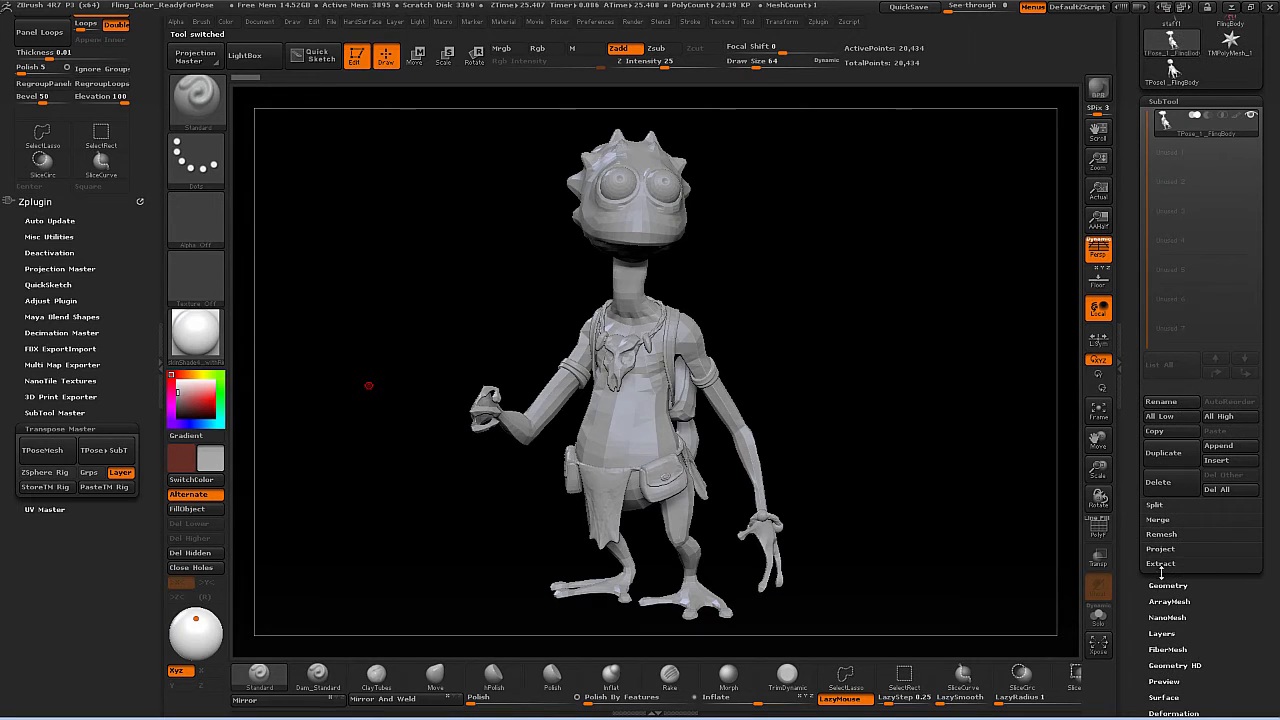
left_click(1173, 484)
left_click(1026, 512)
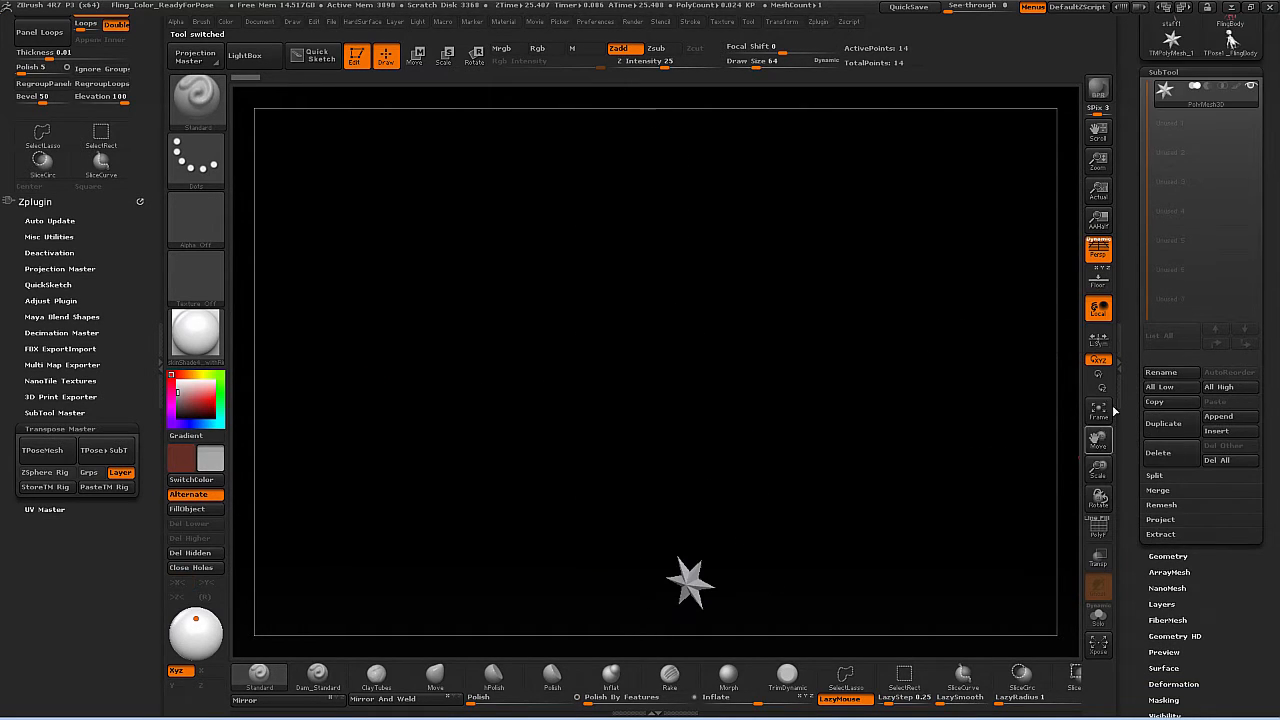
Step: Make the new TPose1_FlingBody tool active and send it to Maya with GoZ
scroll(1200, 150, "up", 3)
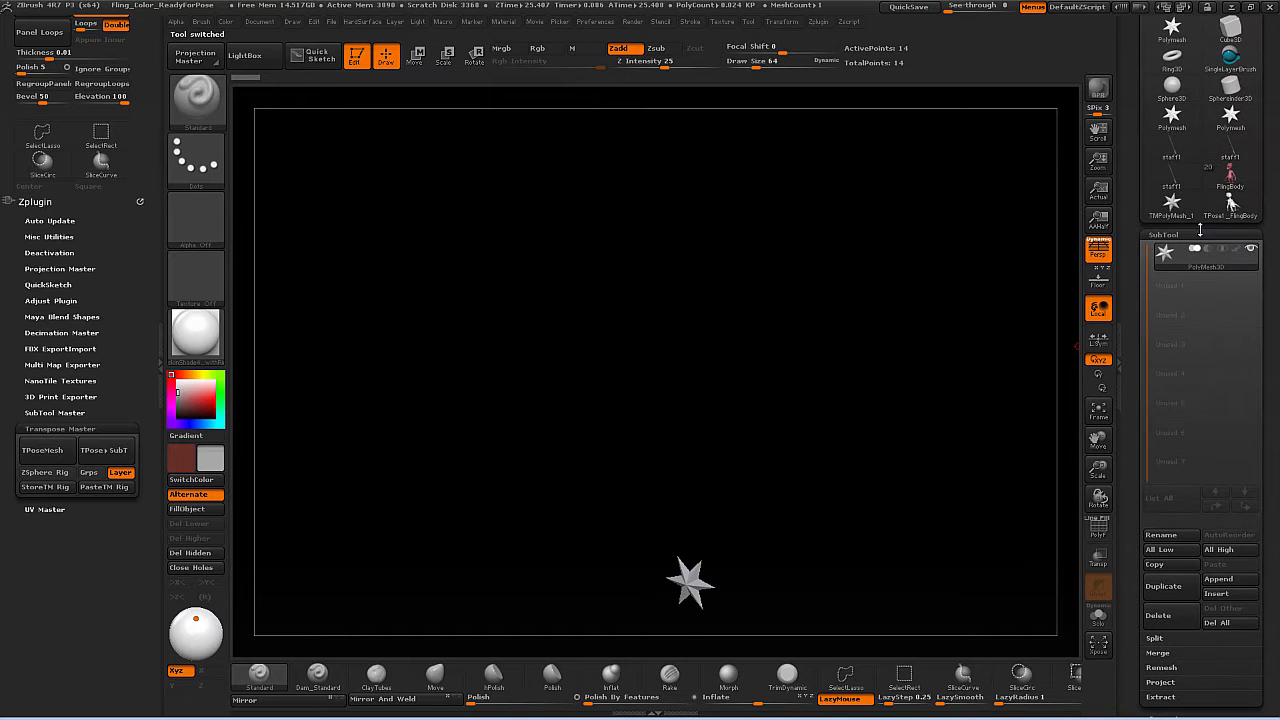
left_click(1230, 204)
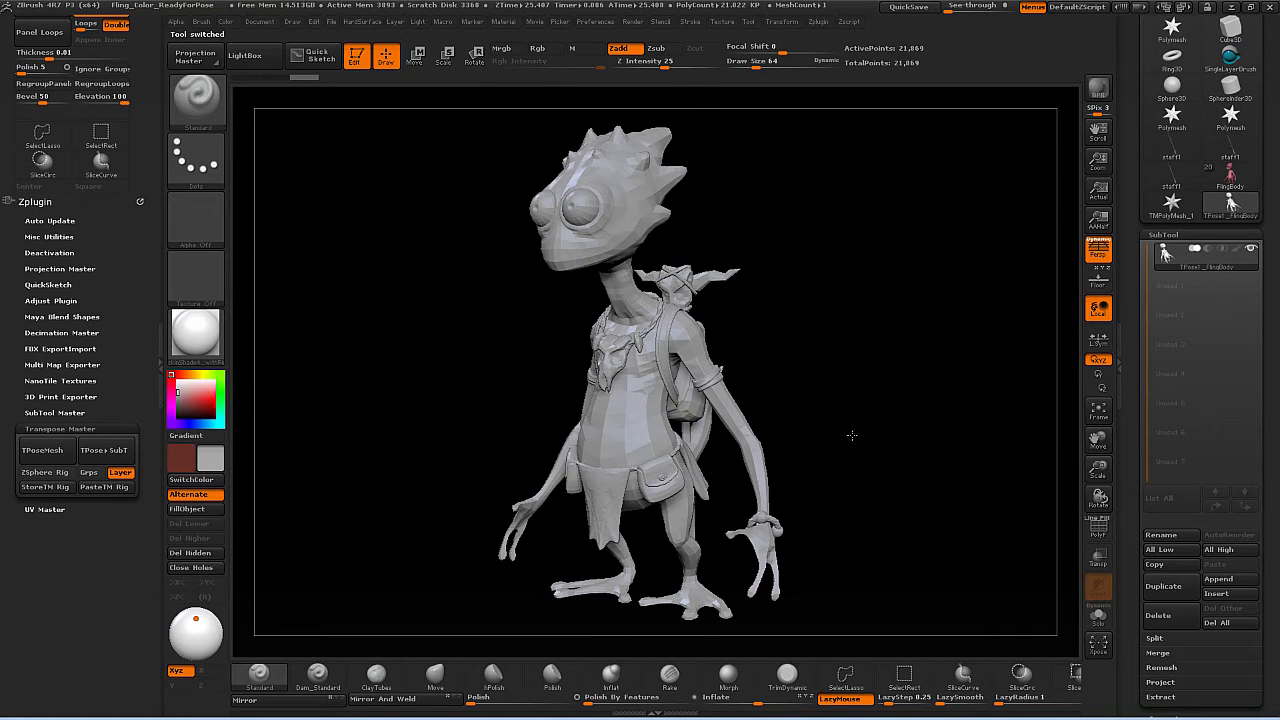
left_click_drag(849, 434, 878, 404)
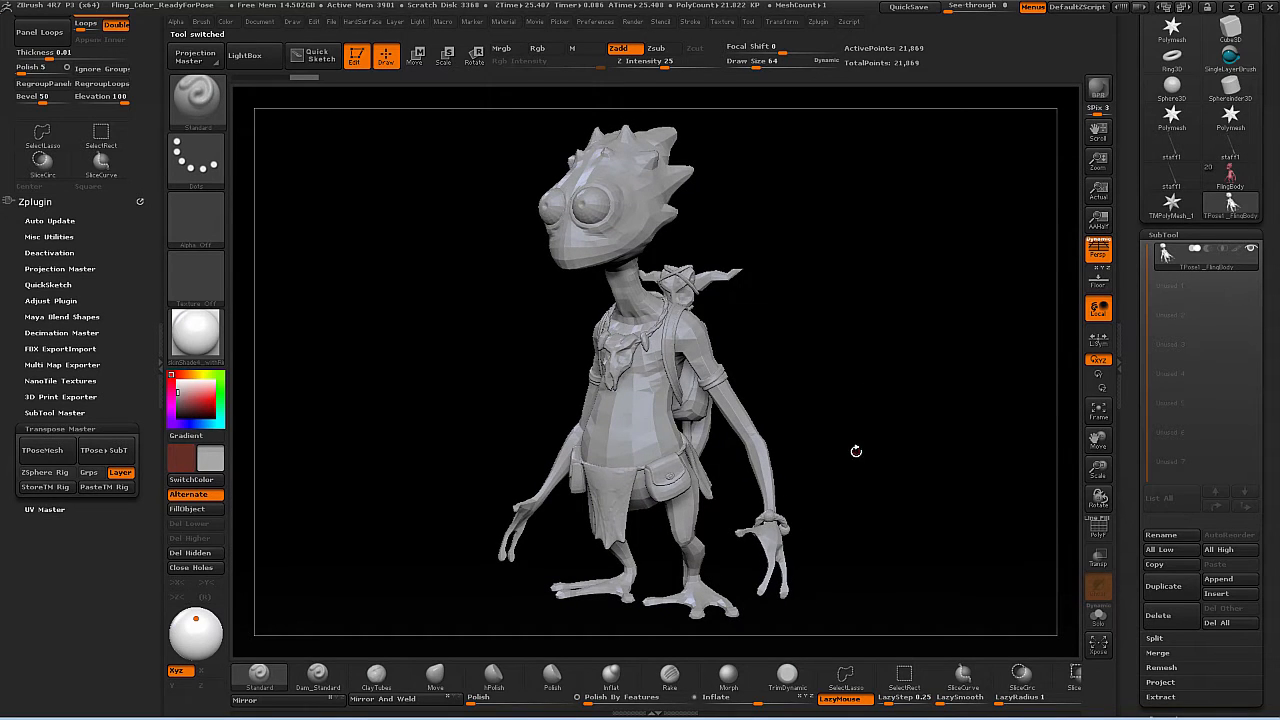
left_click_drag(854, 449, 857, 457)
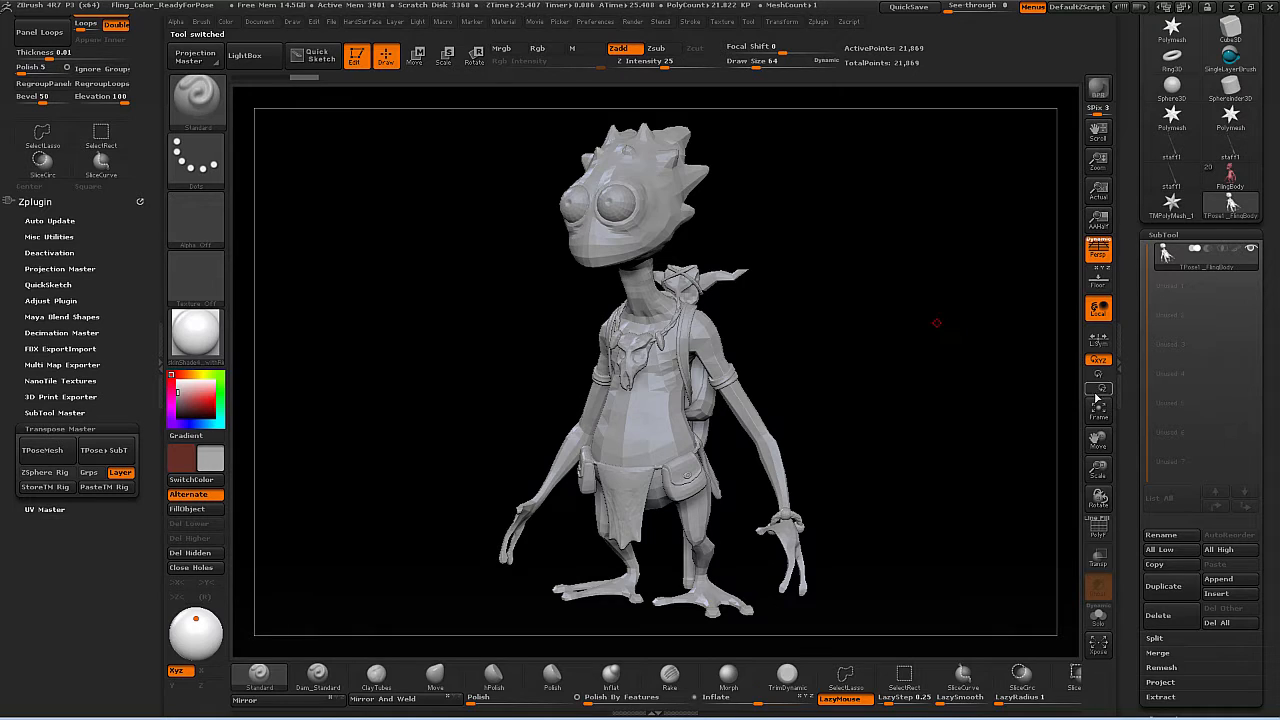
left_click_drag(1132, 356, 1135, 535)
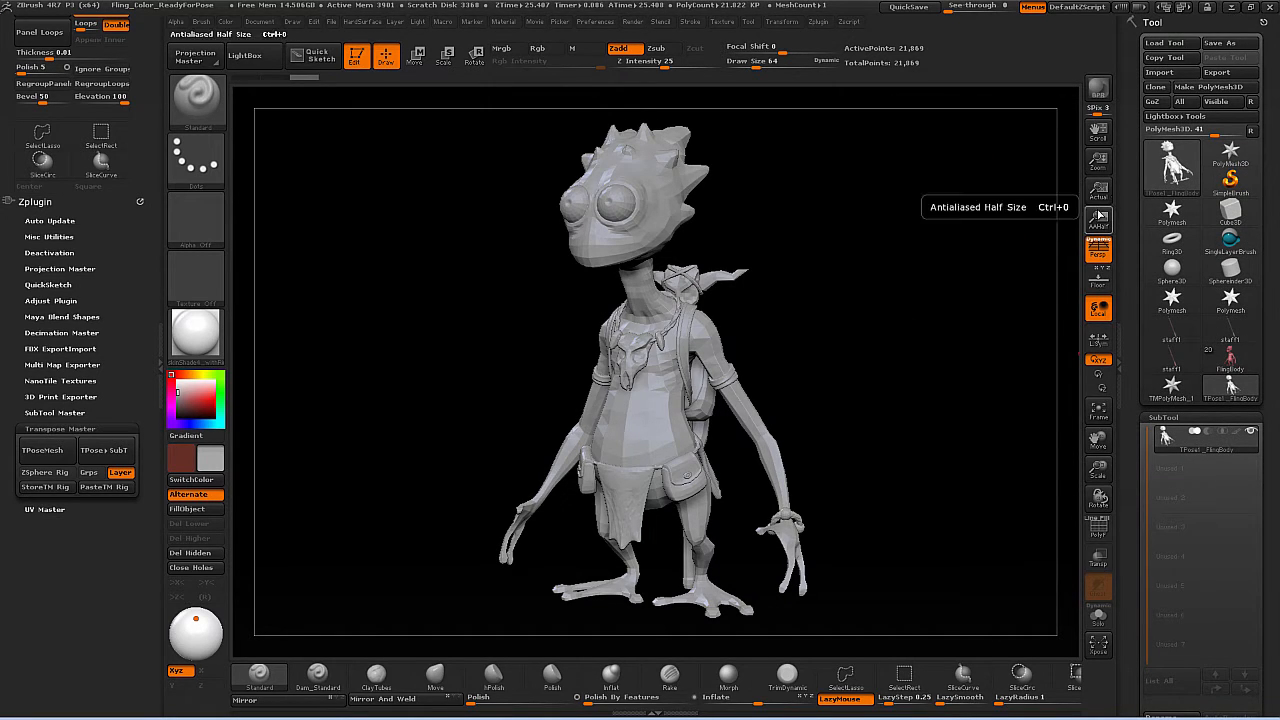
left_click(1155, 103)
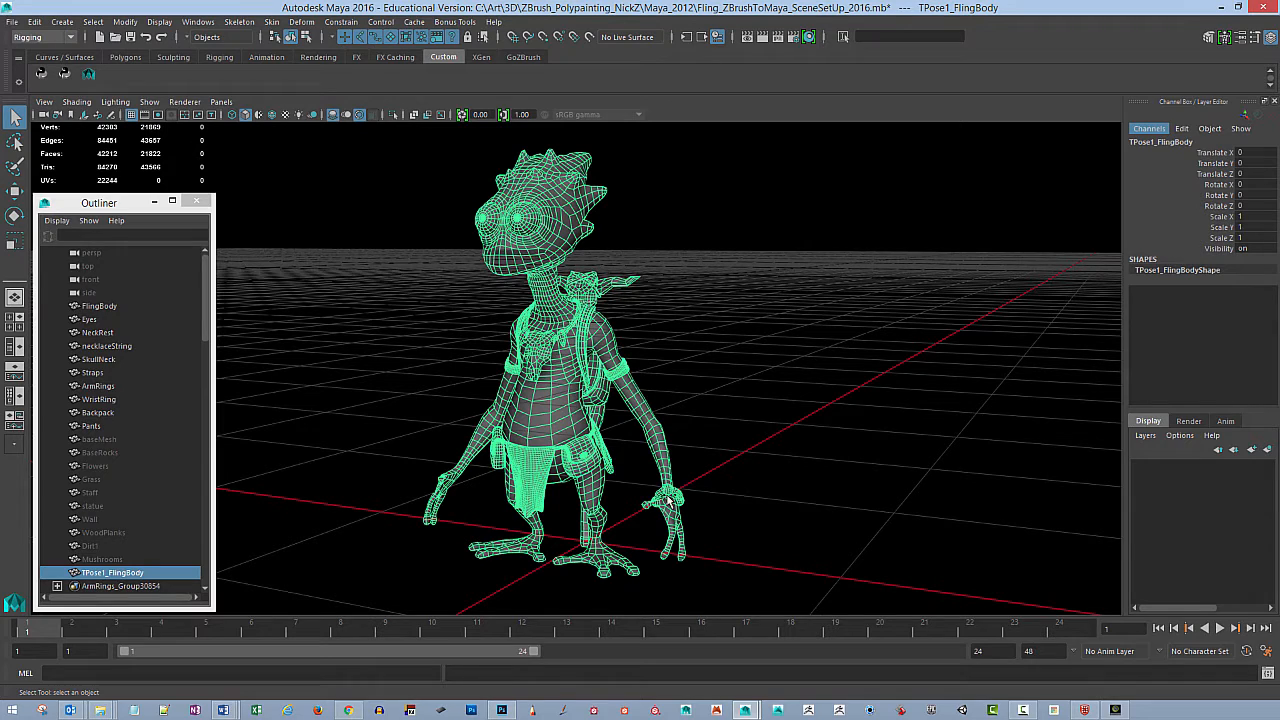
Step: Move TPose1_FlingBody about 11.17 units along X, beside the original character, and hide the viewport grid
key("w")
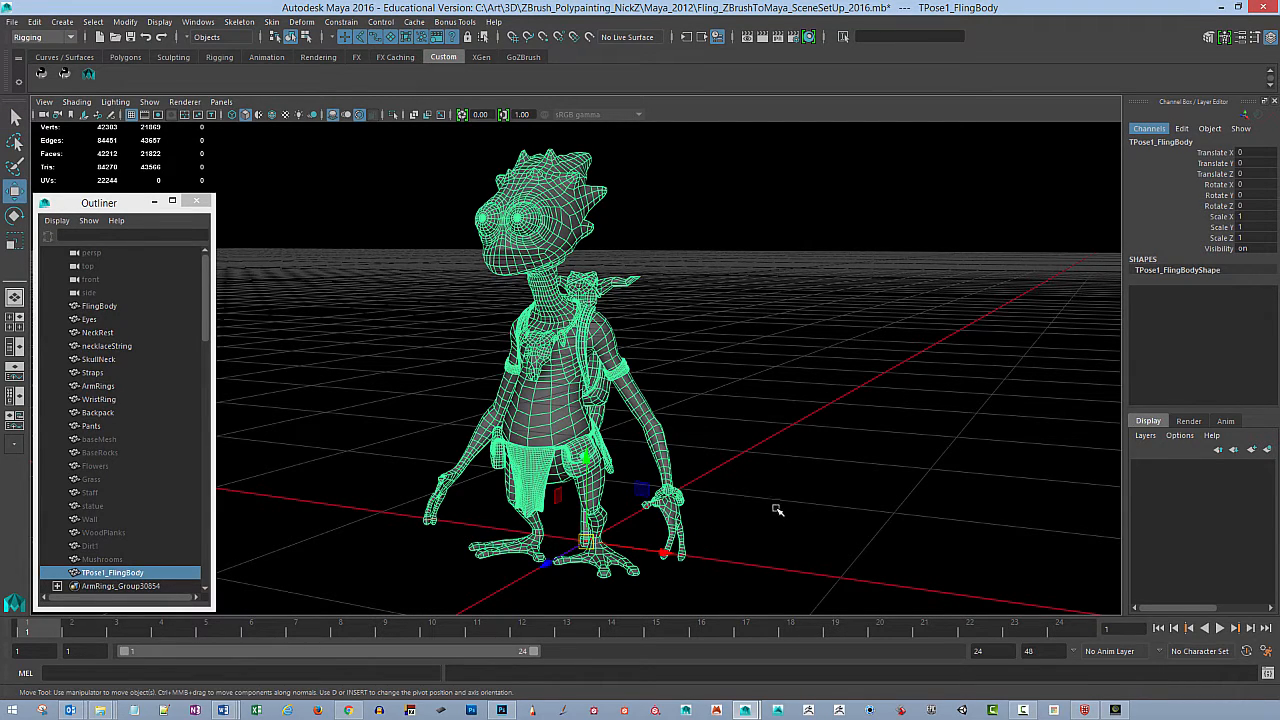
left_click_drag(677, 561, 997, 456)
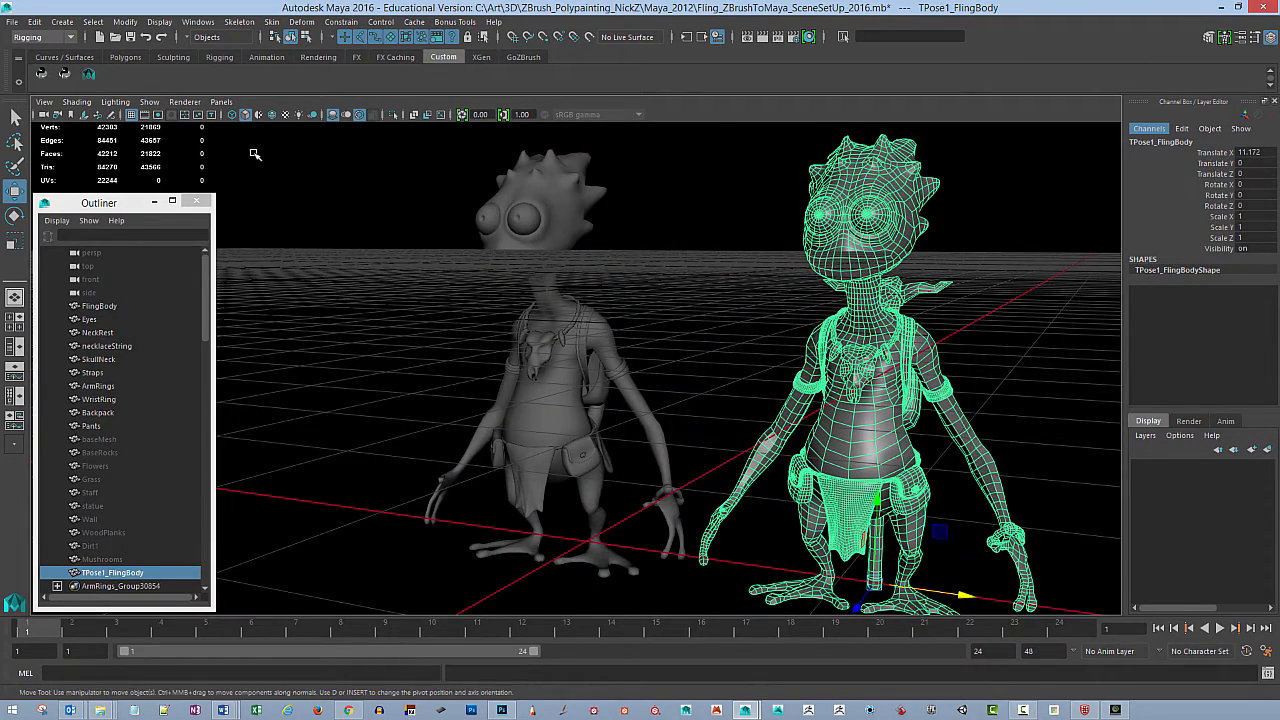
left_click(131, 116)
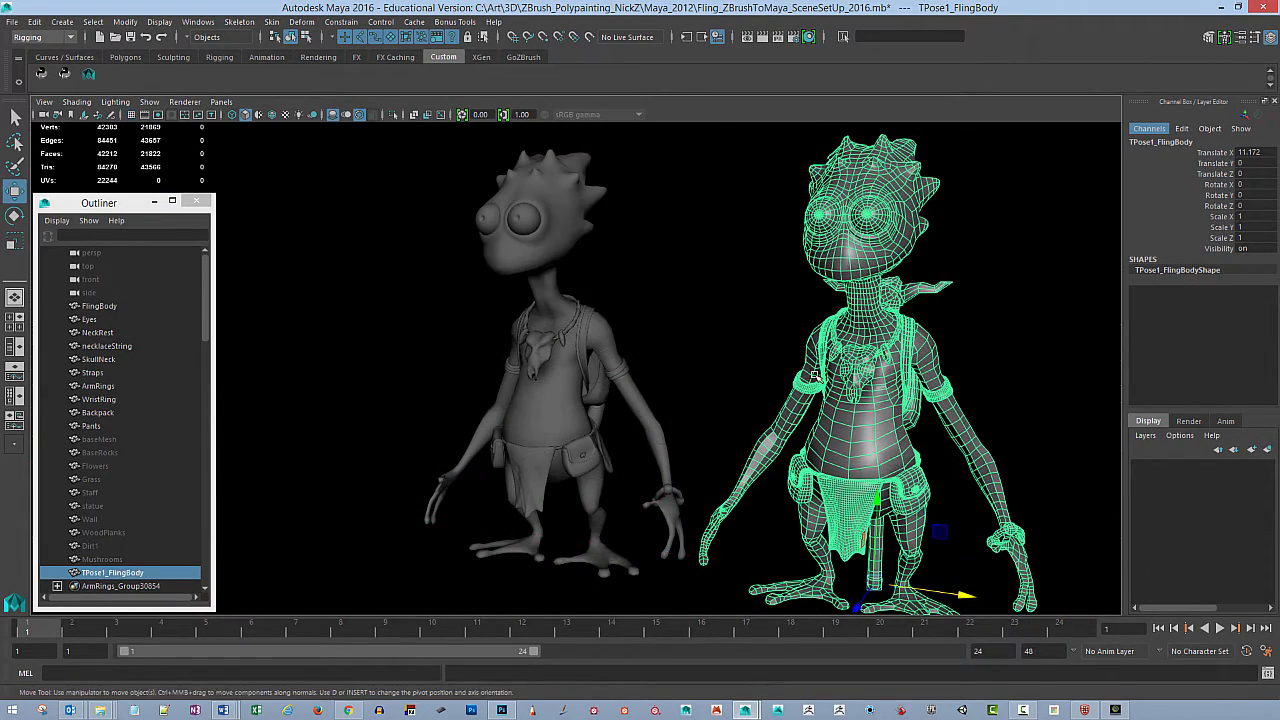
Step: Compare the two characters by selecting individual parts of the original, such as its body and straps
middle_click_drag(928, 402, 792, 399, "alt")
left_click_drag(792, 401, 921, 380, "alt")
left_click(921, 380)
left_click_drag(640, 376, 552, 335, "alt")
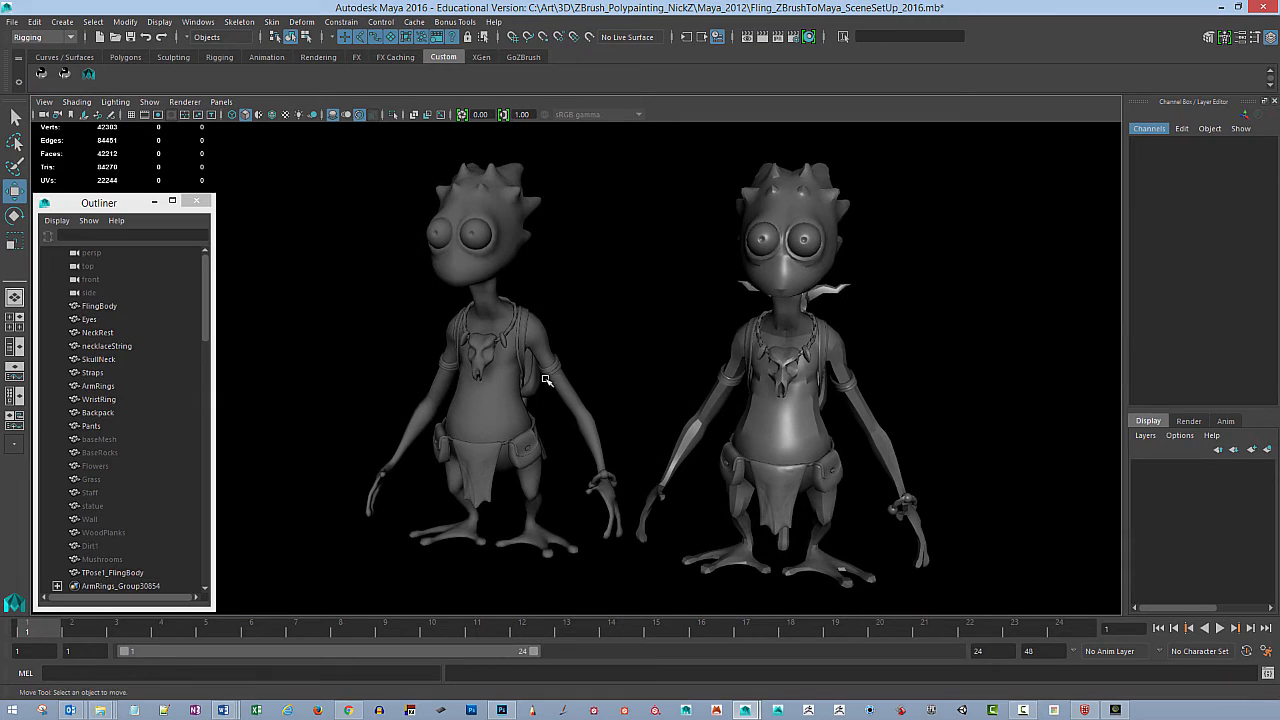
left_click(513, 427)
left_click(530, 350)
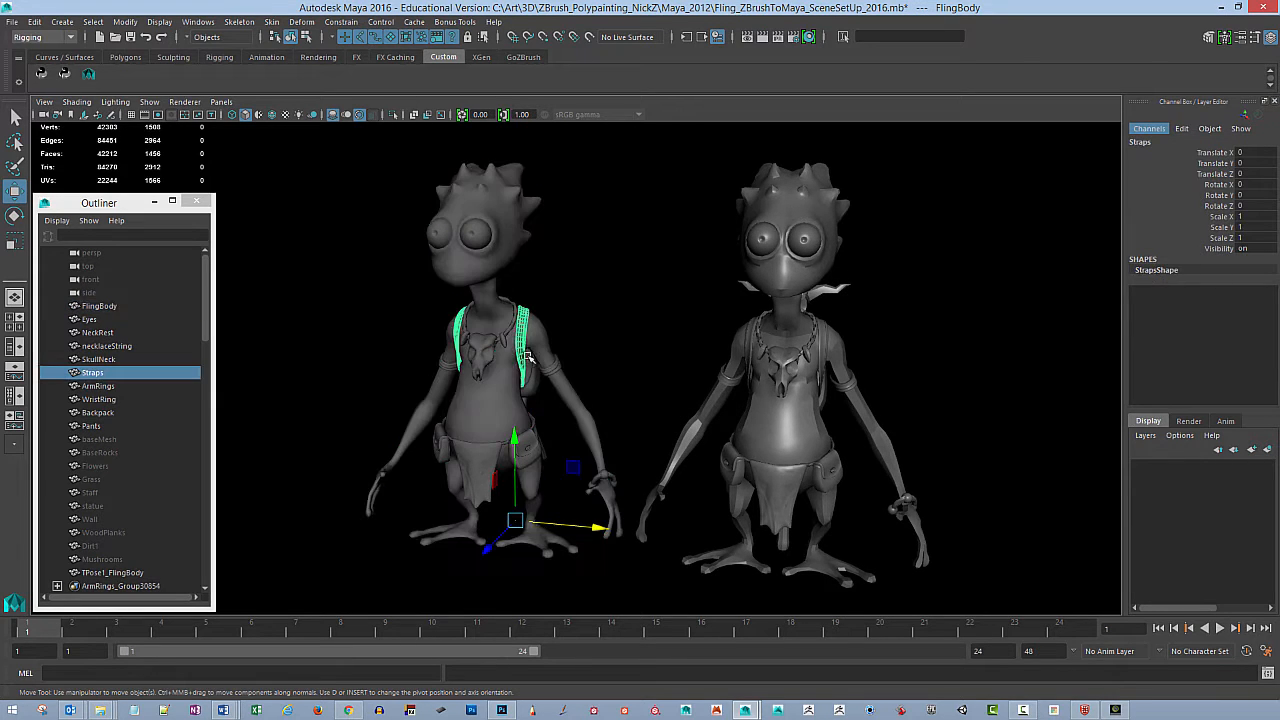
left_click(580, 342)
mouse_move(596, 360)
left_mouse_down("alt")
mouse_move(545, 365)
mouse_move(603, 367)
left_mouse_up("alt")
left_click(533, 366)
left_click(575, 354)
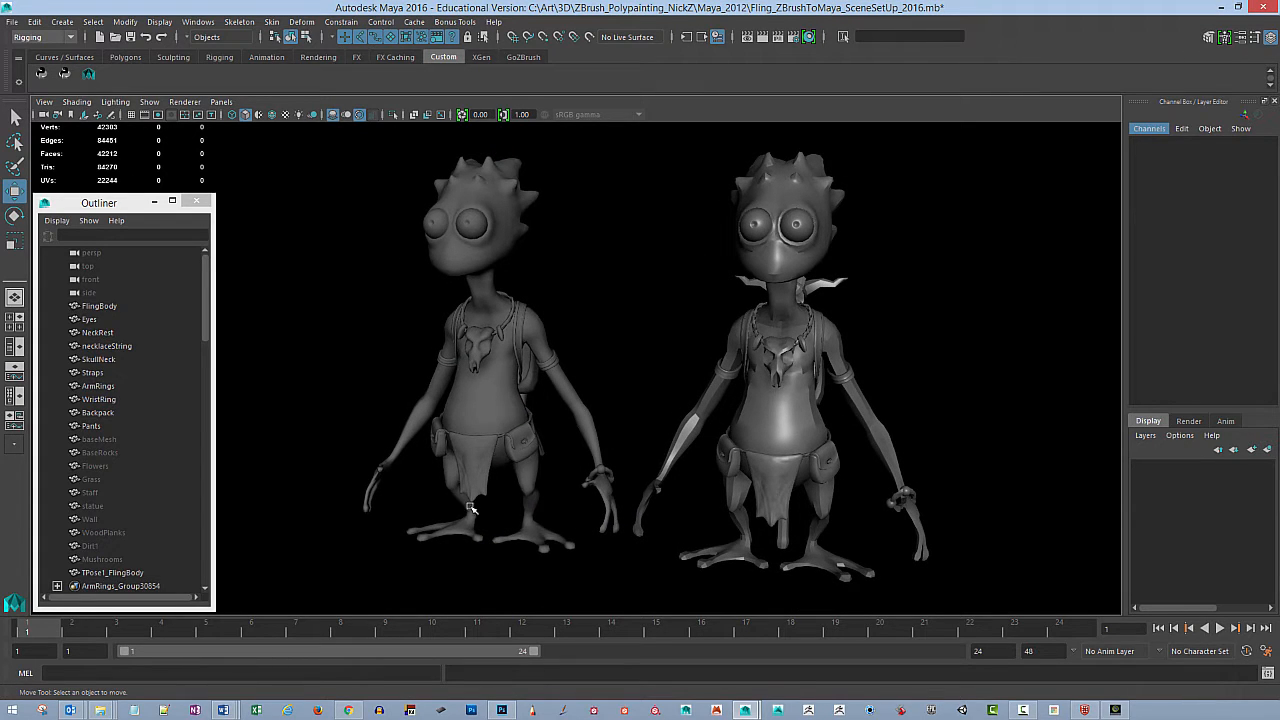
Step: Switch to ZBrush, make the painted FlingBody tool active and look through its subtool list
left_click(809, 711)
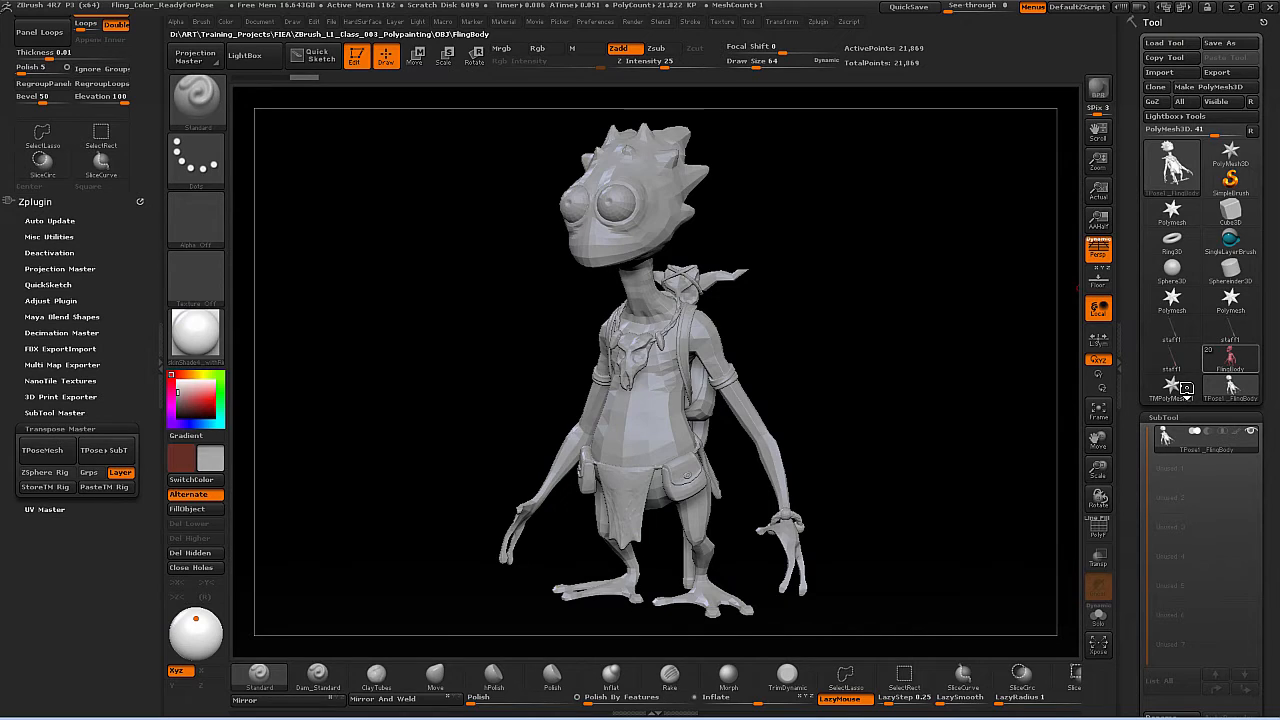
left_click(1230, 357)
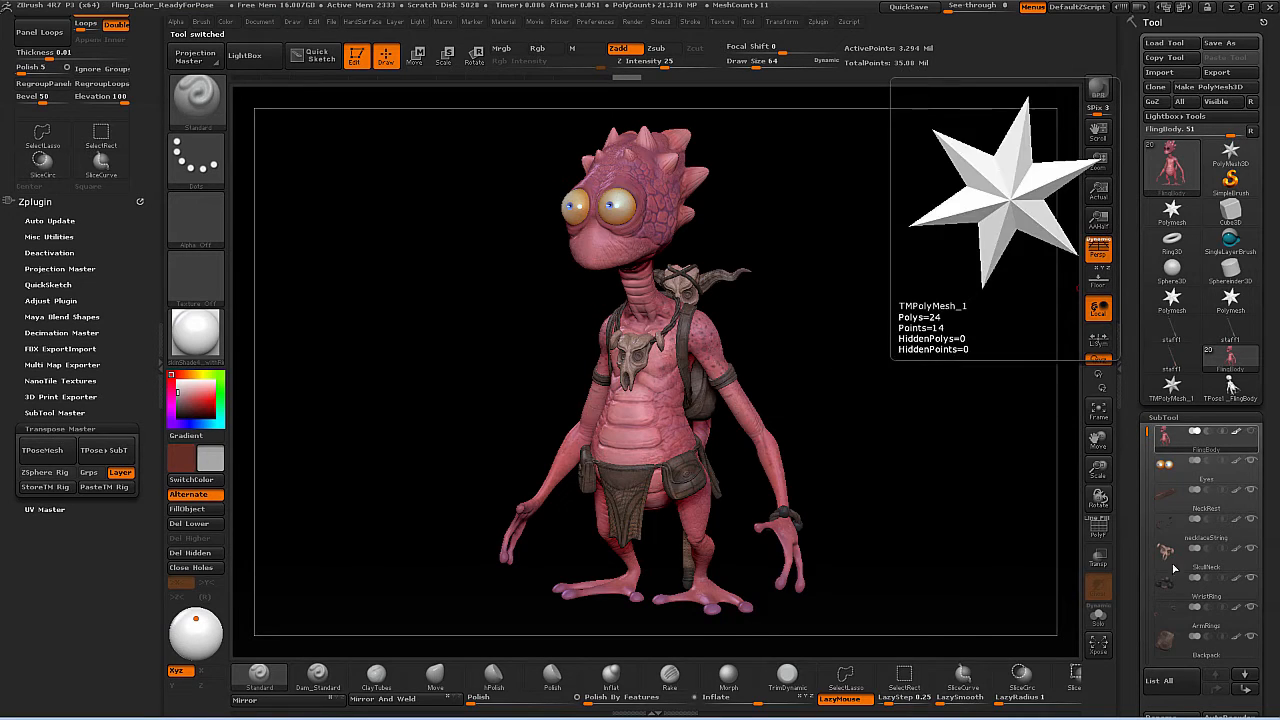
left_click_drag(1135, 510, 1147, 374)
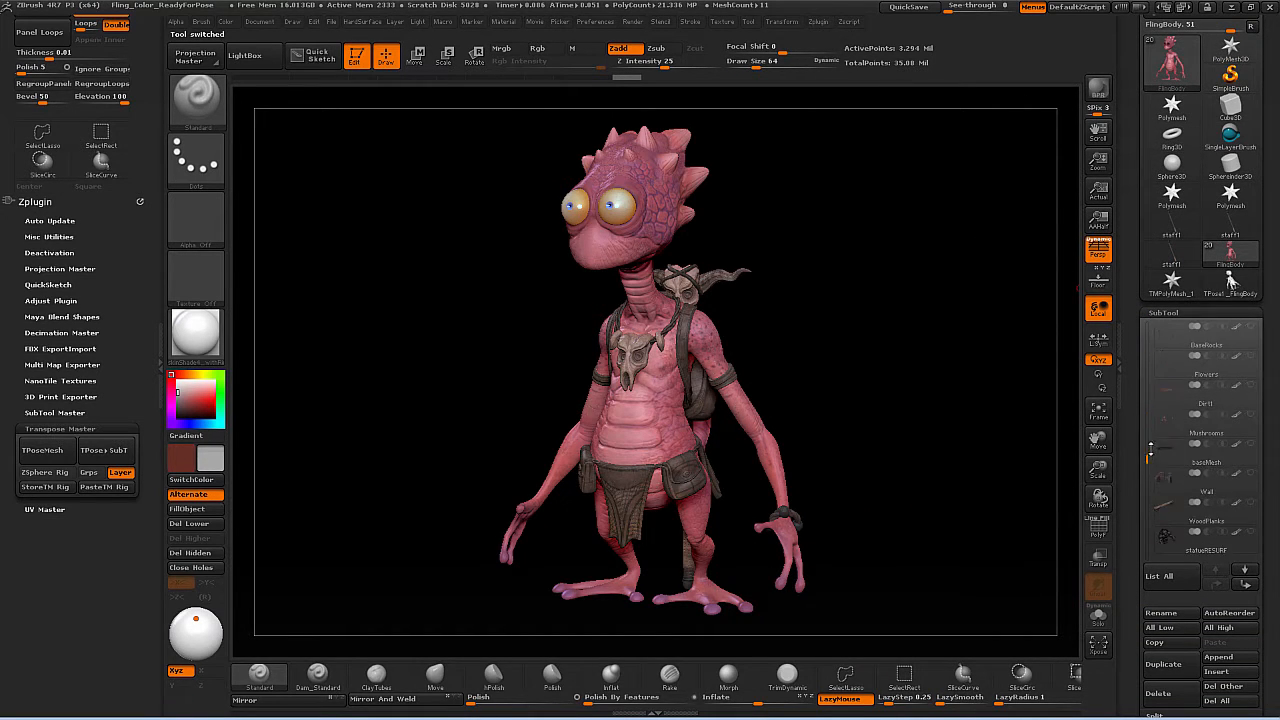
scroll(1163, 443, "up", 1)
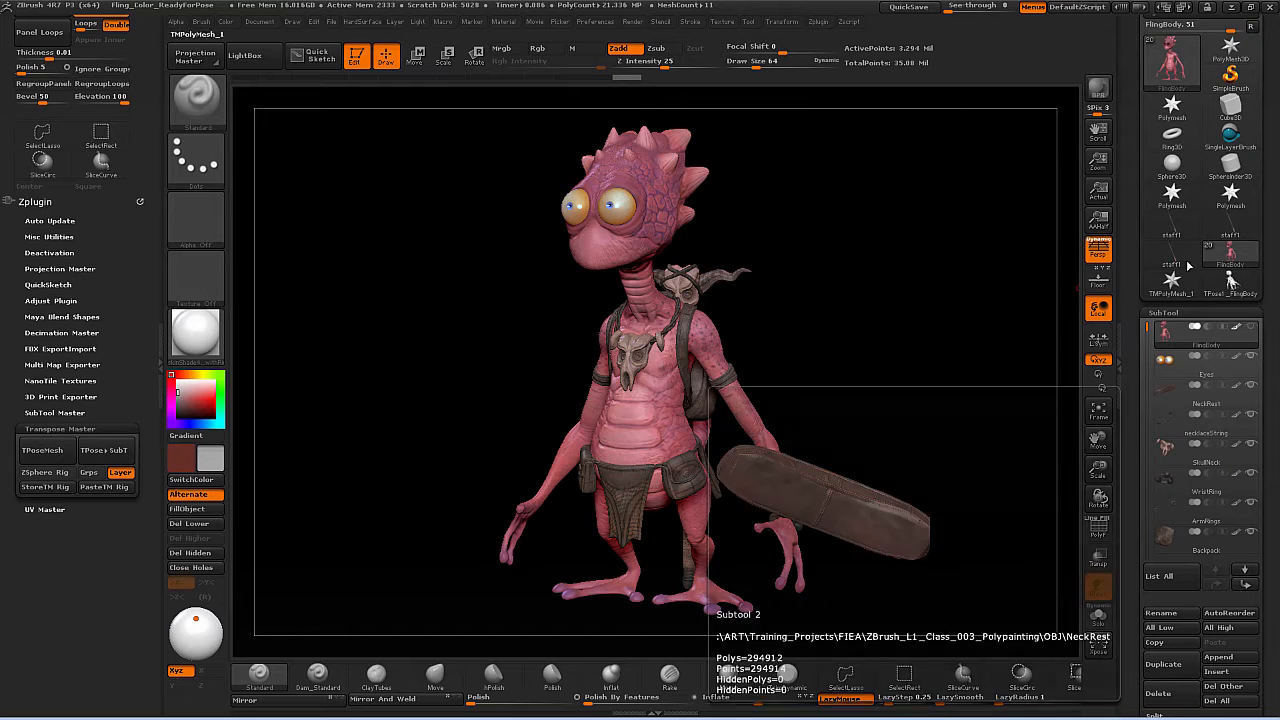
scroll(1141, 348, "up", 2)
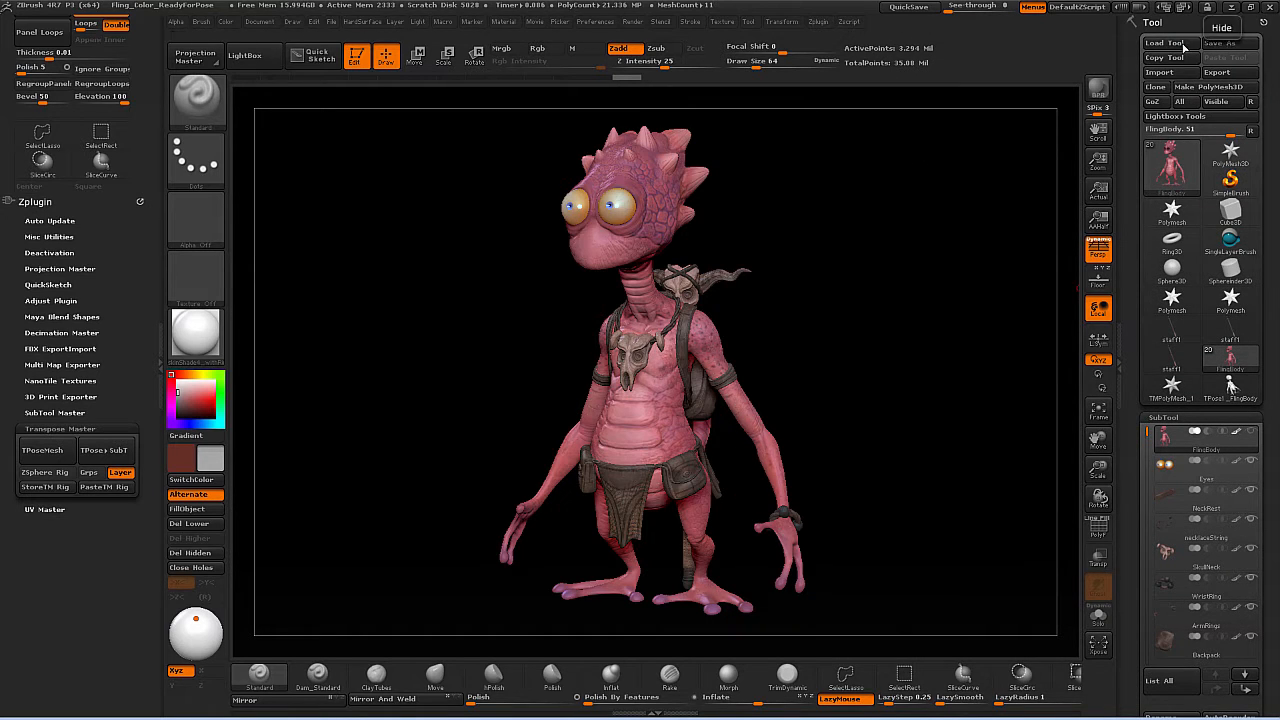
Step: Switch back to Maya and examine the original character's separate body, backpack, pants and straps meshes beside the combined TPose mesh
left_click(1231, 7)
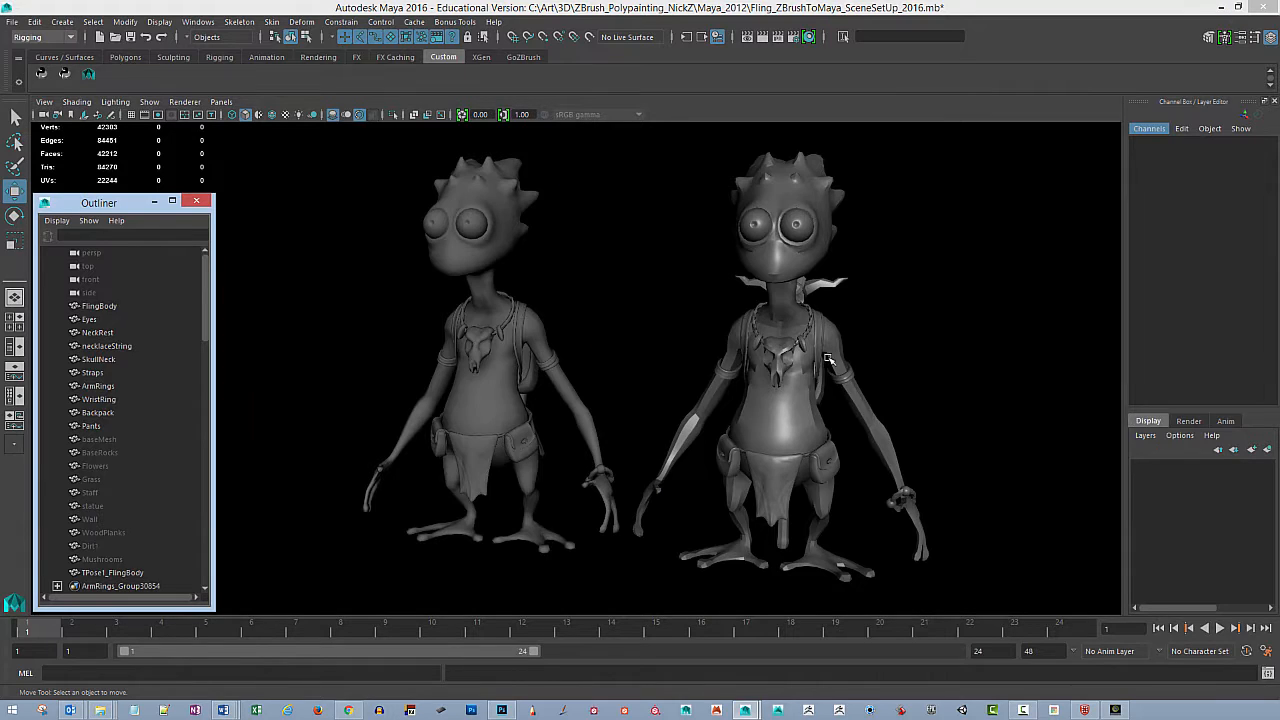
left_click_drag(520, 357, 676, 327)
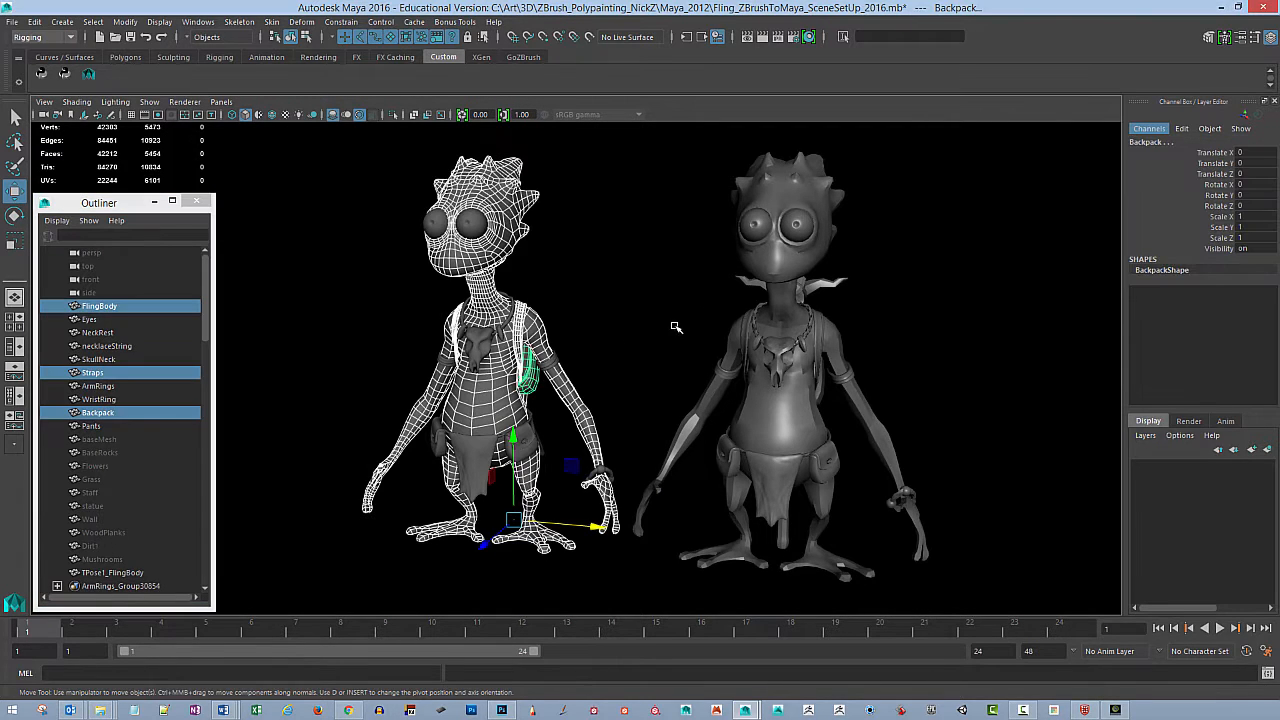
left_click(927, 372)
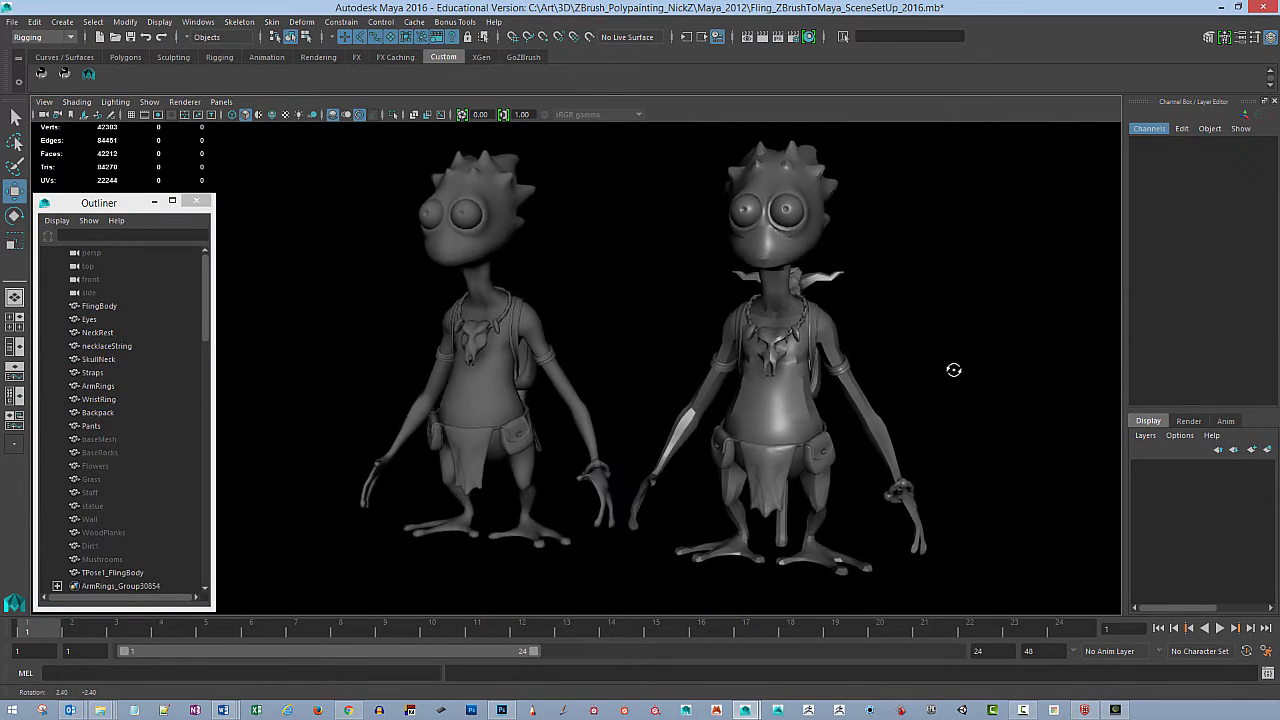
left_click(510, 411)
left_click(528, 440)
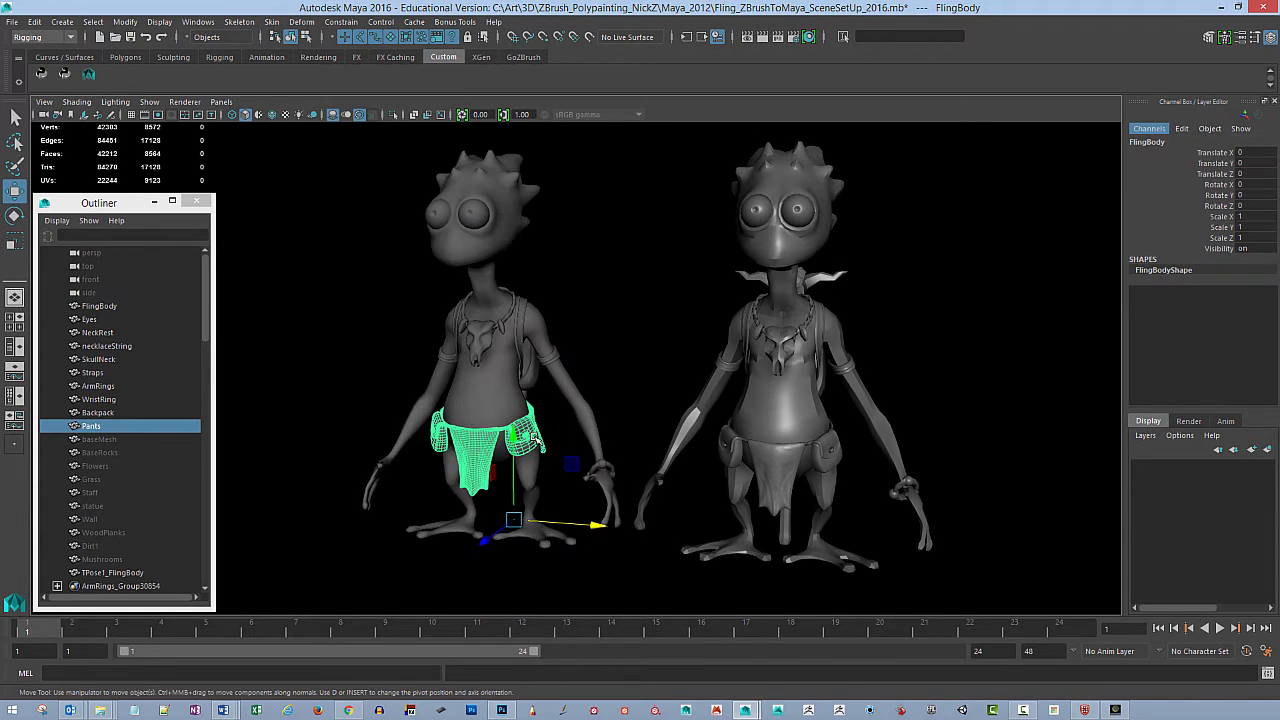
left_click(573, 400)
left_click(550, 355, "shift")
left_click(576, 313)
left_click(525, 322)
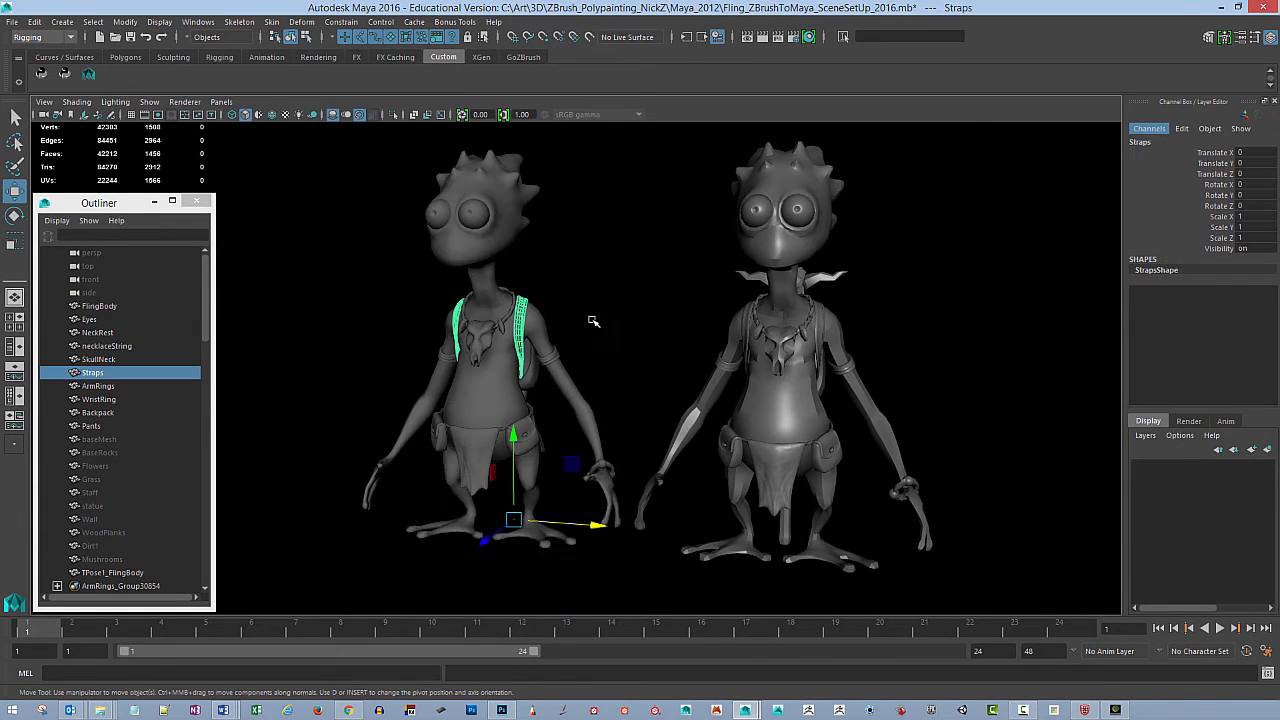
left_click_drag(595, 321, 633, 318, "alt")
left_click(640, 342)
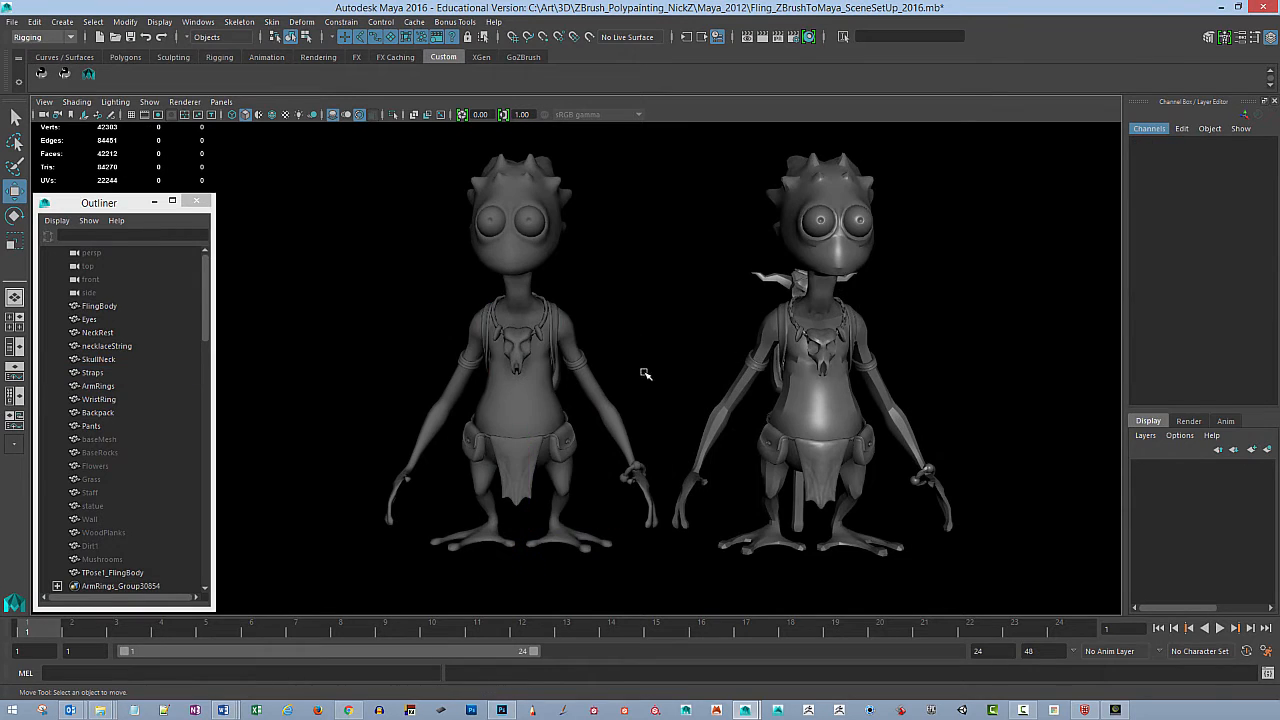
Step: Compare the original FlingBody mesh with the combined TPose1_FlingBody mesh from several angles, selecting each in turn
left_click_drag(645, 372, 549, 344, "alt")
left_click(502, 408)
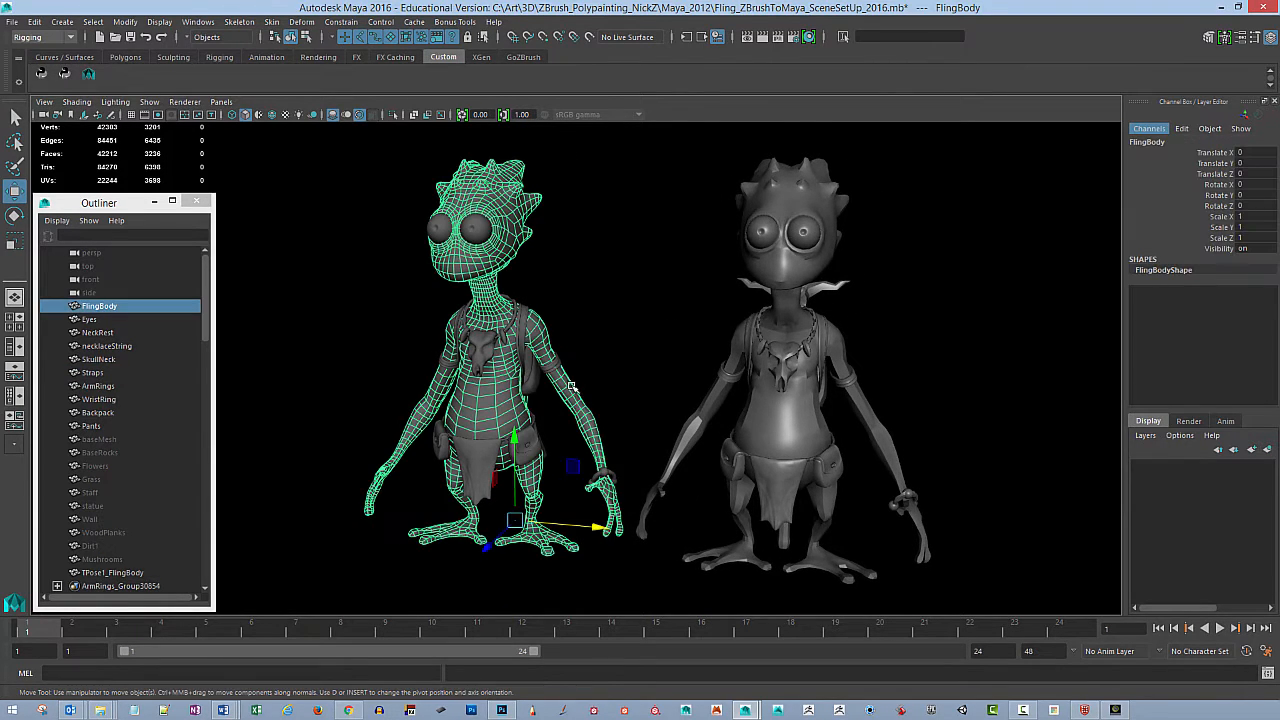
left_click(580, 352)
left_click(553, 366)
left_click(616, 375)
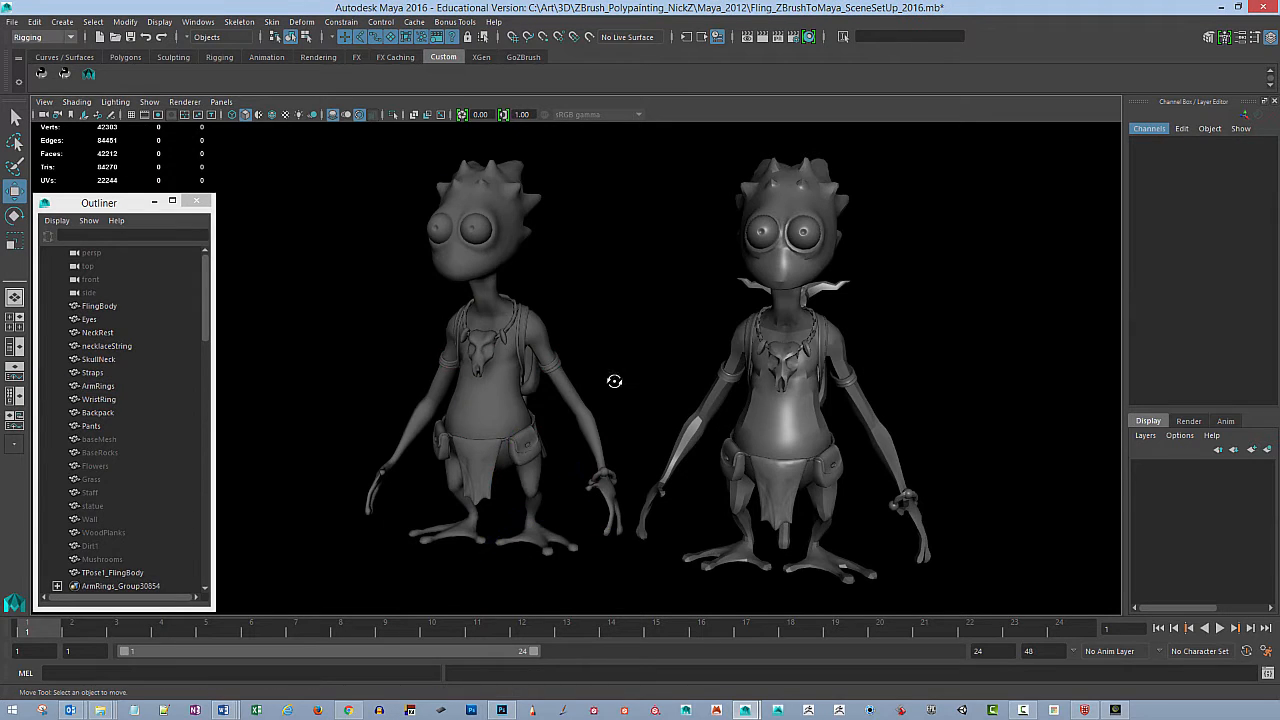
left_click_drag(622, 395, 540, 342, "alt")
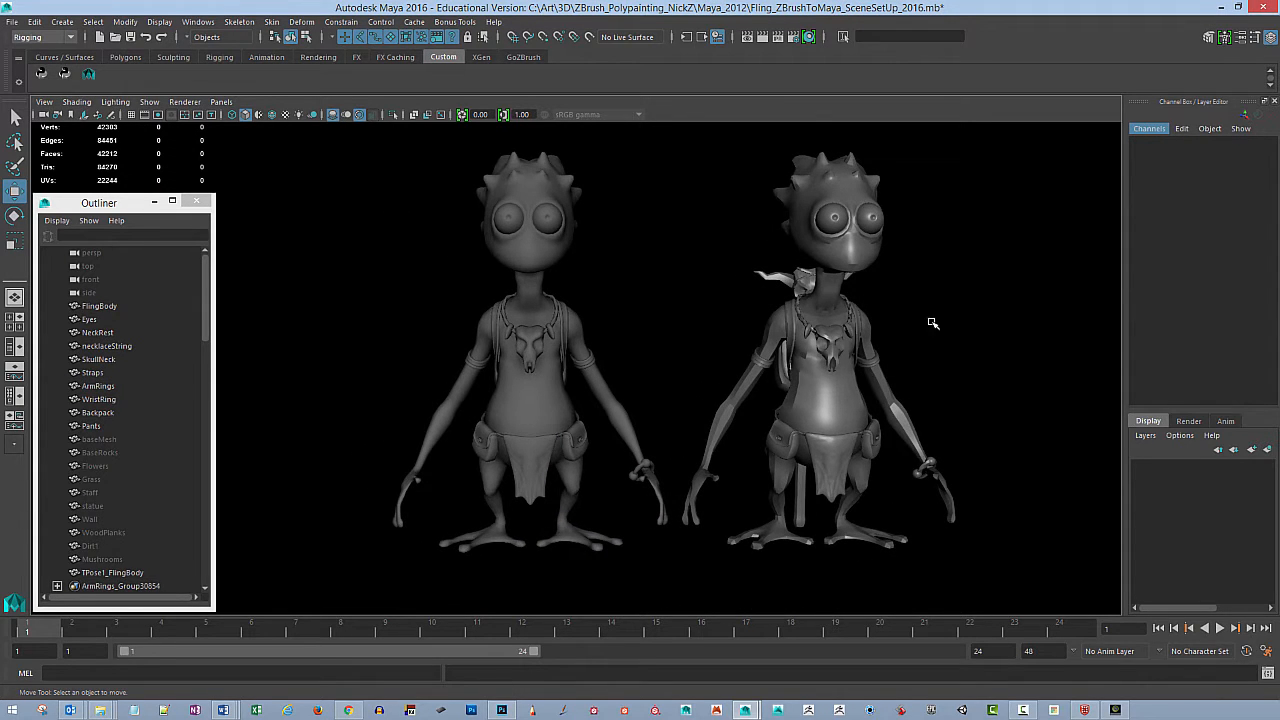
left_click_drag(961, 338, 920, 372, "alt")
left_click(813, 390)
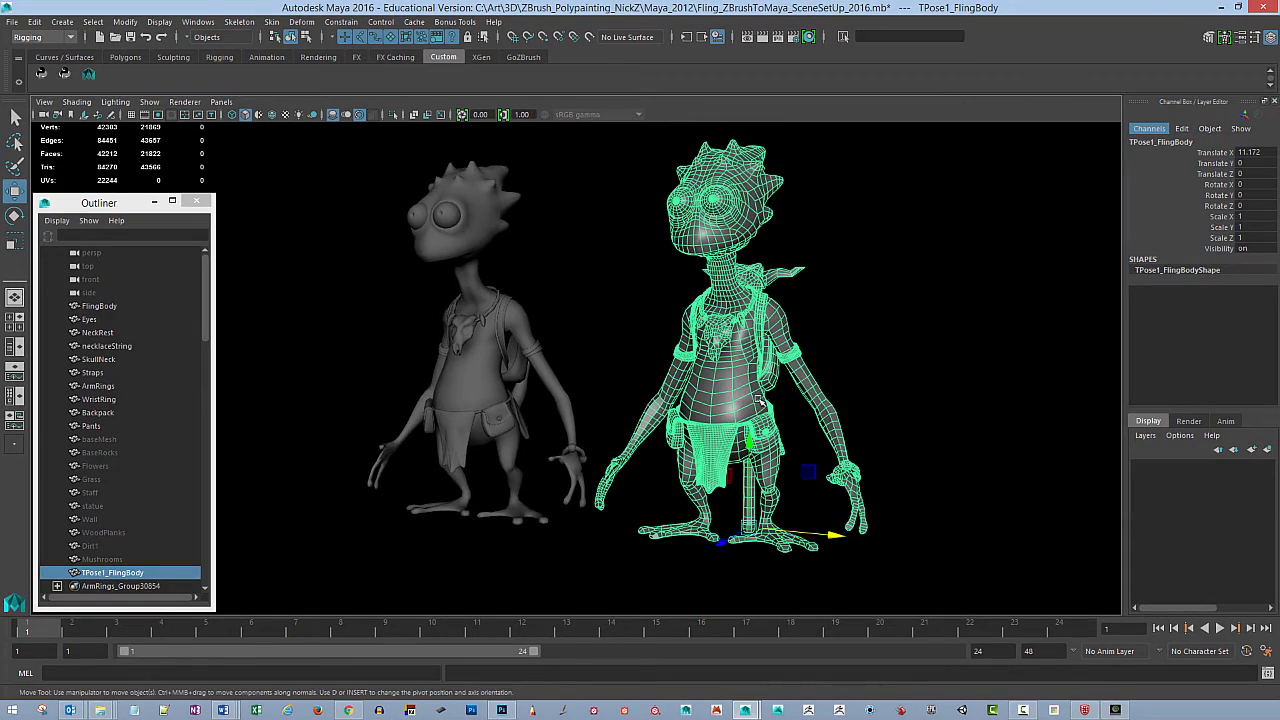
left_click_drag(760, 400, 828, 422, "alt")
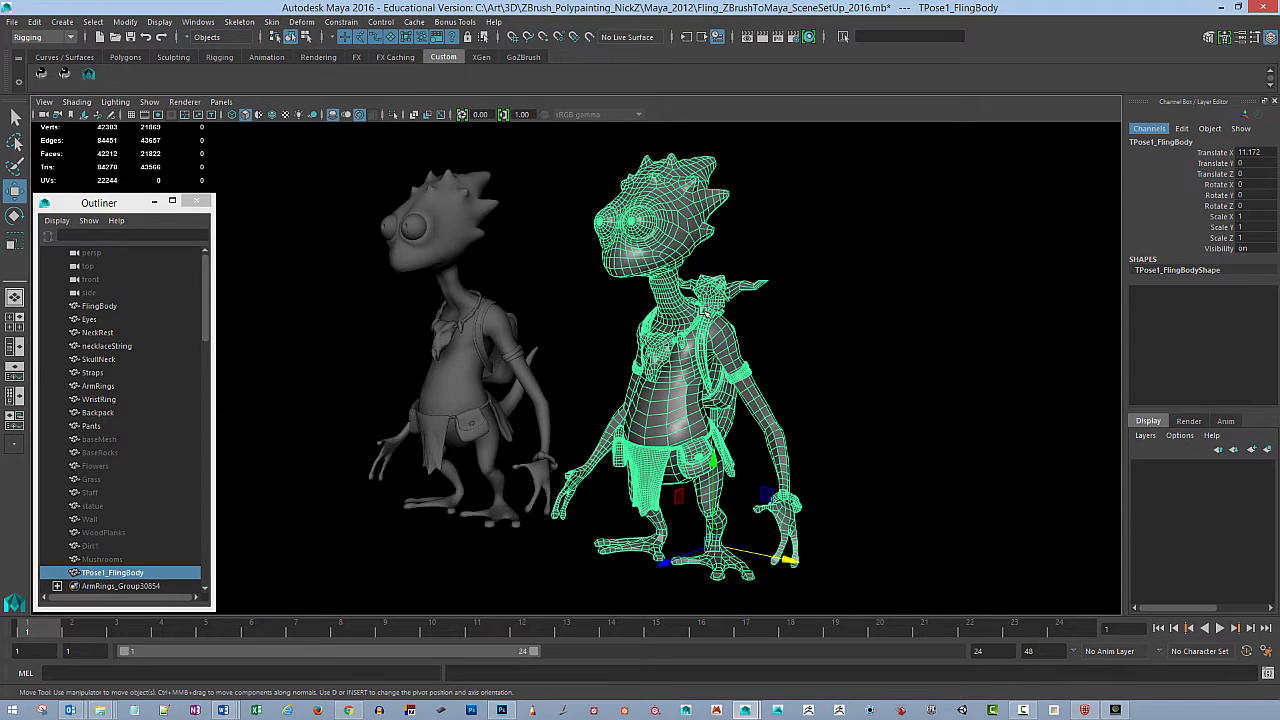
left_click(453, 388)
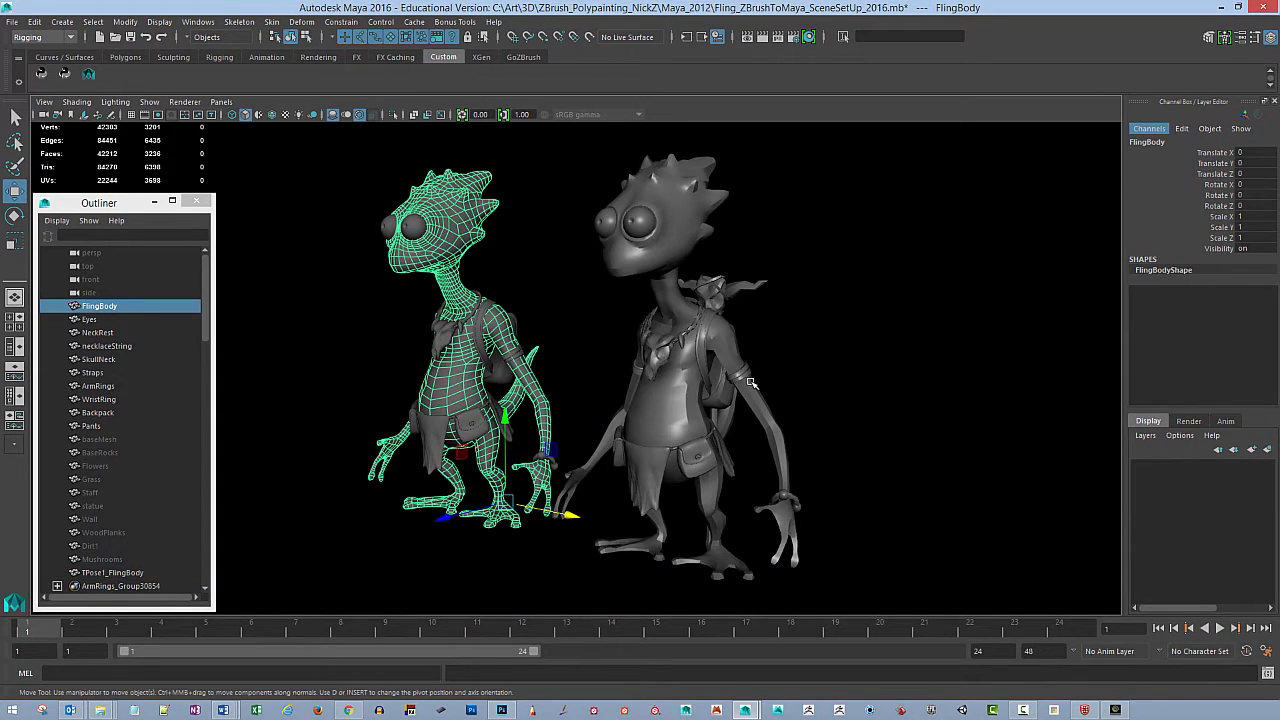
left_click(696, 390)
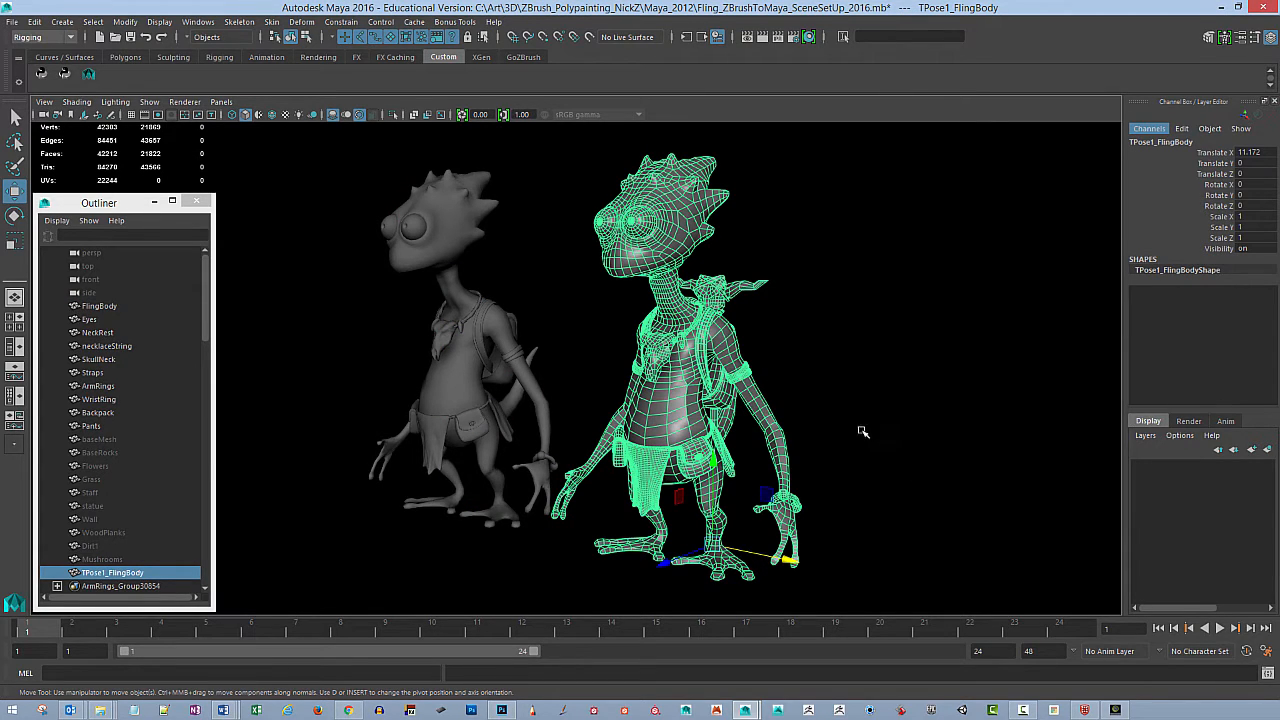
left_click(879, 381)
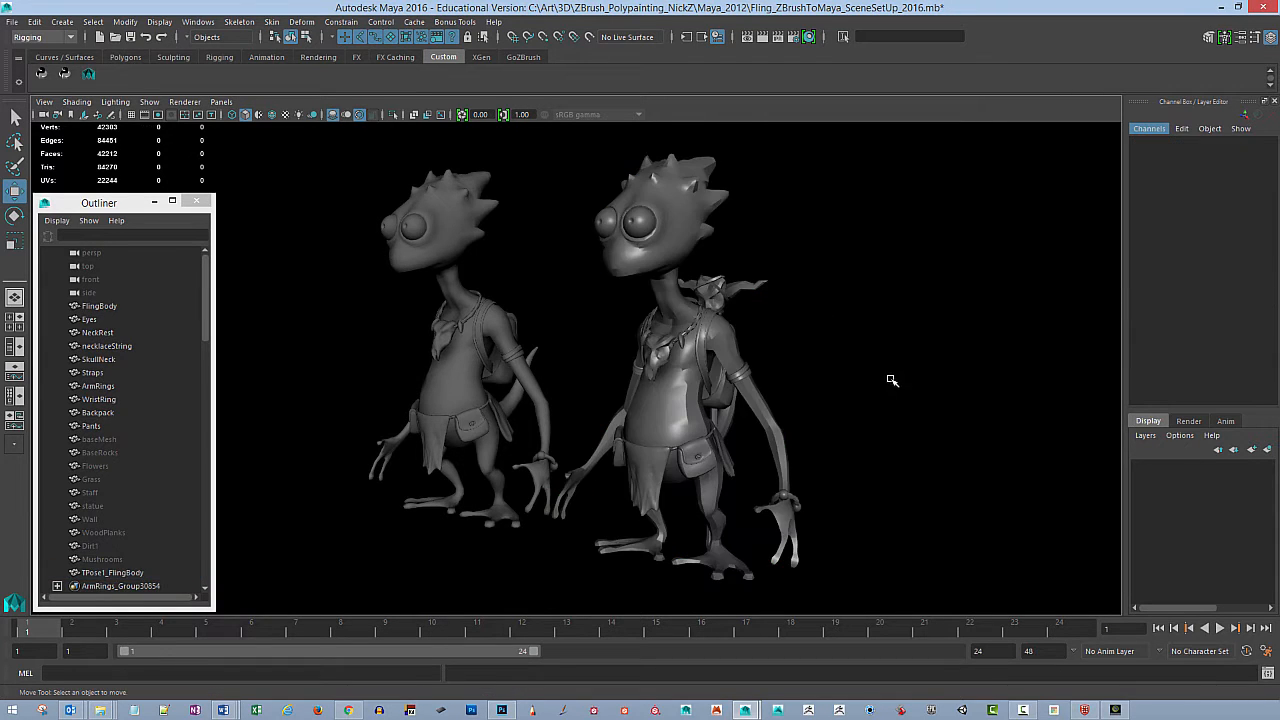
mouse_move(879, 381)
left_mouse_down("alt")
mouse_move(863, 377)
mouse_move(911, 356)
mouse_move(851, 380)
mouse_move(897, 386)
left_mouse_up("alt")
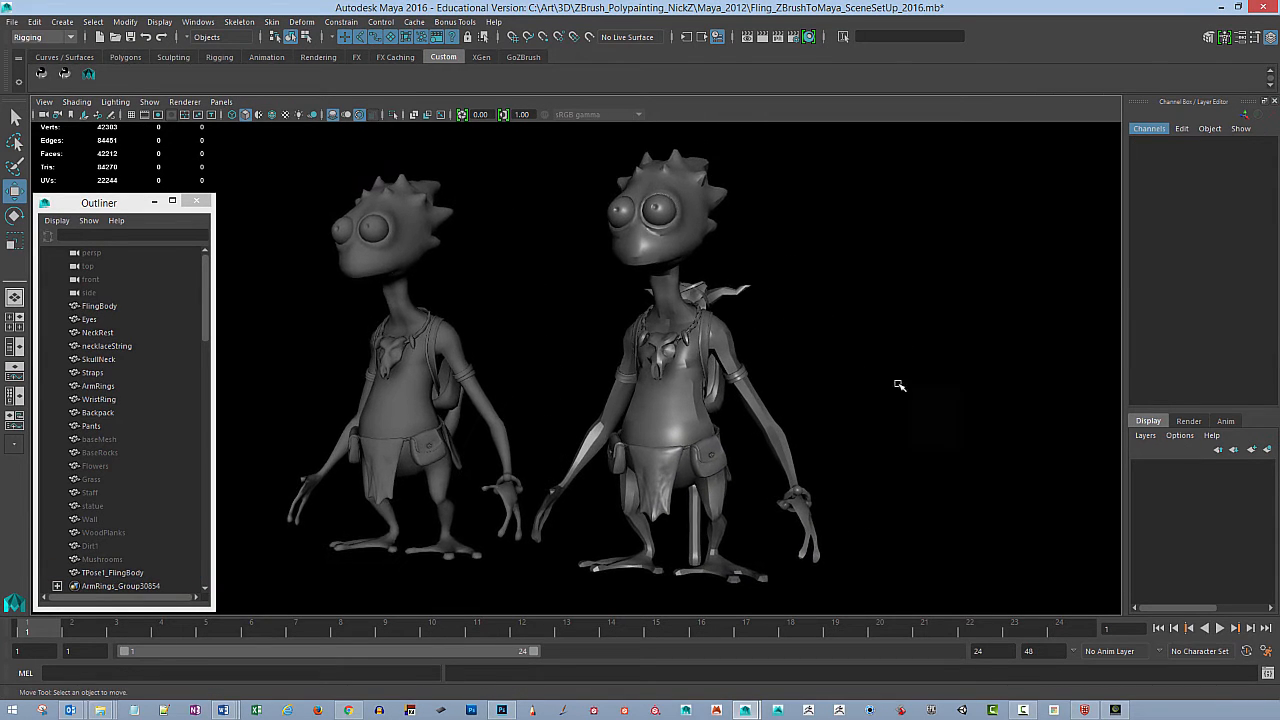
right_click_drag(897, 386, 863, 391, "alt")
mouse_move(863, 391)
left_mouse_down("alt")
mouse_move(860, 357)
mouse_move(871, 385)
left_mouse_up("alt")
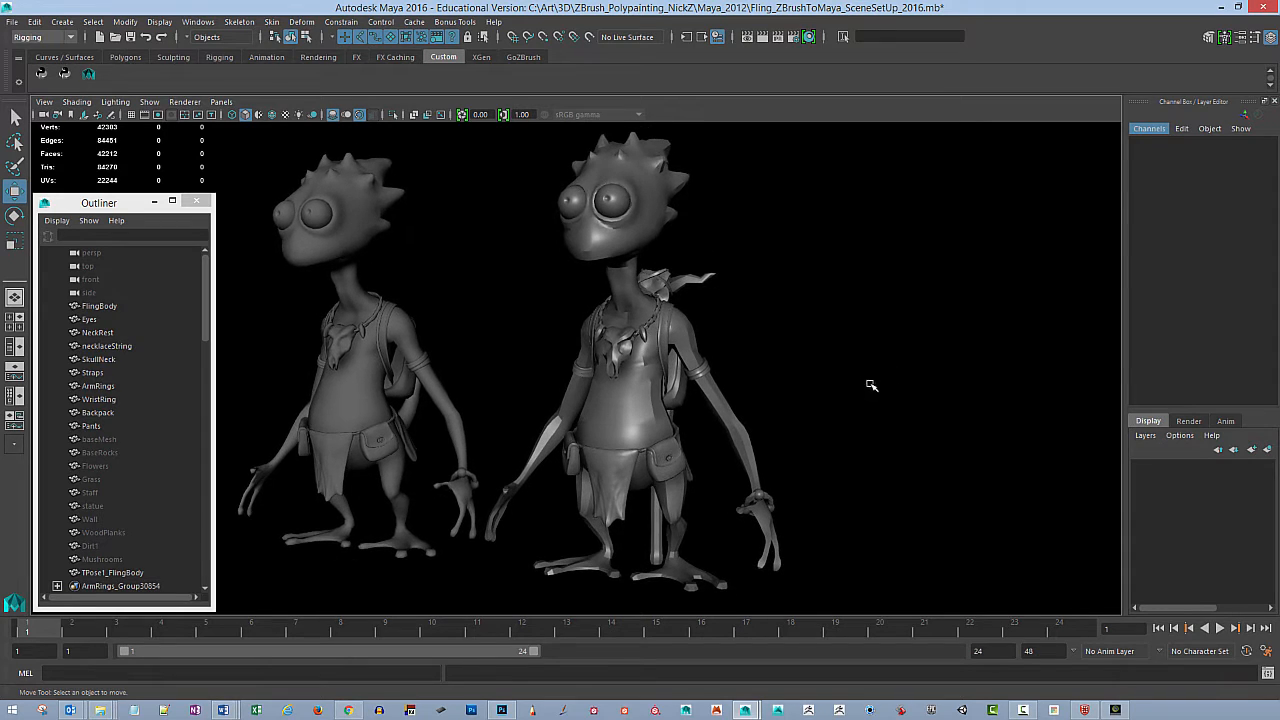
Step: Soften all edges of the TPose1_FlingBody mesh using the Modeling toolset
left_click(652, 410)
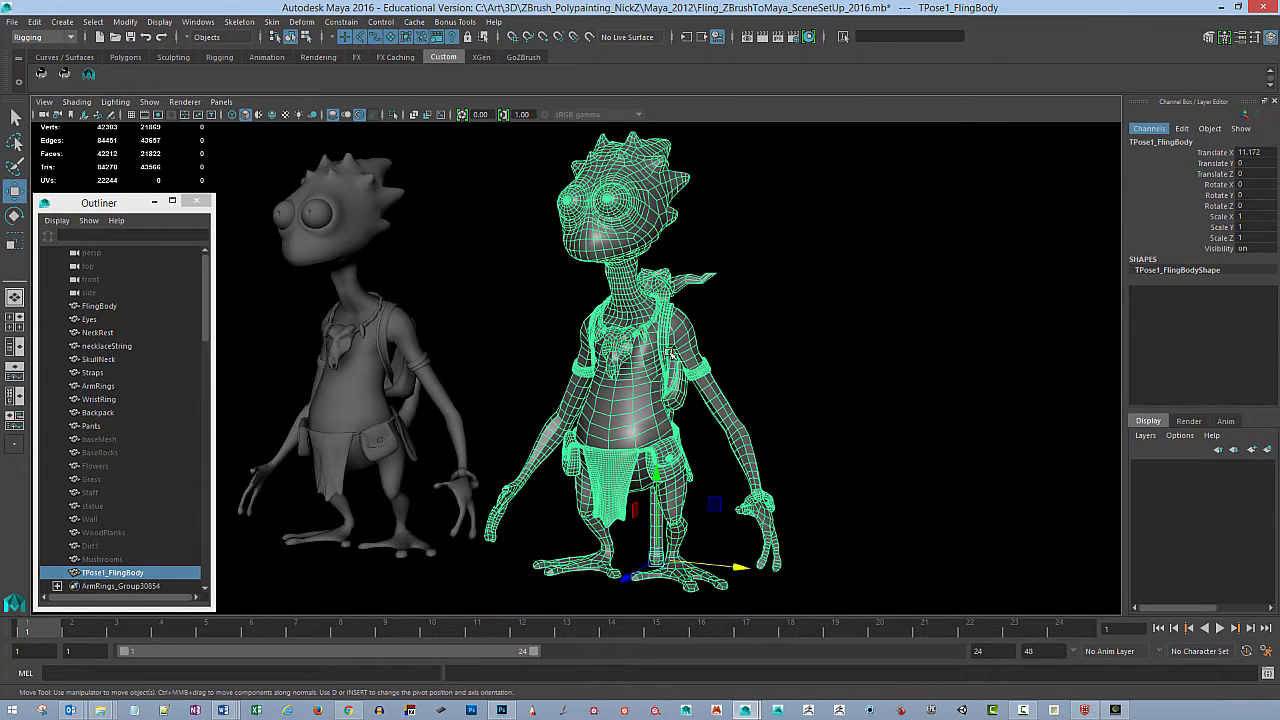
left_click(70, 37)
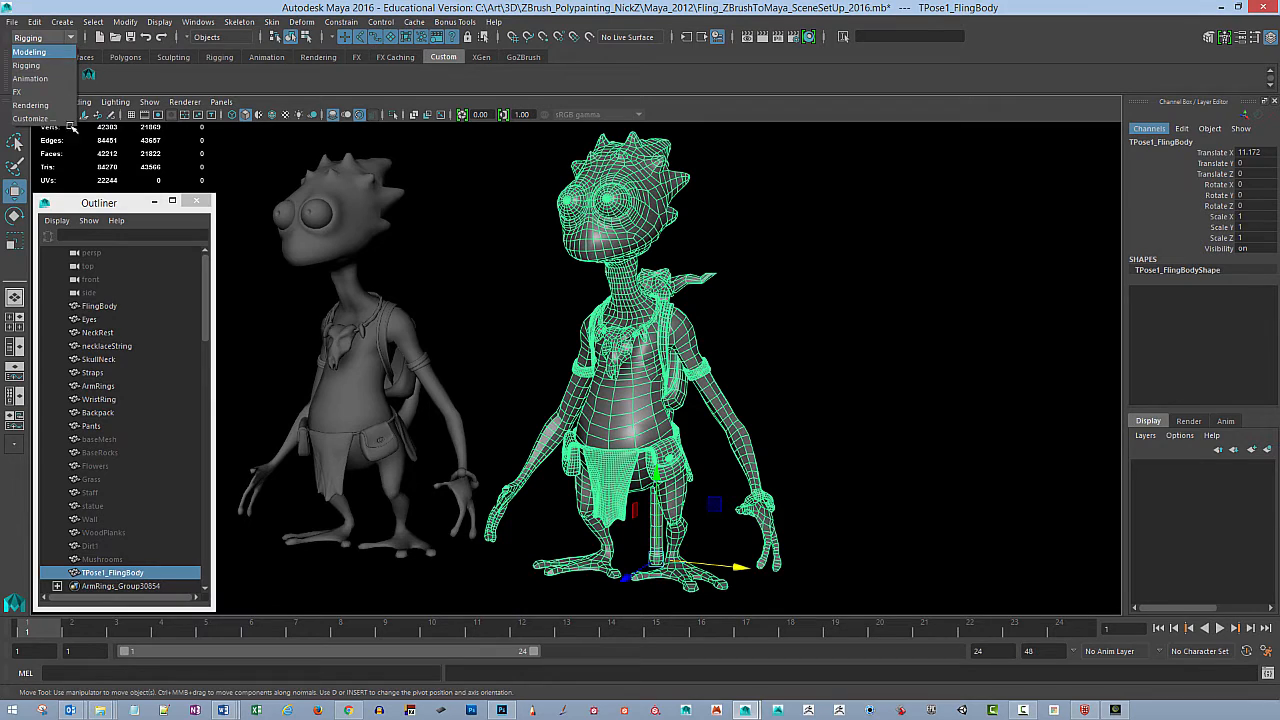
left_click(52, 52)
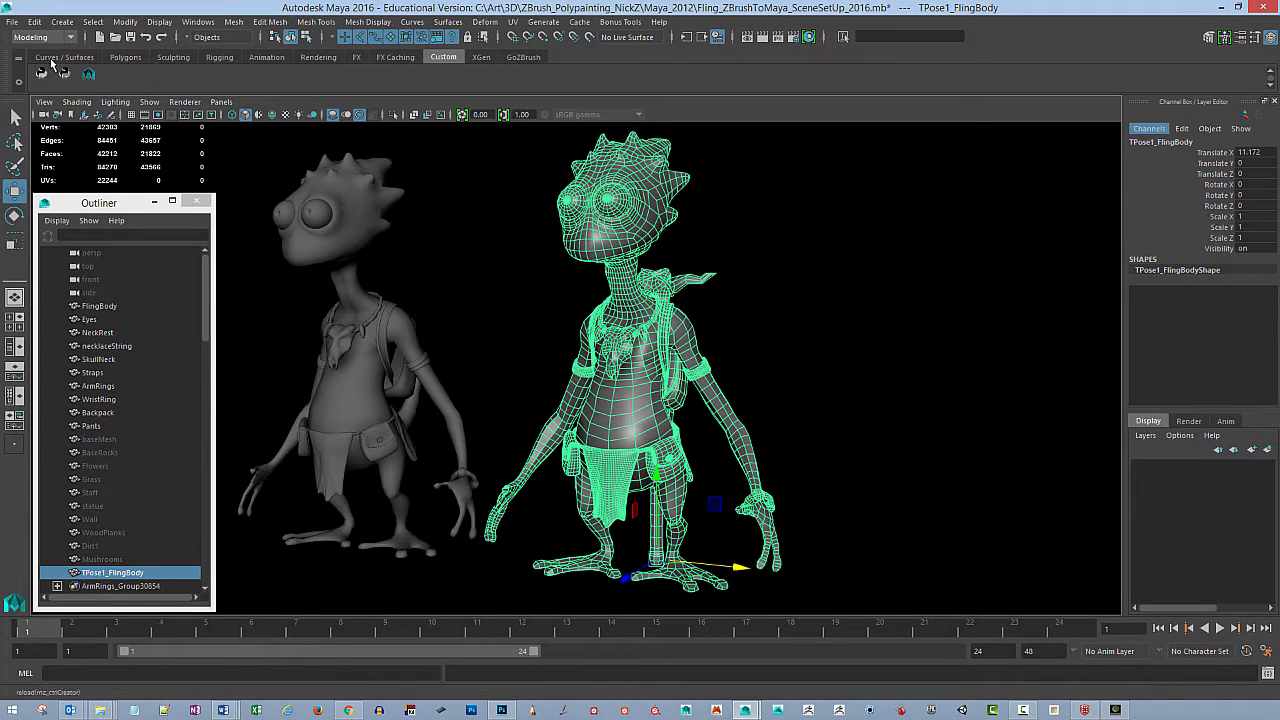
left_click(372, 22)
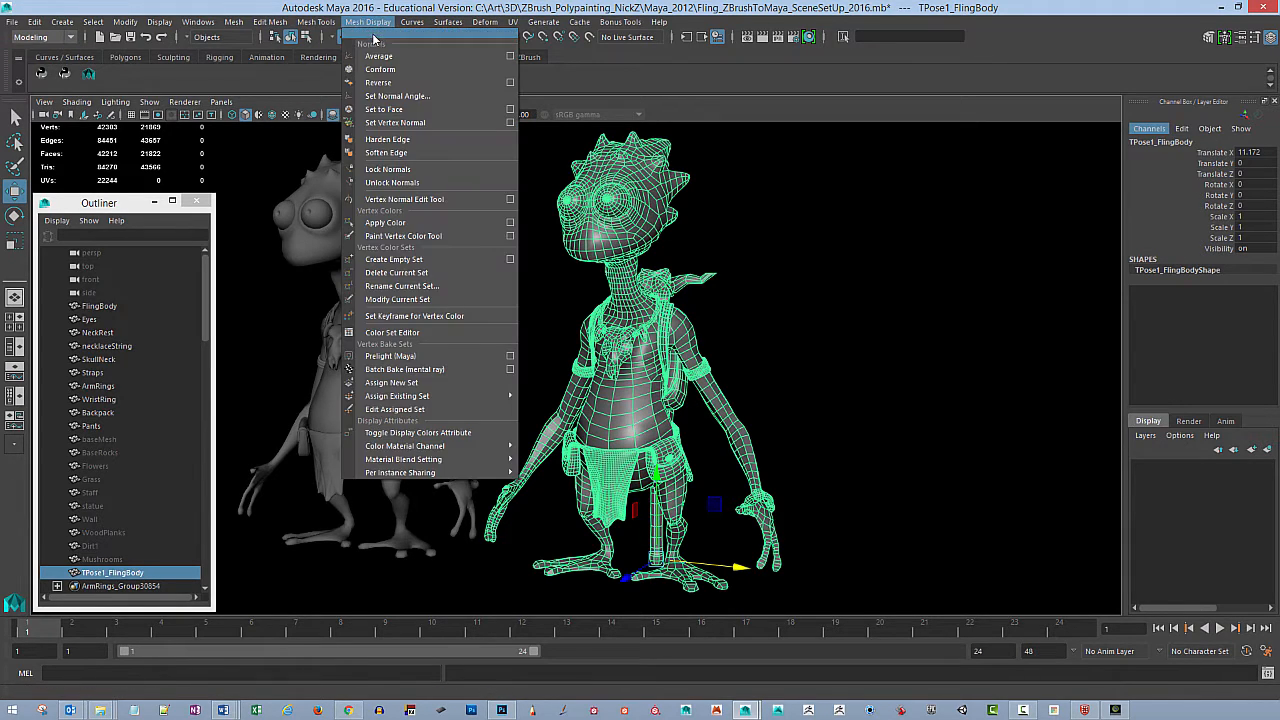
left_click(431, 154)
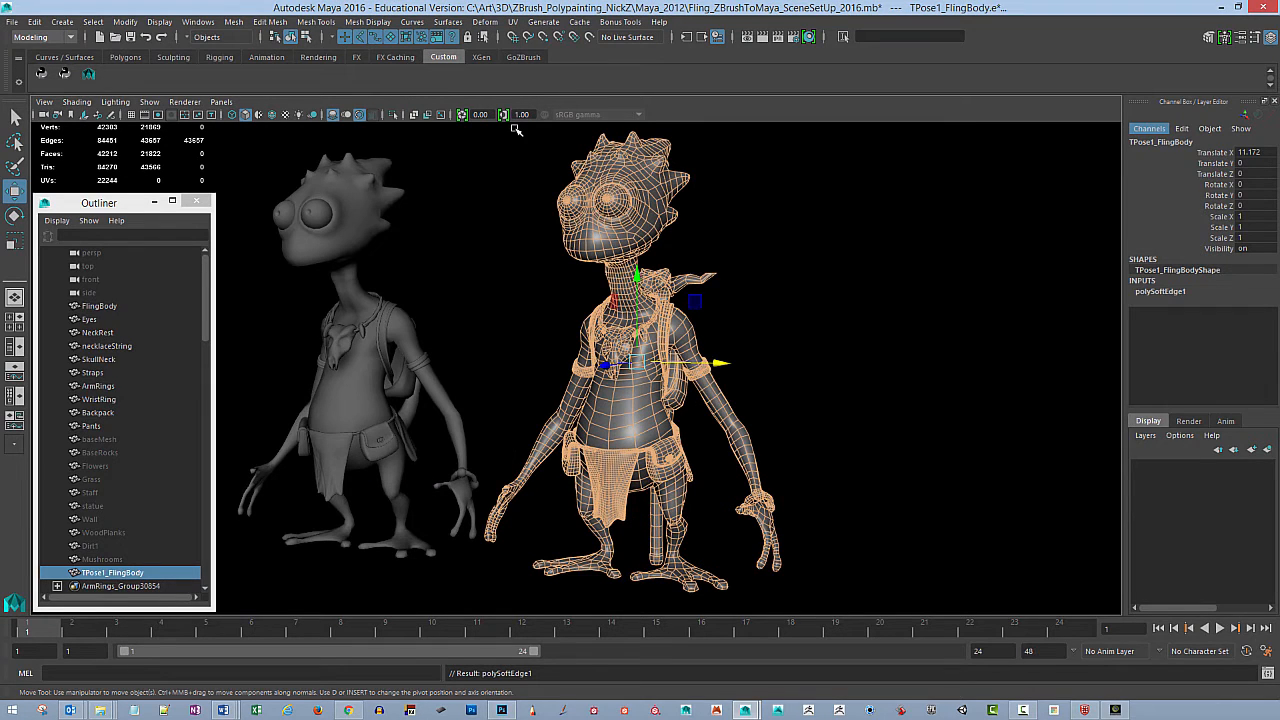
left_click(868, 443)
Step: Delete the construction history of TPose1_FlingBody and deselect it
left_click(655, 431)
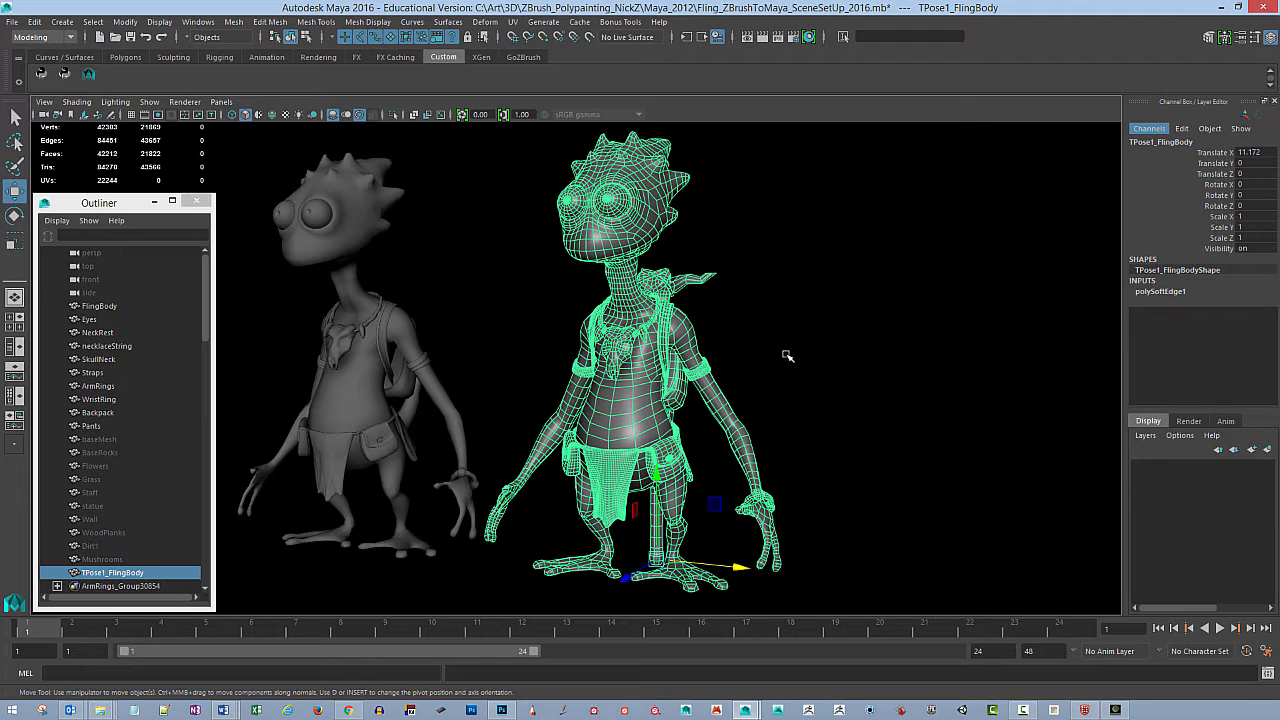
key("alt+shift+d")
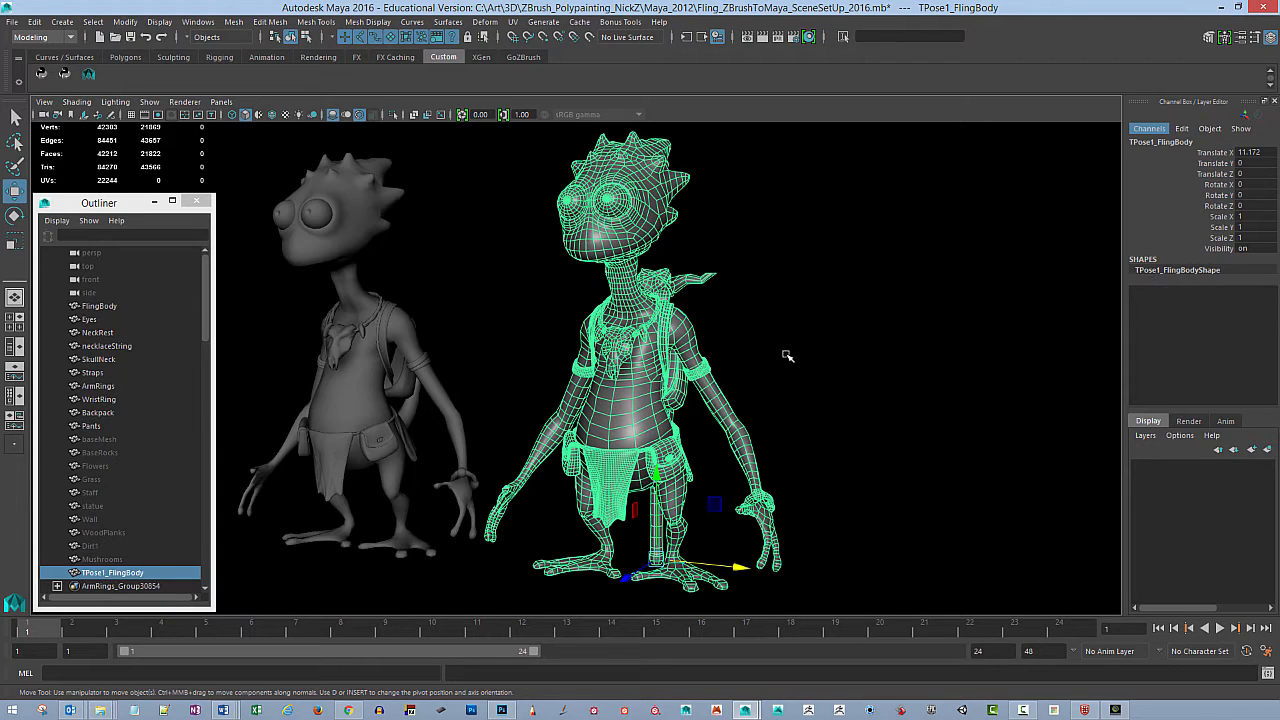
left_click(829, 383)
middle_click_drag(854, 364, 920, 341, "alt")
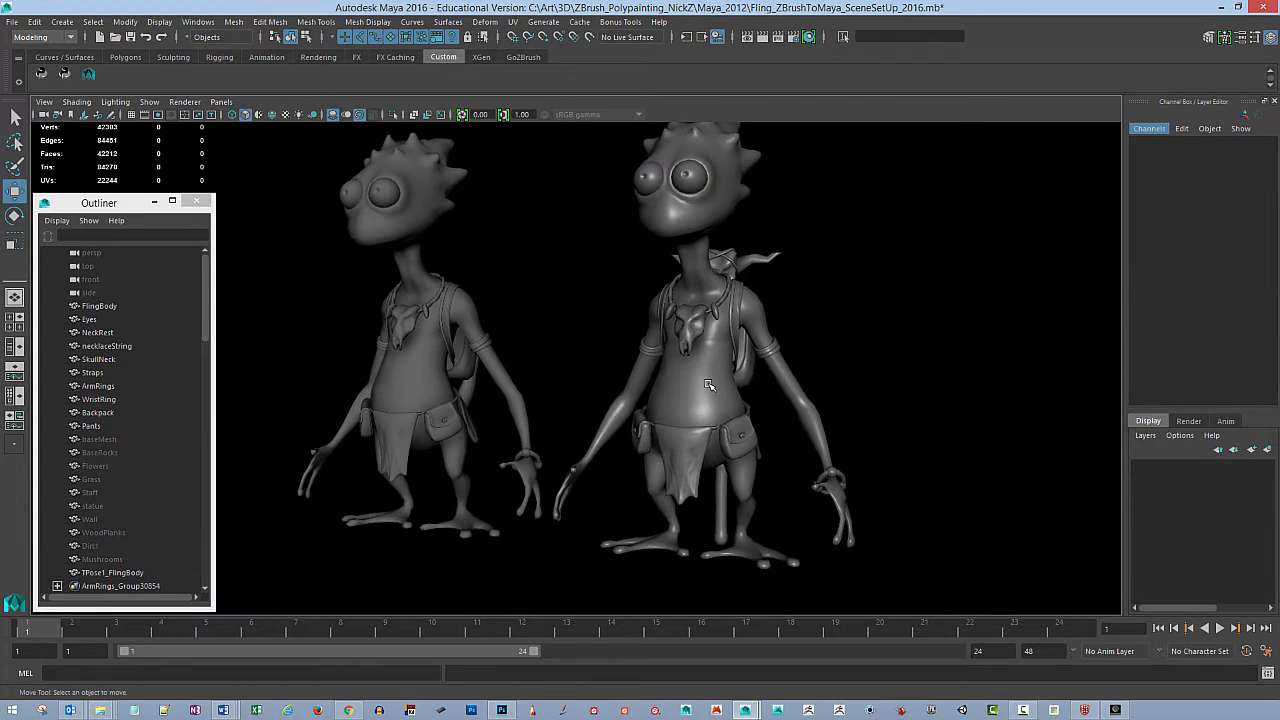
Step: Unhide the original character's Staff mesh to match the staff included in TPose1_FlingBody
left_click(692, 401)
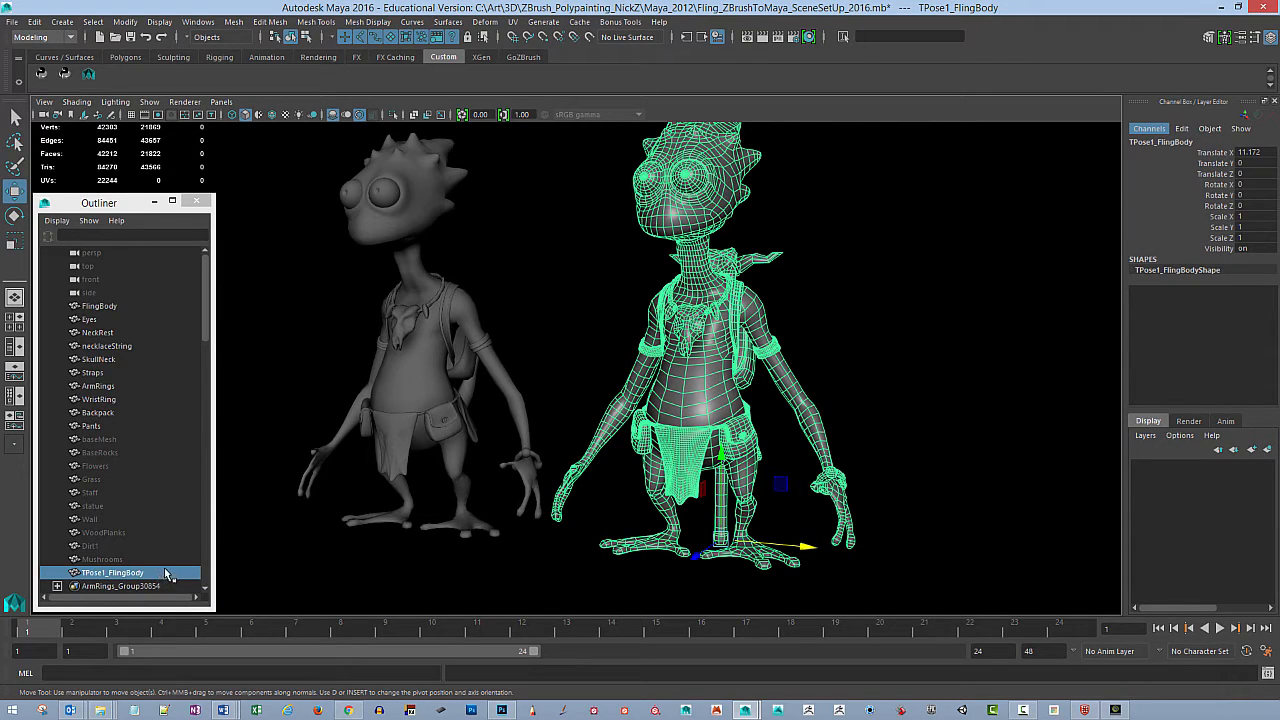
left_click_drag(893, 374, 821, 424, "alt")
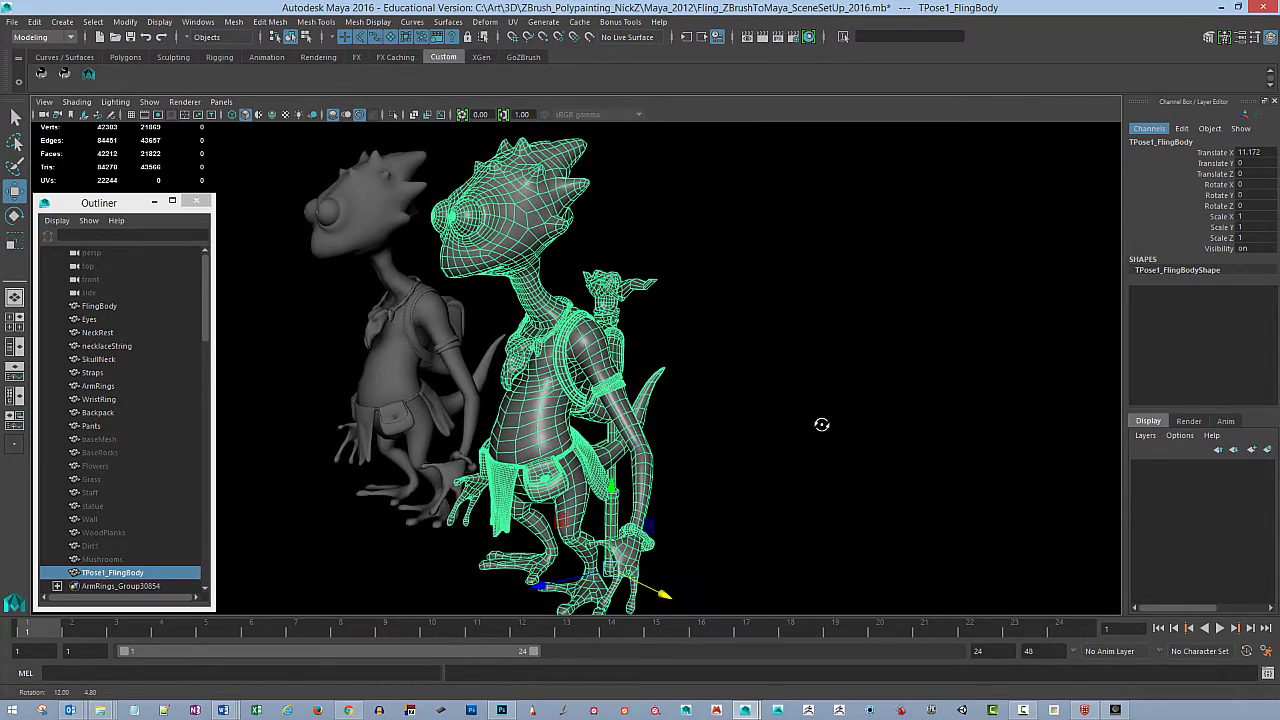
left_click(110, 493)
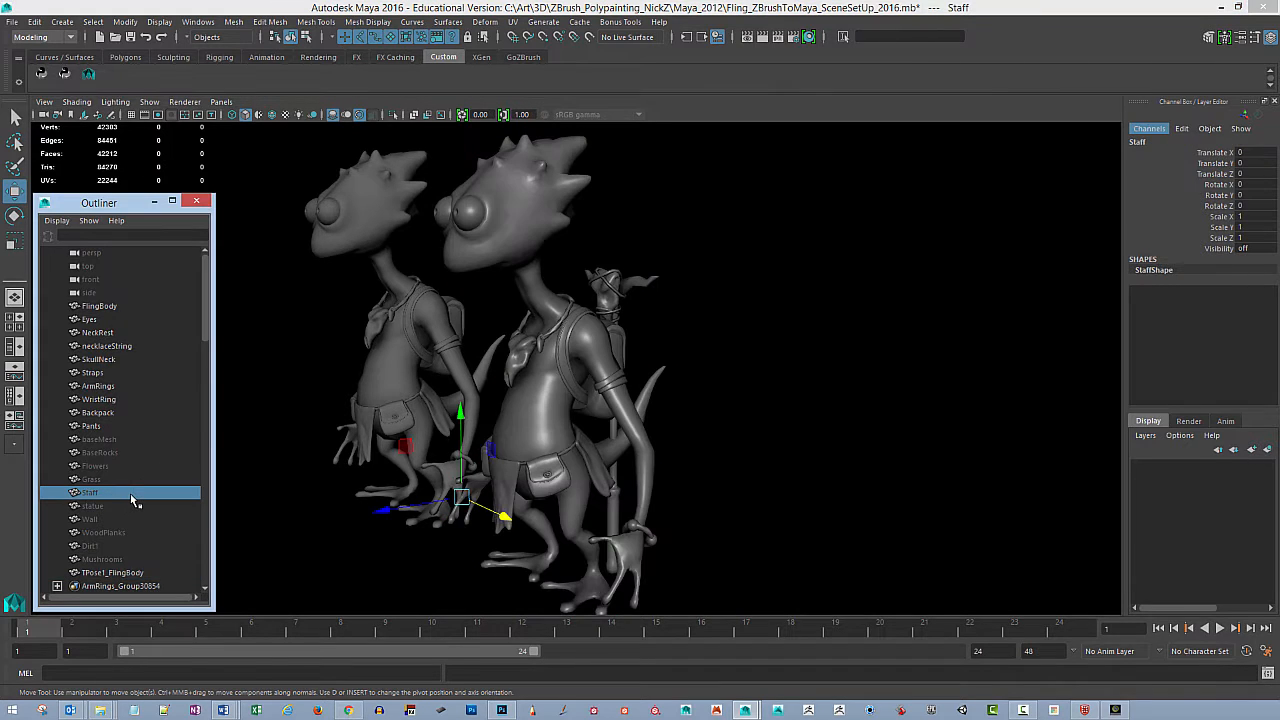
key("shift+h")
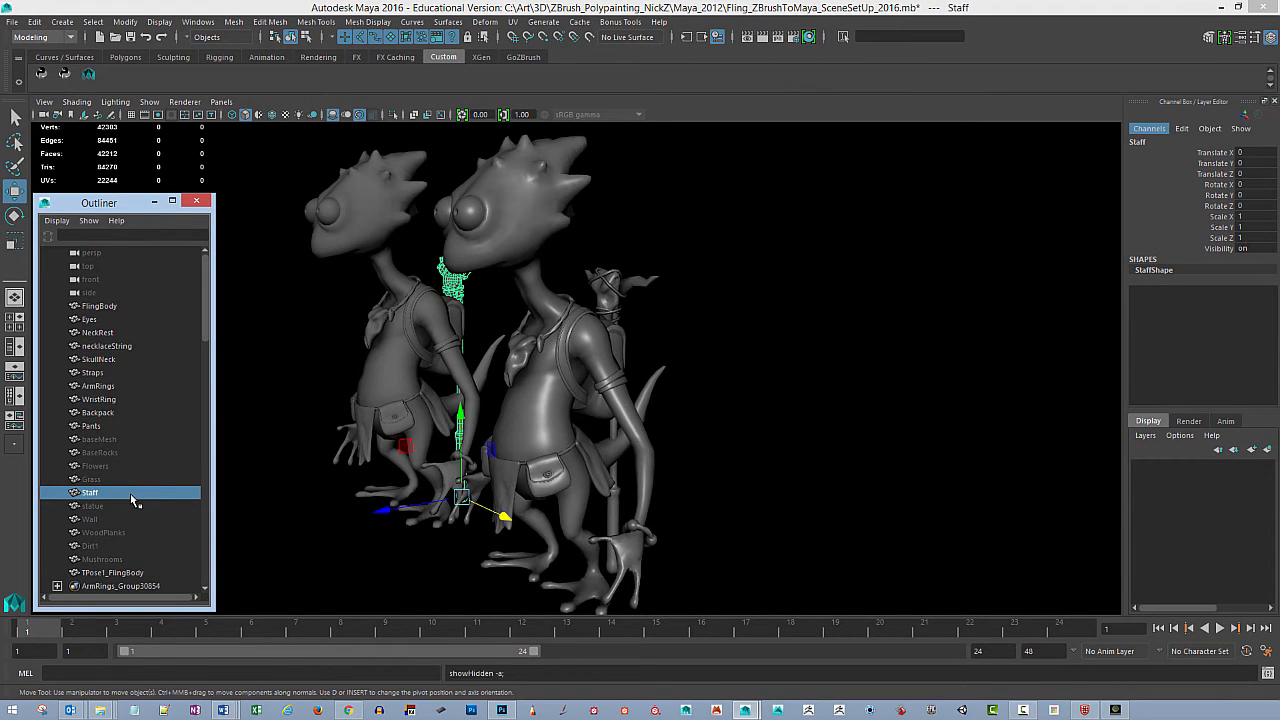
Step: Set the Translate X of TPose1_FlingBody to 0 so it overlaps the original character
left_click_drag(751, 400, 790, 365, "alt")
left_click(725, 399)
left_click(1252, 153)
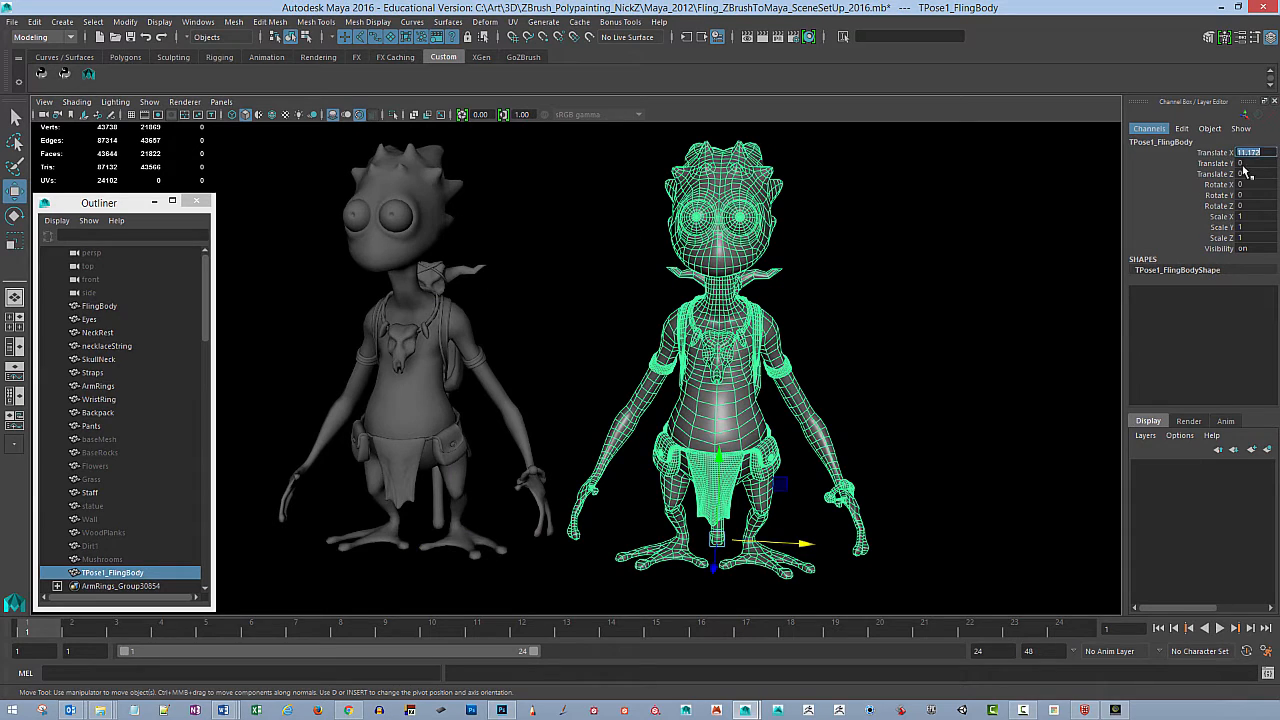
type("0")
key("Return")
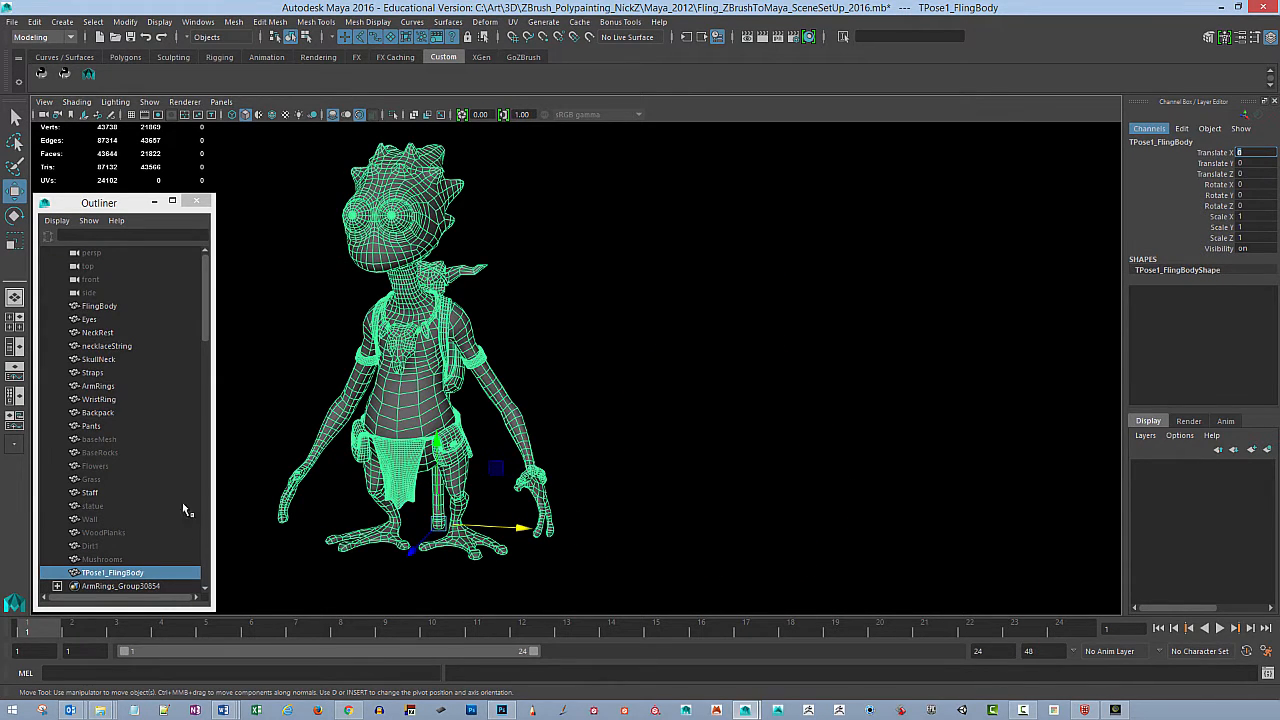
Step: Hide TPose1_FlingBody, leaving only the original character's separate meshes in view
left_click_drag(203, 325, 206, 366)
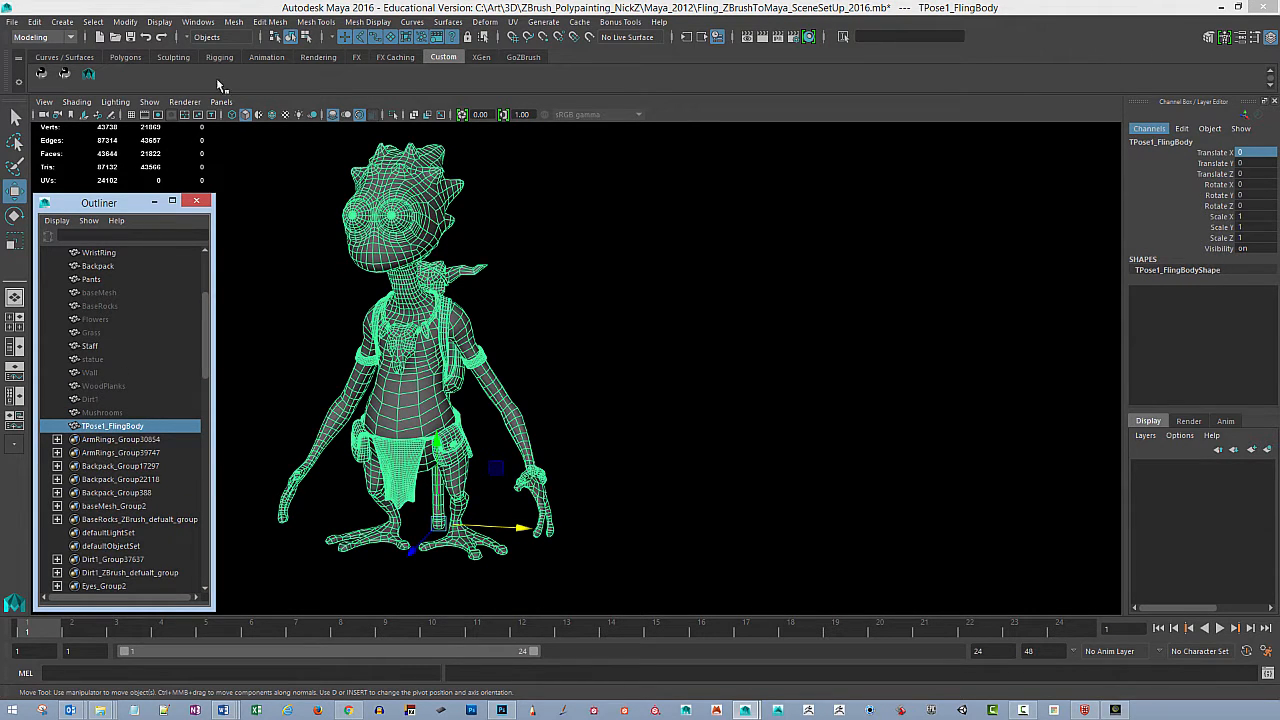
left_click(160, 22)
mouse_move(227, 119)
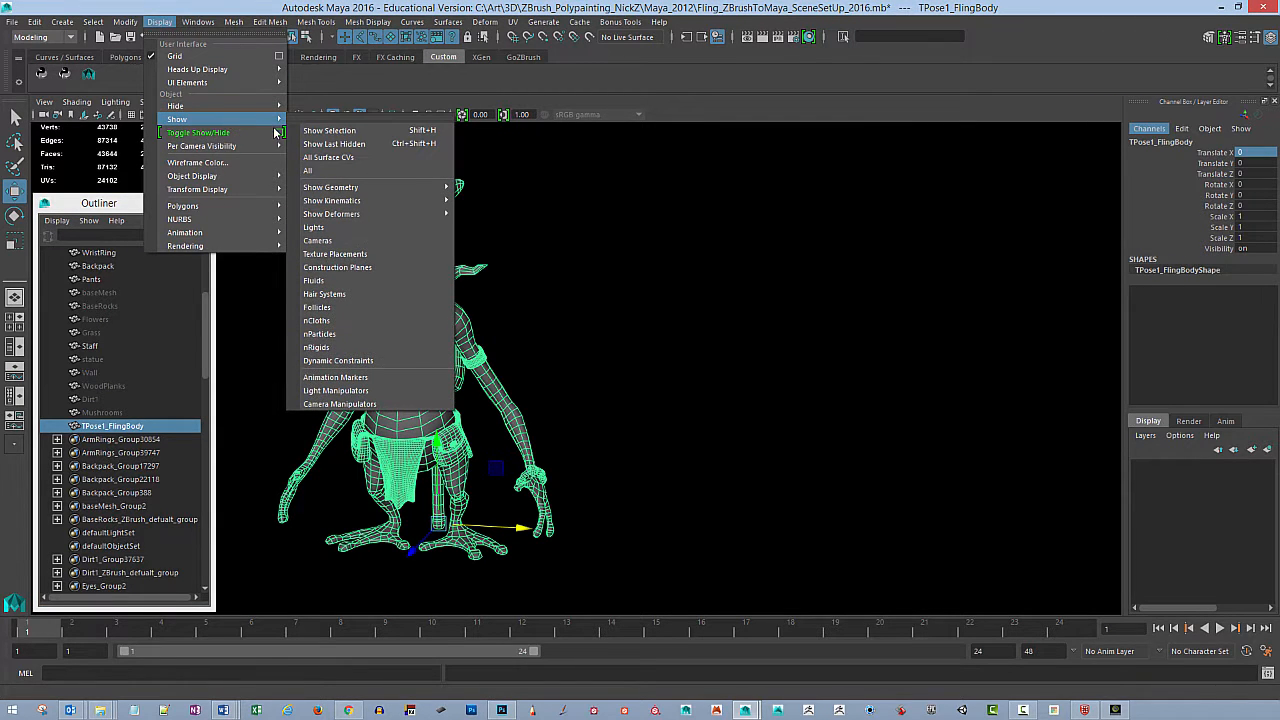
left_click(622, 20)
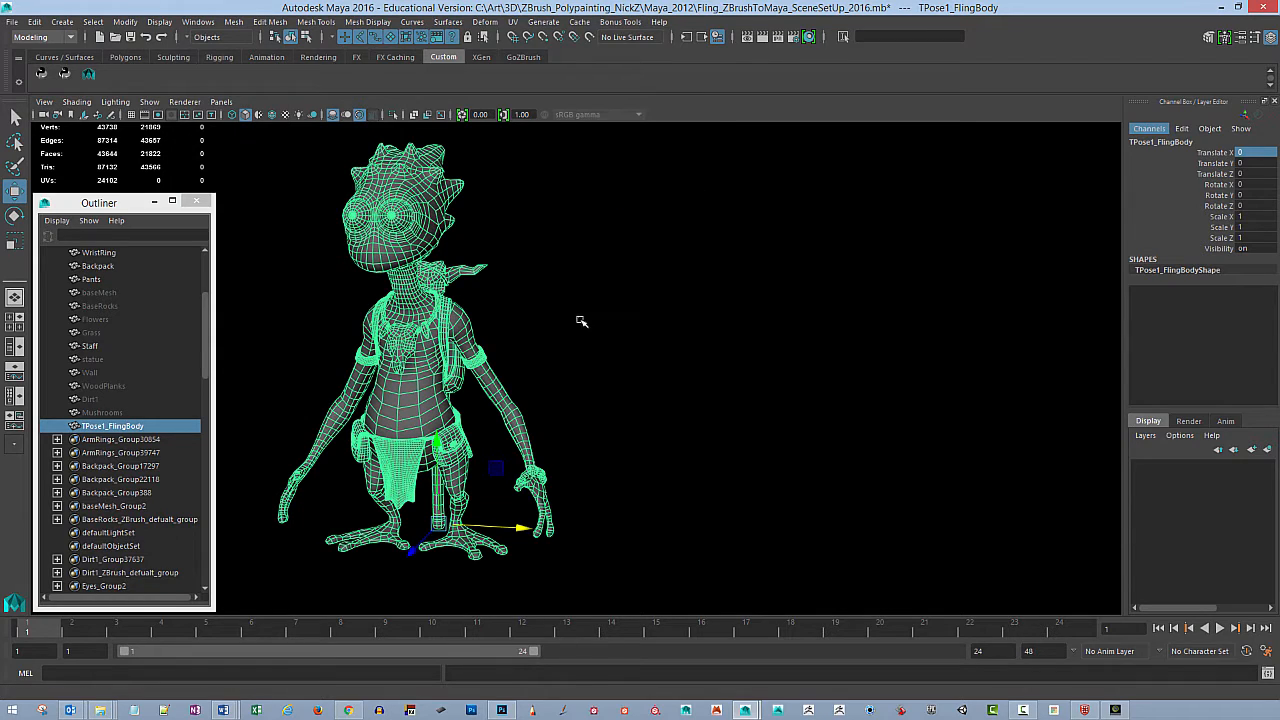
key("5")
key("ctrl+h")
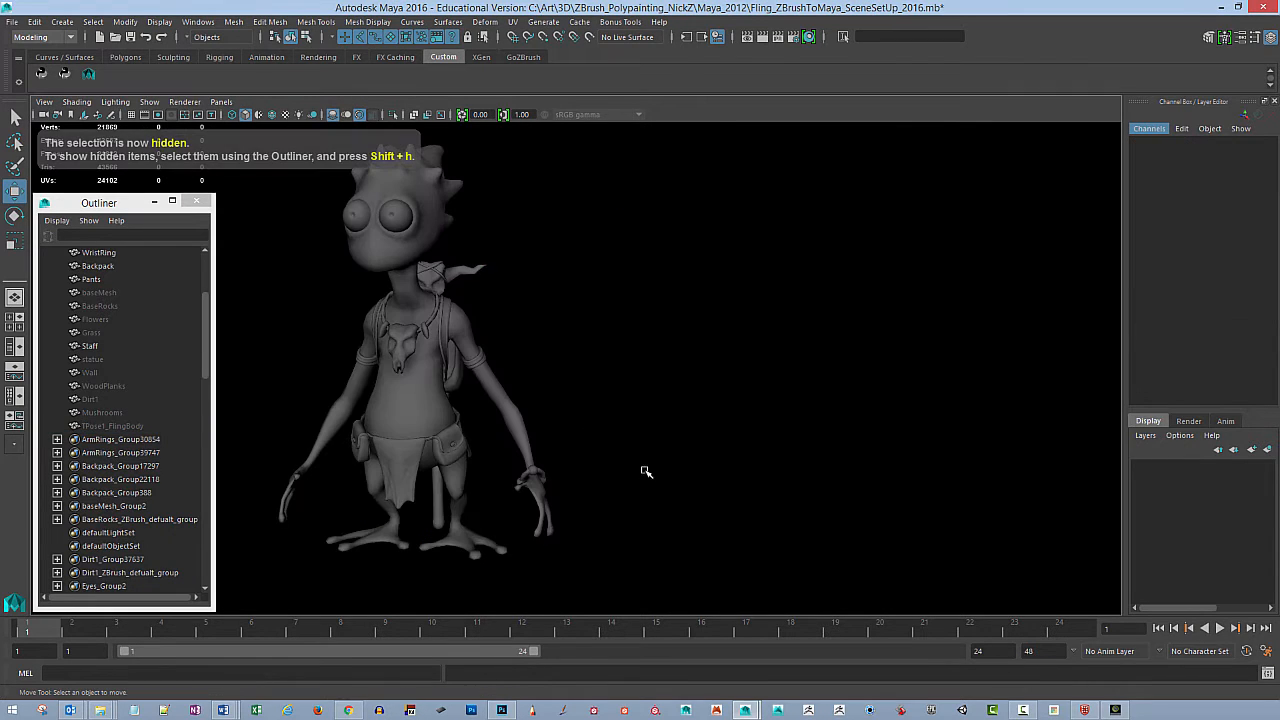
Step: Inspect the original character and its staff from several sides, and switch to the Rigging toolset
left_click_drag(667, 400, 816, 360, "alt")
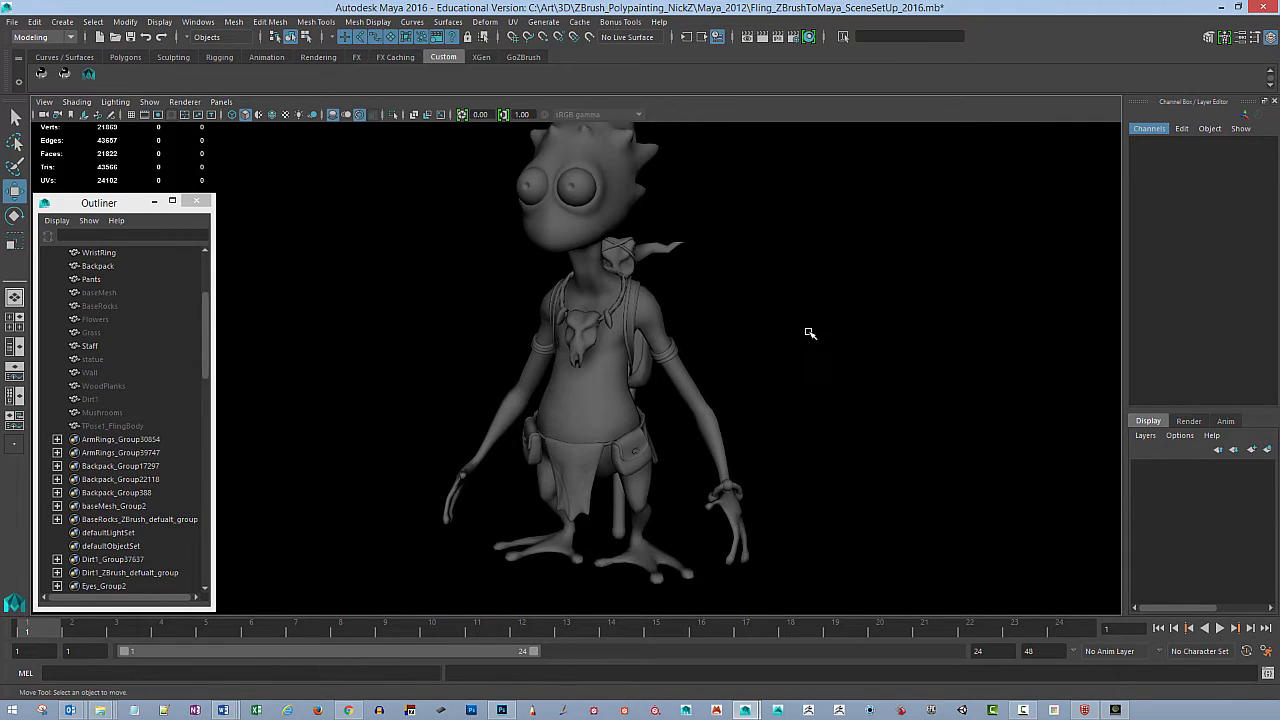
left_click_drag(810, 333, 815, 304, "alt")
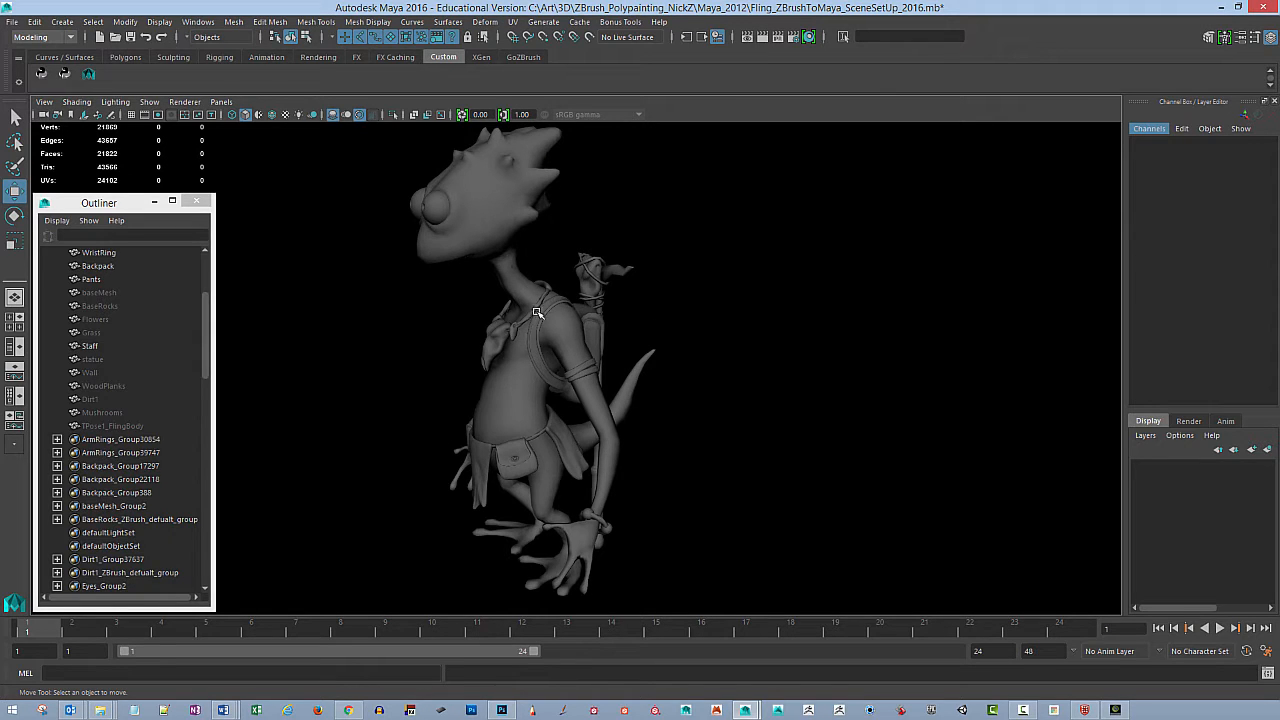
left_click_drag(600, 364, 591, 290, "alt")
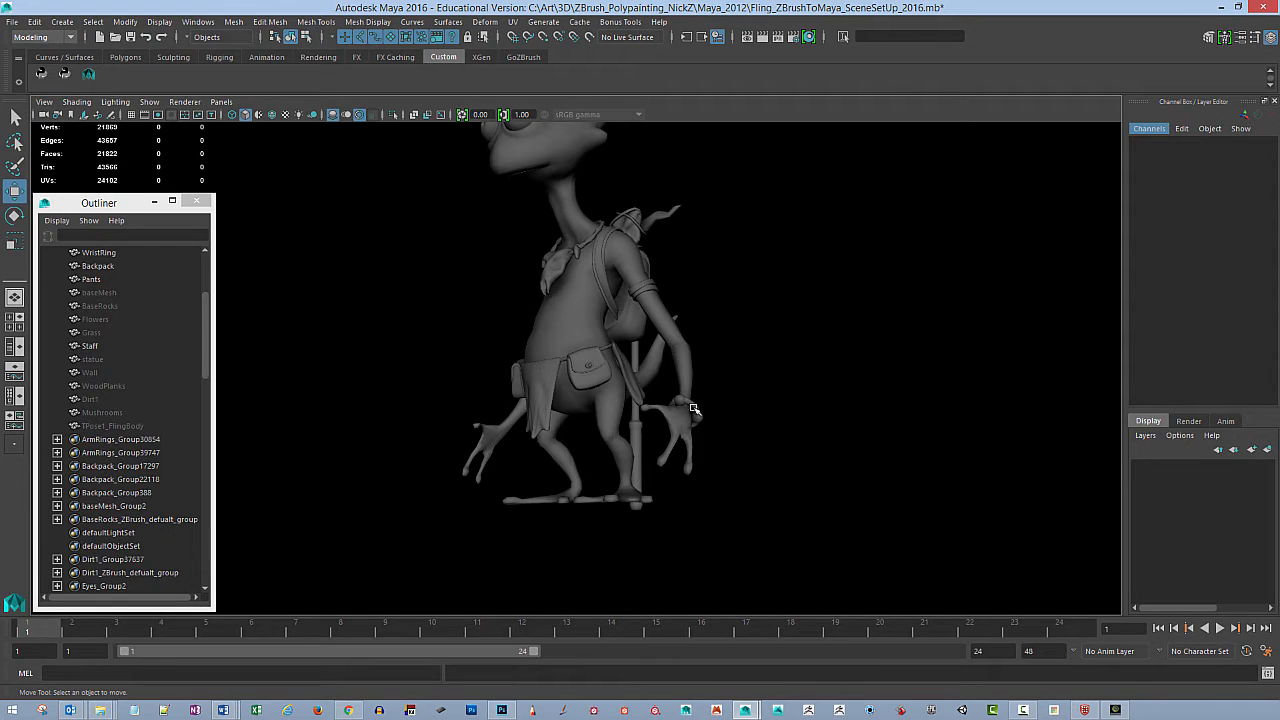
left_click_drag(716, 356, 642, 331, "alt")
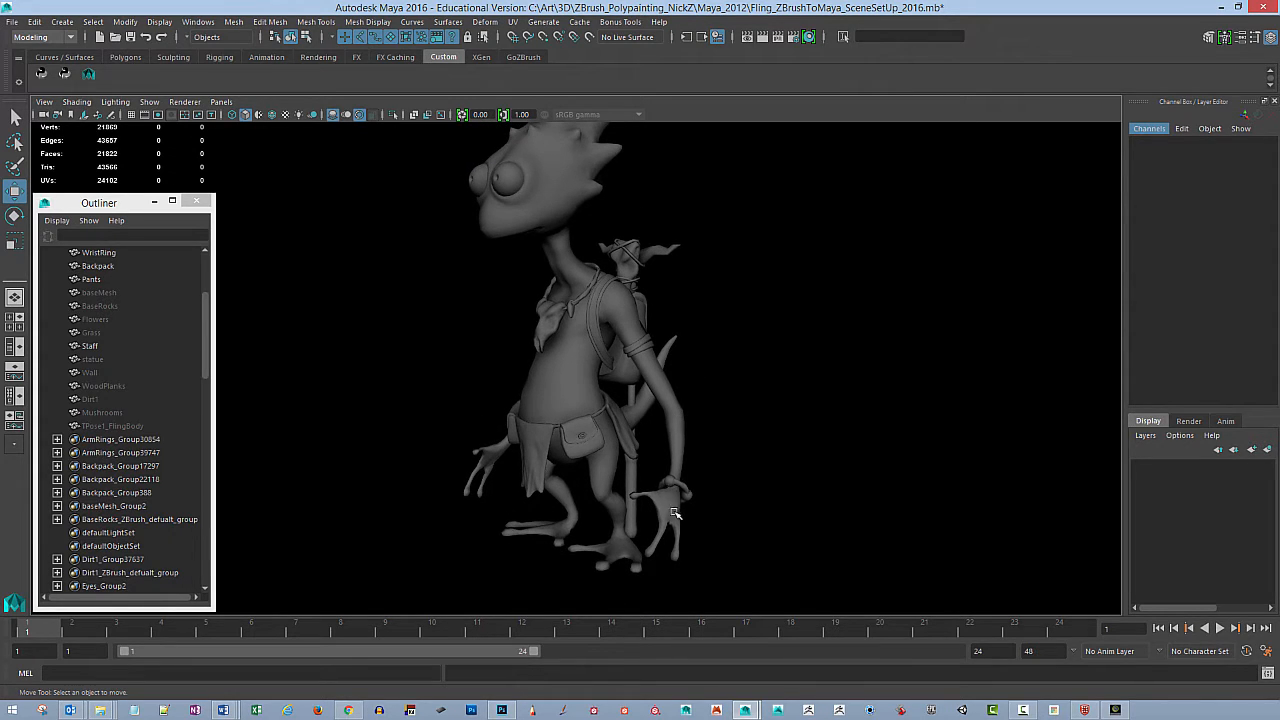
left_click_drag(675, 381, 624, 379, "alt")
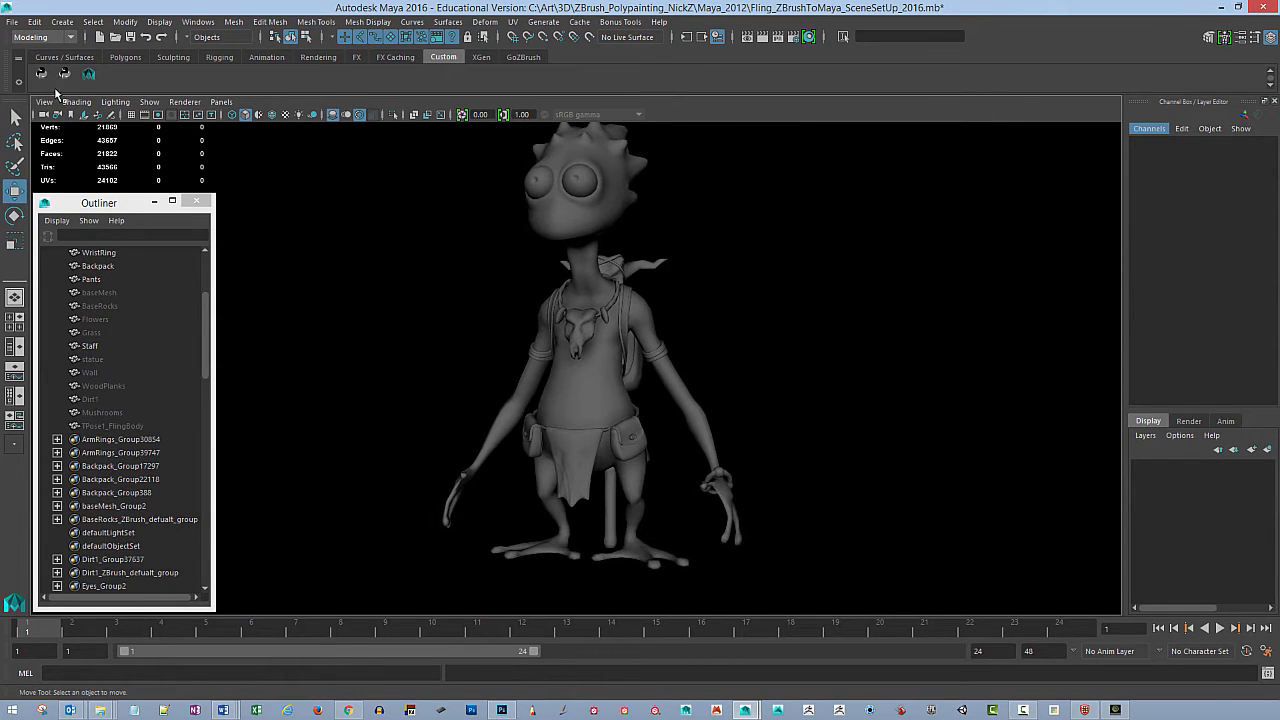
left_click(42, 37)
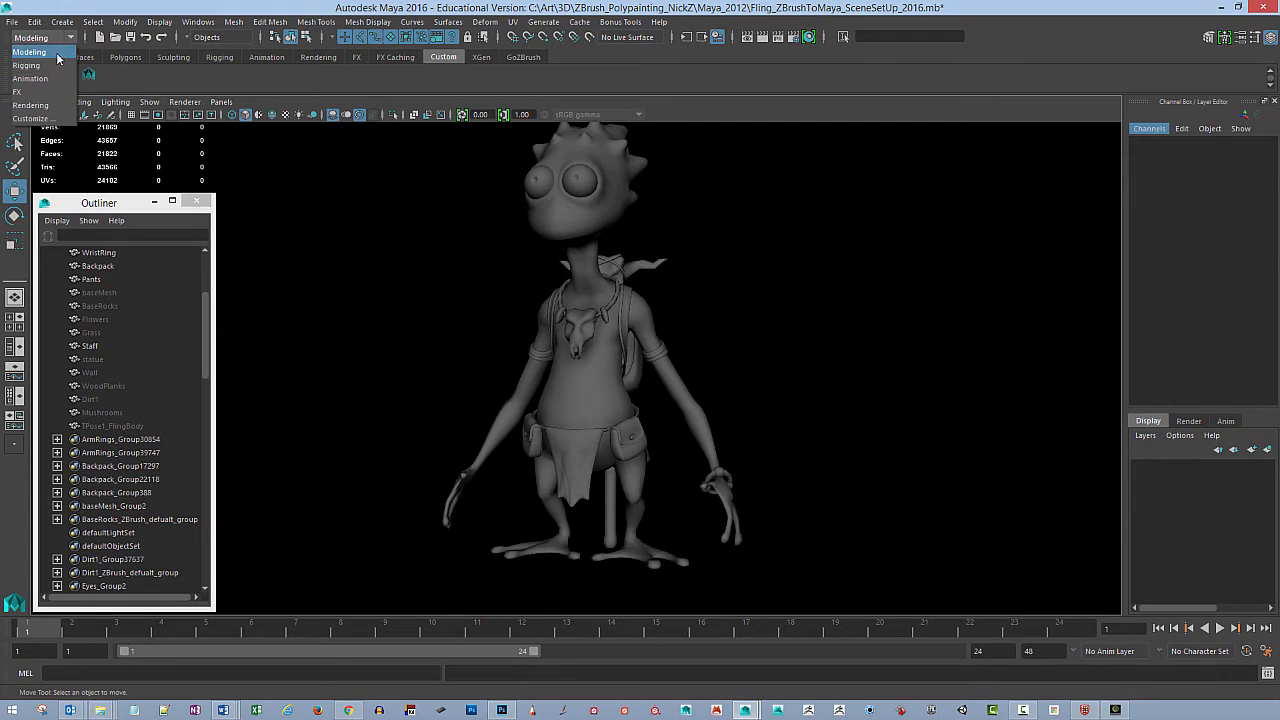
left_click(54, 64)
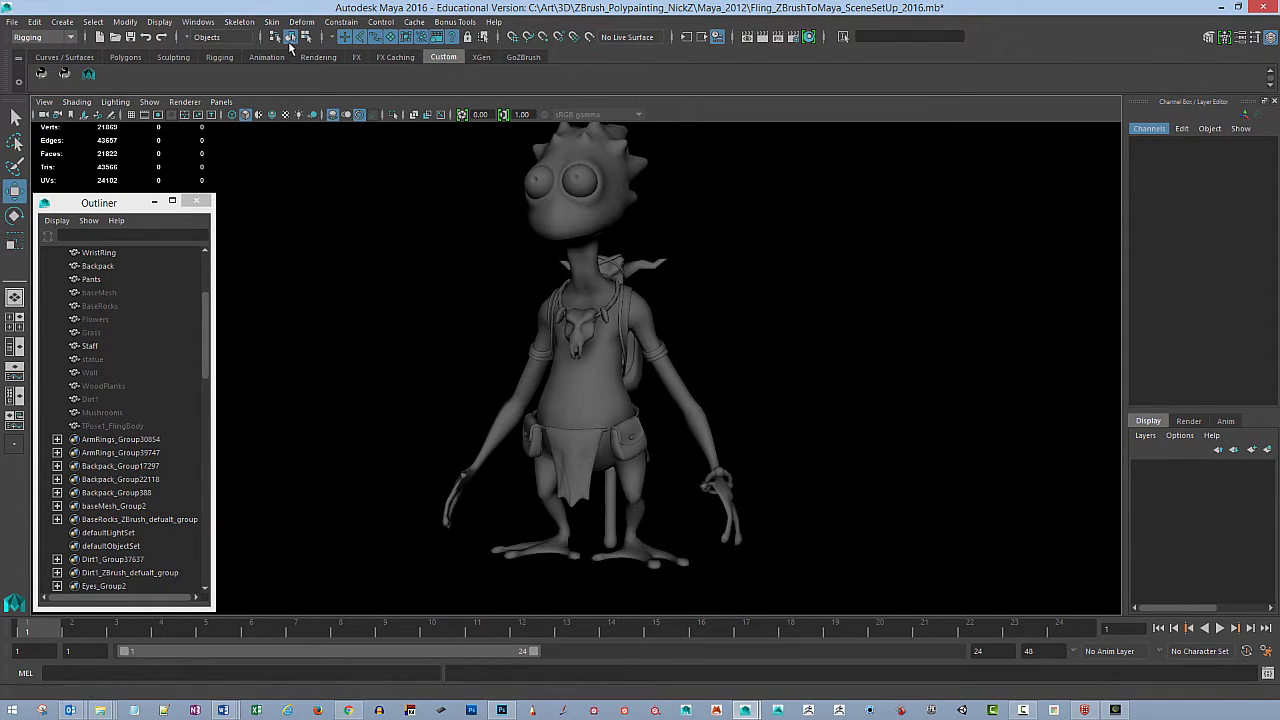
Step: Keep the Skeleton commands open in a floating window beside the character
left_click(250, 27)
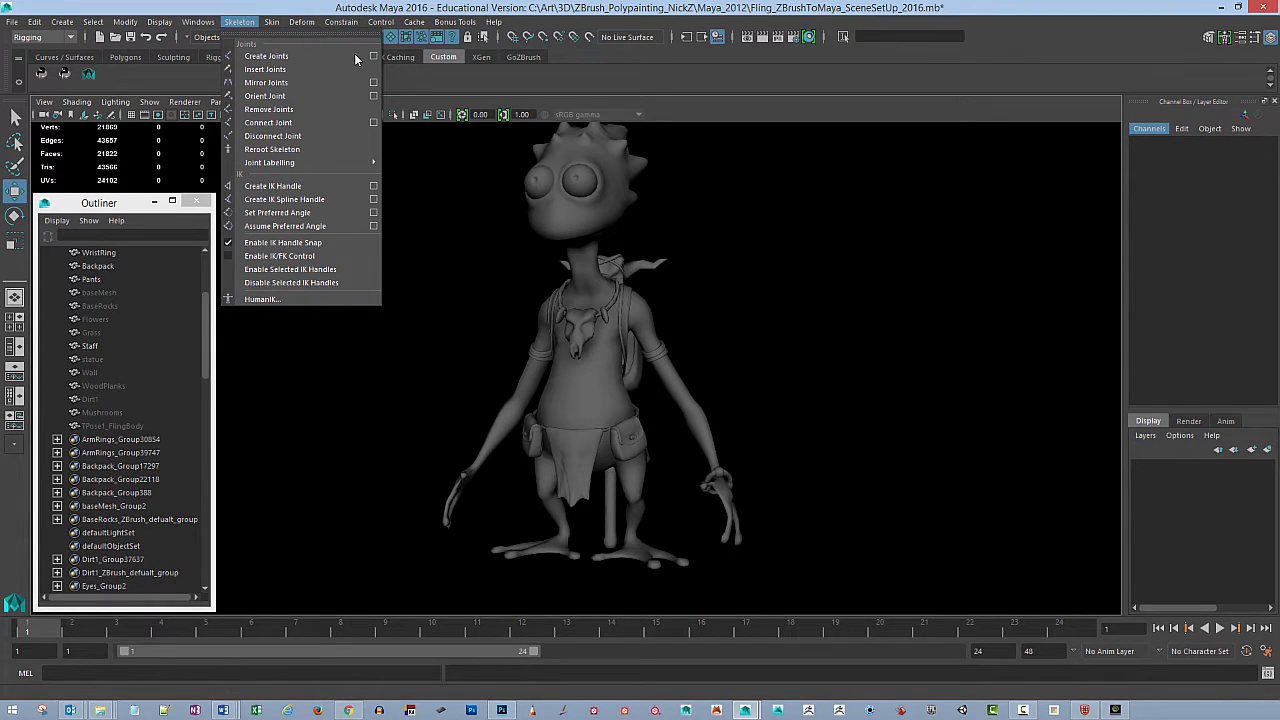
left_click(482, 101)
left_click(273, 25)
left_click(258, 41)
left_click_drag(318, 24, 994, 161)
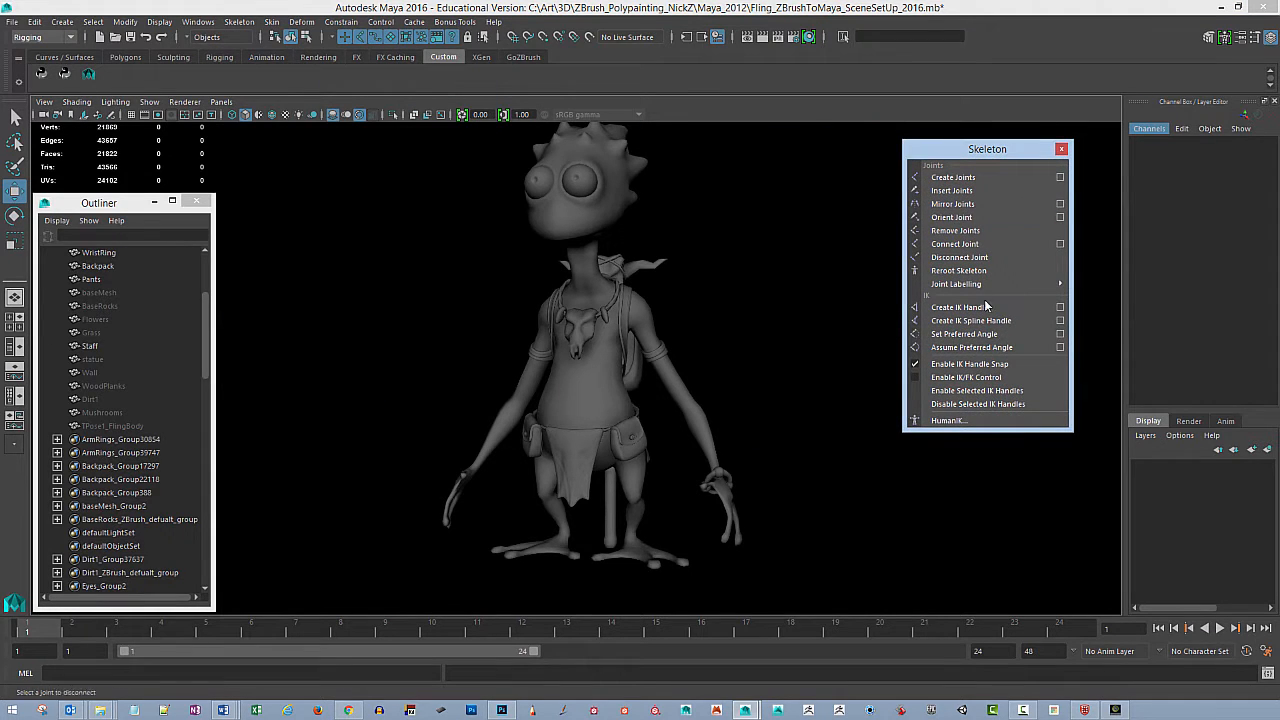
Step: Review the Joint Tool's joint, orientation and bone radius settings
left_click(1040, 177)
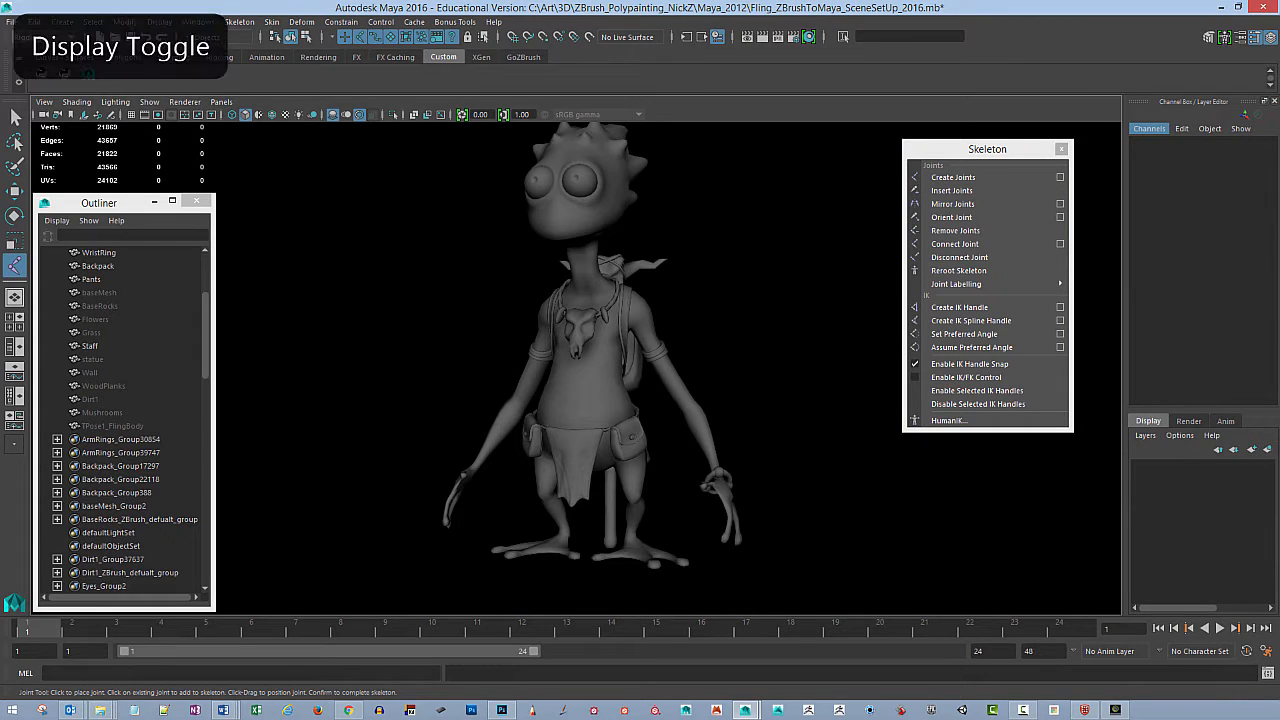
left_click_drag(0, 148, 295, 83)
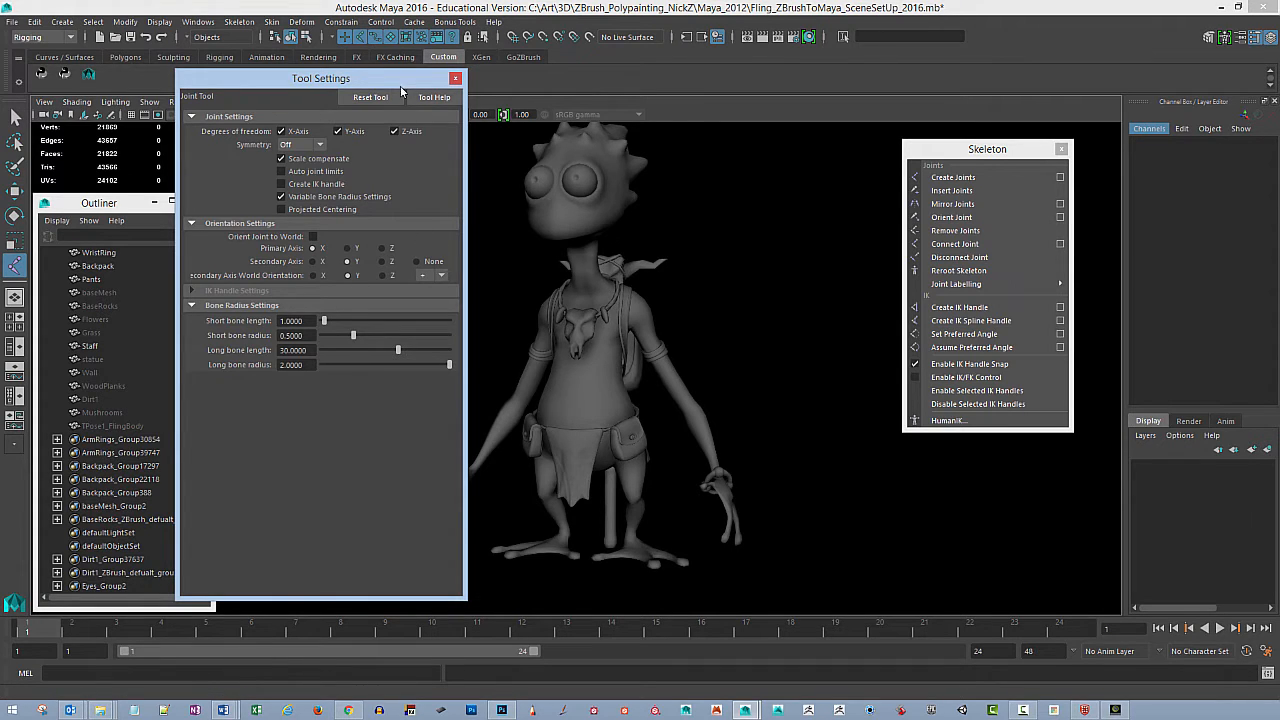
left_click_drag(400, 80, 384, 99)
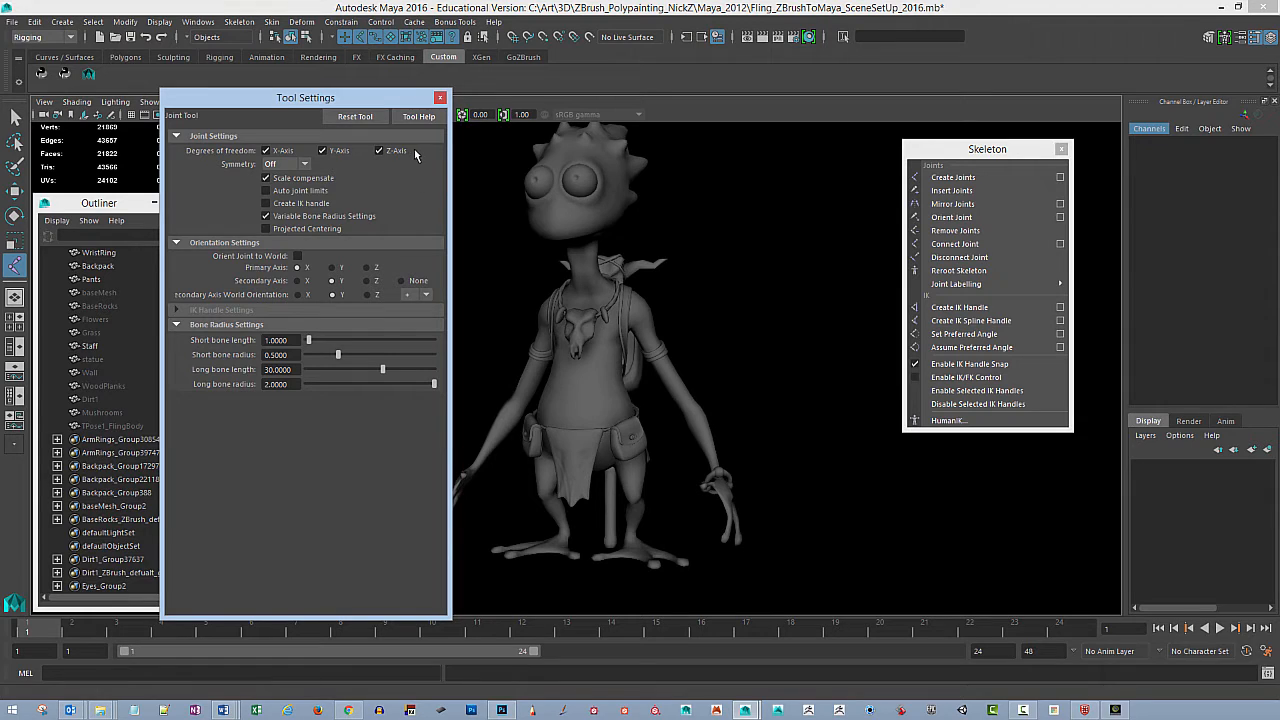
left_click(440, 97)
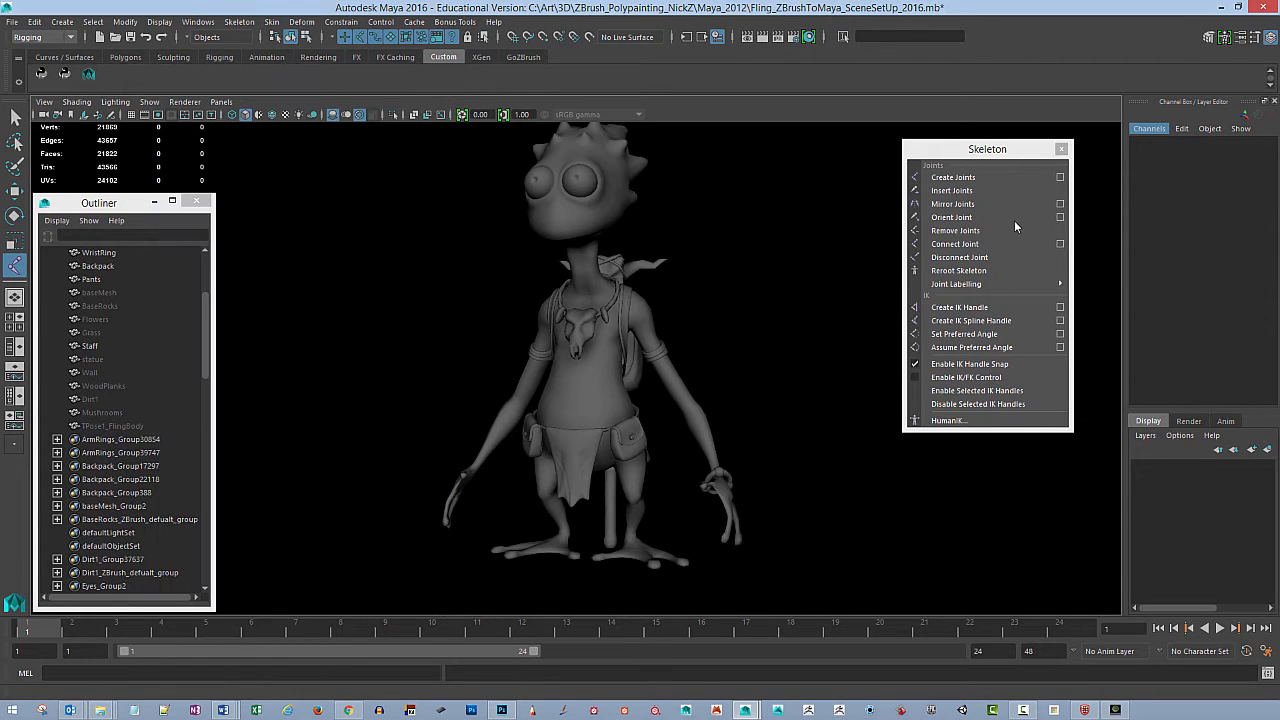
Step: Place a single root joint inside the character's pelvis in the side view, at about Y 4.53 and Z 3.0
left_click(983, 178)
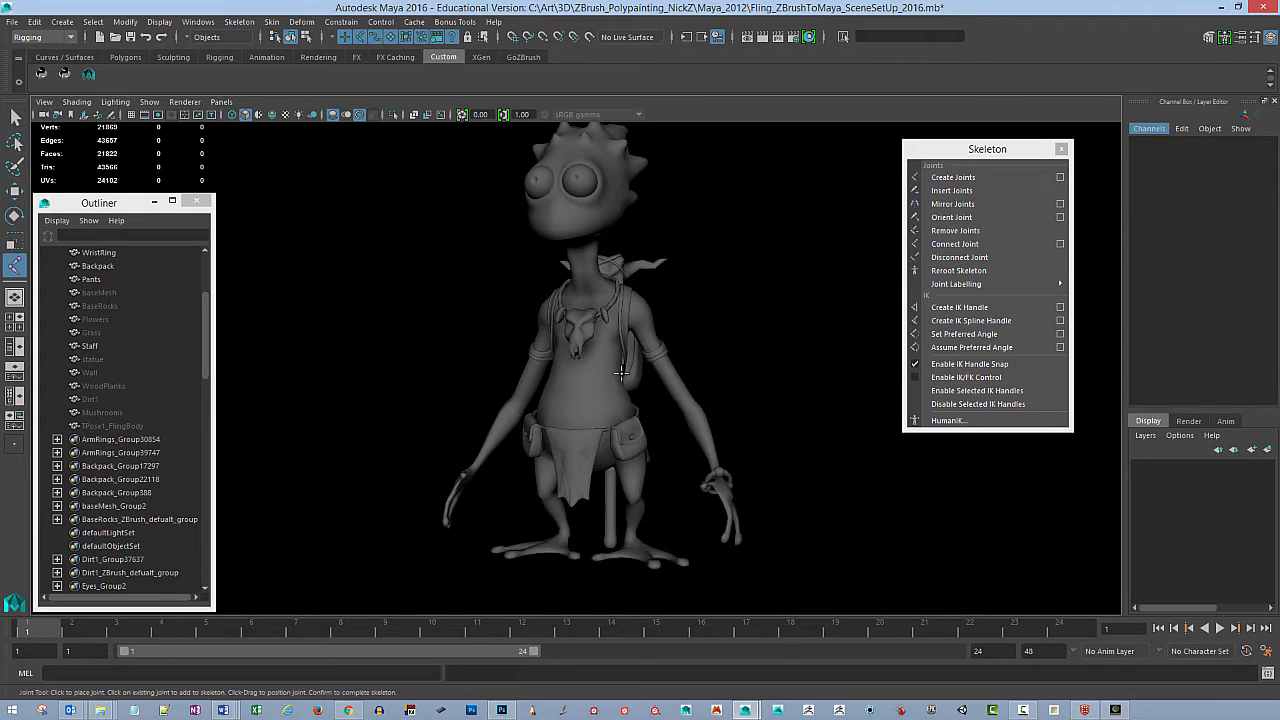
left_click_drag(727, 369, 565, 391, "alt")
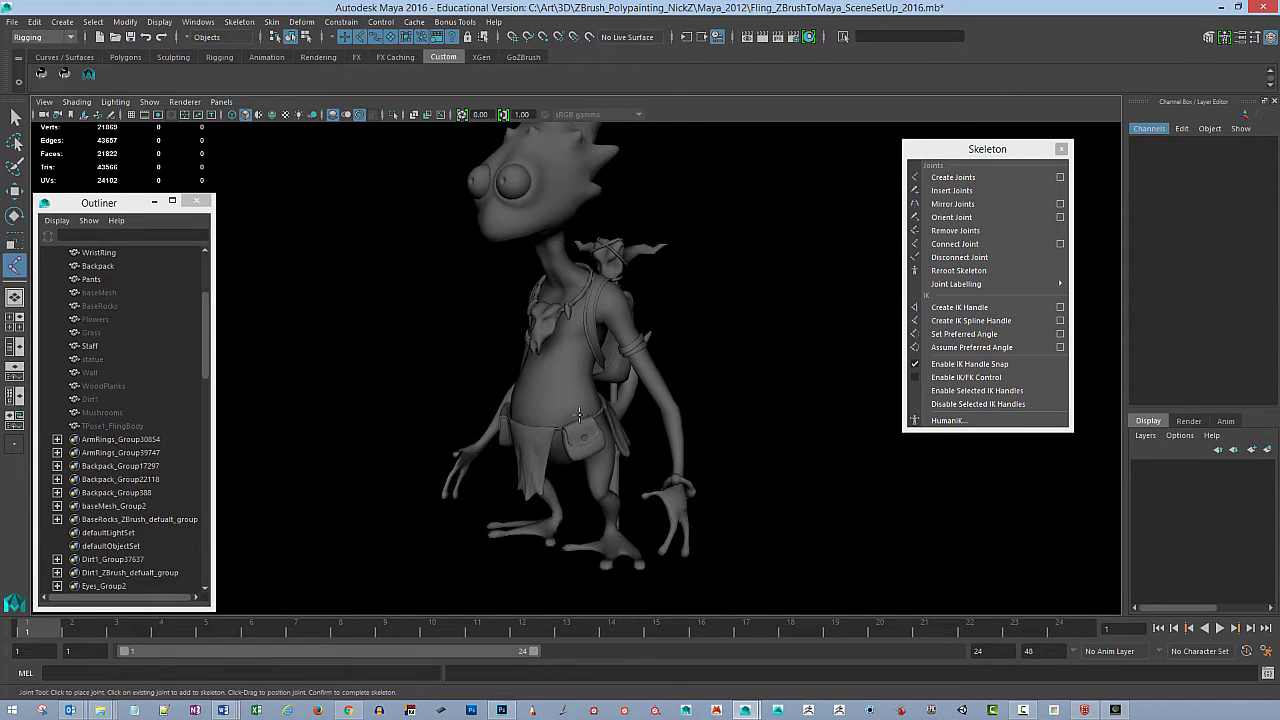
key("space")
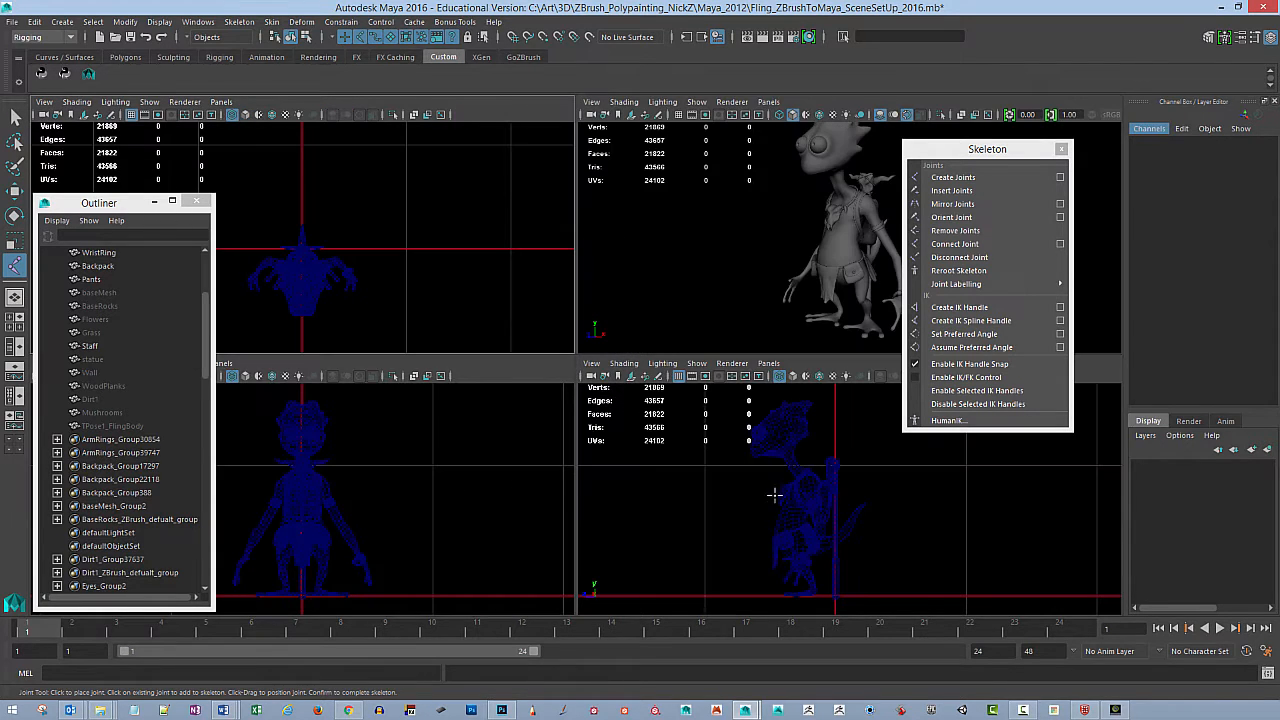
key("space")
middle_click_drag(574, 319, 682, 292, "alt")
right_click_drag(745, 380, 850, 450, "alt")
middle_click_drag(688, 302, 652, 410, "alt")
right_click_drag(710, 380, 815, 425, "alt")
middle_click_drag(721, 325, 708, 175, "alt")
middle_click_drag(707, 321, 710, 390, "alt")
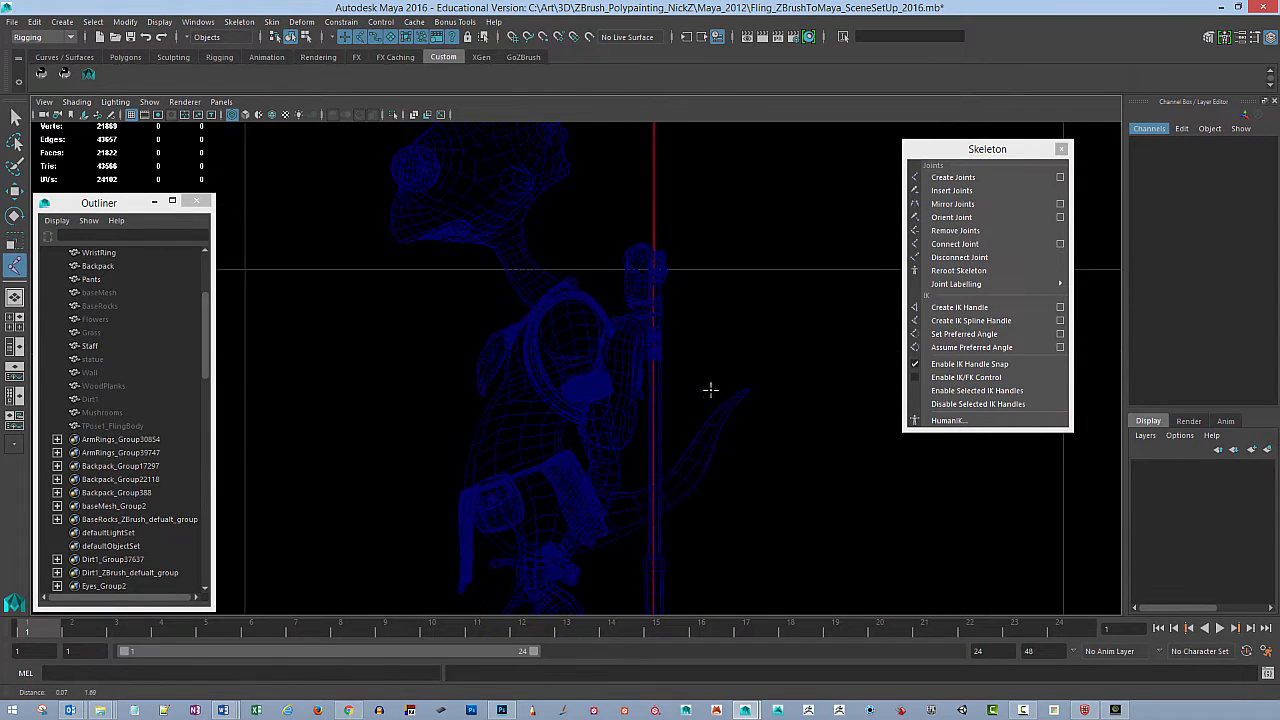
right_click_drag(745, 403, 797, 429, "alt")
middle_click_drag(771, 349, 757, 316, "alt")
right_click_drag(765, 390, 711, 372, "alt")
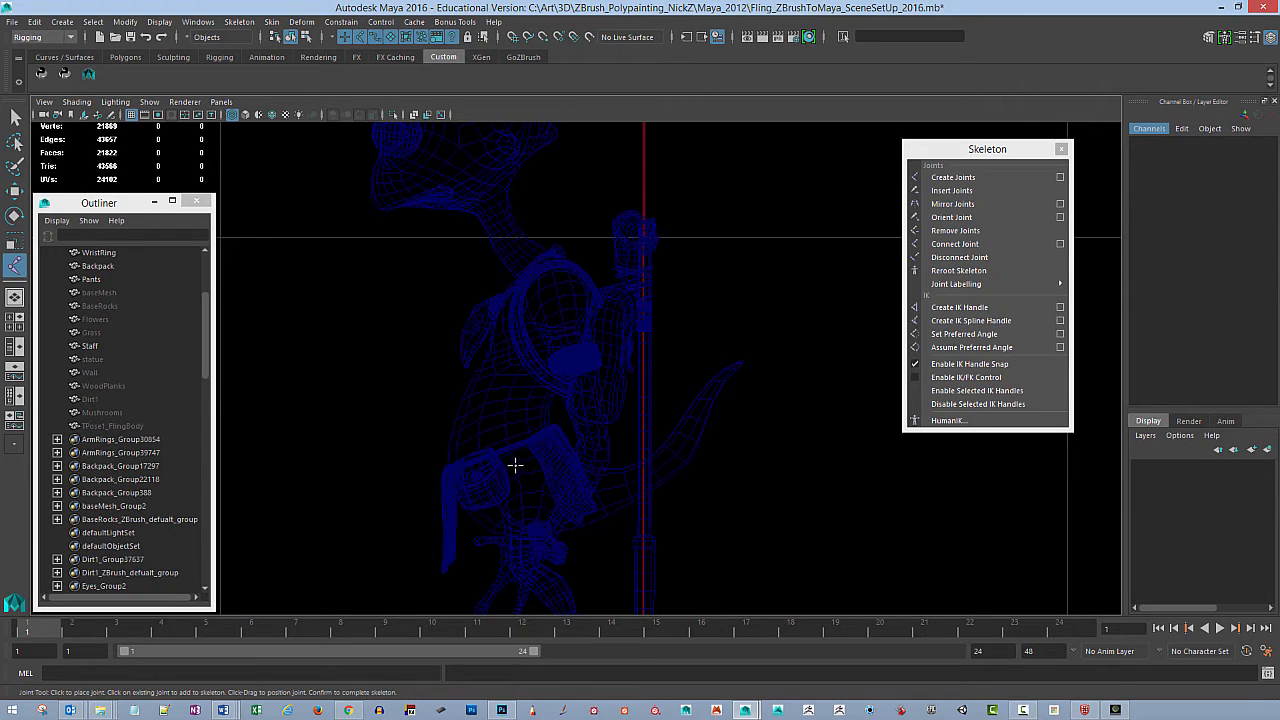
left_click(514, 464)
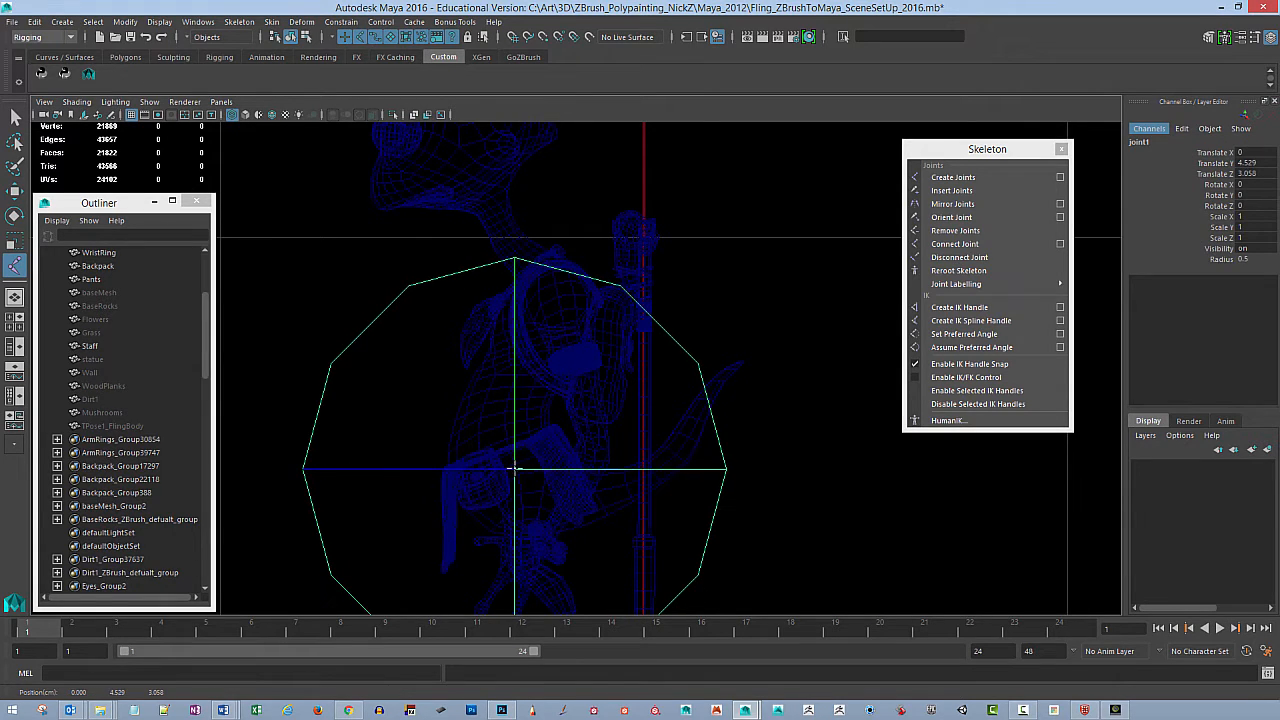
key("Return")
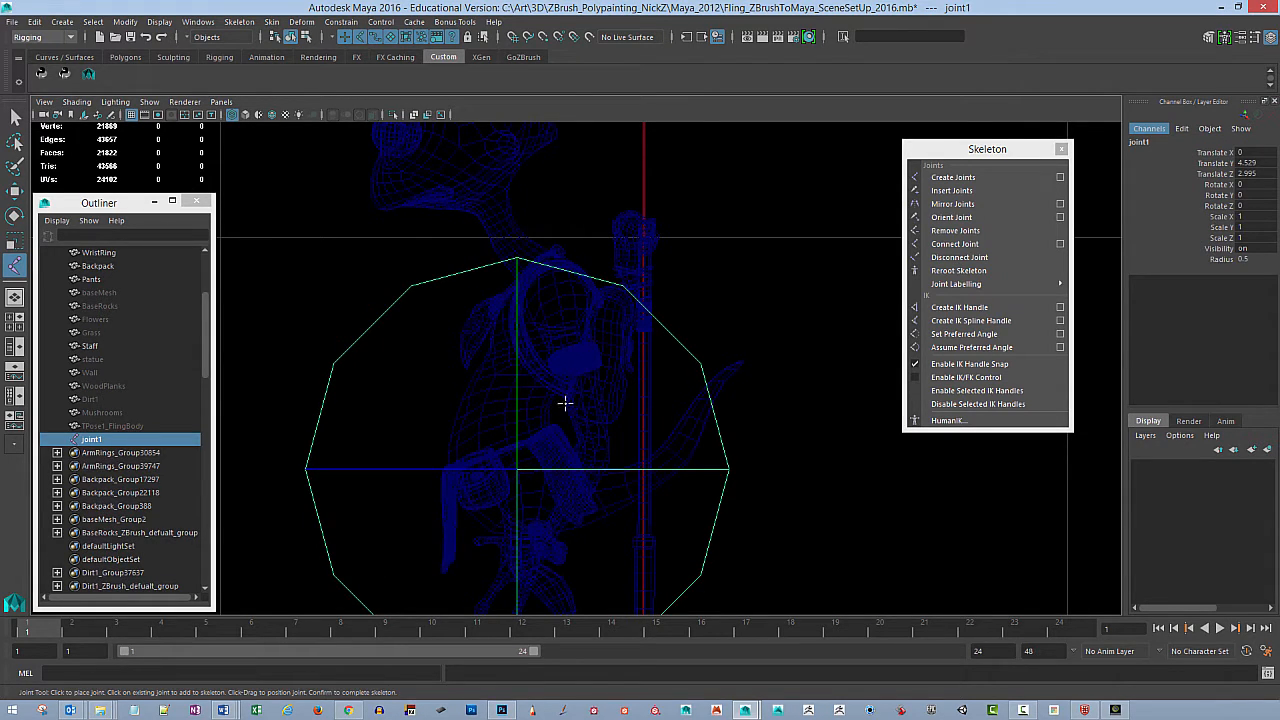
Step: Reduce the joint display scale to about 1.16 so joints are drawn small relative to the character
left_click(159, 21)
mouse_move(230, 240)
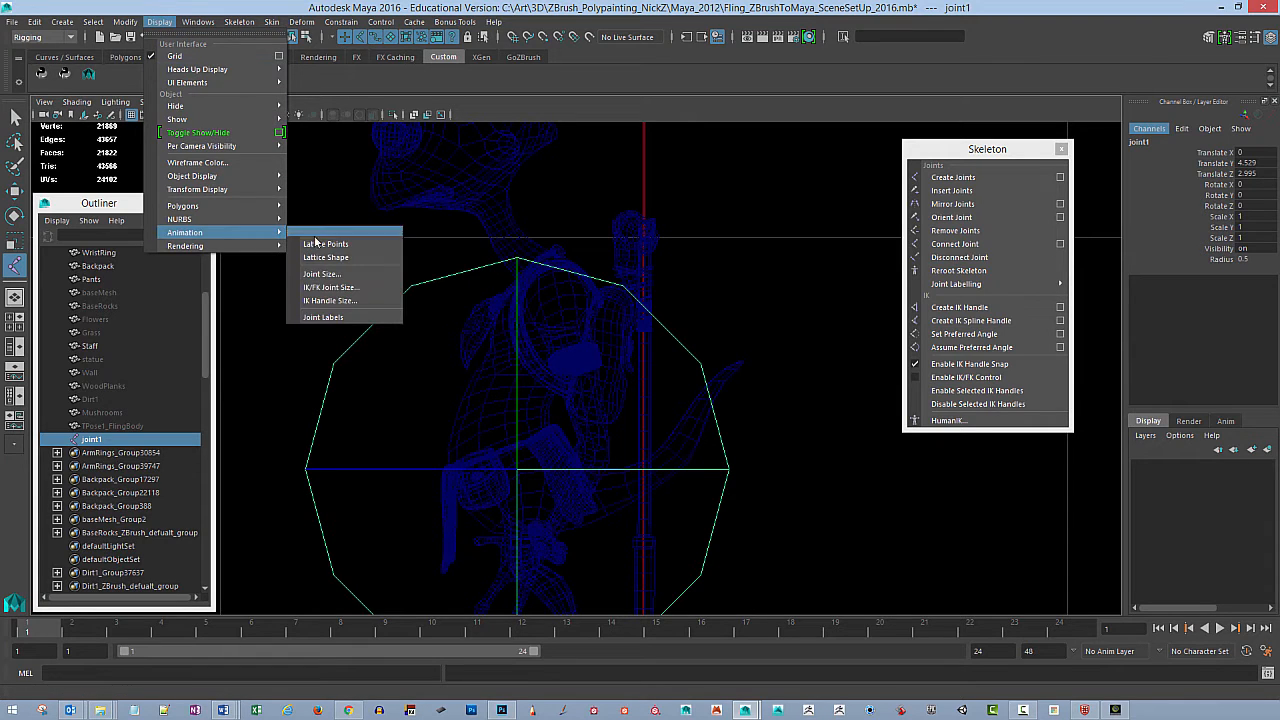
left_click(380, 275)
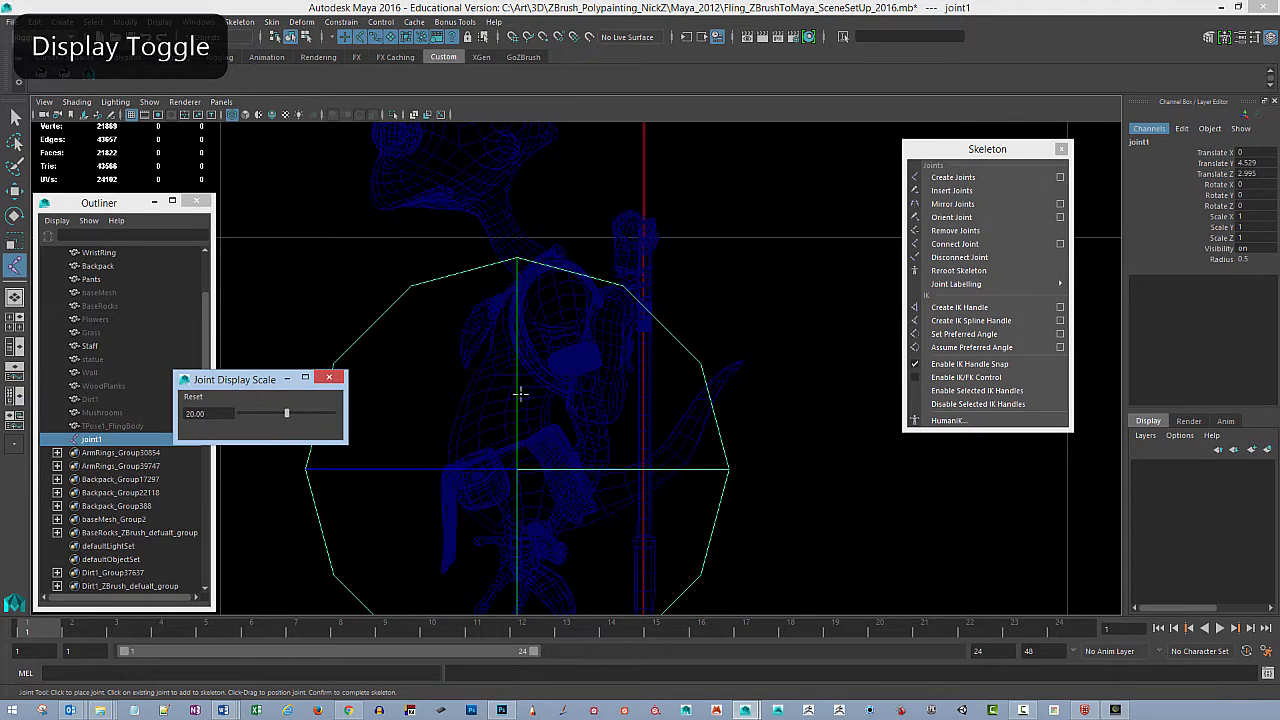
left_click_drag(288, 413, 241, 426)
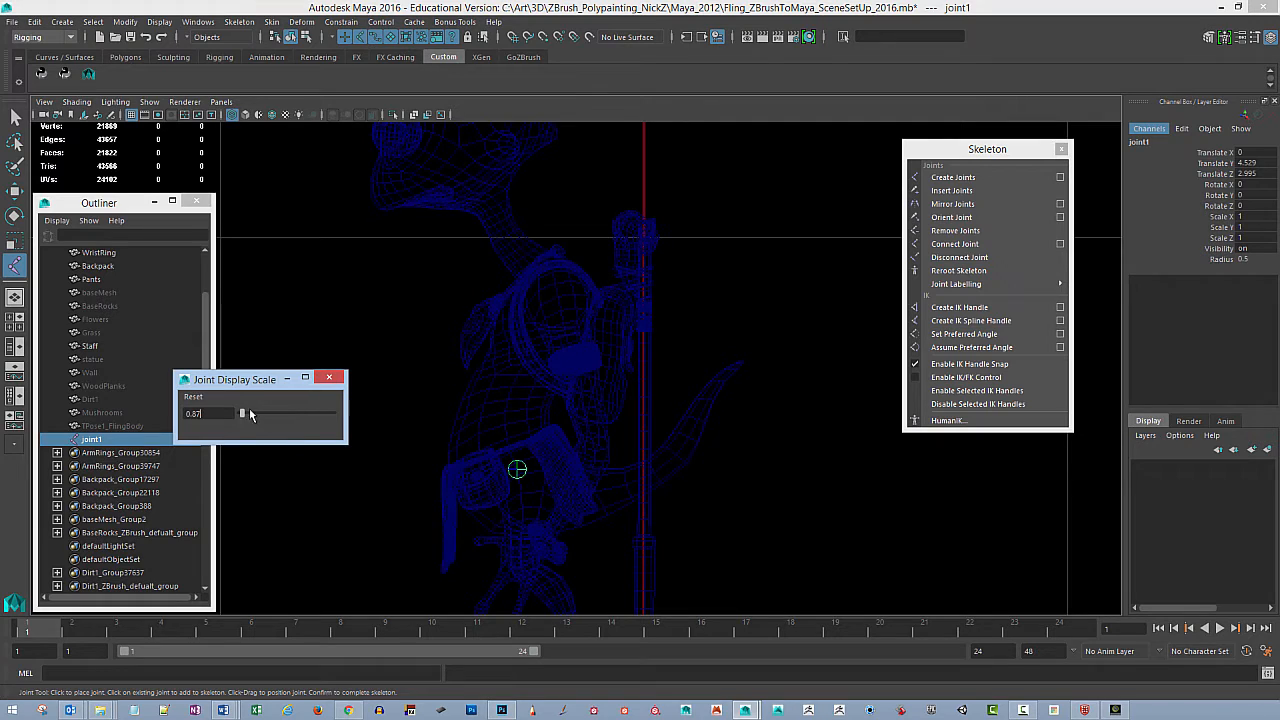
left_click_drag(243, 415, 241, 416)
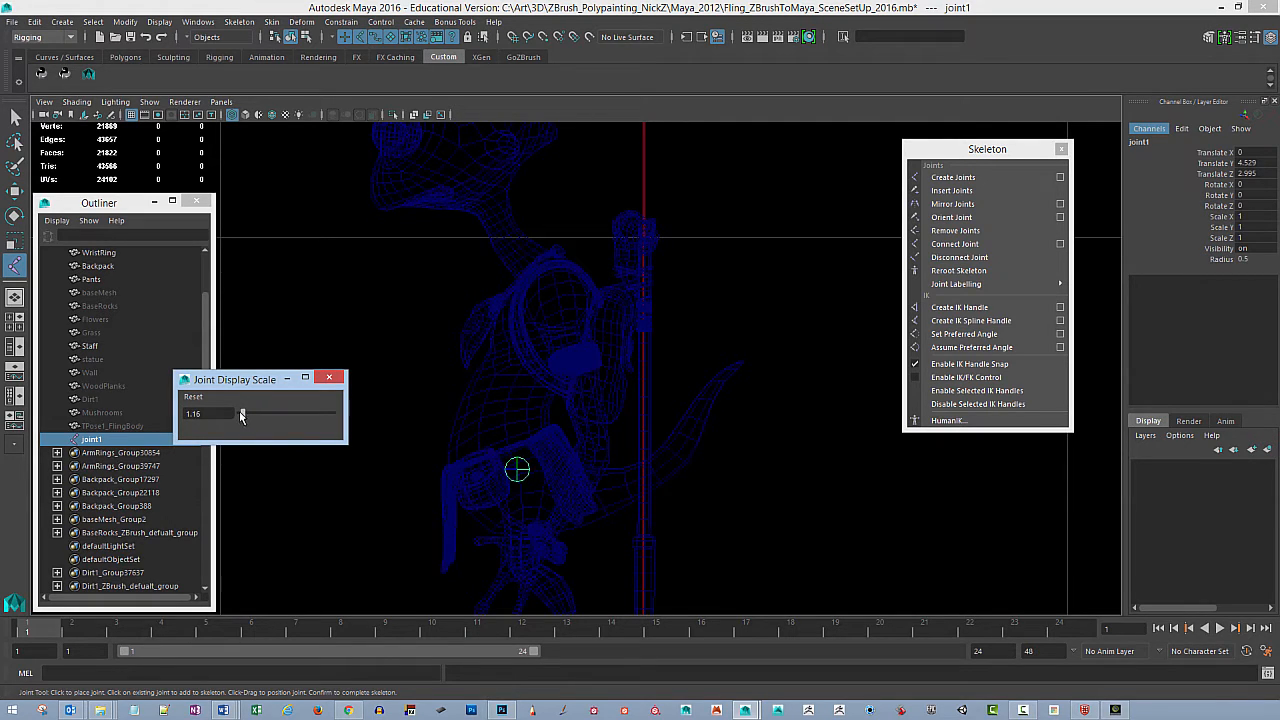
left_click(330, 378)
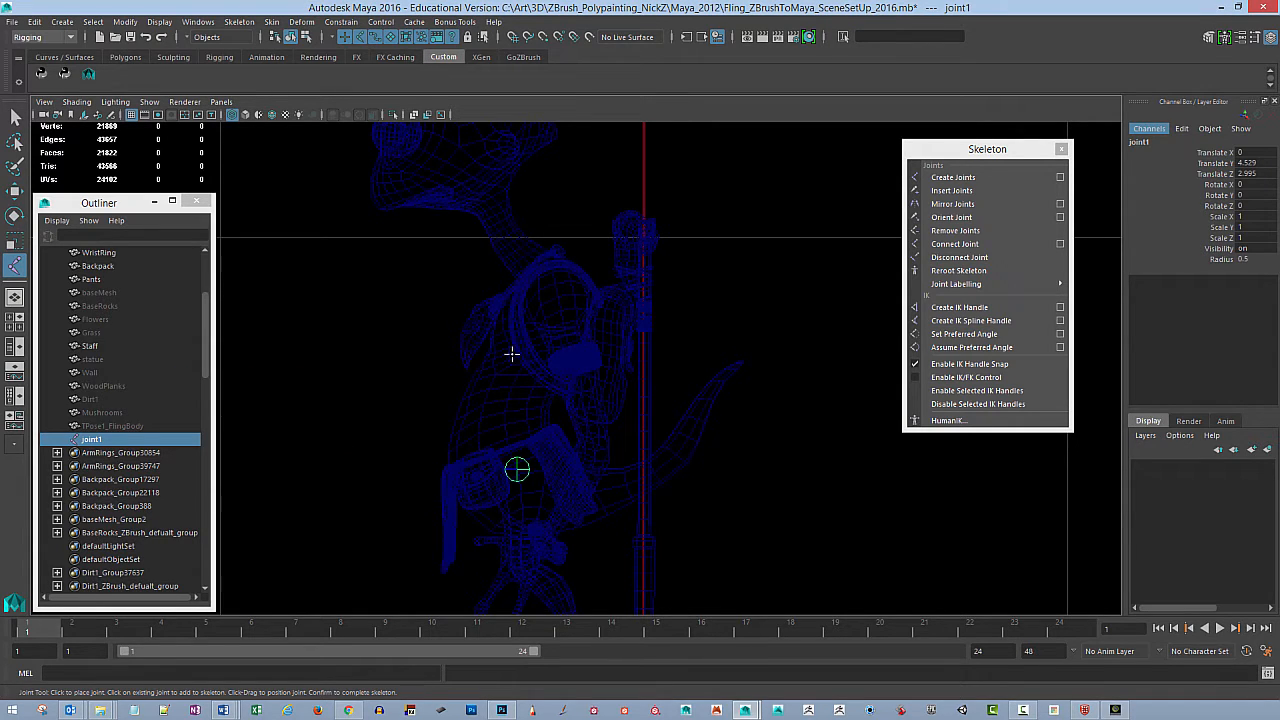
Step: Extend the root joint with seven more joints up the spine, neck and head, ending just above the head, and complete the chain
left_click_drag(506, 404, 508, 389)
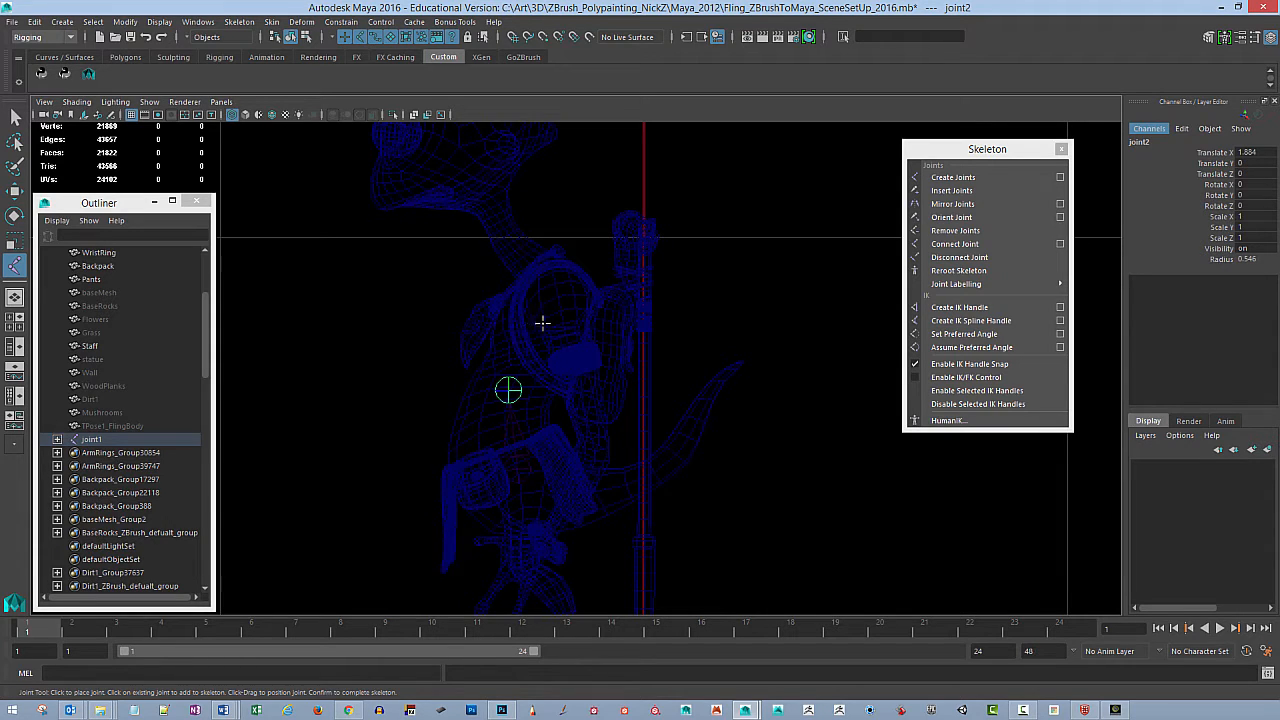
left_click_drag(537, 323, 540, 321)
left_click_drag(543, 273, 535, 268)
left_click(506, 231)
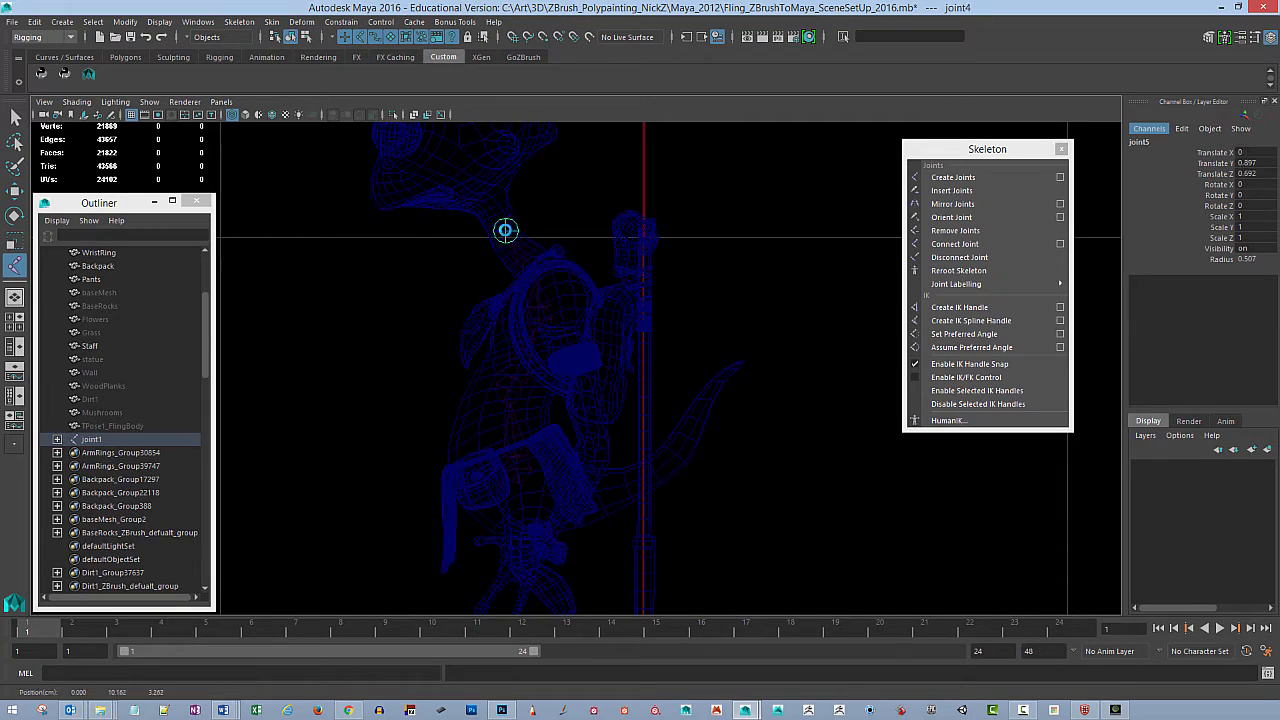
middle_click_drag(660, 243, 699, 379, "alt")
left_click_drag(528, 332, 518, 322)
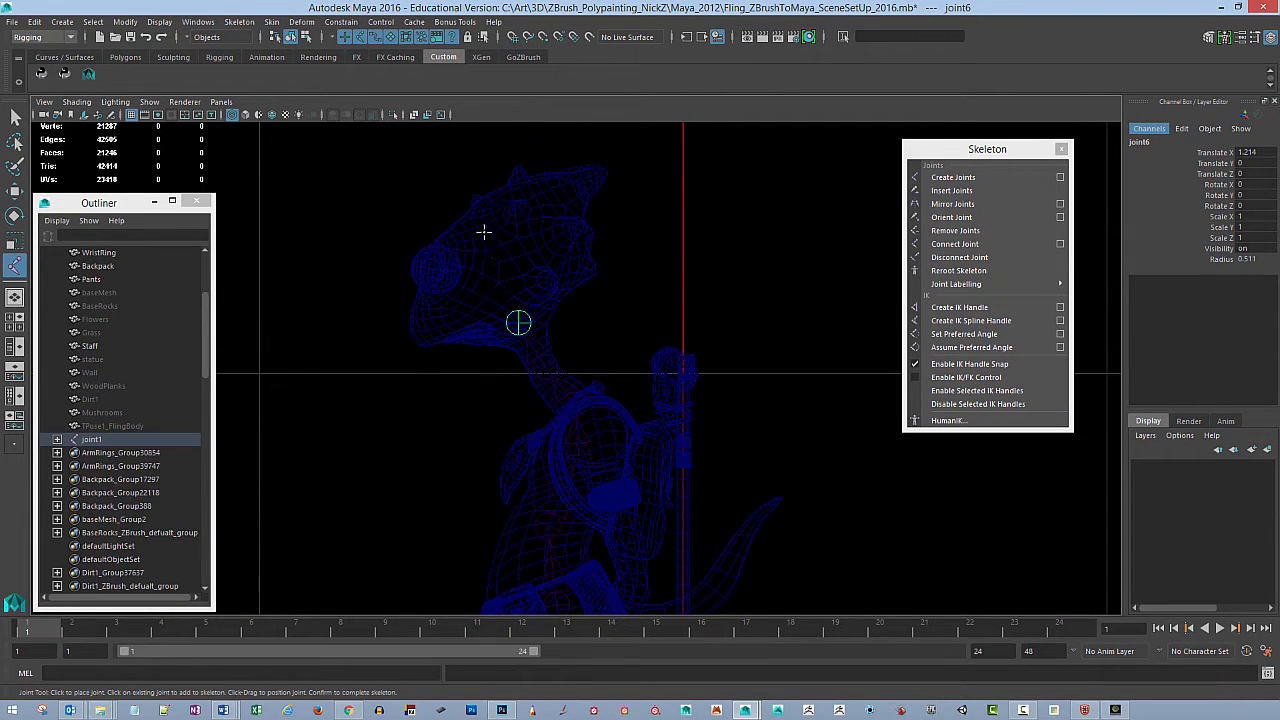
left_click_drag(494, 273, 490, 268)
left_click(464, 162)
key("Return")
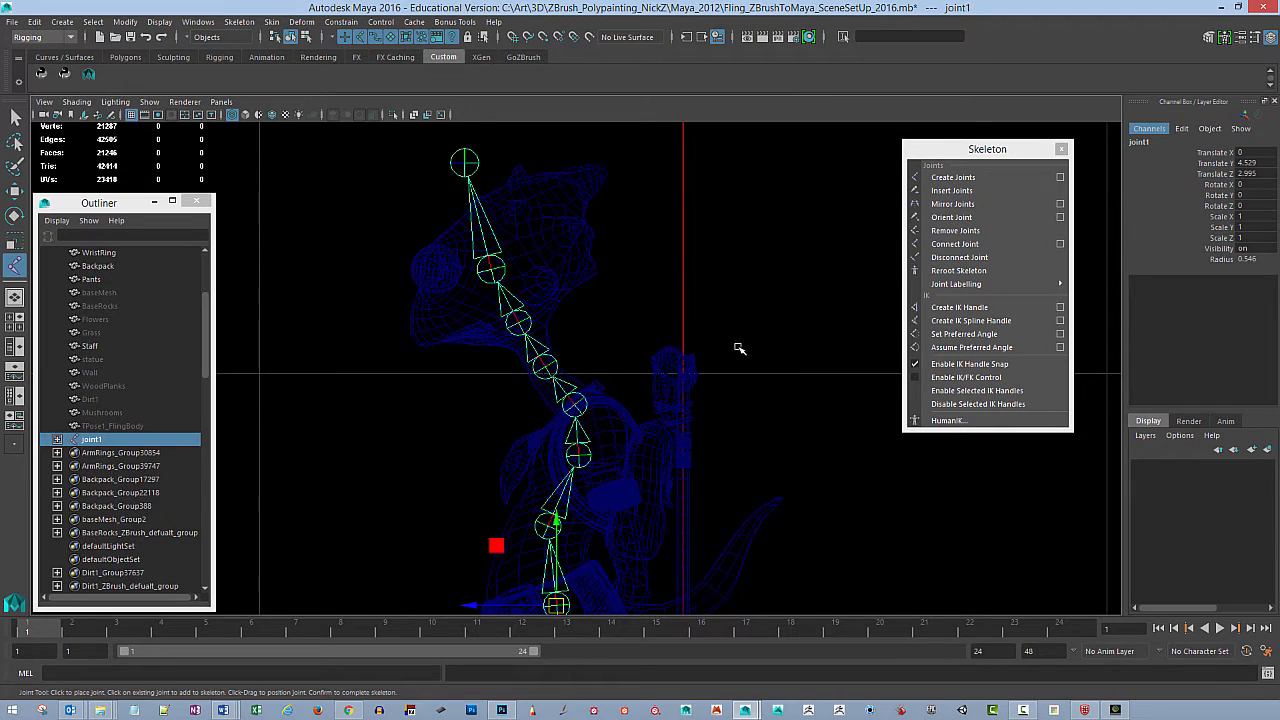
Step: Examine the joint chain's placement within the body in the side view and the four-view layout
middle_click_drag(724, 389, 735, 320, "alt")
right_click_drag(790, 383, 640, 367, "alt")
right_click_drag(766, 366, 660, 340, "alt")
middle_click_drag(723, 308, 694, 334, "alt")
key("space")
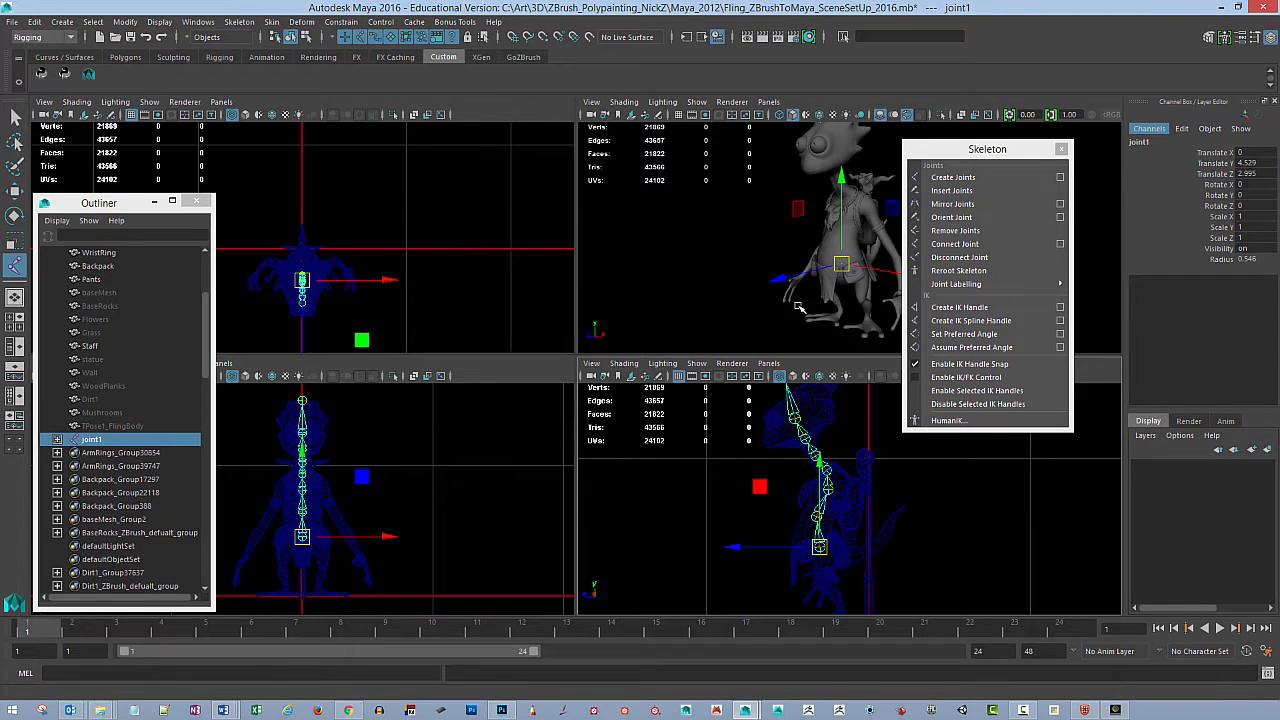
middle_click_drag(779, 418, 745, 473, "alt")
right_click_drag(745, 473, 811, 474, "alt")
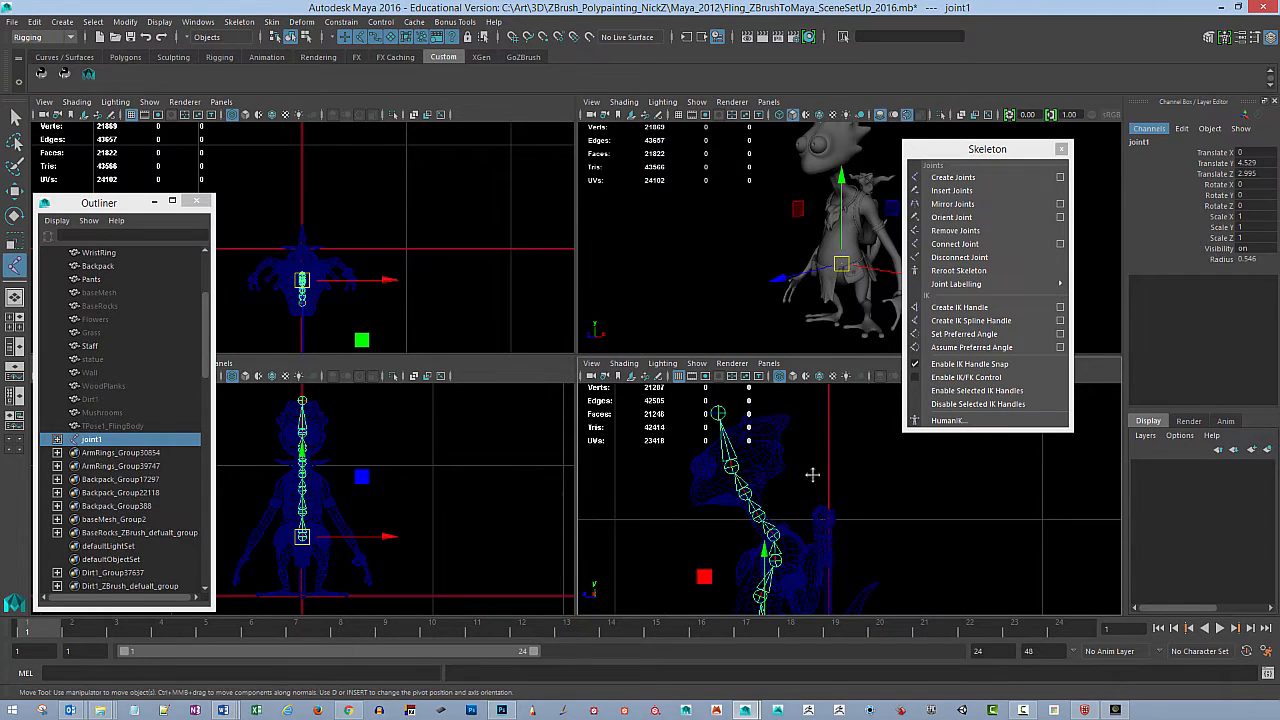
middle_click_drag(811, 474, 823, 514, "alt")
right_click_drag(823, 514, 864, 515, "alt")
Step: Select the joint inside the head and set the Move tool's axis orientation to Object
left_click(718, 523)
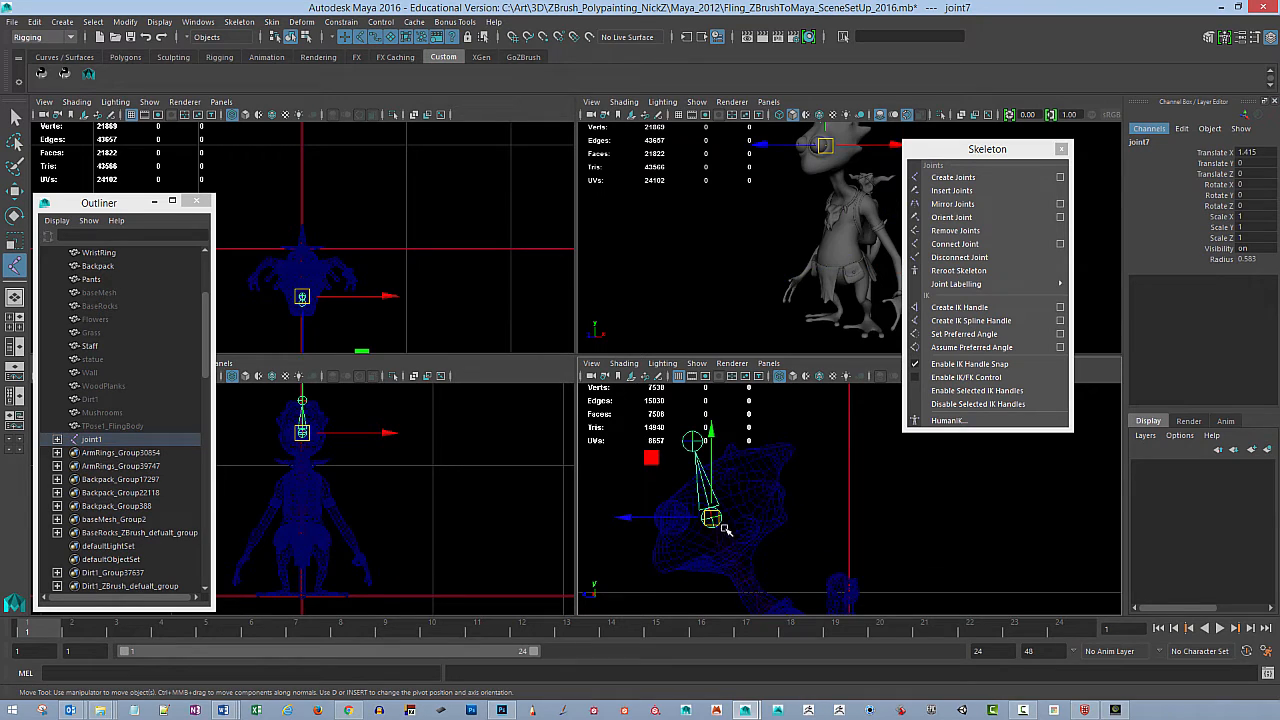
double_click(16, 193)
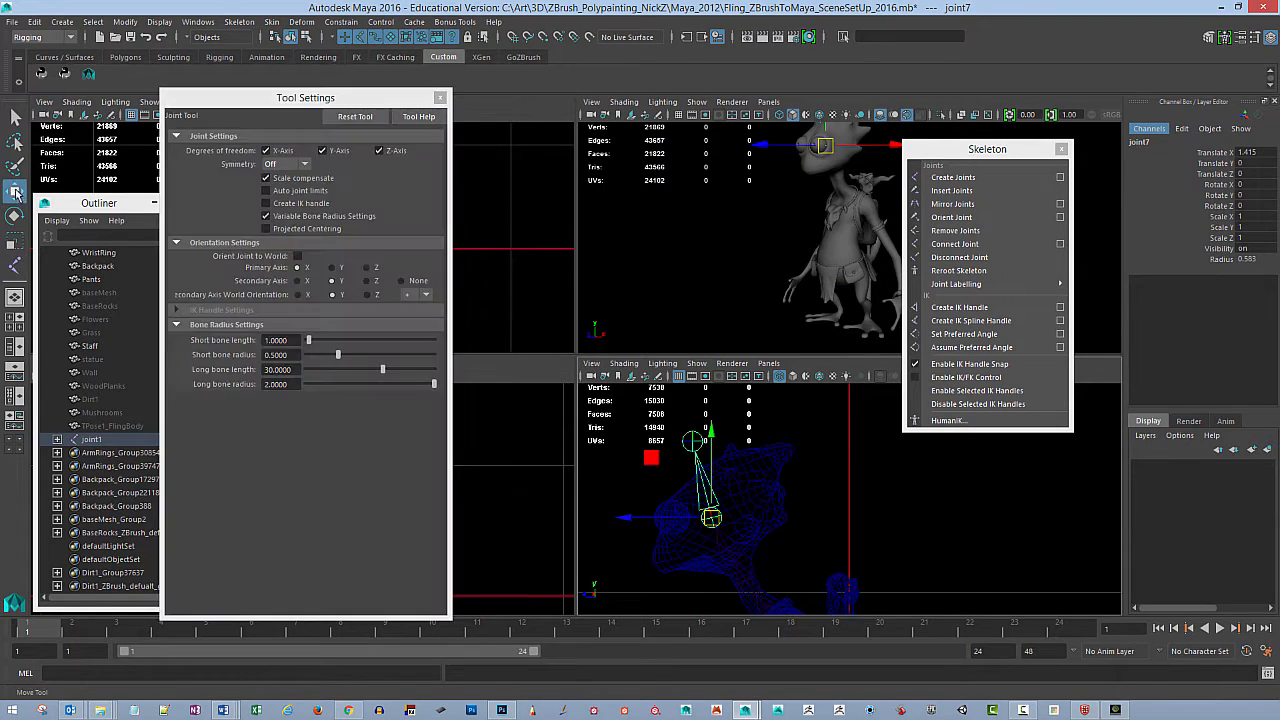
left_click(280, 155)
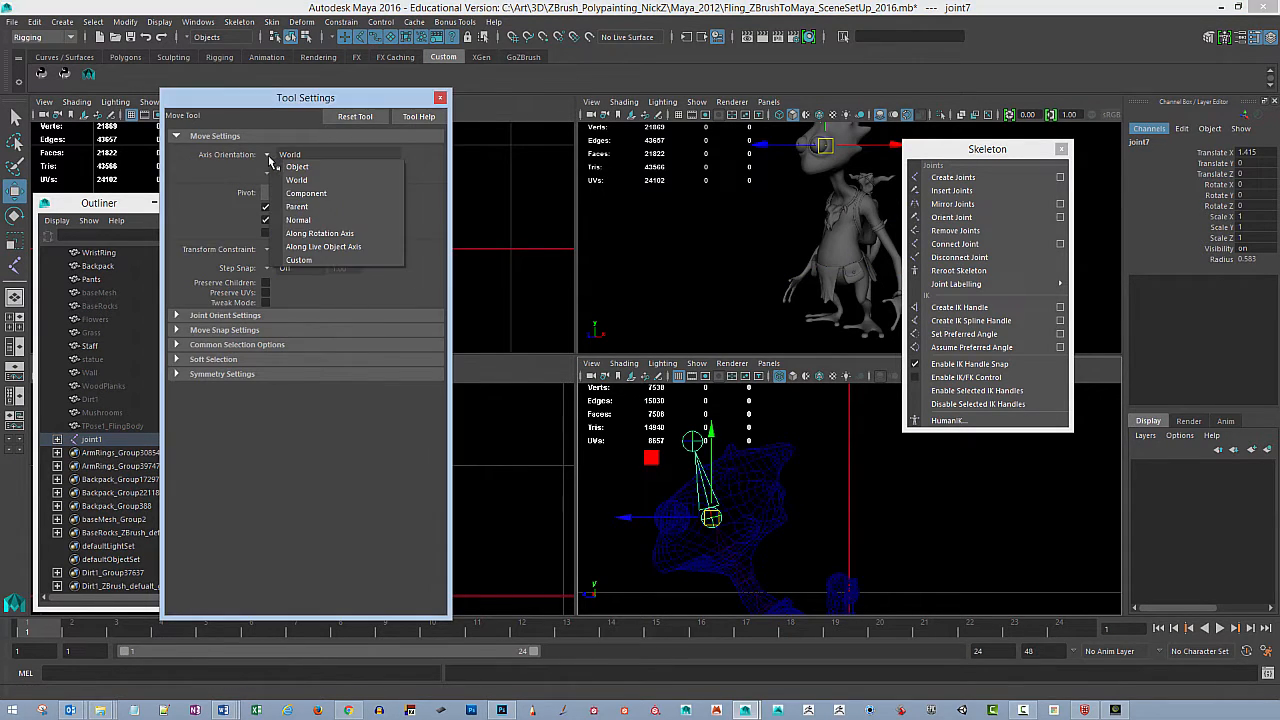
left_click(318, 168)
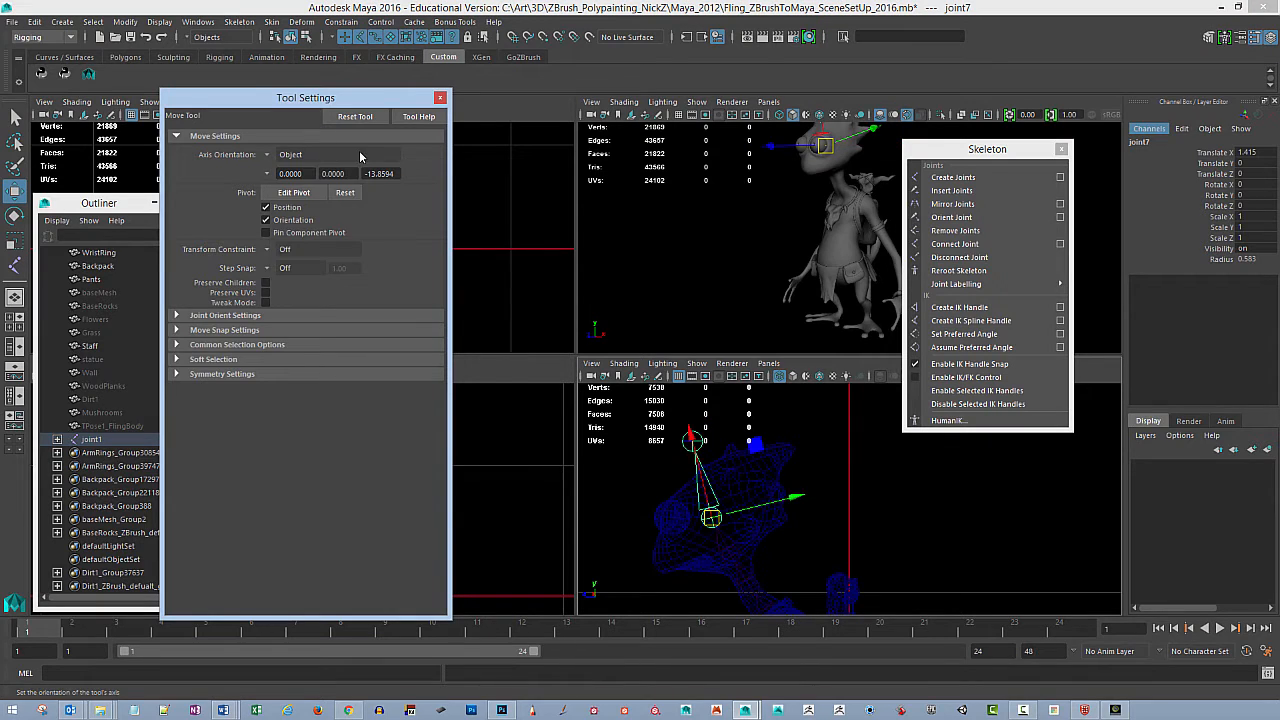
left_click(440, 97)
Step: Pick individual spine joints in the enlarged side view to check their local axes, and undo the accidental selection of the Straps mesh
left_click_drag(803, 423, 801, 490, "alt")
key("space")
middle_click_drag(642, 354, 806, 192, "alt")
left_click(533, 386)
middle_click_drag(597, 312, 622, 470, "alt")
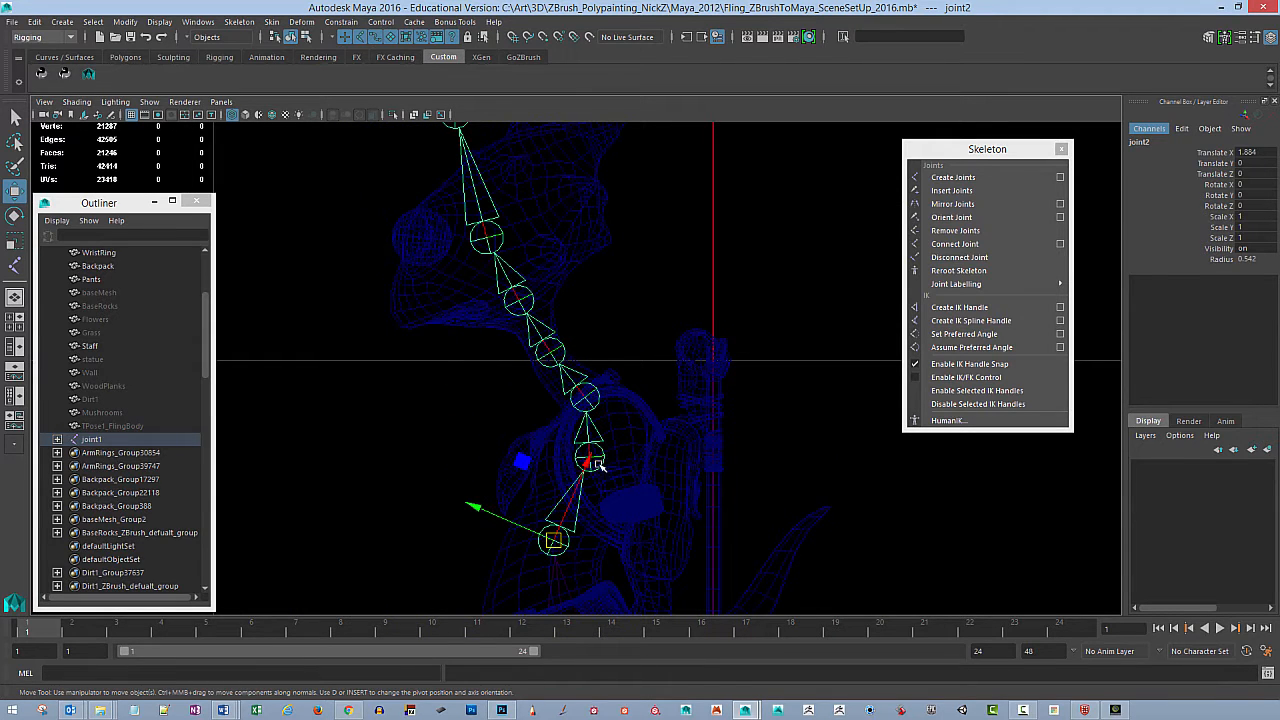
left_click(599, 464)
left_click(576, 500)
left_click(594, 395)
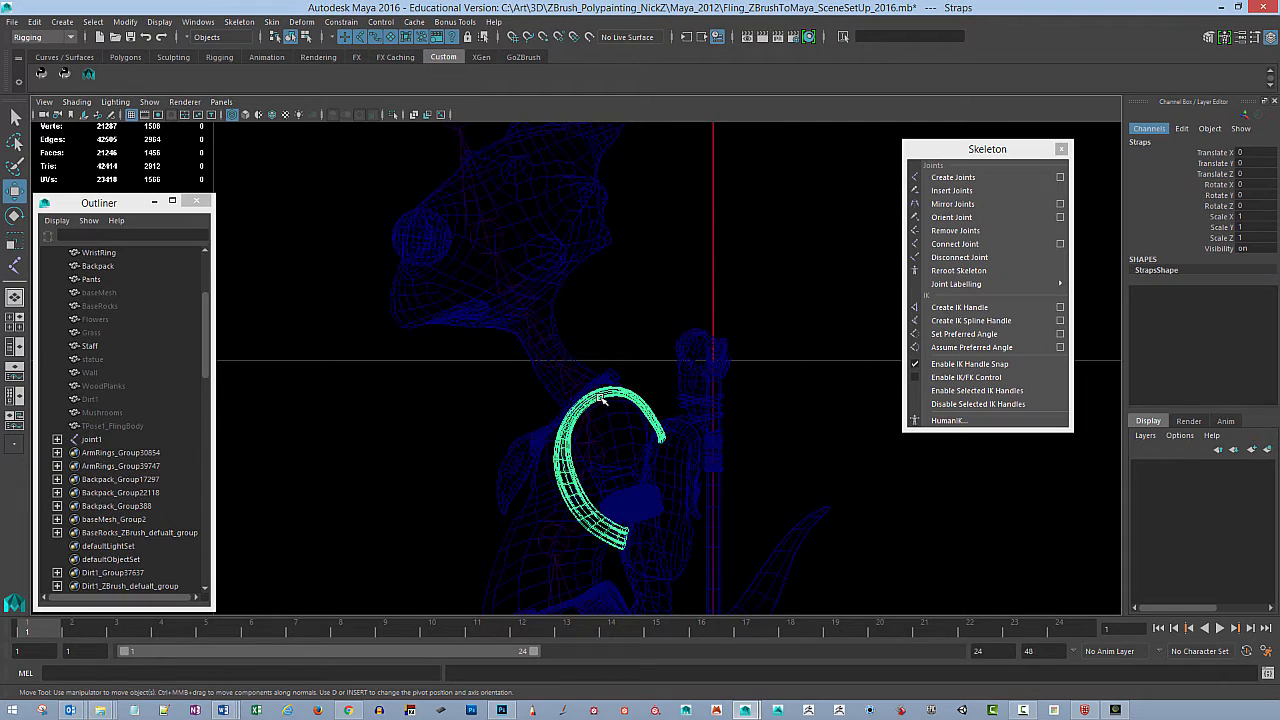
key("ctrl+z")
Step: Walk up and down the hierarchy between the lower spine and head joints, comparing the direction of each joint's local axes
key("Up")
key("Down")
key("Down")
key("Down")
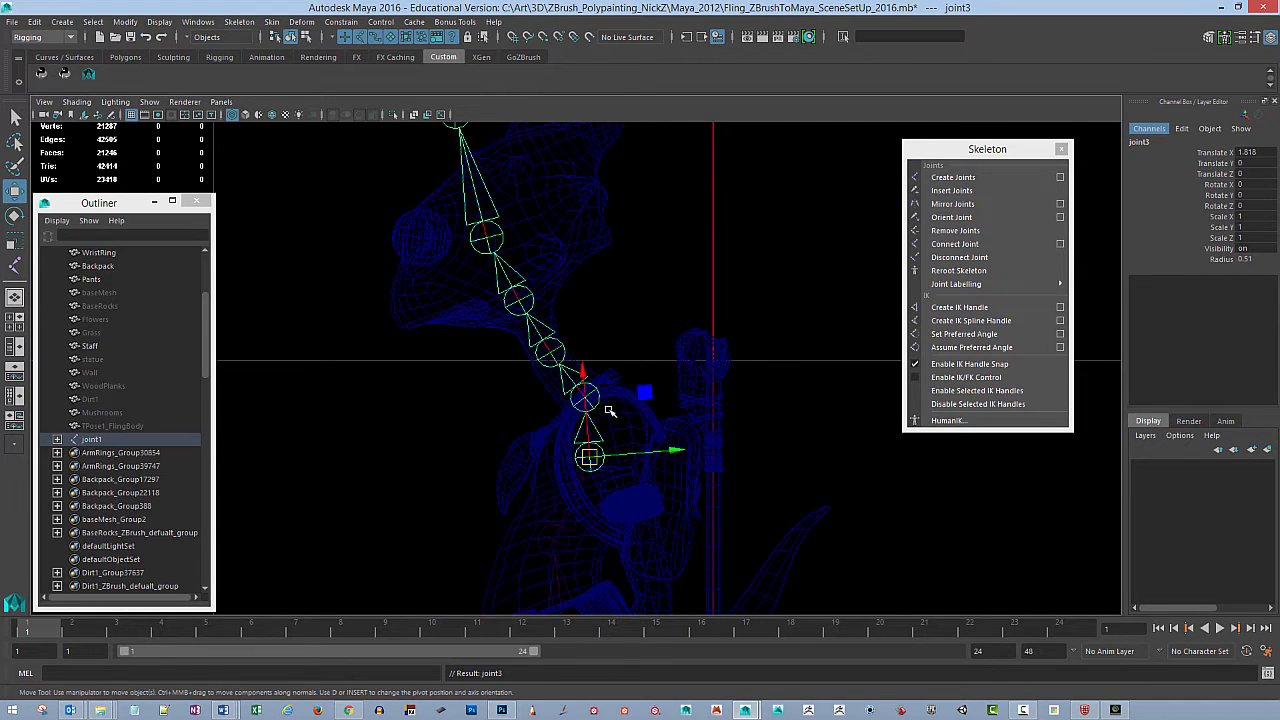
key("Up")
key("Down")
key("Up")
key("Up")
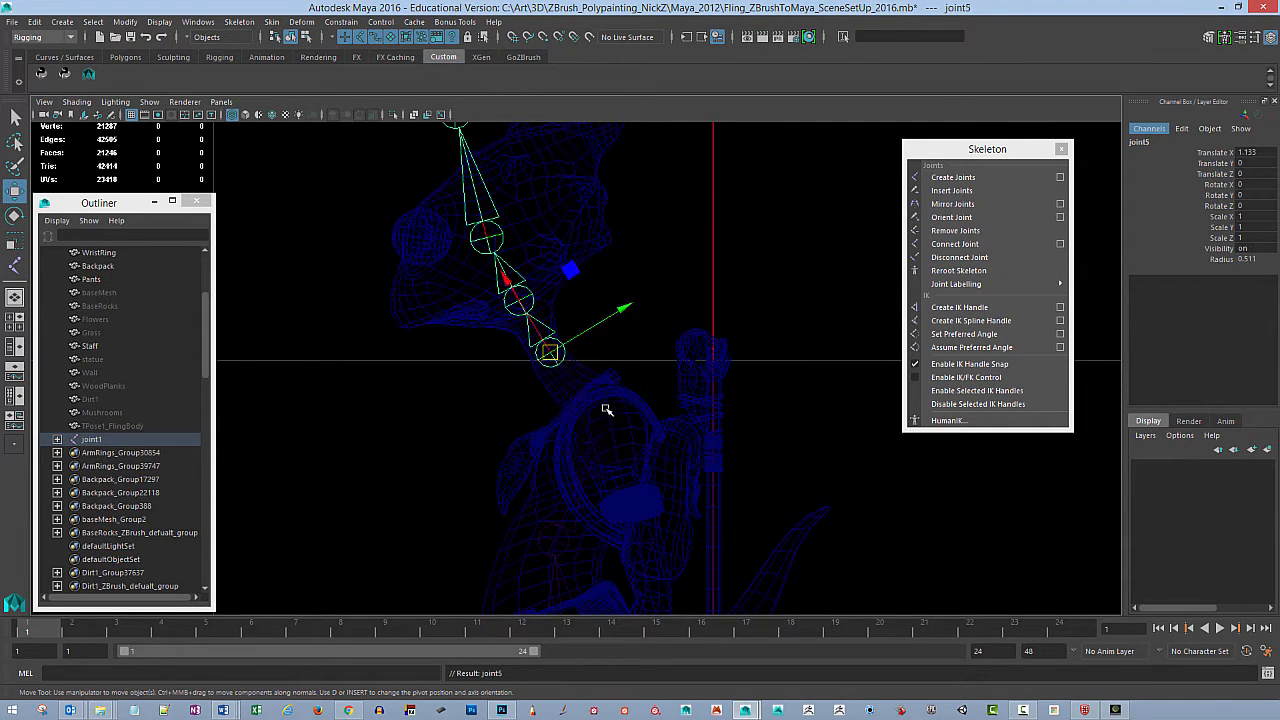
key("Up")
key("Up")
key("Down")
key("Down")
key("Up")
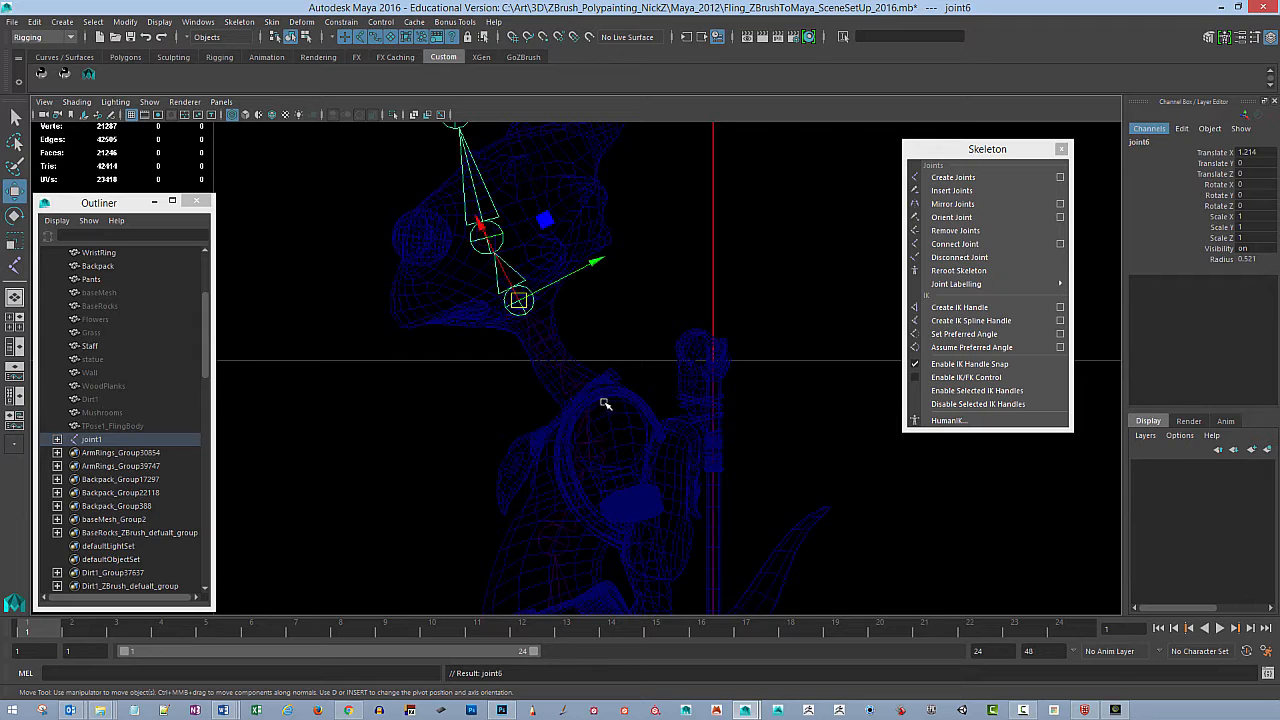
key("Up")
key("Down")
key("Down")
key("Down")
key("Down")
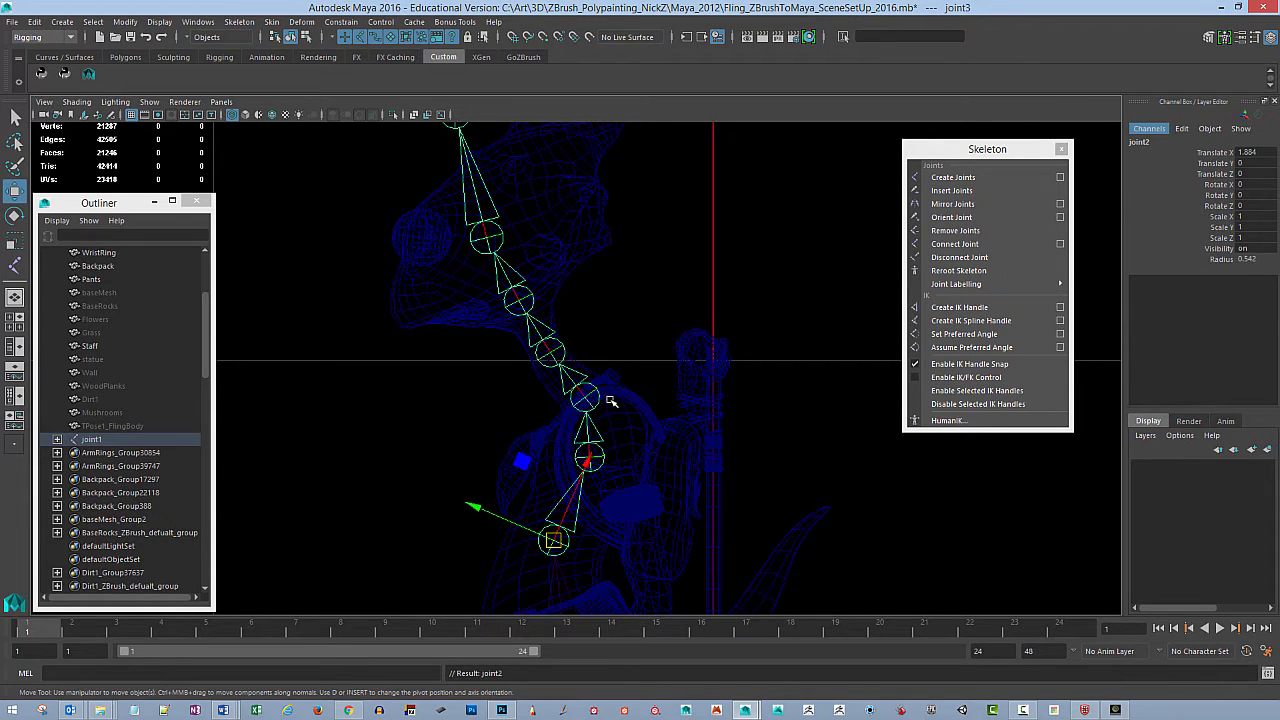
key("Up")
key("Up")
key("Up")
key("Up")
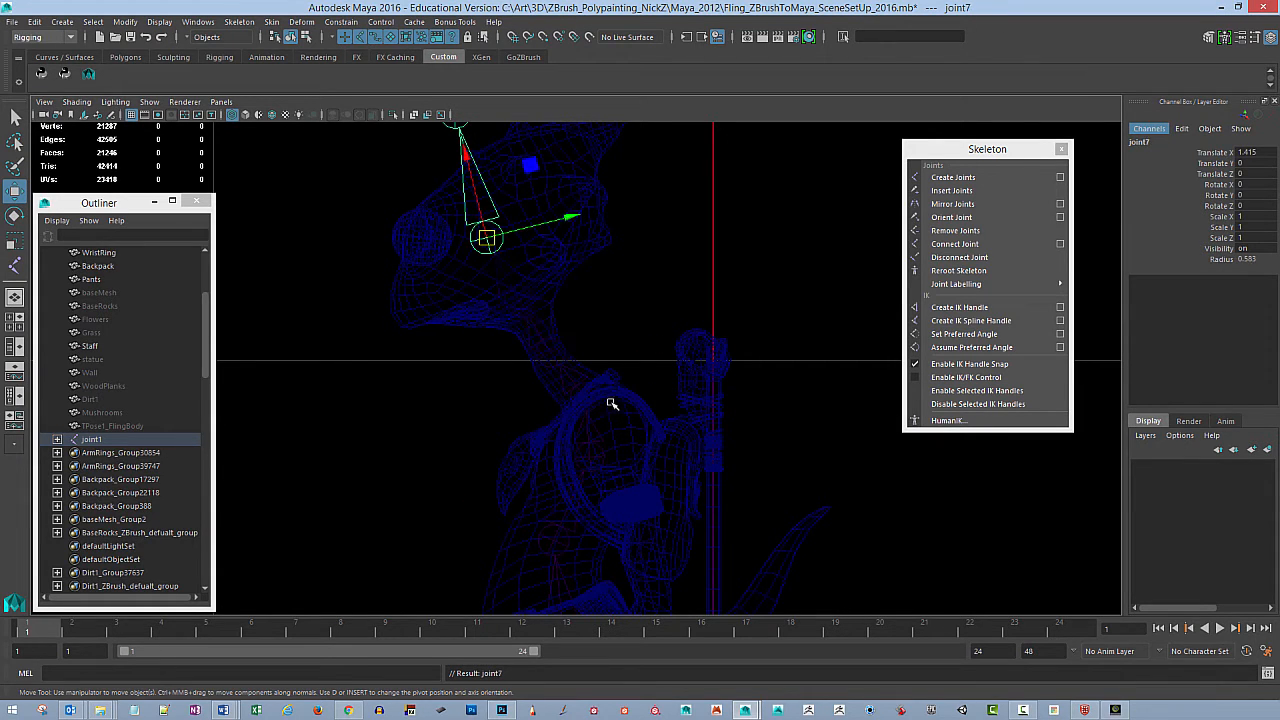
Step: Compare the local axes of the joint inside the head and the end joint above it in the side view
middle_click_drag(718, 307, 716, 444, "alt")
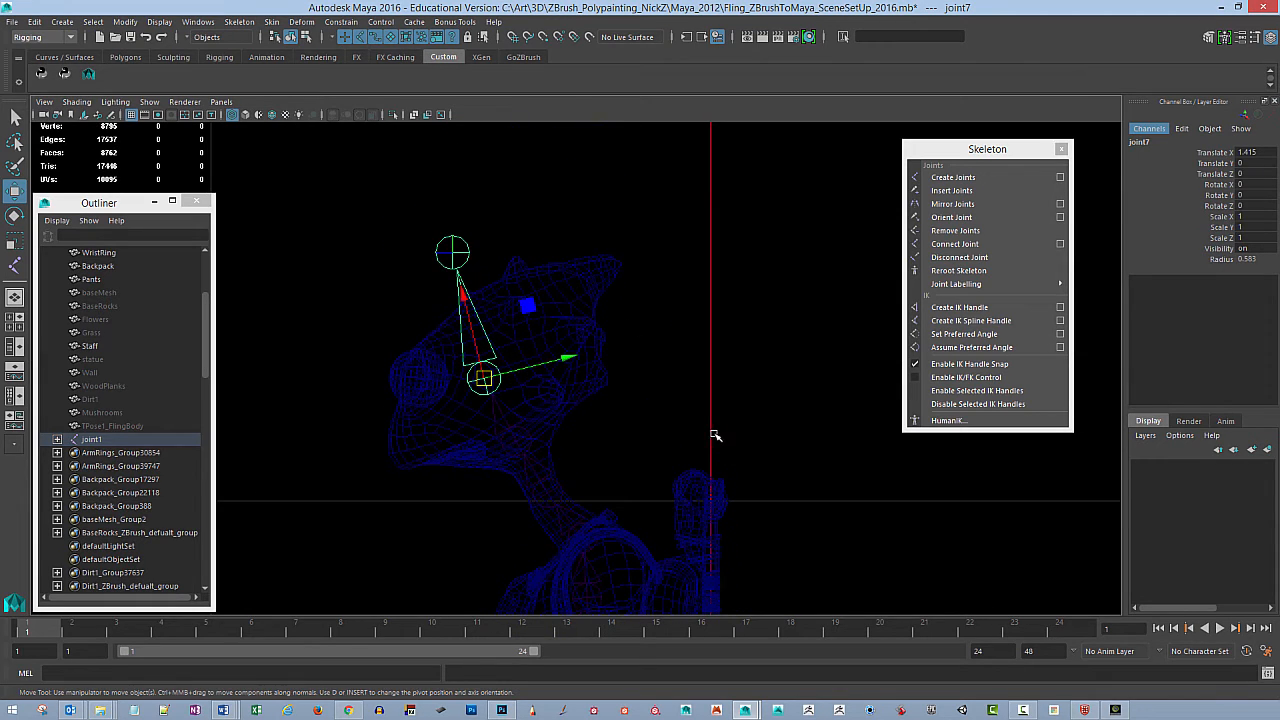
key("Up")
key("Down")
key("Down")
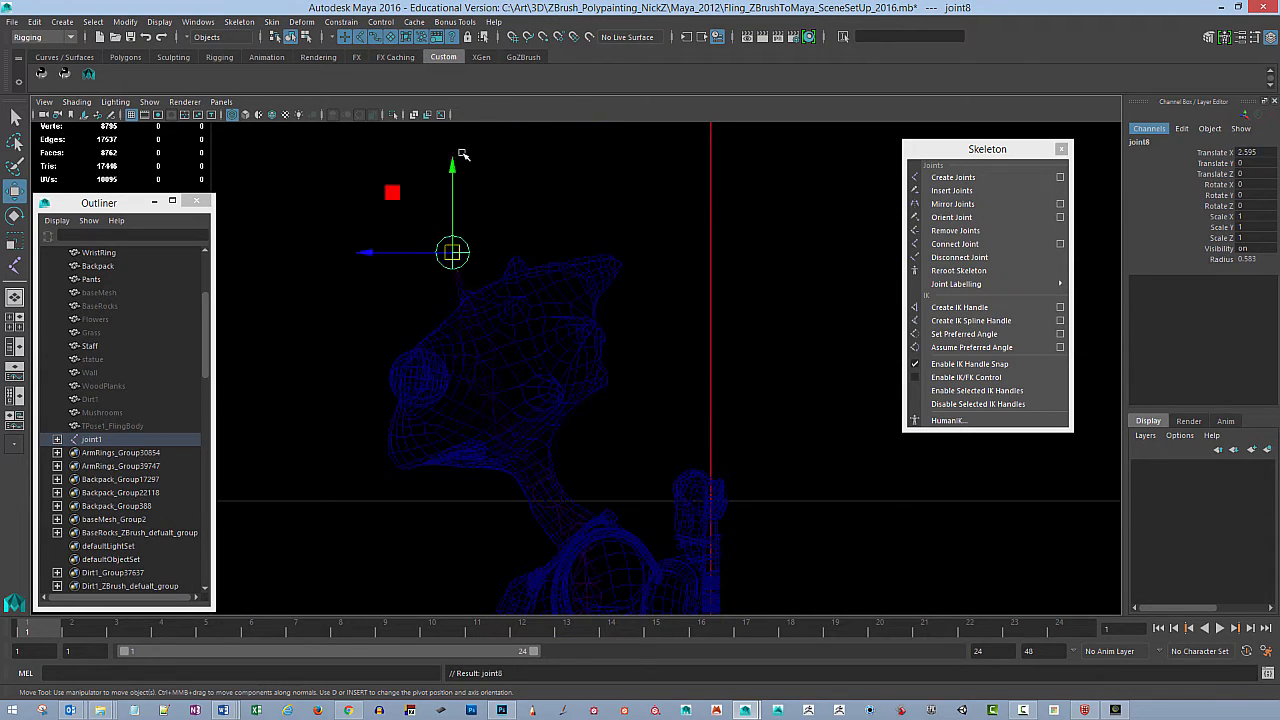
left_click(530, 223)
left_click(467, 244)
left_click(498, 287)
left_click(490, 375)
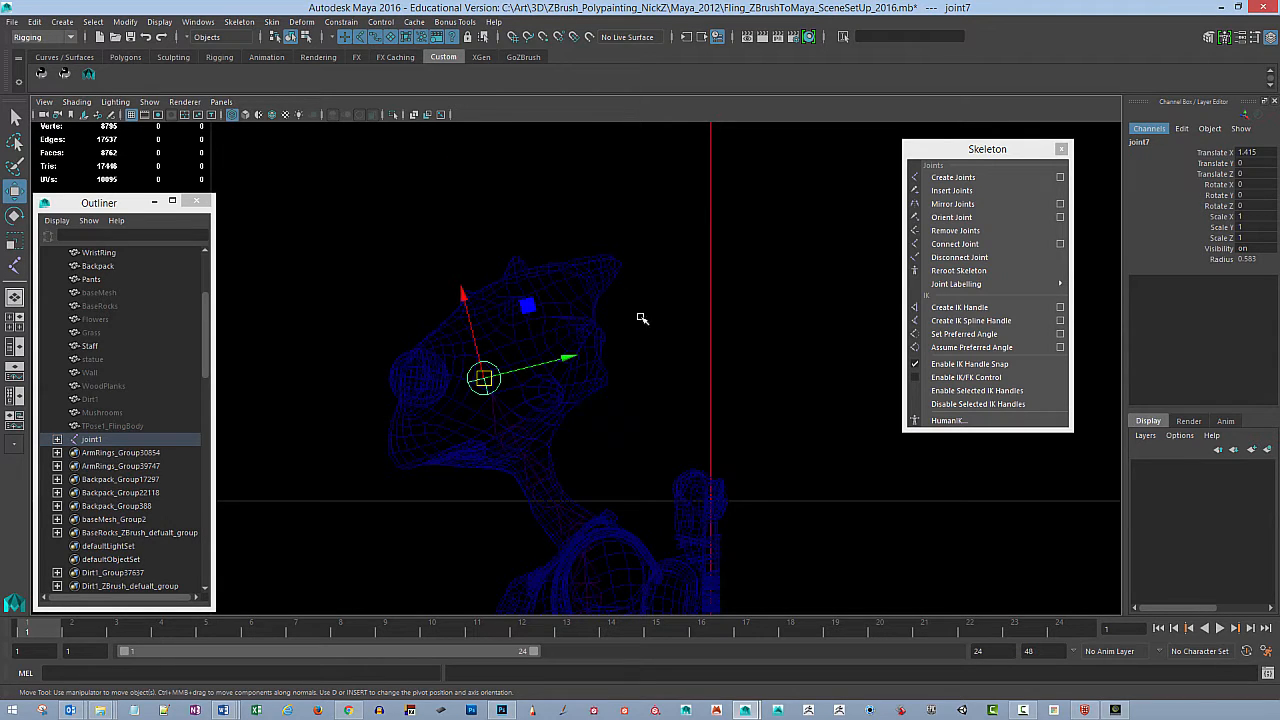
Step: Show the character smooth shaded in the front view and turn on X-Ray Joints so the skeleton draws over the mesh
middle_click_drag(681, 470, 680, 224, "alt")
right_click_drag(720, 420, 691, 340, "alt")
middle_click_drag(700, 329, 686, 375, "alt")
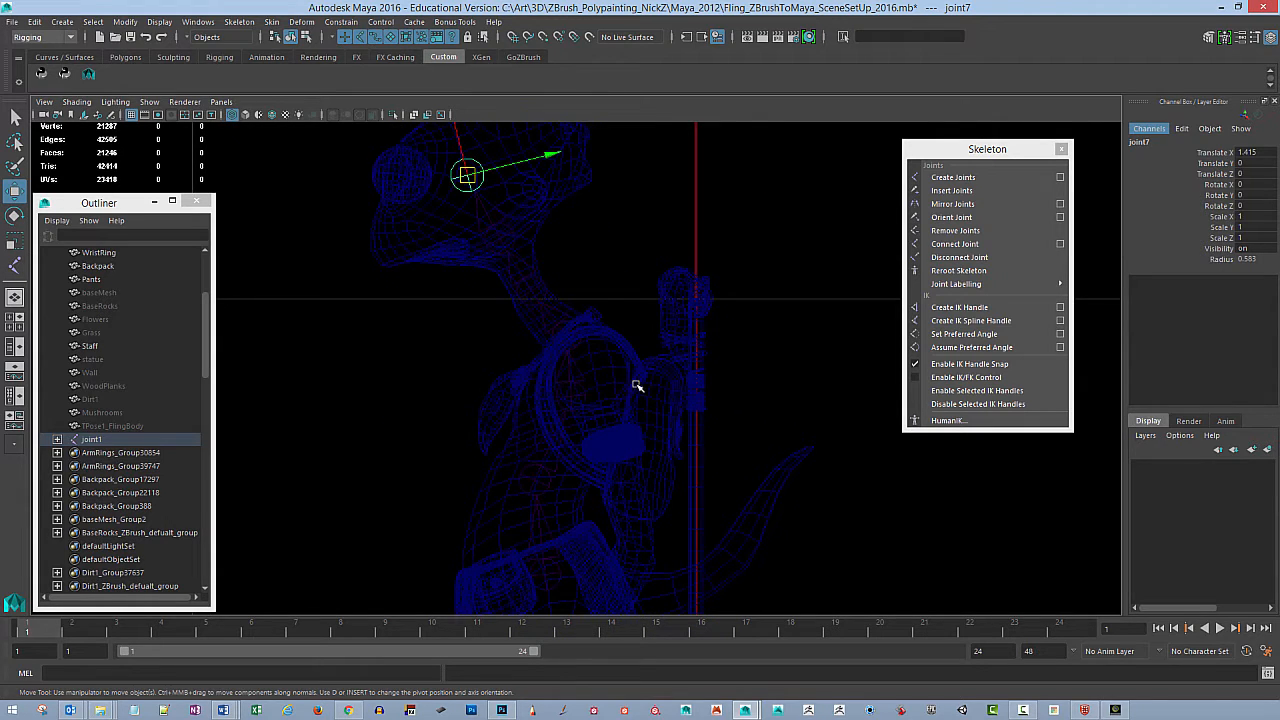
key("space")
key("space")
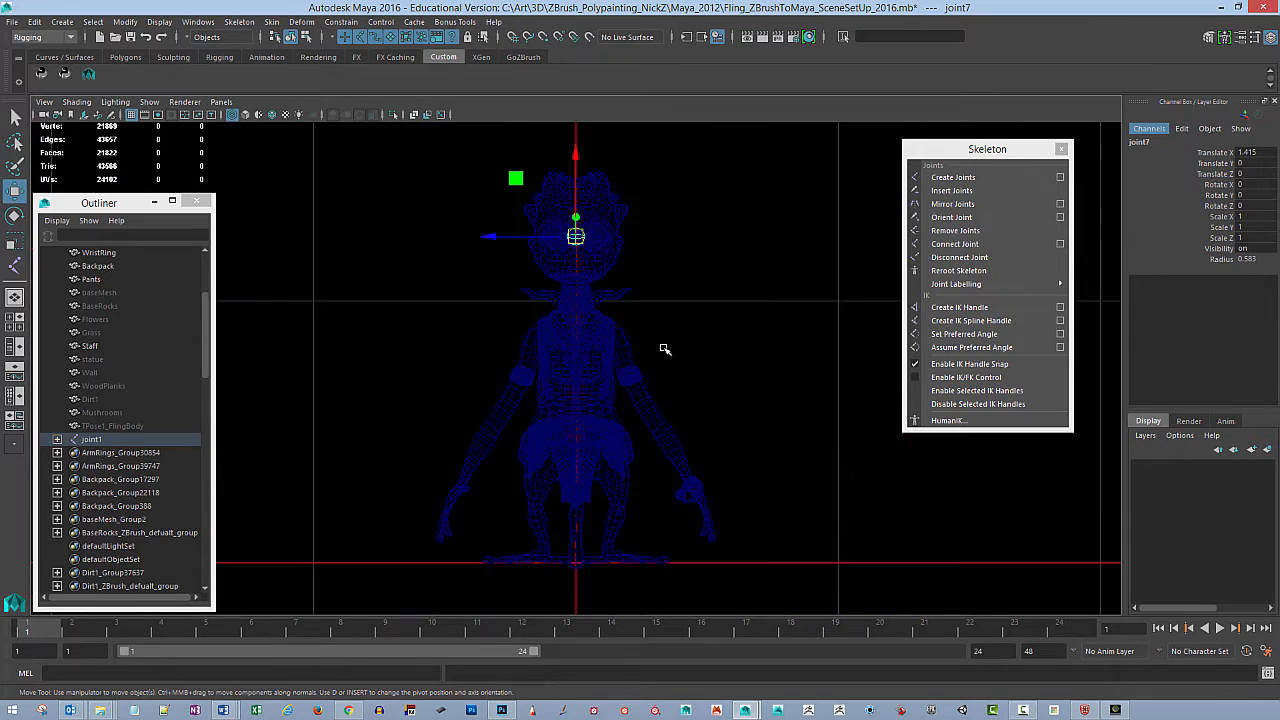
middle_click_drag(666, 349, 528, 412, "alt")
right_click_drag(528, 412, 563, 423, "alt")
middle_click_drag(492, 529, 586, 417, "alt")
right_click_drag(586, 417, 662, 362, "alt")
middle_click_drag(662, 362, 714, 460, "alt")
key("5")
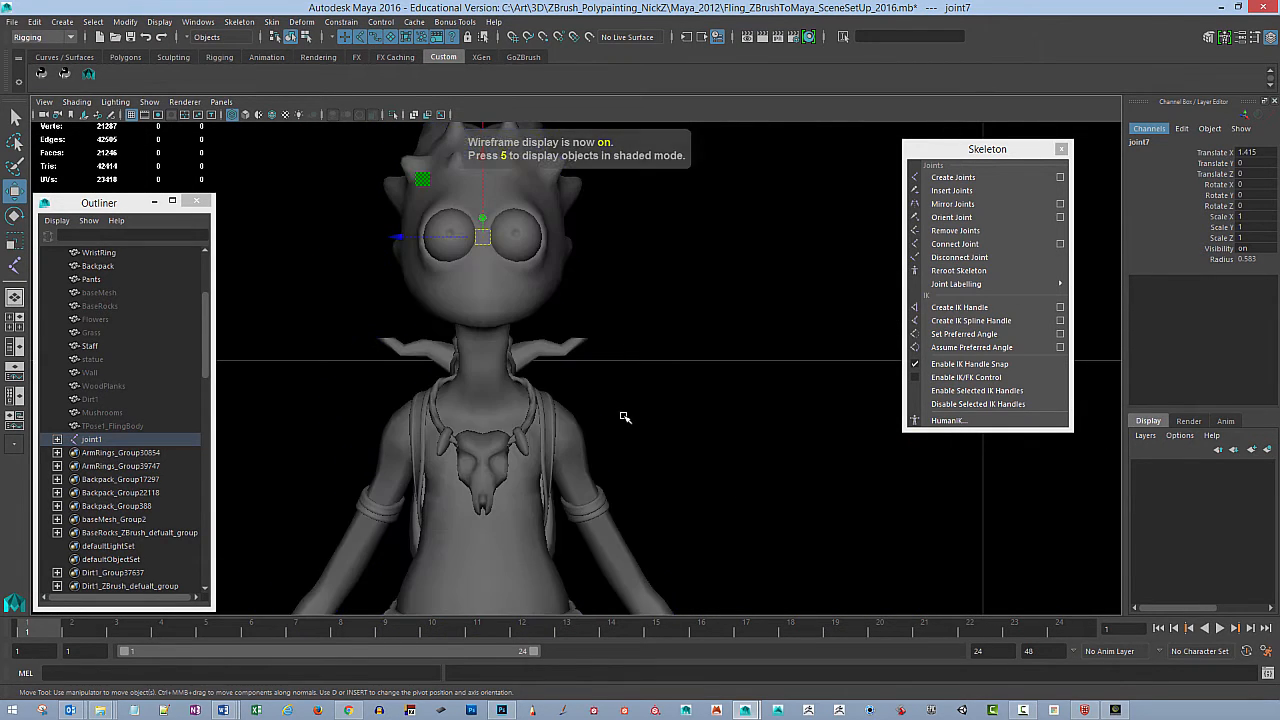
key("4")
key("5")
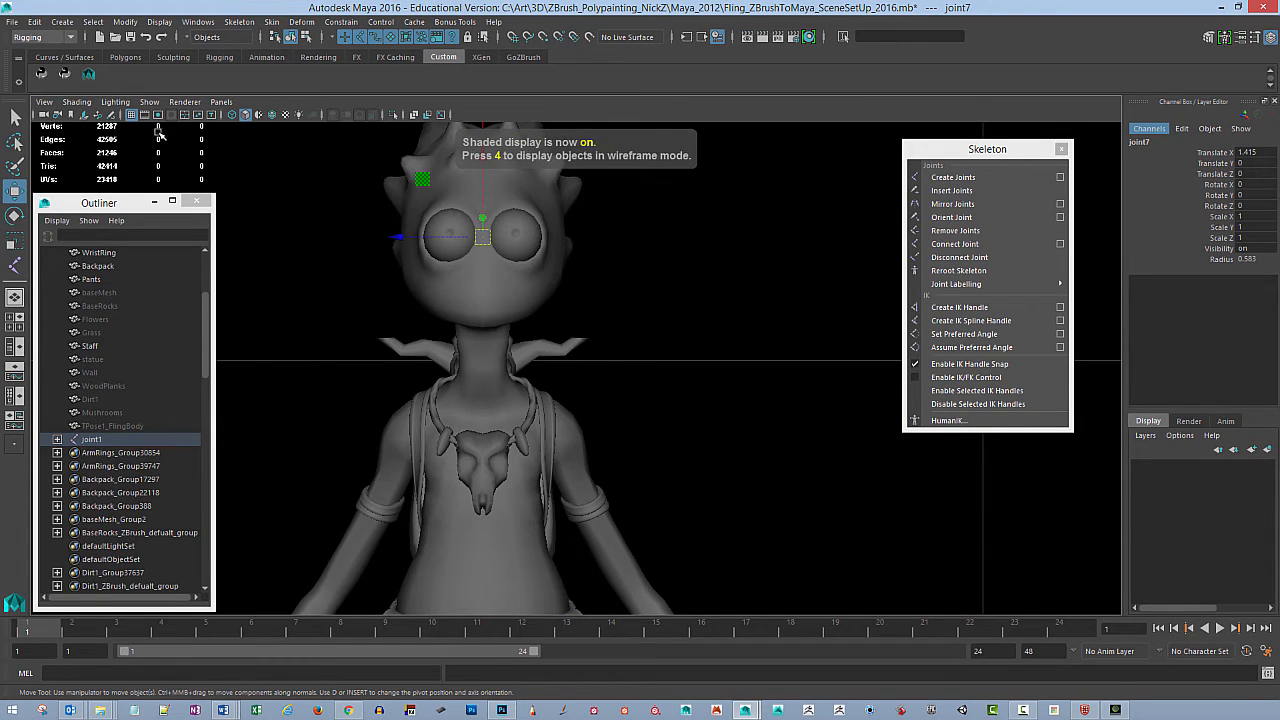
left_click(76, 102)
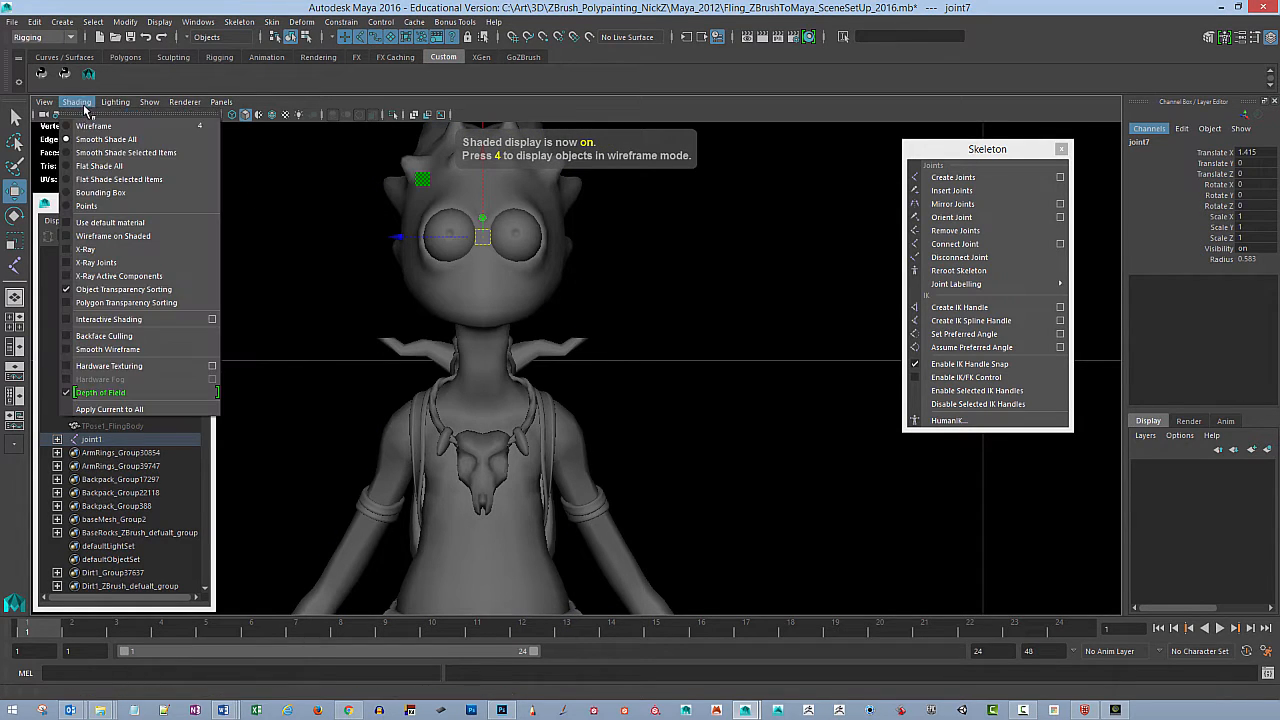
left_click(161, 263)
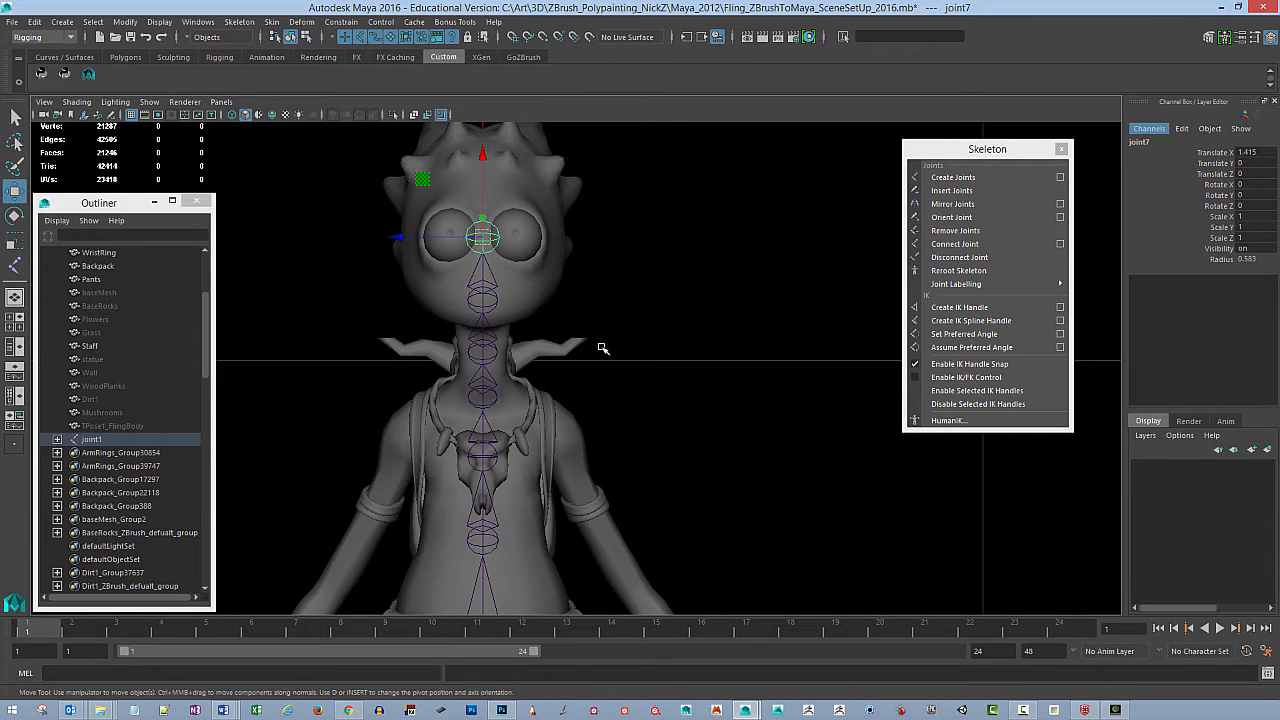
Step: Start a new chain with Create Joints, placing a clavicle joint beside the chest spine joint at about X 0.495, Y 8.294
left_click_drag(638, 425, 612, 447, "alt")
right_click_drag(612, 447, 706, 471, "alt")
middle_click_drag(672, 427, 683, 386, "alt")
right_click_drag(655, 397, 740, 420, "alt")
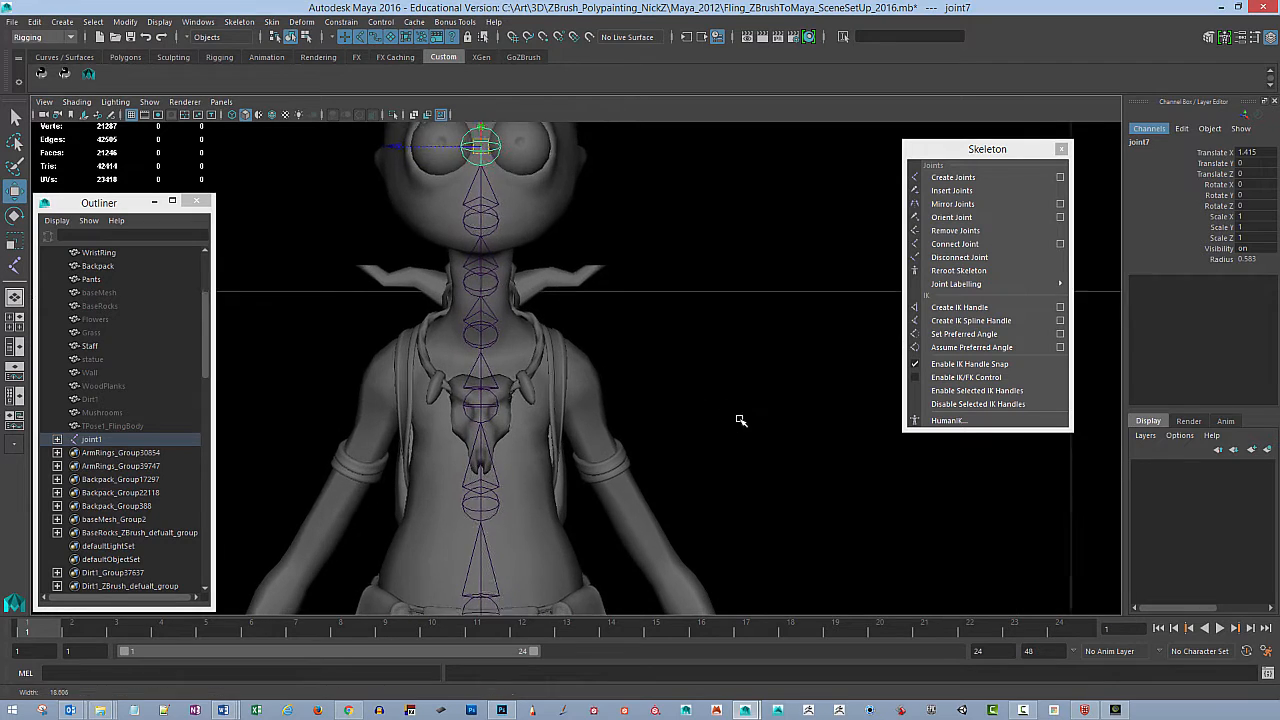
middle_click_drag(702, 333, 703, 314, "alt")
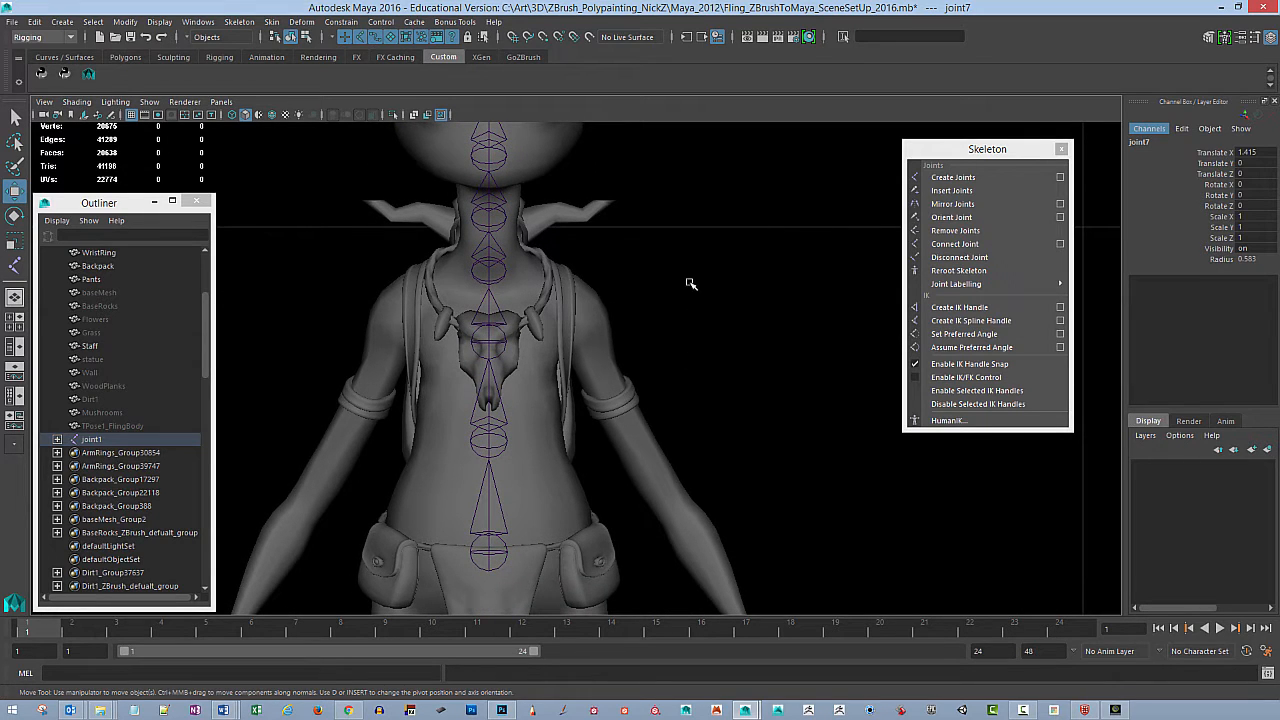
left_click(14, 266)
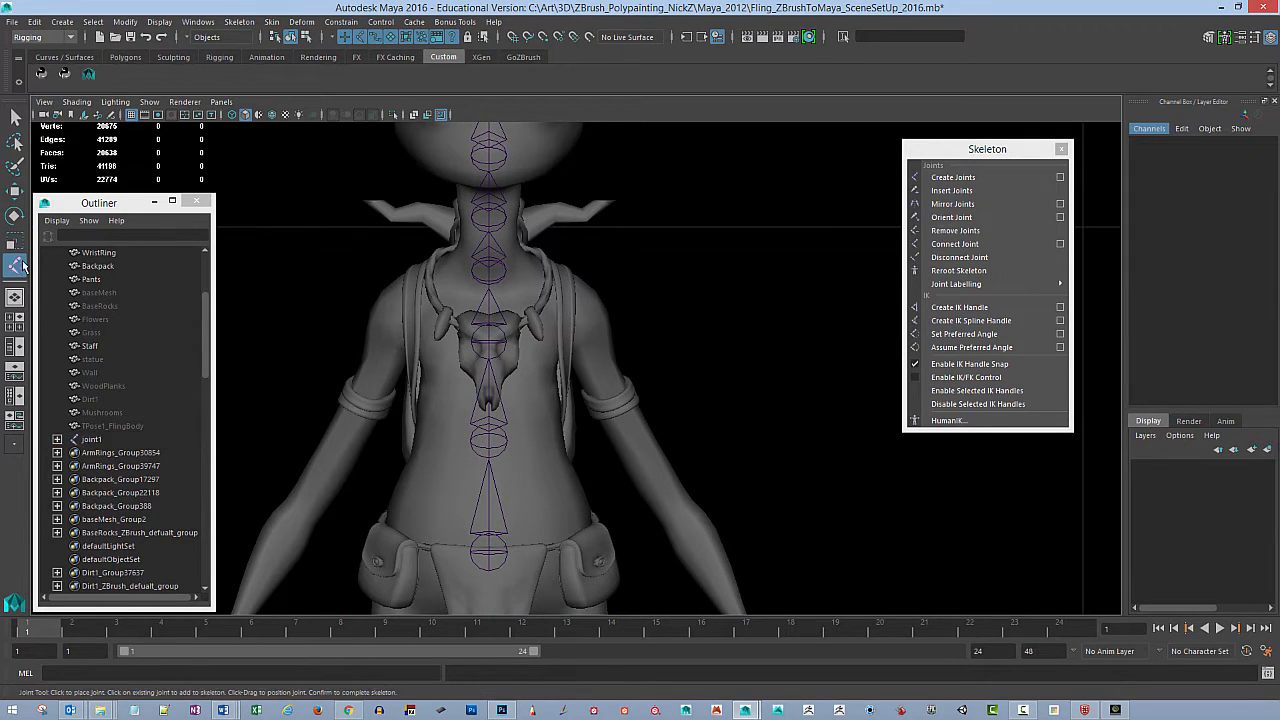
left_click(1061, 149)
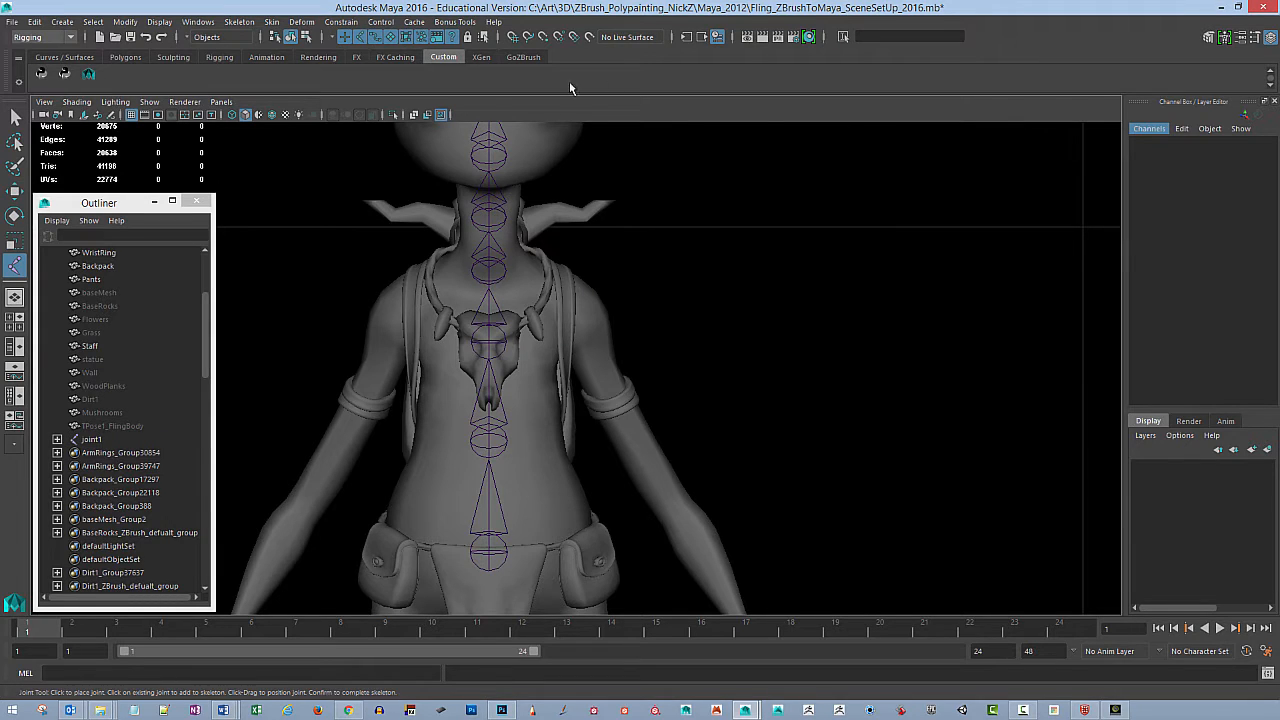
left_click(245, 22)
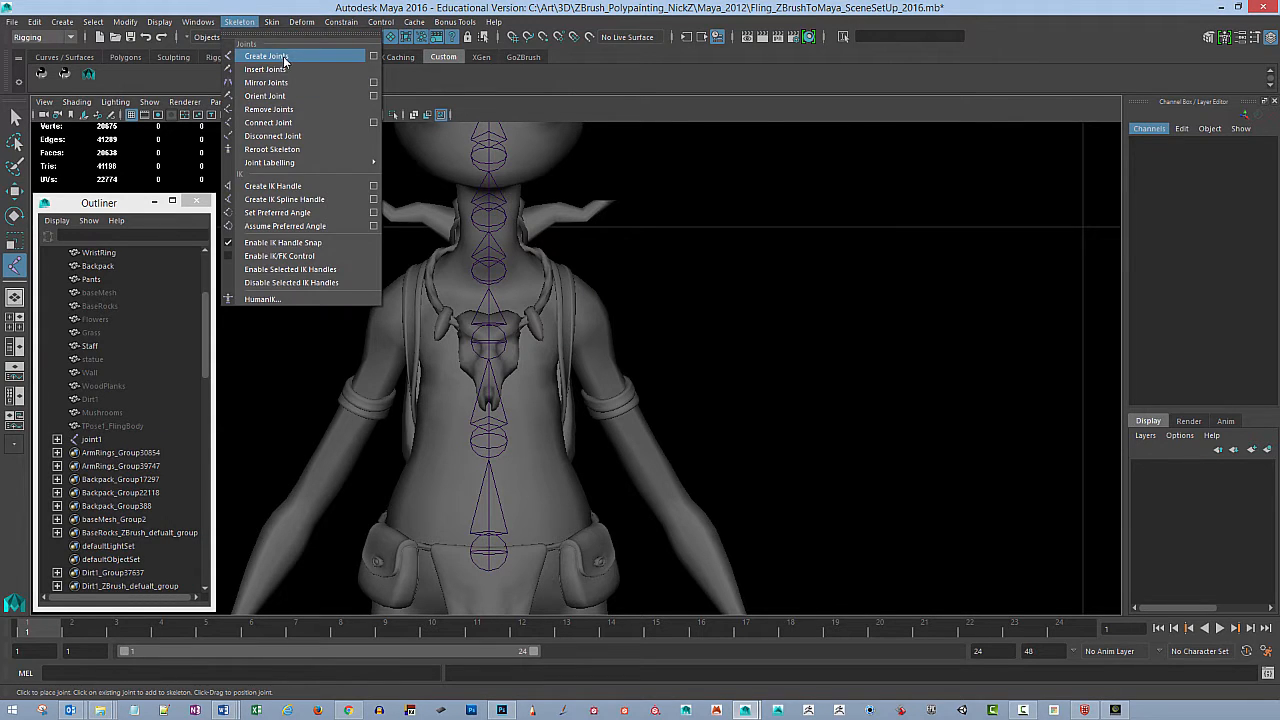
left_click(288, 52)
middle_click_drag(665, 295, 657, 317, "alt")
right_click_drag(655, 318, 828, 368, "alt")
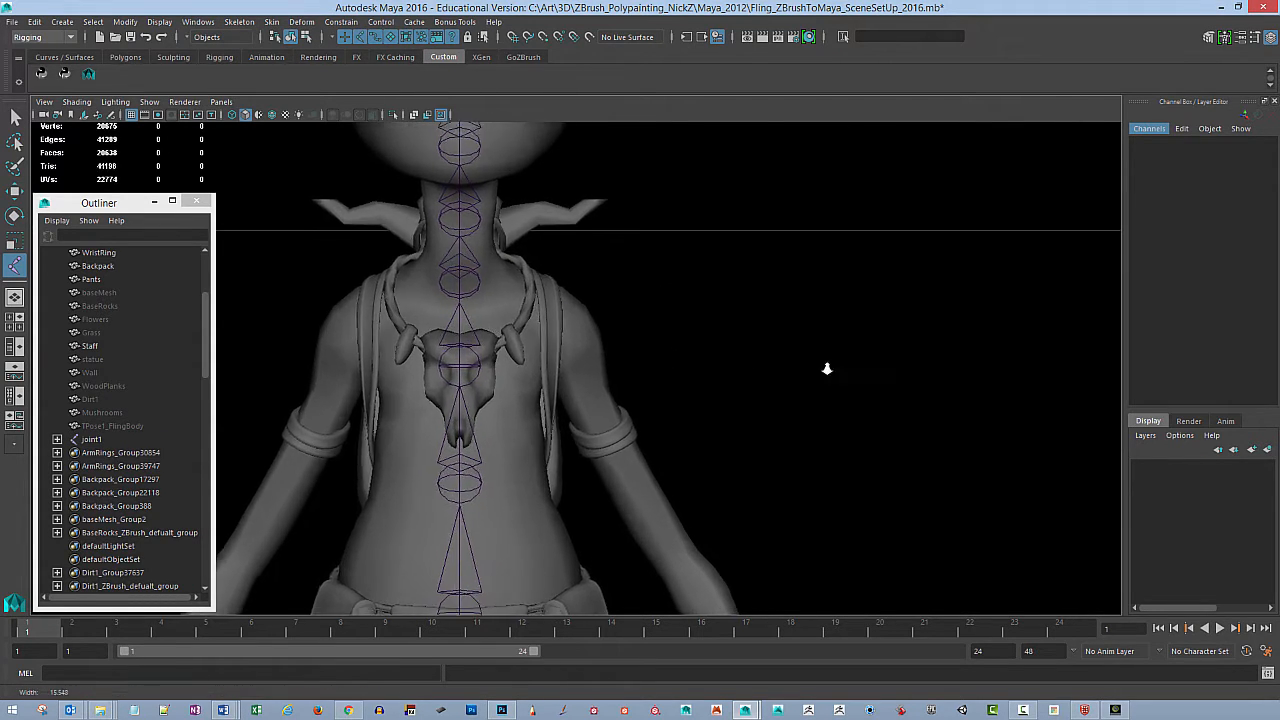
middle_click_drag(630, 292, 612, 319, "alt")
left_click(482, 374)
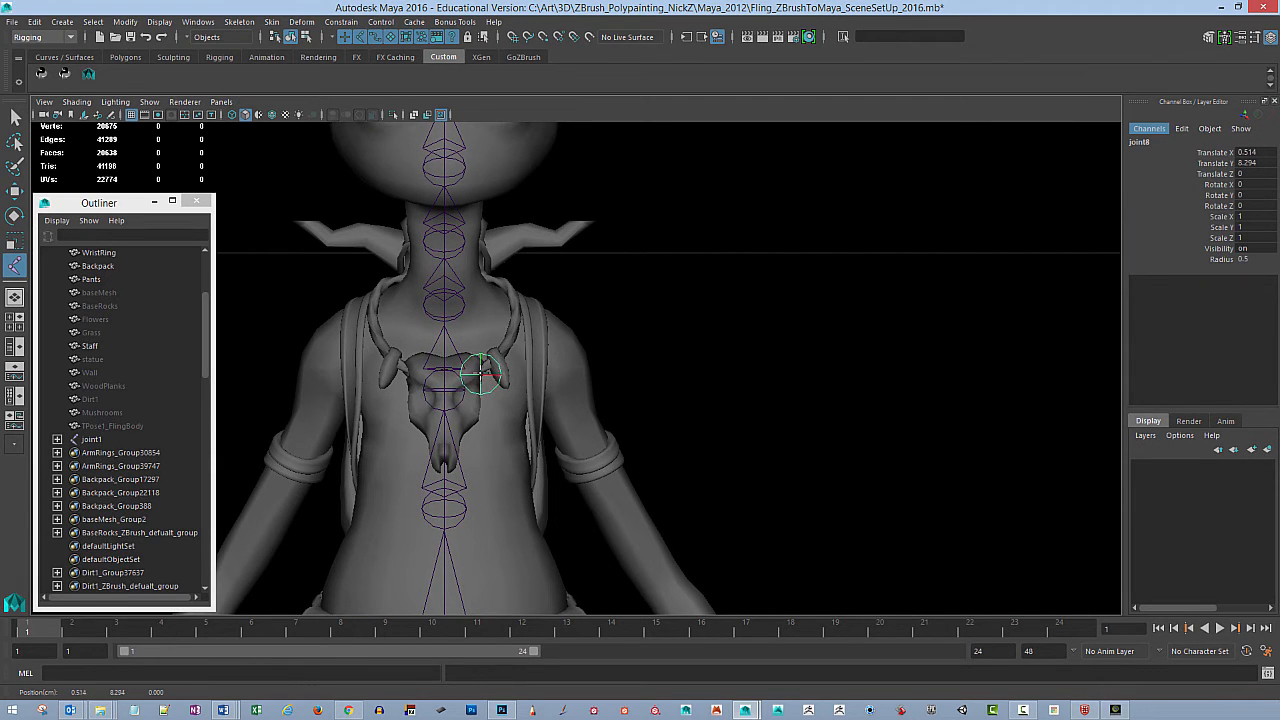
left_click_drag(480, 374, 482, 371)
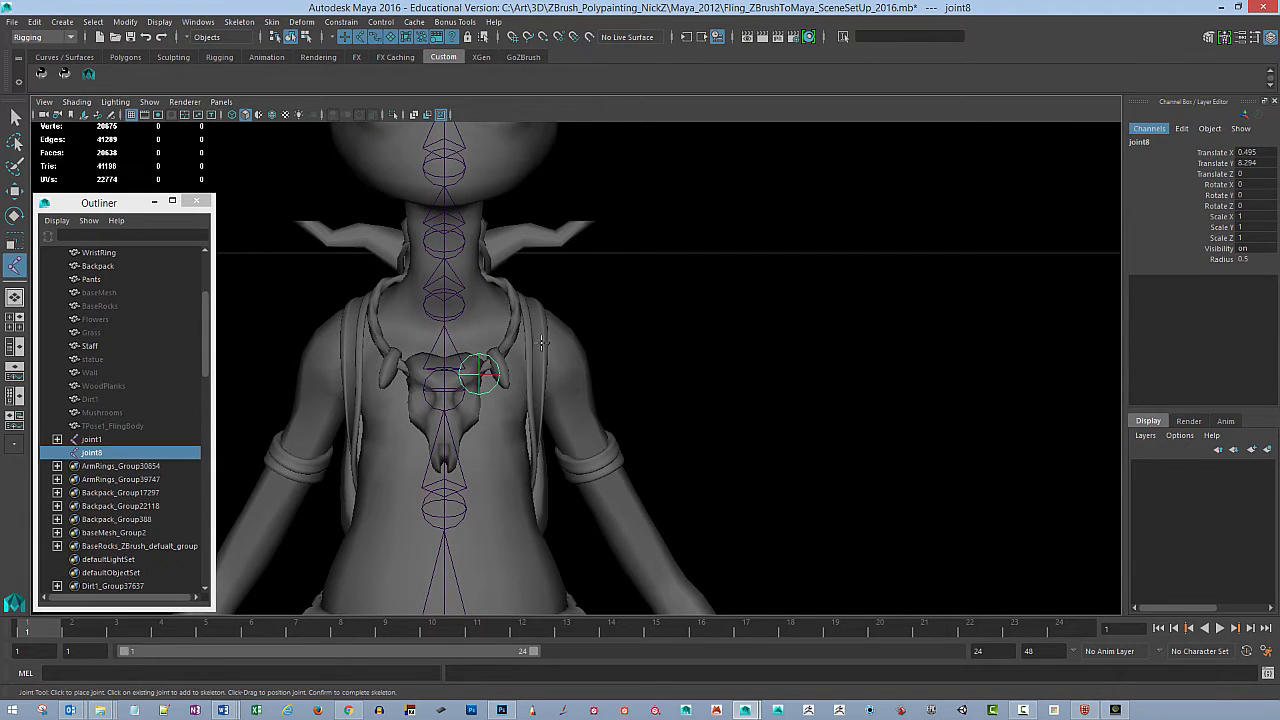
Step: Add shoulder, elbow and wrist joints down the character's left arm, redo the wrist placement, and complete the chain
left_click(540, 346)
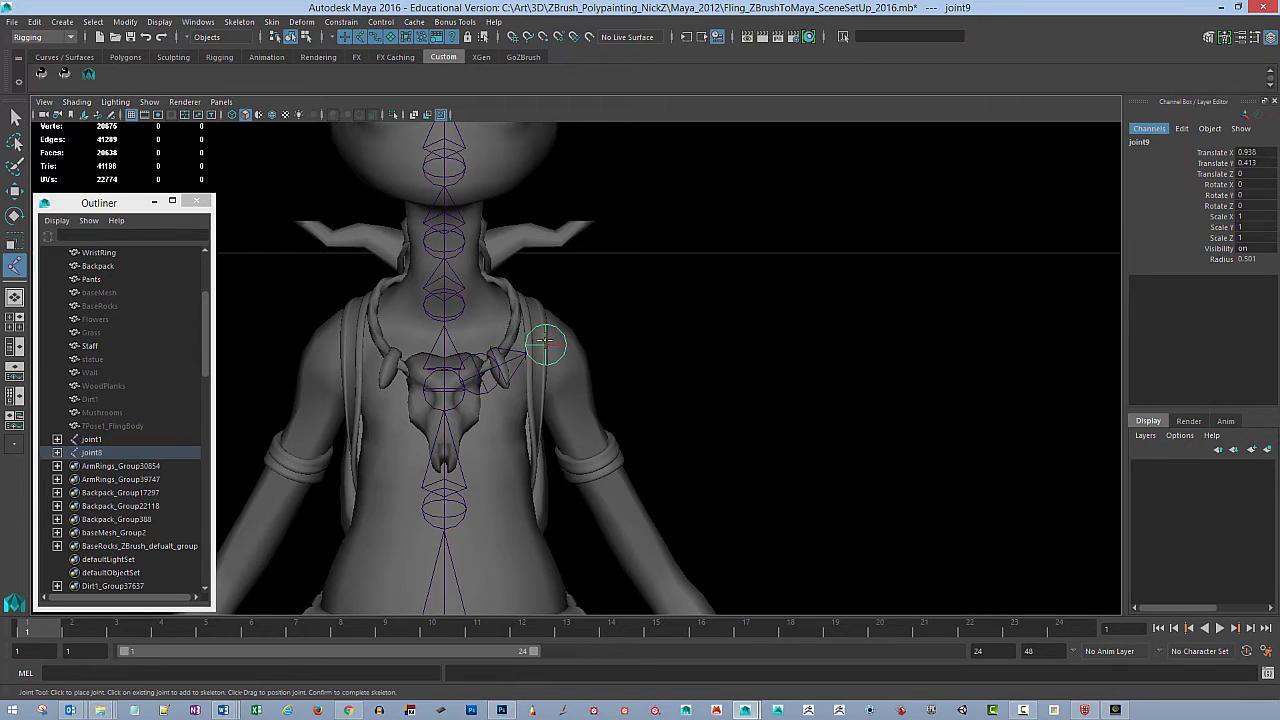
right_click_drag(735, 380, 668, 338, "alt")
middle_click_drag(669, 338, 602, 316, "alt")
left_click_drag(539, 451, 533, 449)
middle_click_drag(578, 468, 614, 309, "alt")
right_click_drag(614, 309, 825, 488, "alt")
left_click(537, 360)
middle_click_drag(685, 288, 706, 357, "alt")
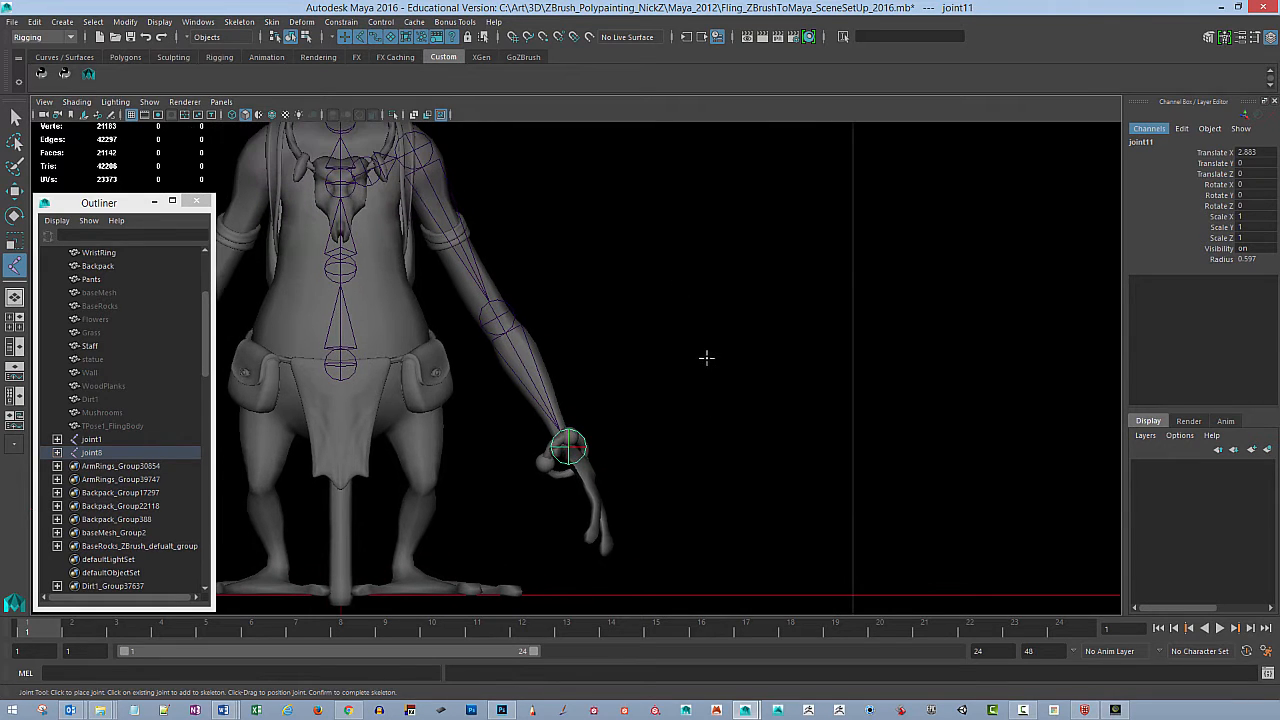
key("ctrl+z")
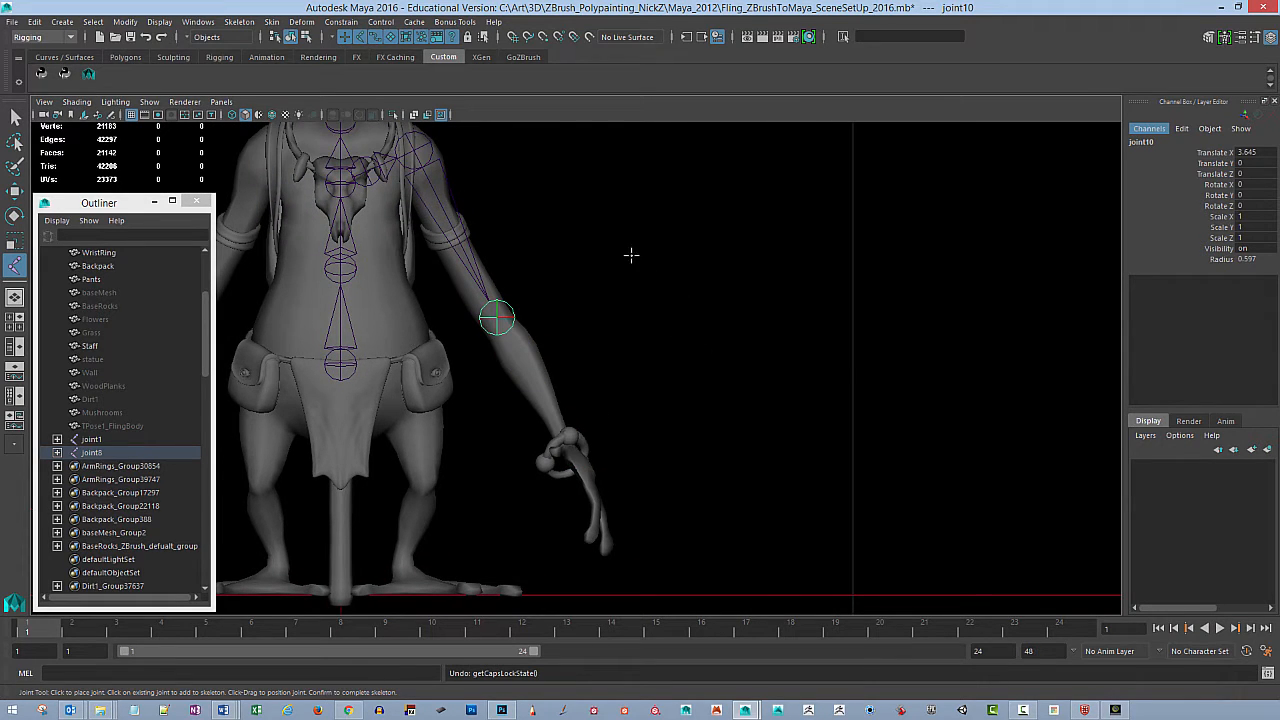
left_click(565, 444)
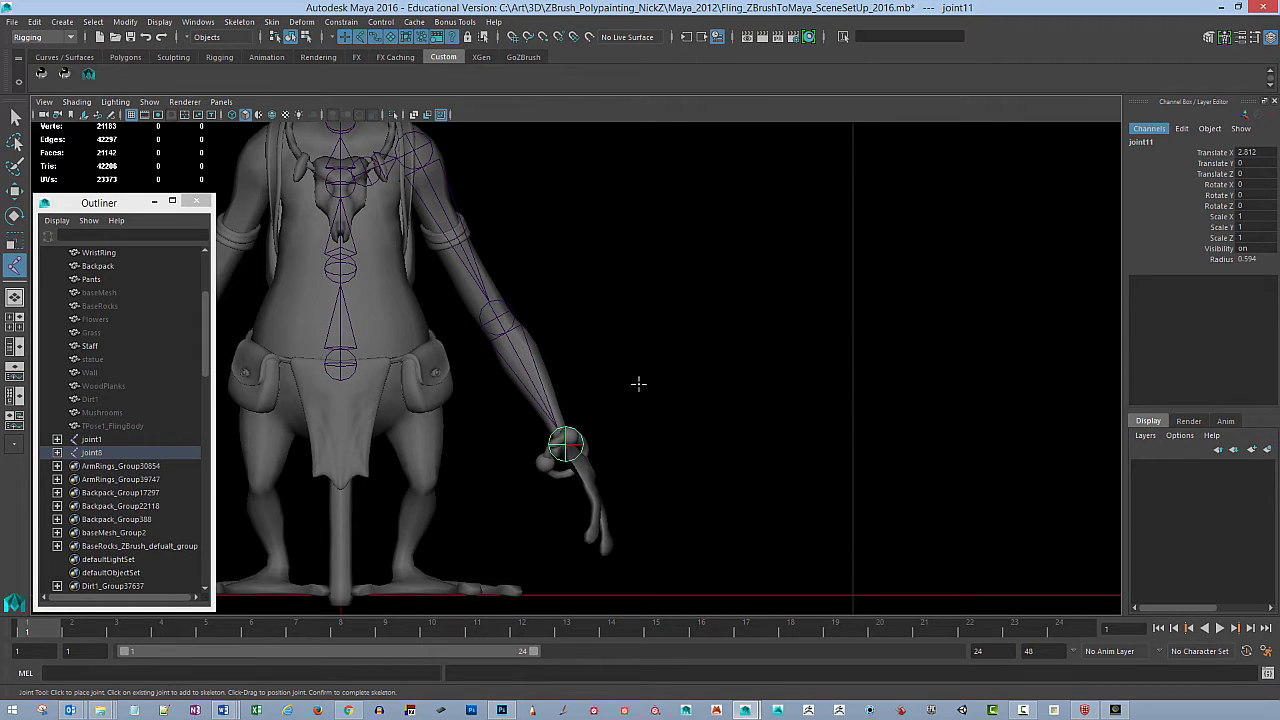
key("Return")
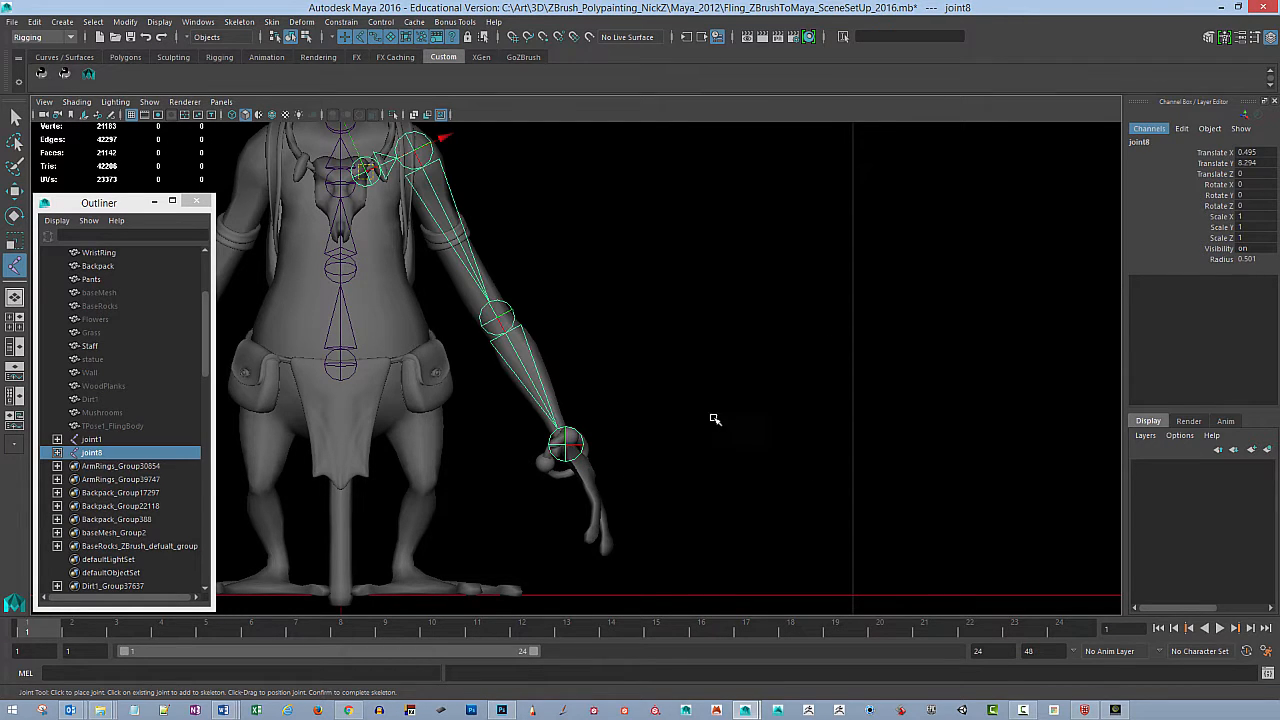
Step: In the side view, move the whole arm chain forward into the upper body, to about Translate Z 3.03
key("space")
key("space")
left_click_drag(866, 340, 786, 386, "alt")
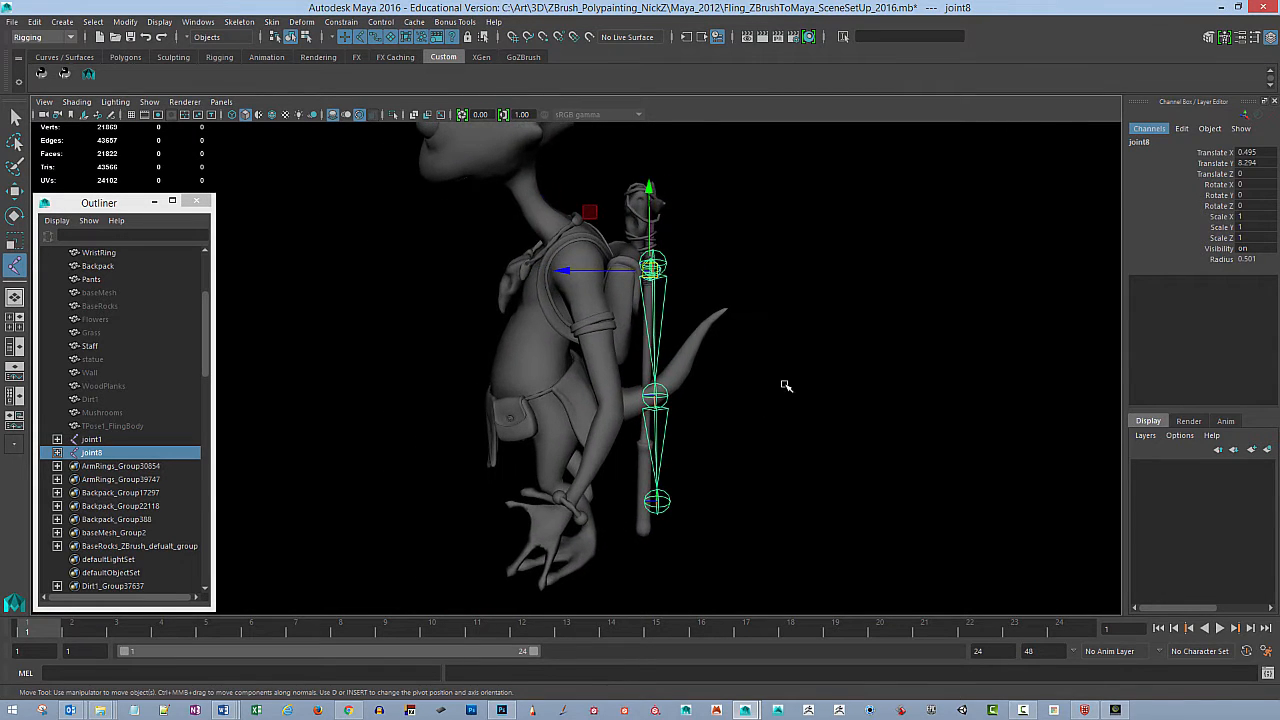
key("space")
key("space")
scroll(829, 471, "up", 3)
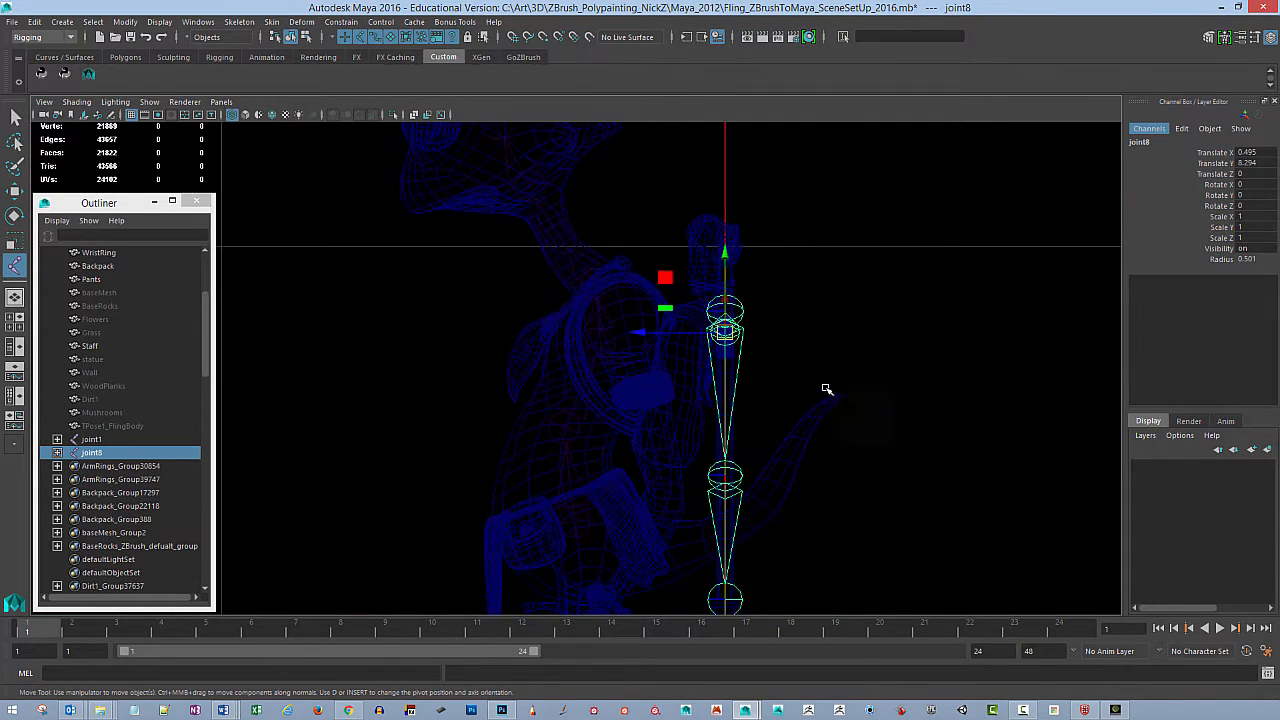
scroll(826, 389, "up", 2)
middle_click_drag(877, 403, 866, 257, "alt")
left_click_drag(670, 200, 509, 236)
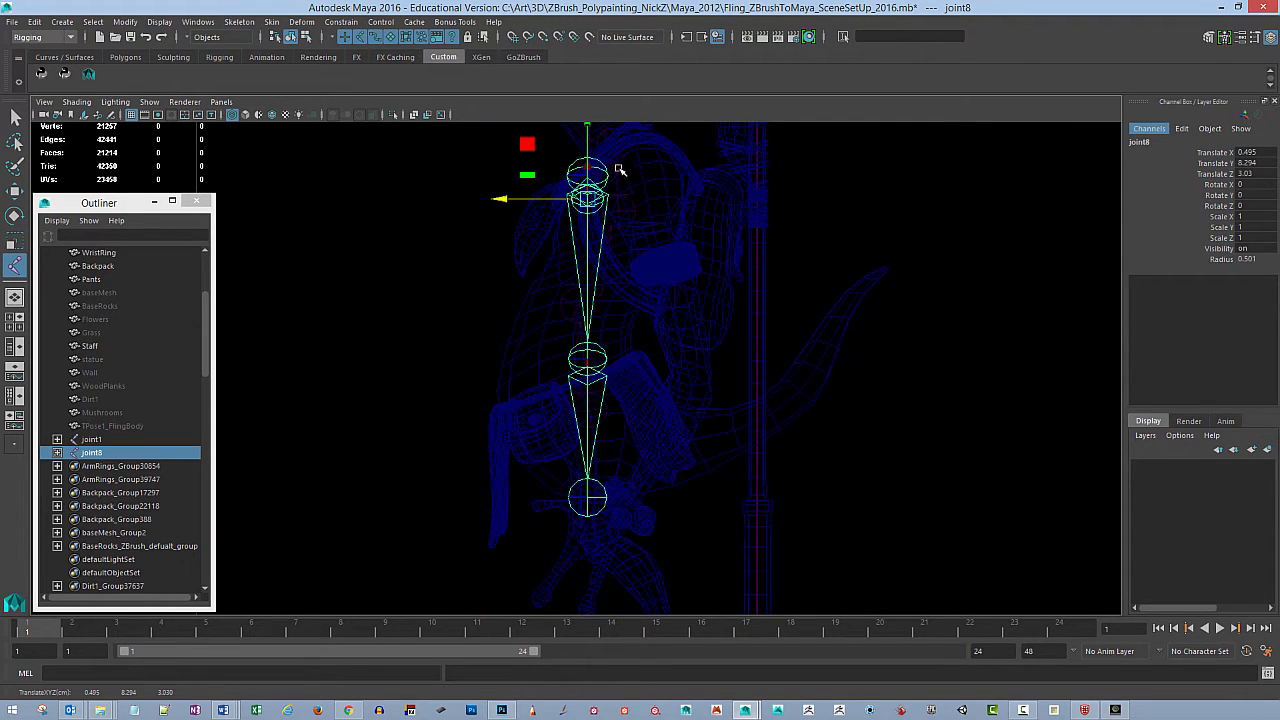
Step: Move the shoulder joint back to about Translate Z -0.998 and rotate it to about X 5.6, Y 11.2, Z 0.55 degrees
left_click(602, 172)
left_click_drag(538, 175, 623, 176)
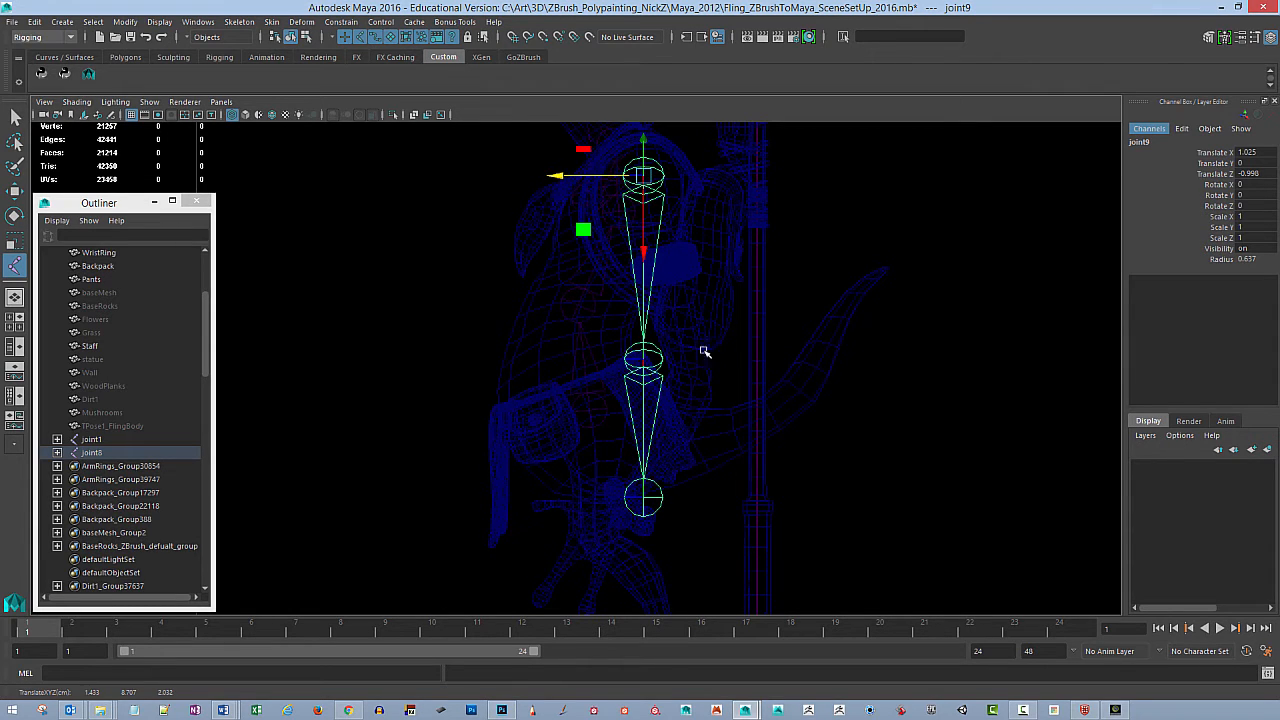
key("e")
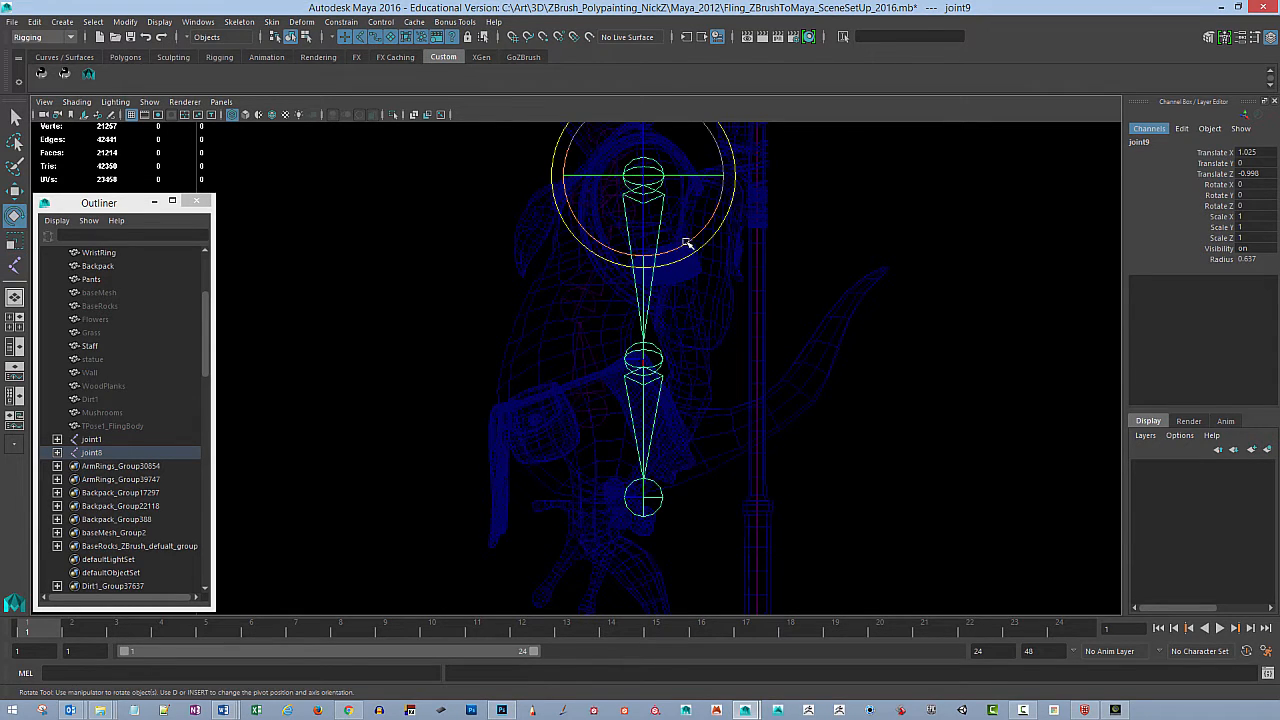
left_click_drag(689, 246, 718, 238)
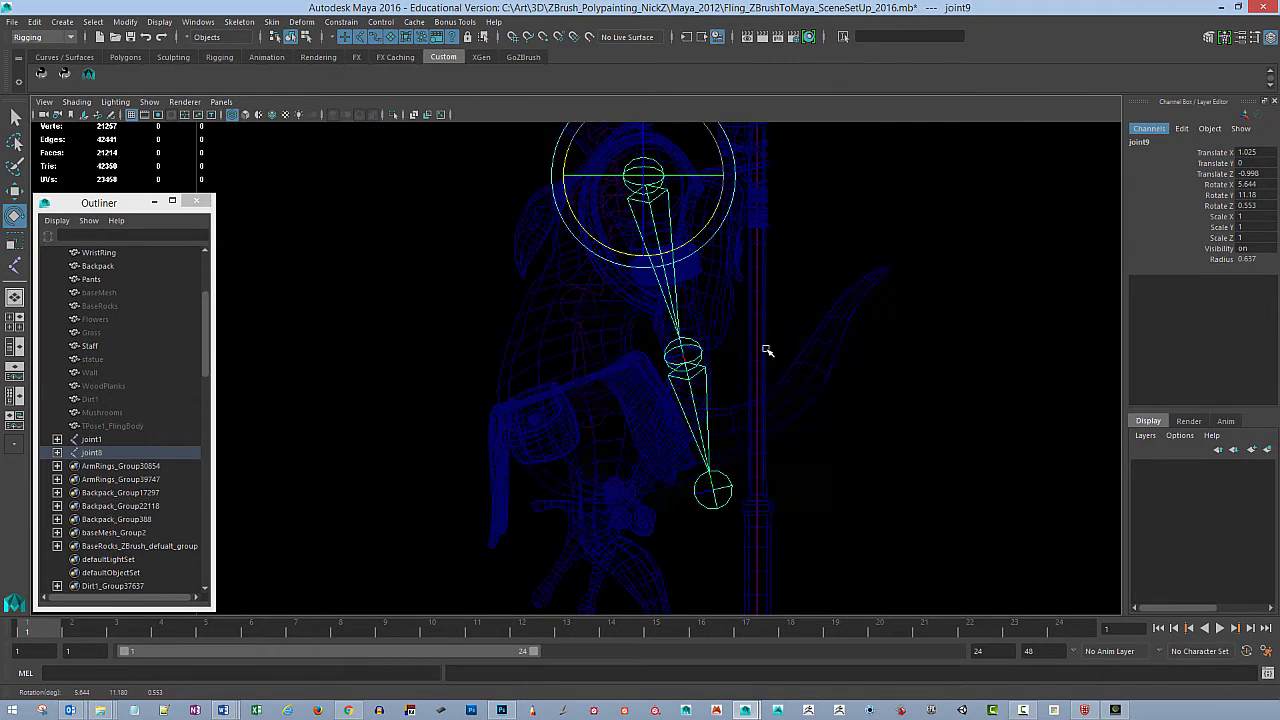
Step: Check the arm chain's fit in the perspective and side views, selecting the clavicle and then the shoulder joint again
key("space")
left_click_drag(820, 275, 853, 258, "alt")
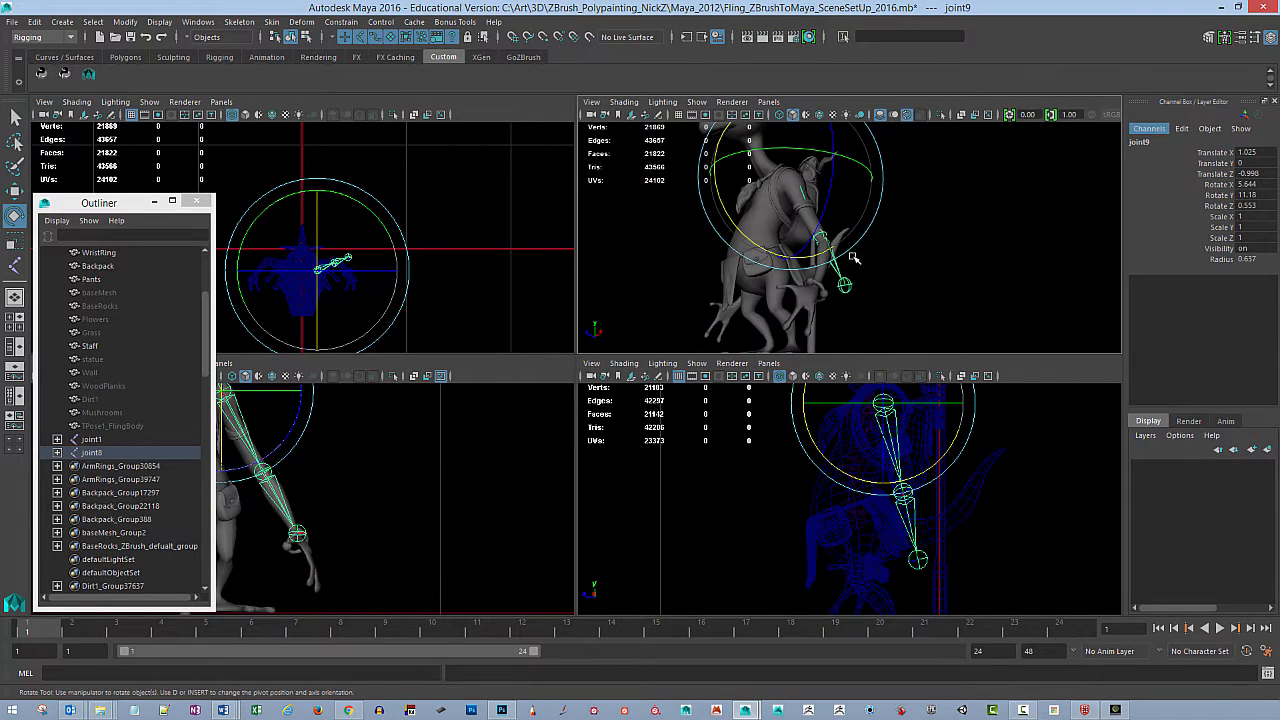
key("space")
left_click_drag(943, 271, 832, 277, "alt")
key("space")
key("space")
middle_click_drag(714, 290, 722, 447, "alt")
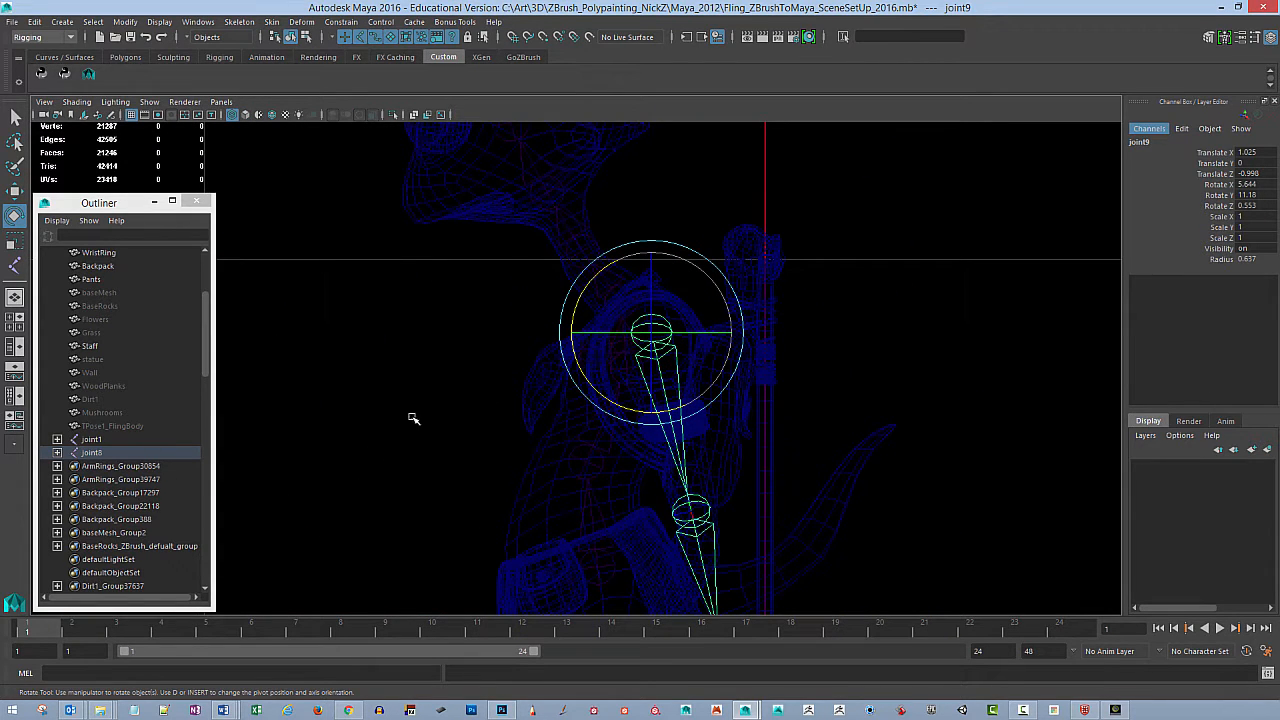
key("Up")
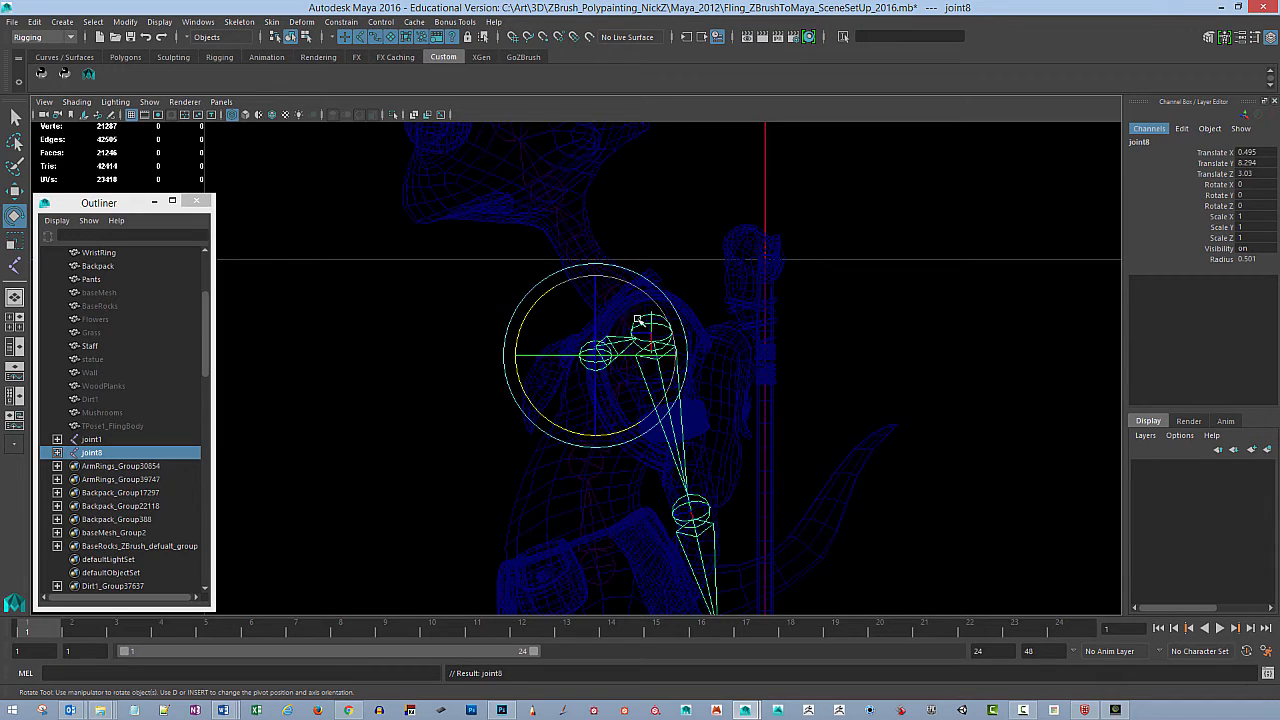
left_click(704, 516)
left_click(675, 383)
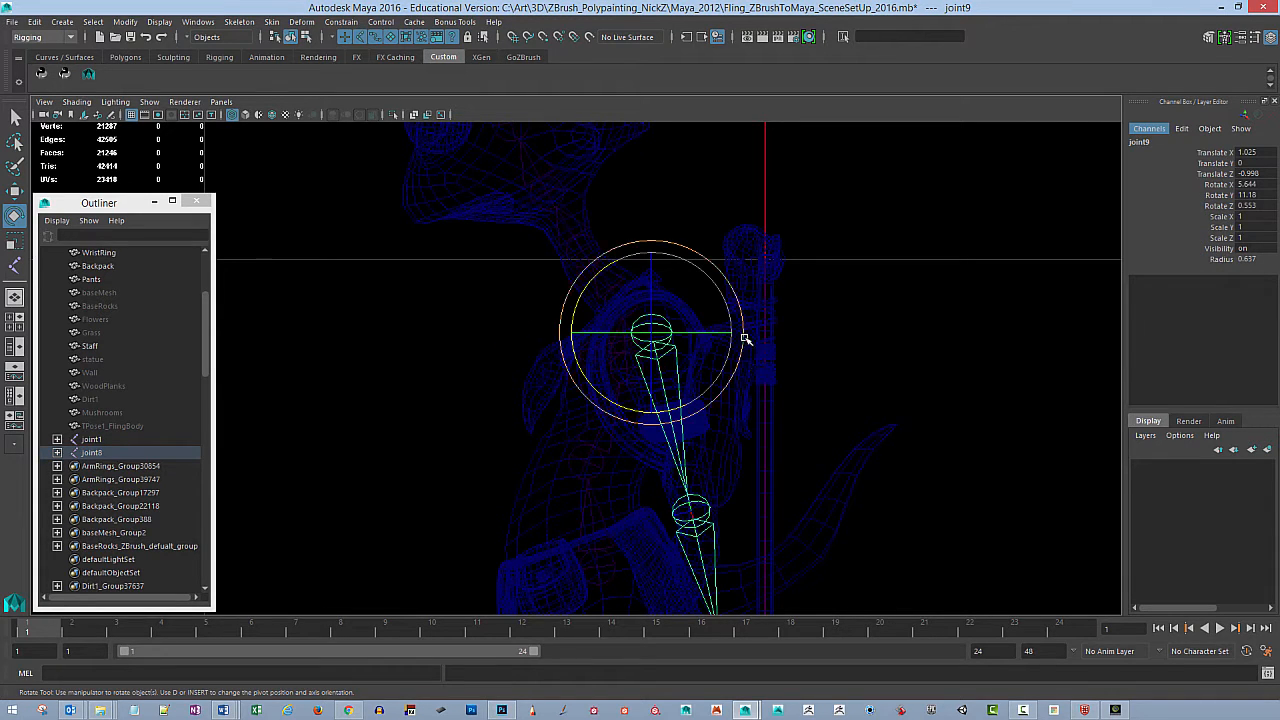
Step: Examine in the perspective view how the shoulder, elbow and wrist joints line up with the arm mesh
key("space")
key("space")
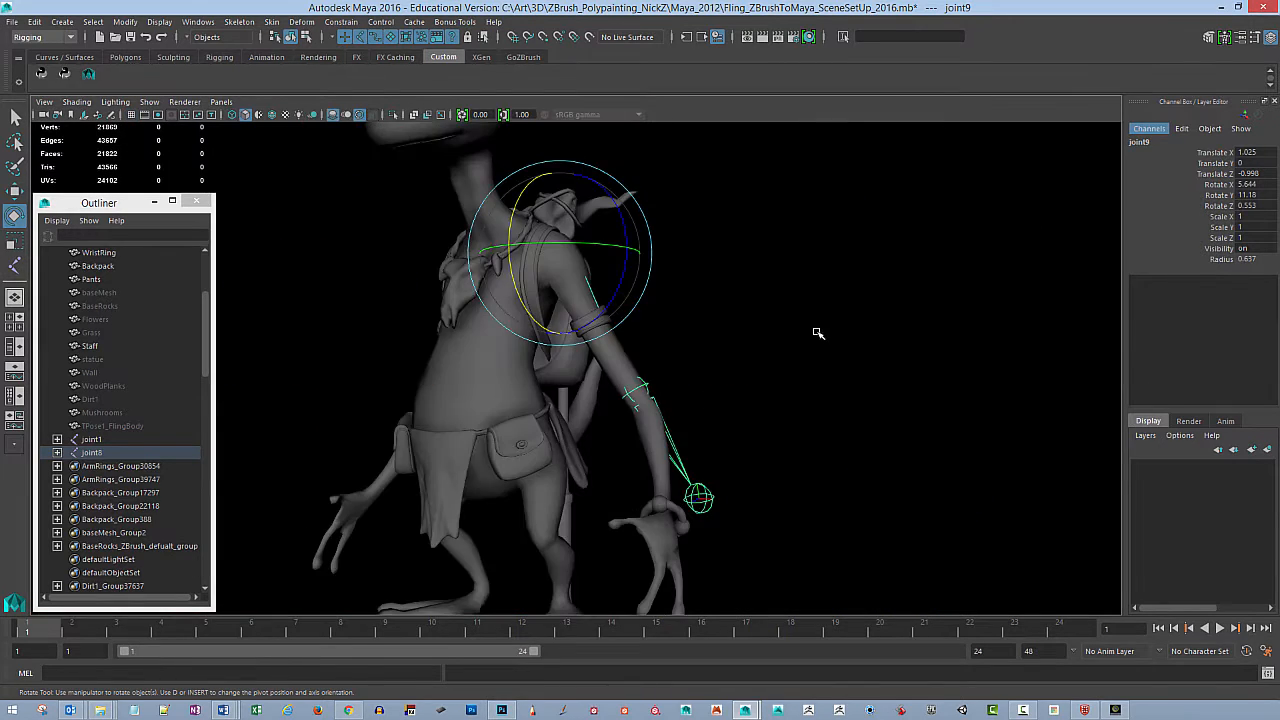
left_click_drag(820, 338, 800, 357, "alt")
middle_click_drag(800, 357, 834, 294, "alt")
left_click_drag(834, 294, 816, 313, "alt")
right_click_drag(740, 331, 809, 377, "alt")
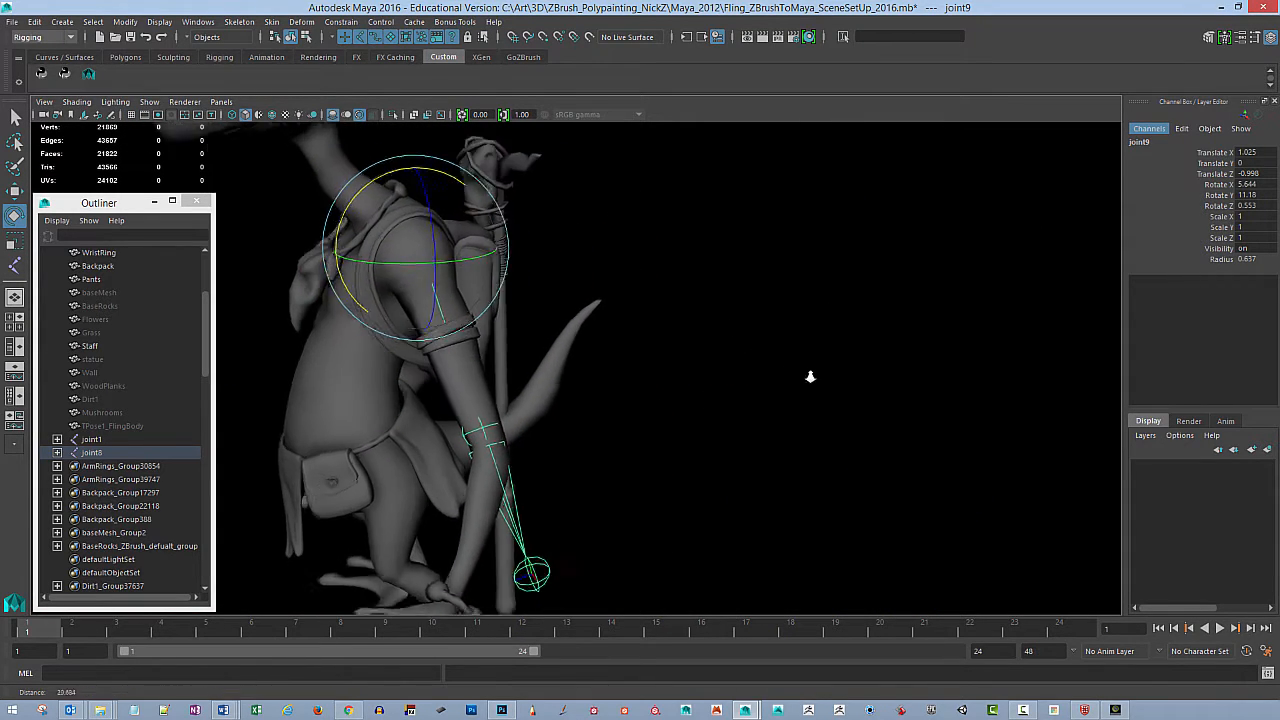
middle_click_drag(809, 377, 823, 323, "alt")
left_click_drag(823, 323, 847, 324, "alt")
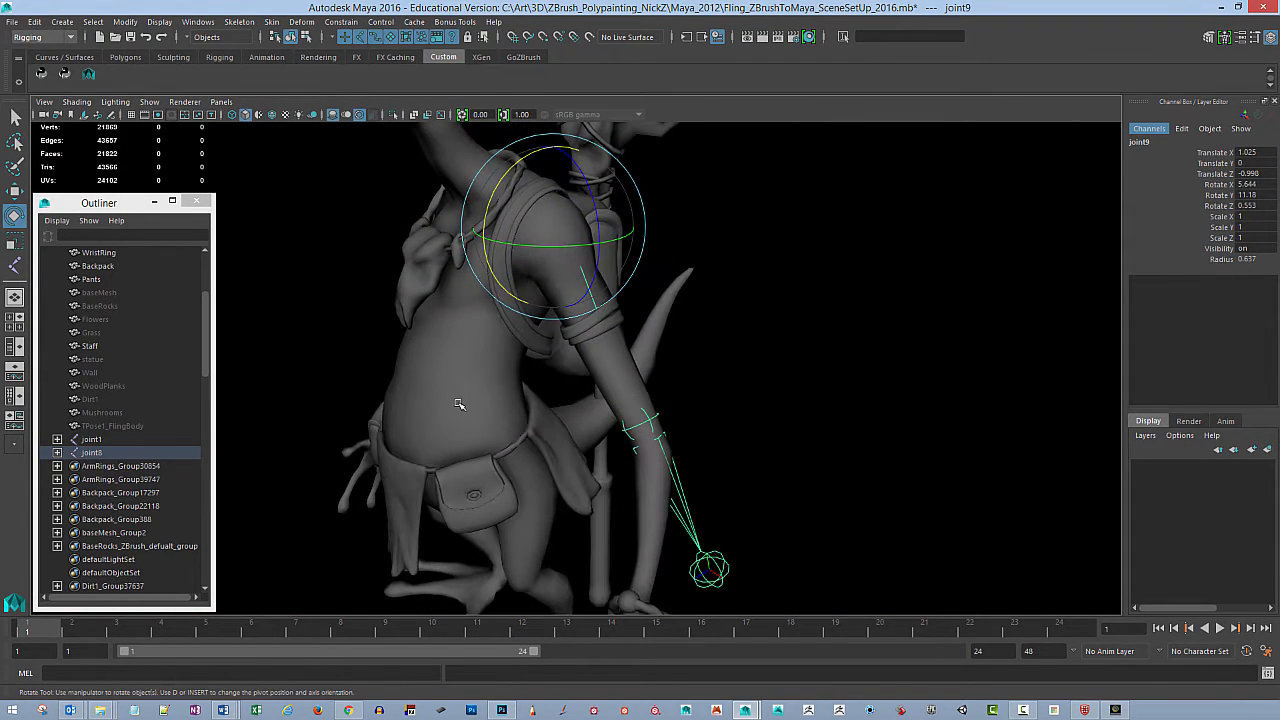
Step: Set the Rotate tool's axis orientation to Object and rotate the shoulder joint to about X 5.7, Y 13.7, Z 0.8 degrees
double_click(15, 215)
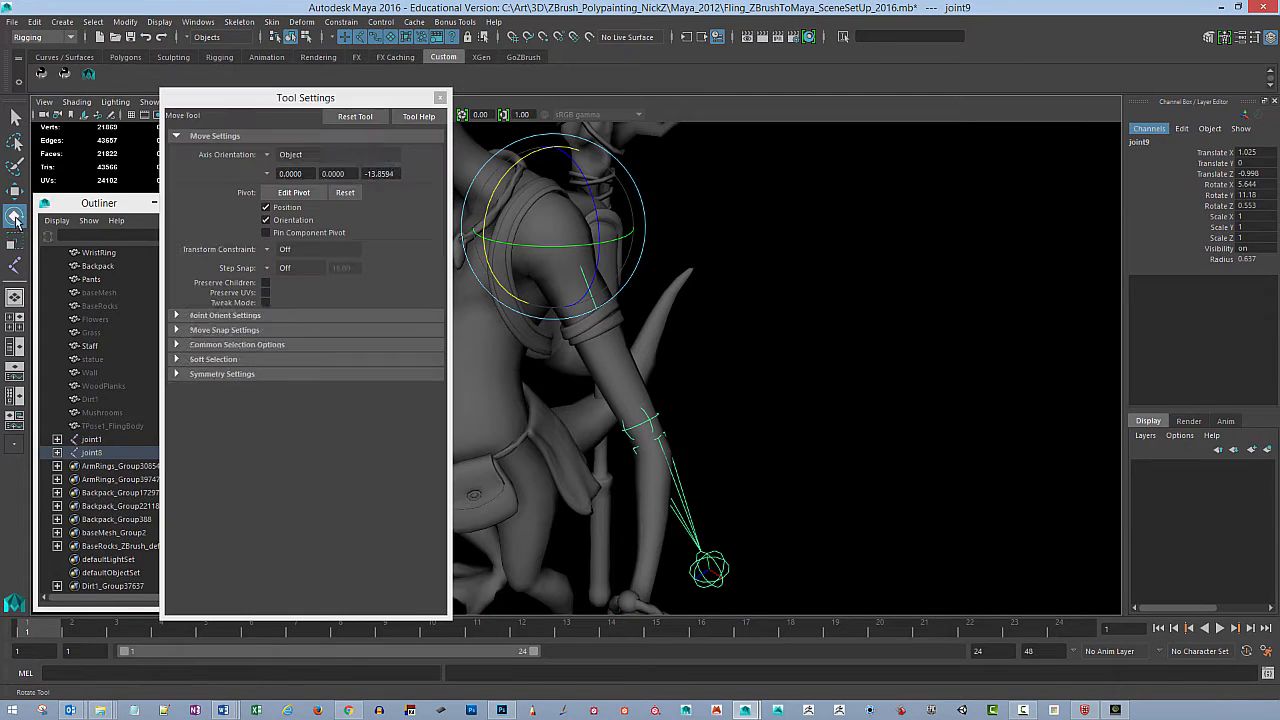
left_click_drag(424, 99, 1078, 103)
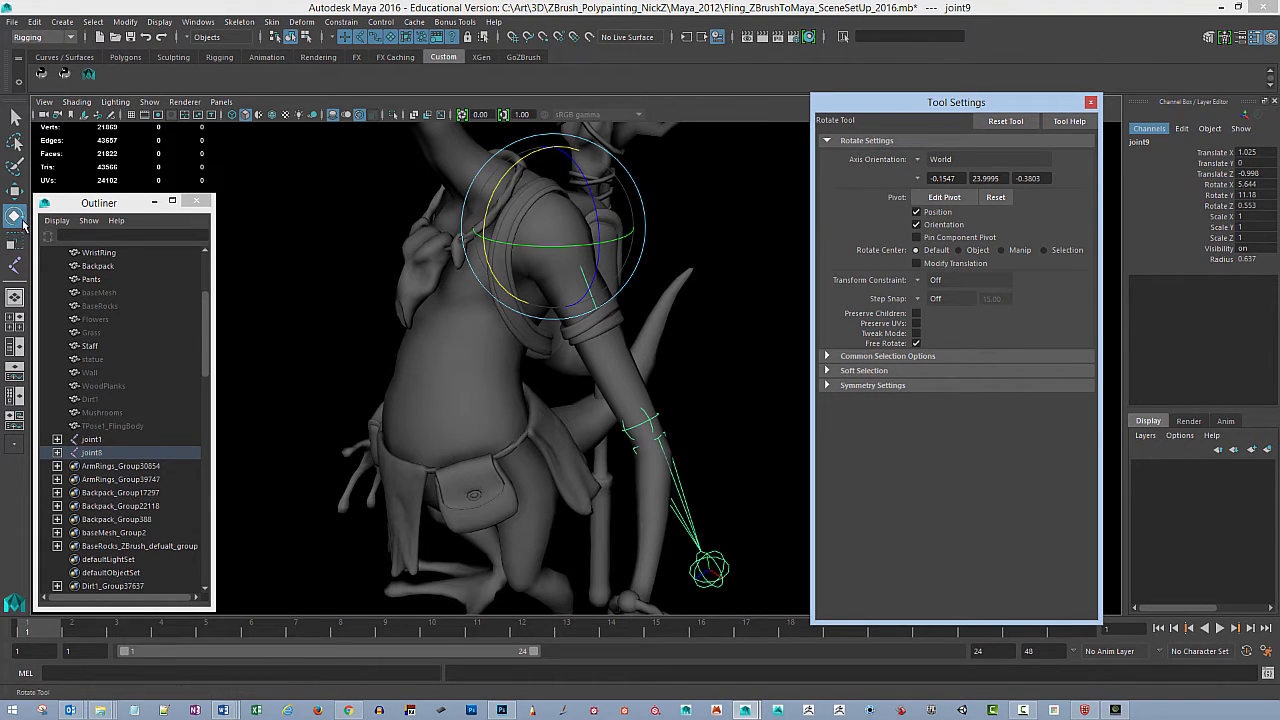
left_click(918, 162)
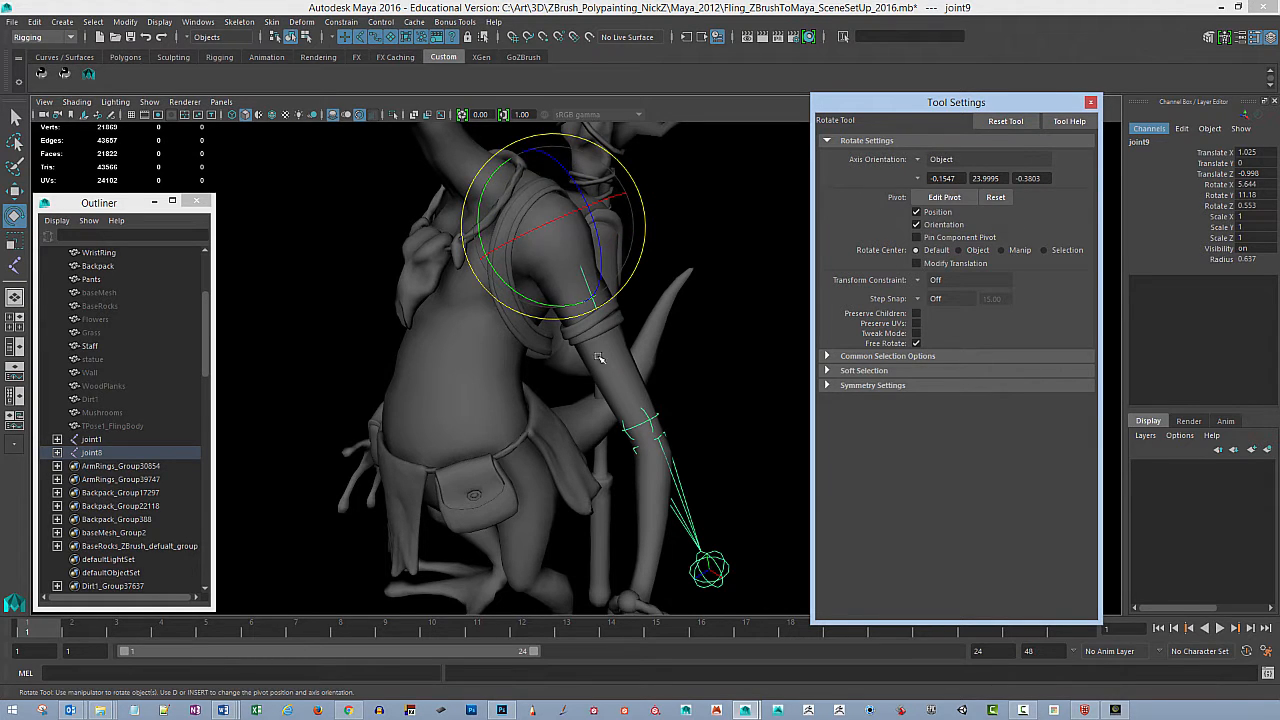
left_click_drag(677, 340, 680, 250, "alt")
left_click_drag(413, 248, 452, 368)
Step: Move the elbow joint down along the arm to about Translate X 4.223 and Translate Y 0.021
scroll(543, 369, "up", 3)
left_click(306, 358)
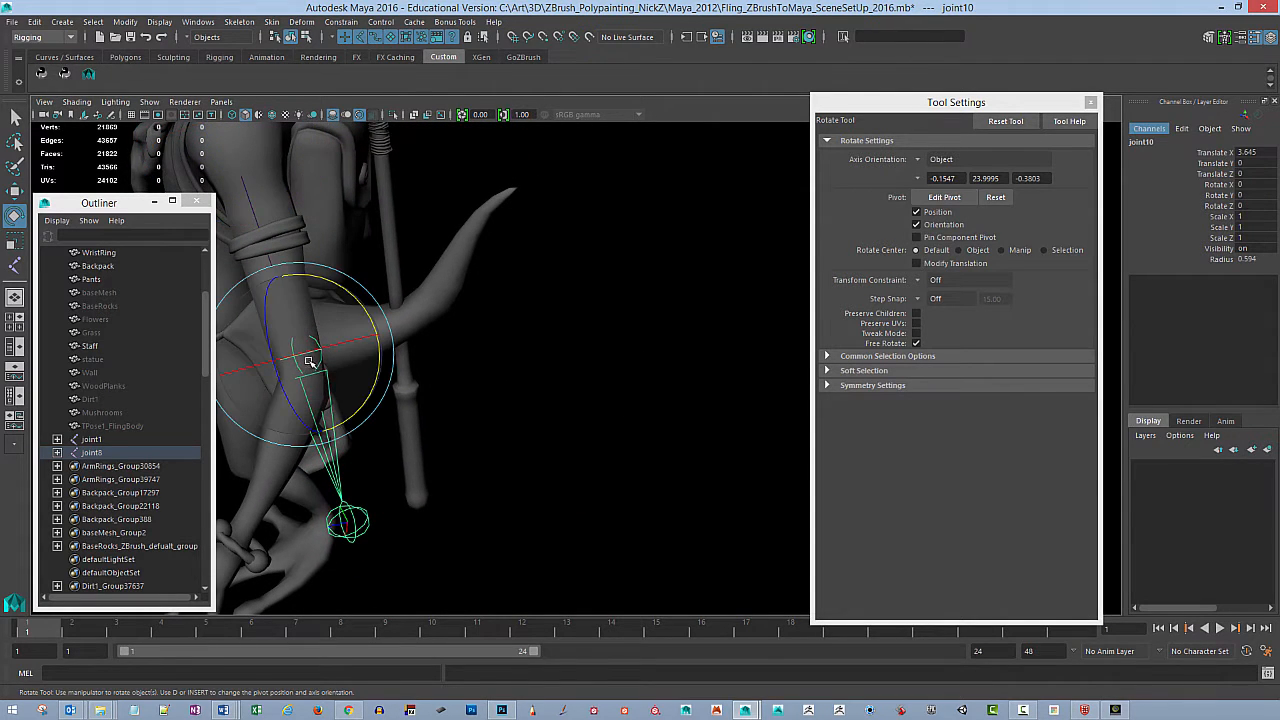
key("w")
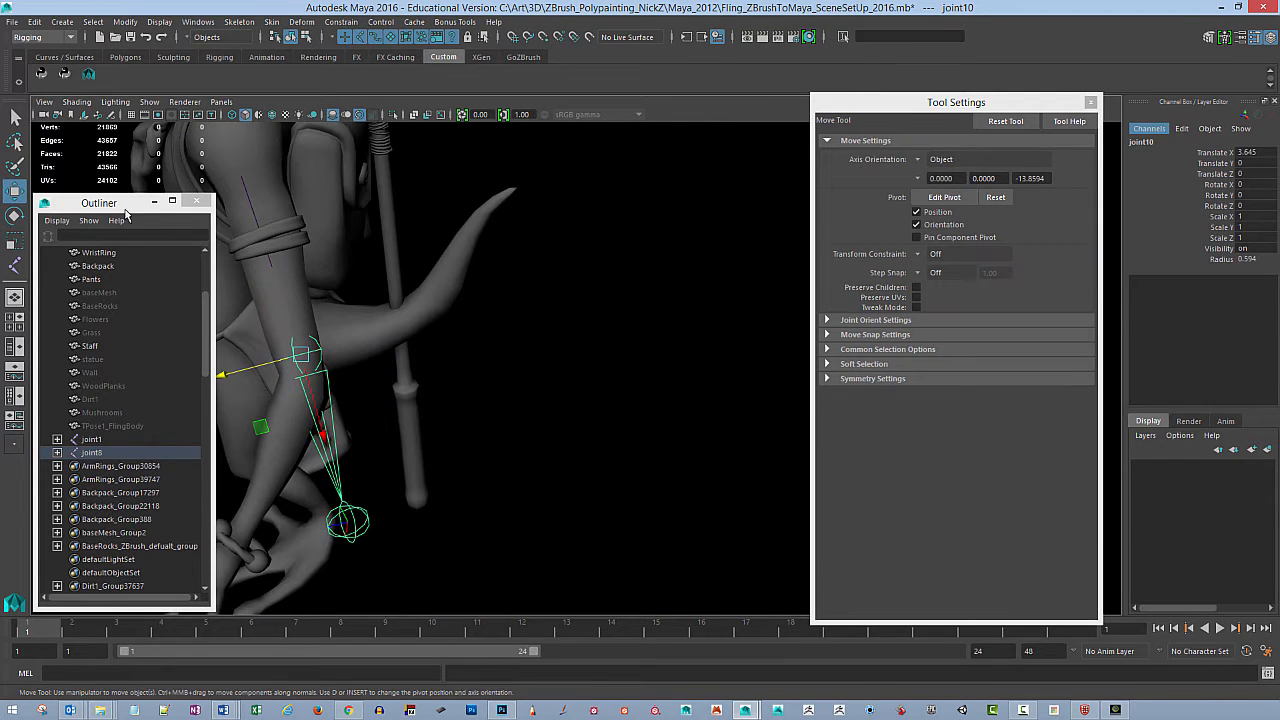
left_click_drag(543, 384, 587, 348, "alt")
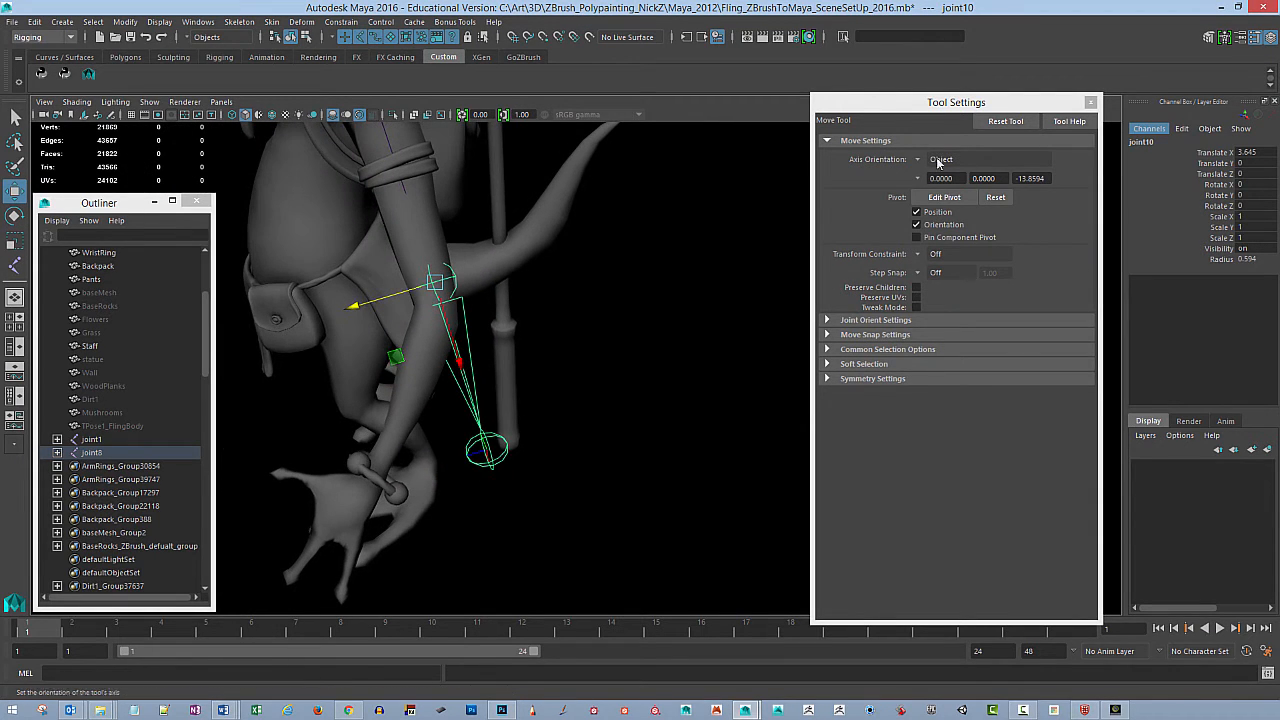
left_click_drag(462, 360, 462, 394)
left_click_drag(563, 363, 556, 468, "alt")
Step: Rotate the shoulder joint to about X 5.49, Y 13.77, Z -0.08 degrees
left_click(438, 237)
middle_click_drag(565, 276, 567, 390, "alt")
left_click_drag(566, 391, 571, 352, "alt")
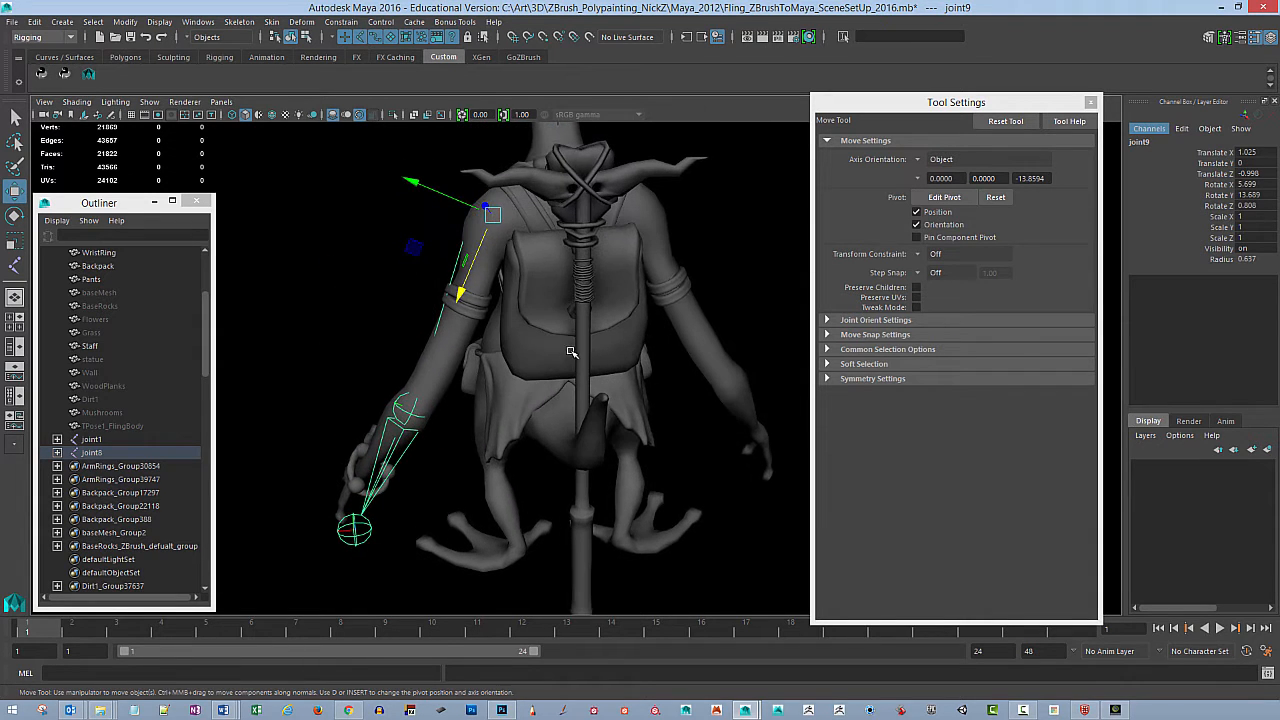
key("e")
left_click_drag(432, 256, 424, 262)
left_click_drag(457, 330, 570, 386, "alt")
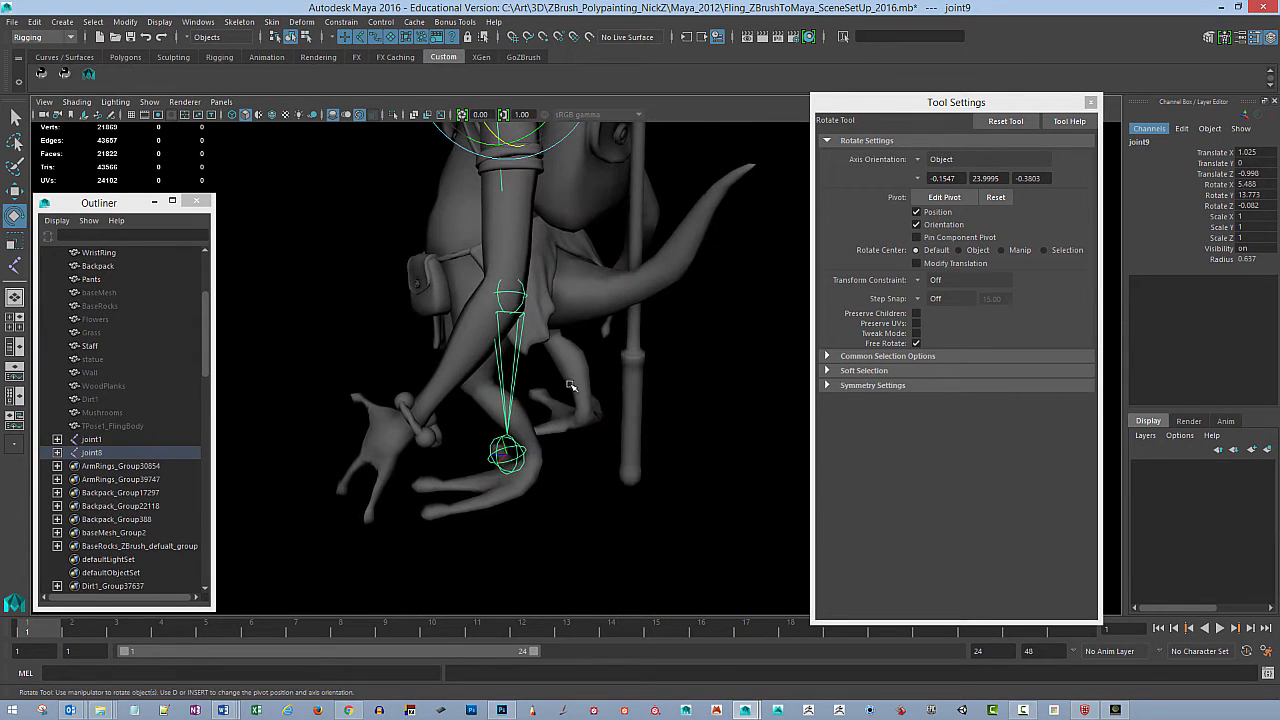
Step: Rotate the elbow joint about its Y axis to about -17.2 degrees to bend the forearm bone
left_click(510, 392)
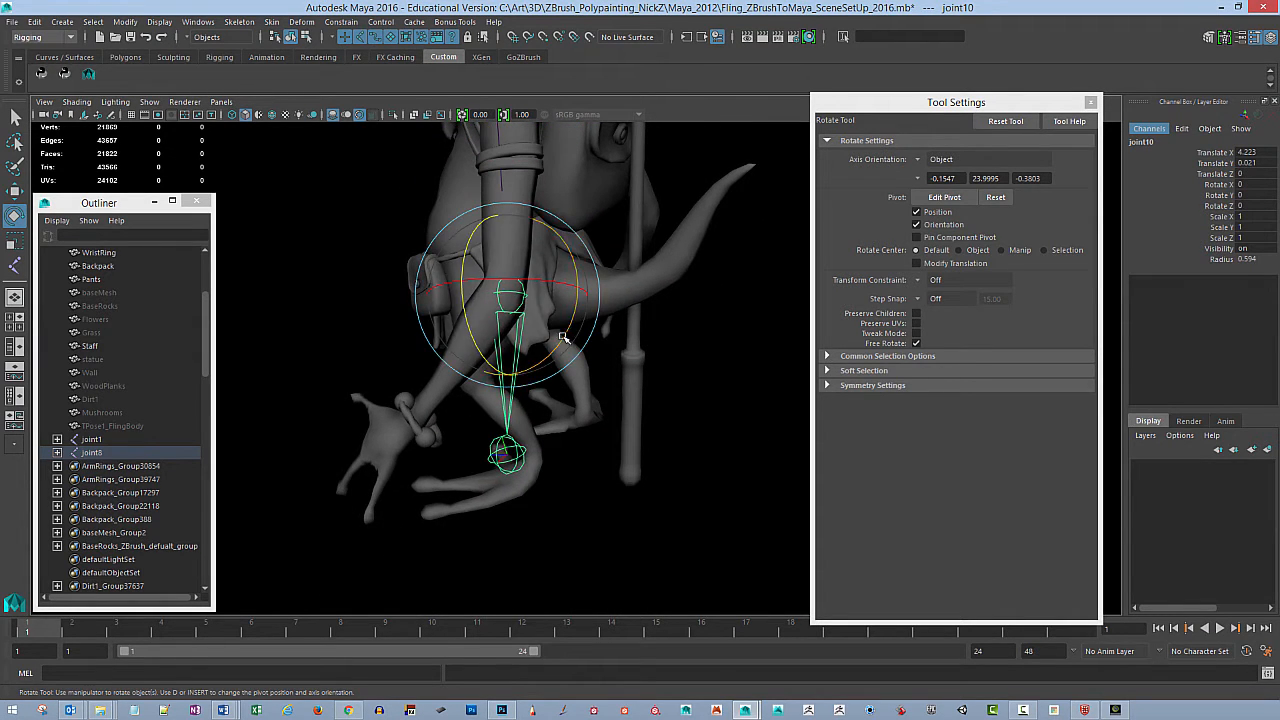
left_click_drag(568, 335, 549, 358)
left_click(580, 500)
Step: Display the wrist joint's attributes and set its Joint Orient Z to 0
left_click(479, 462)
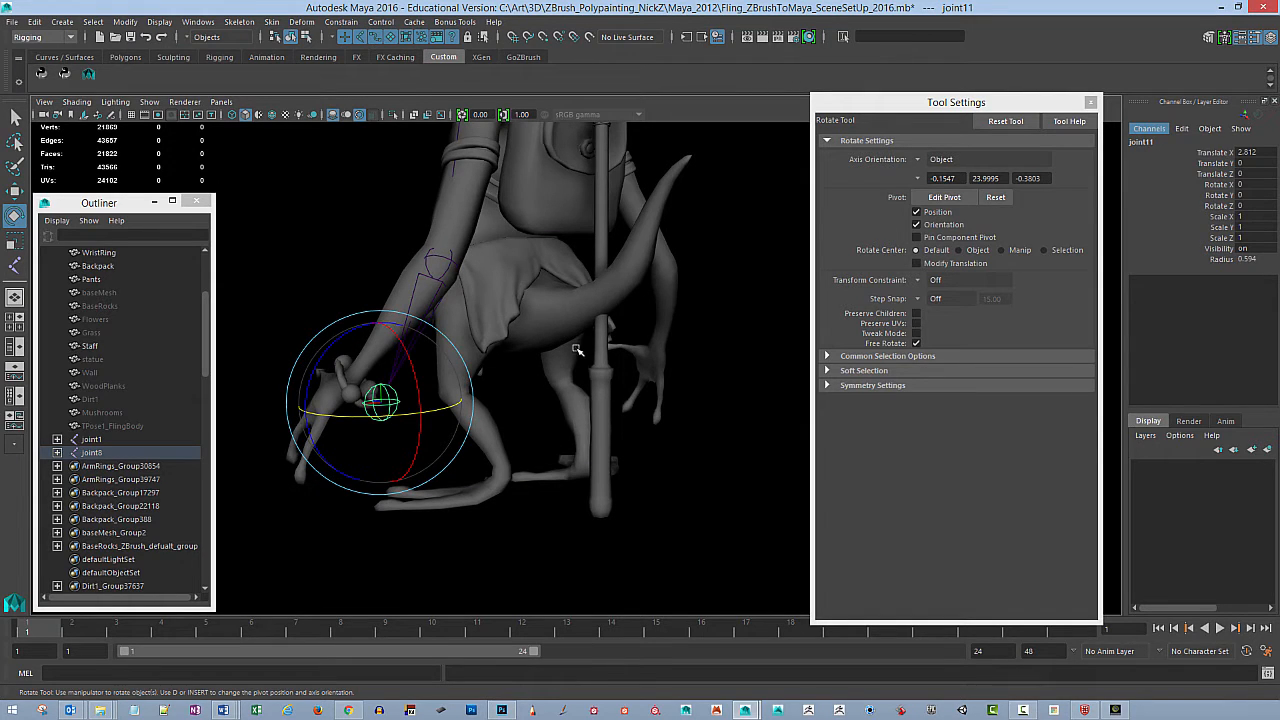
key("ctrl+a")
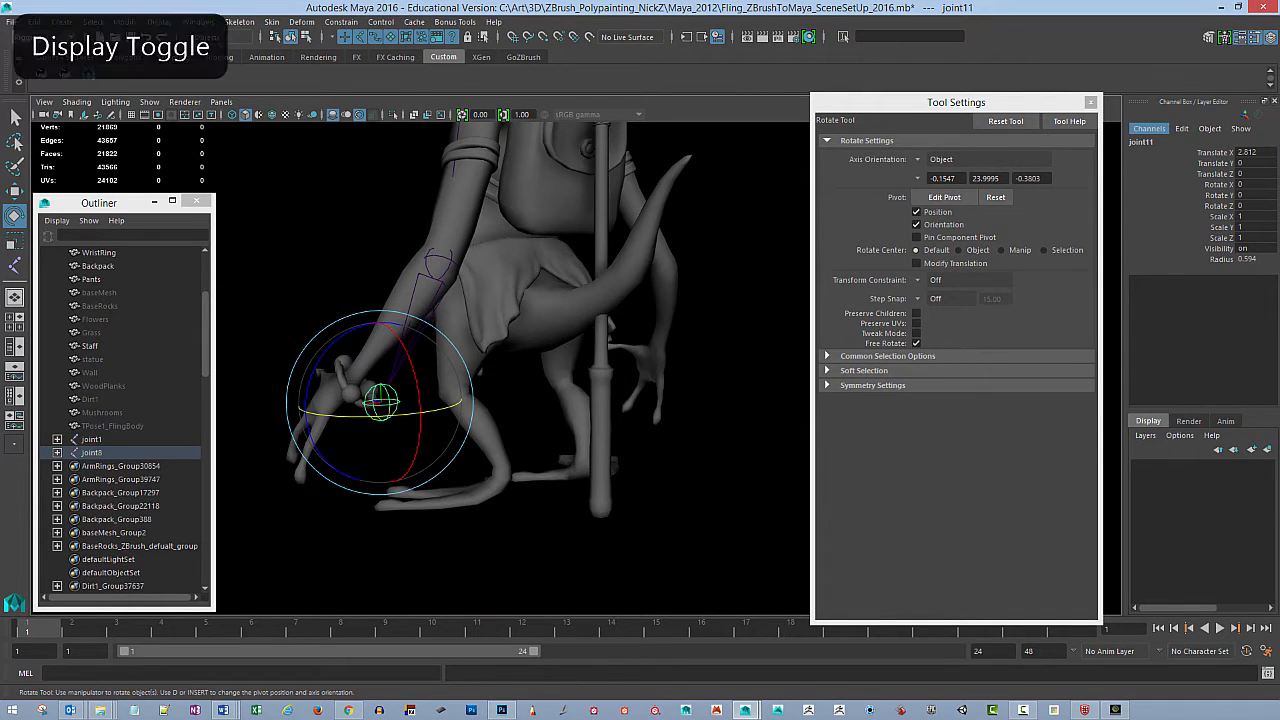
left_click_drag(305, 127, 758, 102)
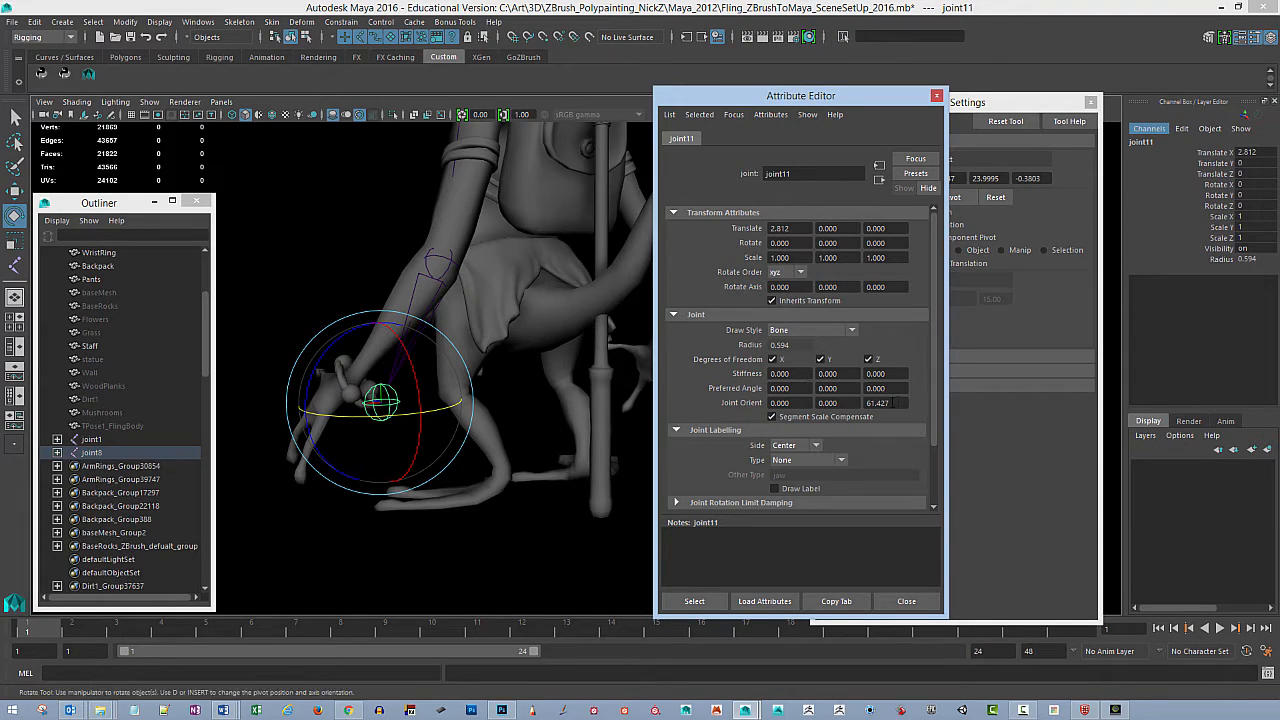
left_click_drag(893, 403, 847, 436)
type("0")
key("Return")
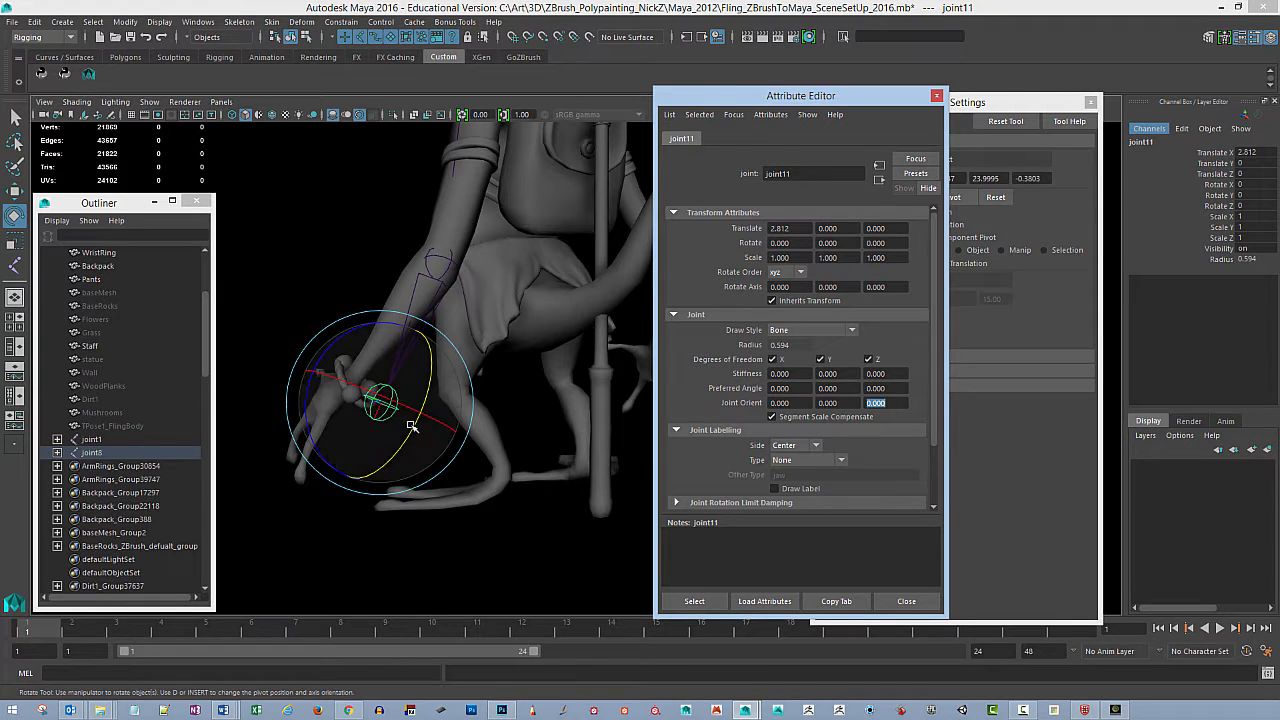
Step: Compare the elbow and wrist joint orientations, then set the elbow joint's Translate Y to 0
left_click_drag(455, 355, 440, 393, "alt")
left_click(467, 323)
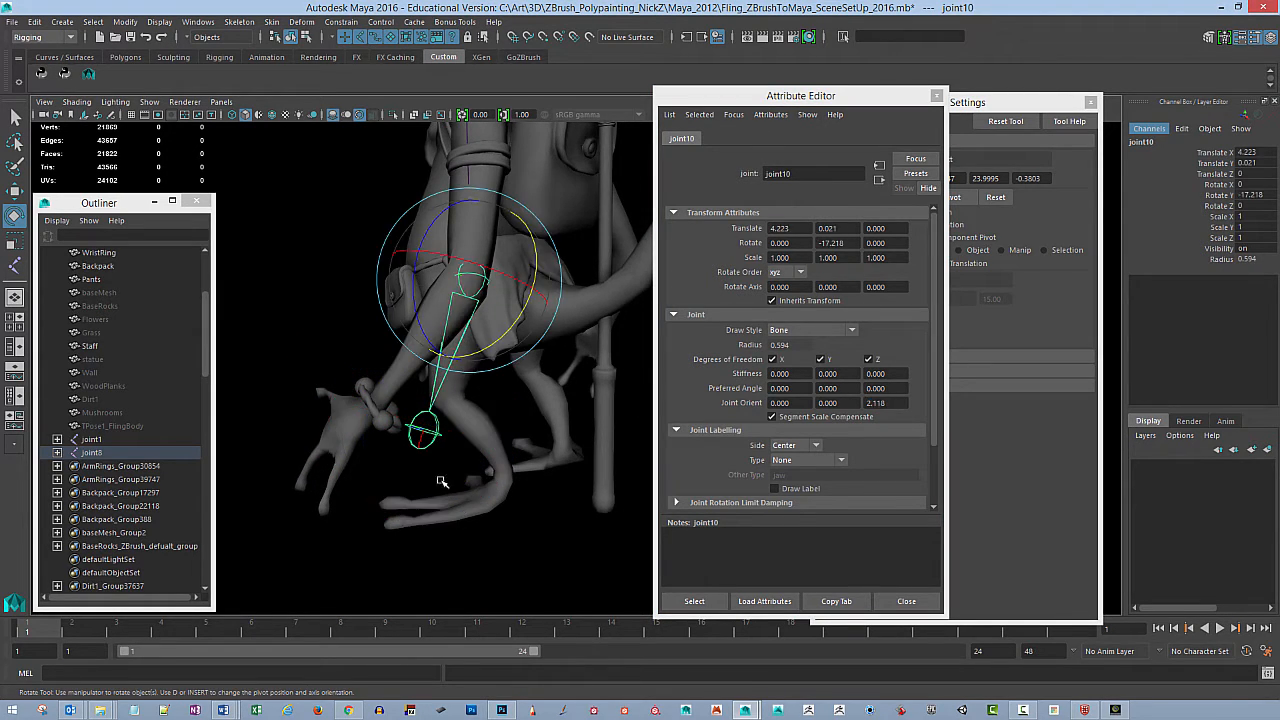
left_click(435, 438)
left_click(467, 329)
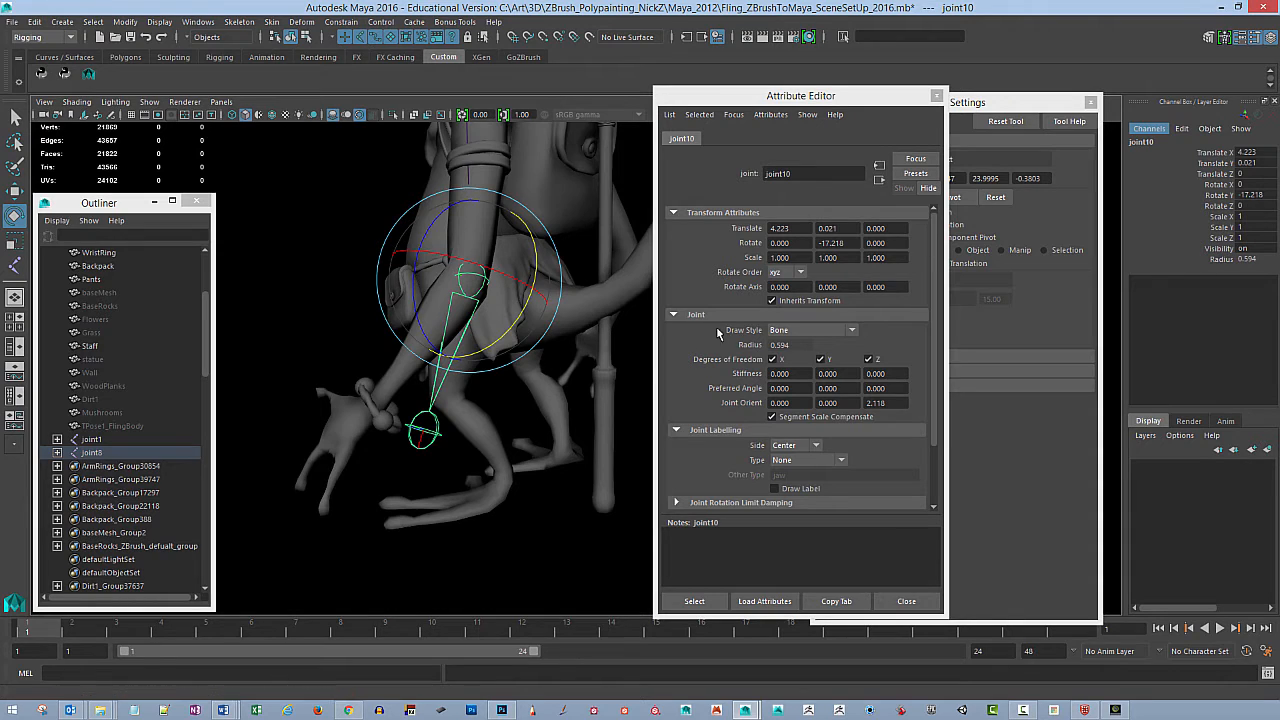
left_click_drag(525, 410, 527, 480, "alt")
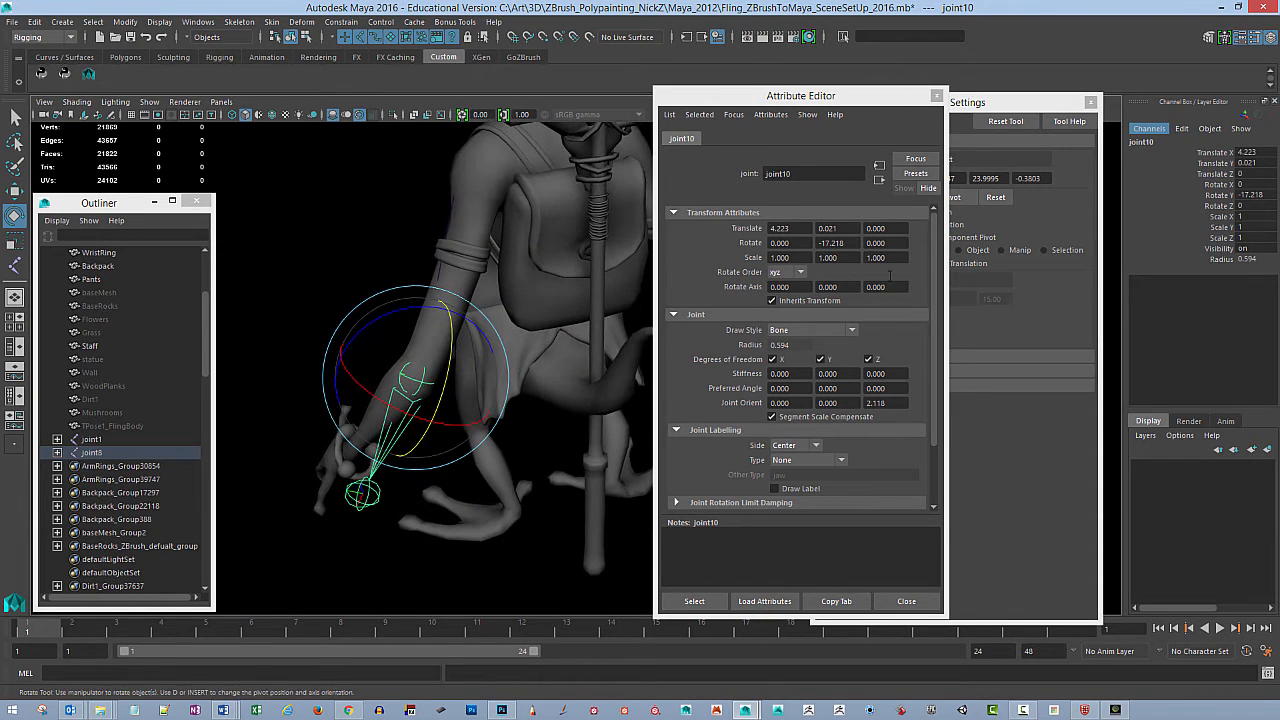
double_click(1266, 164)
type("0")
key("Return")
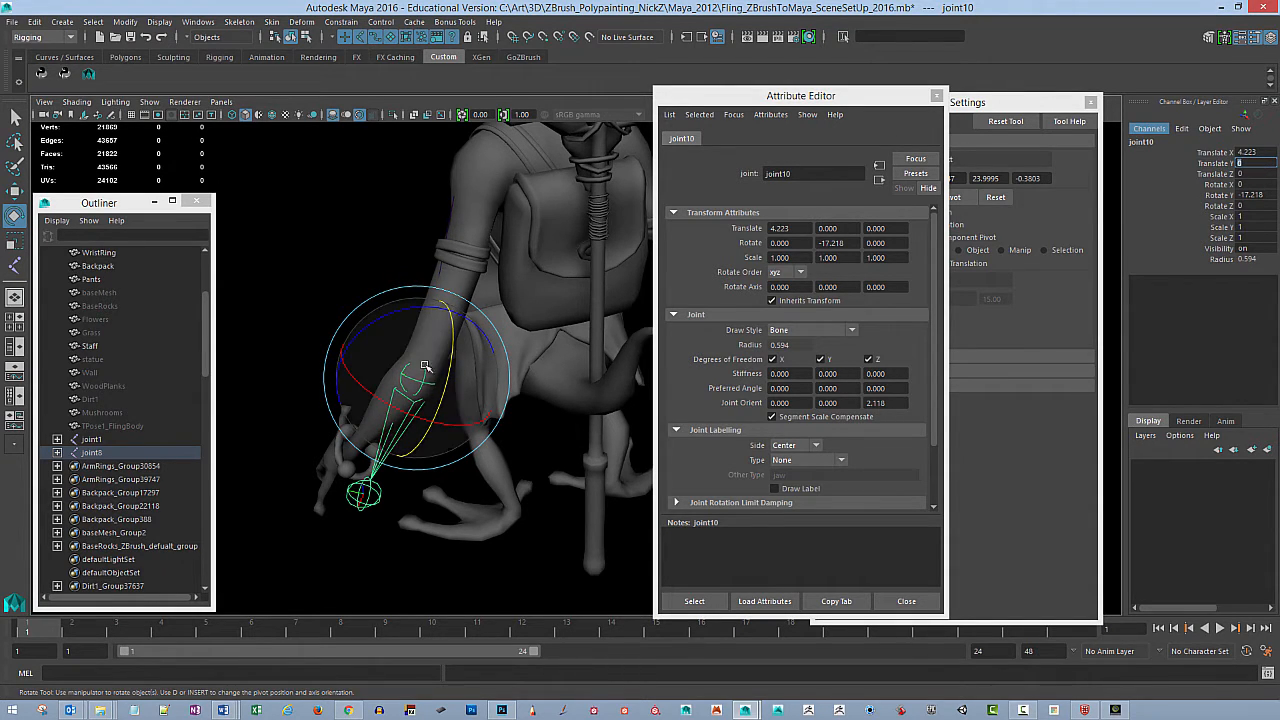
Step: Undo the trial rotations of the elbow joint
left_click_drag(427, 396, 534, 341, "alt")
key("ctrl+z")
key("ctrl+z")
key("ctrl+z")
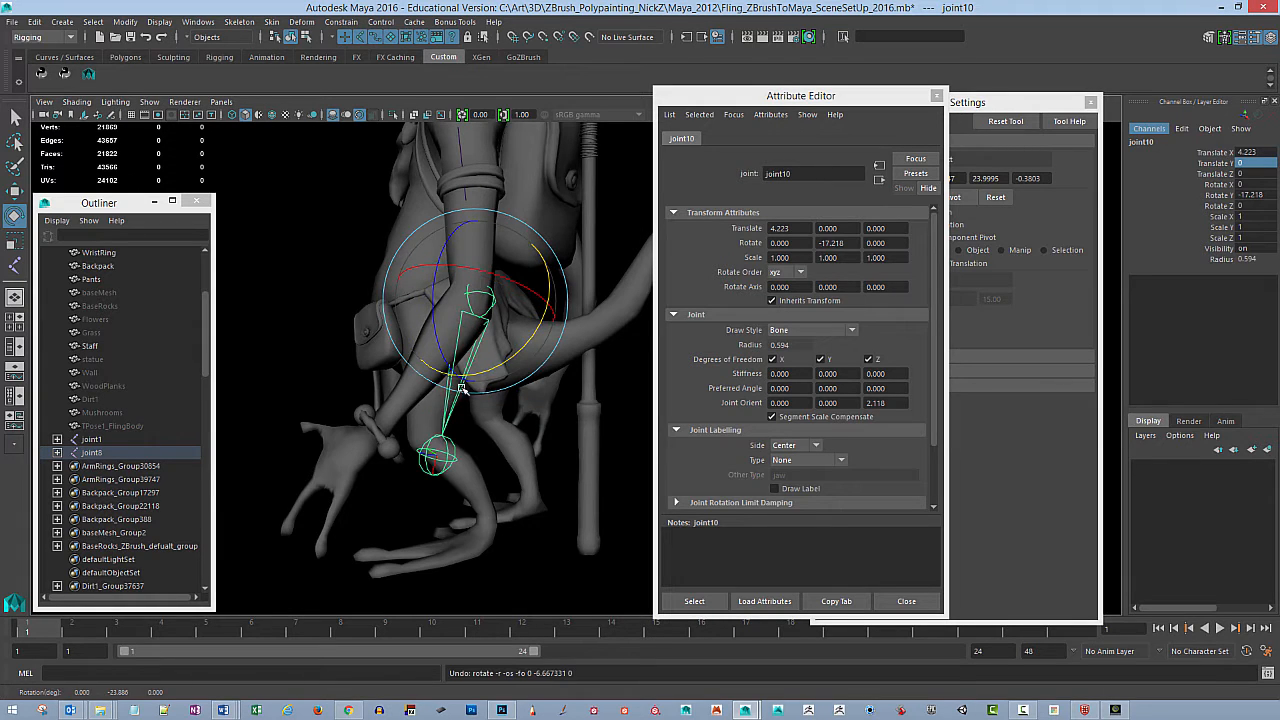
Step: Set the elbow joint's Joint Orient Z to 0
middle_click_drag(462, 388, 492, 363, "alt")
left_click_drag(538, 399, 512, 442, "alt")
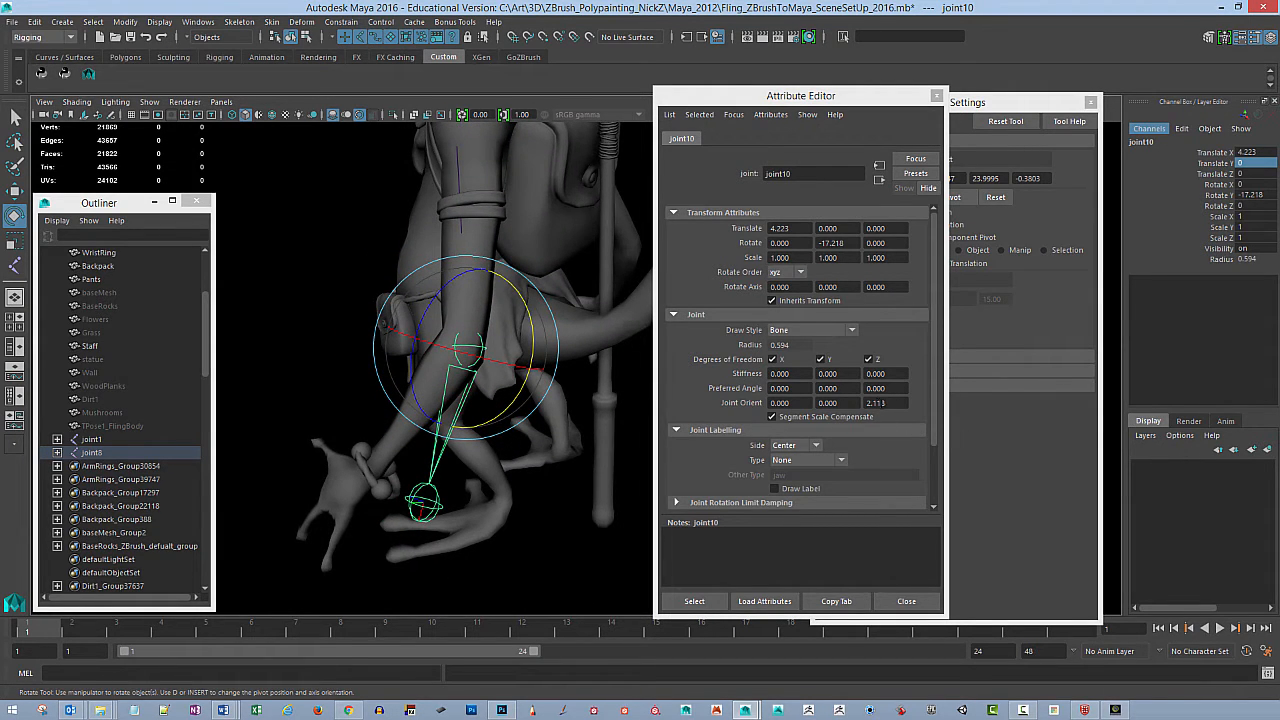
left_click_drag(893, 404, 848, 413)
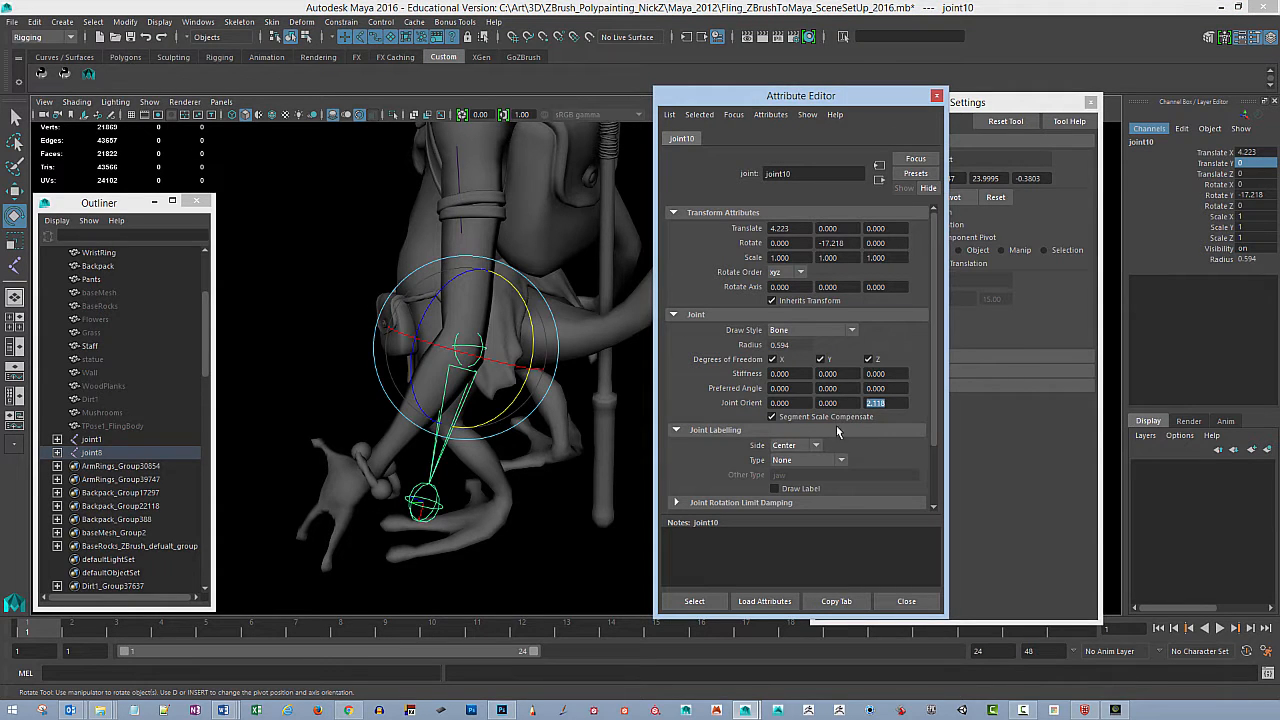
type("0")
key("Return")
Step: Bend the elbow joint about its Y axis to about -45.8 degrees so the forearm bone follows the mesh
left_click_drag(569, 467, 468, 411, "alt")
middle_click_drag(468, 411, 520, 451, "alt")
left_click_drag(520, 451, 509, 449, "alt")
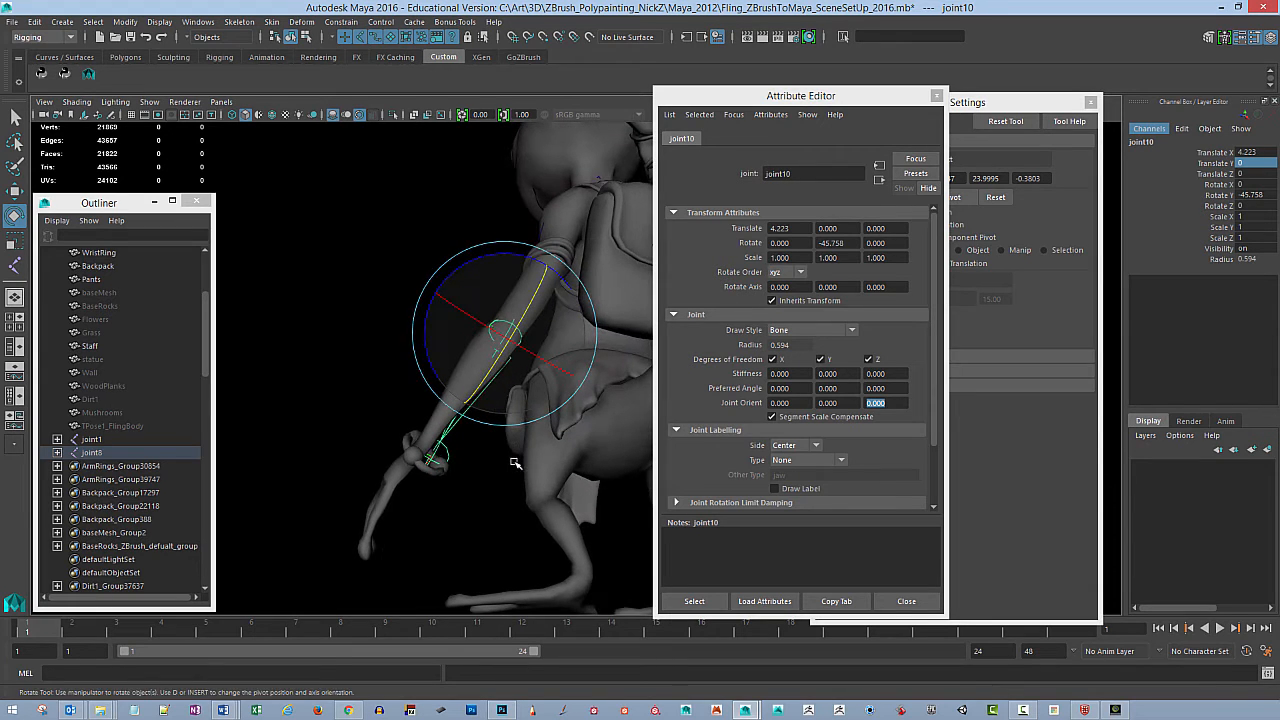
right_click_drag(517, 465, 533, 489, "alt")
left_click_drag(533, 489, 532, 450, "alt")
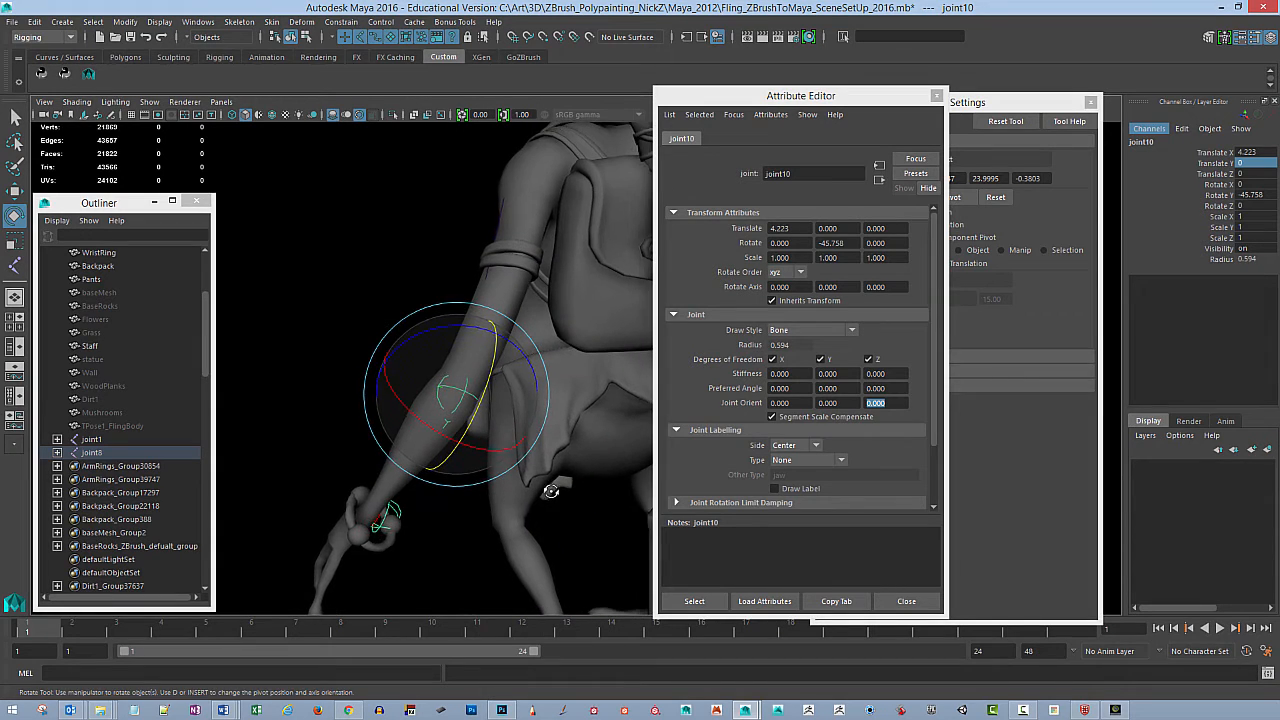
Step: Rotate the shoulder joint about its X axis to about -6.6 degrees to swing the forearm toward the wrist mesh
left_click(505, 216)
left_click_drag(560, 403, 458, 458, "alt")
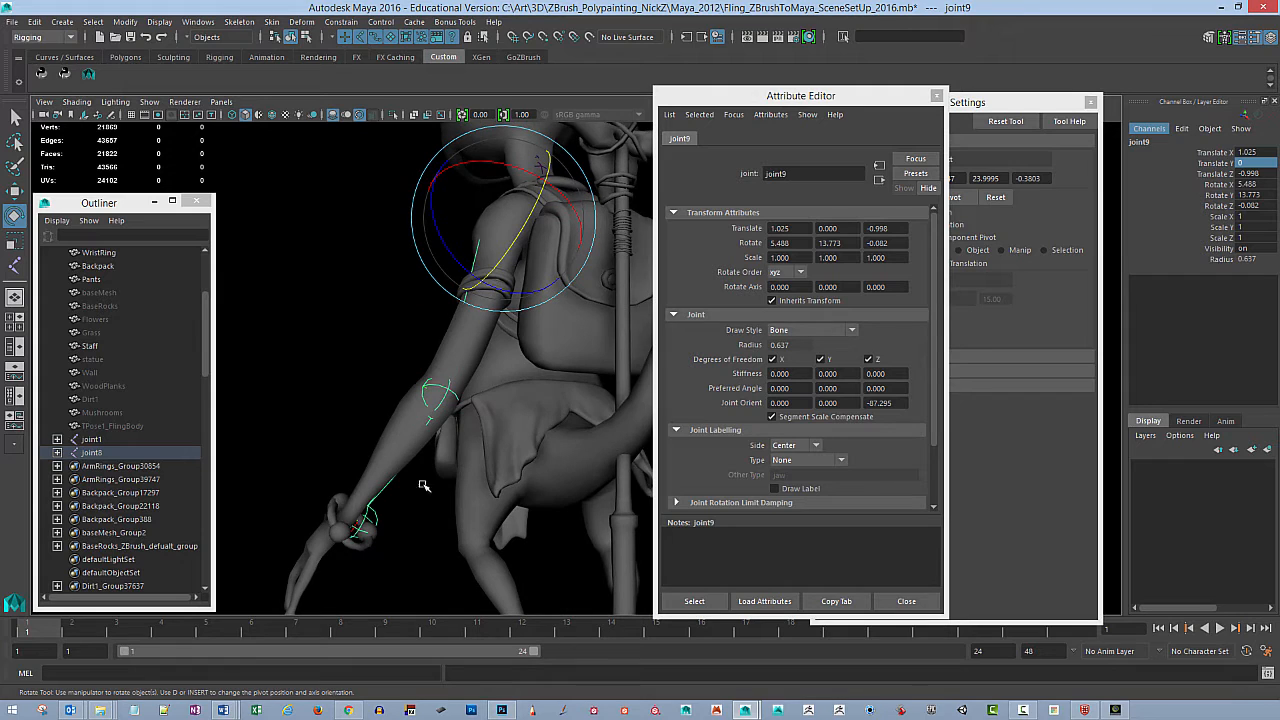
left_click_drag(408, 504, 389, 494, "alt")
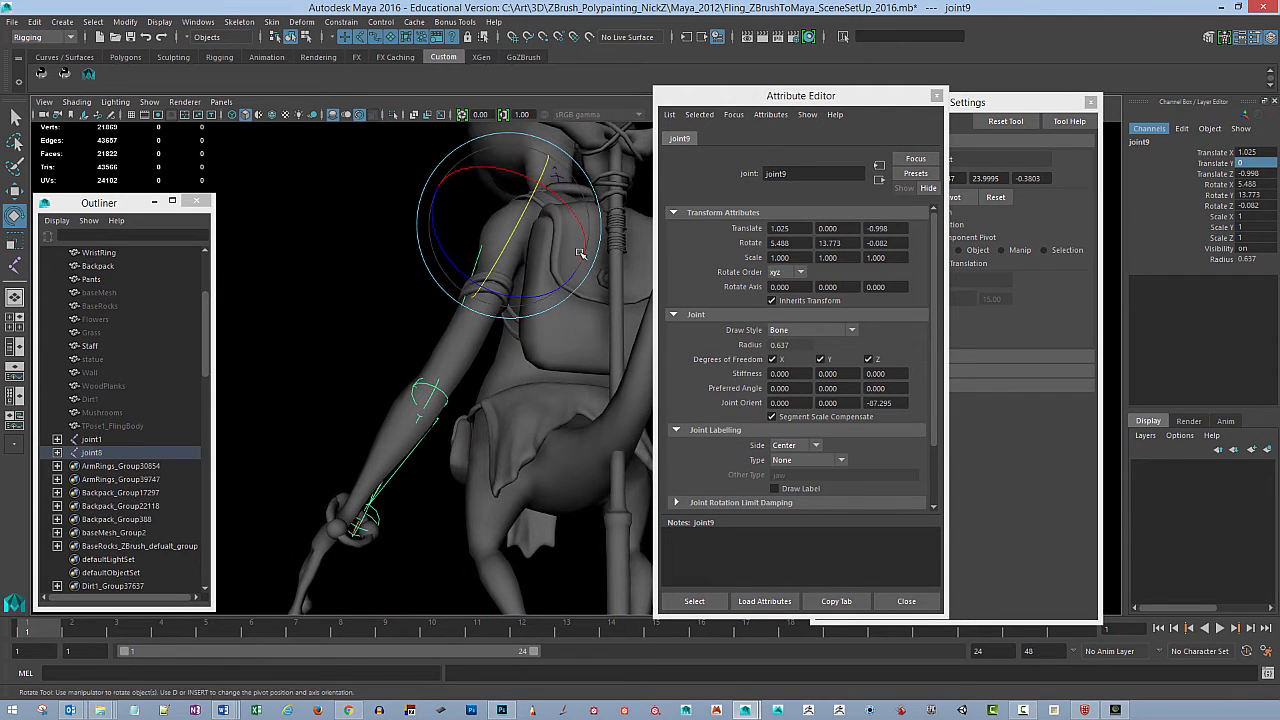
left_click_drag(580, 253, 575, 214)
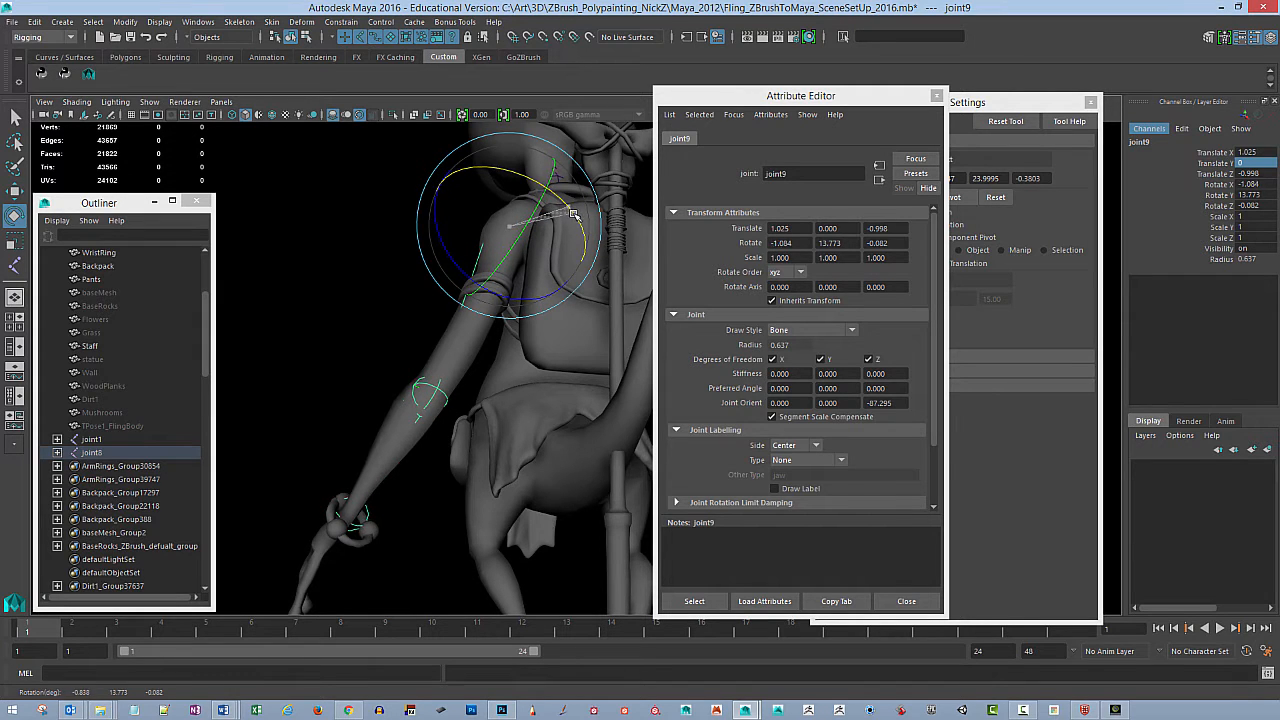
left_click_drag(575, 213, 554, 192)
mouse_move(562, 320)
left_mouse_down("alt")
mouse_move(586, 354)
mouse_move(583, 311)
mouse_move(565, 300)
left_mouse_up("alt")
left_click_drag(563, 197, 570, 204)
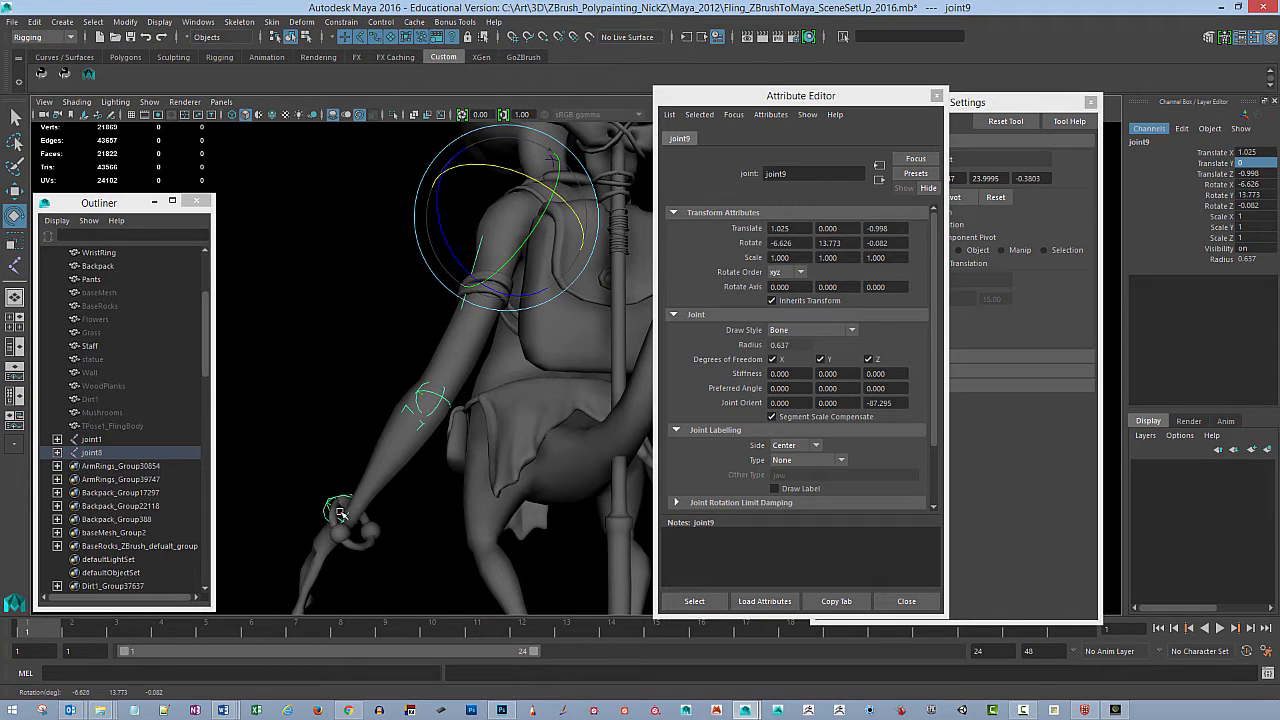
Step: Refine the shoulder joint's X rotation to about -5.2 degrees
left_click_drag(386, 548, 440, 434, "alt")
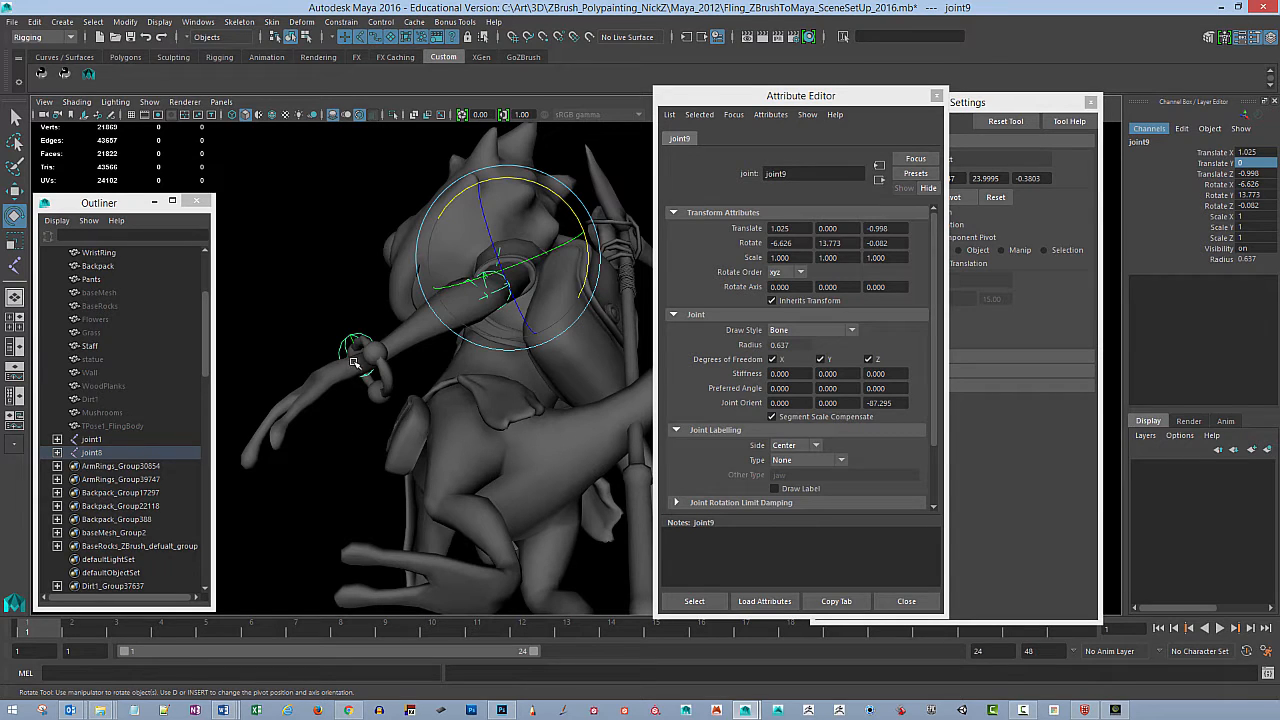
left_click_drag(392, 370, 494, 420, "alt")
mouse_move(555, 183)
left_mouse_down()
mouse_move(538, 246)
mouse_move(556, 184)
left_mouse_up()
Step: Adjust the elbow joint's Y rotation to about -42.3 degrees
left_click_drag(530, 272, 531, 364, "alt")
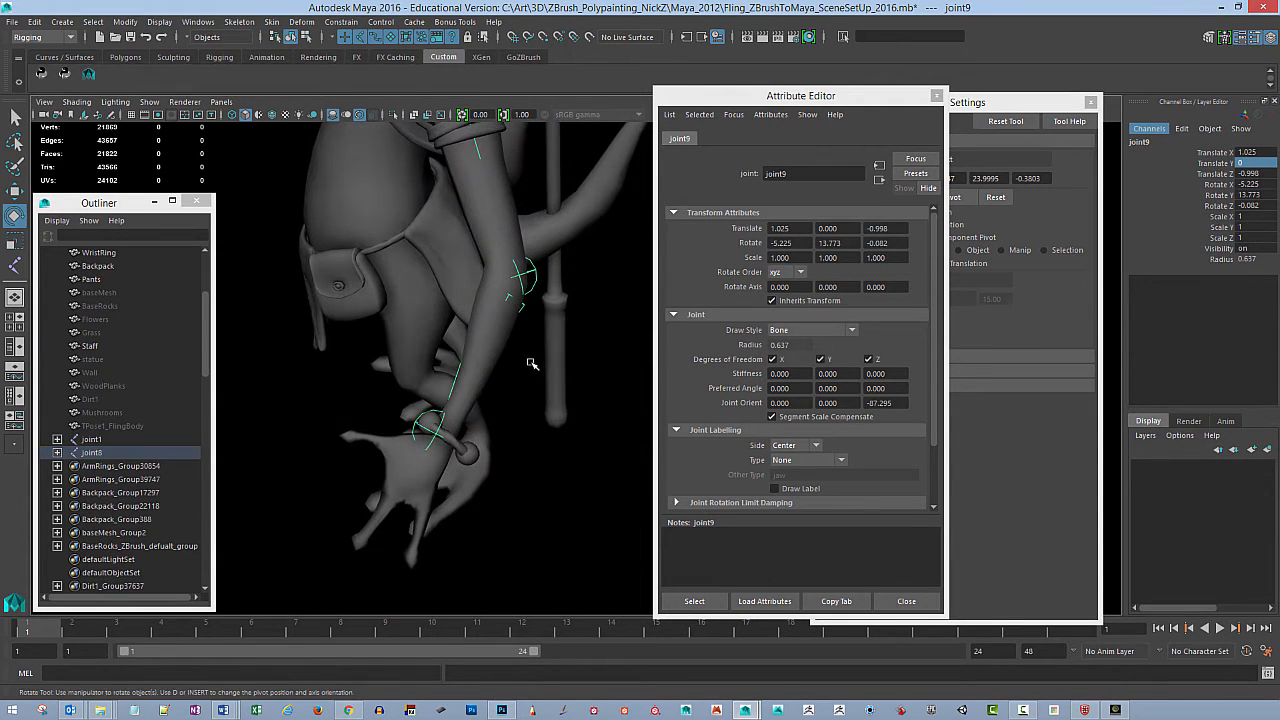
left_click(455, 374)
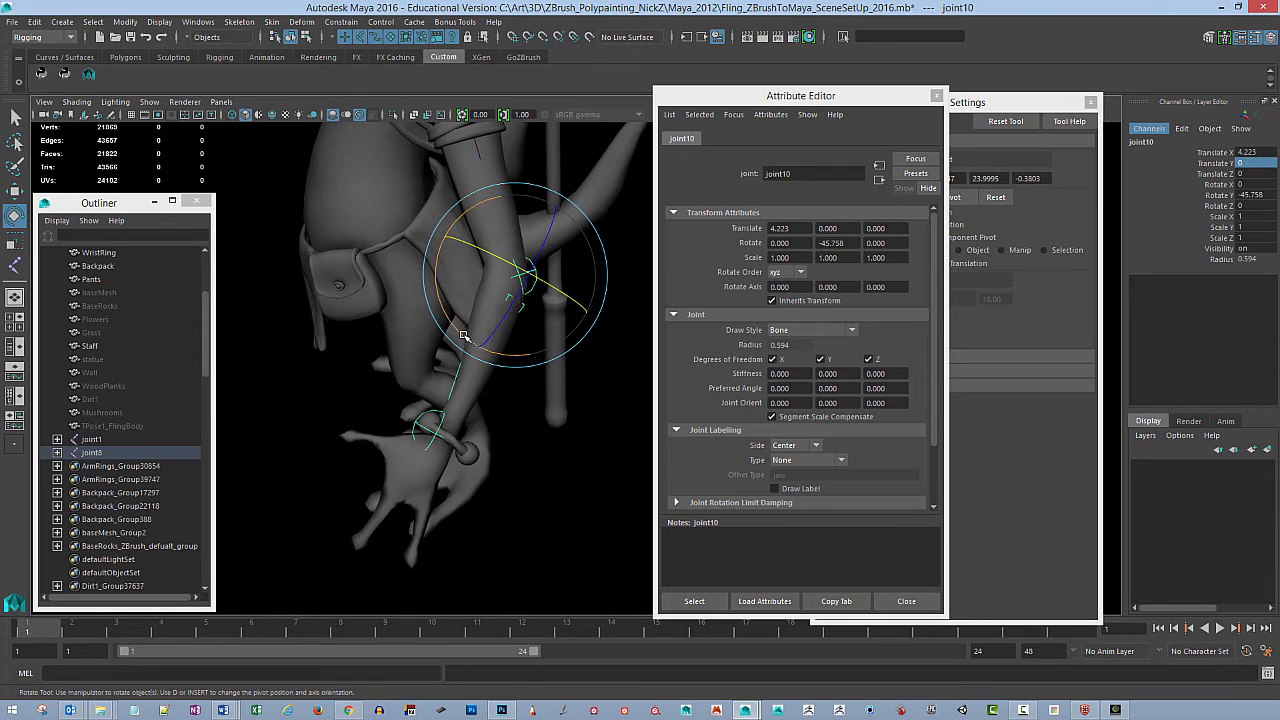
left_click_drag(463, 335, 499, 340)
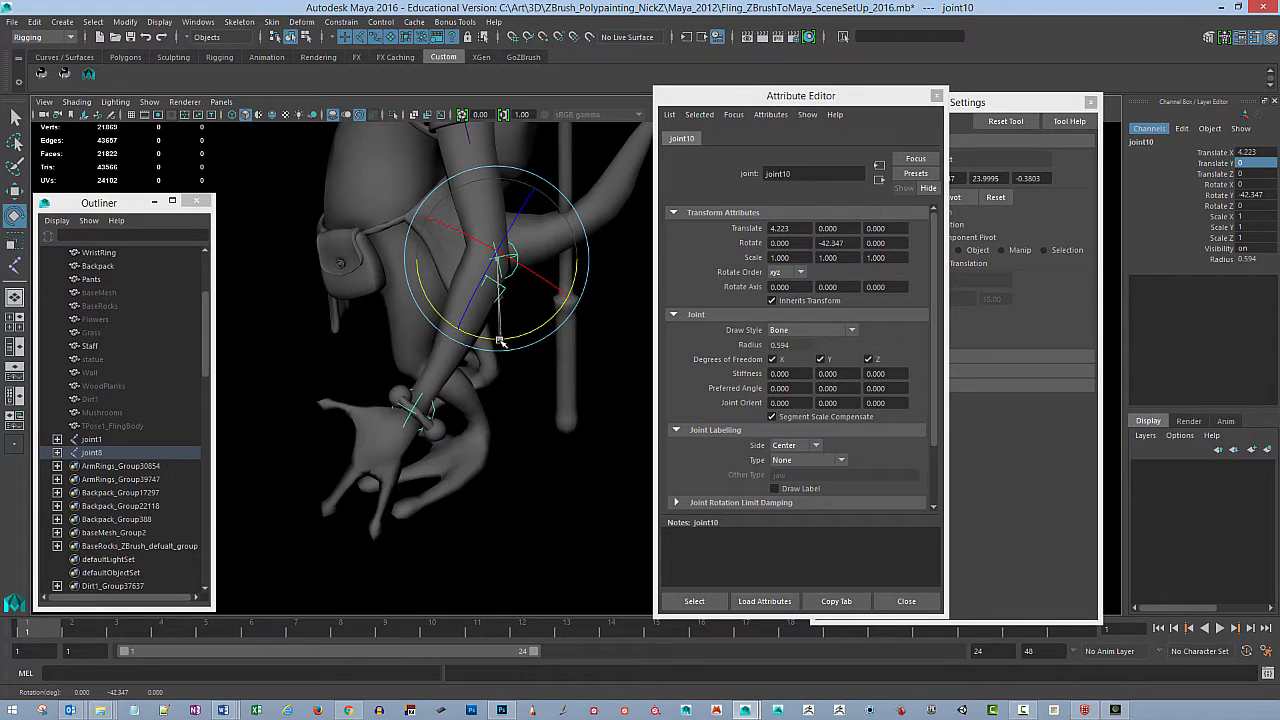
Step: Move the wrist joint along the forearm to about Translate X 2.912
left_click(427, 405)
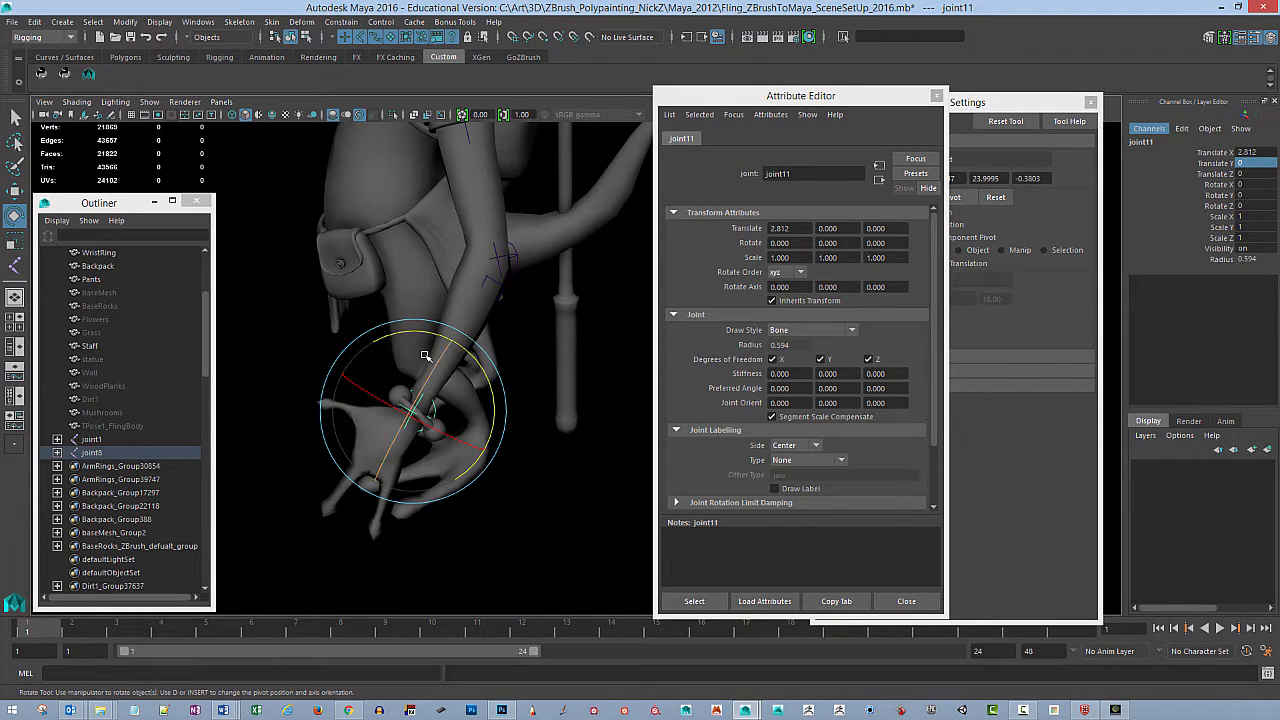
key("w")
left_click_drag(459, 474, 519, 403, "alt")
left_click_drag(401, 398, 543, 388)
right_click_drag(543, 388, 577, 317, "alt")
middle_click_drag(577, 317, 528, 437, "alt")
left_click_drag(528, 437, 550, 436, "alt")
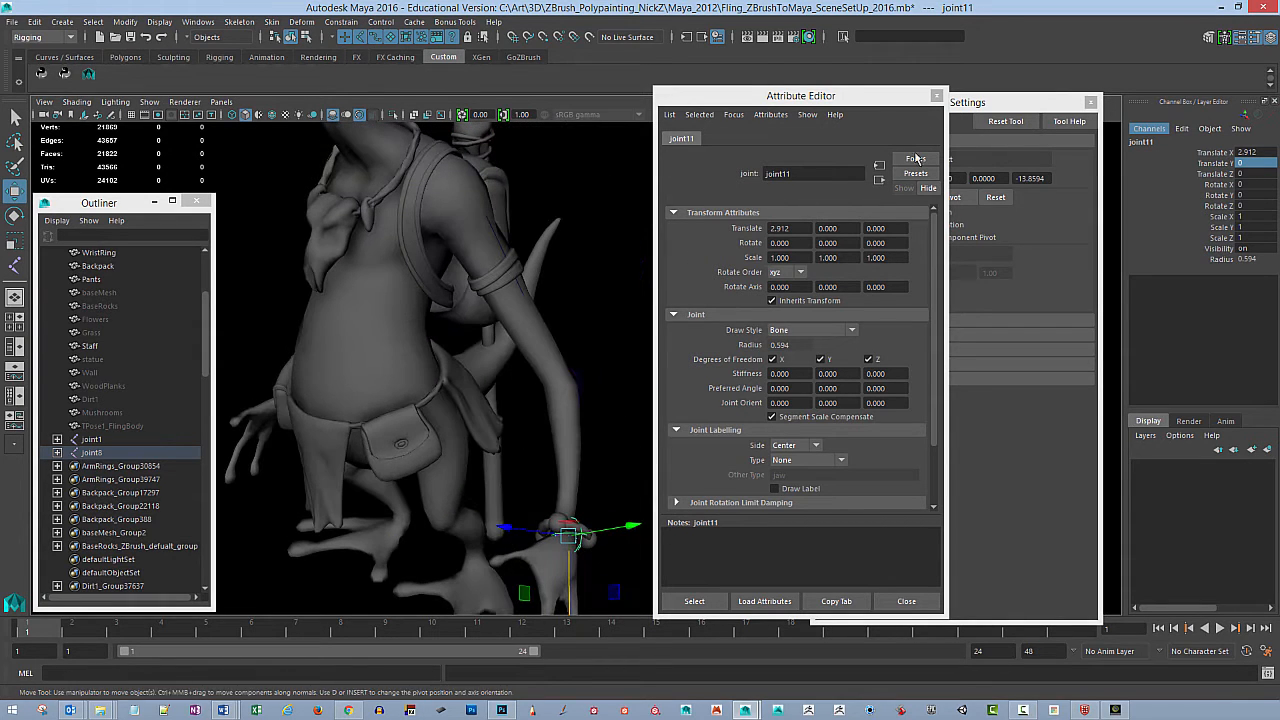
Step: Close the Attribute Editor and the Tool Settings window
left_click(937, 96)
left_click_drag(968, 109, 965, 112)
left_click(1087, 105)
left_click_drag(731, 320, 762, 278, "alt")
Step: Turn on X-Ray Joints shading so the skeleton shows through the character mesh
left_click(77, 102)
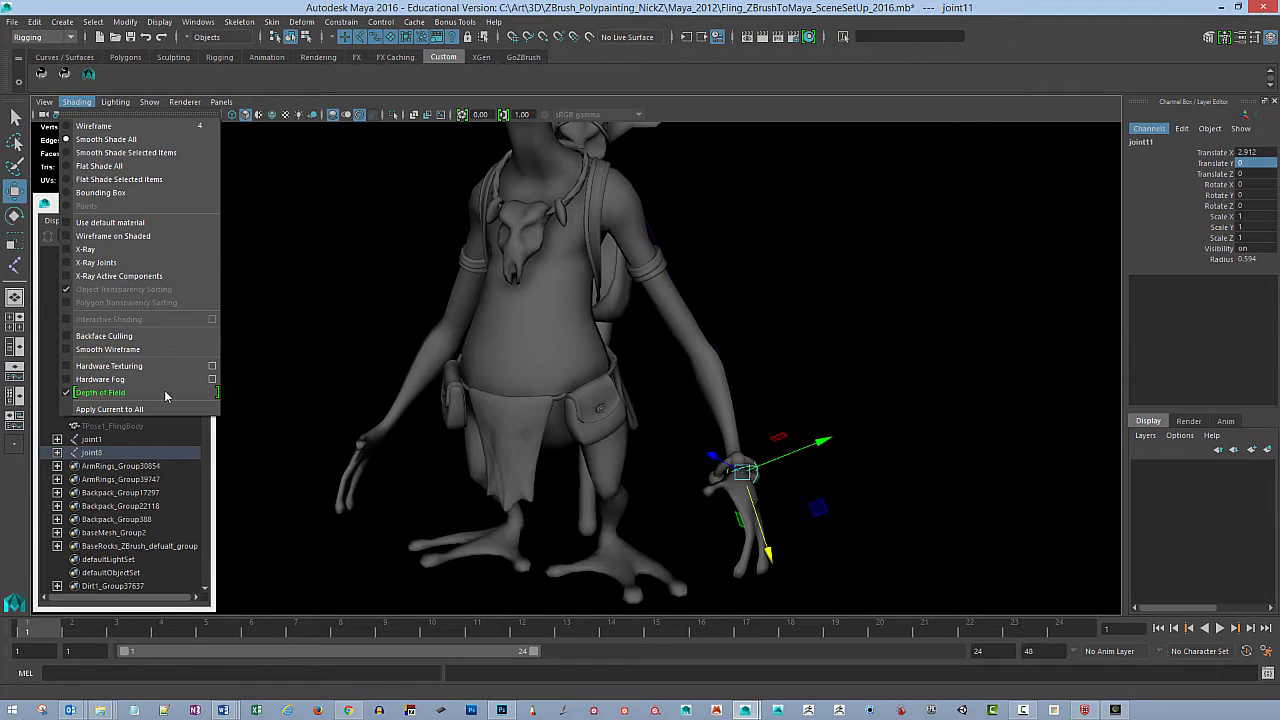
left_click(156, 274)
mouse_move(903, 400)
left_mouse_down("alt")
mouse_move(783, 309)
mouse_move(823, 352)
left_mouse_up("alt")
right_click_drag(823, 352, 848, 354, "alt")
left_click_drag(848, 354, 815, 338, "alt")
Step: Select the clavicle joint at the root of the arm chain and expand its full joint hierarchy
left_click(620, 279)
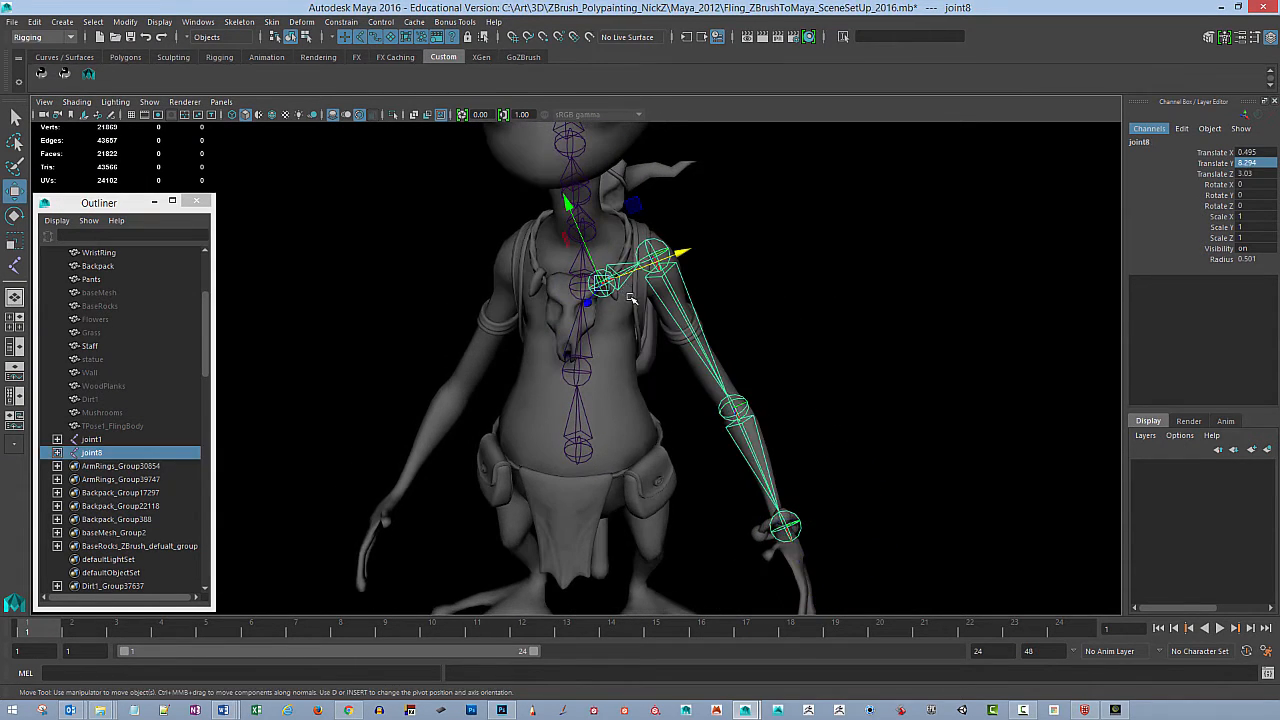
left_click(57, 453, "shift")
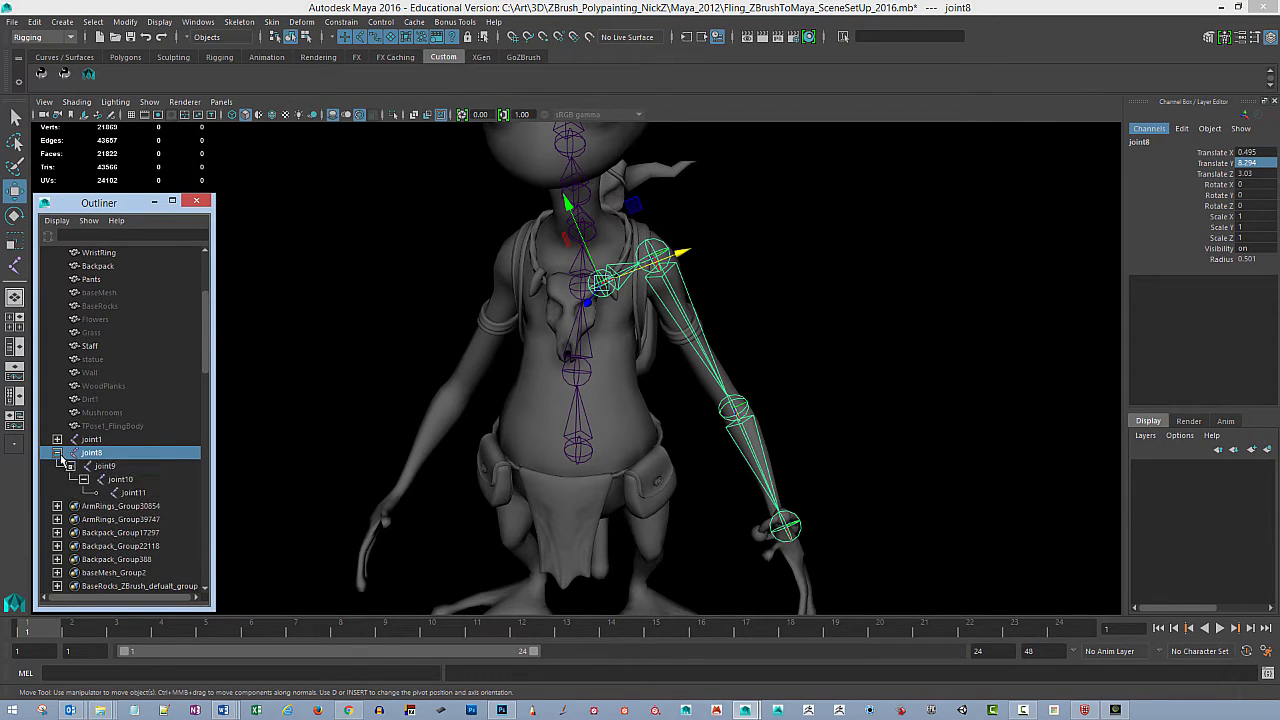
Step: Rename the arm chain's root joint as Clav_L and its child joint at the shoulder as Shoulder_L
double_click(107, 453)
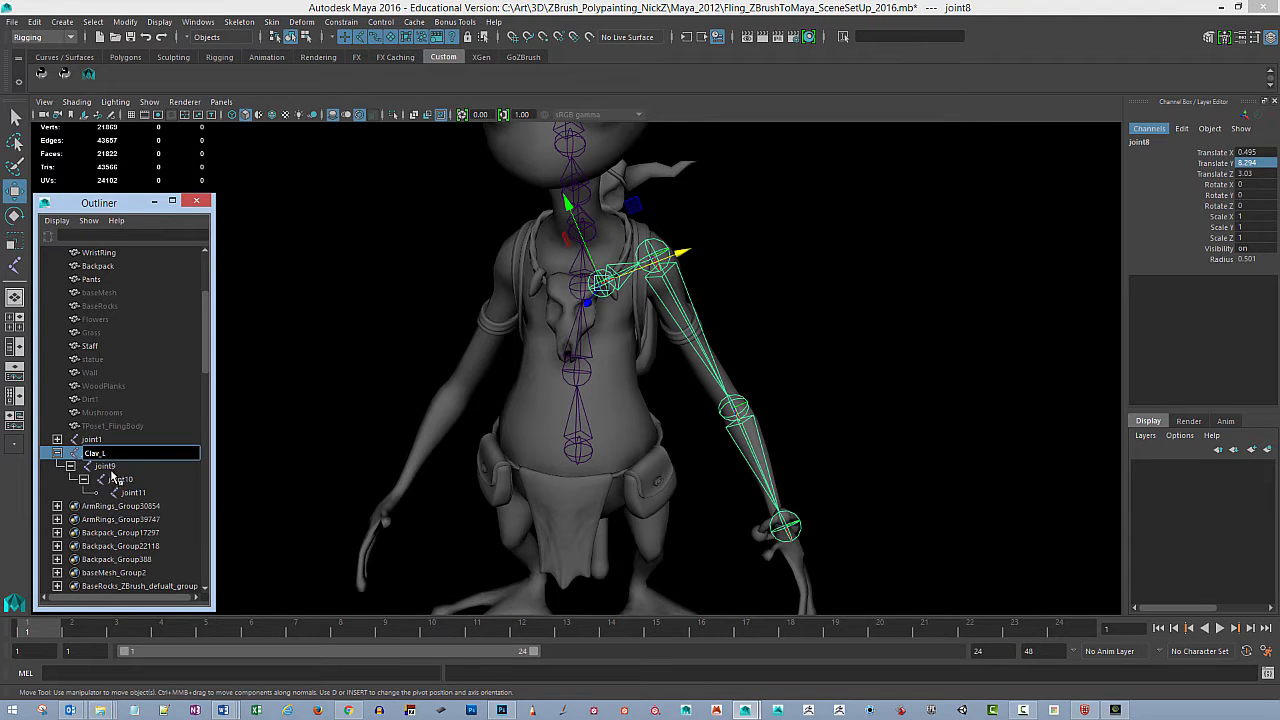
left_click(106, 466)
double_click(108, 466)
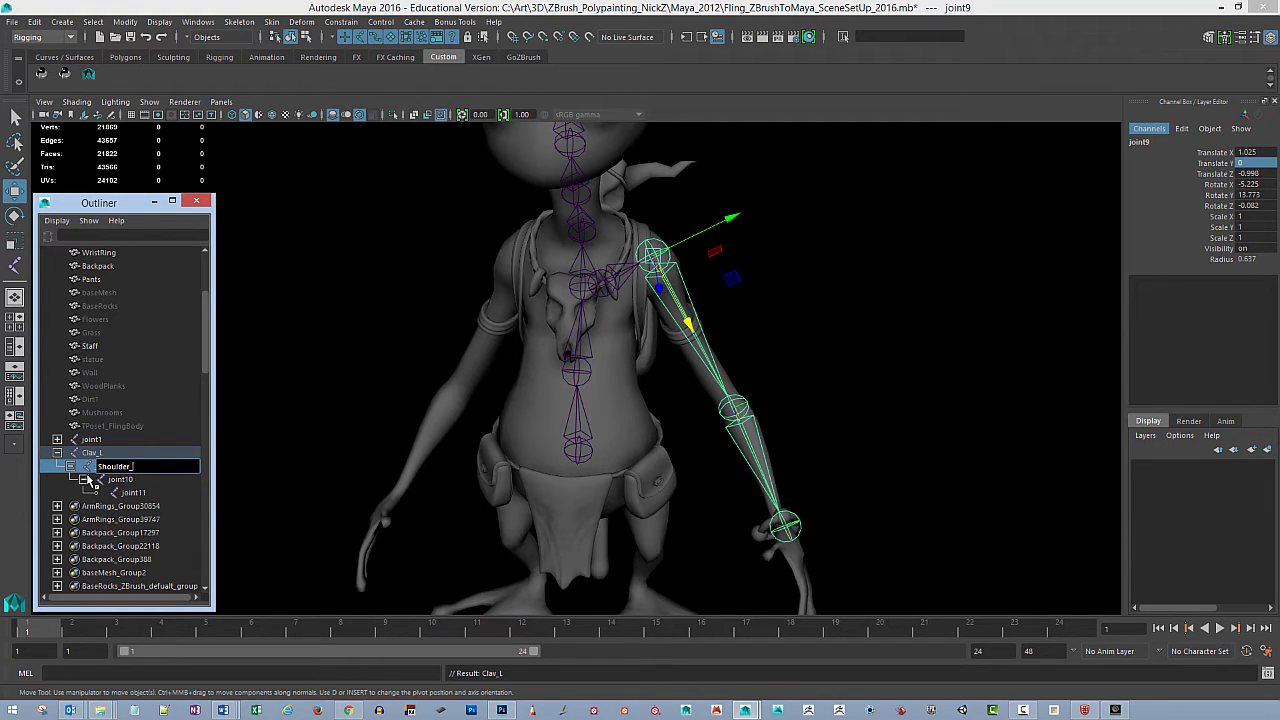
type("Shoulder_L")
key("Return")
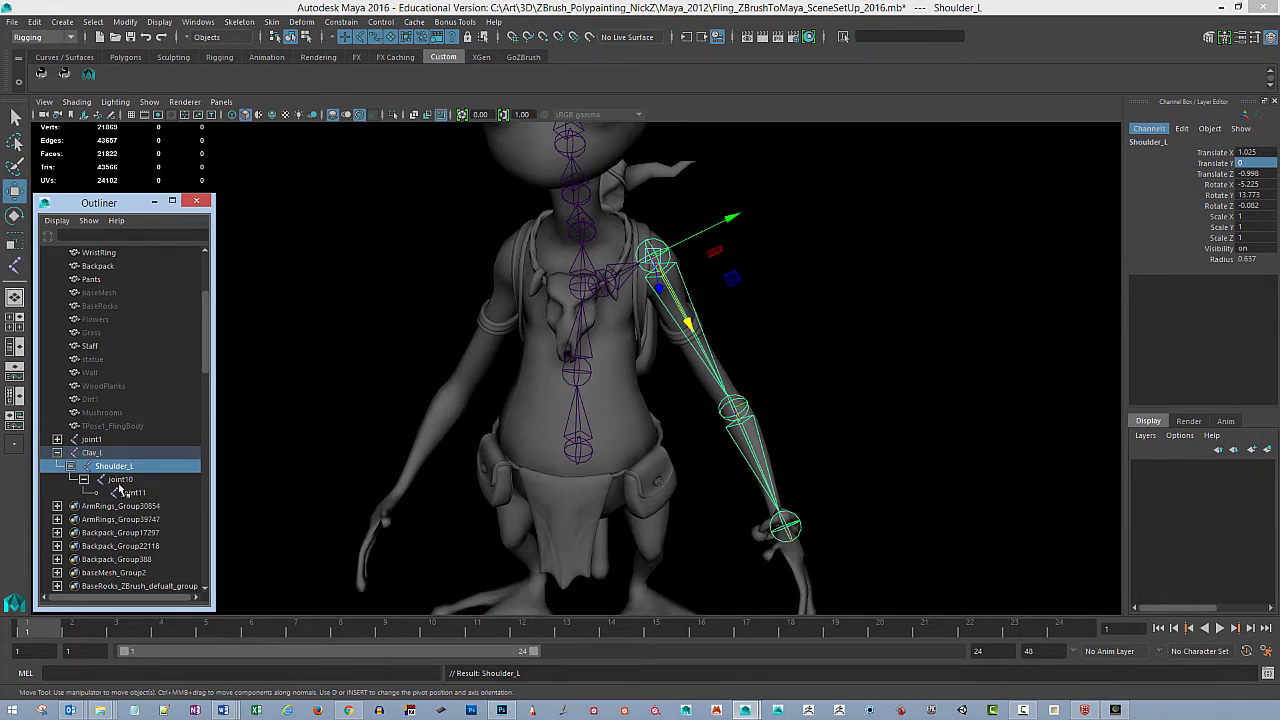
Step: Rename the elbow joint as Elbow_L and the wrist joint as Wrist_L, and clear the selection
left_click(121, 479)
double_click(122, 479)
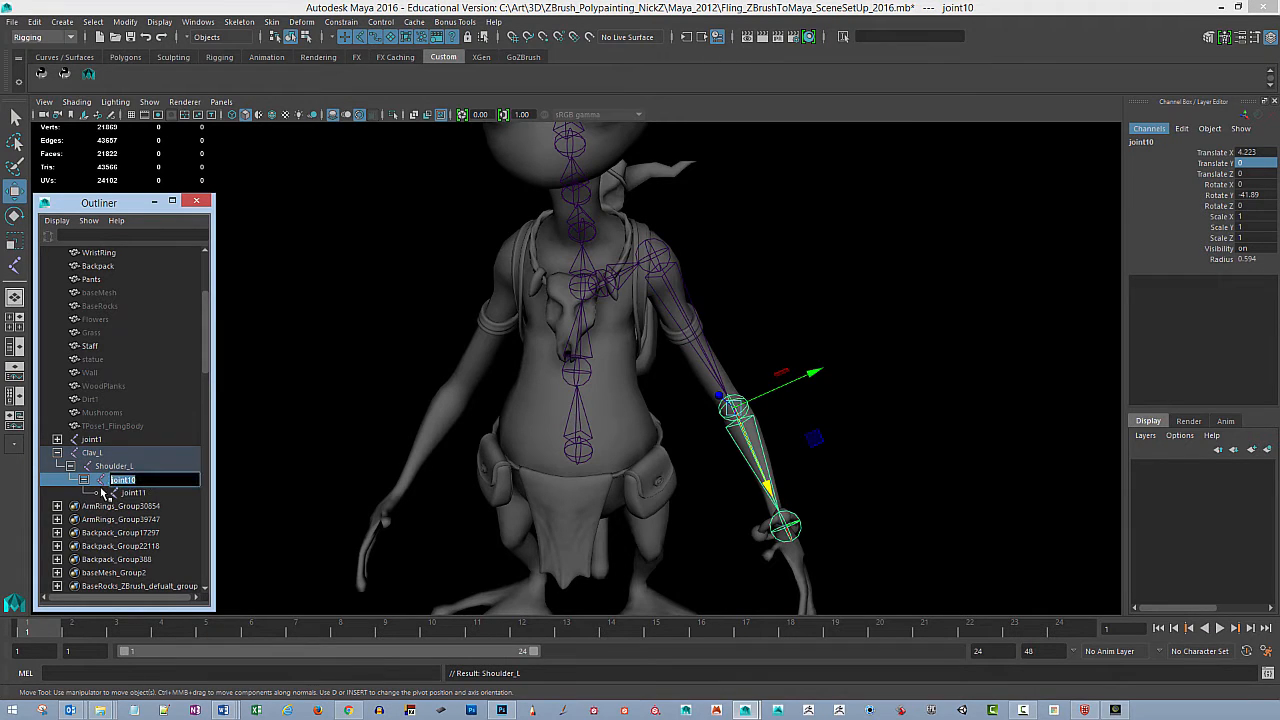
type("Elbow_L")
key("Return")
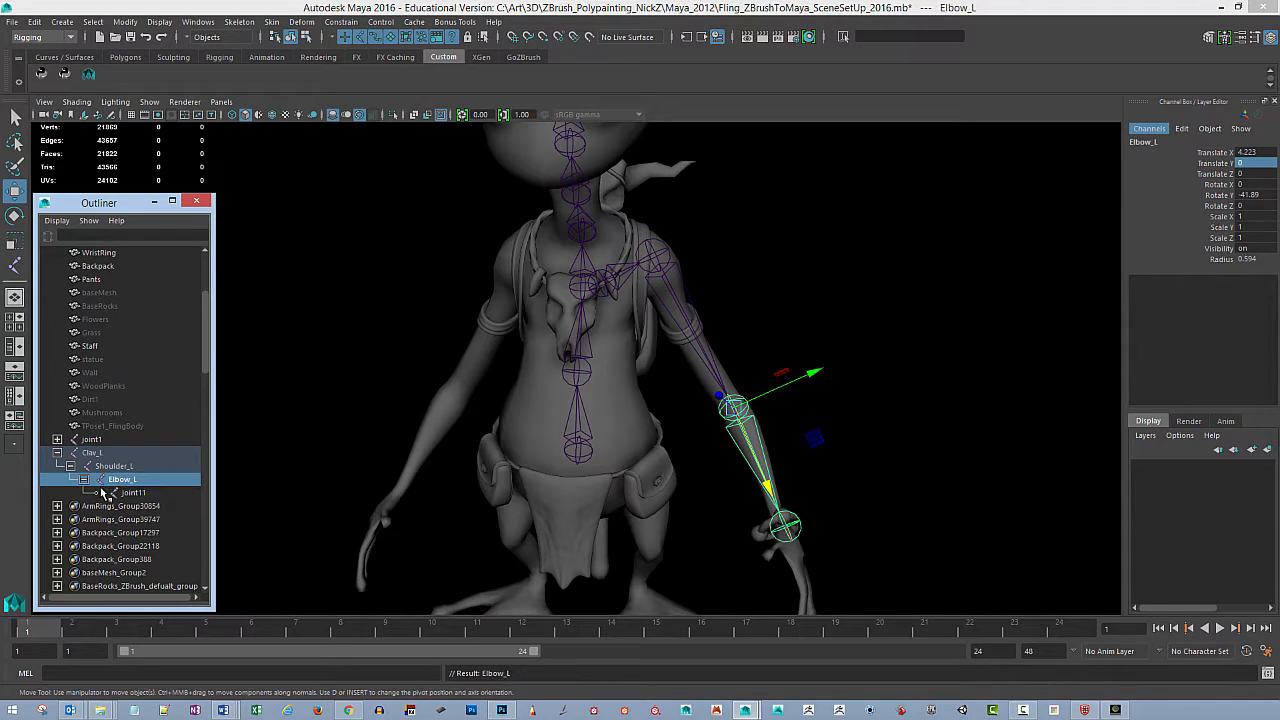
left_click(136, 492)
double_click(140, 493)
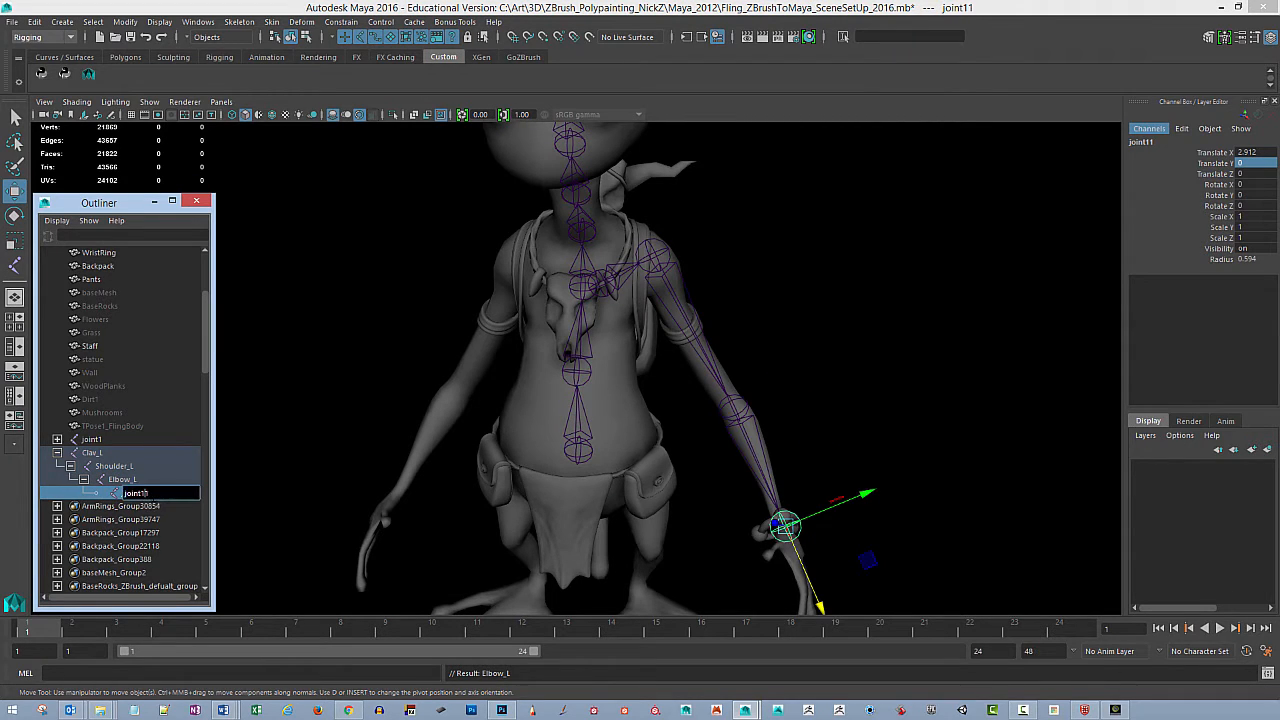
type("Wrist_L")
key("Return")
left_click(830, 352)
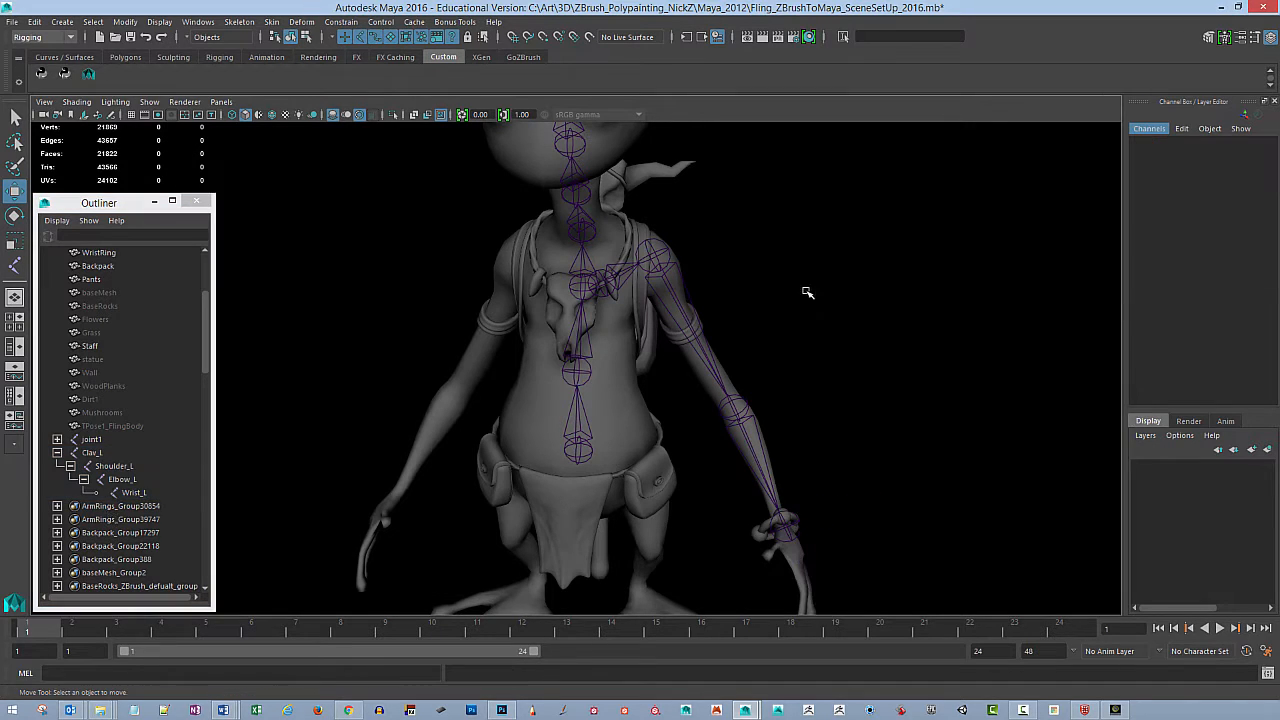
Step: Select the root joint of the spine at the pelvis and expand its full joint hierarchy
left_click_drag(806, 291, 680, 315, "alt")
scroll(801, 254, "up", 2)
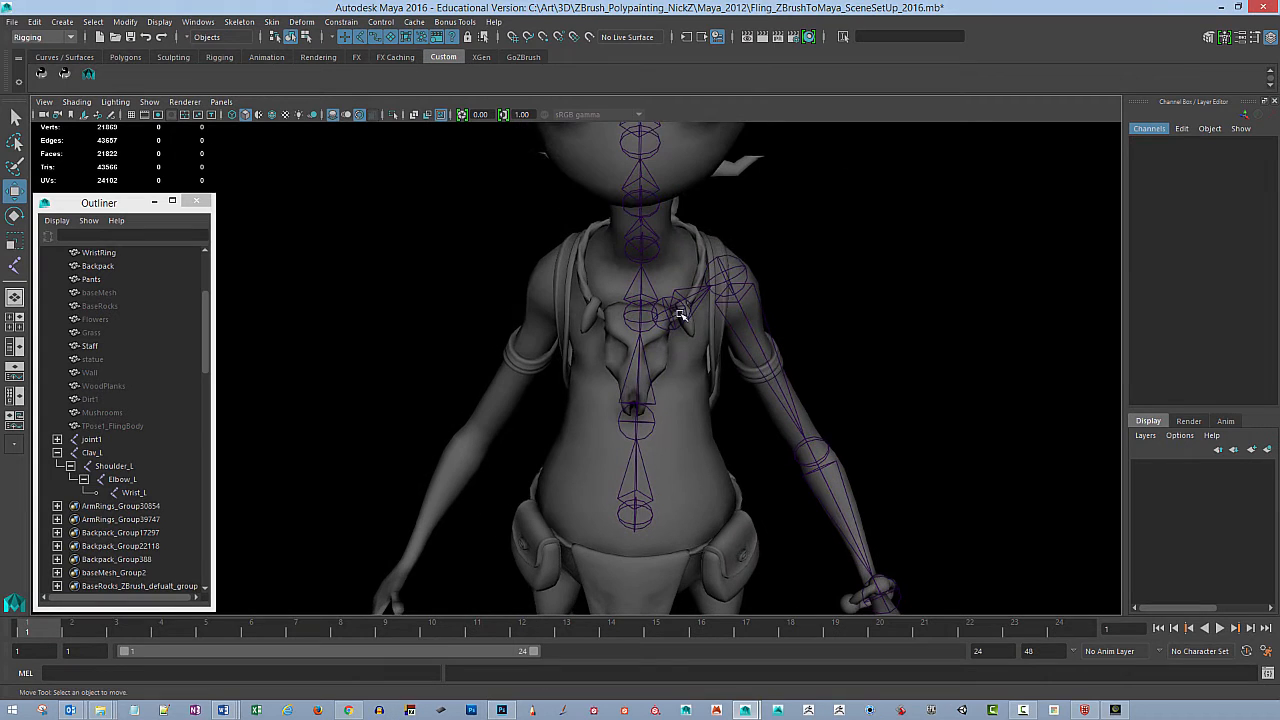
left_click(680, 316)
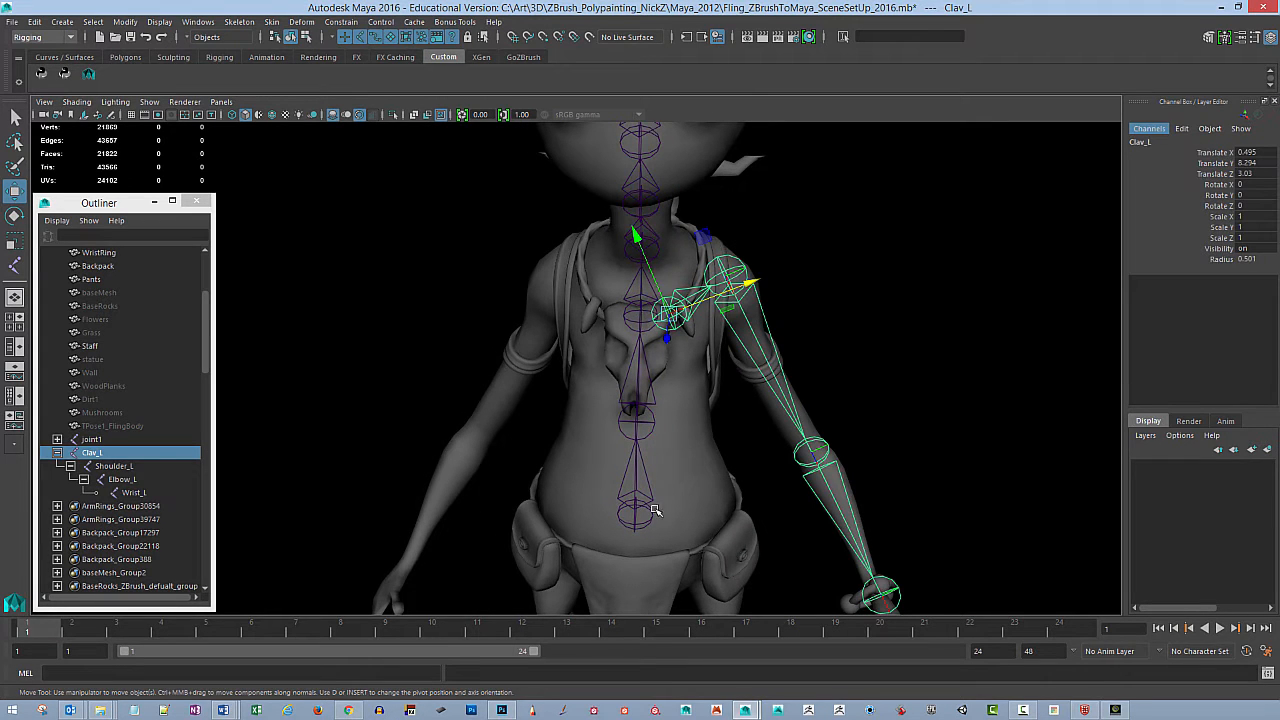
left_click_drag(651, 359, 550, 484, "alt")
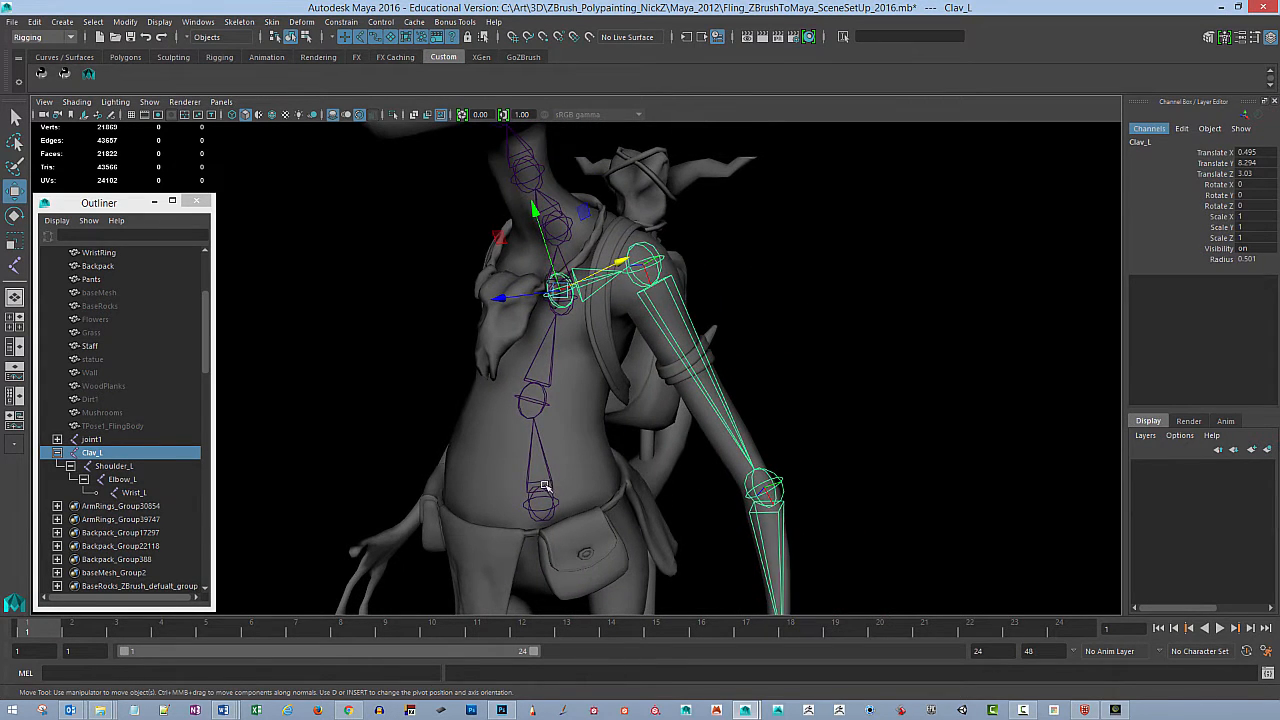
left_click(549, 473)
left_click(57, 440)
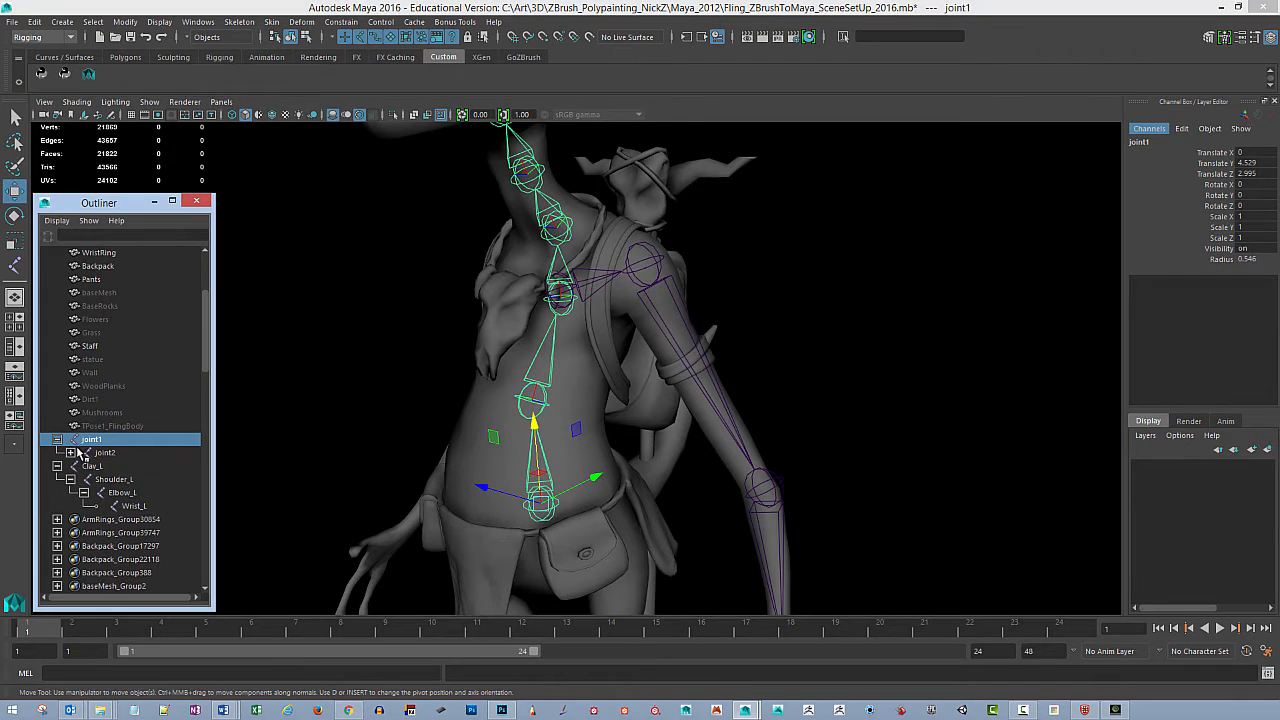
left_click(70, 452, "shift")
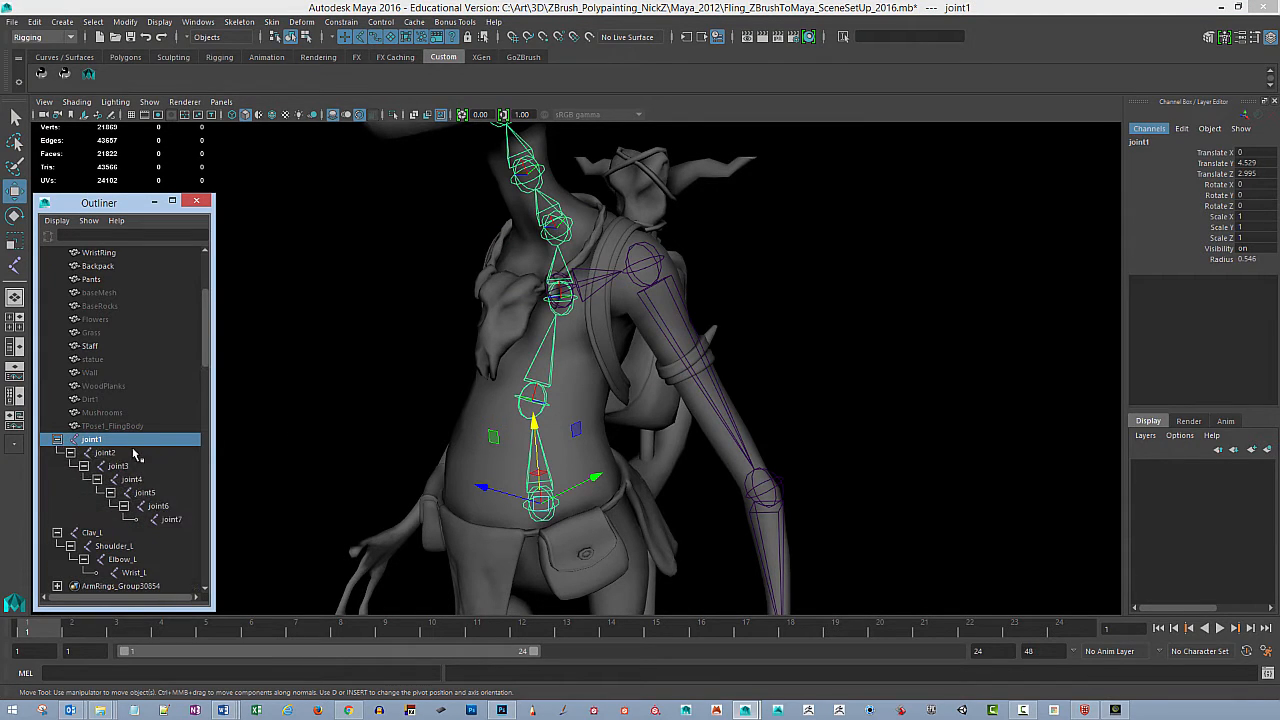
Step: Rename the spine chain's root joint as Body_Root
double_click(93, 441)
type("Bp")
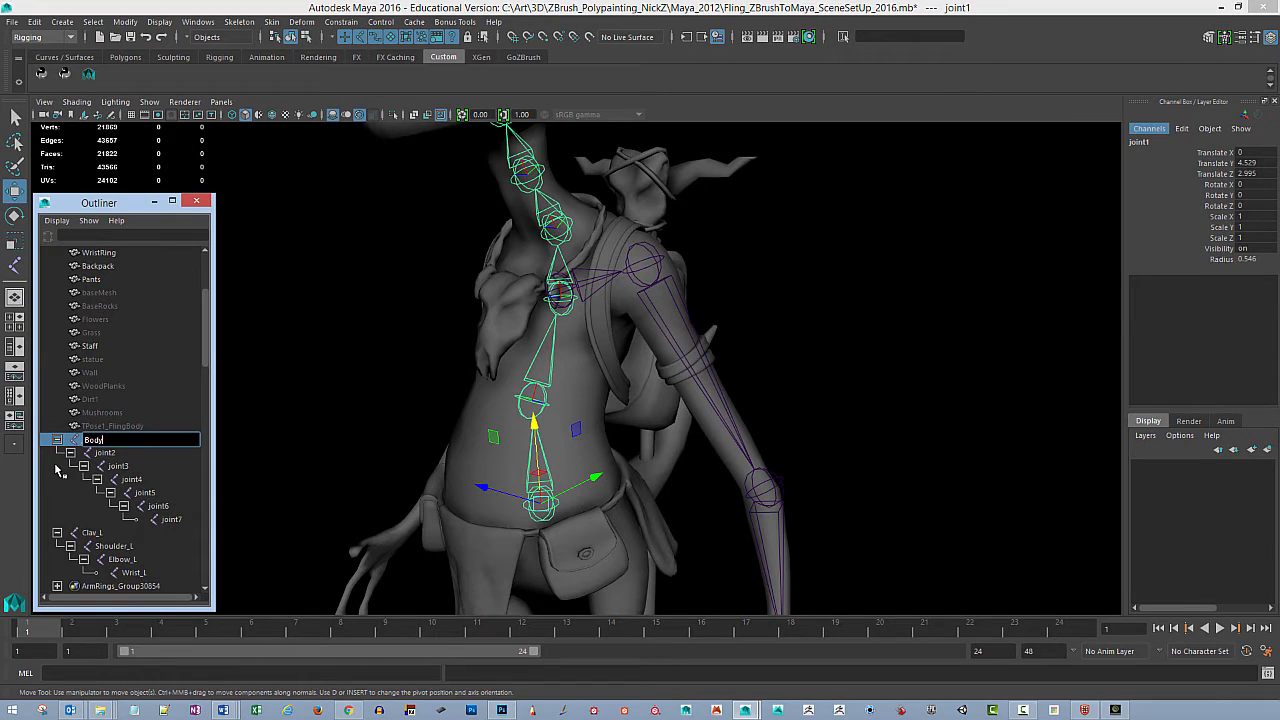
type("dy_Root")
key("Return")
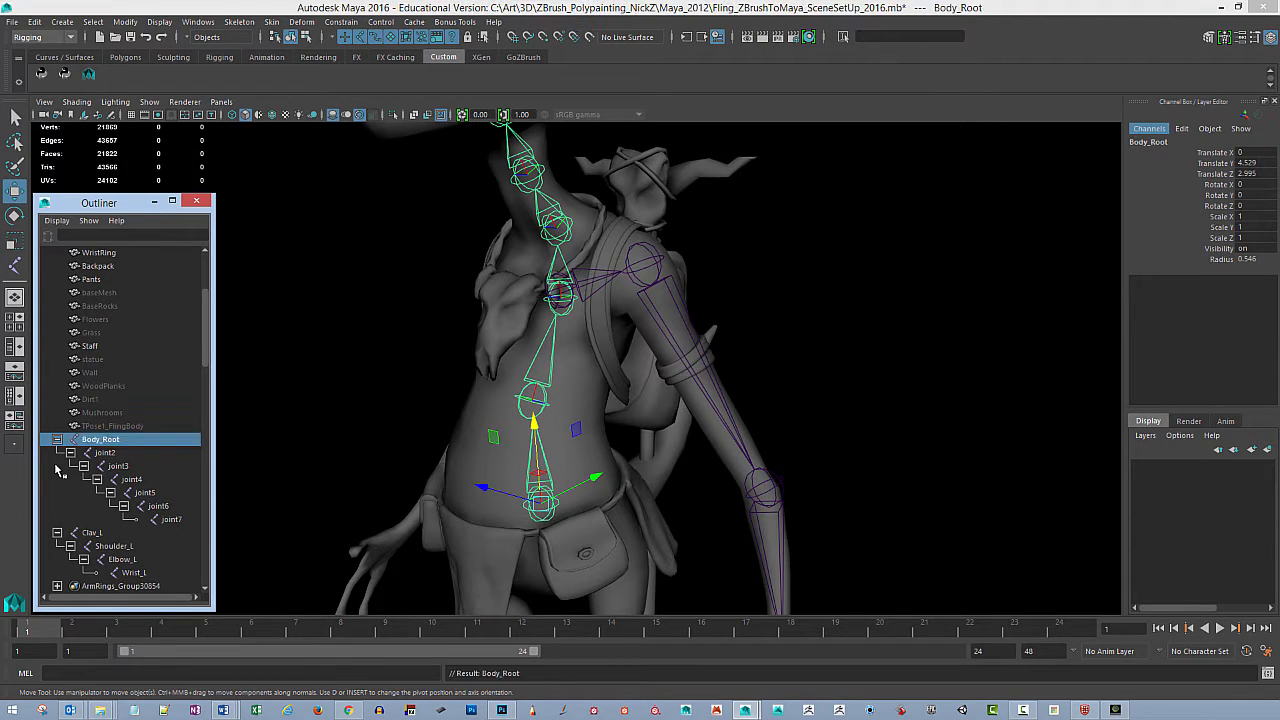
Step: Rename the first two joints above Body_Root as Spine_001 and Spine_002
left_click(106, 453)
double_click(112, 453)
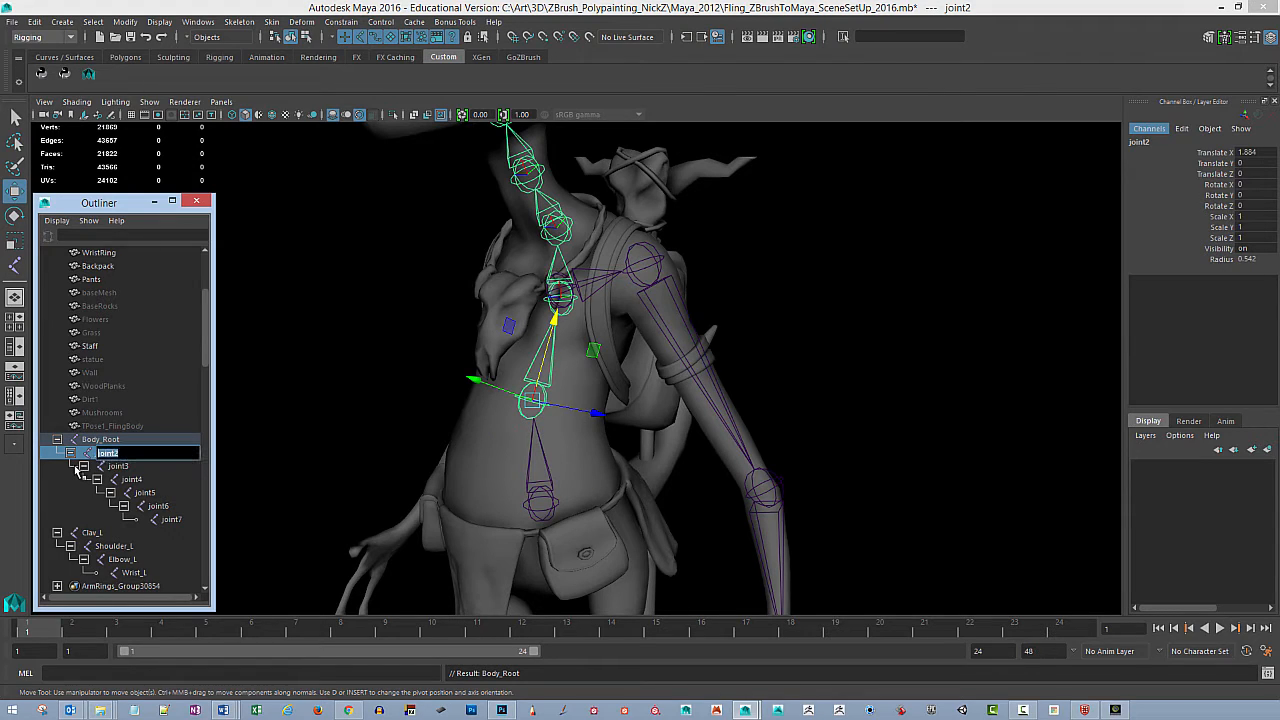
type("Spine_001")
key("Return")
double_click(122, 466)
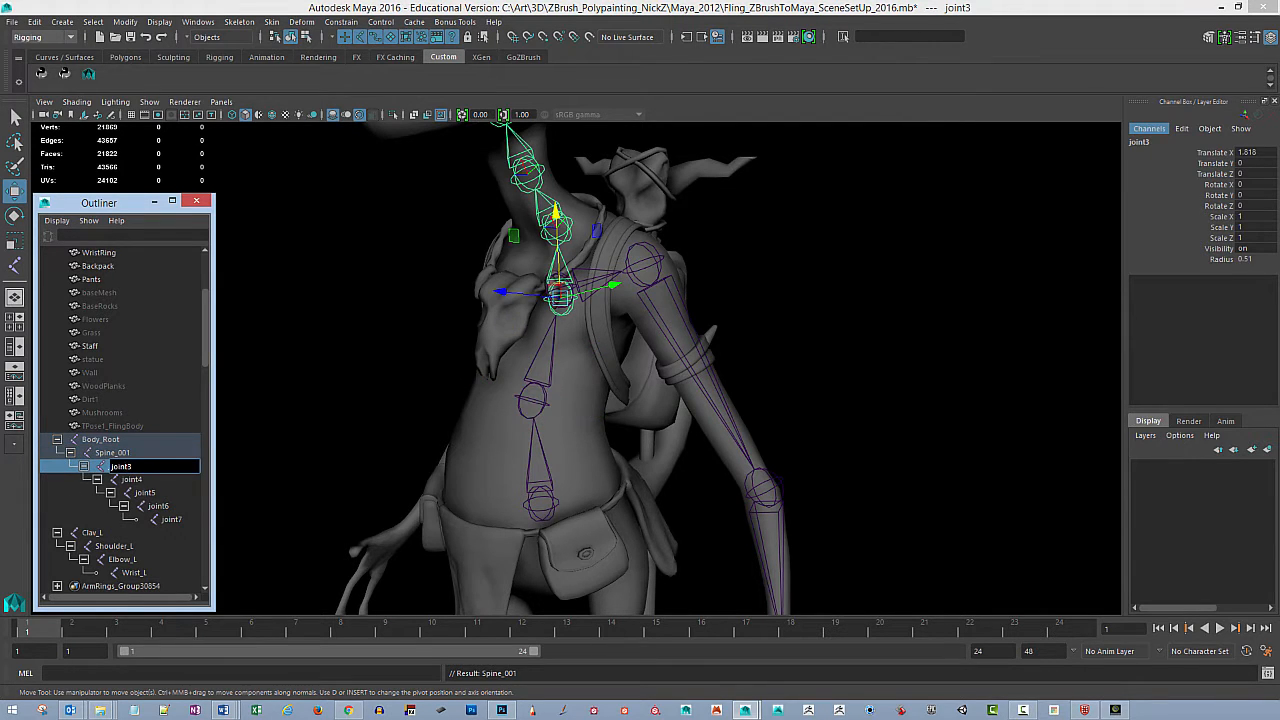
type("Spine_002")
key("Return")
Step: Rename the child joint of Spine_002 at the base of the neck as Spine_003
double_click(132, 479)
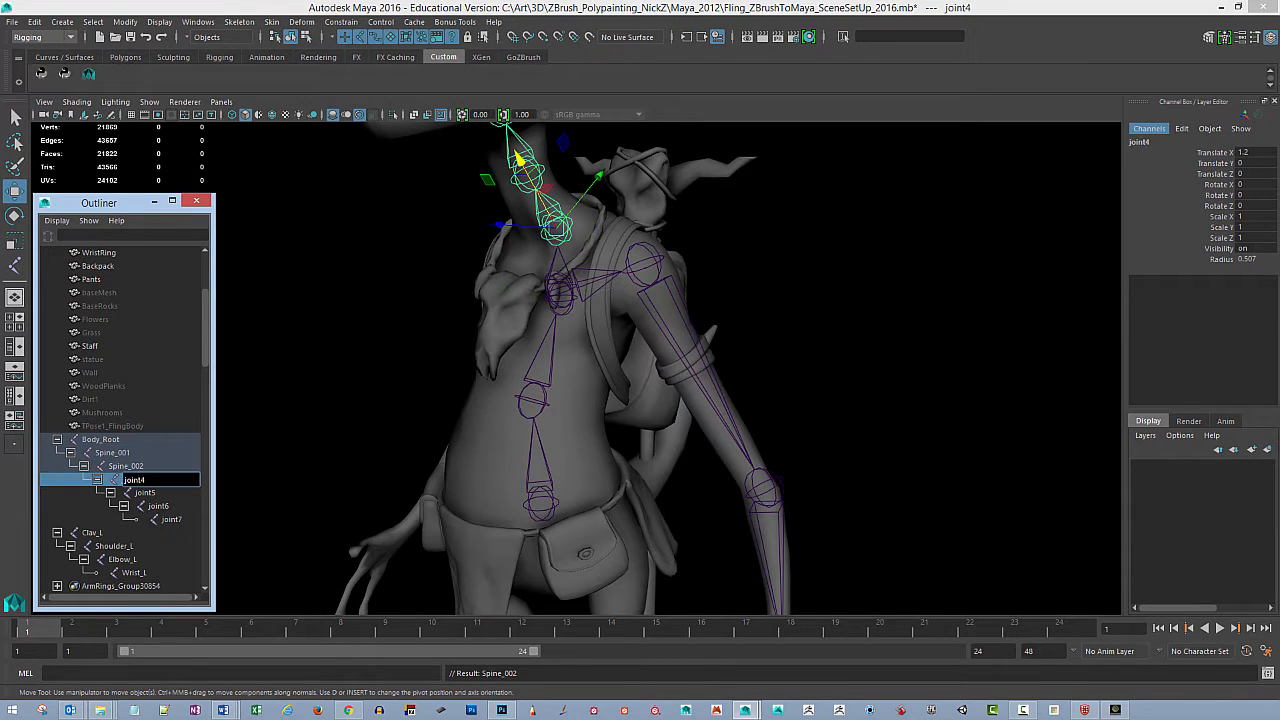
double_click(107, 492)
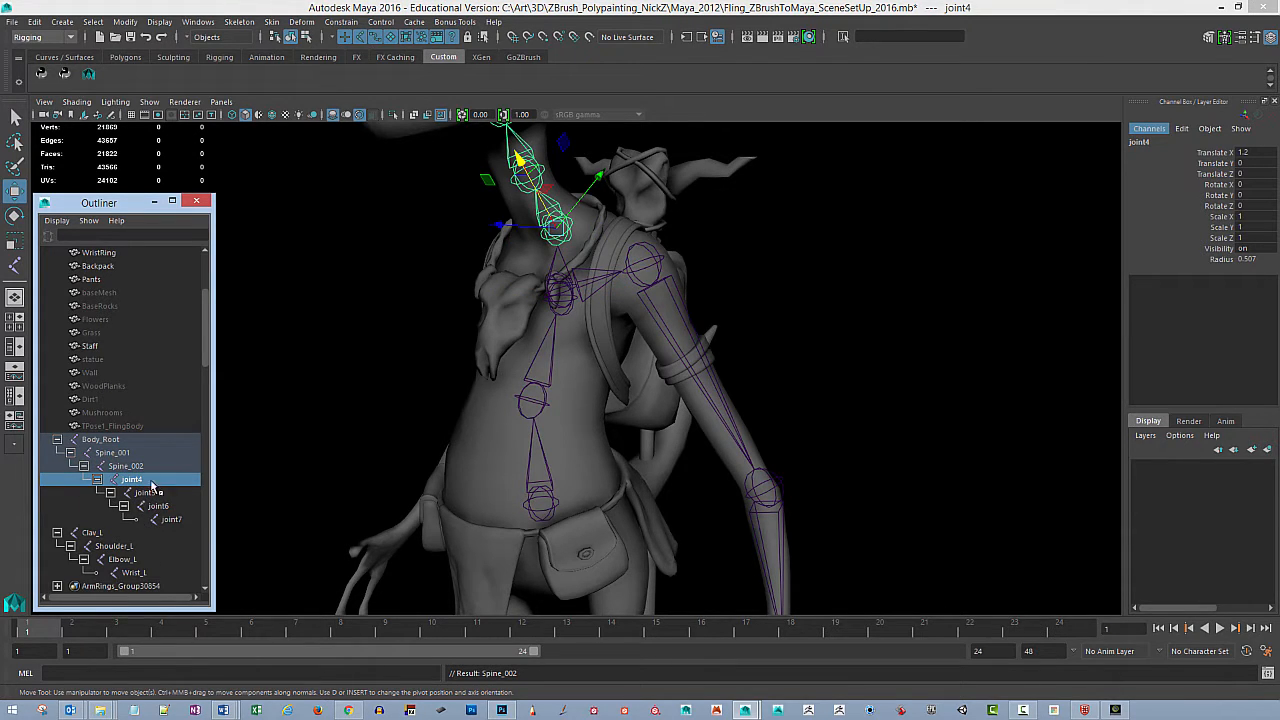
double_click(151, 480)
type("Spine_00")
left_click(138, 504)
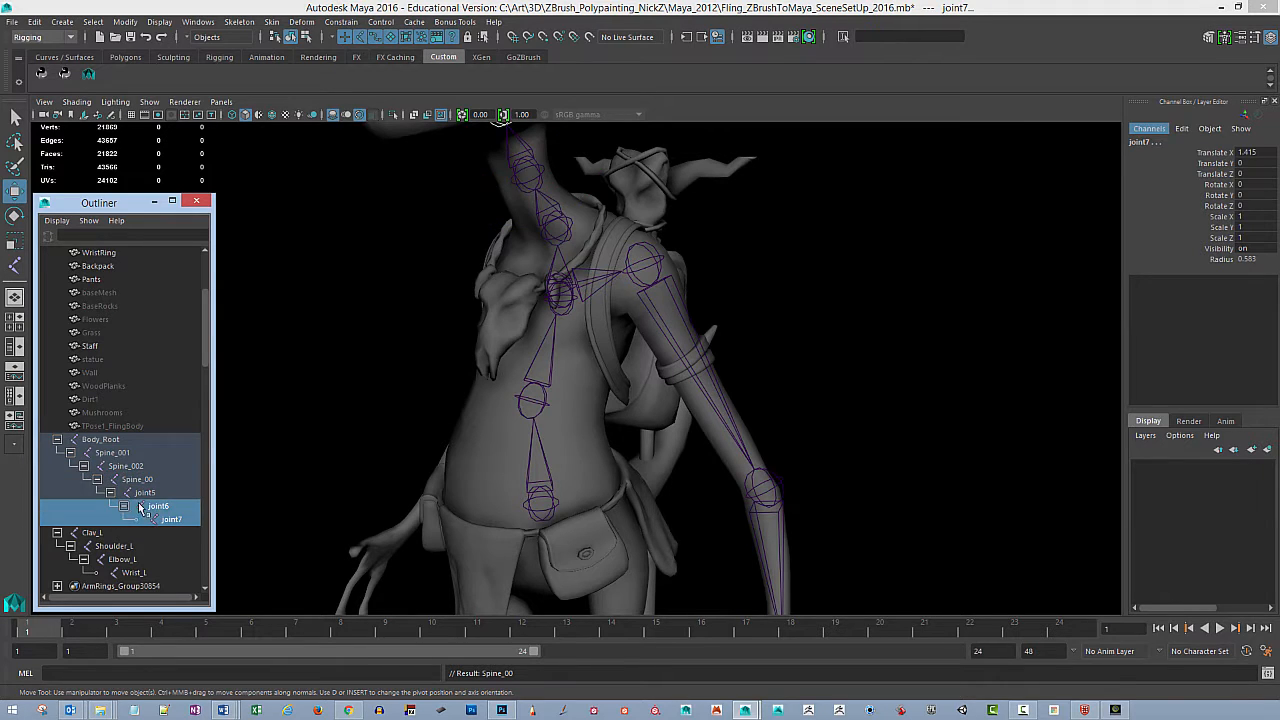
double_click(148, 480)
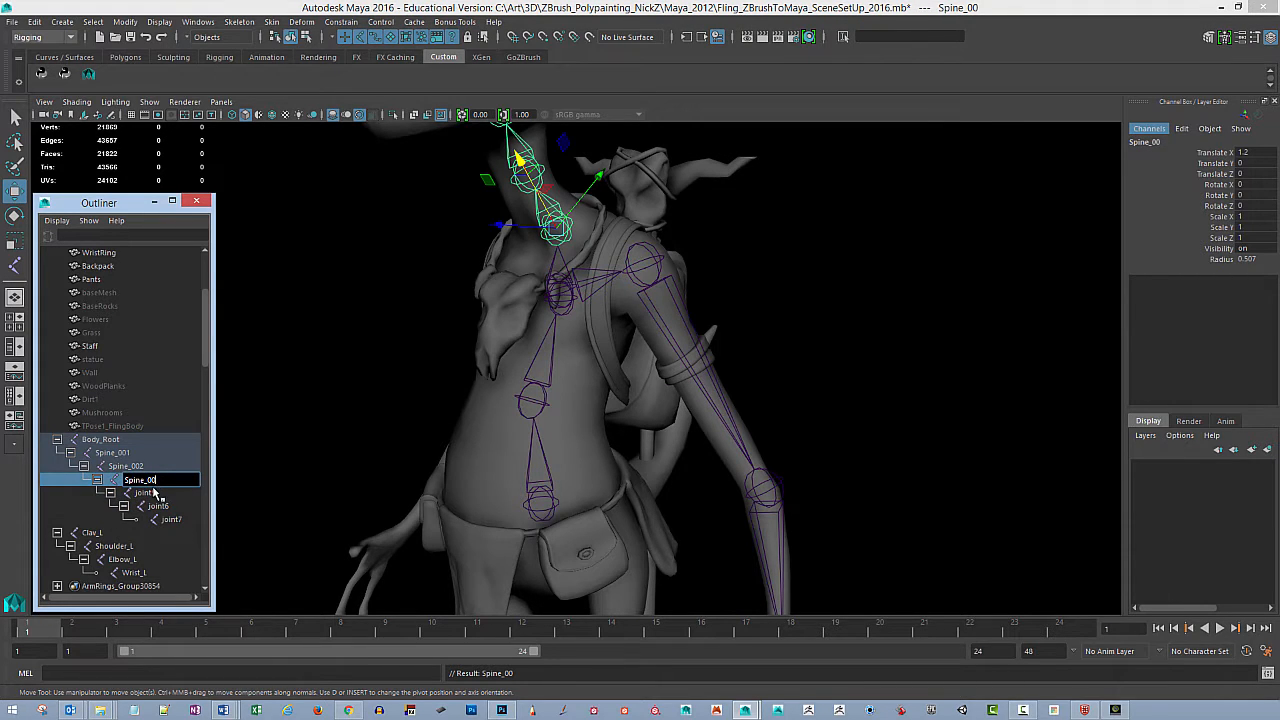
type("3")
key("Return")
Step: Rename the child joint of Spine_003 in the neck as Spine_004
left_click(145, 494)
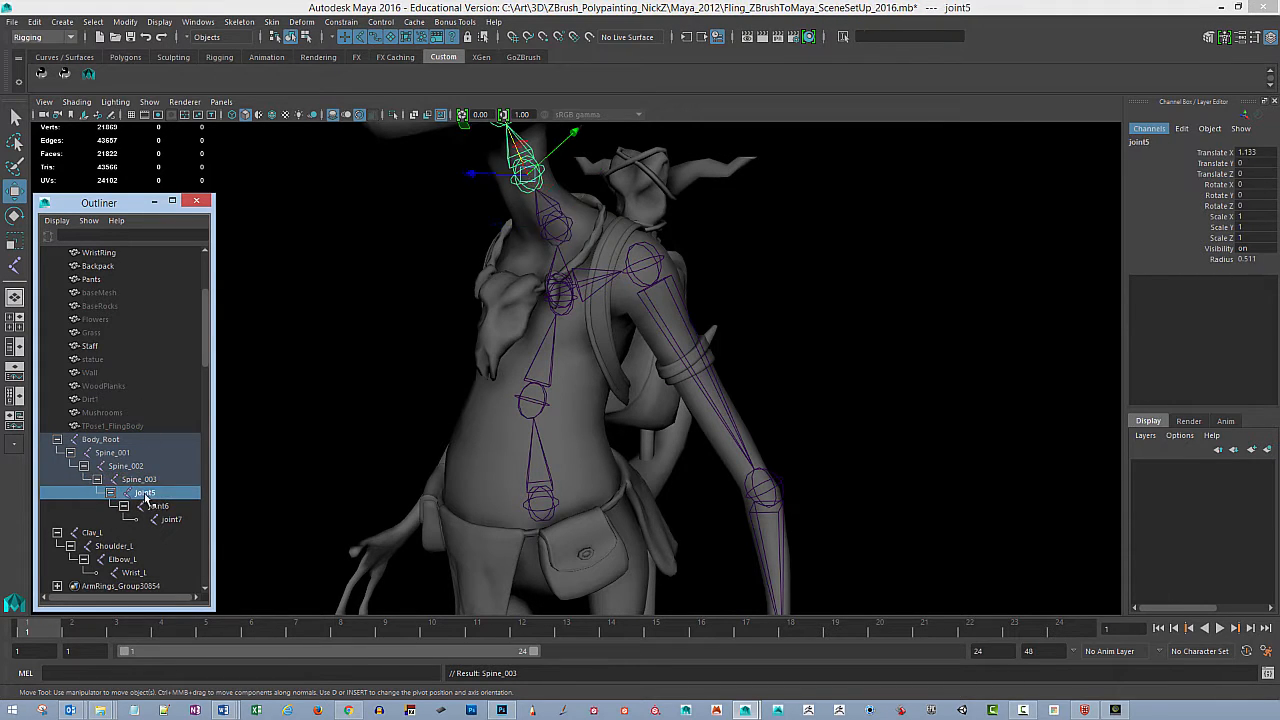
double_click(147, 493)
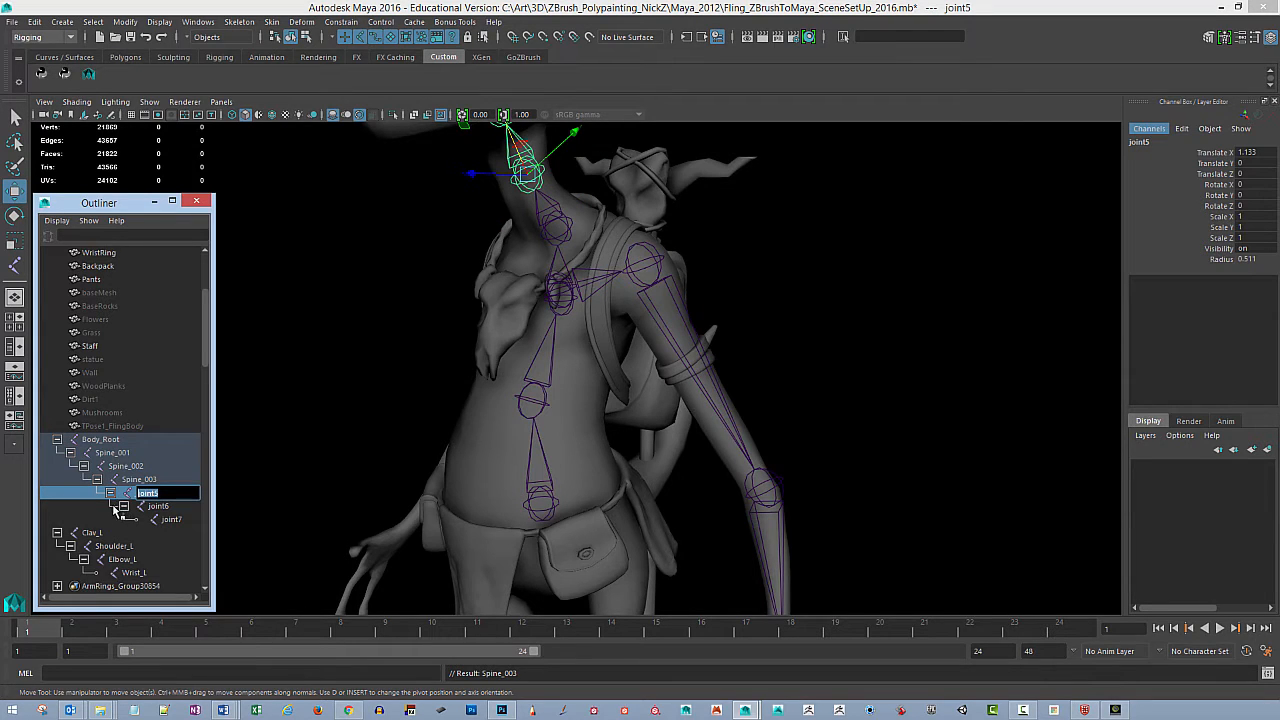
type("Spine_00")
type("4")
key("Return")
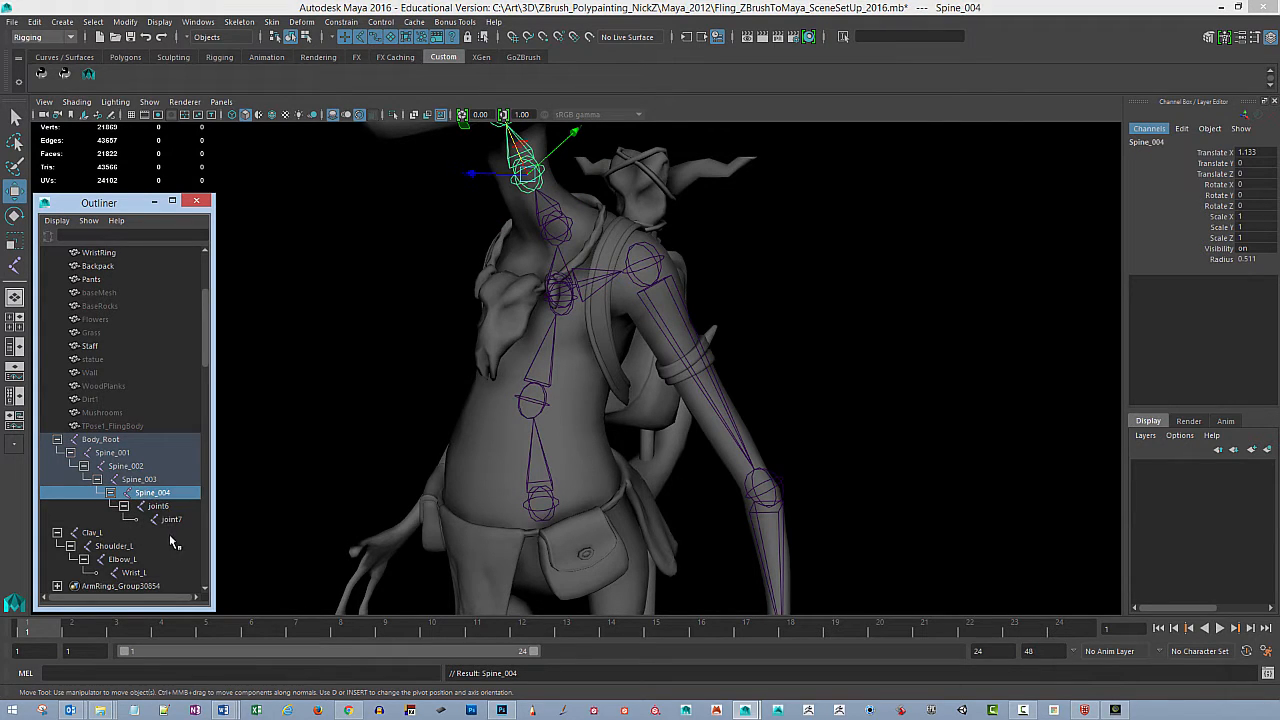
Step: Rename the child joint of Spine_004, where the neck meets the head, as Head_Base
middle_click_drag(243, 355, 251, 475, "alt")
right_click_drag(486, 450, 438, 452, "alt")
left_click(157, 506)
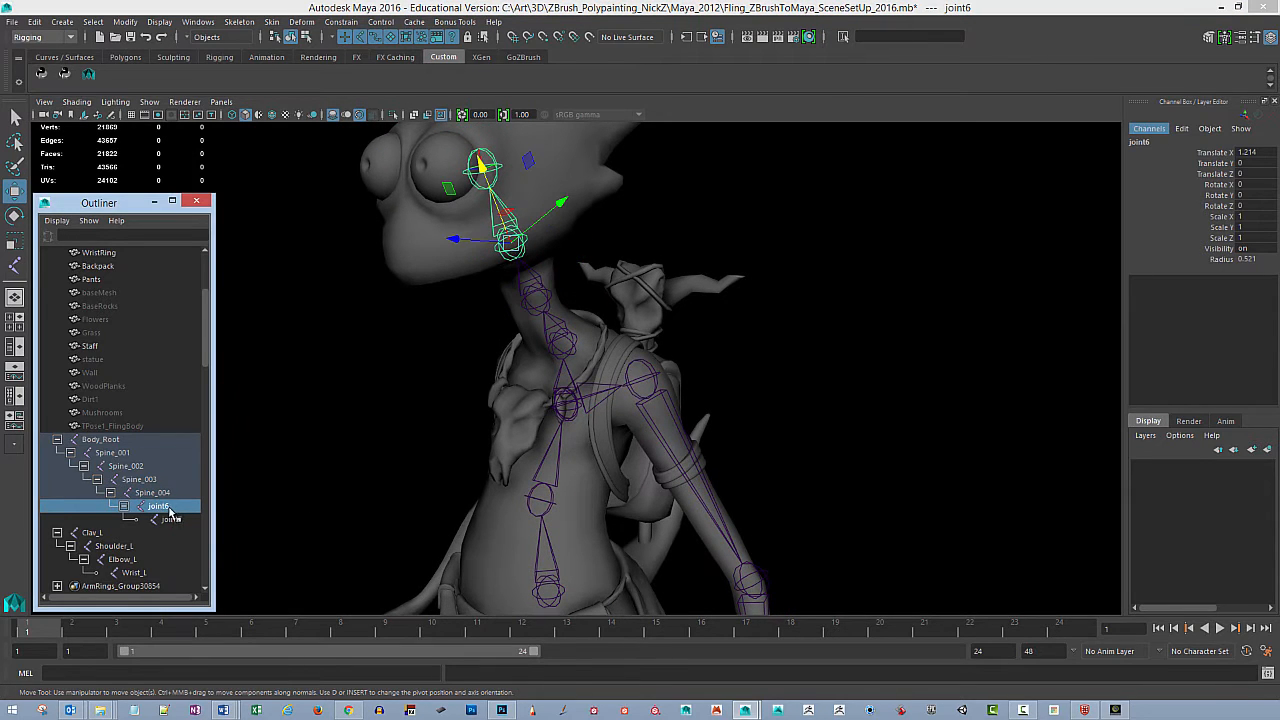
double_click(163, 507)
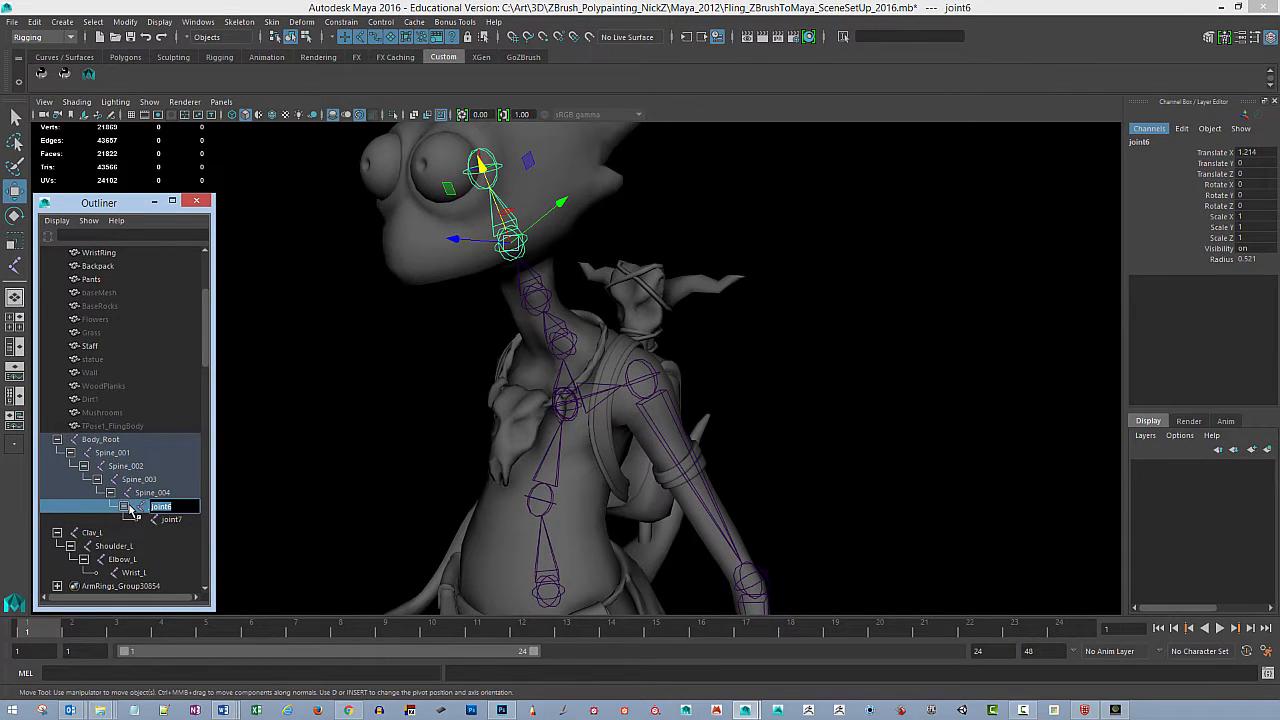
key("Return")
key("e")
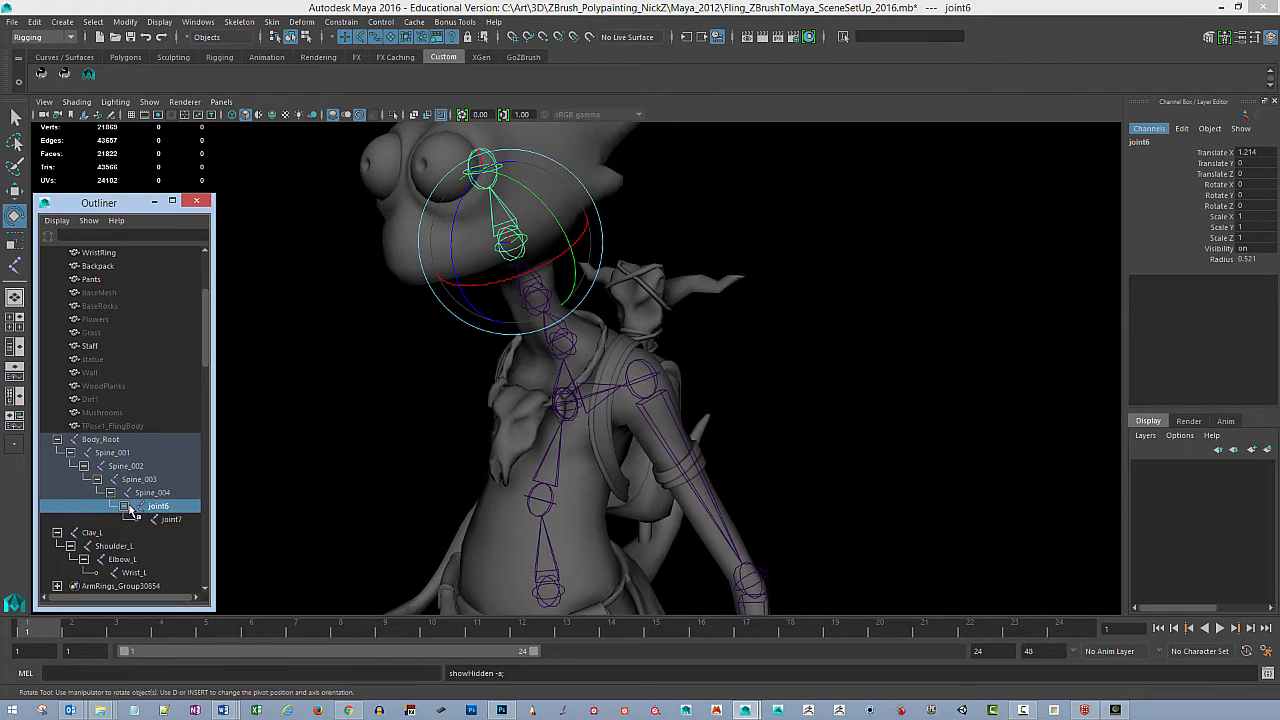
key("s")
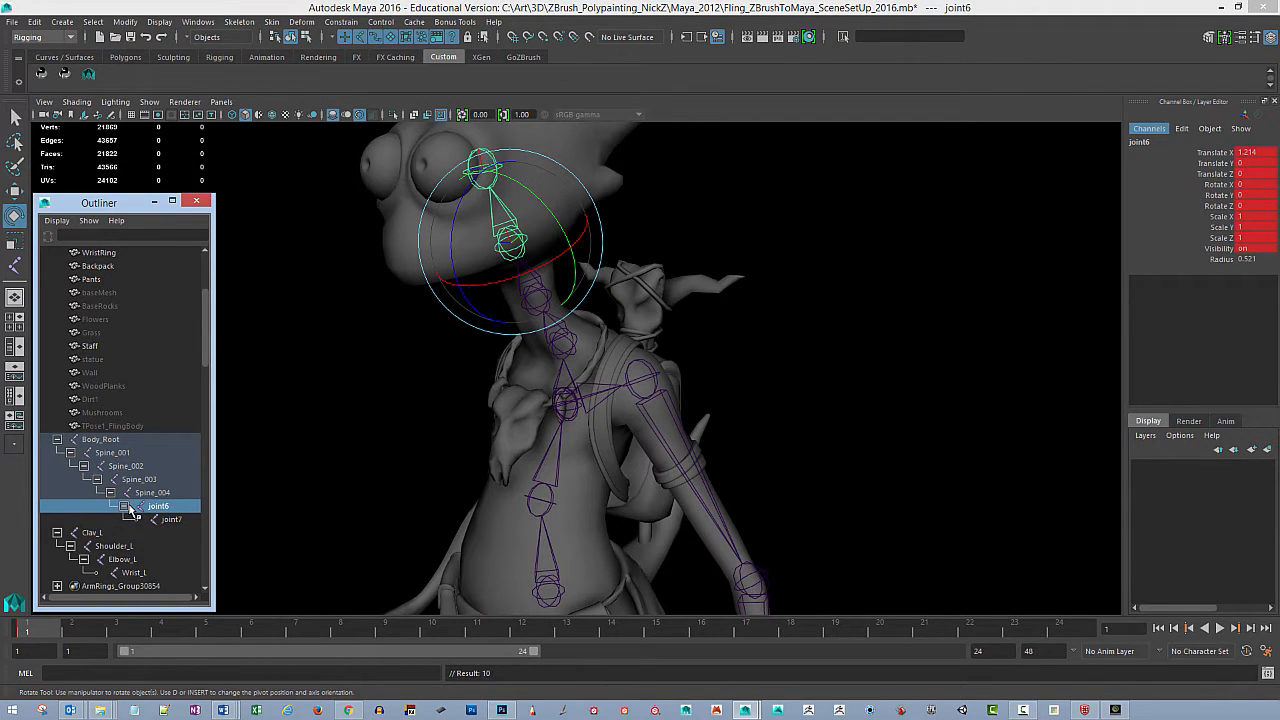
double_click(160, 506)
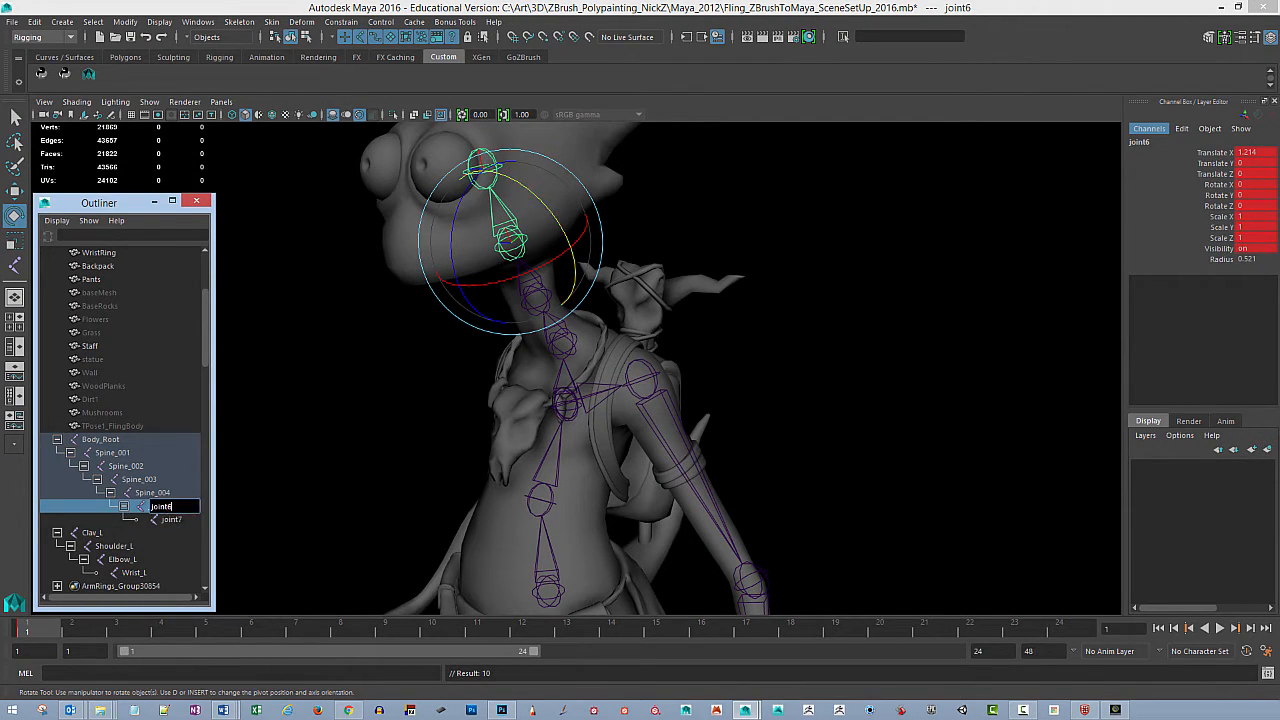
type("Head_Base")
key("Return")
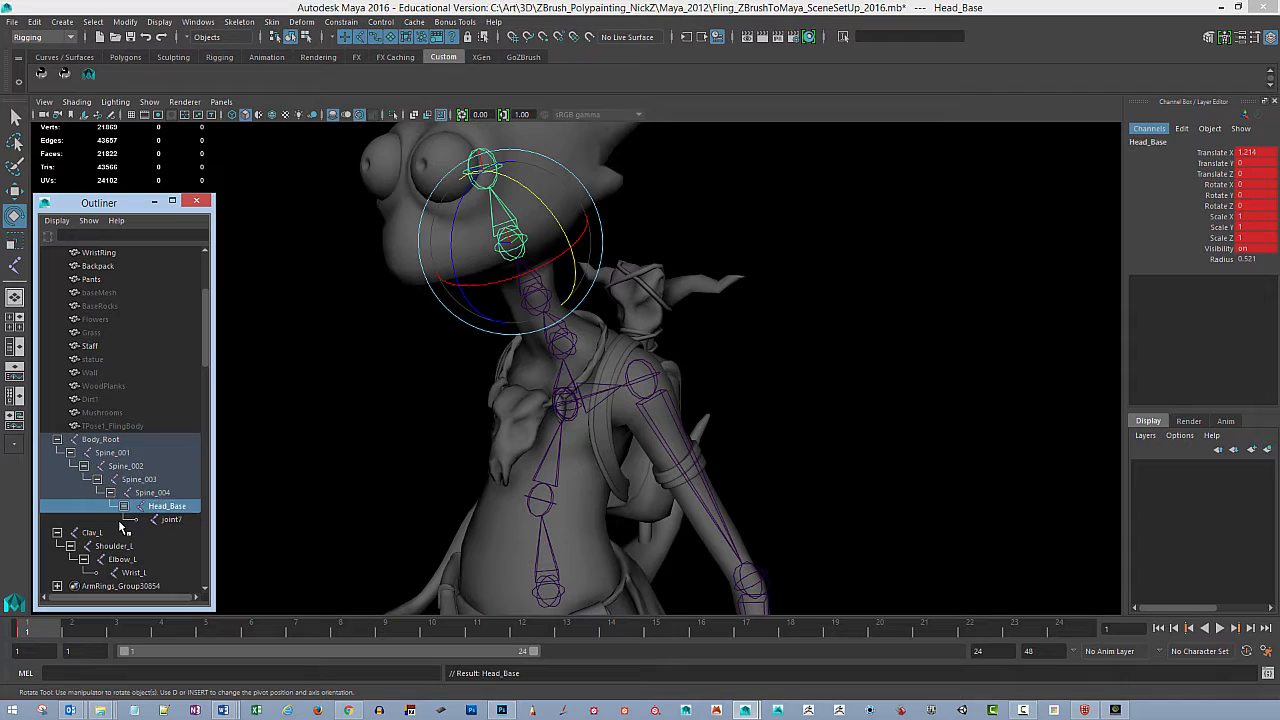
Step: Rename the end joint of the spine chain, inside the head, as Head
double_click(176, 520)
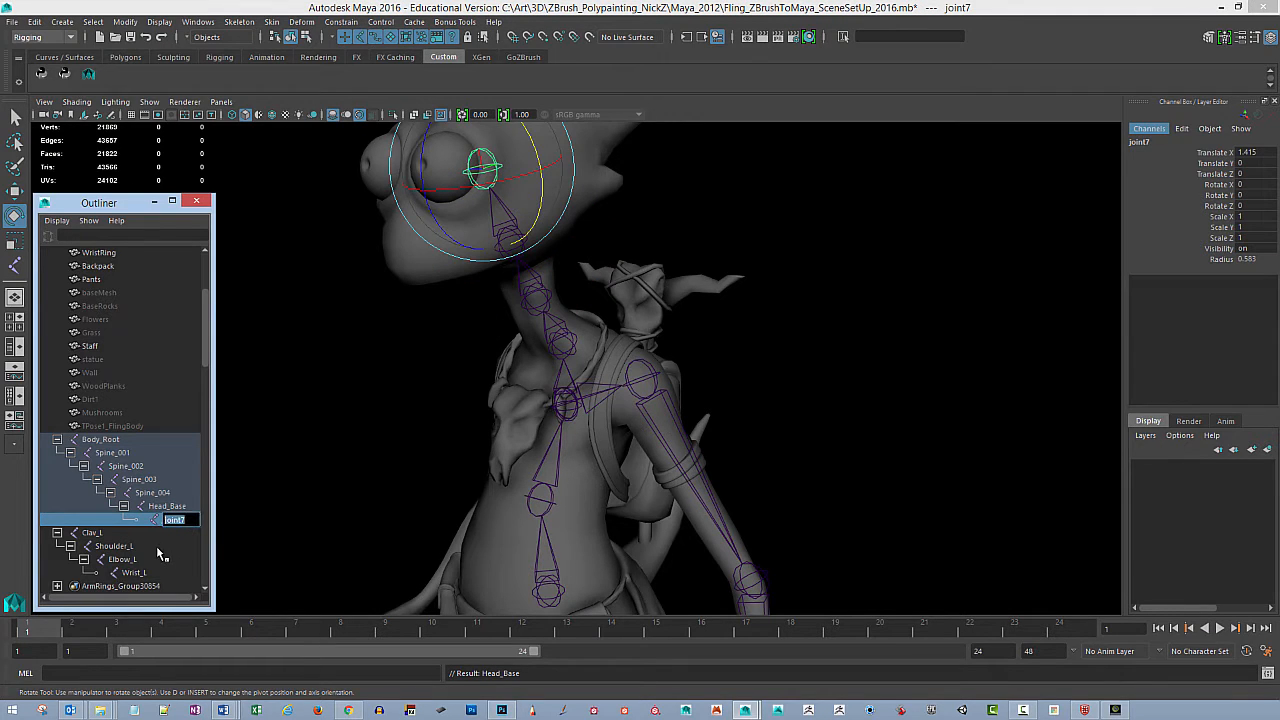
type("Head")
key("Return")
Step: Examine how the left clavicle joint lines up with the chest joint Spine_002 behind the skull necklace
left_click_drag(830, 347, 770, 321, "alt")
right_click_drag(770, 321, 960, 383, "alt")
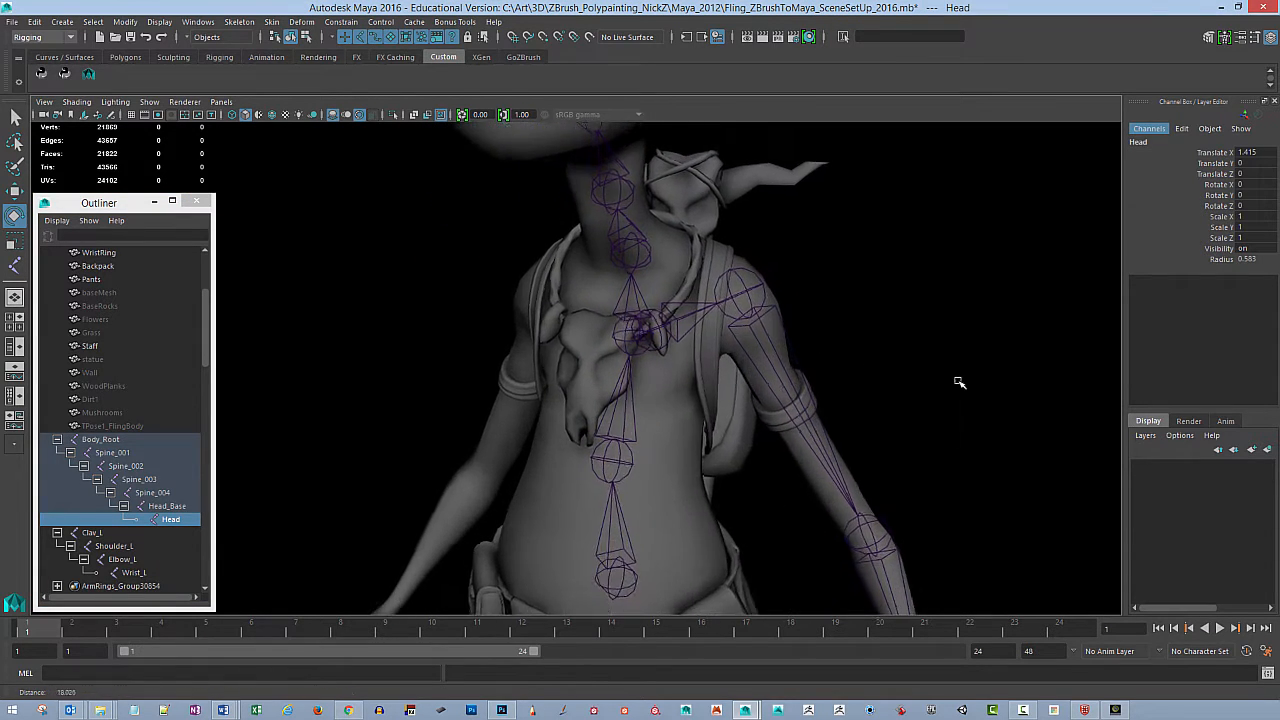
middle_click_drag(940, 335, 860, 395, "alt")
left_click_drag(860, 395, 840, 378, "alt")
right_click_drag(780, 377, 812, 380, "alt")
left_click(632, 400)
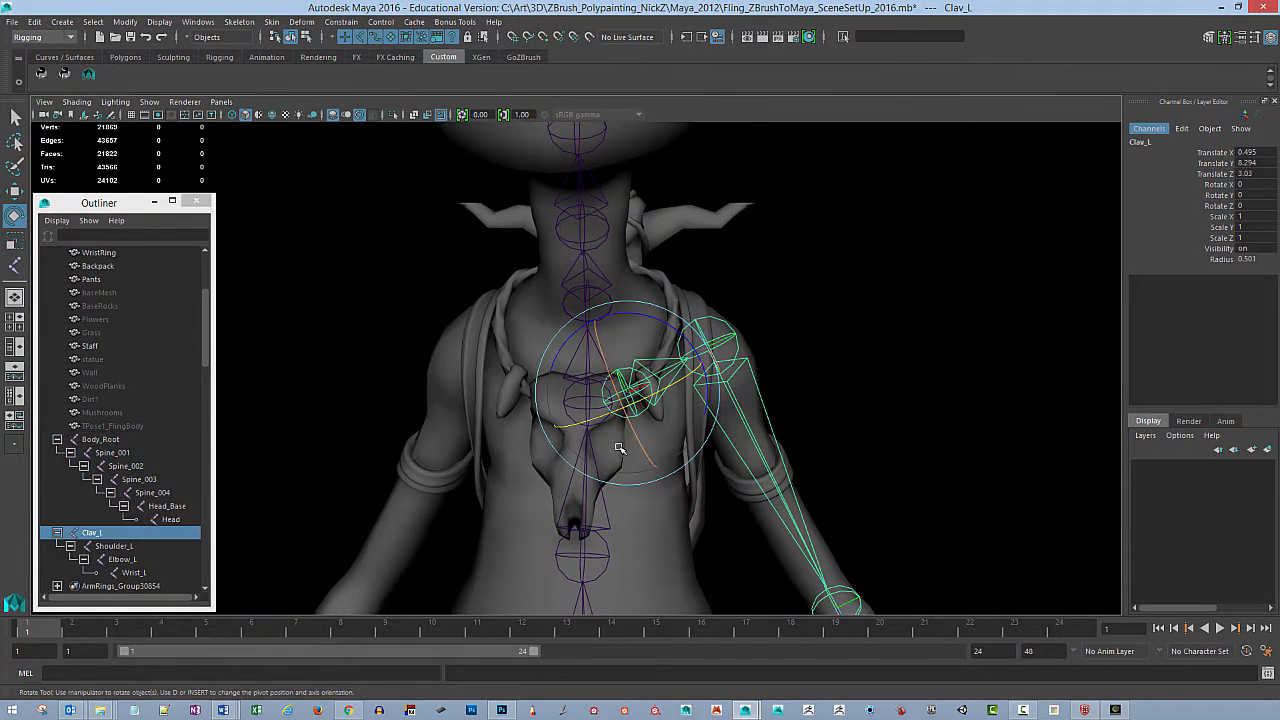
left_click(843, 356)
left_click_drag(843, 356, 803, 351, "alt")
left_click(673, 369)
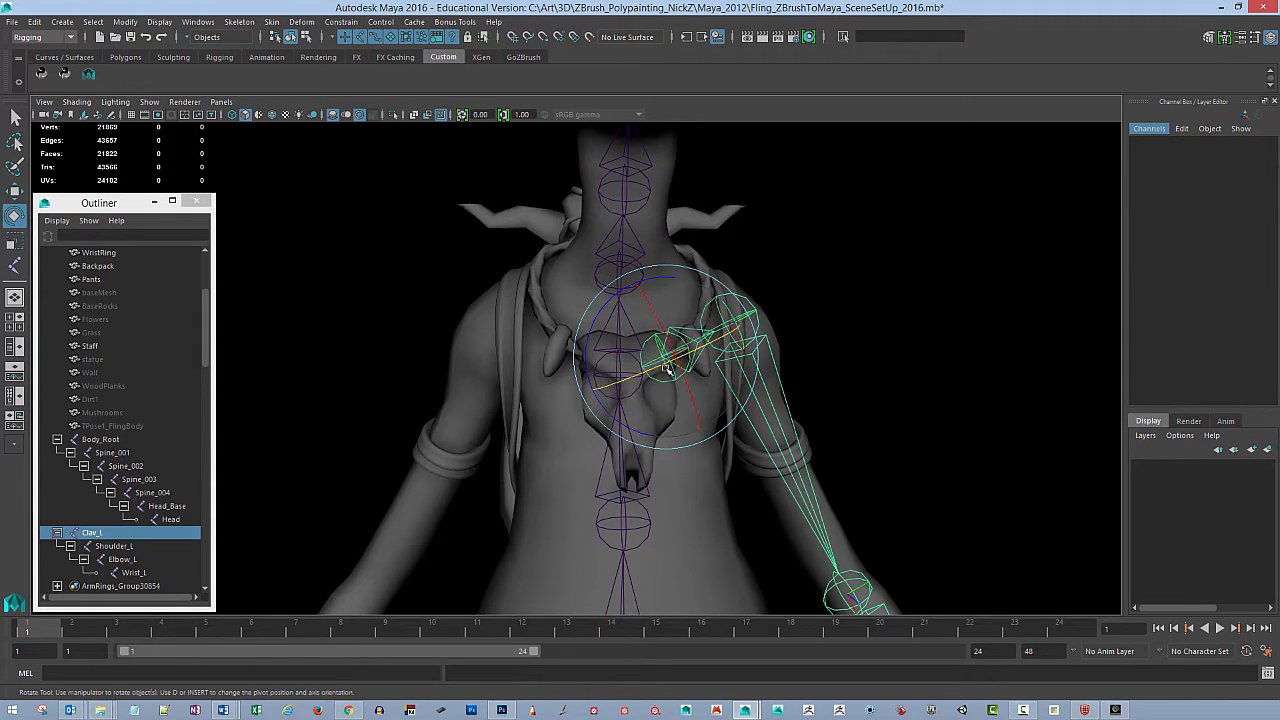
left_click(452, 361)
left_click(612, 390)
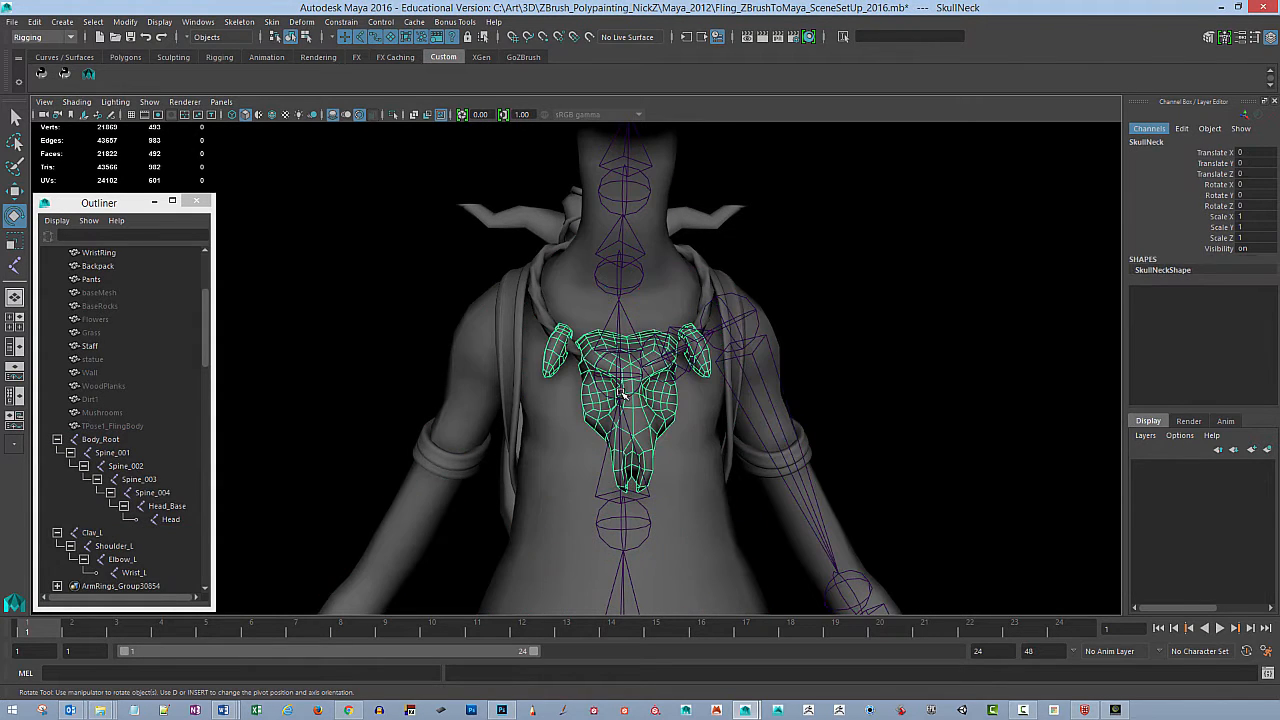
left_click(606, 398)
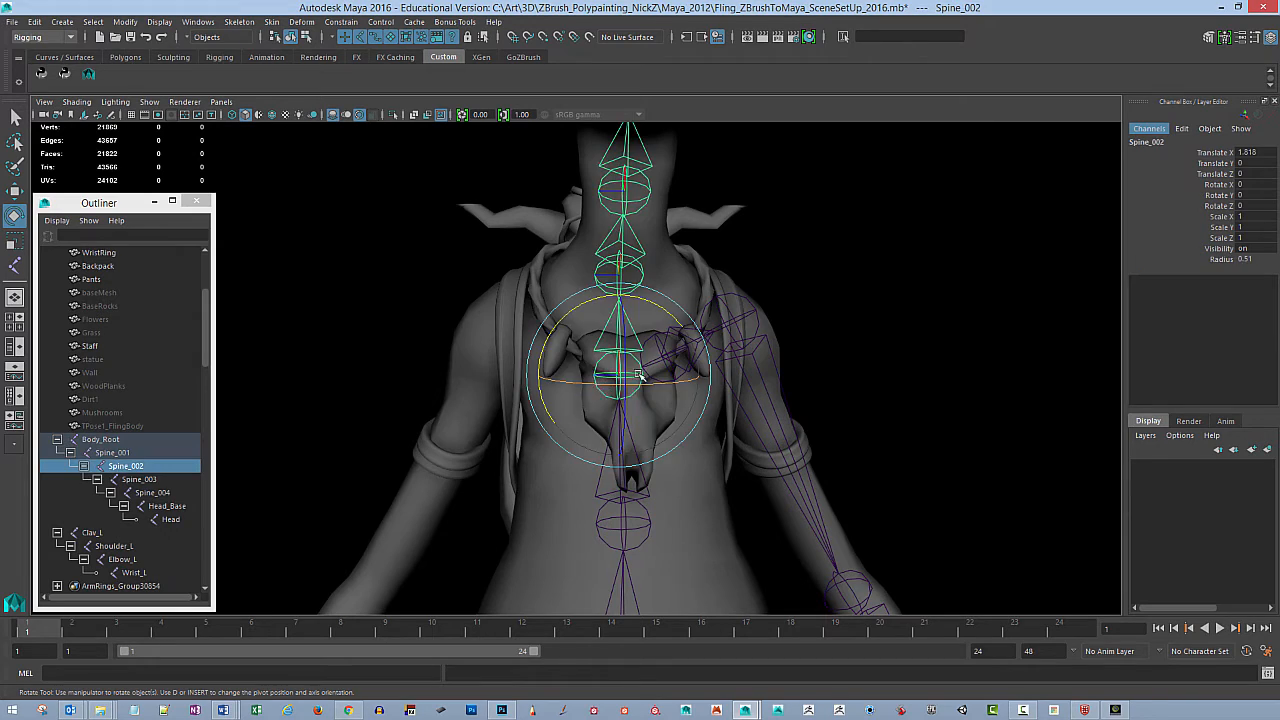
left_click_drag(854, 346, 832, 348, "alt")
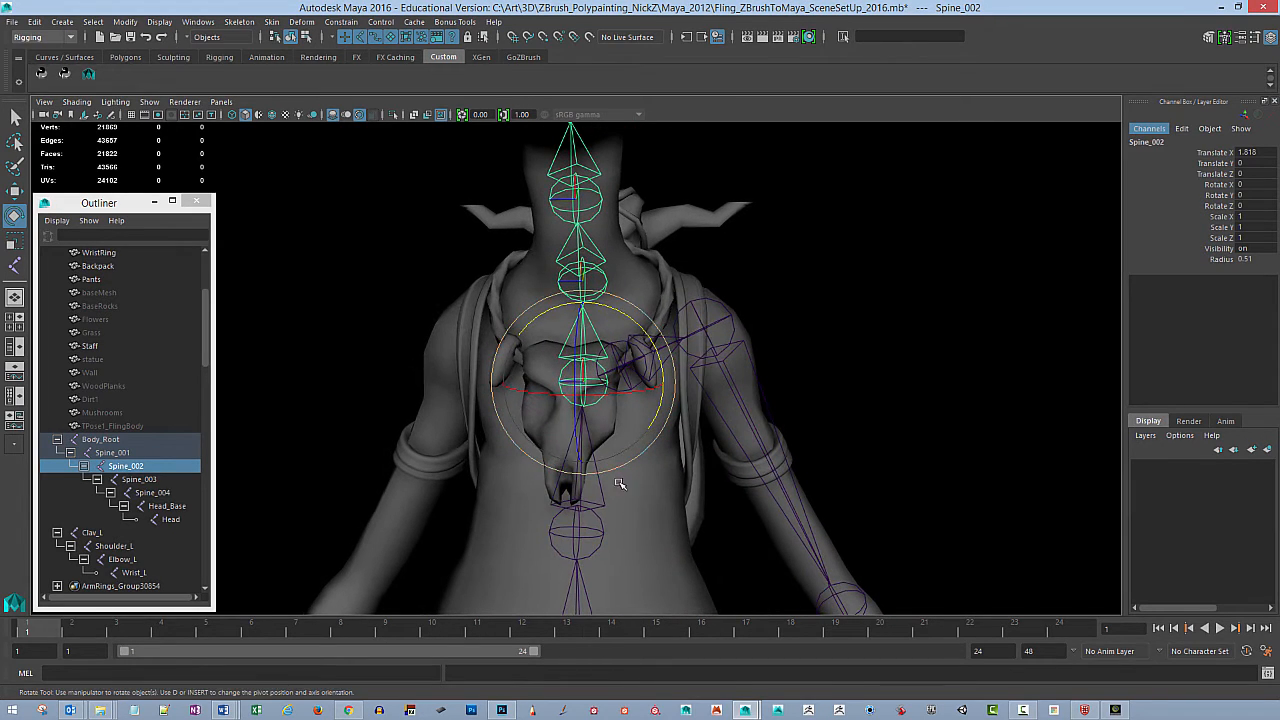
Step: Test-rotate Spine_001 to check whether the left arm chain follows the spine, and undo the rotation
left_click(596, 536)
left_click_drag(652, 520, 641, 463)
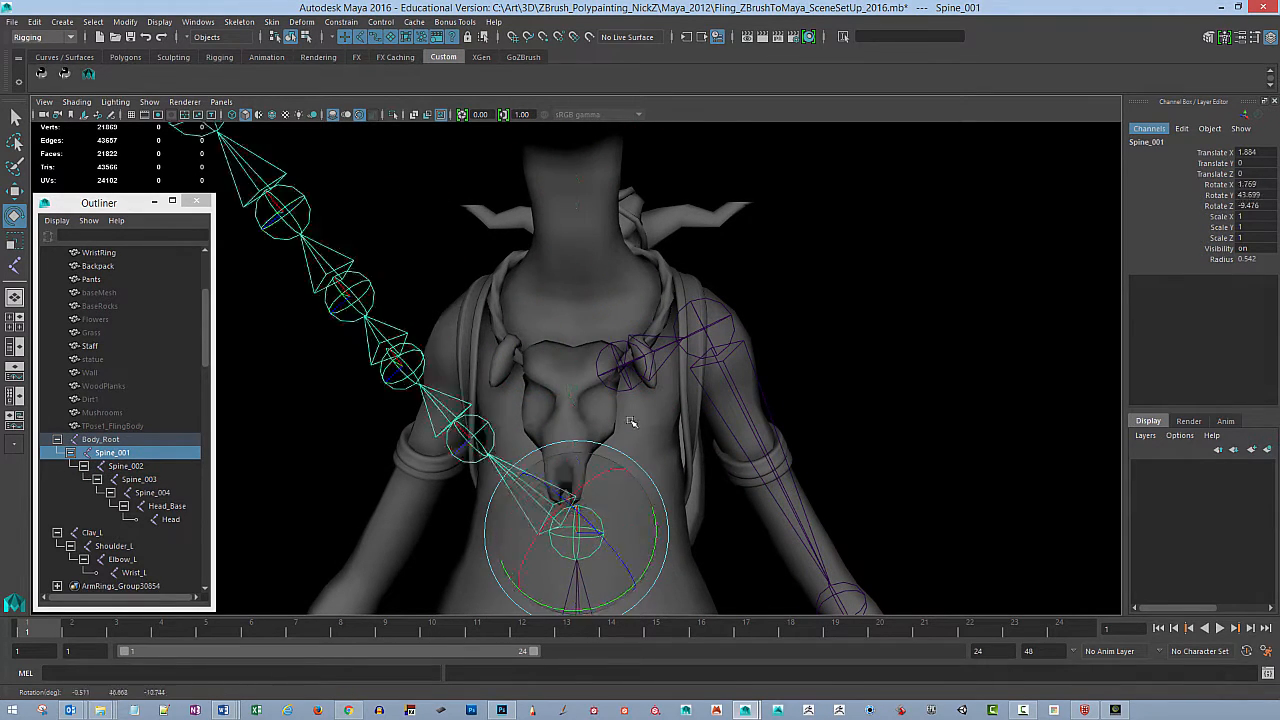
key("ctrl+z")
key("ctrl+z")
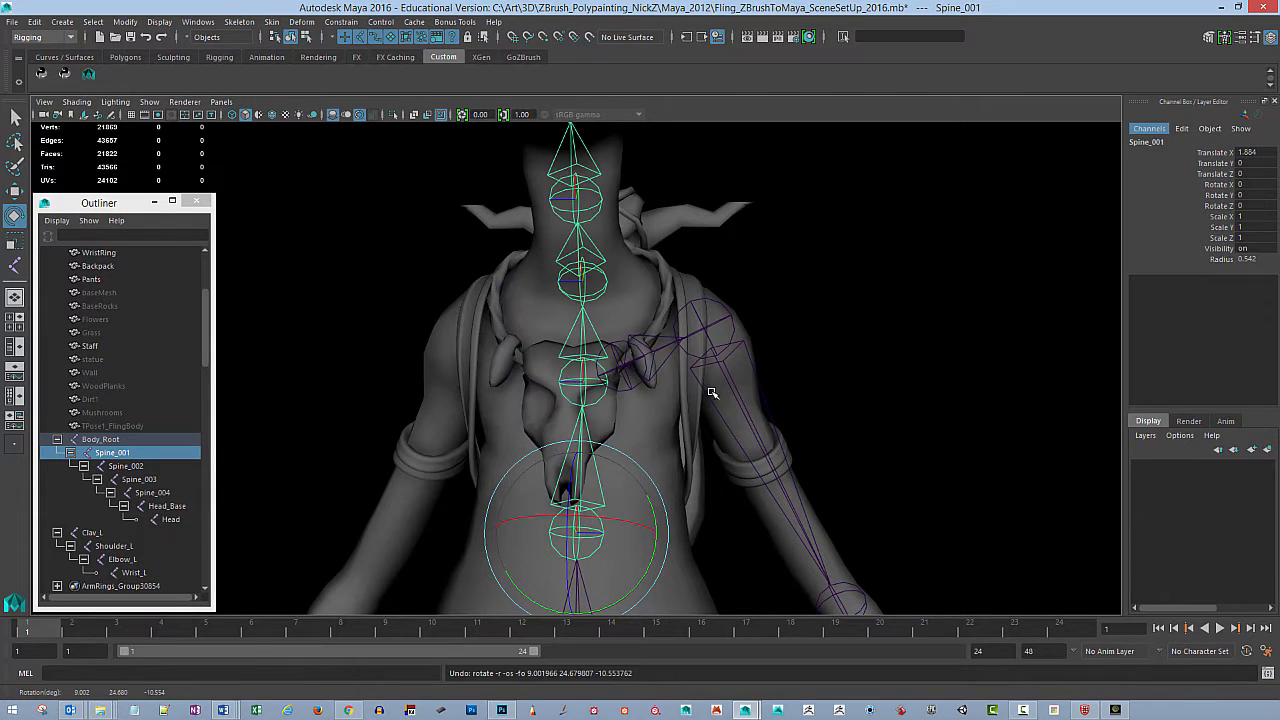
Step: Try parenting the left clavicle joint Clav_L to Spine_002 from a viewport selection, and undo the parenting
left_click(833, 360)
left_click_drag(846, 346, 786, 351, "alt")
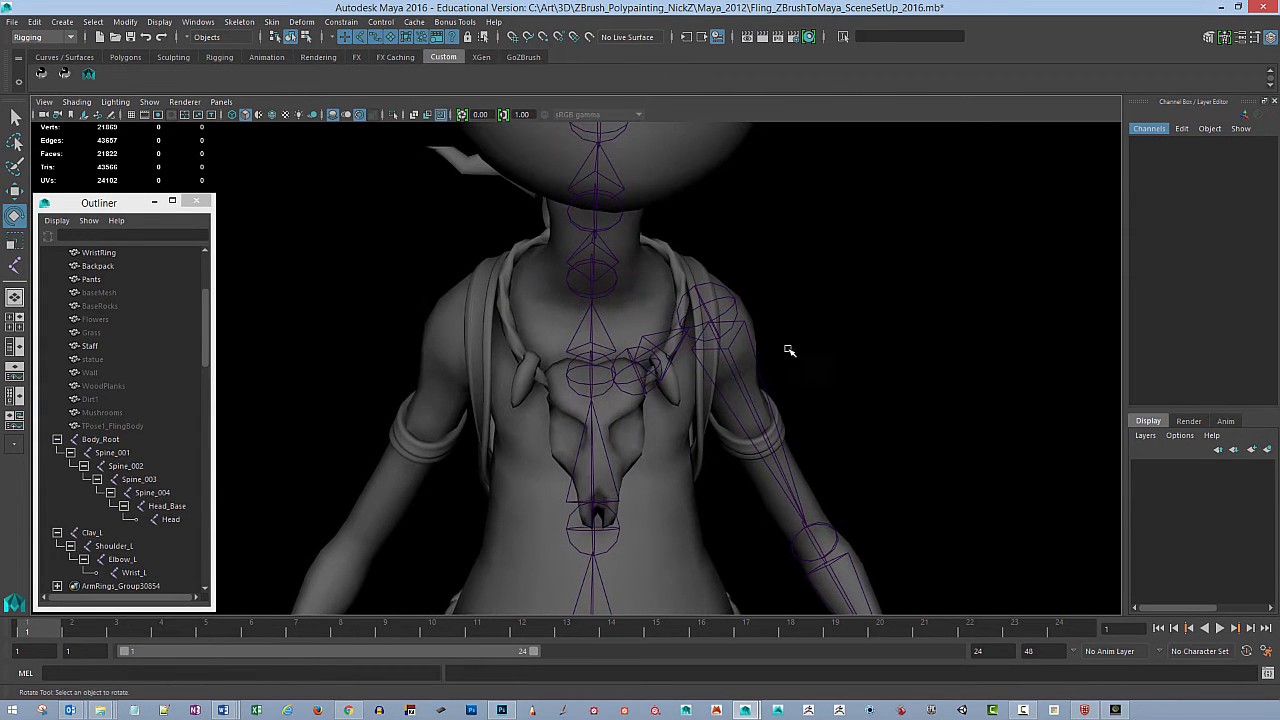
left_click(651, 379)
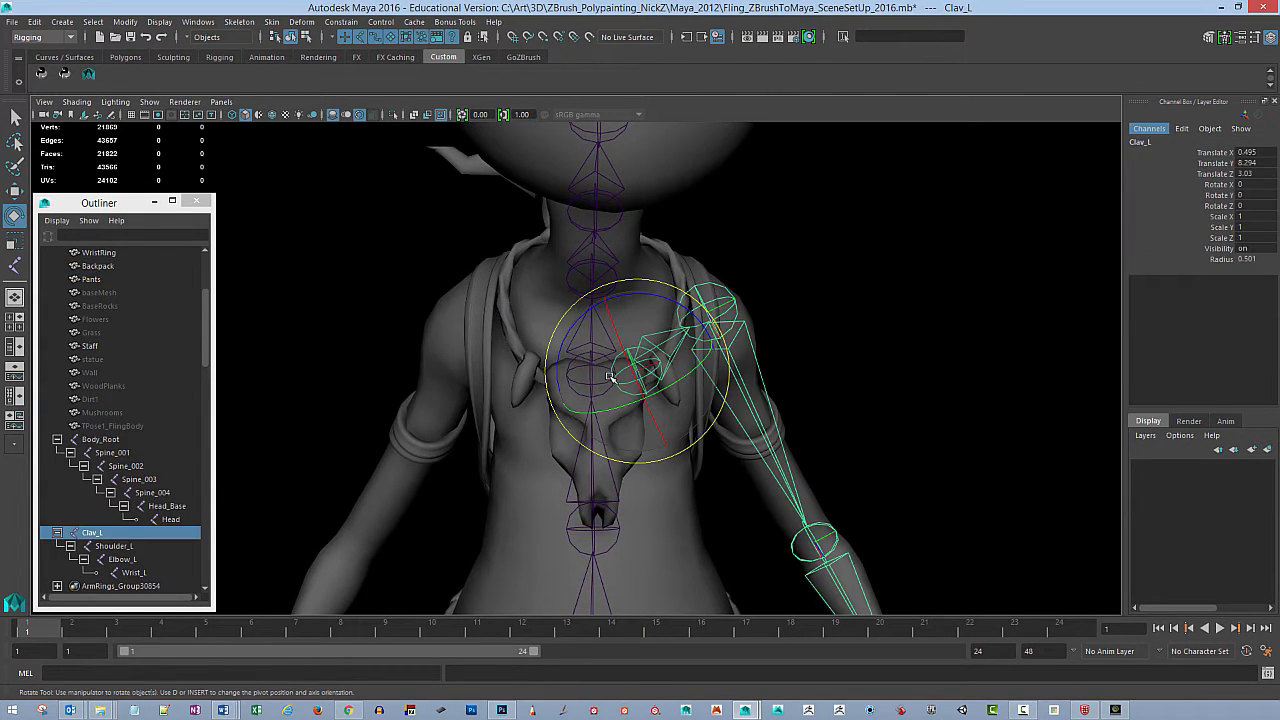
key("q")
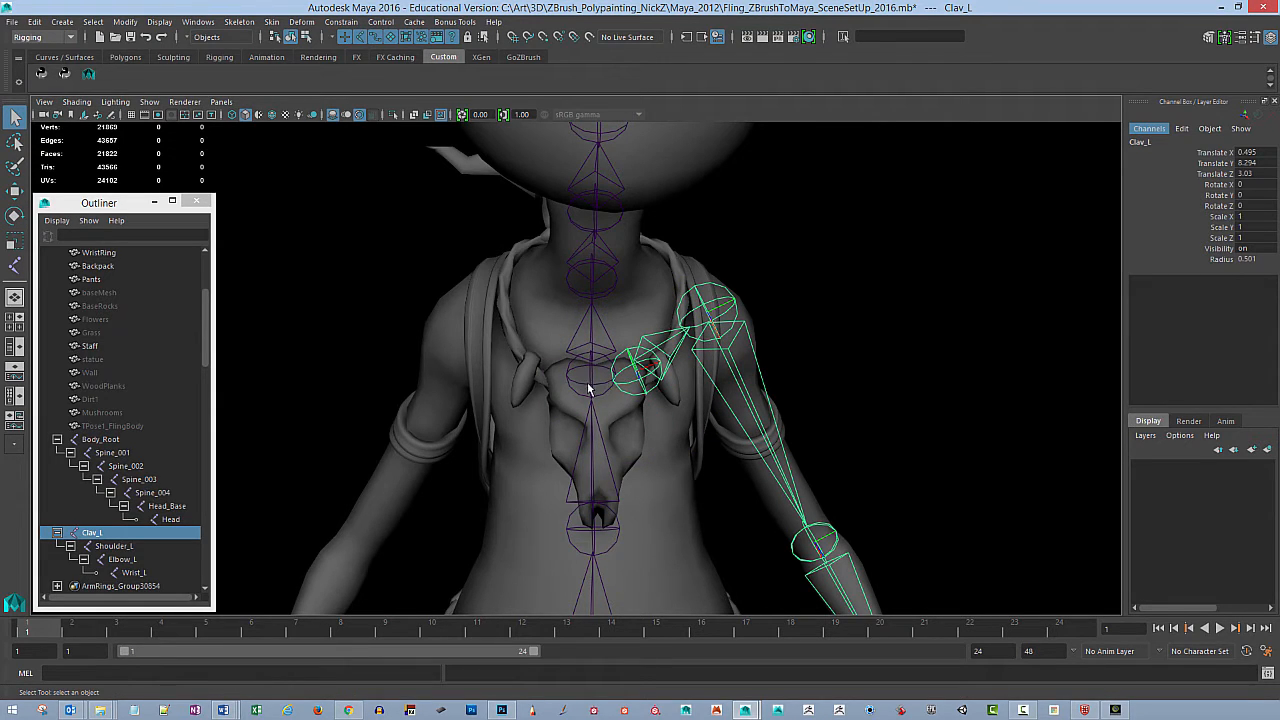
left_click(582, 386, "shift")
key("ctrl+z")
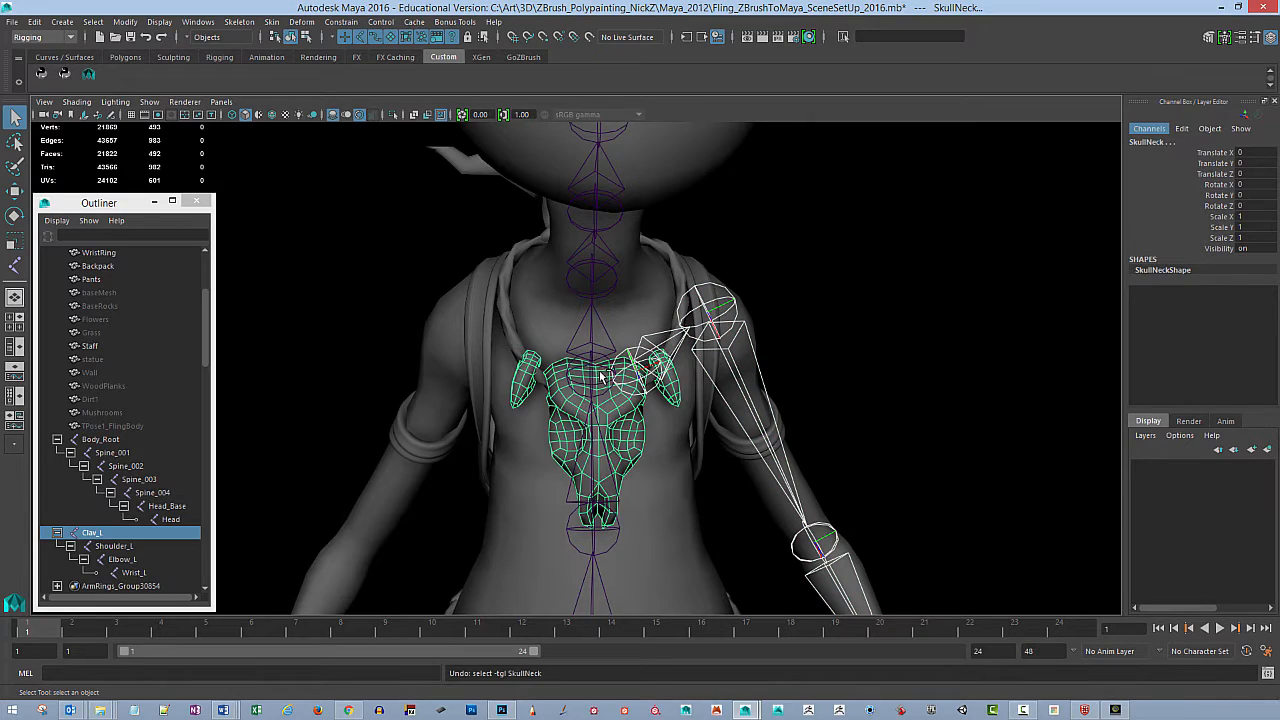
left_click(581, 358, "shift")
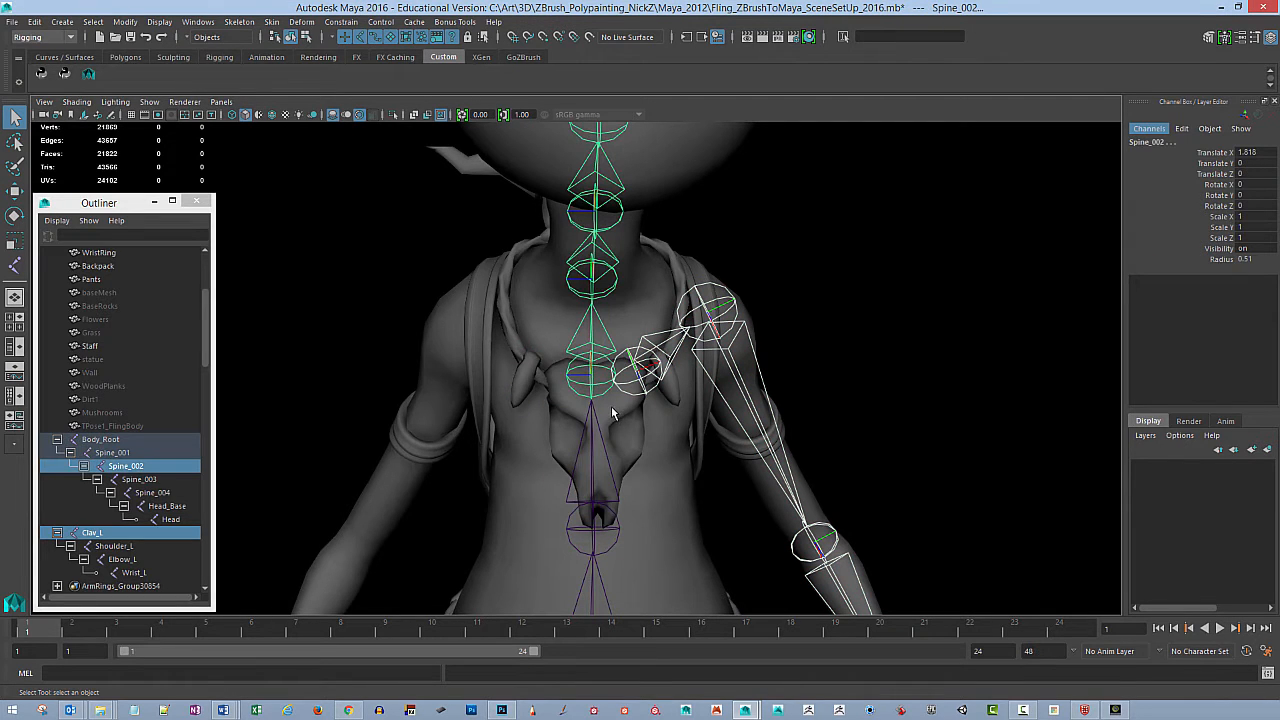
key("p")
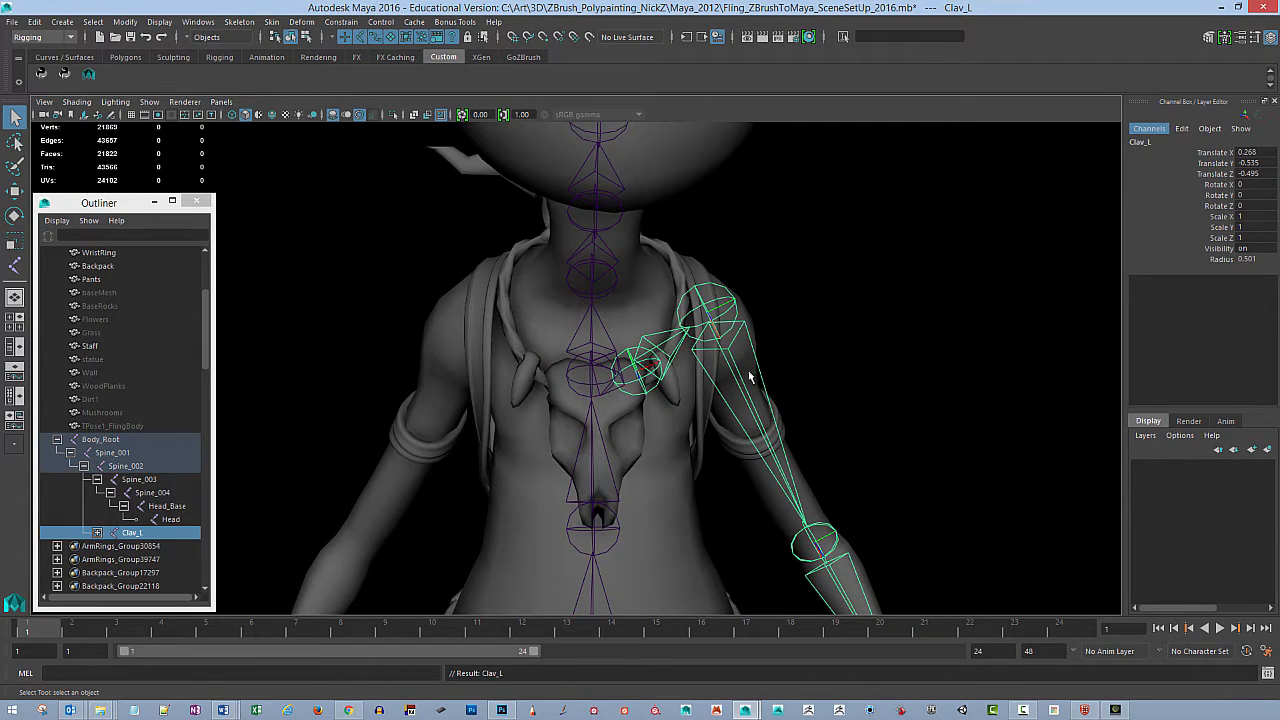
left_click_drag(768, 374, 648, 370, "alt")
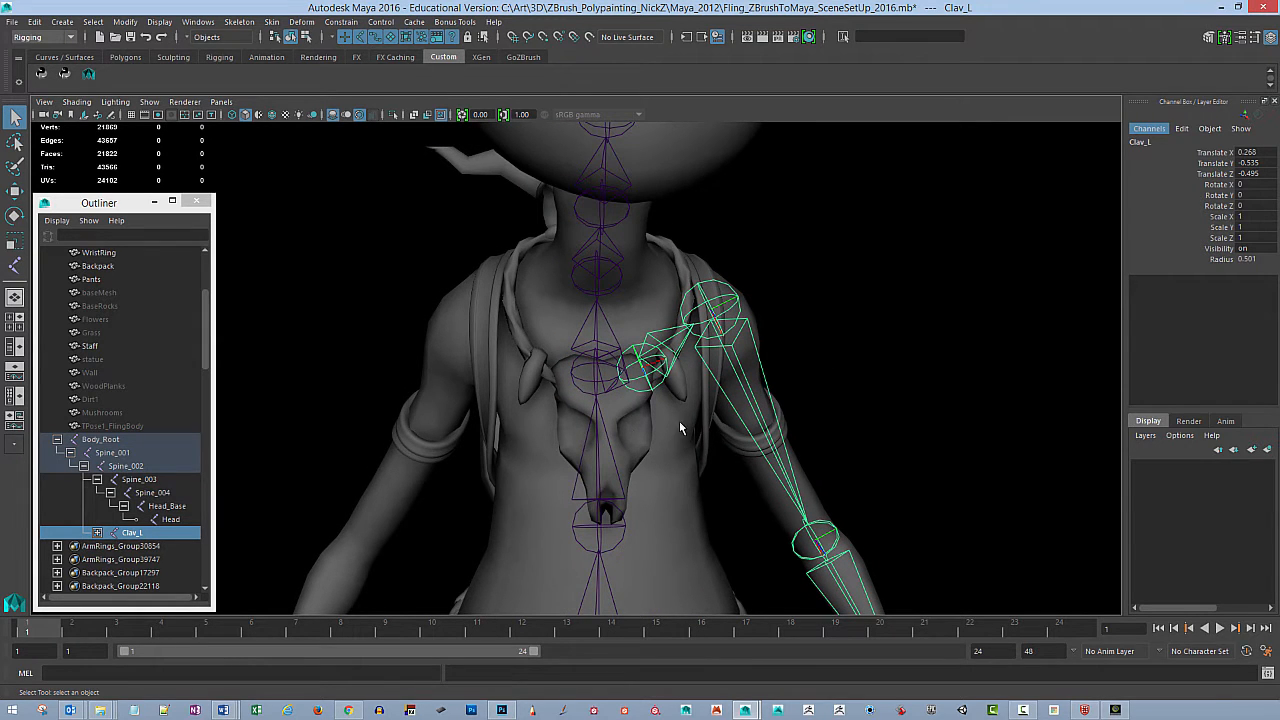
key("ctrl+z")
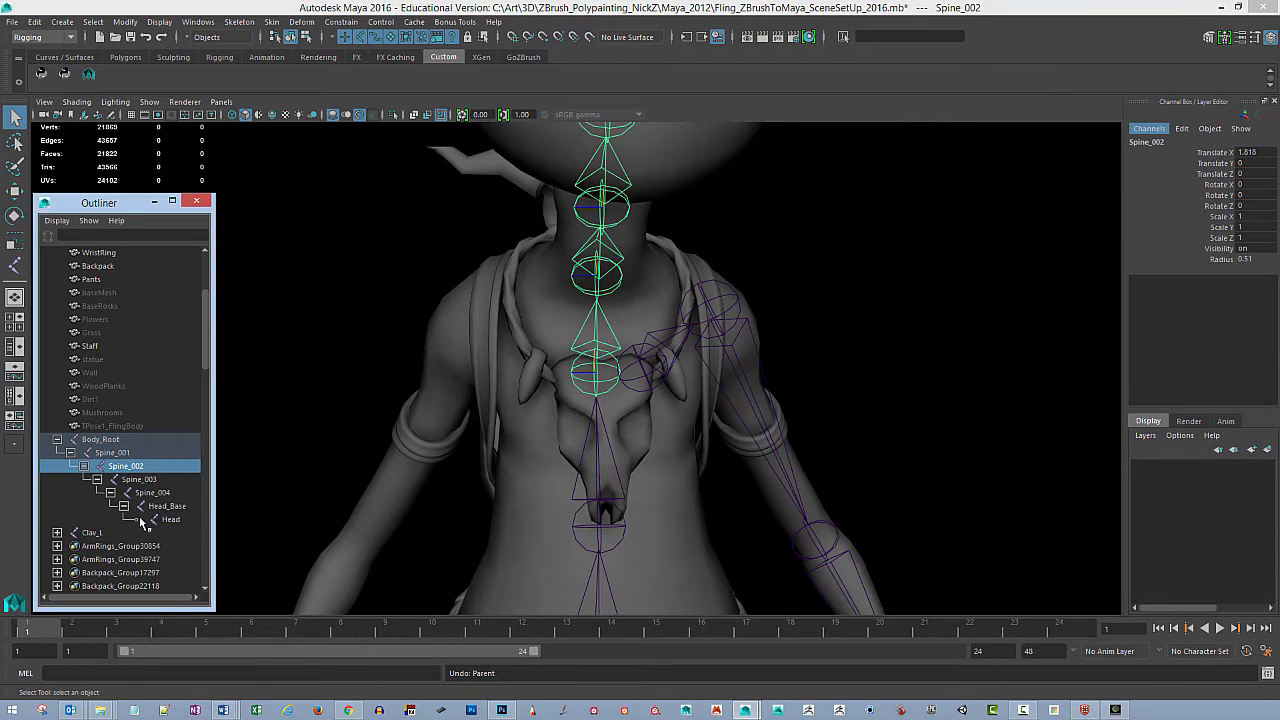
Step: Parent Clav_L under Spine_002 by moving it in the scene hierarchy, and expand it to show its child joint
left_click(97, 532)
left_click(136, 467)
left_click(120, 533)
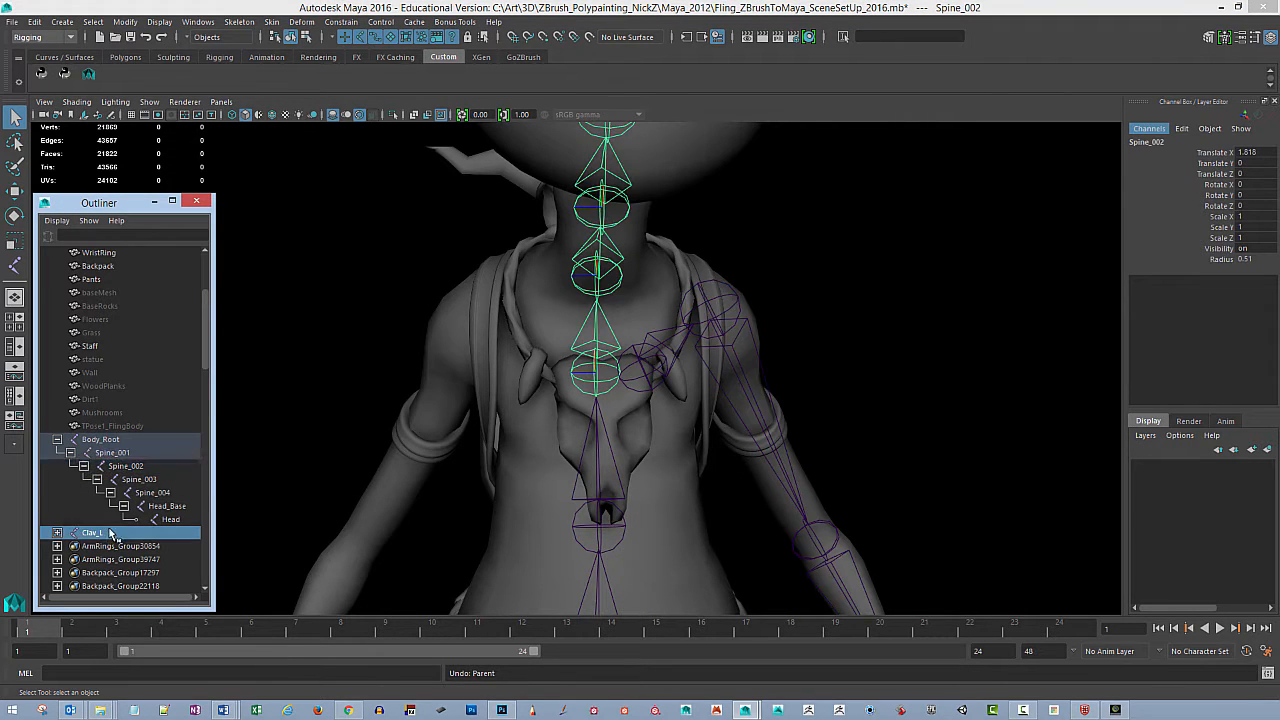
middle_click_drag(125, 533, 146, 468)
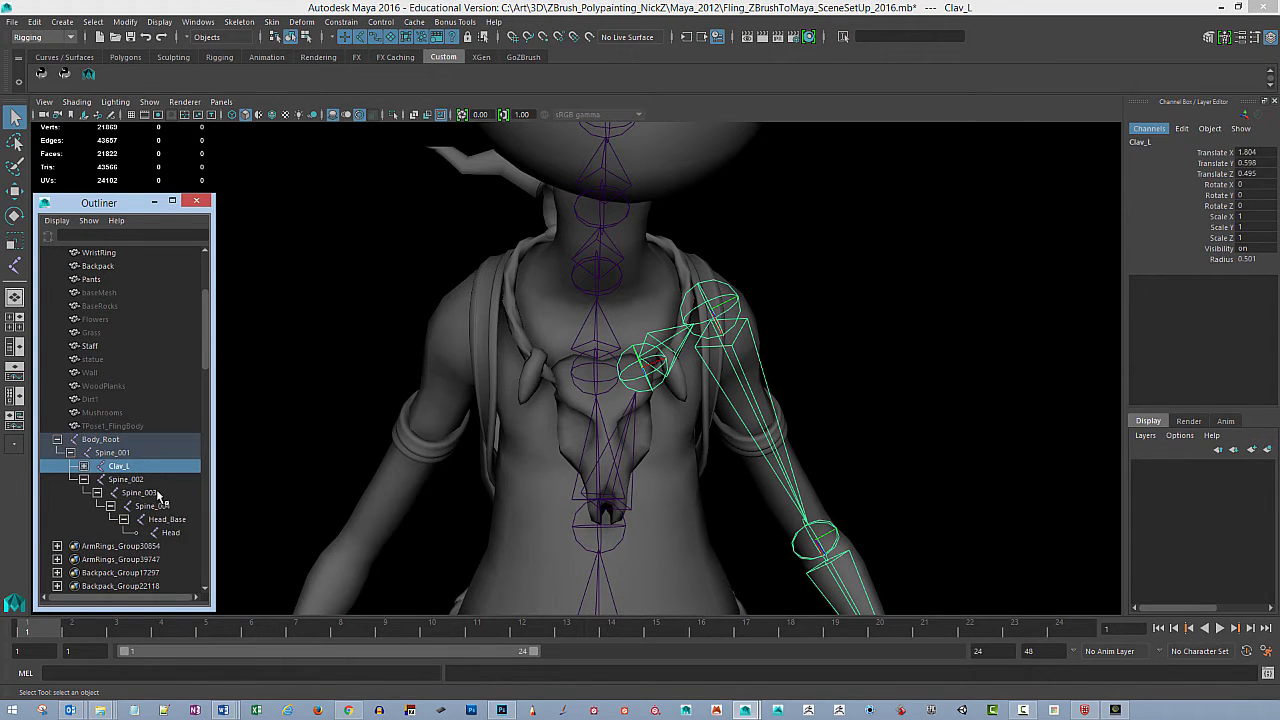
key("ctrl+z")
middle_click_drag(122, 533, 146, 468)
left_click(97, 532)
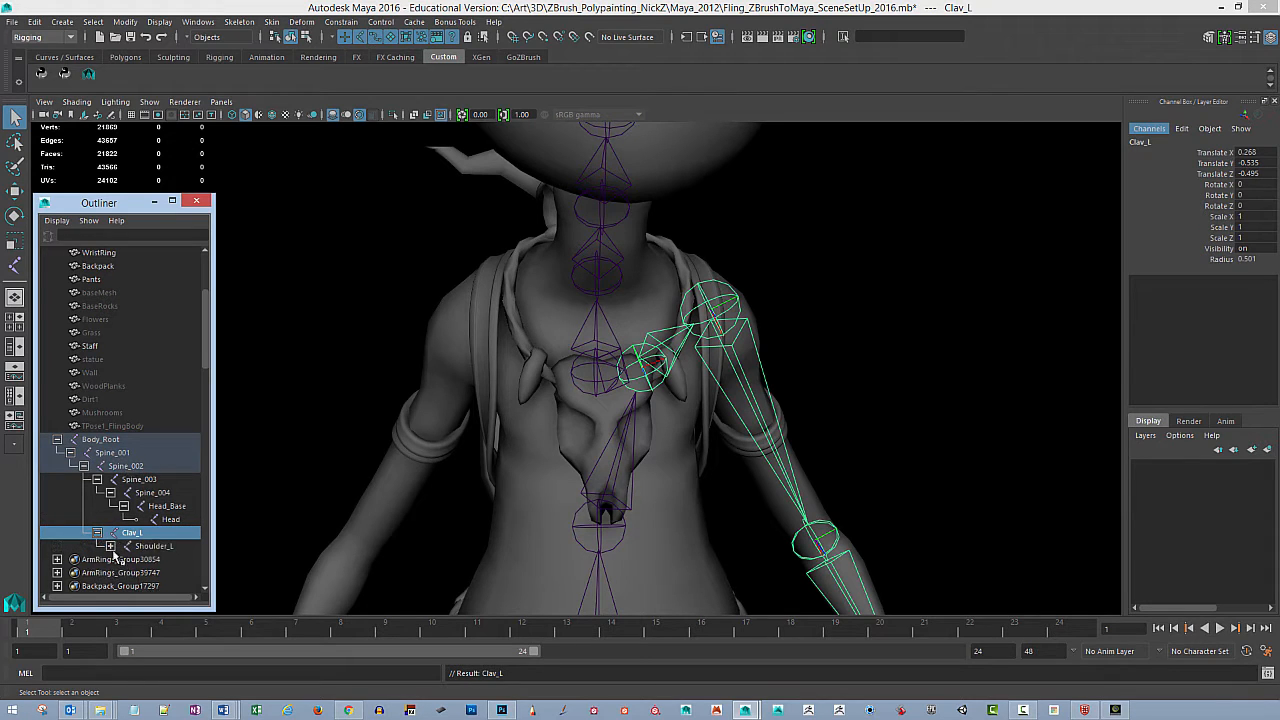
Step: Mirror the Clav_L arm chain across YZ with the Behavior function, replacing _L with _R in the duplicated joint names
left_click(851, 349)
left_click_drag(895, 368, 686, 342, "alt")
left_click(633, 347)
left_click_drag(830, 338, 806, 343, "alt")
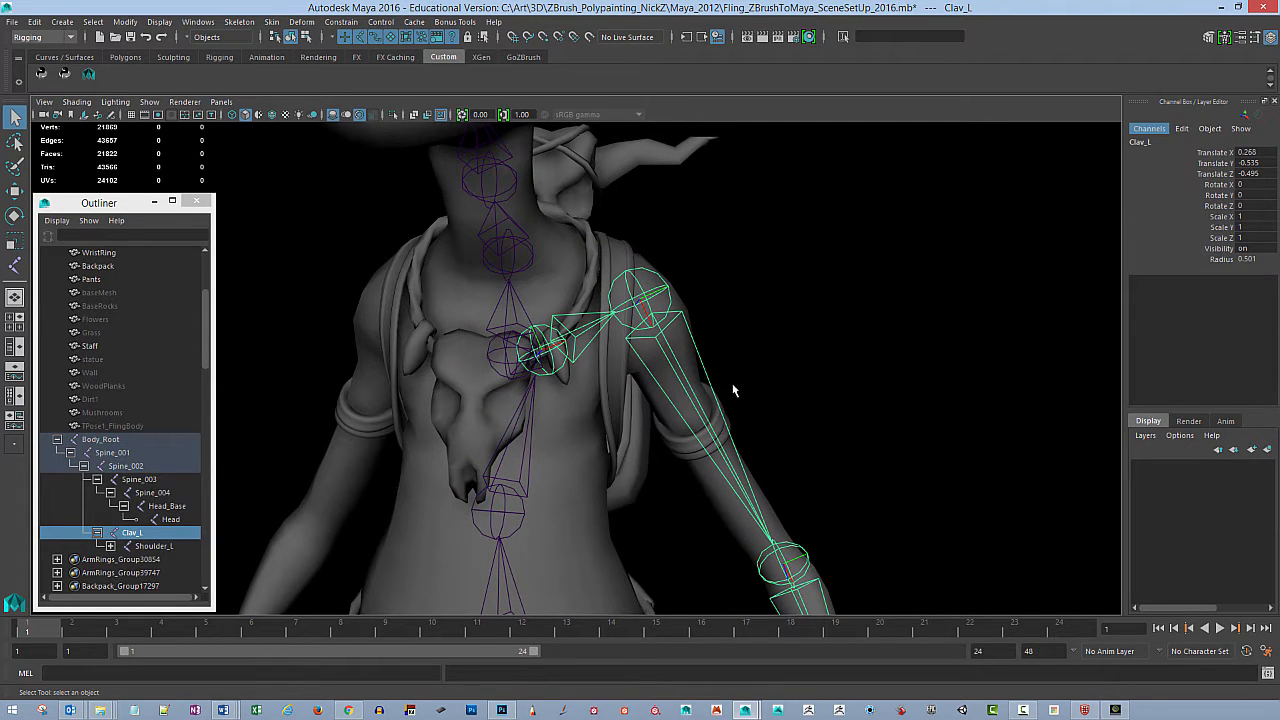
left_click(239, 21)
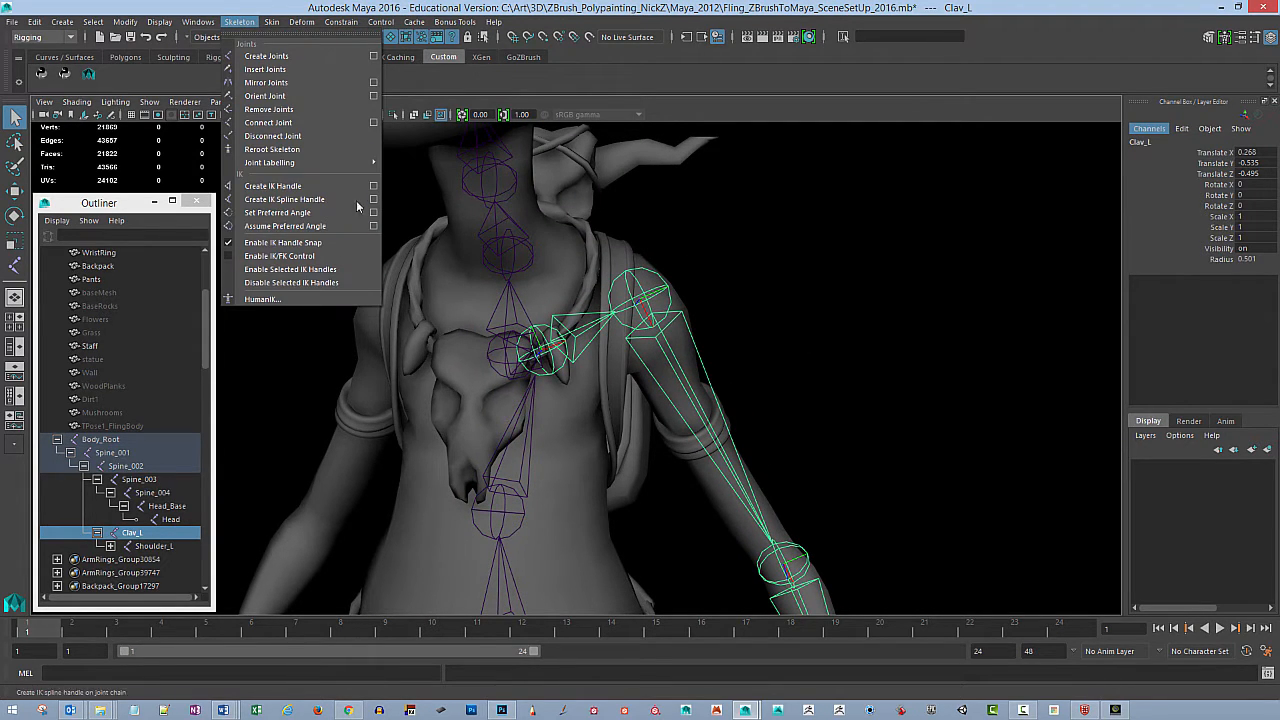
left_click(375, 84)
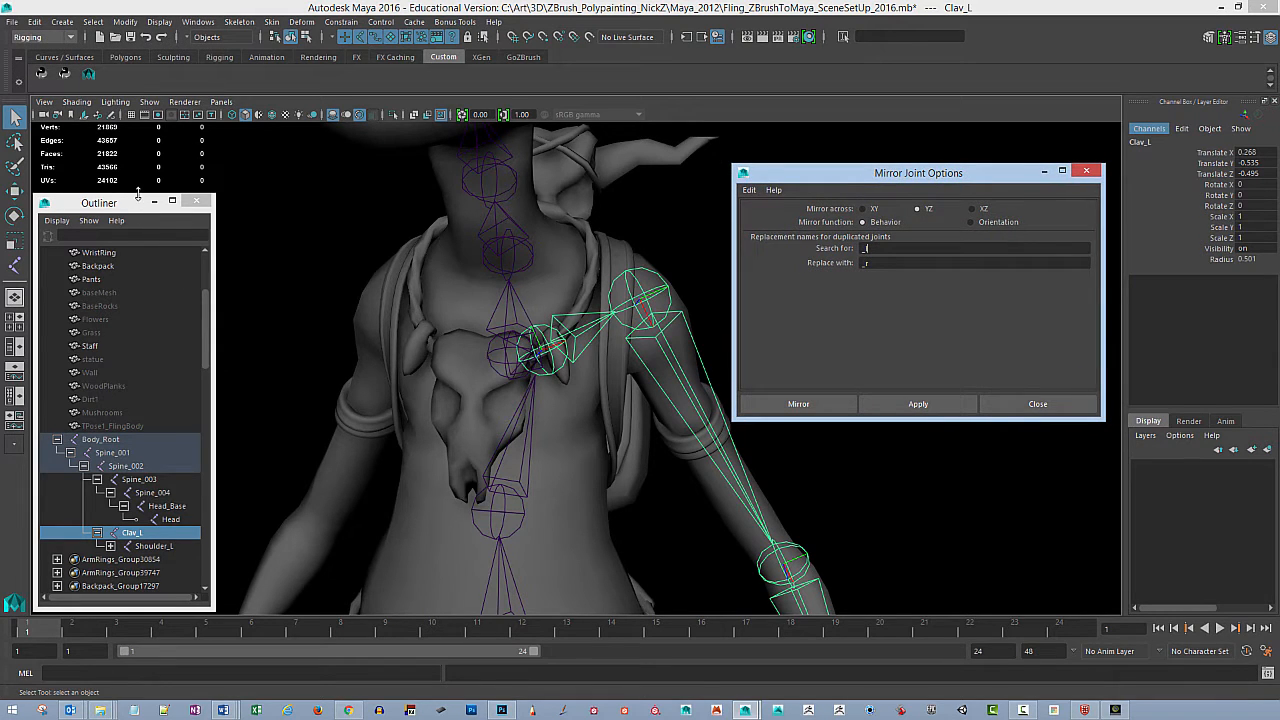
mouse_move(140, 196)
left_mouse_down()
mouse_move(152, 237)
mouse_move(128, 211)
left_mouse_up()
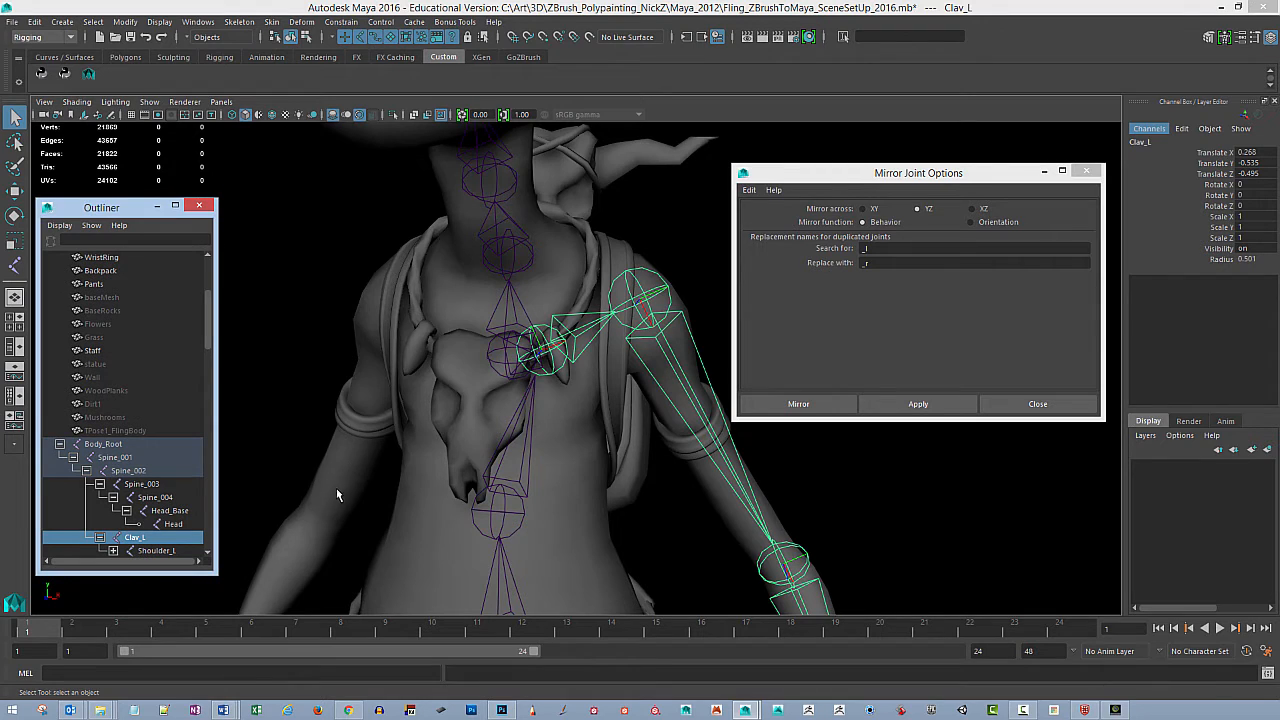
left_click_drag(337, 489, 328, 548, "alt")
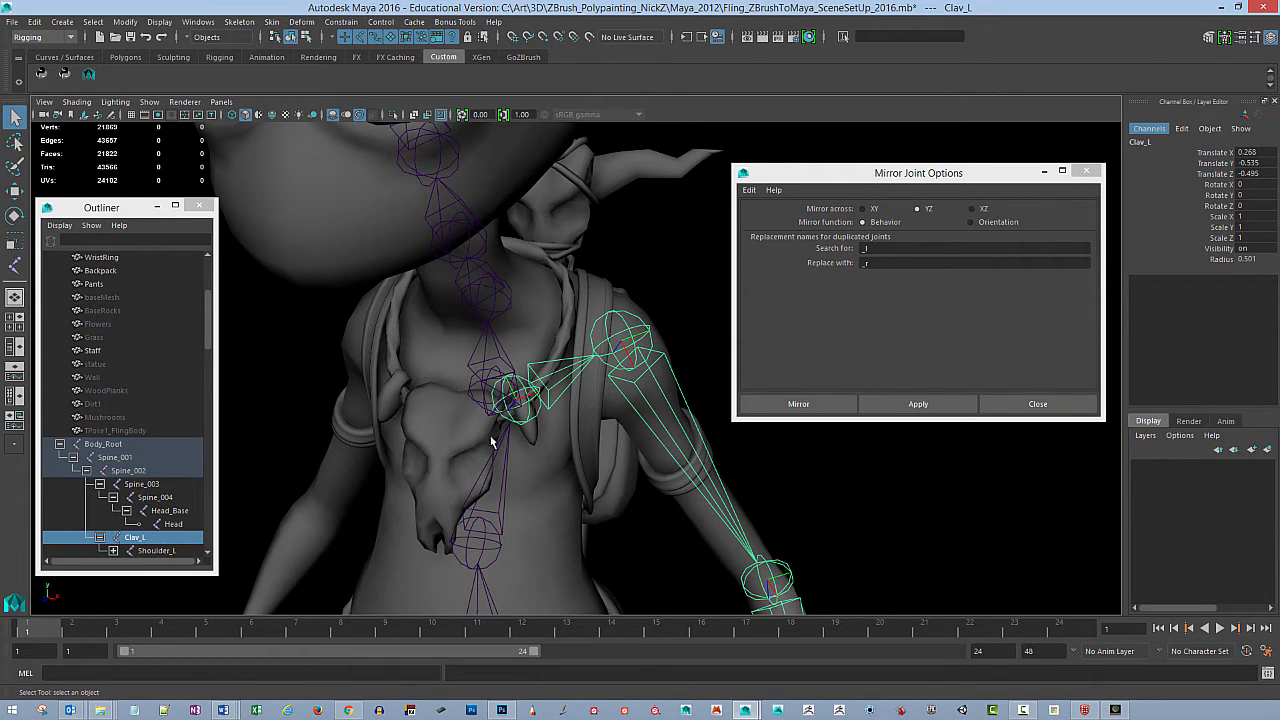
left_click(924, 259)
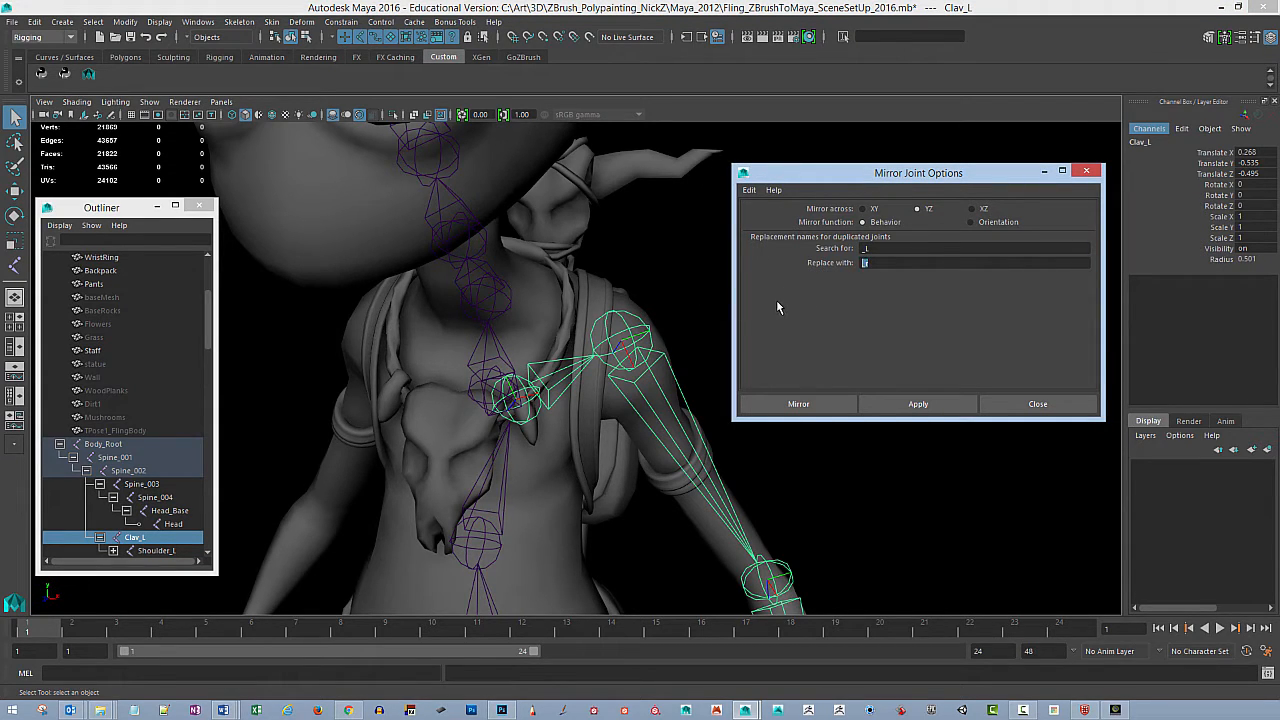
type("_R")
left_click(912, 404)
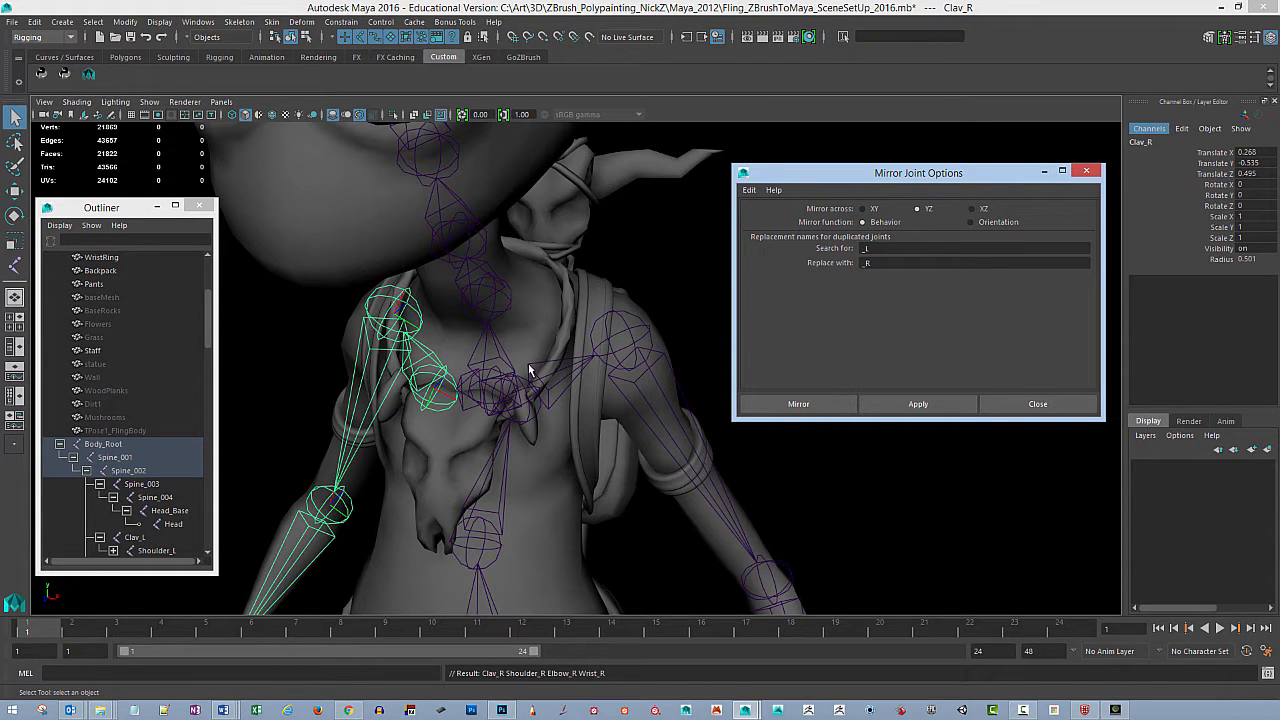
Step: Test-rotate Shoulder_L and Shoulder_R together to check the mirrored arms' behaviour, and undo the rotation
left_click_drag(530, 465, 669, 355, "alt")
left_click(670, 356)
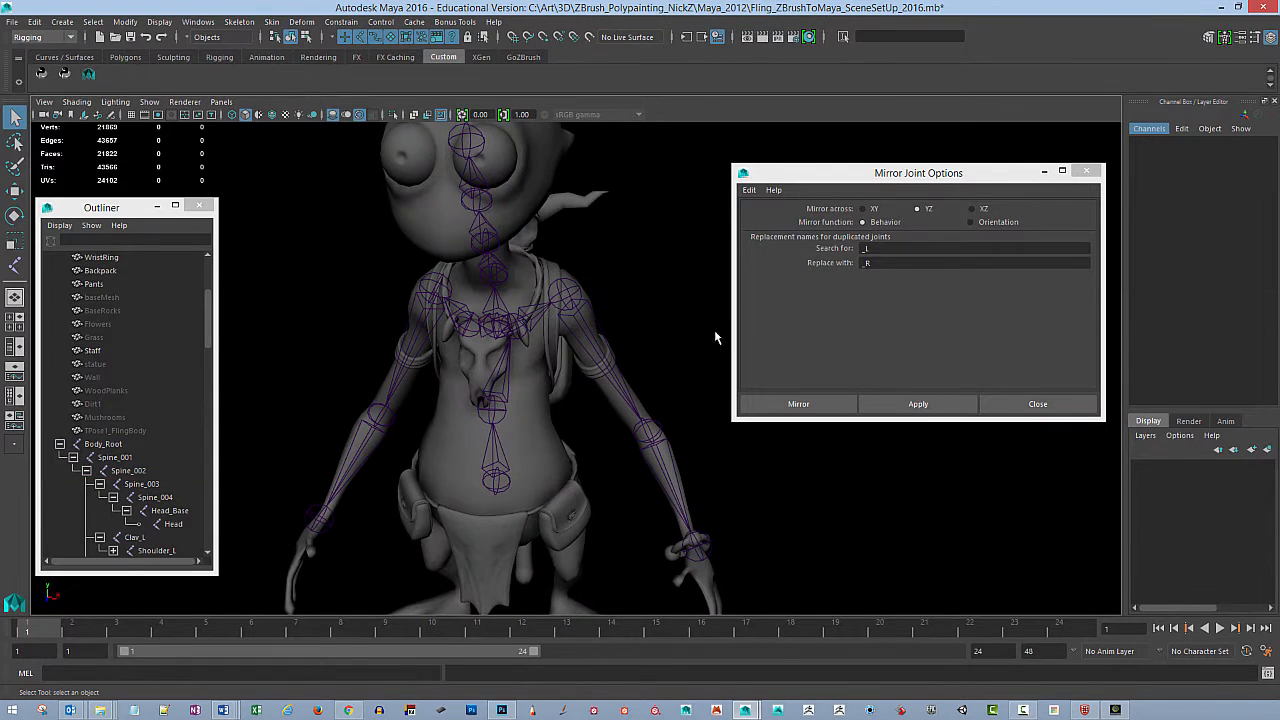
middle_click_drag(592, 292, 580, 305, "alt")
left_click(552, 318)
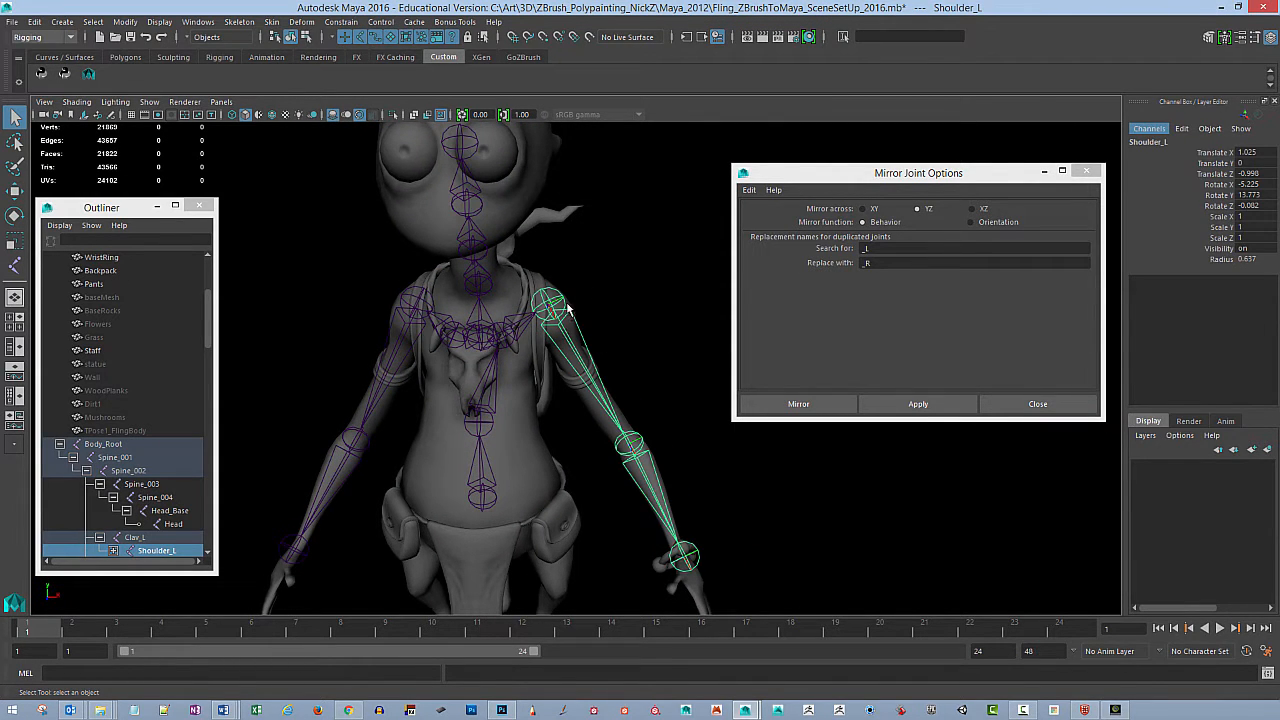
left_click(405, 336, "shift")
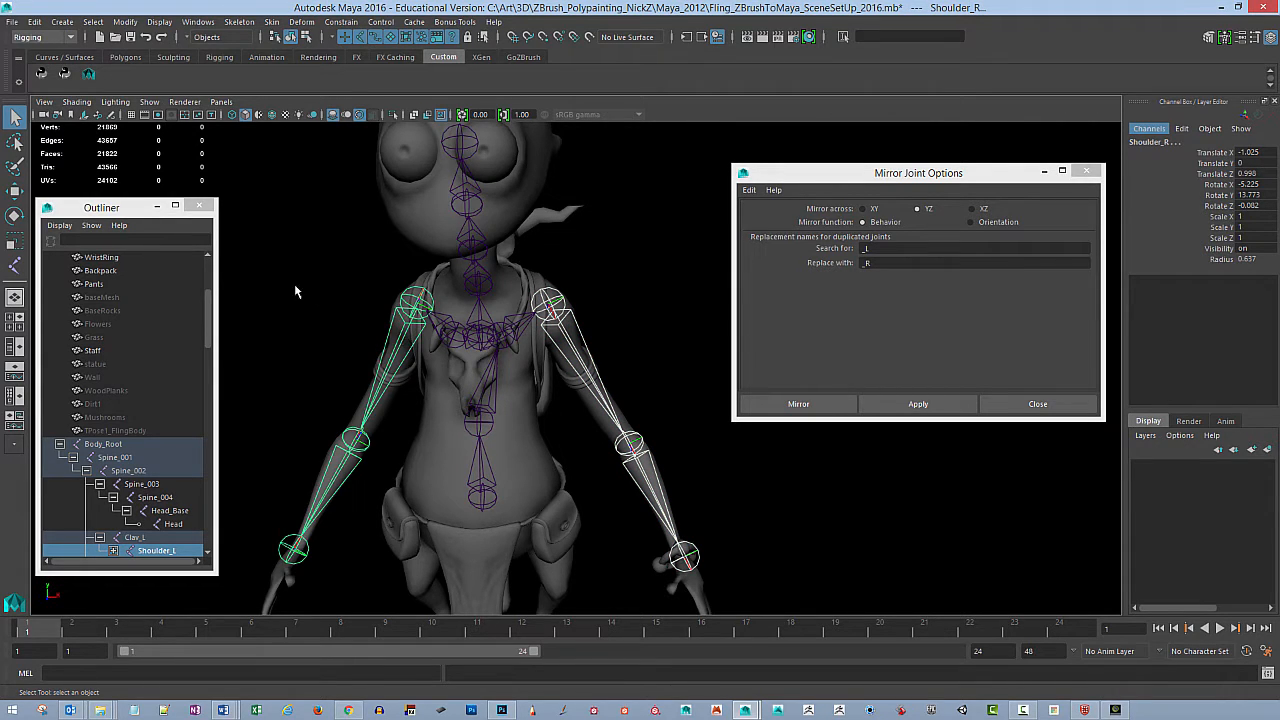
key("e")
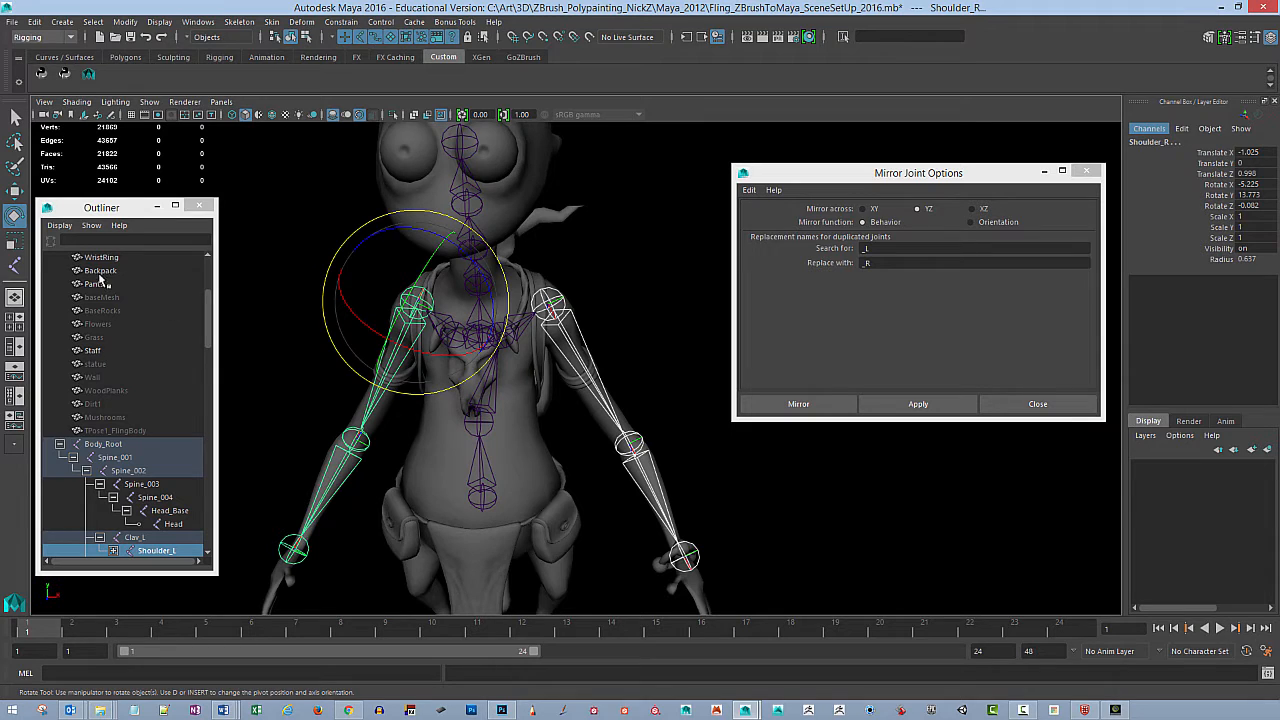
double_click(15, 215)
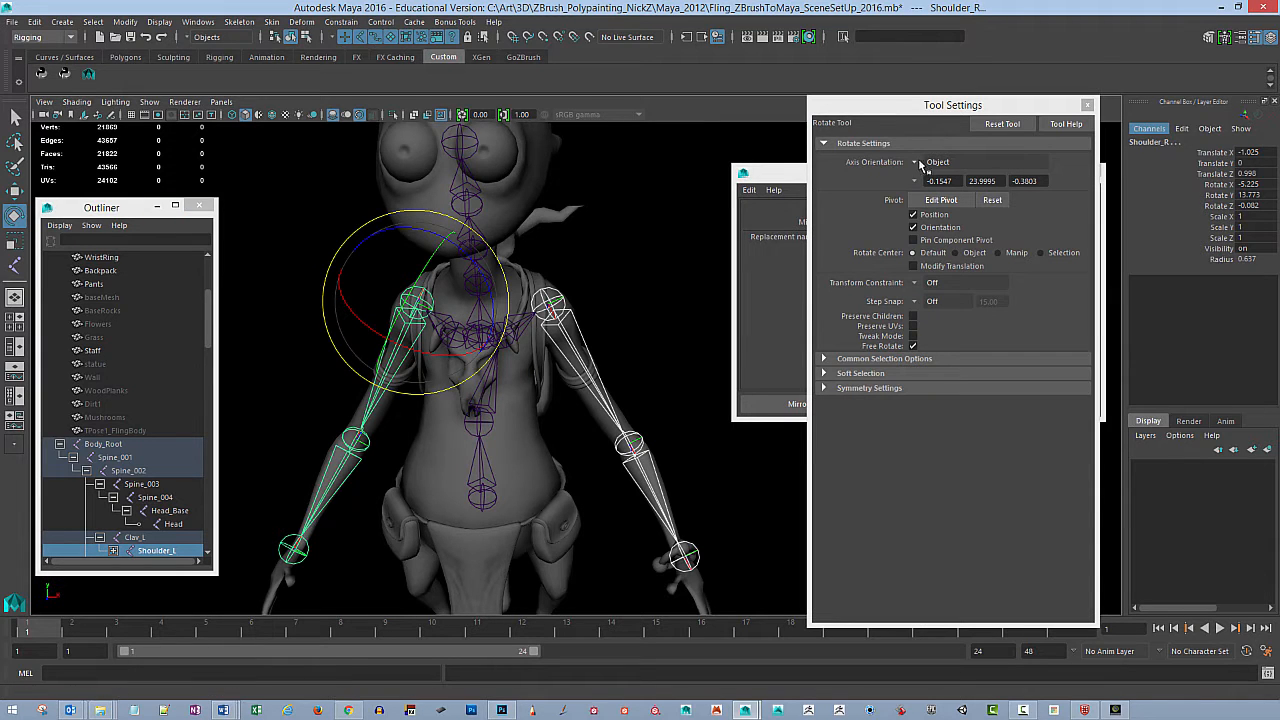
double_click(972, 106)
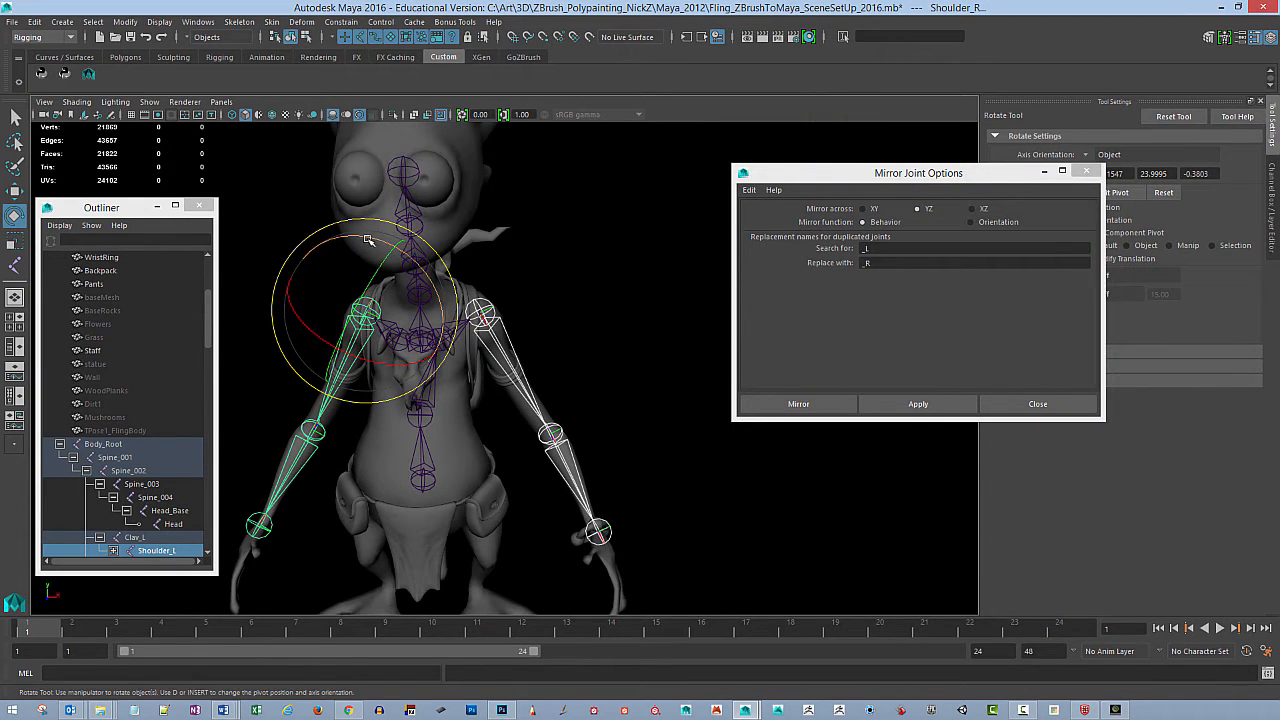
left_click_drag(368, 240, 474, 273)
left_click_drag(589, 273, 429, 224, "alt")
key("ctrl+z")
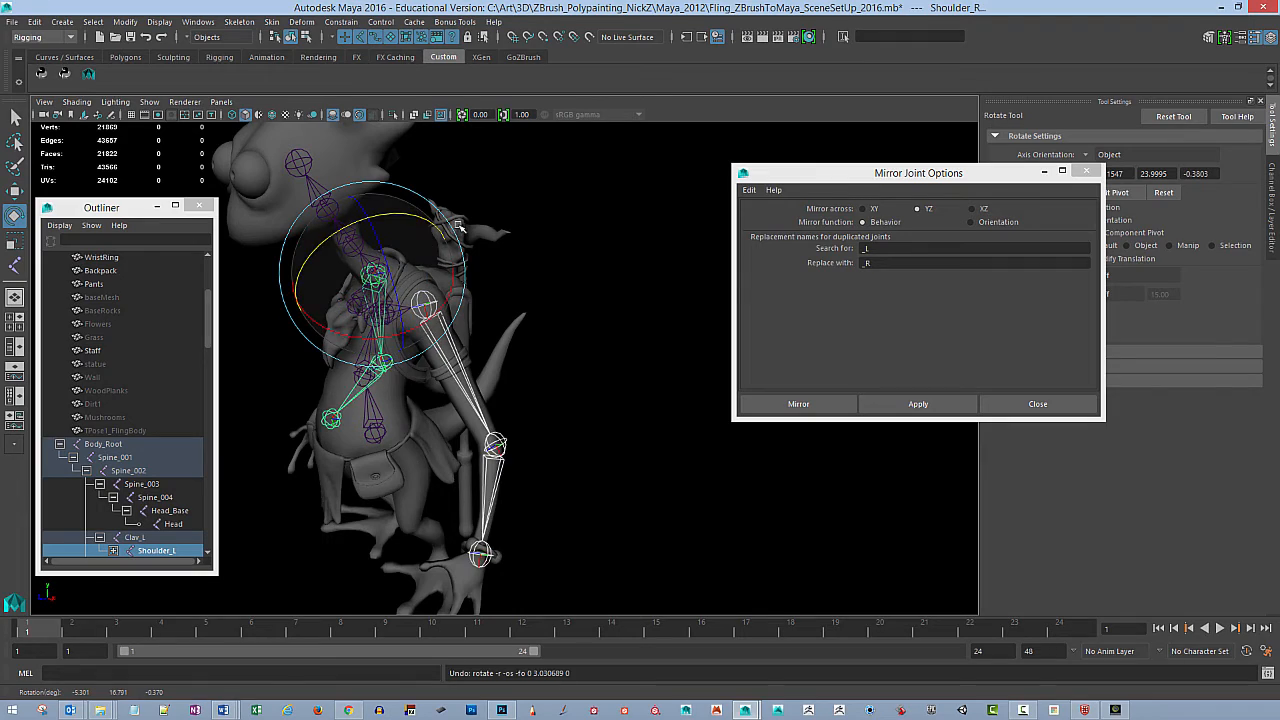
Step: Close the Mirror Joint options and deselect the shoulder joints
left_click_drag(516, 344, 576, 325, "alt")
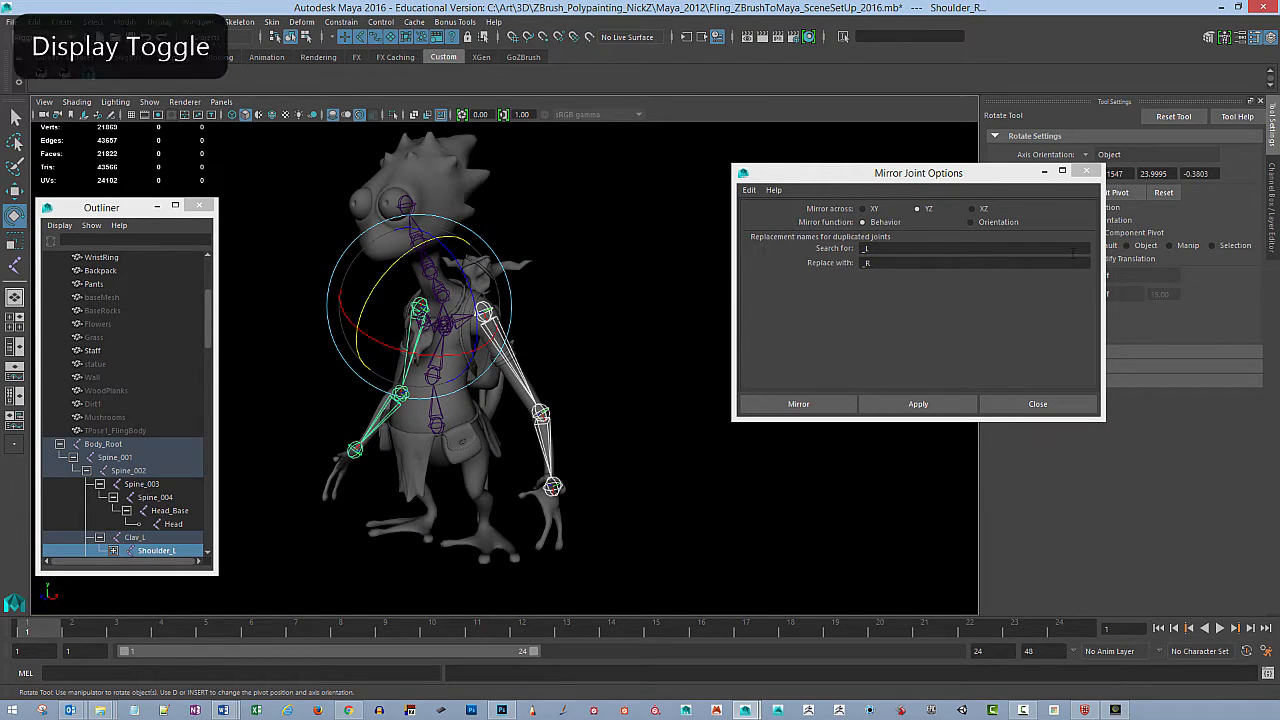
left_click(1088, 172)
left_click(804, 327)
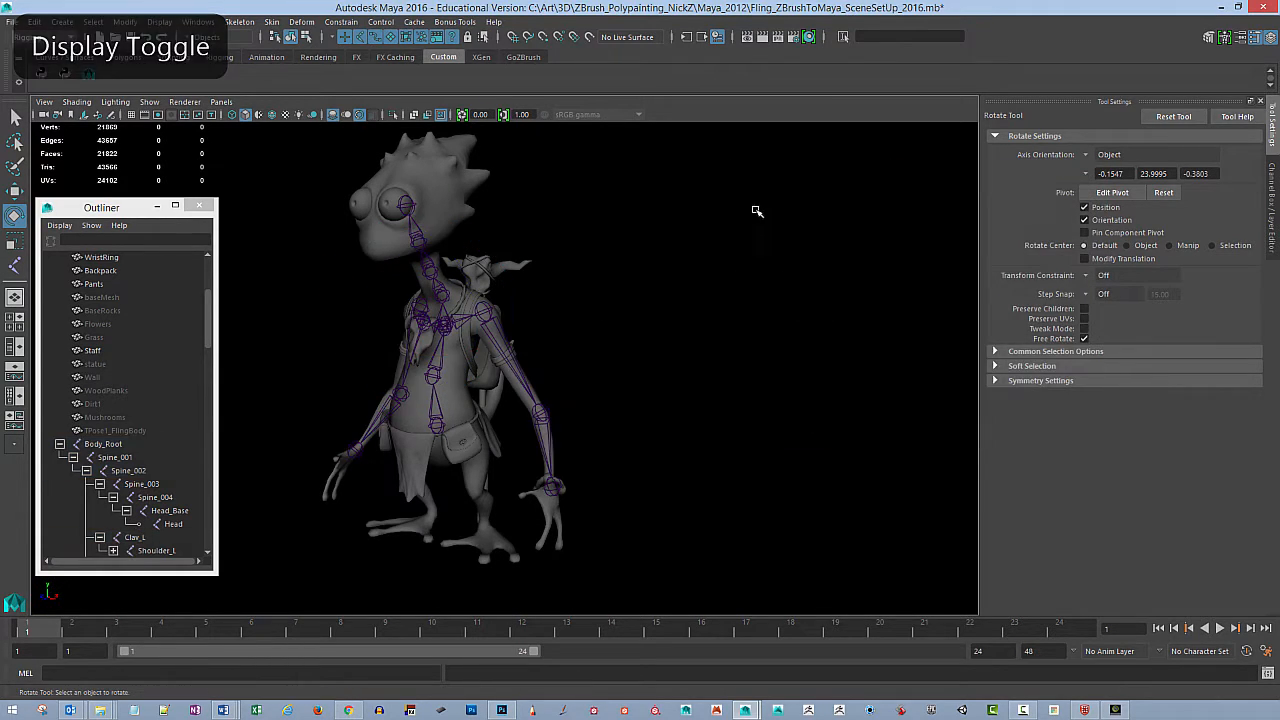
Step: Place a single new joint at the centre of the eyeball in the side view with the Joint Tool
right_click_drag(689, 317, 821, 321, "alt")
middle_click_drag(820, 321, 886, 342, "alt")
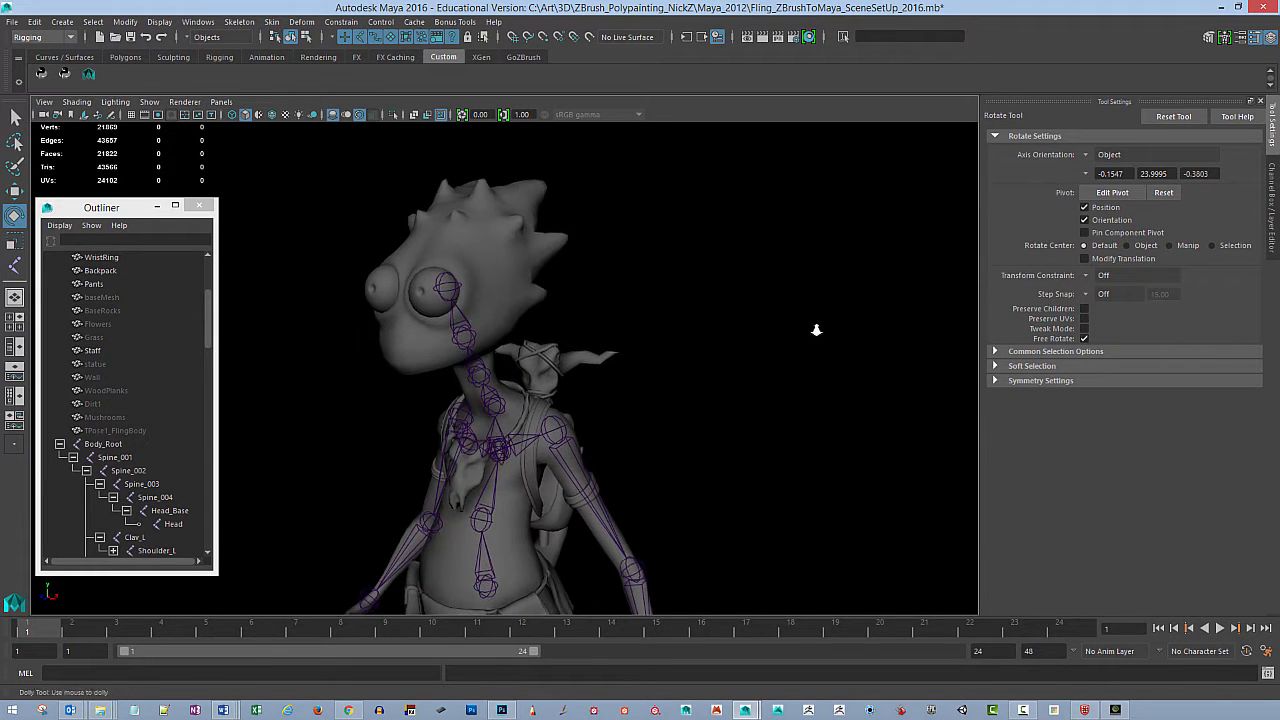
right_click_drag(815, 329, 866, 352, "alt")
middle_click_drag(866, 352, 936, 378, "alt")
mouse_move(900, 350)
left_mouse_down("alt")
mouse_move(877, 346)
mouse_move(884, 338)
left_mouse_up("alt")
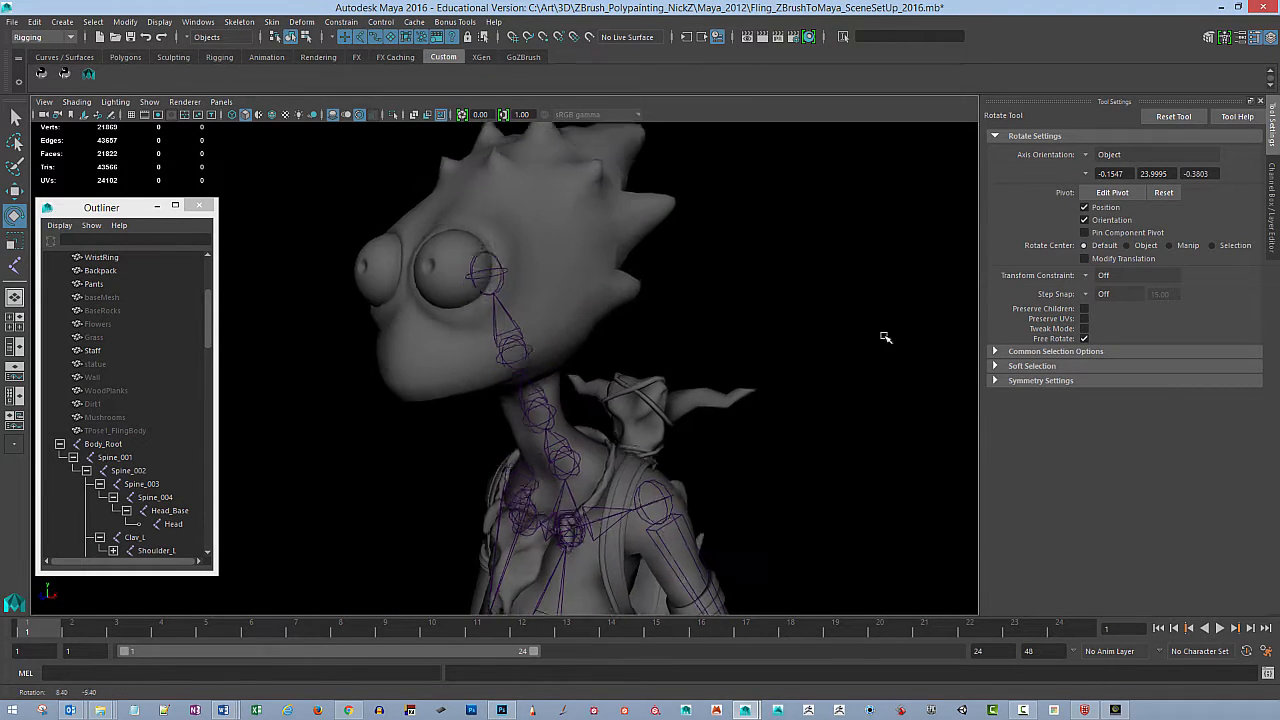
right_click_drag(838, 337, 884, 358, "alt")
middle_click_drag(851, 306, 908, 345, "alt")
left_click_drag(910, 332, 865, 336, "alt")
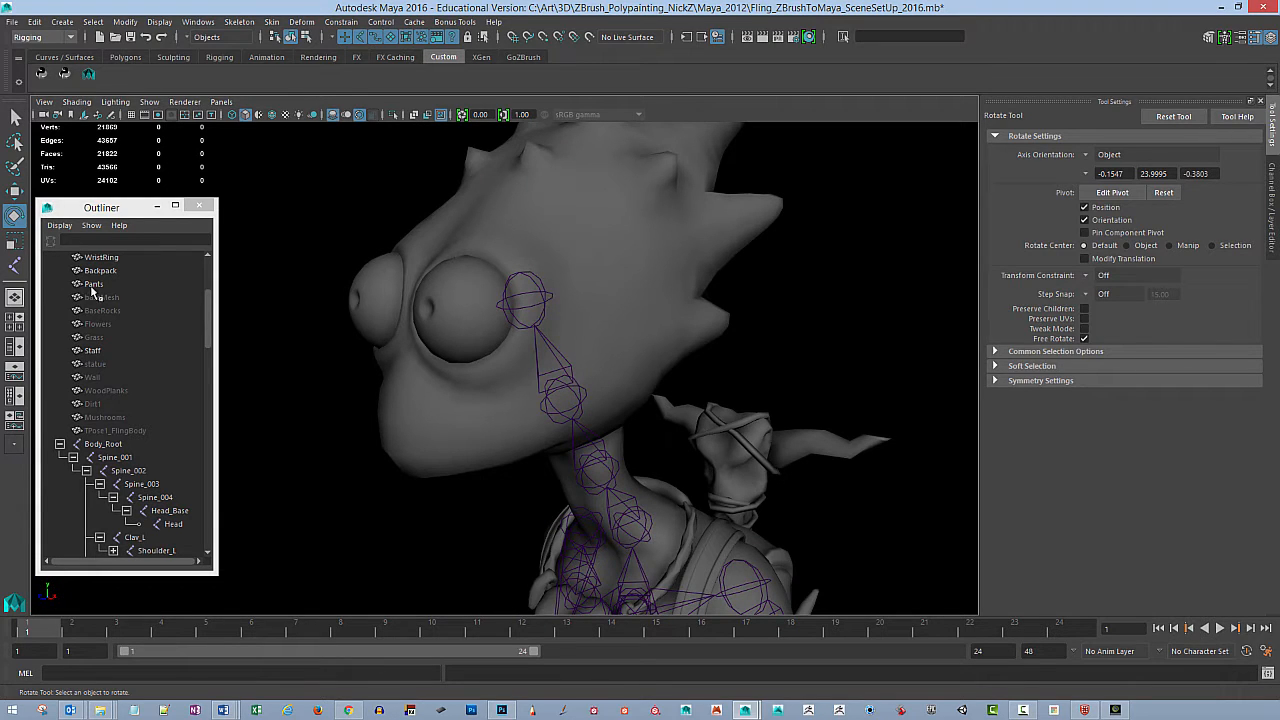
left_click(15, 264)
left_click_drag(805, 365, 760, 354, "alt")
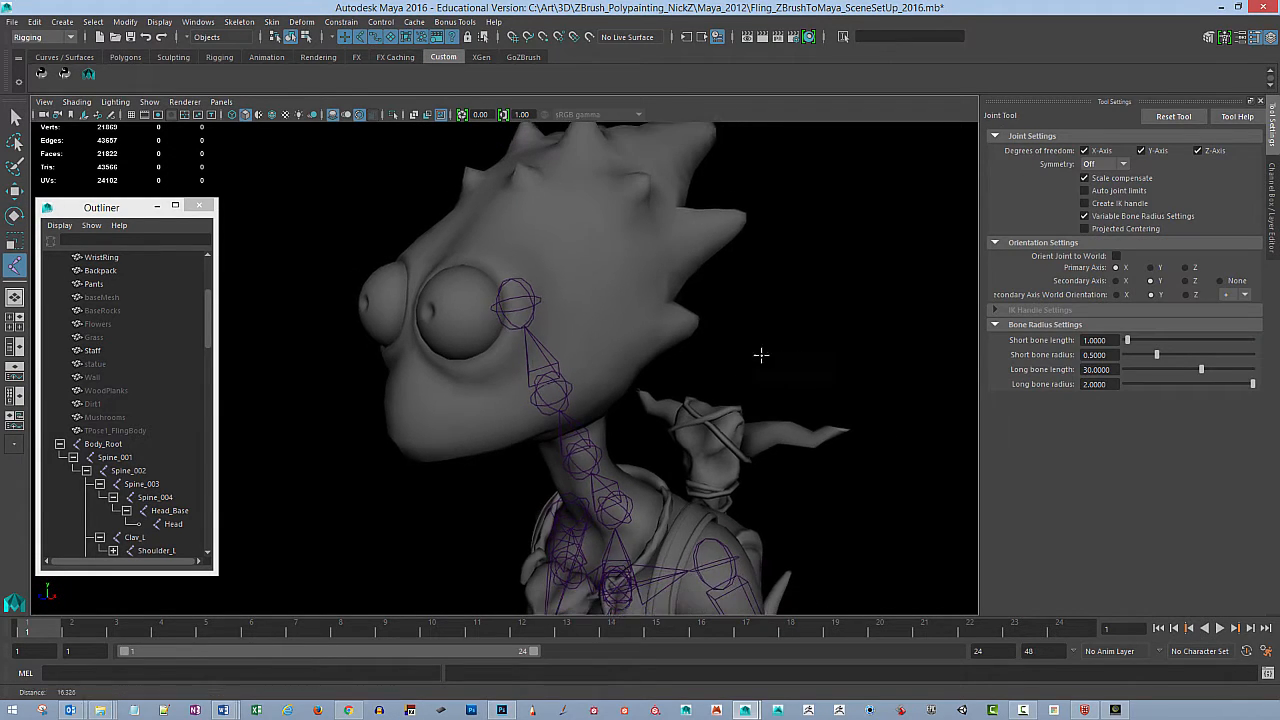
key("space")
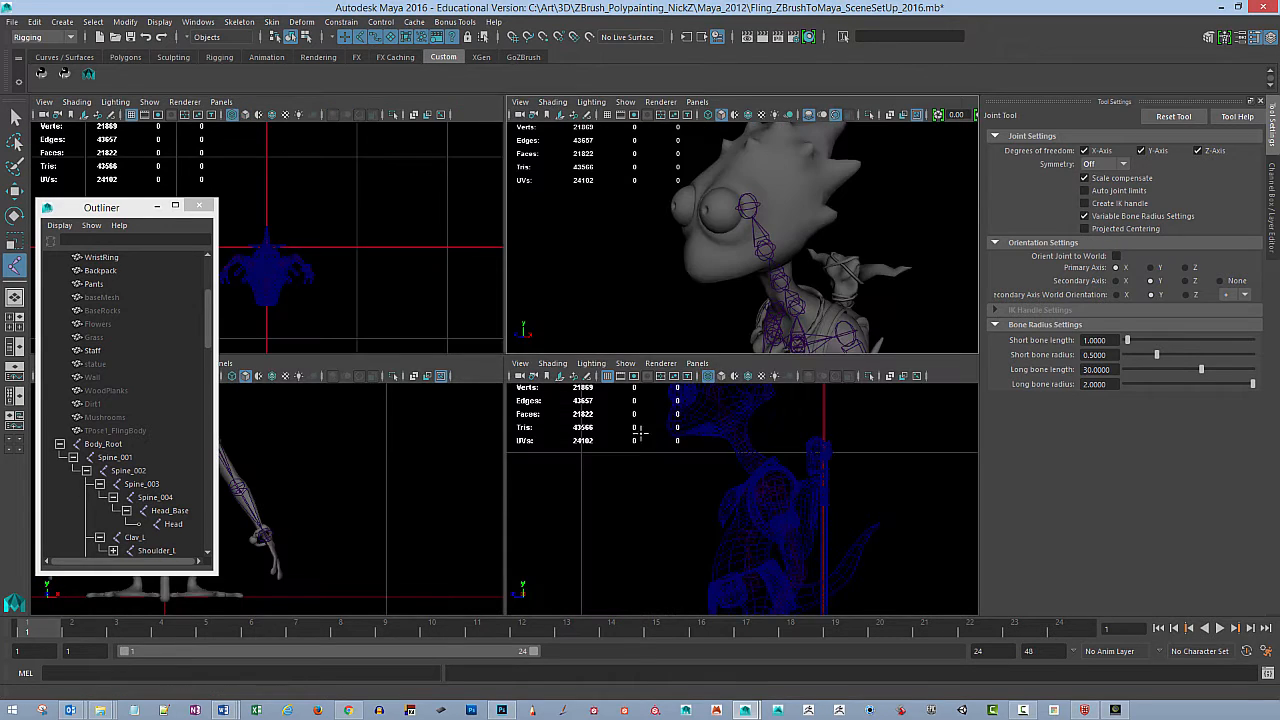
key("space")
middle_click_drag(555, 289, 678, 496, "alt")
right_click_drag(632, 416, 695, 425, "alt")
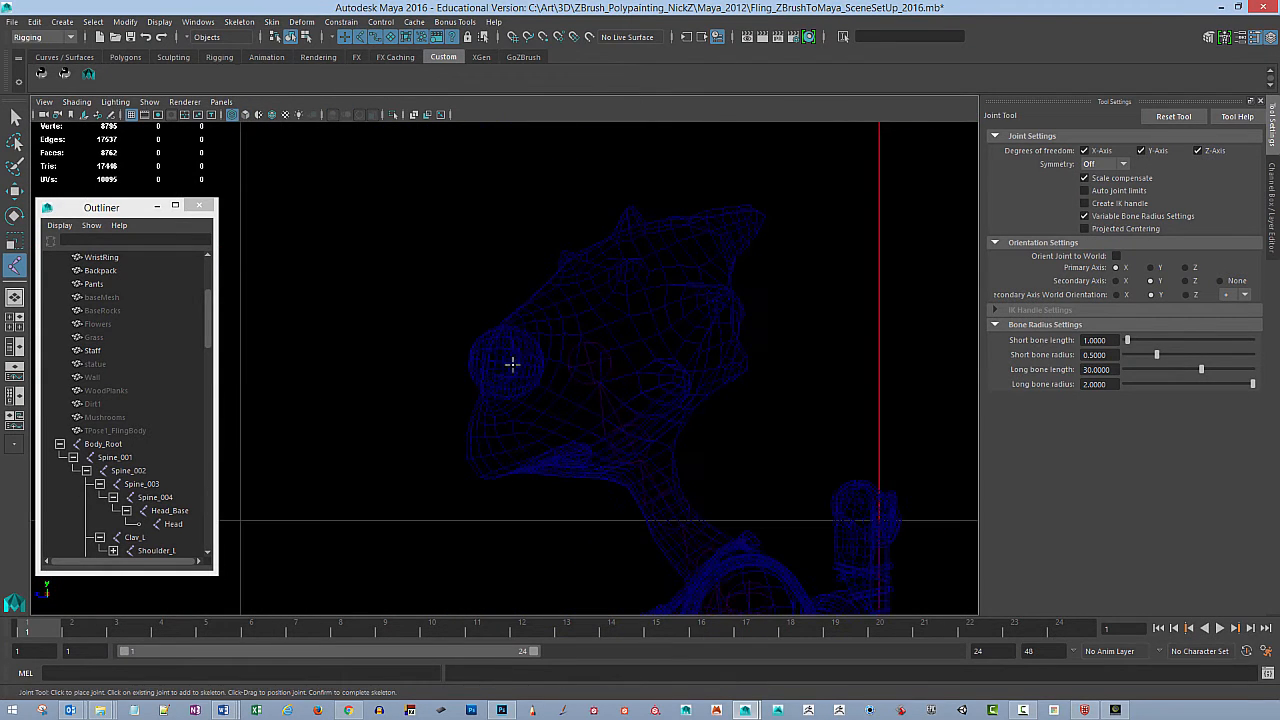
left_click_drag(508, 362, 502, 361)
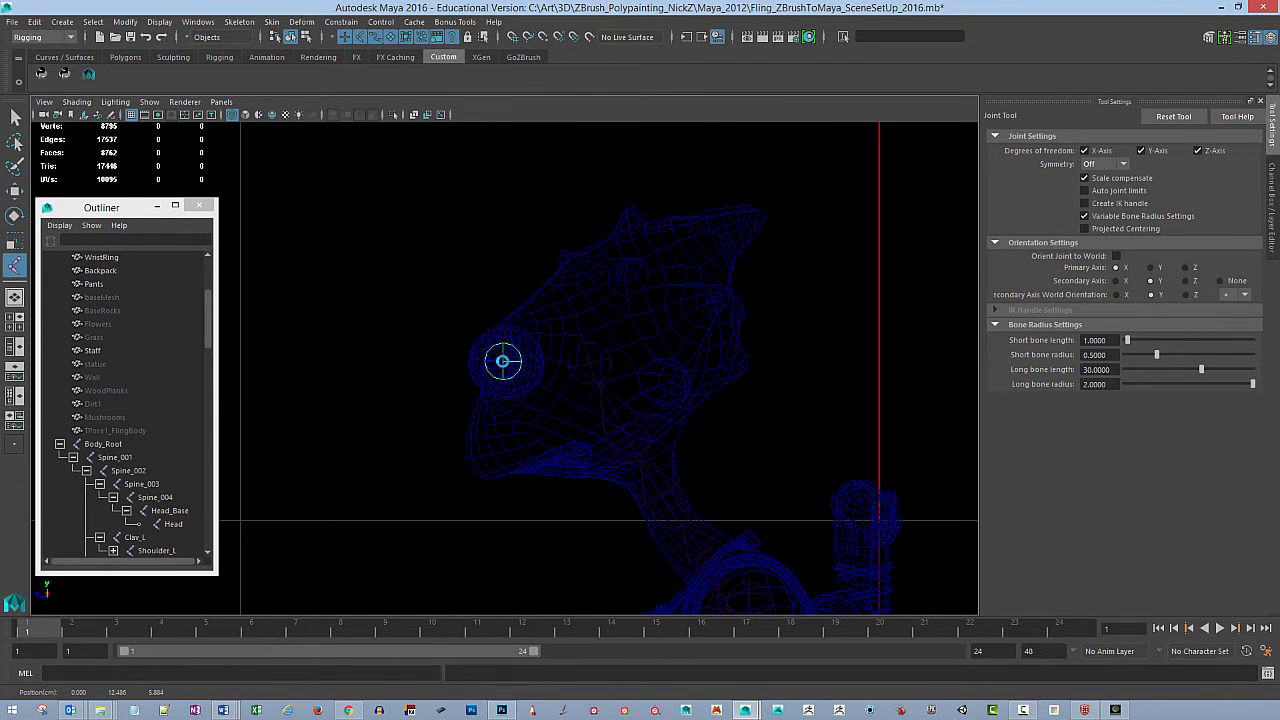
Step: Leave joint creation and nudge the new eye joint closer to the eyeball's centre in the side view
scroll(506, 364, "up", 4)
right_click_drag(723, 352, 952, 430, "alt")
middle_click_drag(745, 330, 725, 343, "alt")
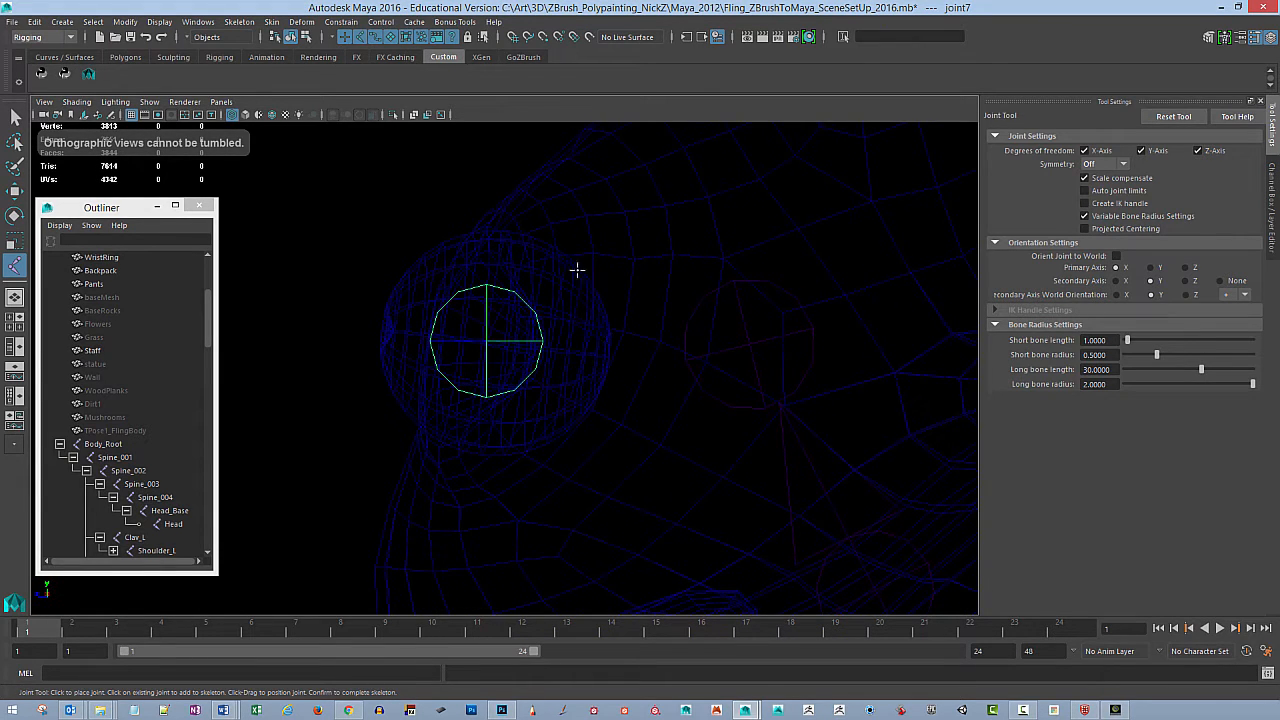
key("q")
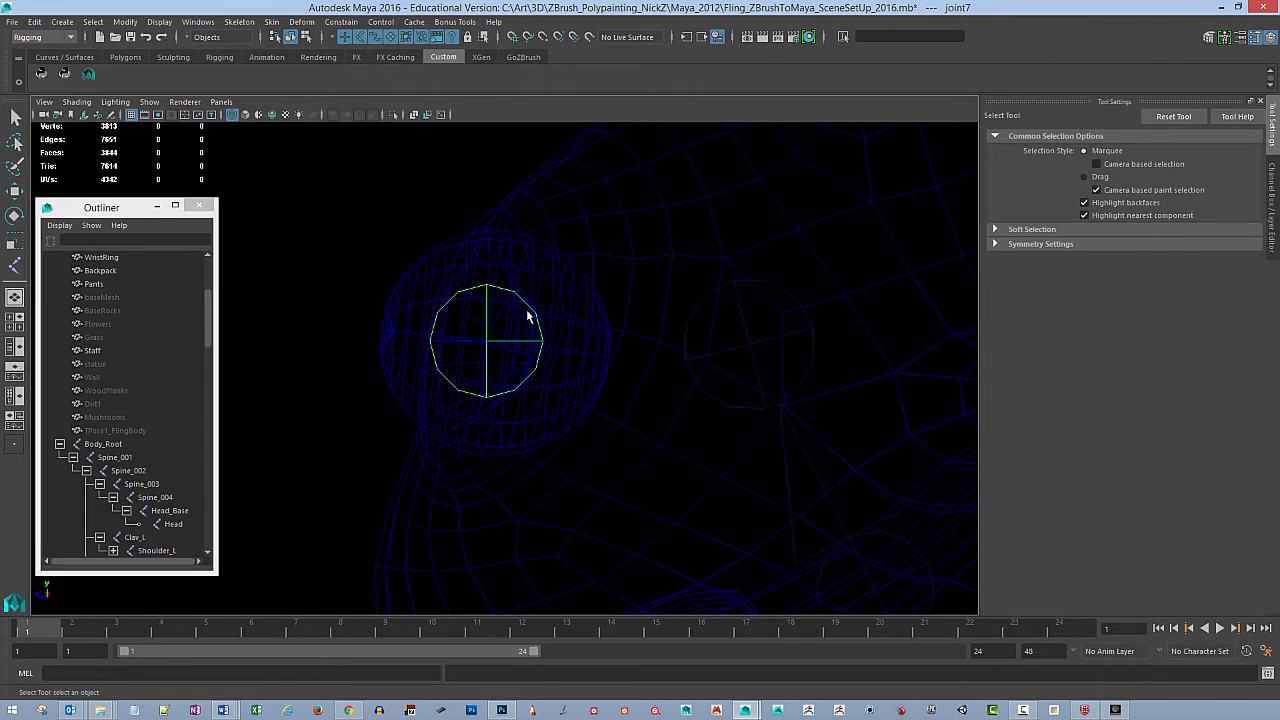
middle_click_drag(613, 305, 597, 306, "alt")
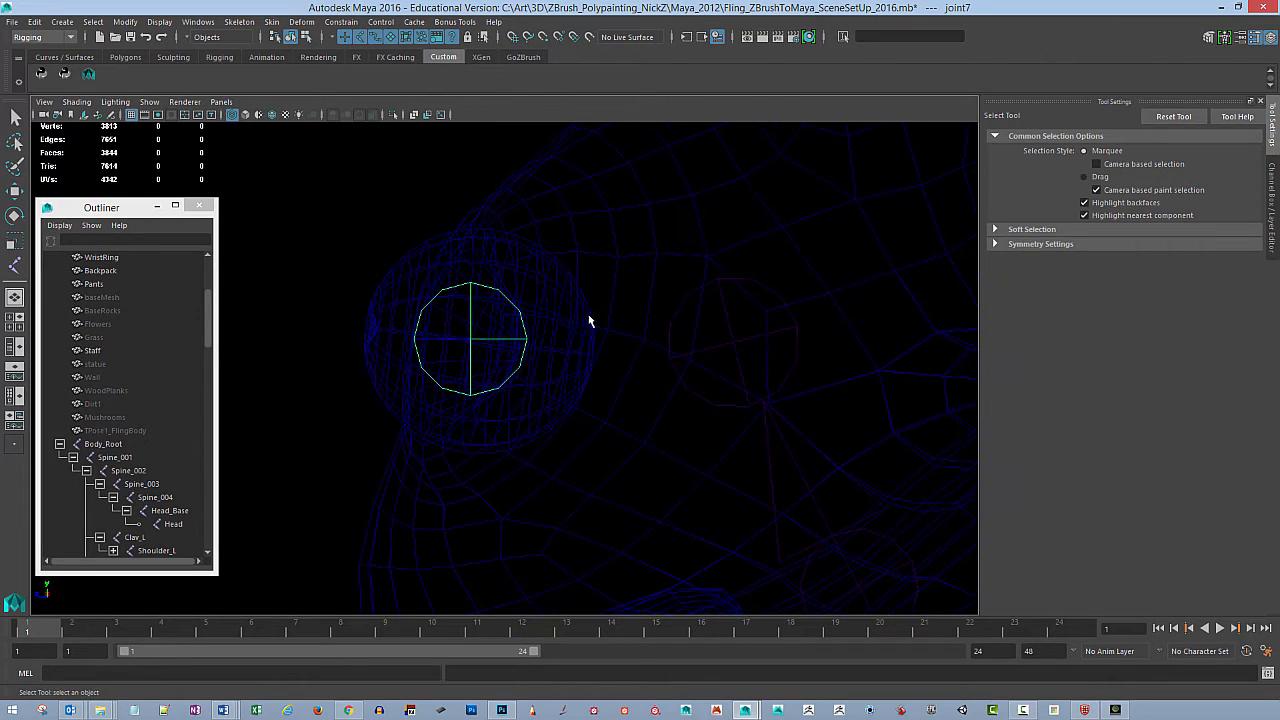
left_click(15, 190)
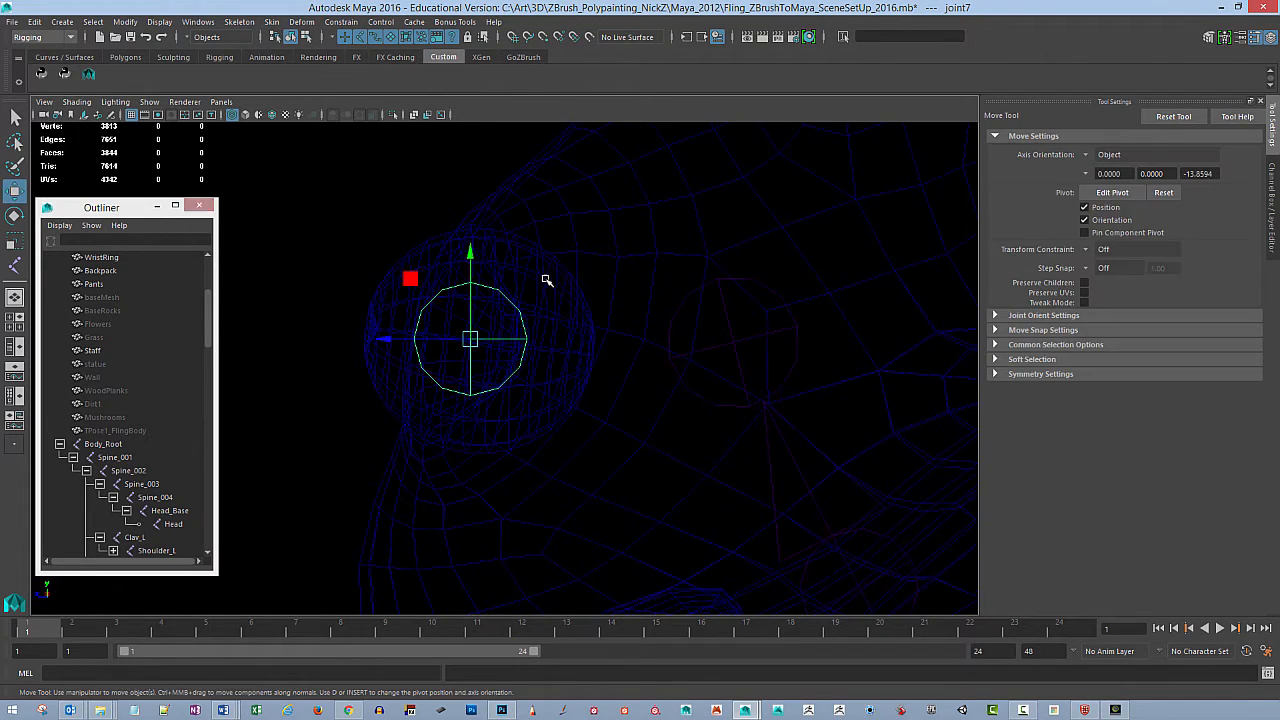
mouse_move(471, 339)
left_mouse_down()
mouse_move(497, 338)
mouse_move(474, 339)
left_mouse_up()
Step: Undo the test scaling of the eye joint, and set its Radius to 1 instead
key("r")
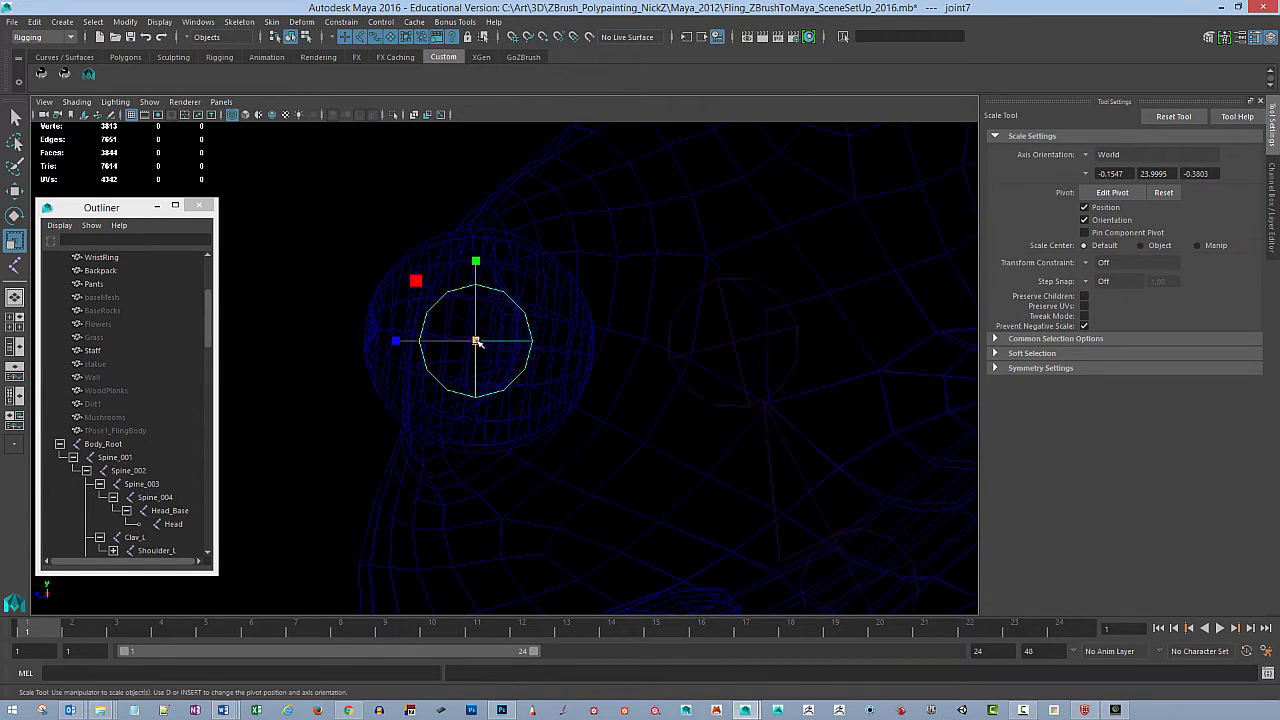
key("ctrl+z")
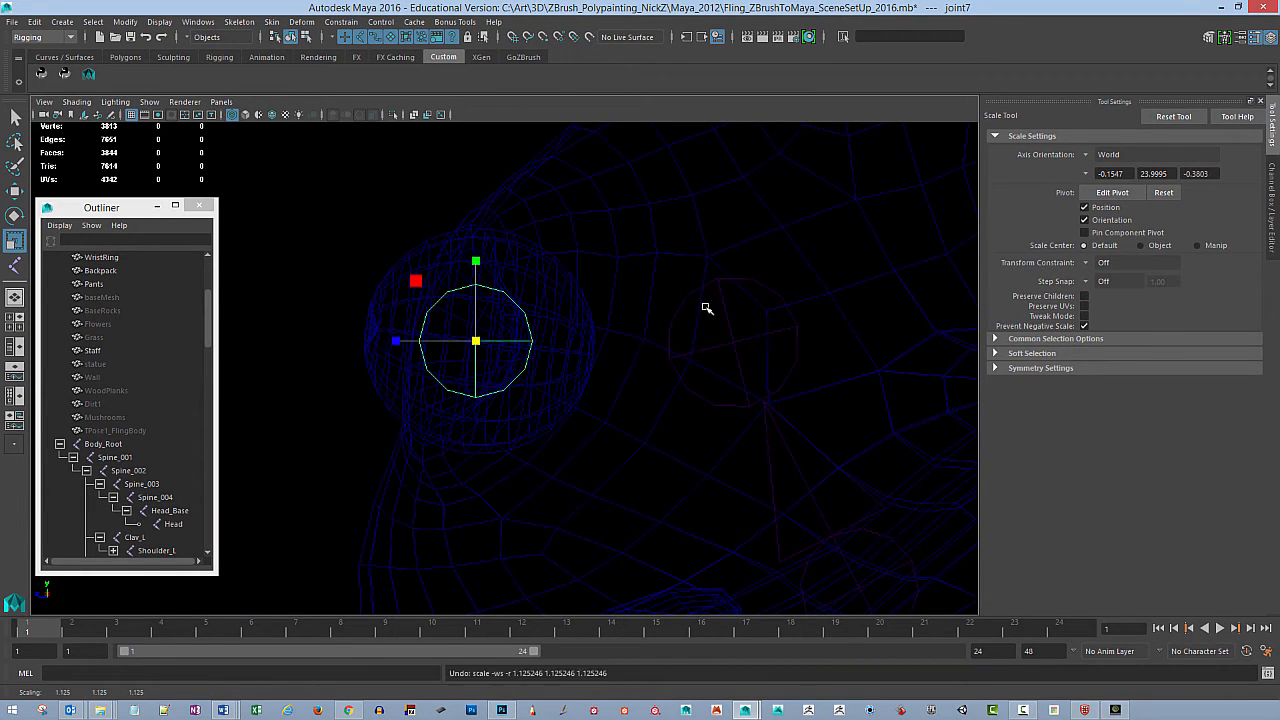
left_click(1271, 190)
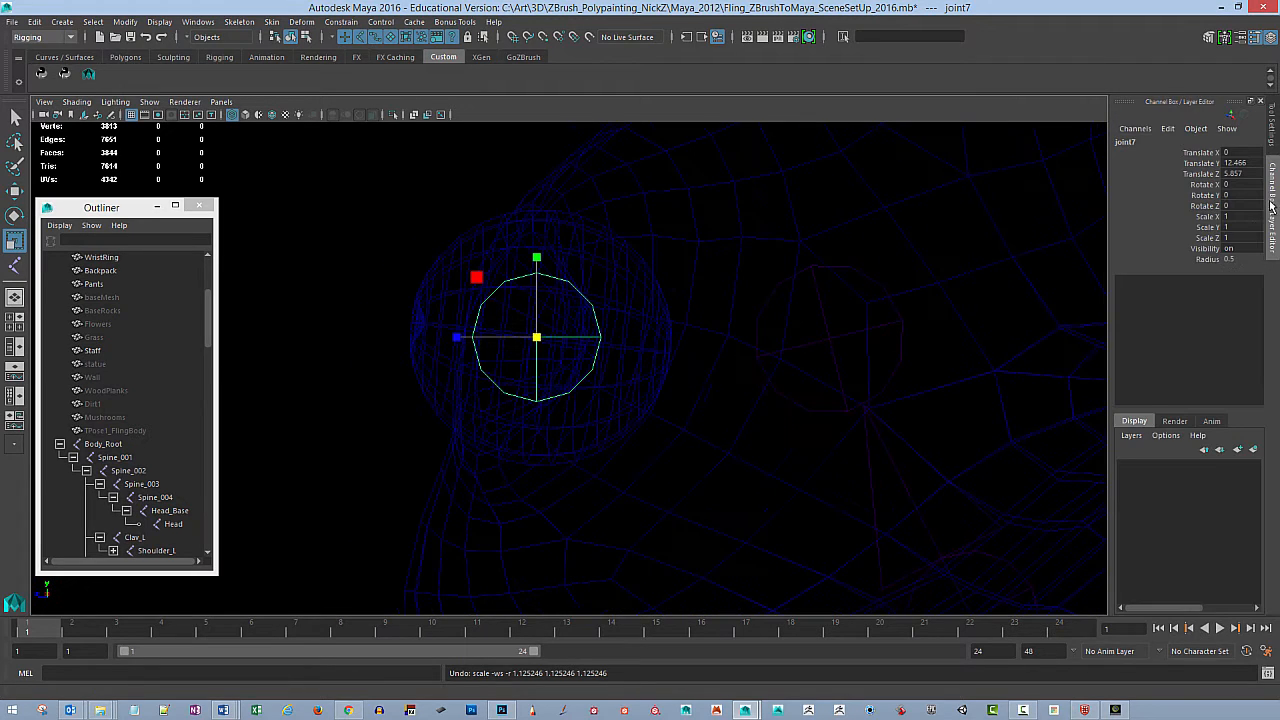
left_click(1210, 262)
left_click(1228, 259)
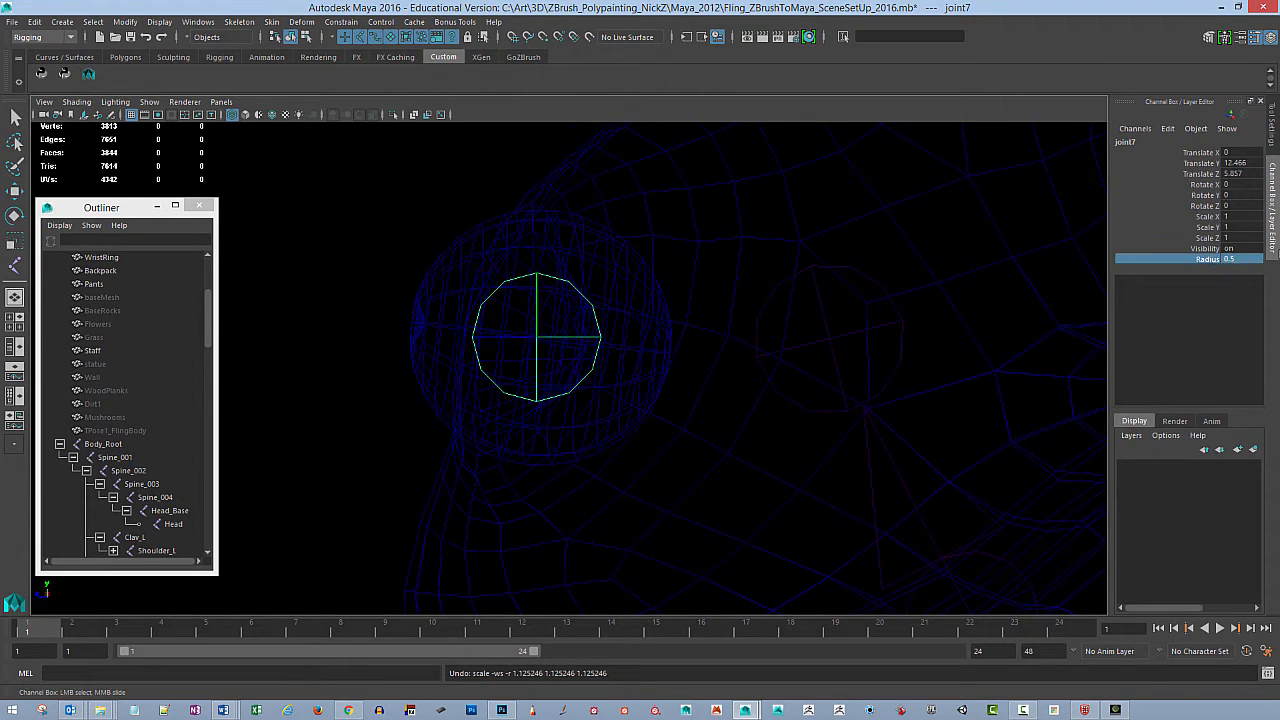
type("1")
key("Return")
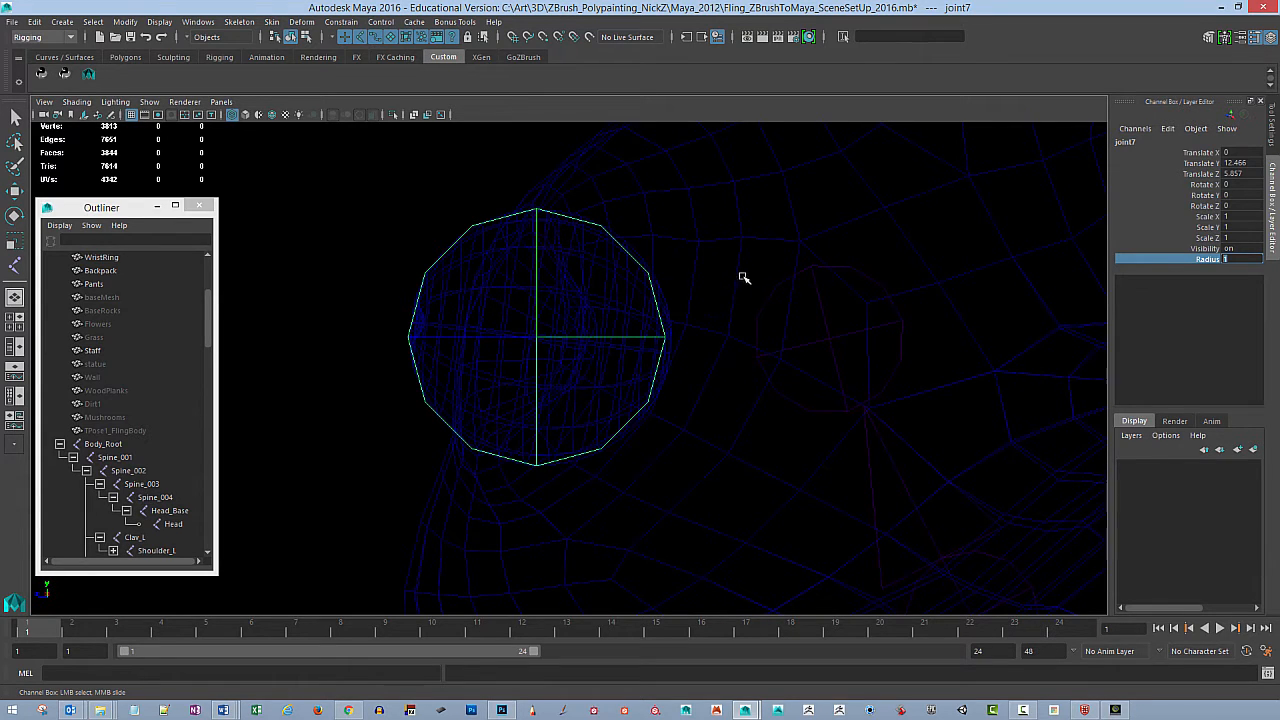
Step: Re-centre the enlarged eye joint on the eyeball in the side view, at about Y 12.463 and Z 5.842
middle_click_drag(742, 295, 769, 304, "alt")
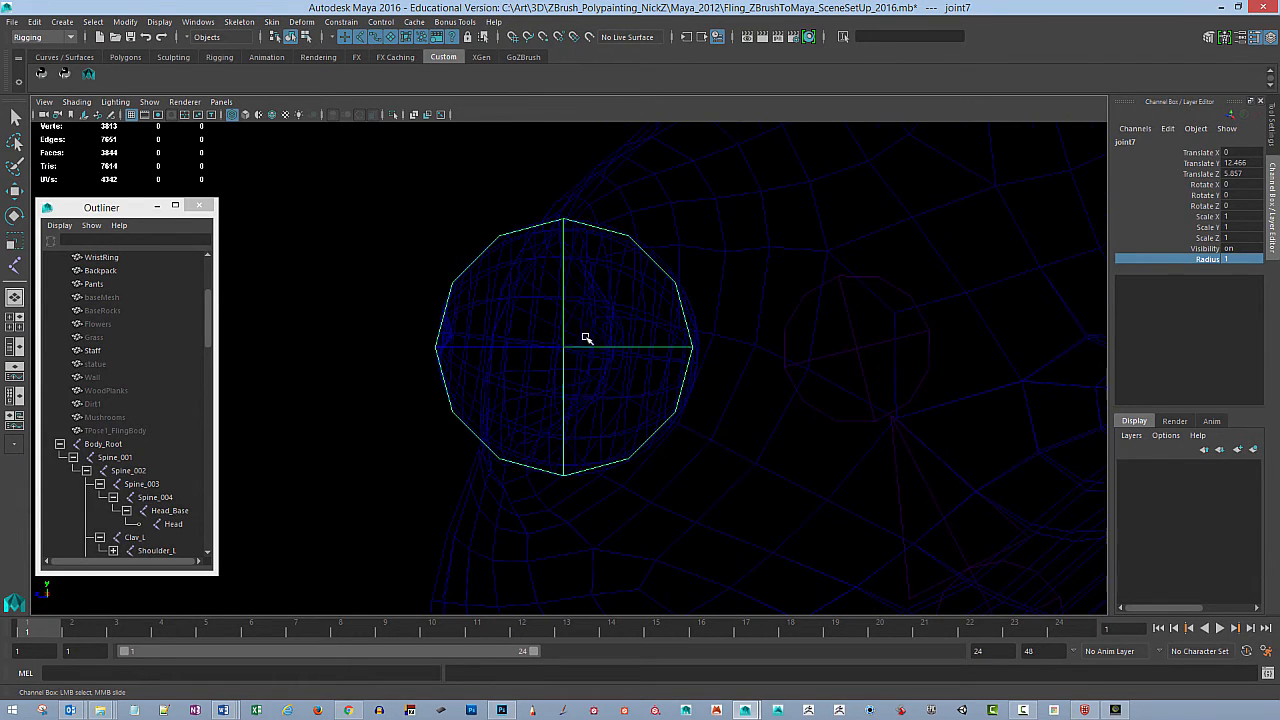
key("w")
left_click_drag(563, 348, 567, 348)
Step: Move the eye joint sideways onto the character's left eye in the front view, to about X 0.673
key("space")
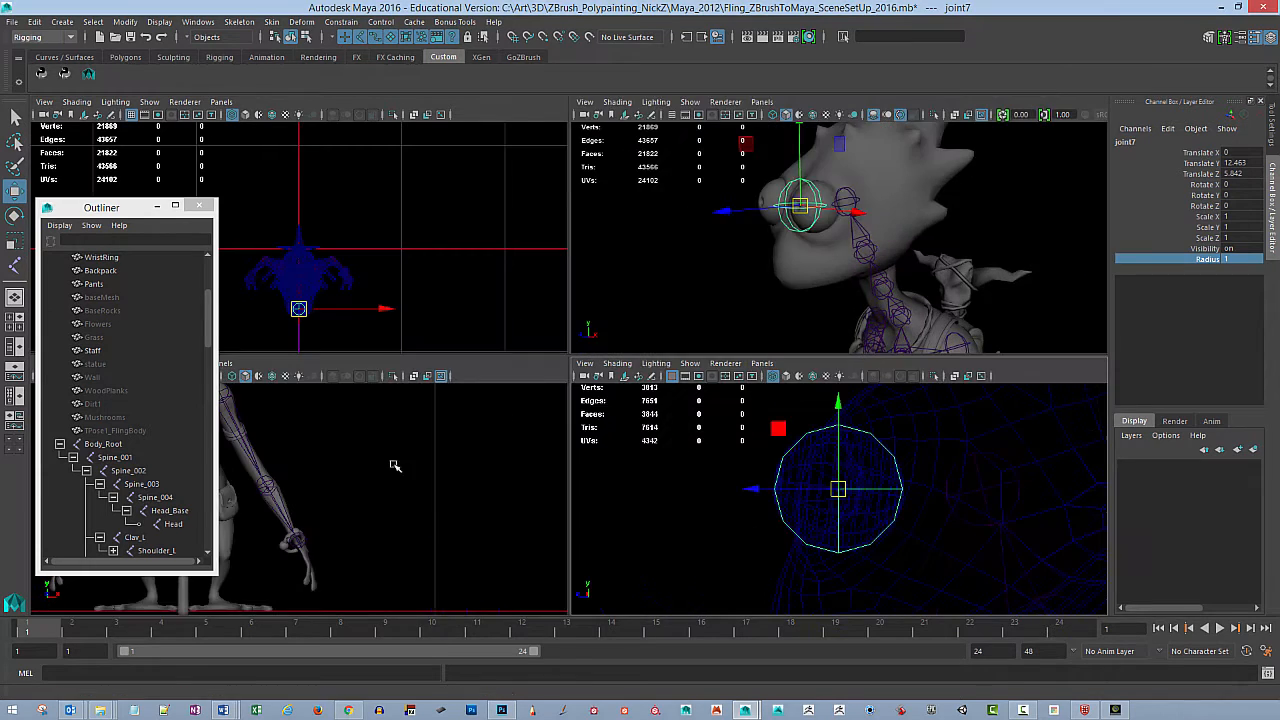
key("space")
key("f")
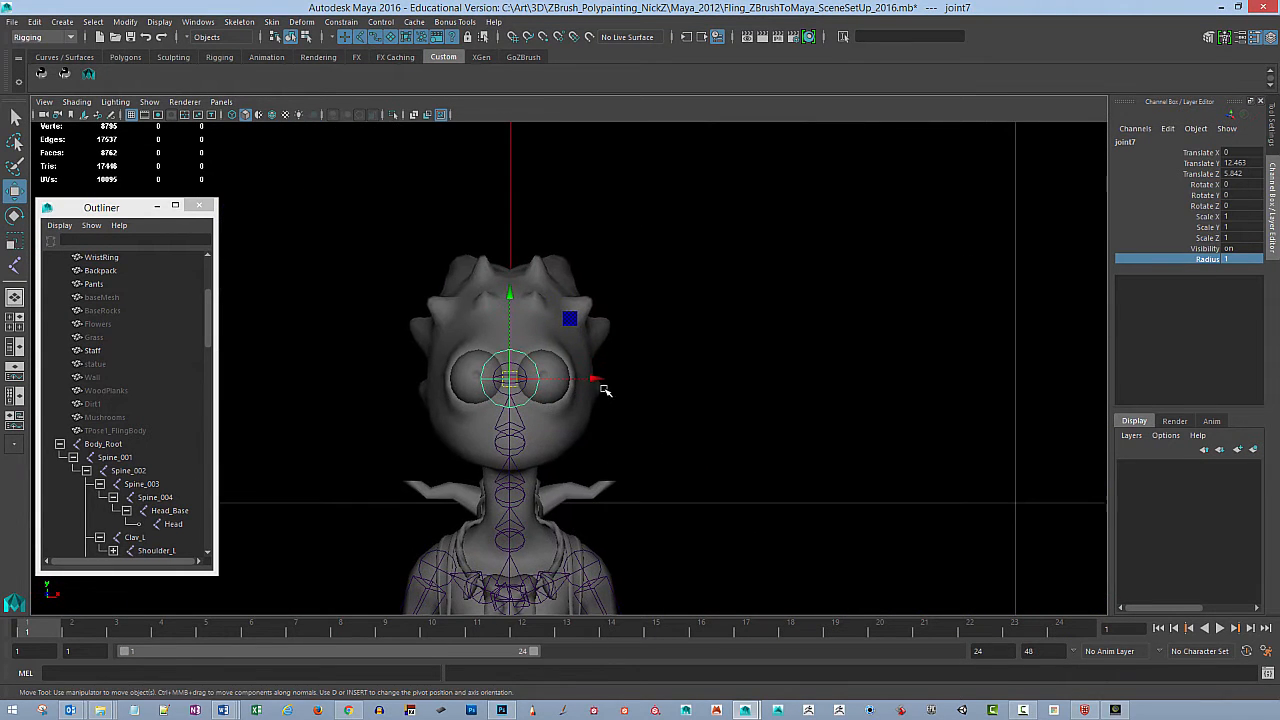
left_click_drag(592, 376, 623, 371)
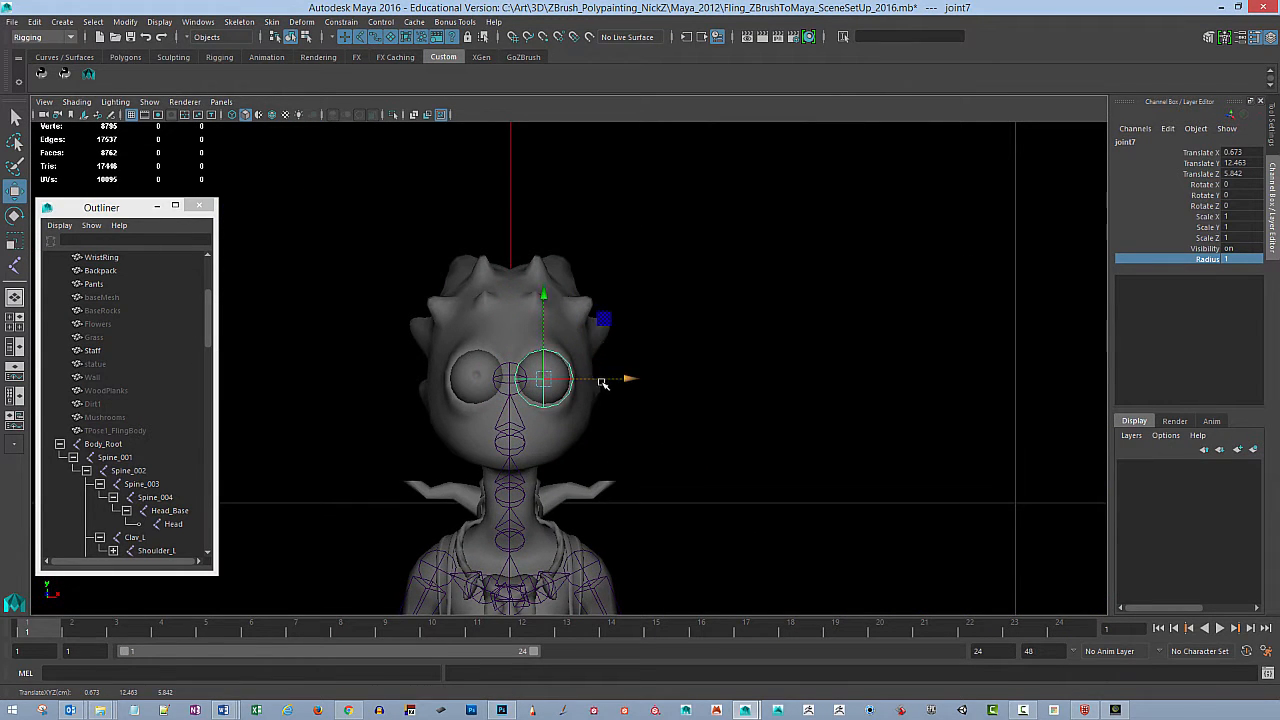
Step: Fine-tune the joint's centring on the left eyeball in front-view wireframe, to about X 0.625 and Y 12.472
right_click_drag(623, 371, 906, 428, "alt")
key("4")
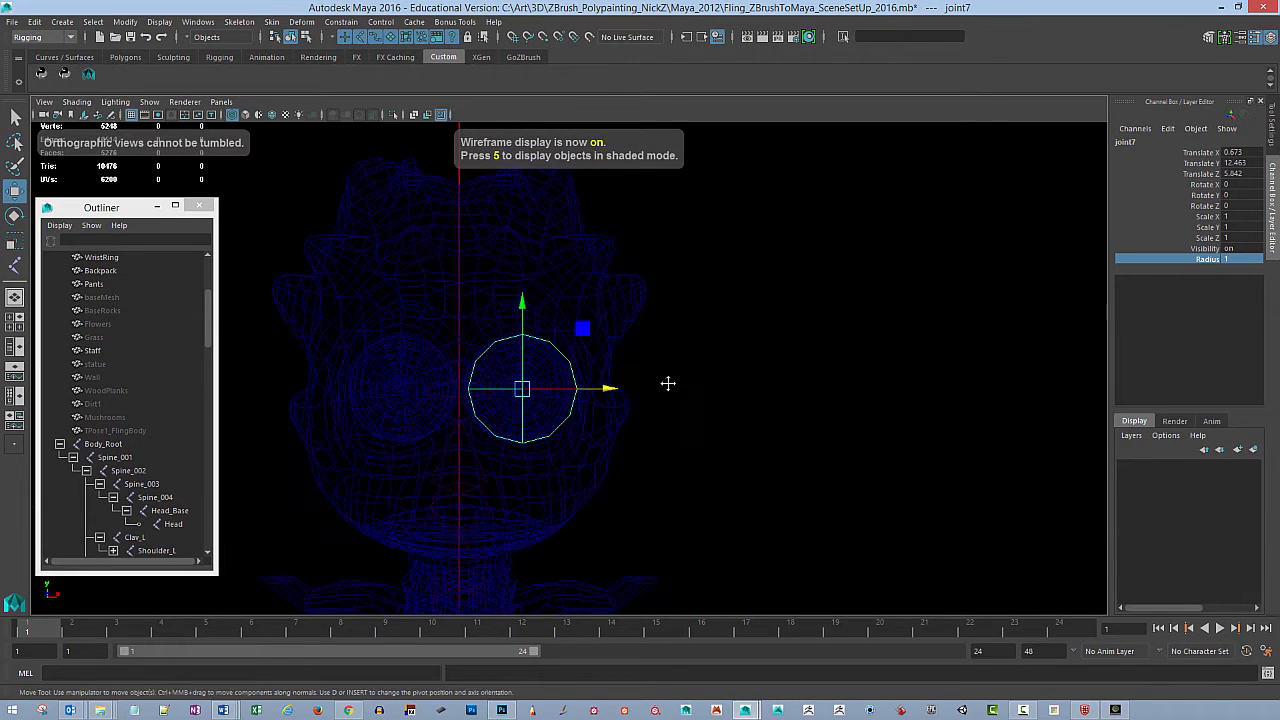
right_click_drag(667, 383, 924, 460, "alt")
left_click_drag(553, 414, 543, 414)
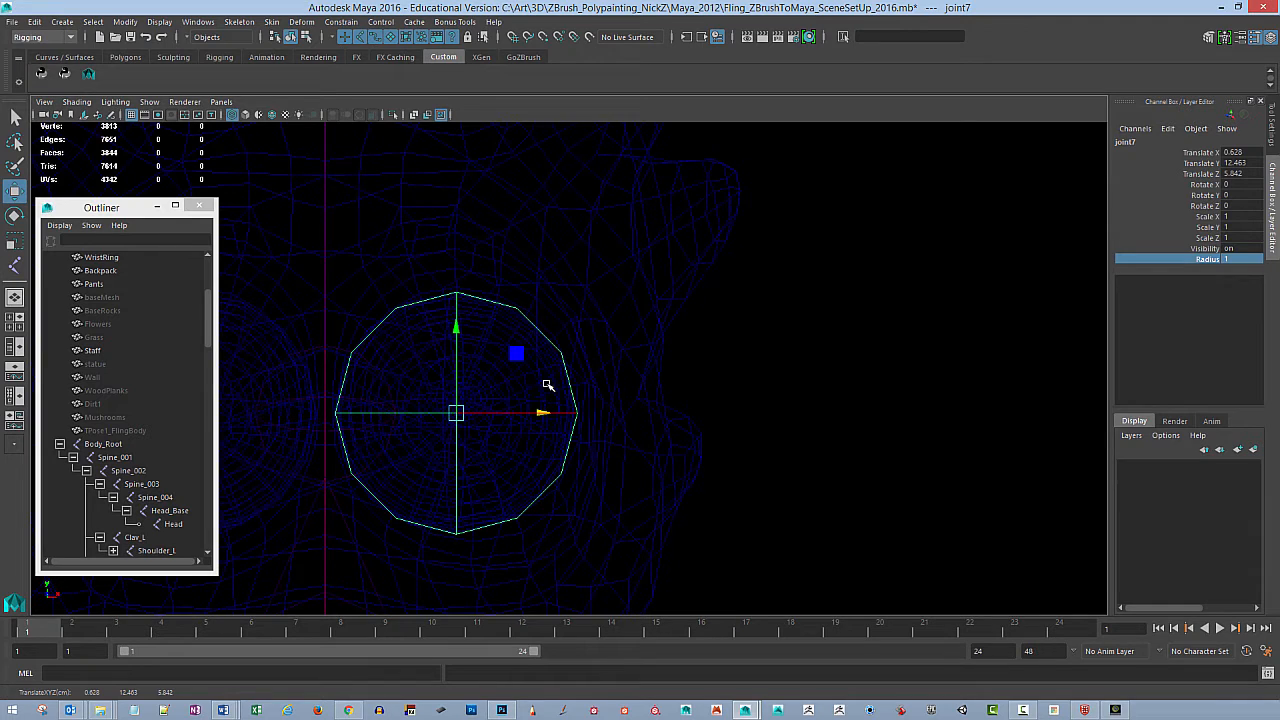
left_click_drag(457, 335, 457, 328)
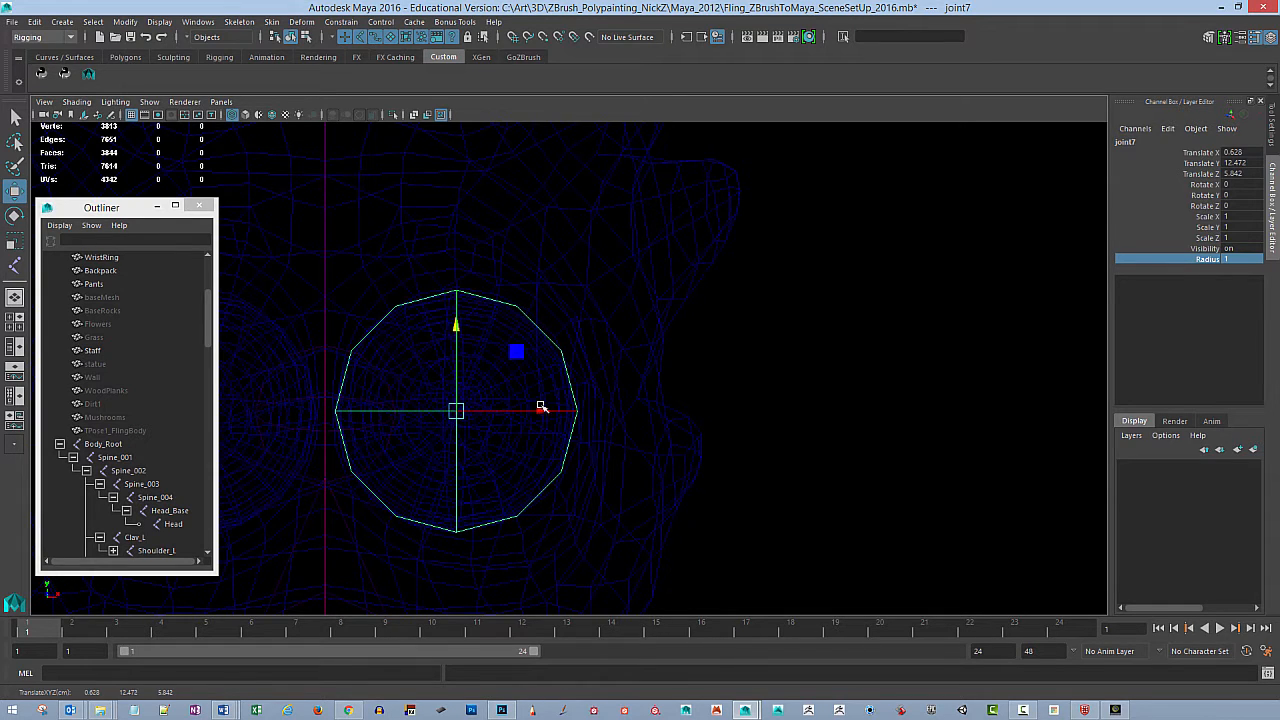
left_click_drag(541, 410, 547, 410)
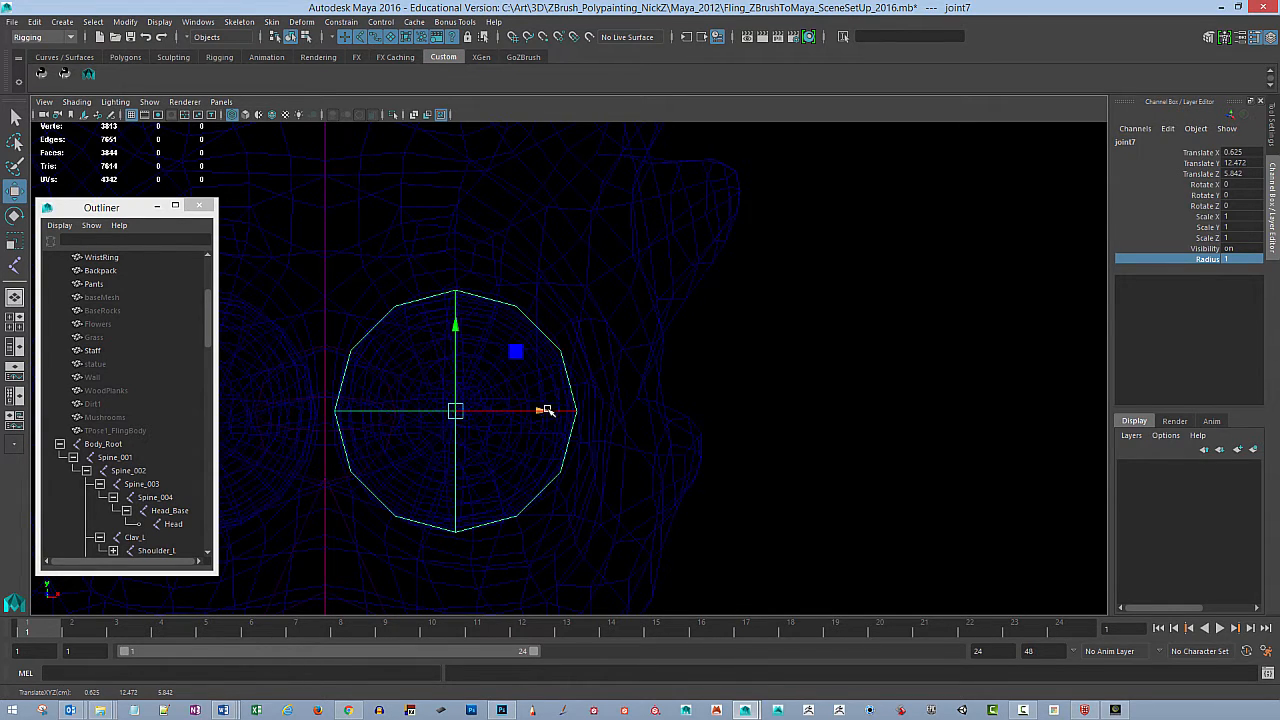
Step: Return to the perspective view and rename the new eye joint Eye_L in the scene hierarchy
key("space")
key("space")
mouse_move(809, 274)
left_mouse_down("alt")
mouse_move(754, 326)
mouse_move(849, 320)
mouse_move(502, 387)
left_mouse_up("alt")
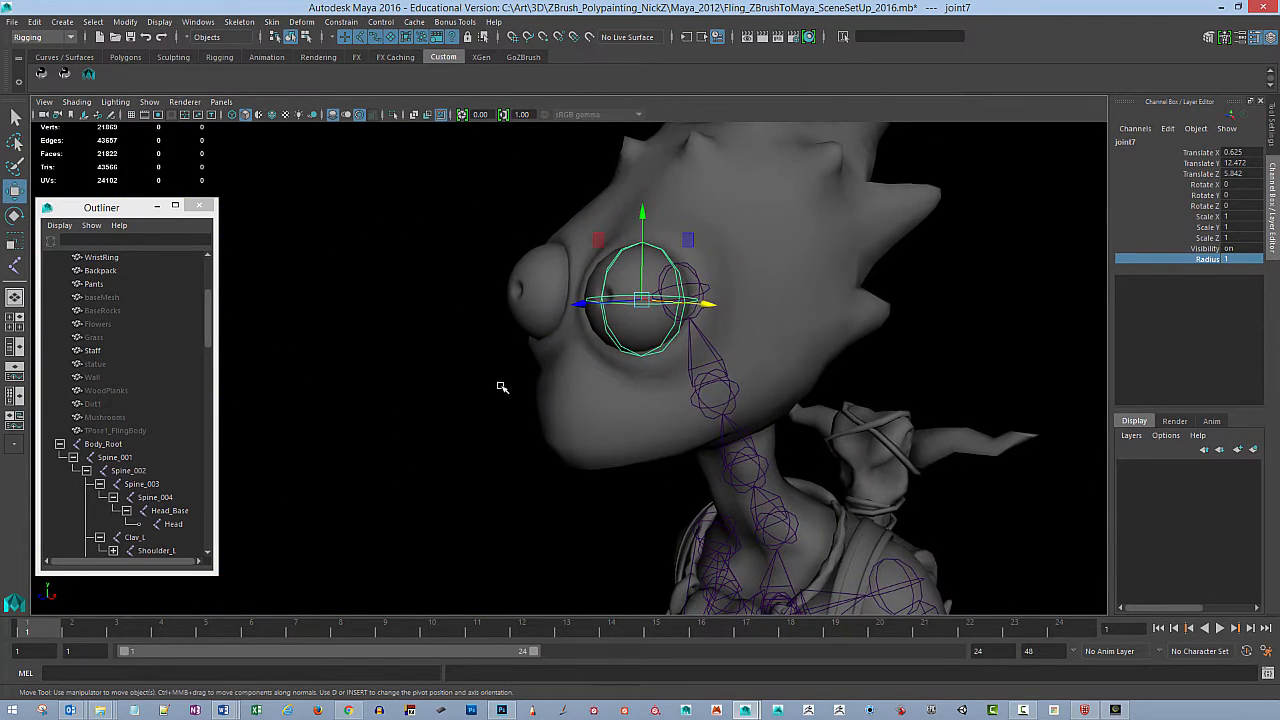
left_click_drag(208, 328, 219, 358)
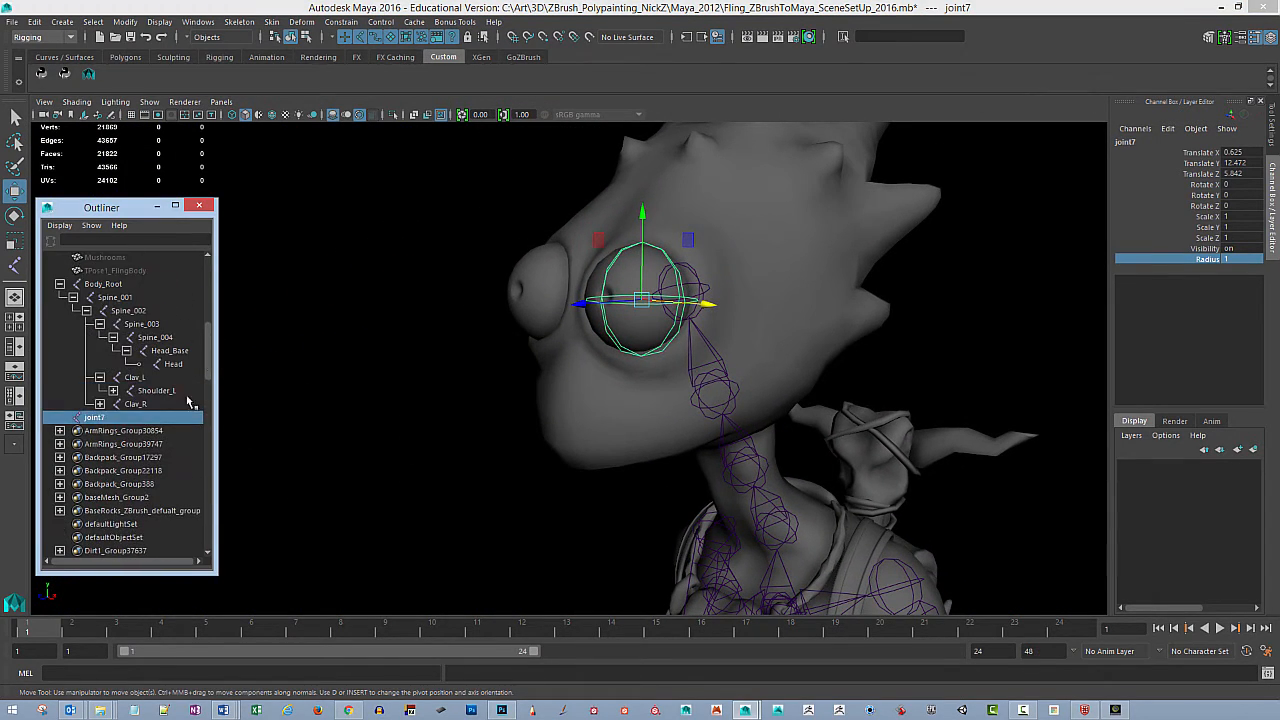
double_click(110, 418)
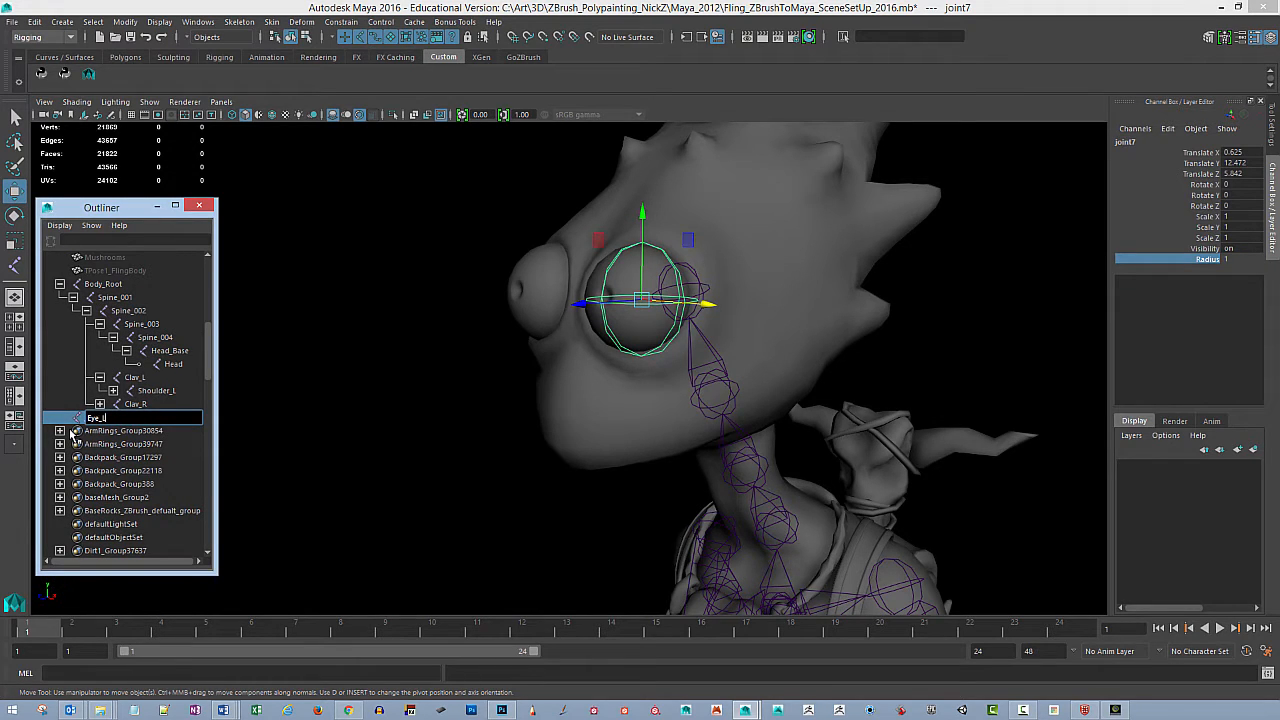
key("Return")
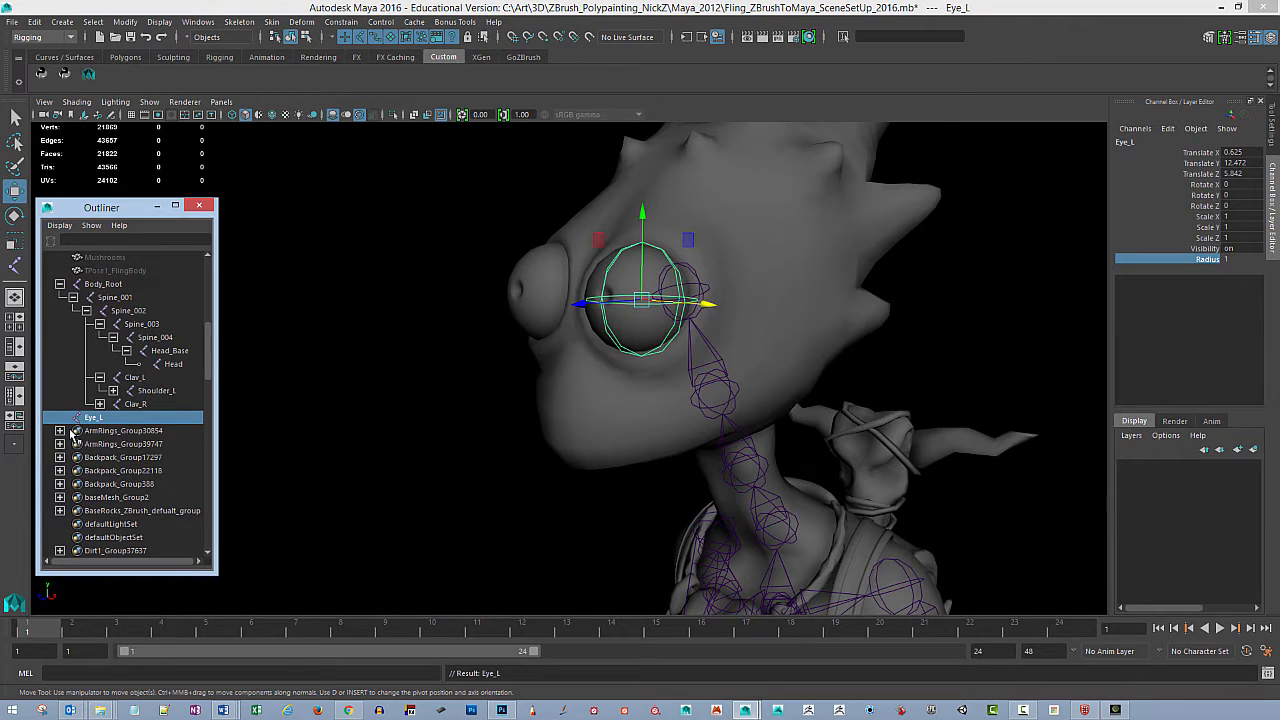
Step: Parent the Eye_L joint under the Head joint
left_click_drag(812, 288, 763, 290, "alt")
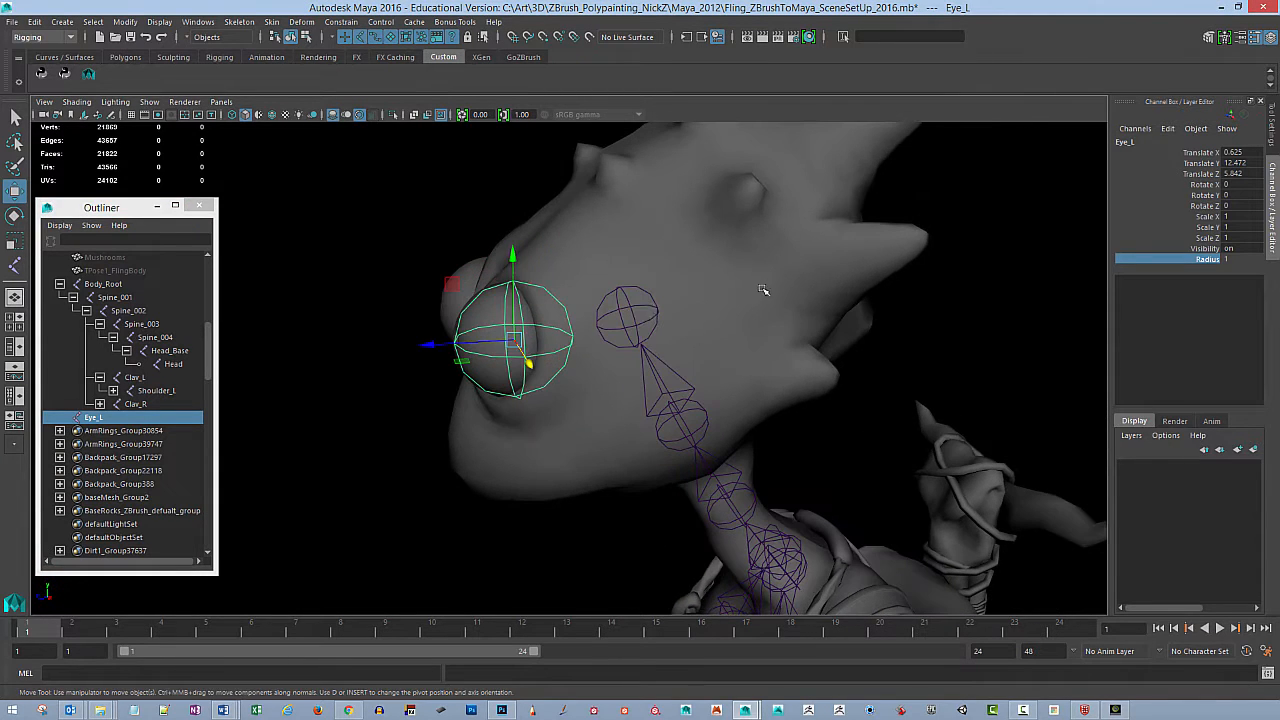
left_click(647, 319)
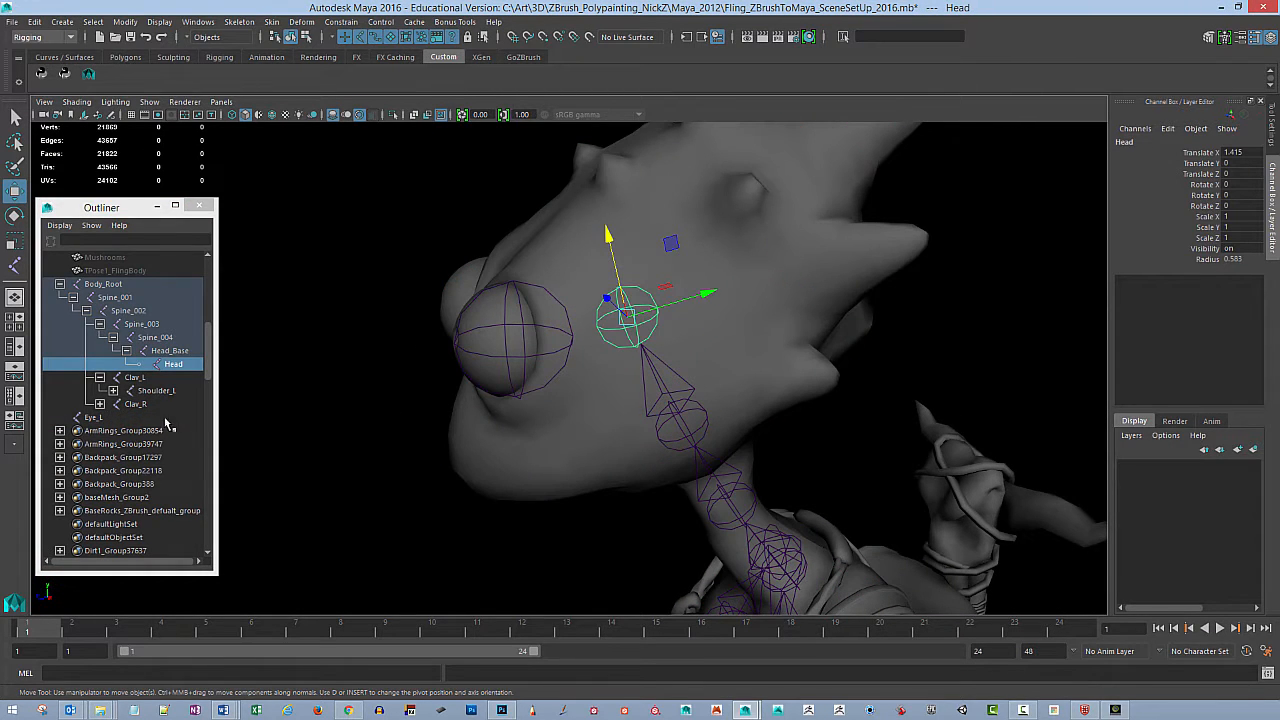
left_click(104, 418)
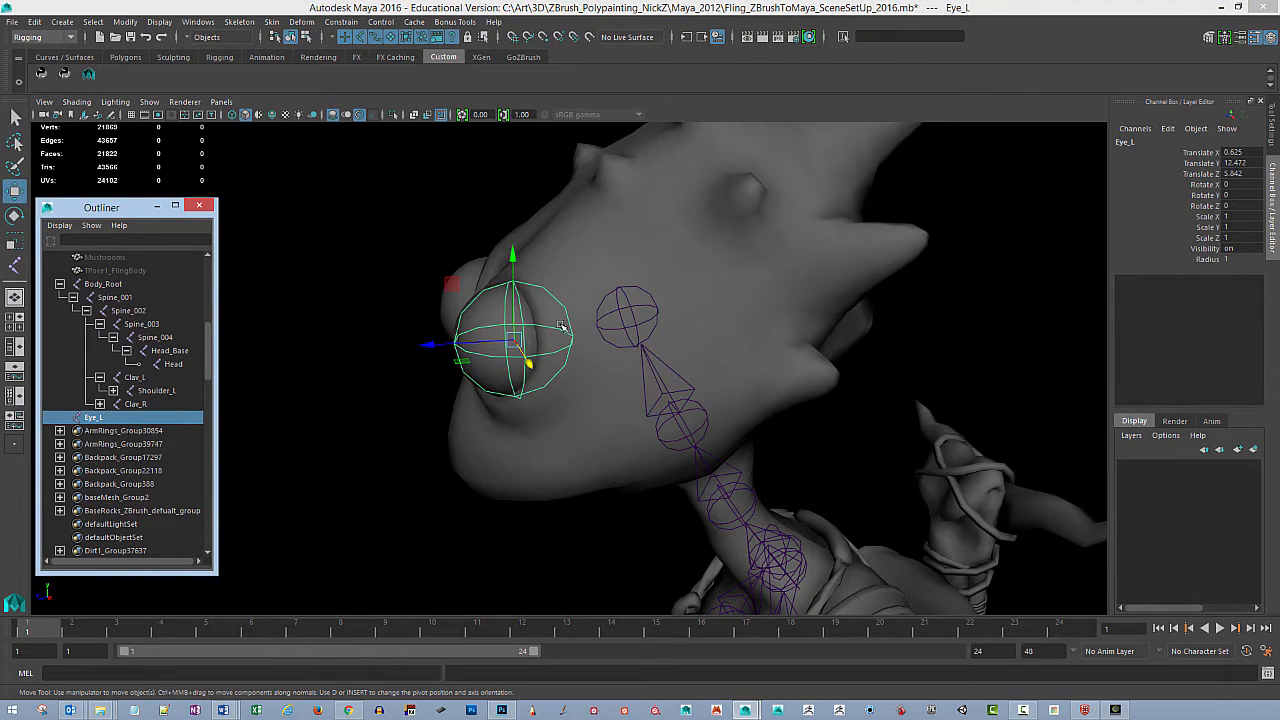
left_click(619, 320, "shift")
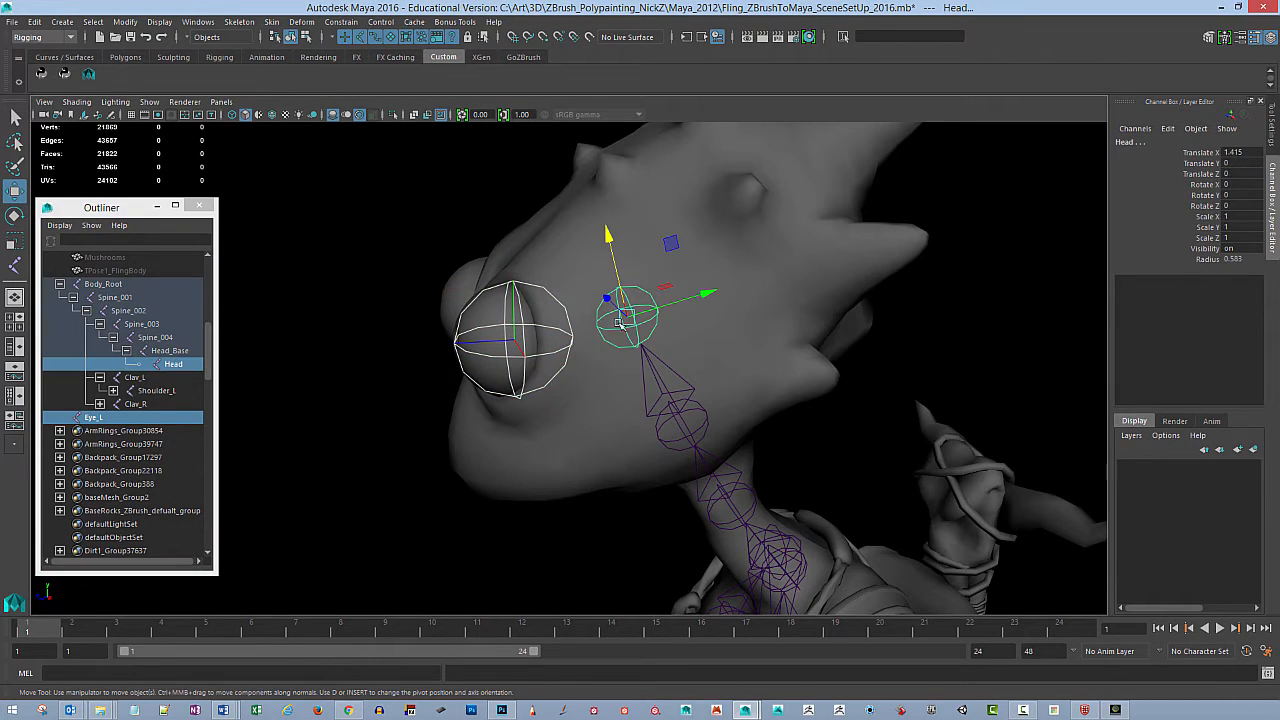
key("p")
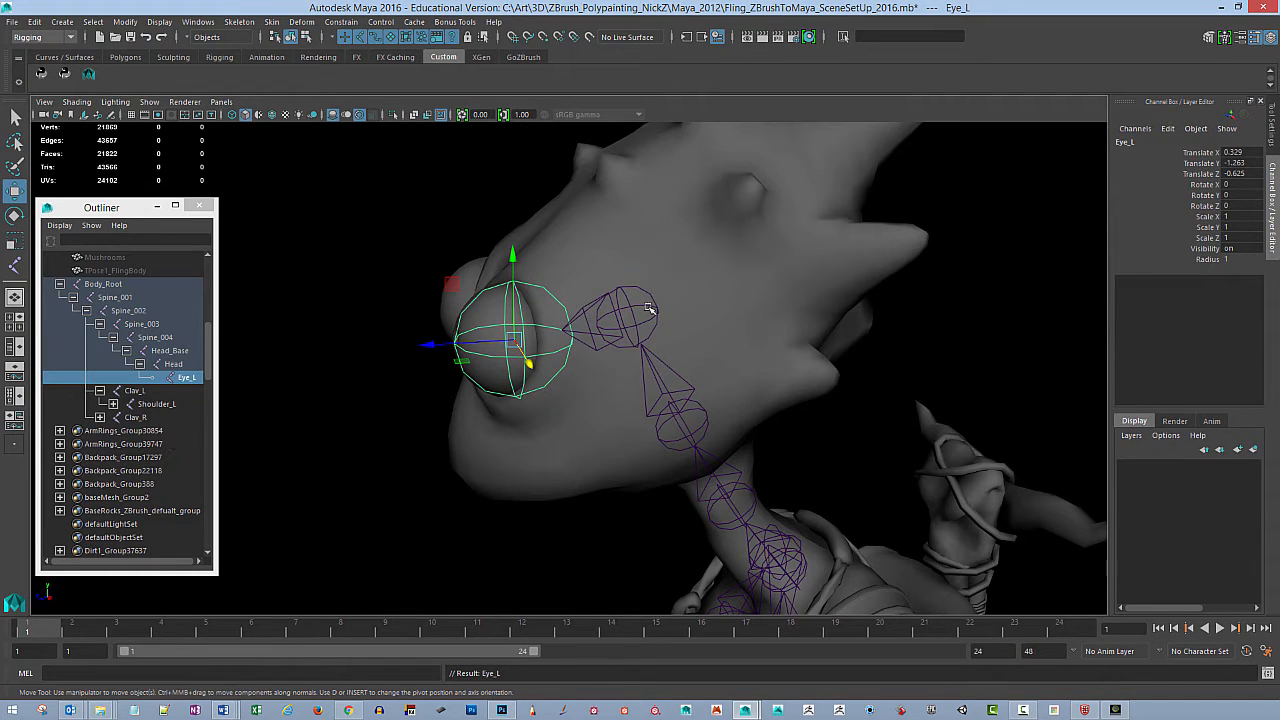
Step: Mirror the Eye_L joint across the YZ plane with Behavior, replacing _L with _R in the duplicated joint's name
left_click_drag(677, 314, 645, 417, "alt")
left_click(592, 516)
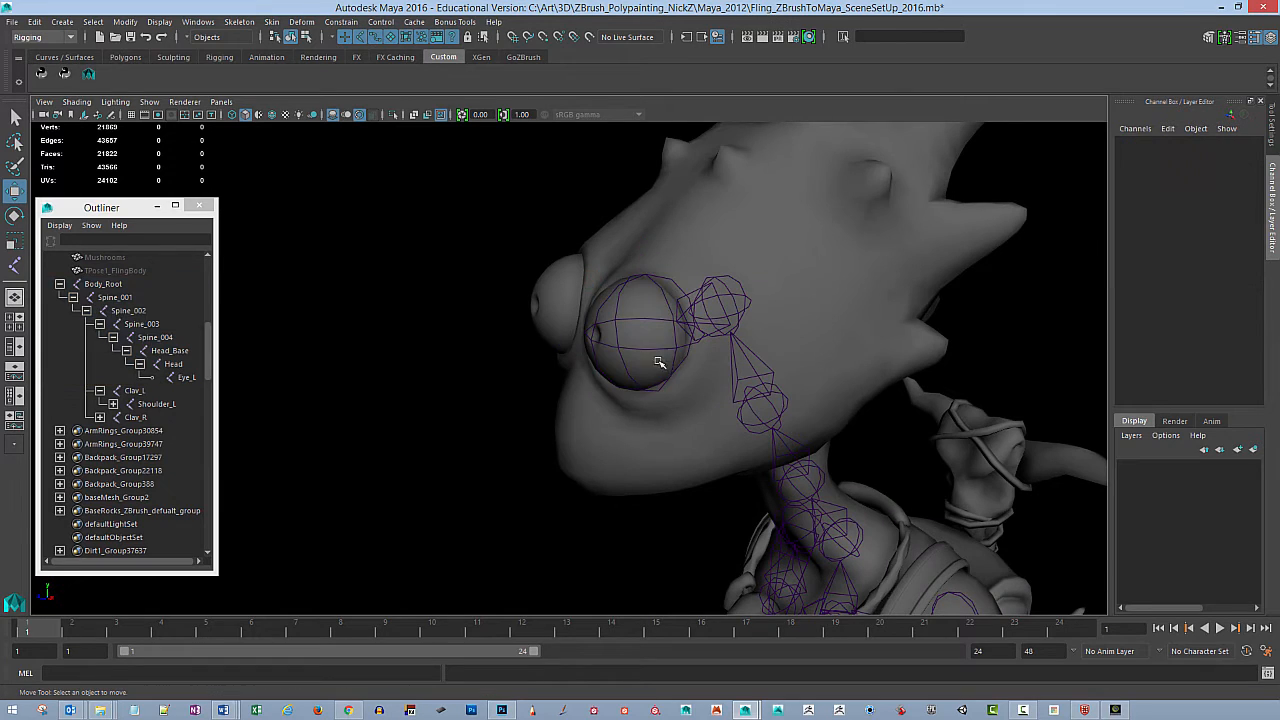
left_click(663, 350)
left_click_drag(577, 379, 675, 349, "alt")
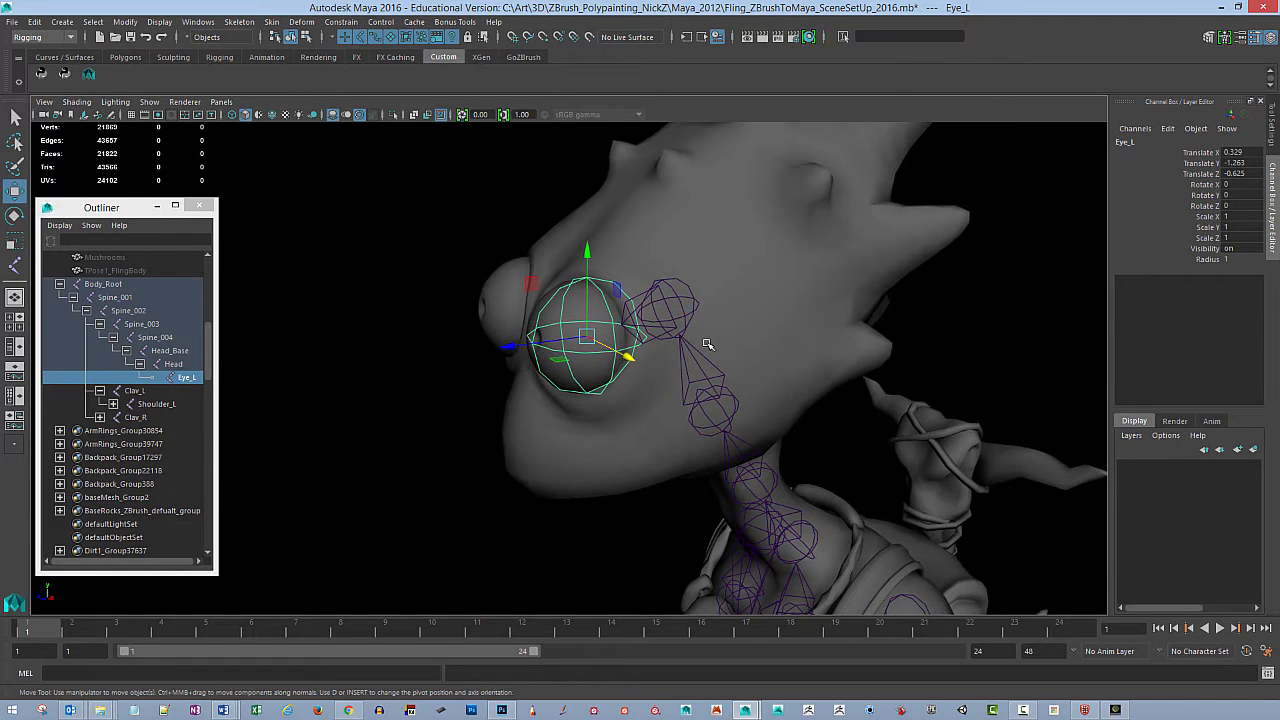
left_click(239, 21)
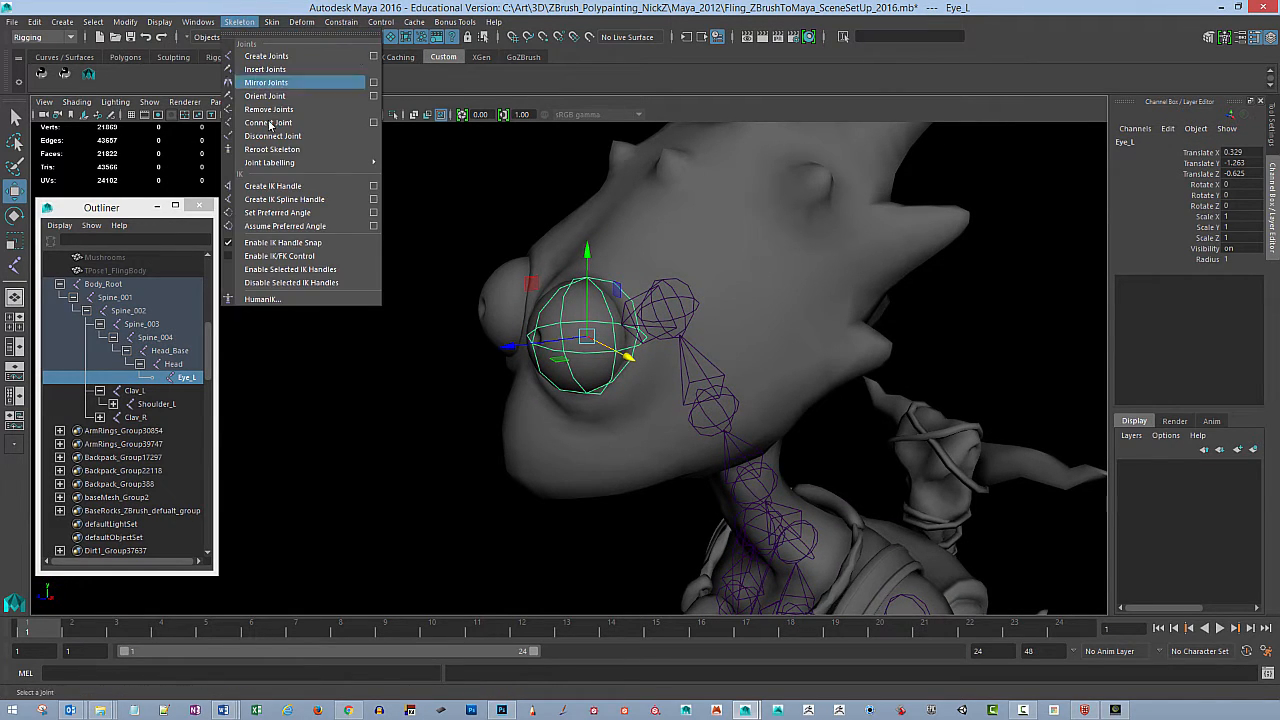
left_click(373, 82)
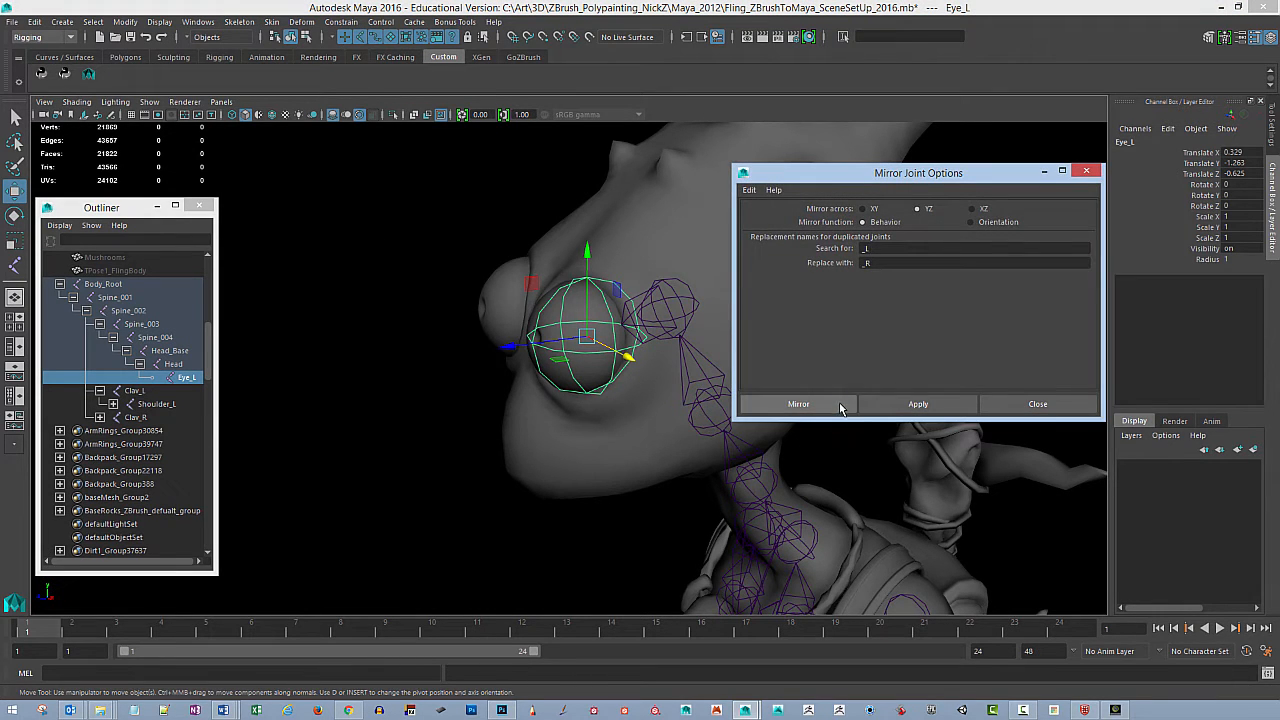
left_click(840, 405)
middle_click_drag(887, 315, 769, 323, "alt")
left_click_drag(769, 323, 830, 351, "alt")
left_click(933, 315)
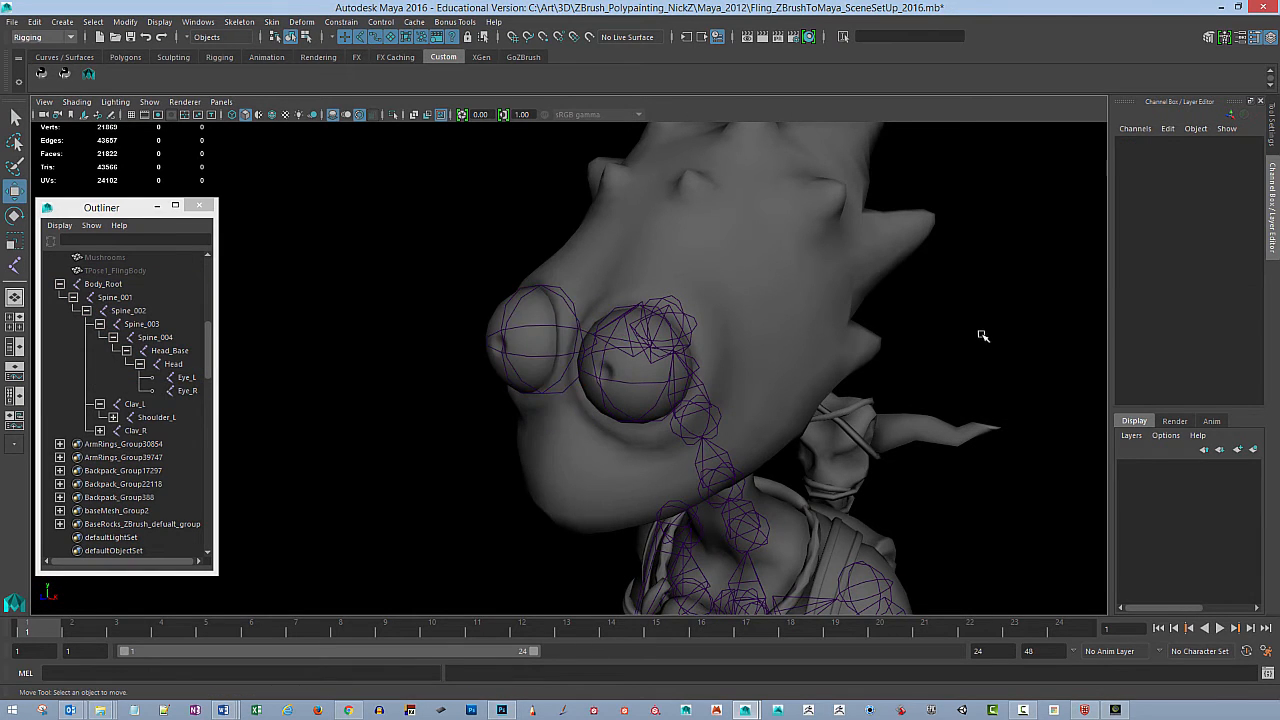
Step: In the side view, start a new leg chain with the Joint tool, placing a hip joint at about Y 3.73, Z 2.57 and a knee joint
left_click_drag(980, 337, 912, 298, "alt")
middle_click_drag(912, 298, 829, 377, "alt")
right_click_drag(829, 377, 882, 358, "alt")
left_click_drag(882, 358, 826, 356, "alt")
middle_click_drag(826, 356, 820, 334, "alt")
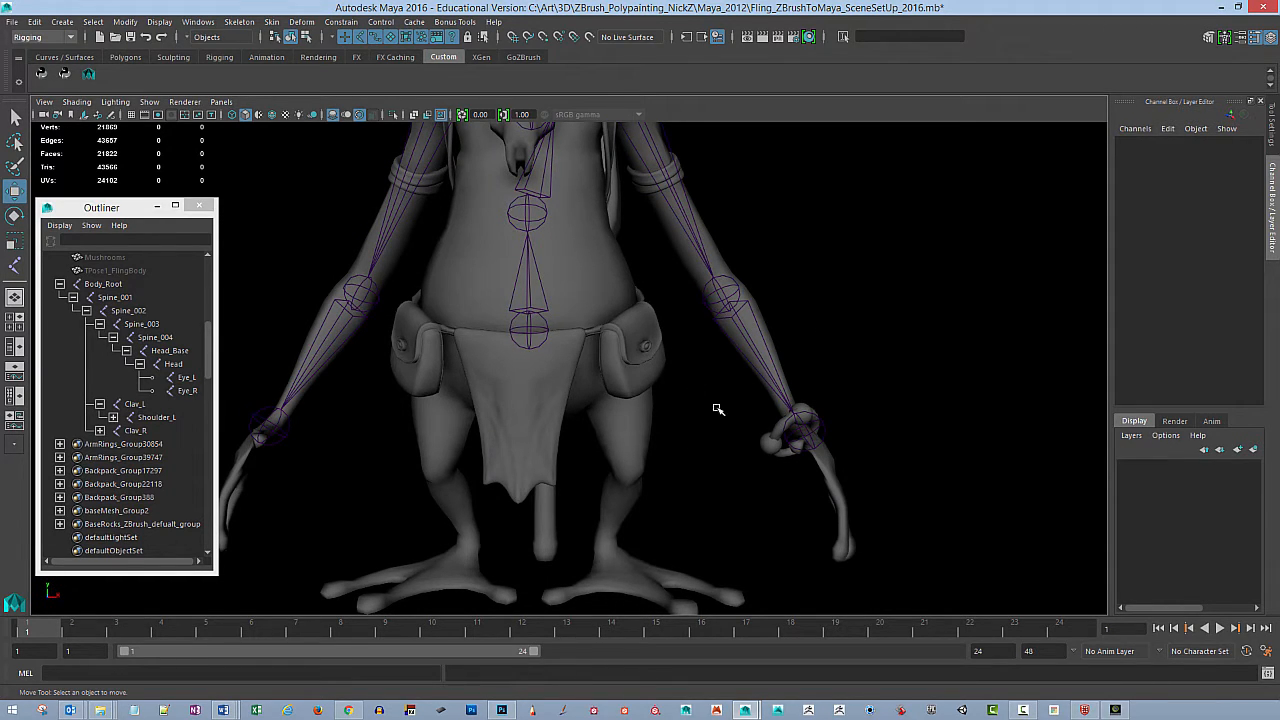
key("space")
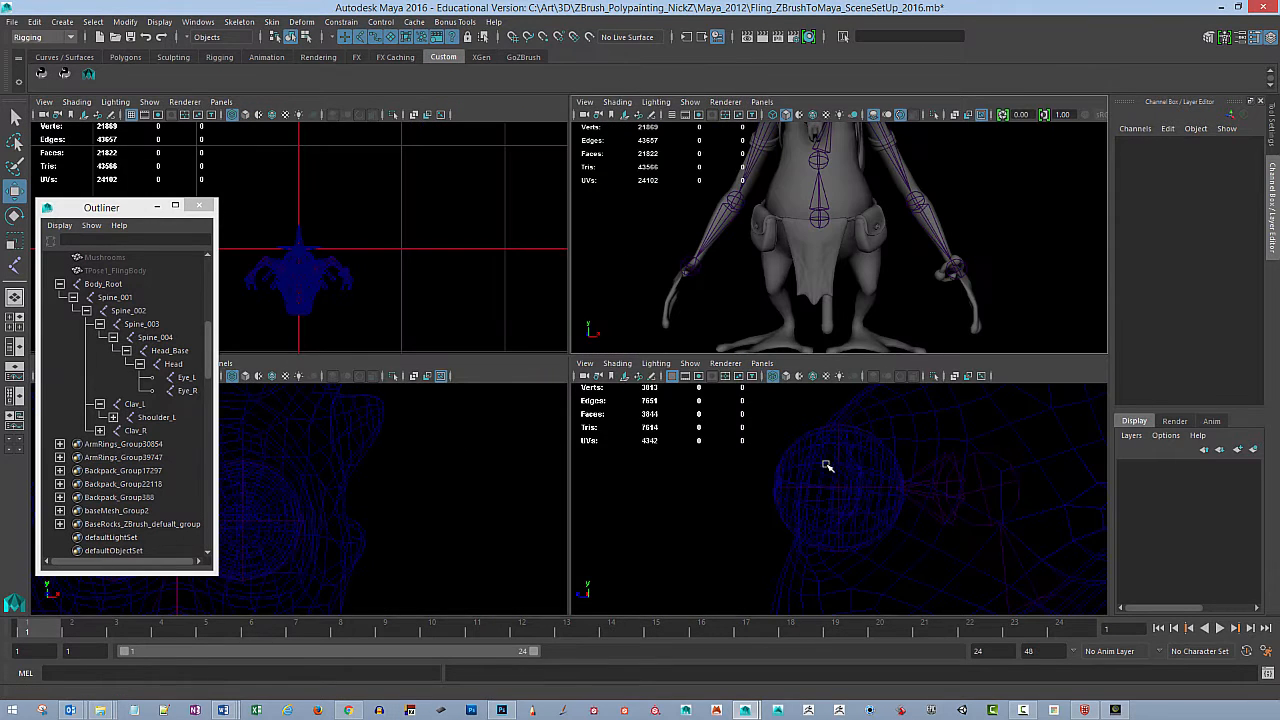
key("space")
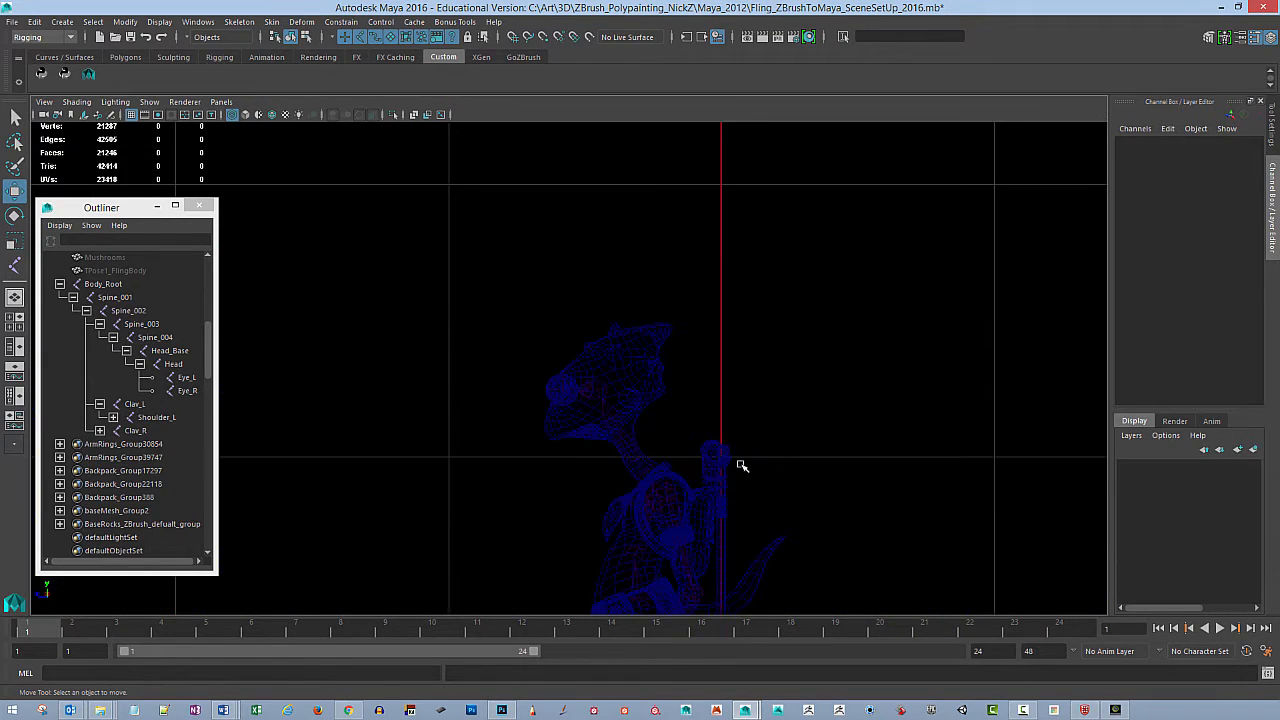
middle_click_drag(740, 466, 672, 353, "alt")
right_click_drag(672, 353, 757, 374, "alt")
left_click(14, 263)
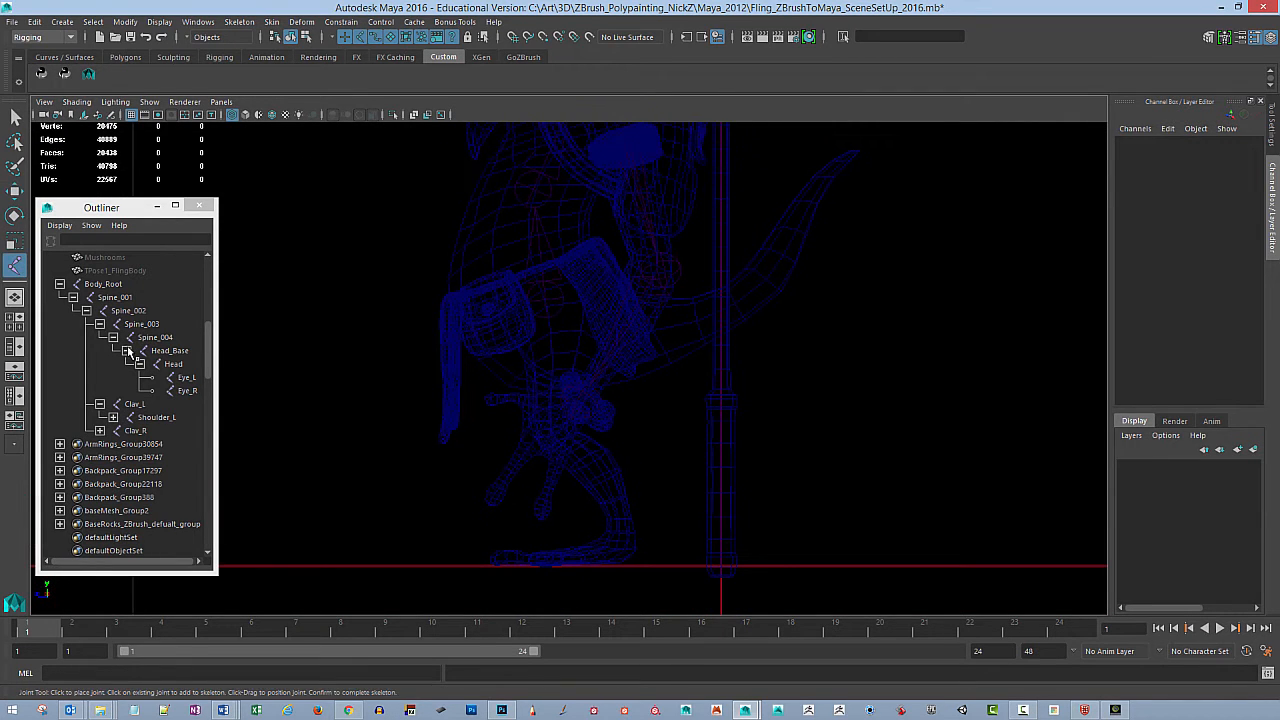
left_click(271, 21)
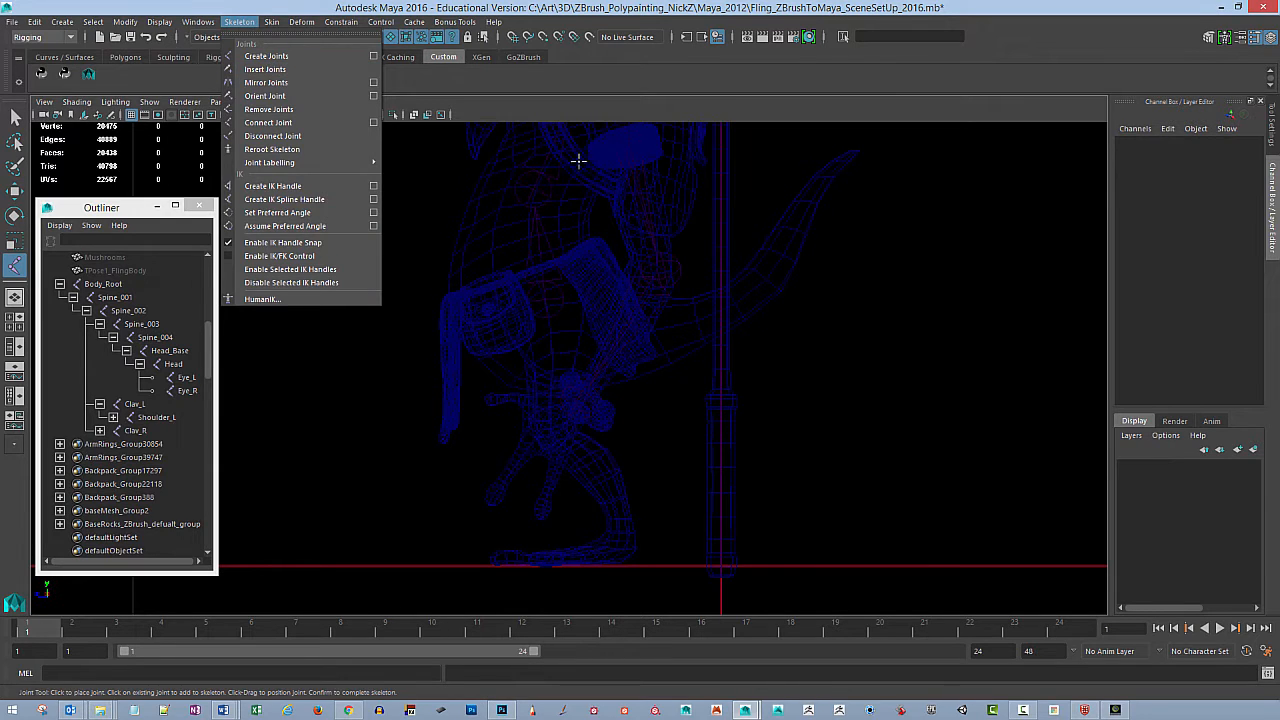
left_click(638, 5)
right_click_drag(663, 396, 763, 380, "alt")
middle_click_drag(763, 380, 766, 322, "alt")
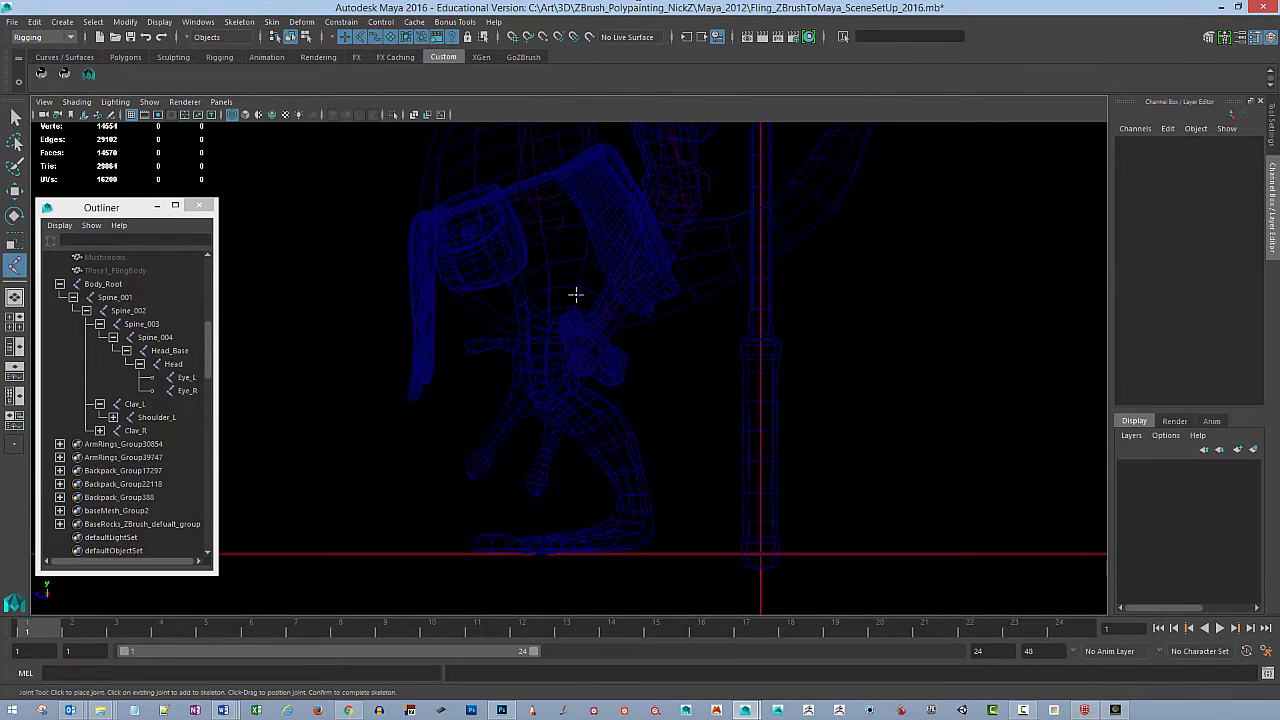
left_click_drag(570, 273, 571, 277)
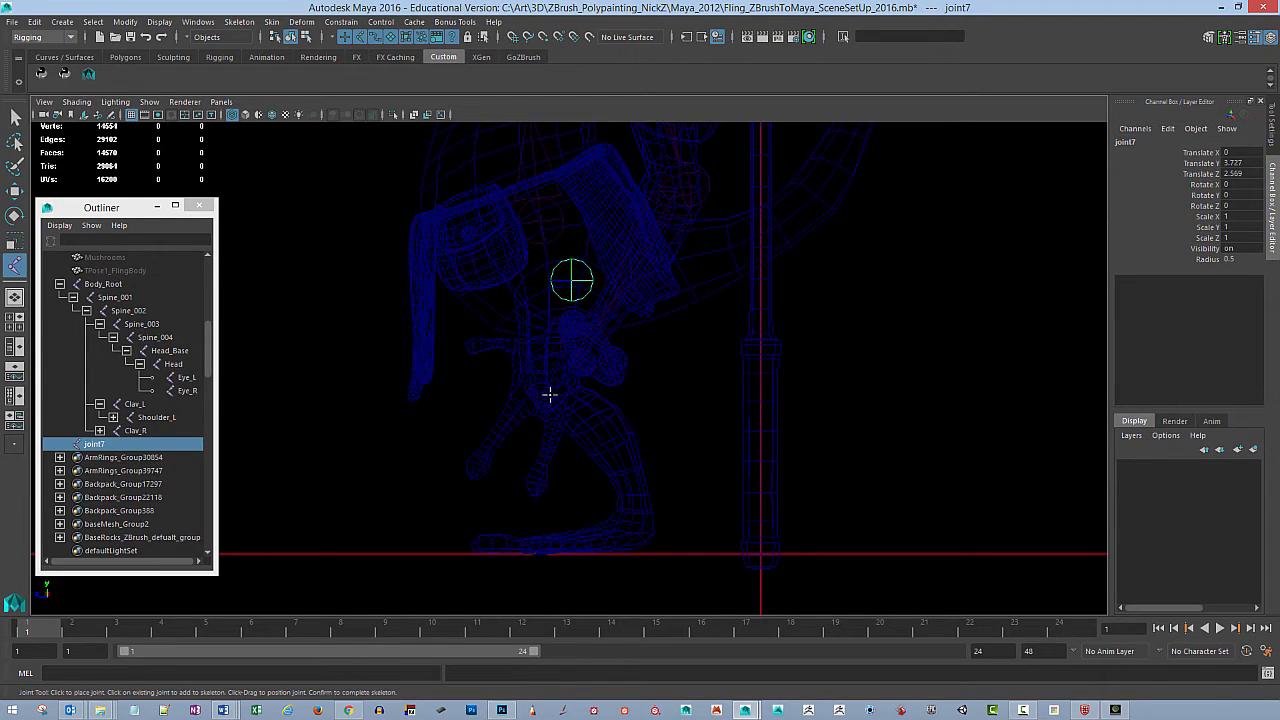
left_click_drag(549, 391, 553, 389)
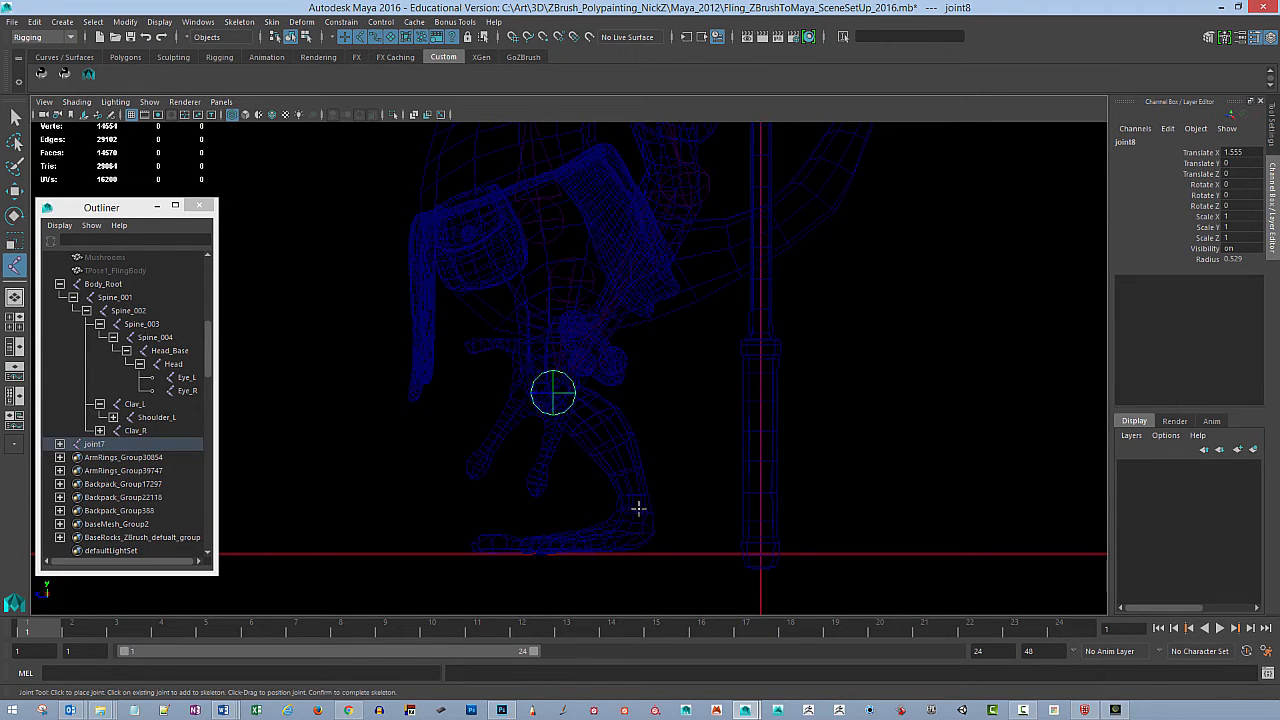
Step: Continue the leg chain with joints at the ankle, the base of the foot and mid-foot, and finish the chain
left_click_drag(633, 509, 632, 514)
left_click(596, 541)
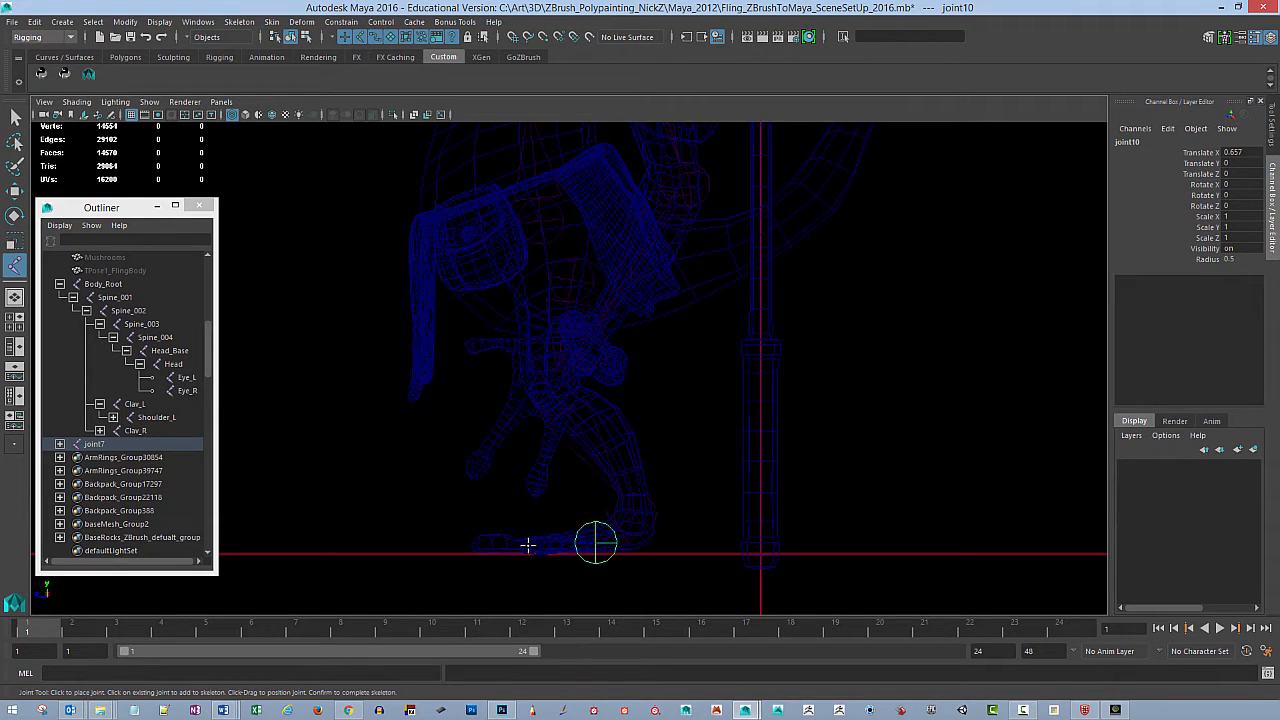
mouse_move(525, 539)
left_mouse_down()
mouse_move(511, 540)
mouse_move(534, 543)
left_mouse_up()
key("Return")
key("w")
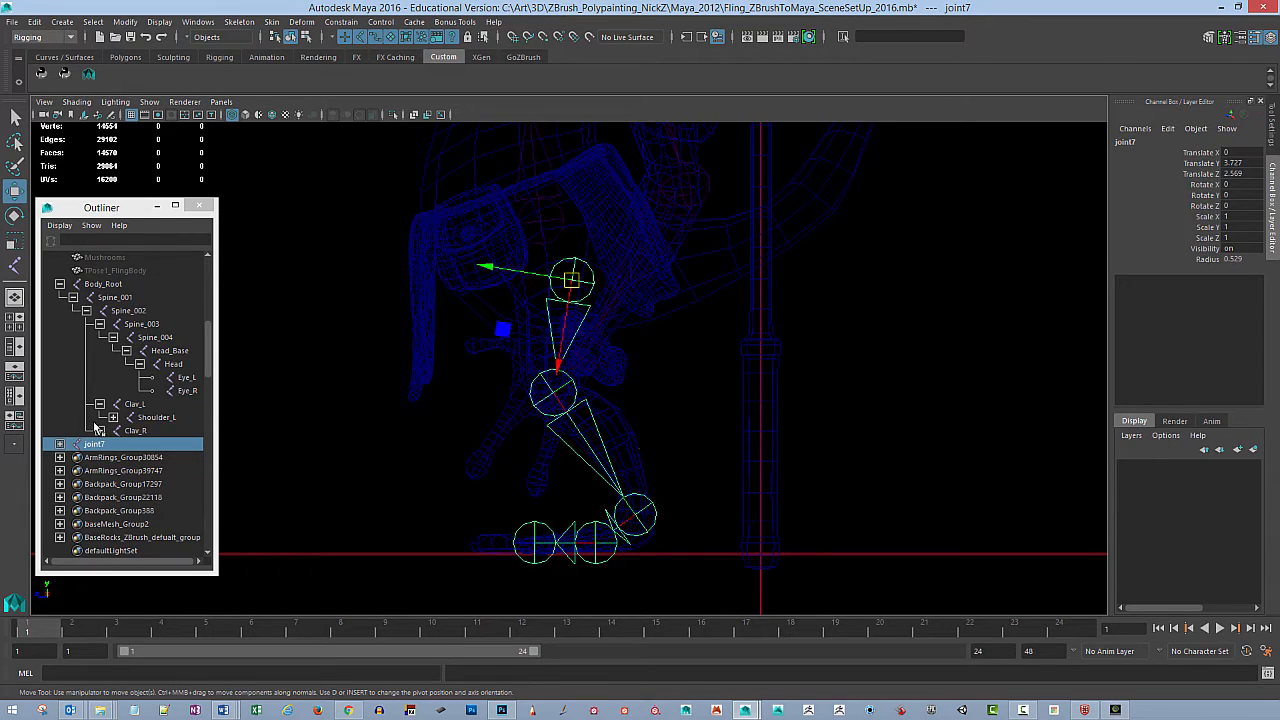
Step: Expand the new leg chain's hierarchy and rename its first two joints Hip_L and Knee_L
left_click(60, 443)
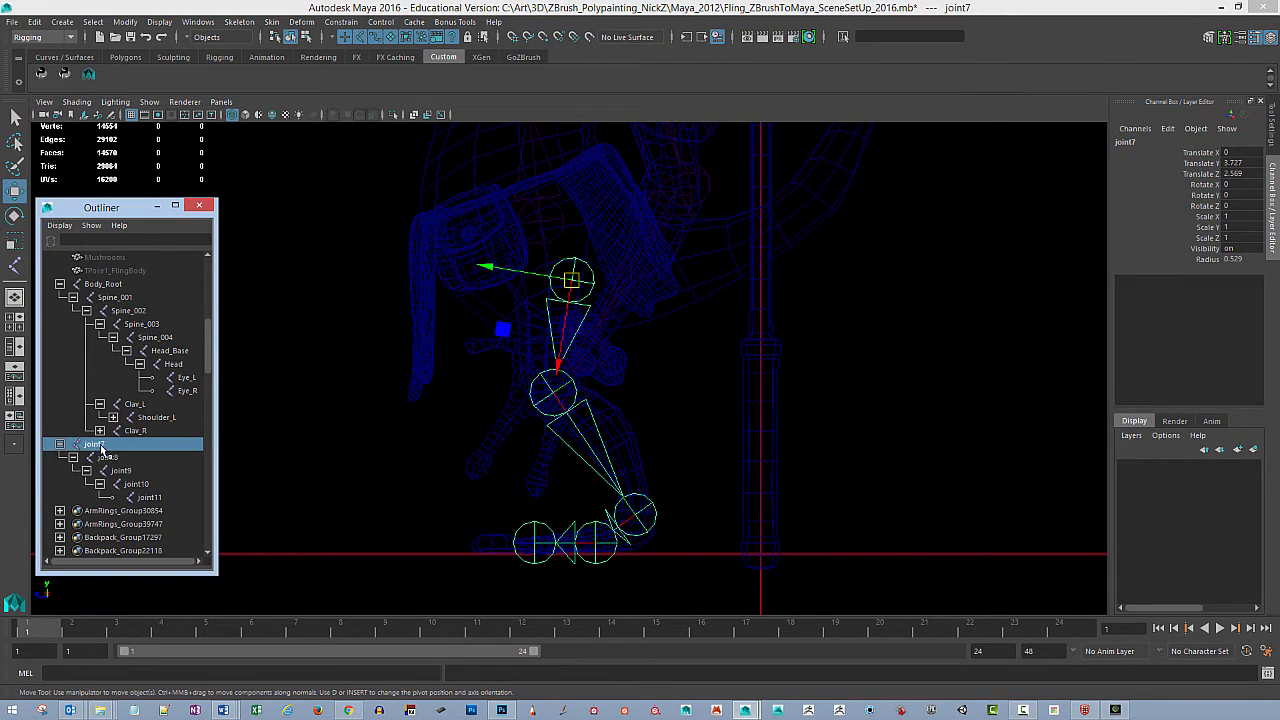
double_click(100, 446)
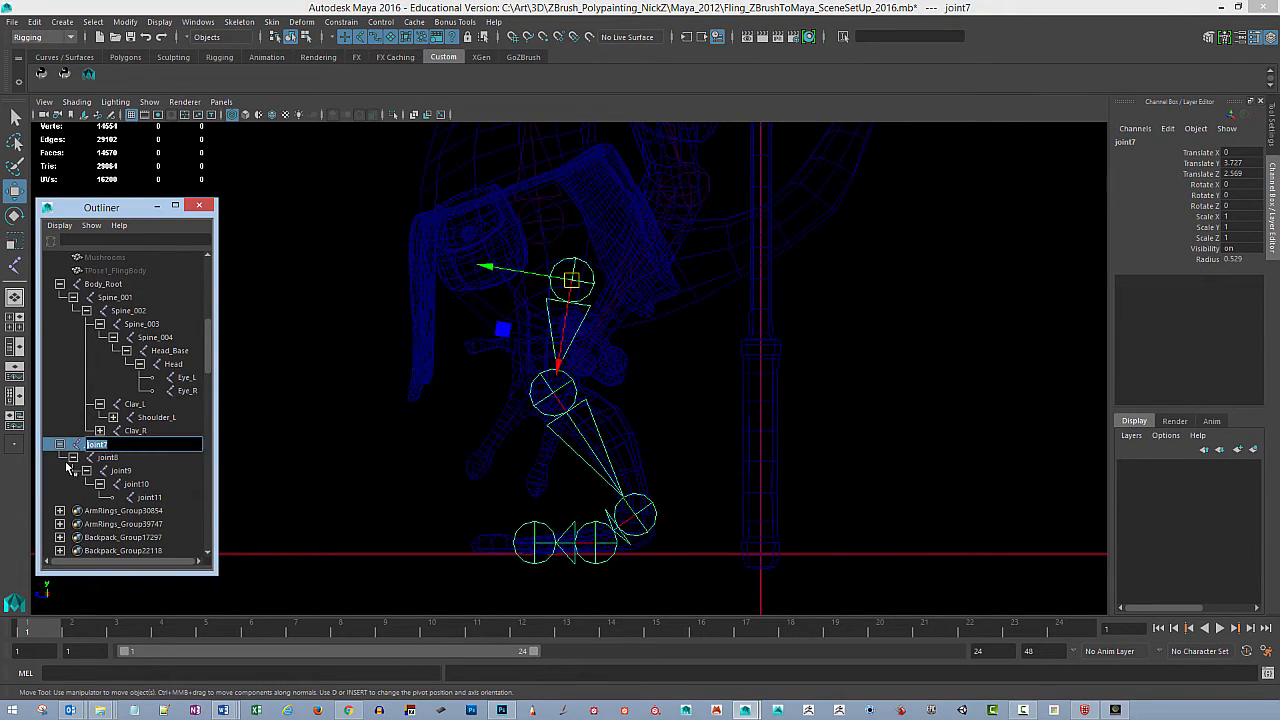
type("Hip_L")
key("Return")
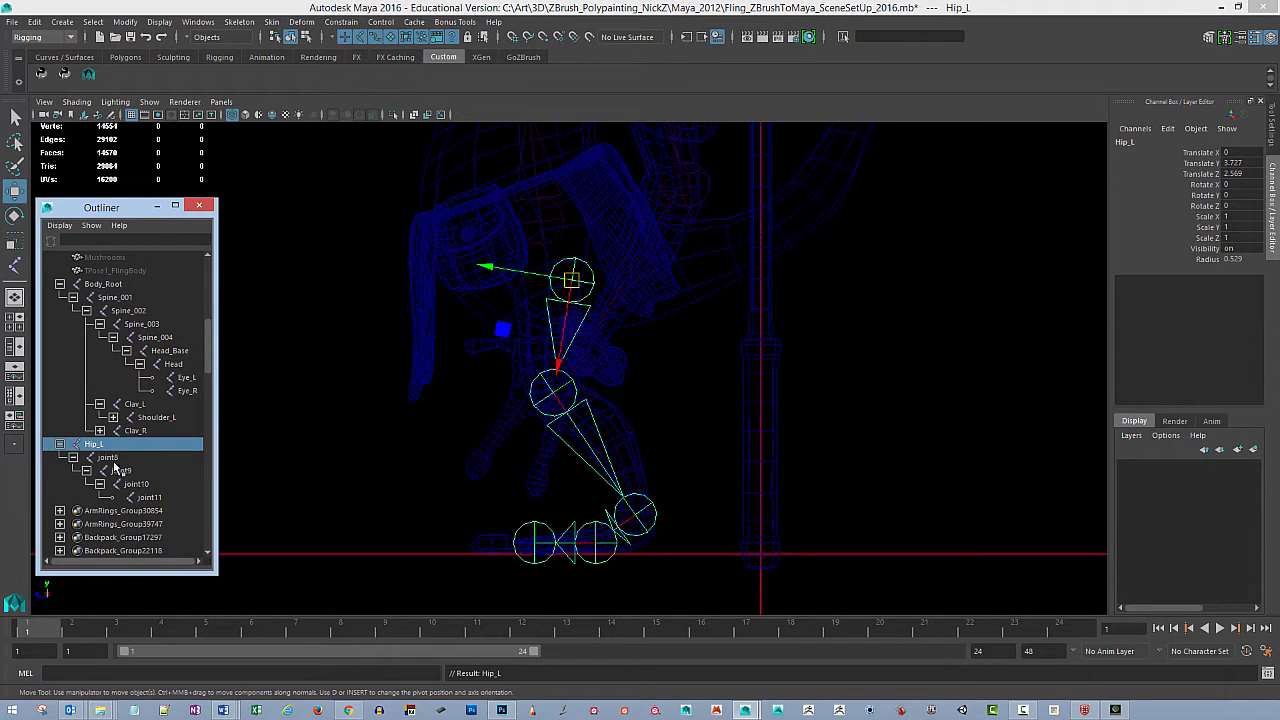
left_click(113, 461)
double_click(110, 457)
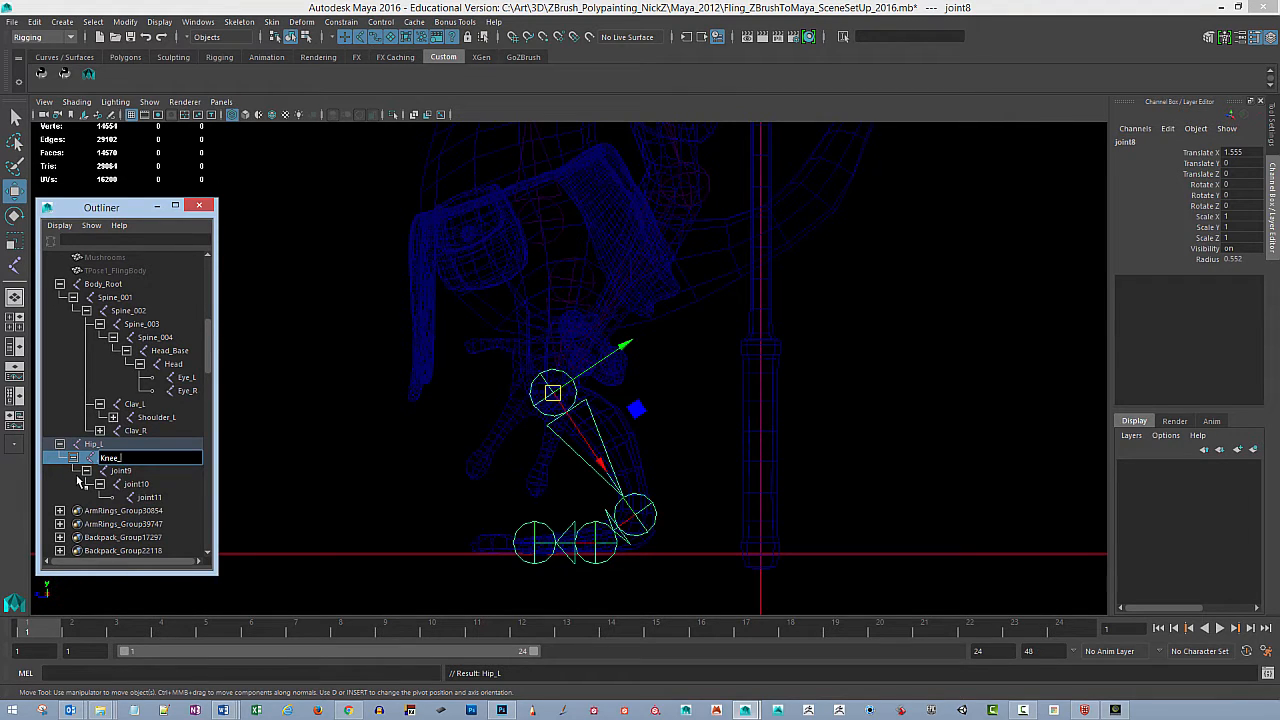
type("Knee_L")
key("Return")
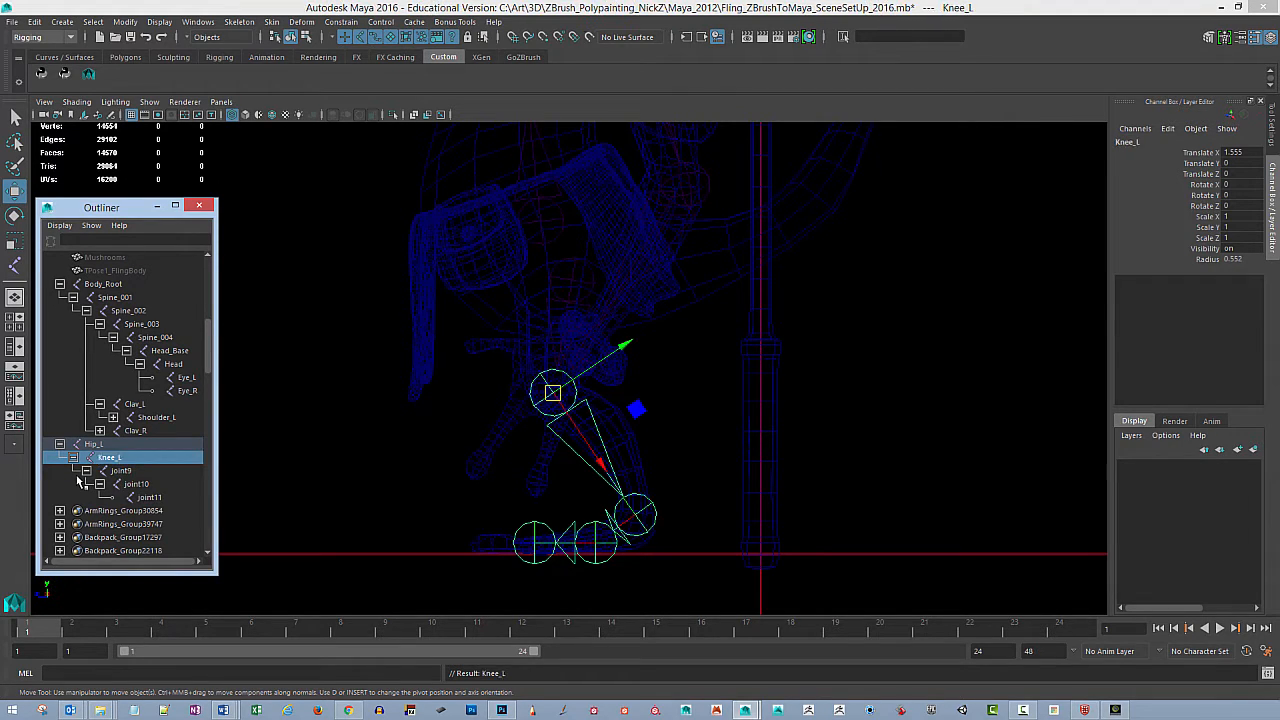
Step: Rename the third leg joint Ankle_L and the fourth Foot_Base
left_click(128, 471)
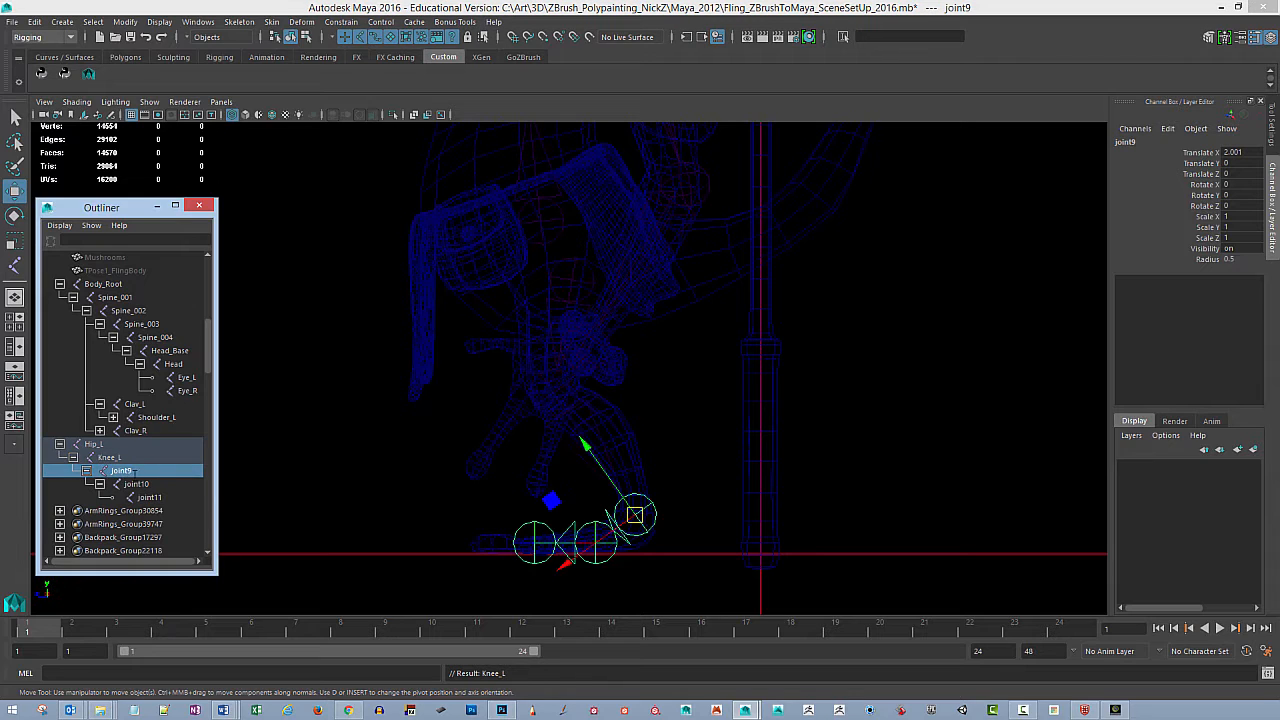
double_click(125, 470)
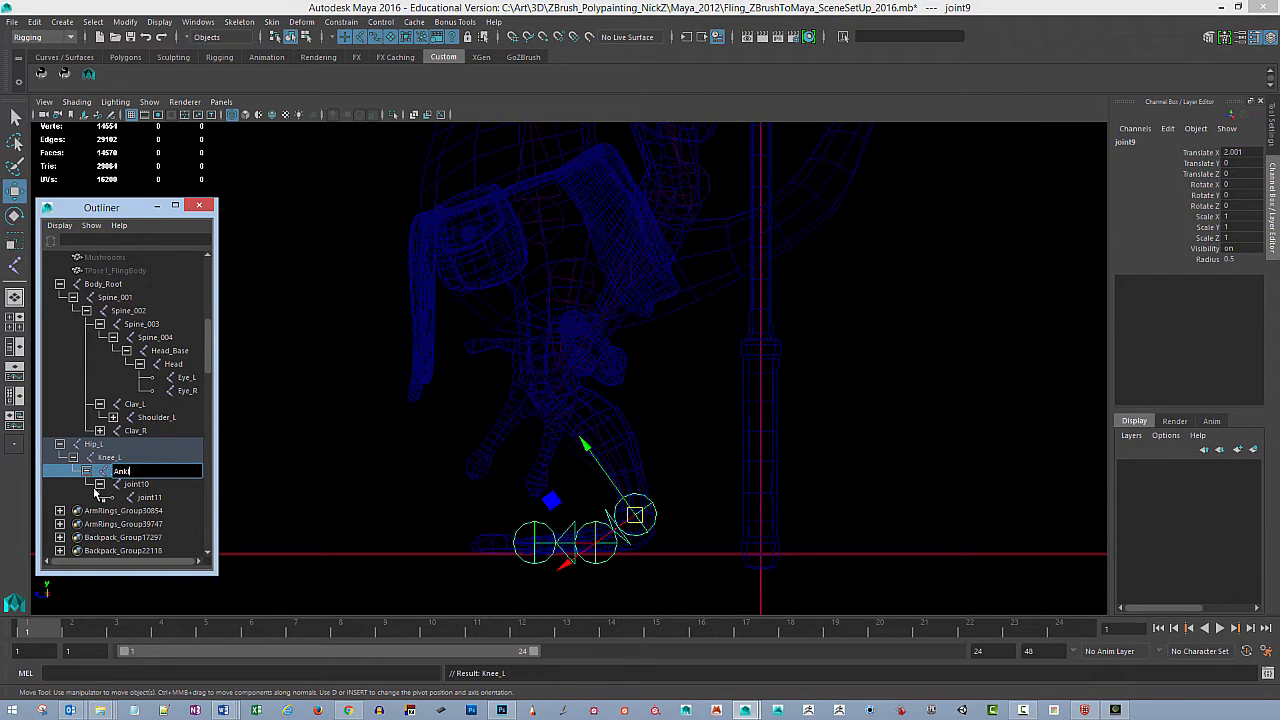
key("Return")
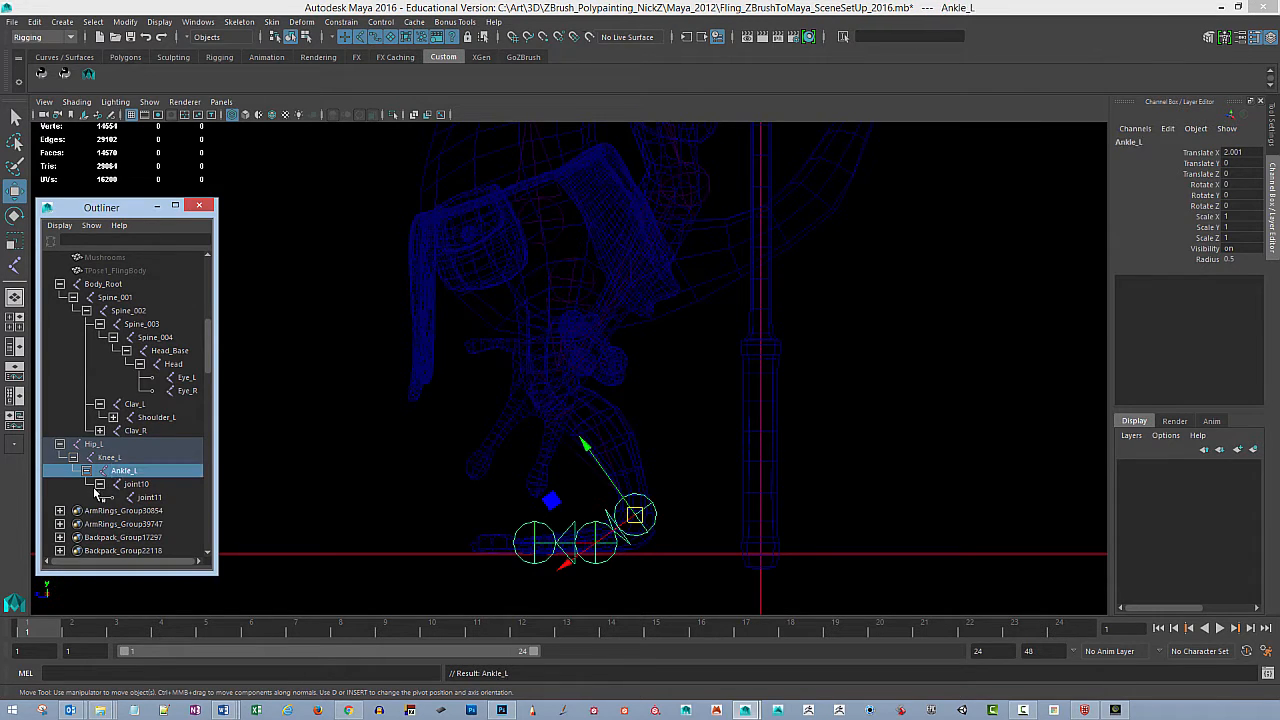
double_click(140, 484)
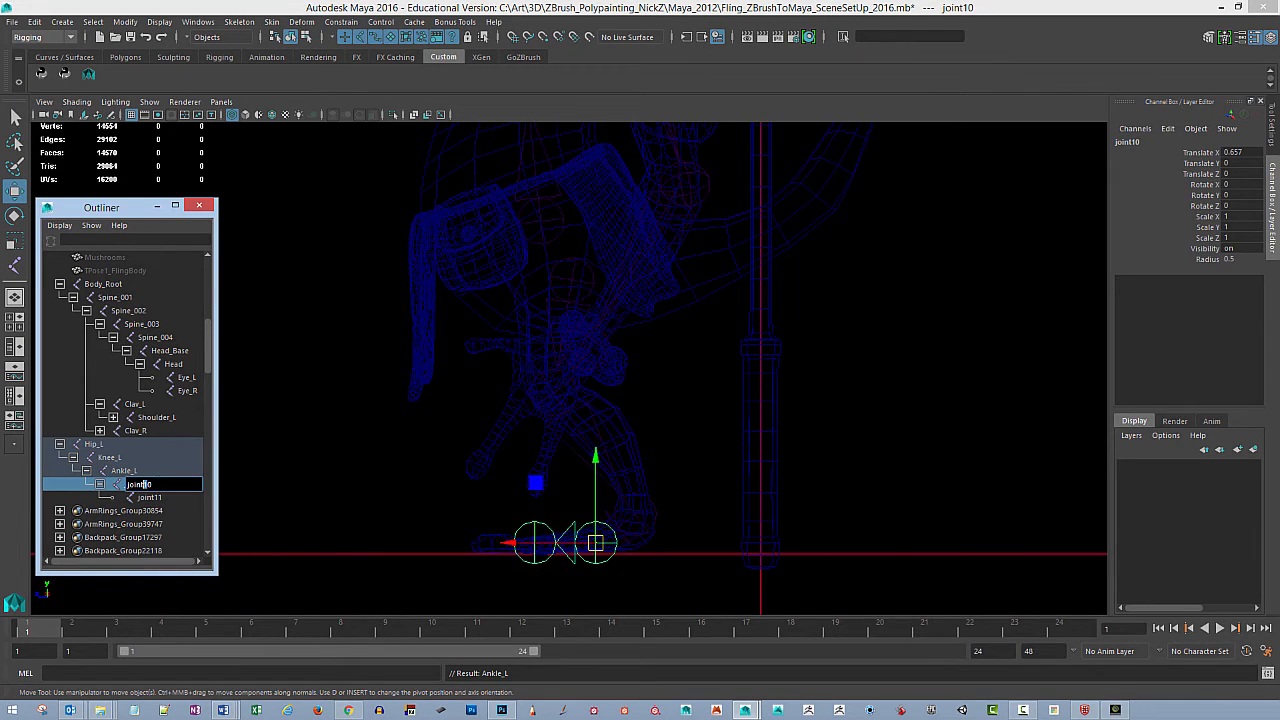
type("Foot_Base")
key("Return")
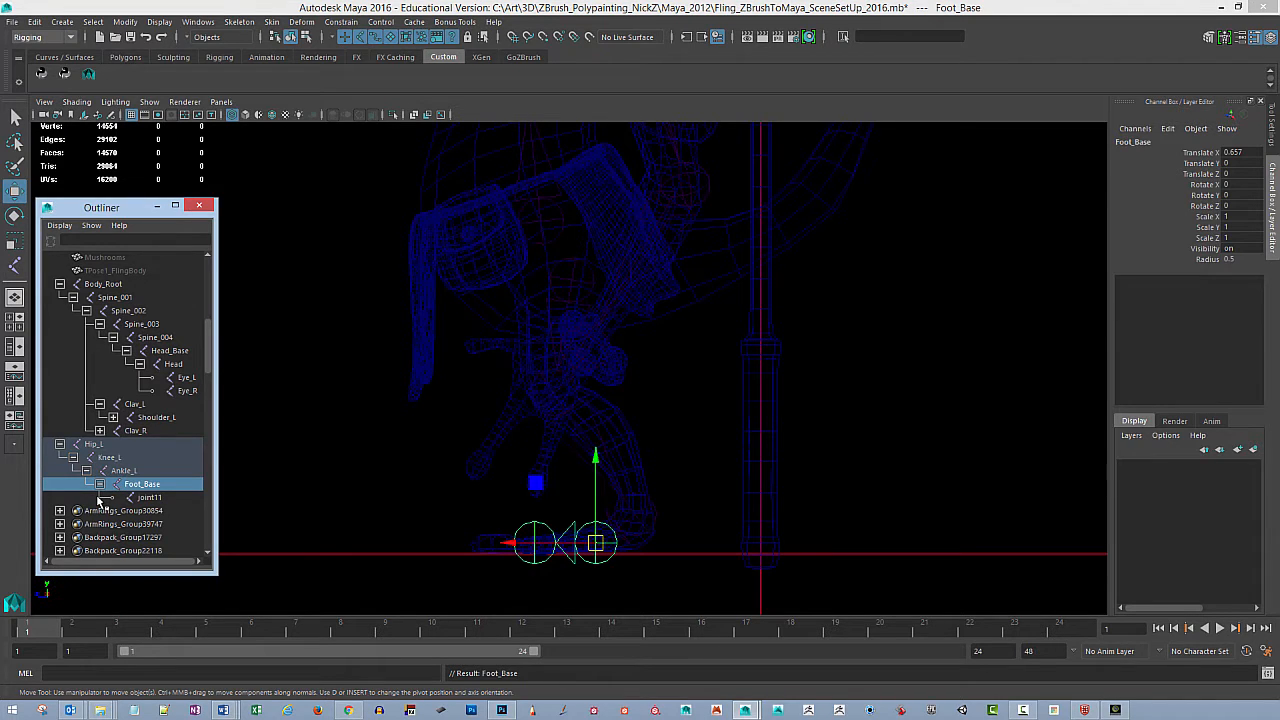
Step: Rename the last leg joint Foot_Mid_L and add the _L suffix to Foot_Base
double_click(155, 499)
type("F")
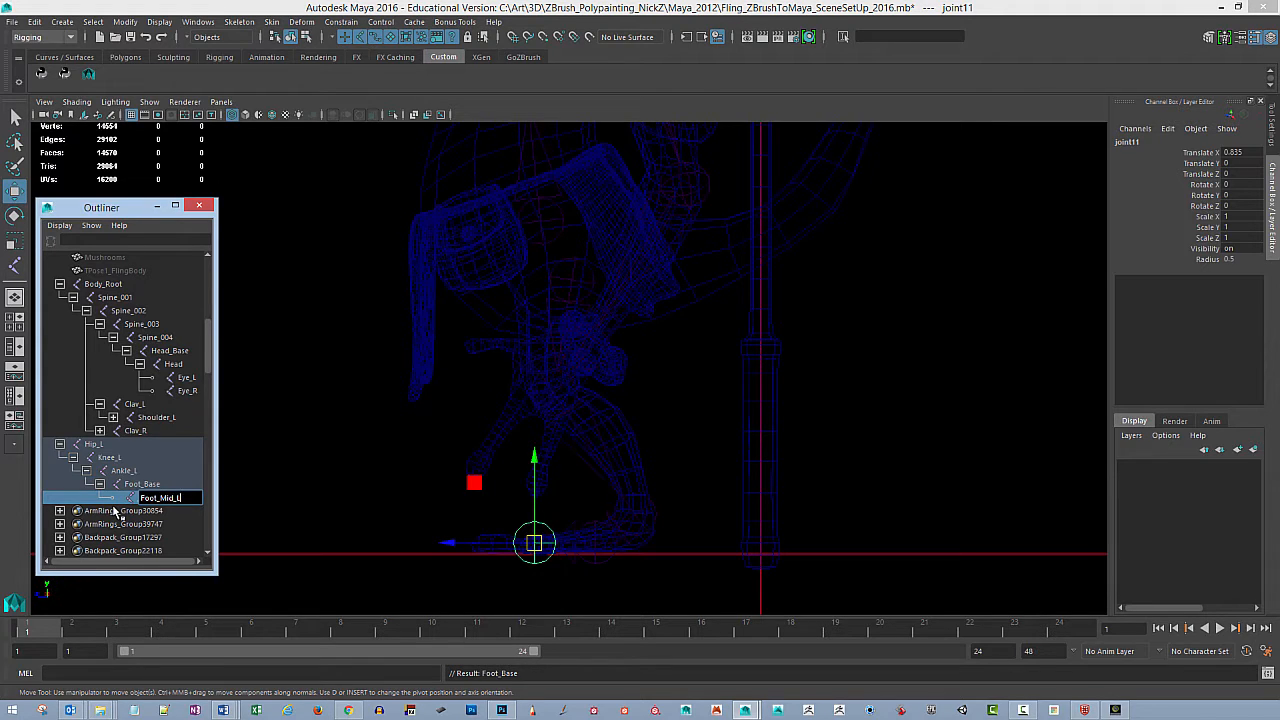
type("oot_Mid_L")
key("Return")
double_click(150, 484)
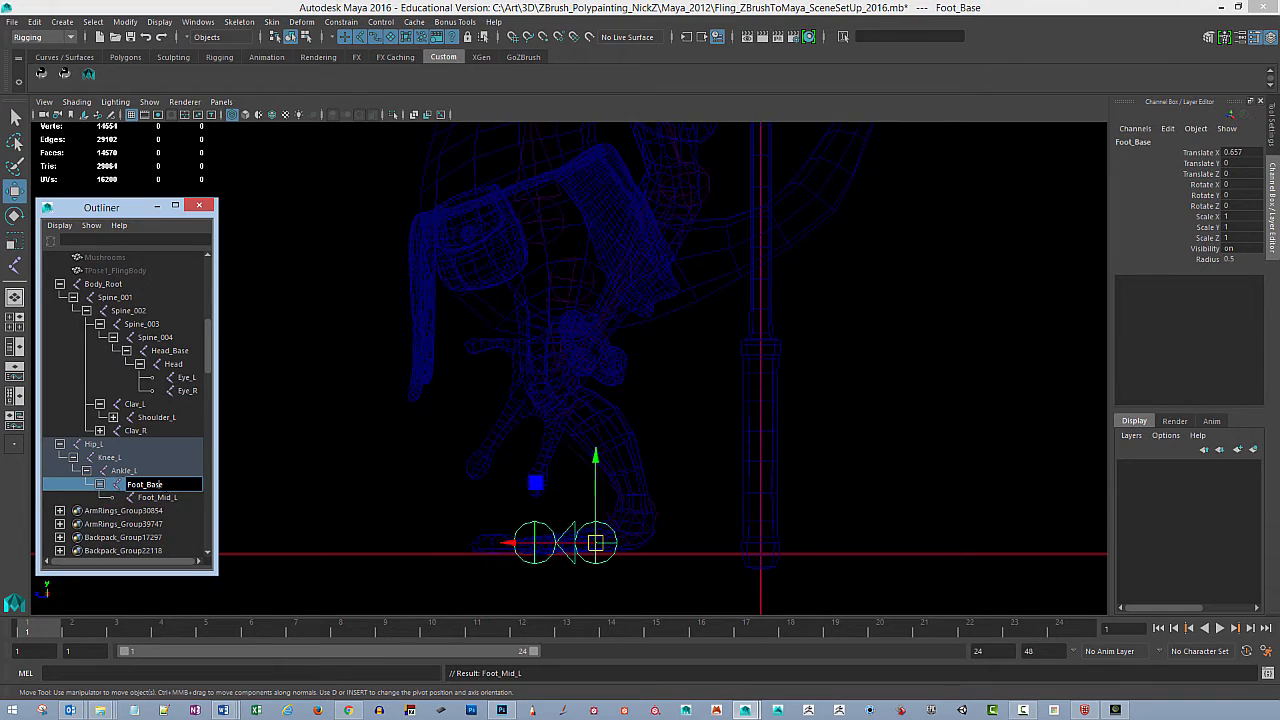
type("_L")
key("Return")
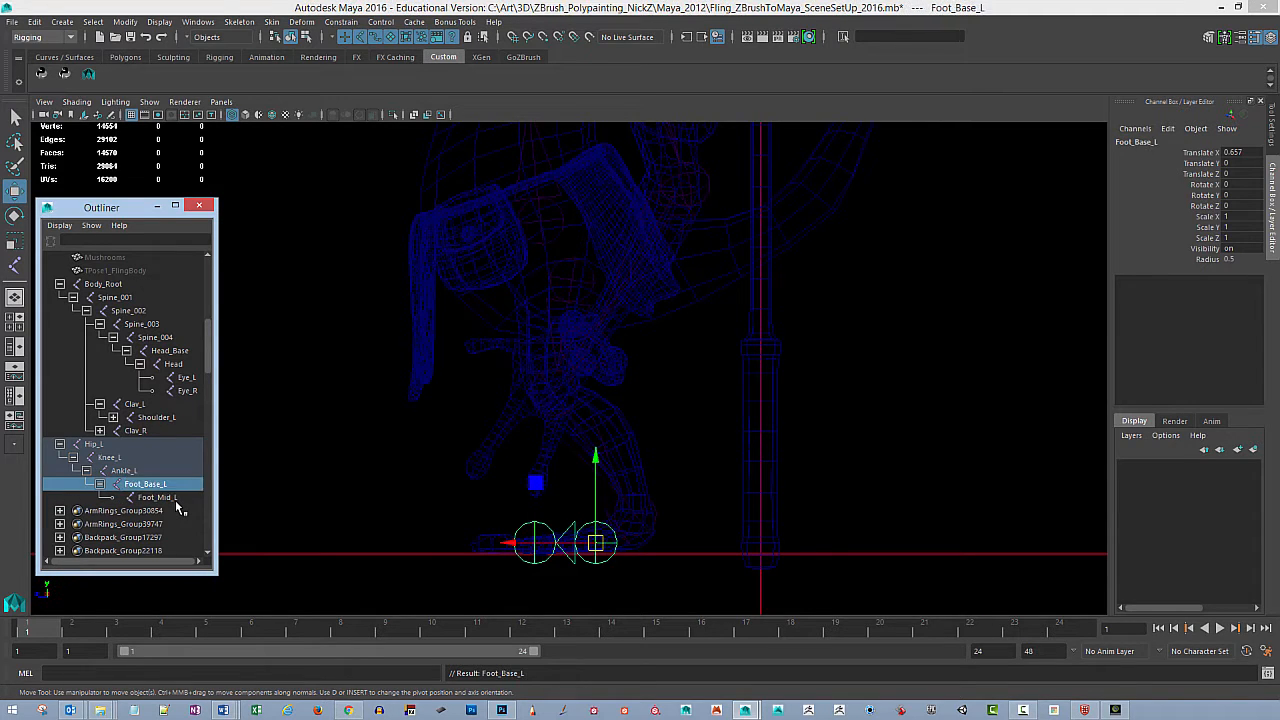
Step: Check the two foot joints in the hierarchy and rename Foot_Mid_L to Foot_End_L
key("Down")
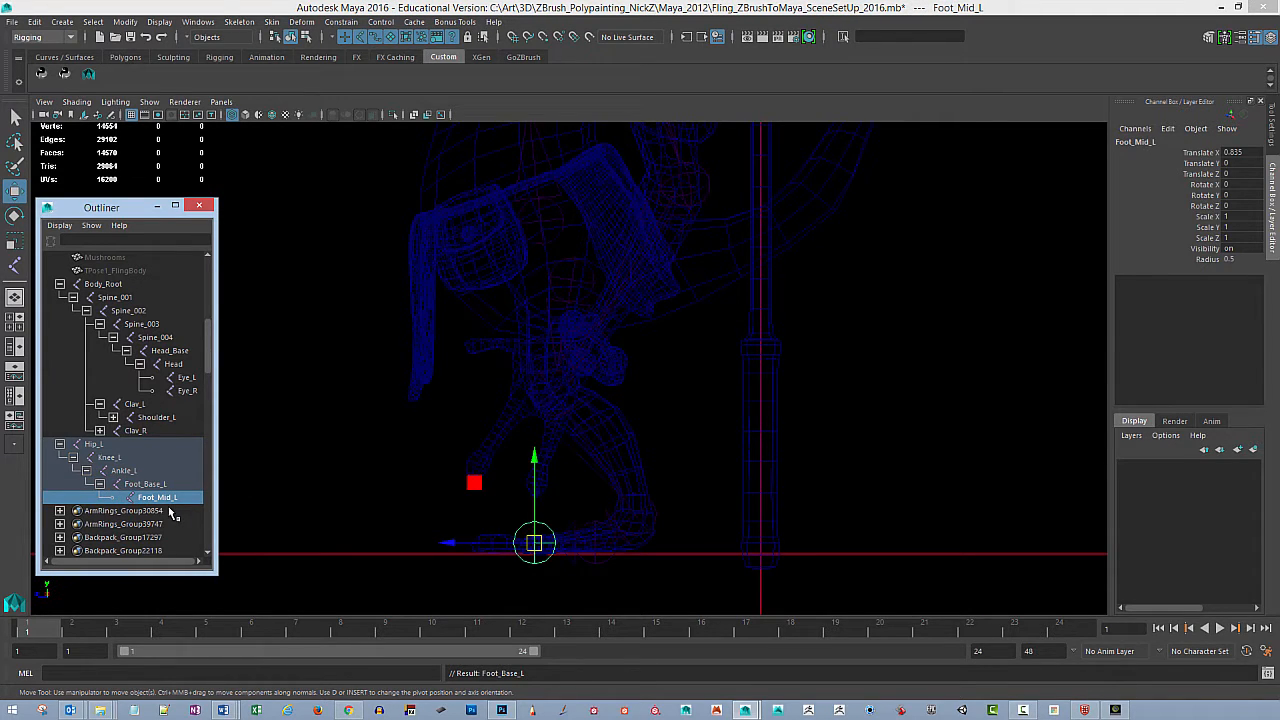
key("Up")
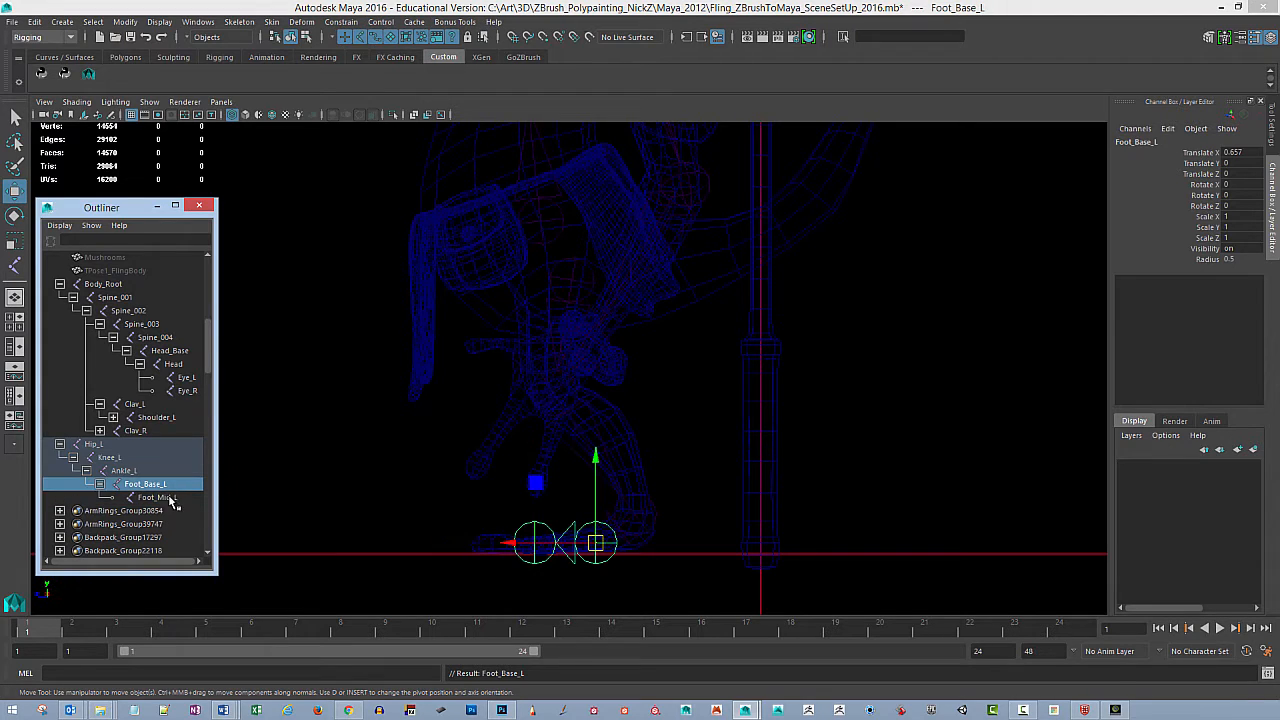
key("Up")
key("Down")
key("Down")
key("Up")
left_click(155, 497)
double_click(155, 497)
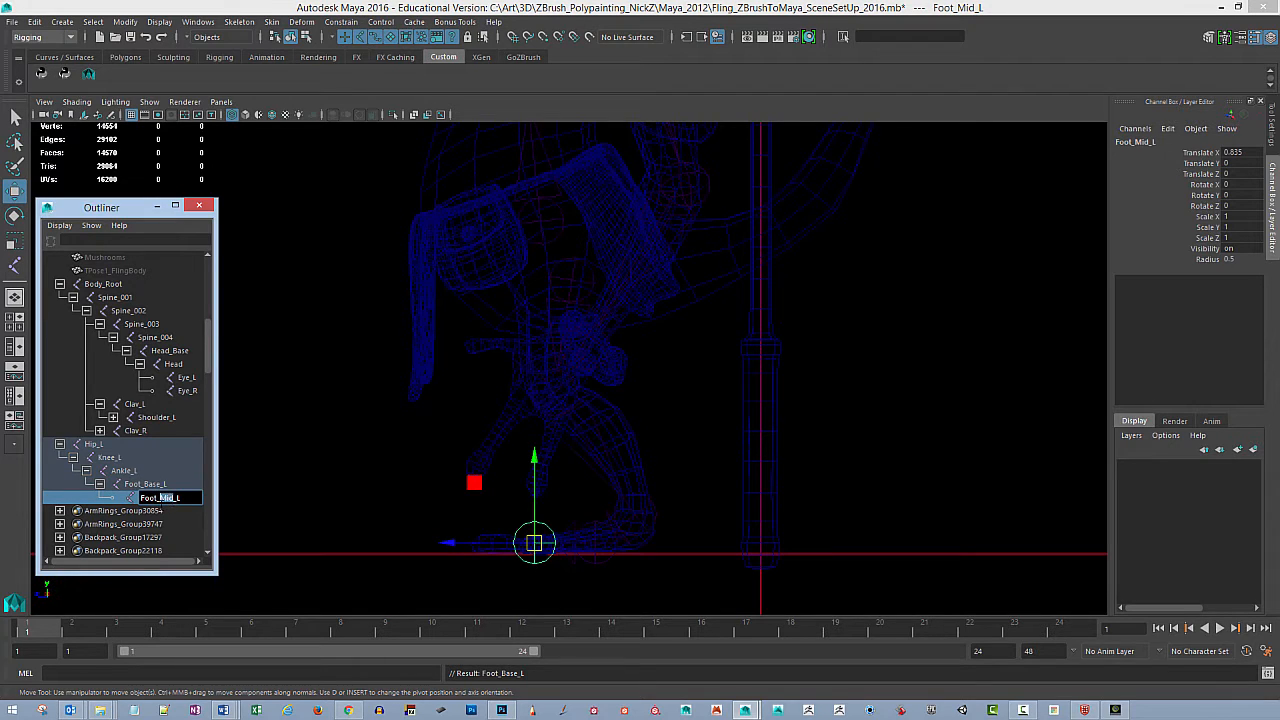
type("En")
key("Return")
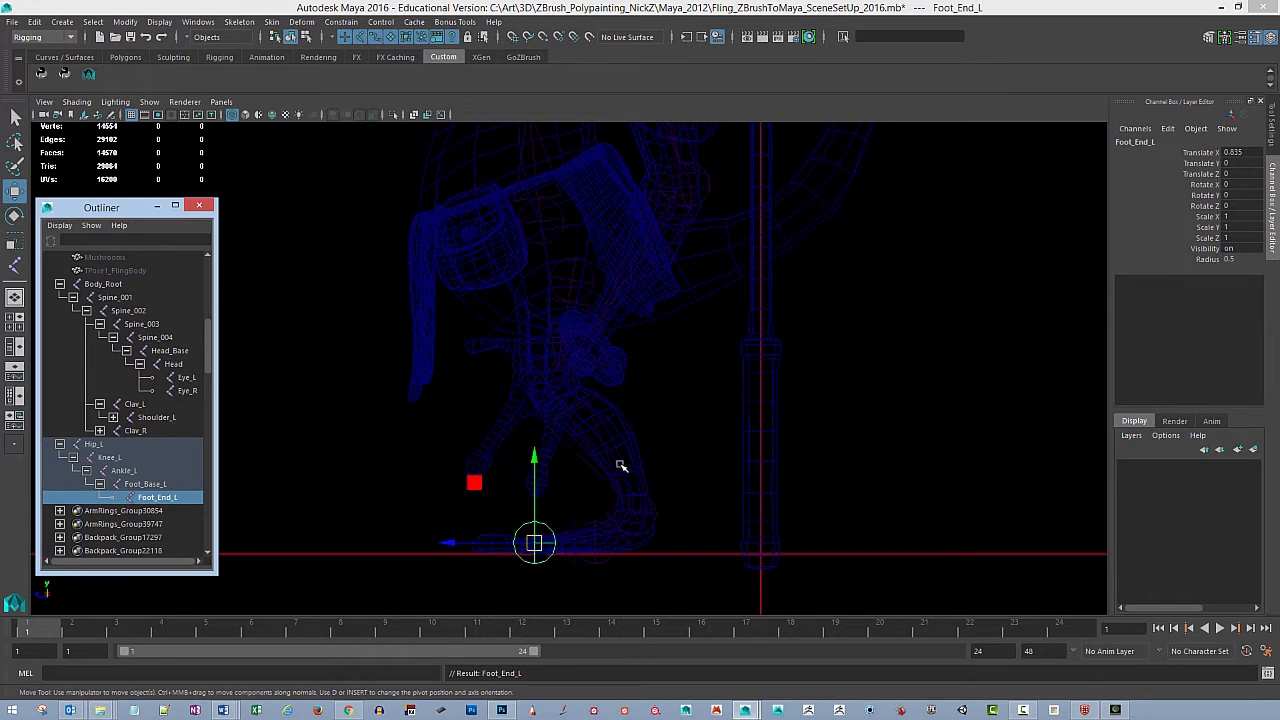
Step: Move Hip_L sideways so the leg chain sits inside the character's left leg, at Translate X about 1.43
key("space")
key("space")
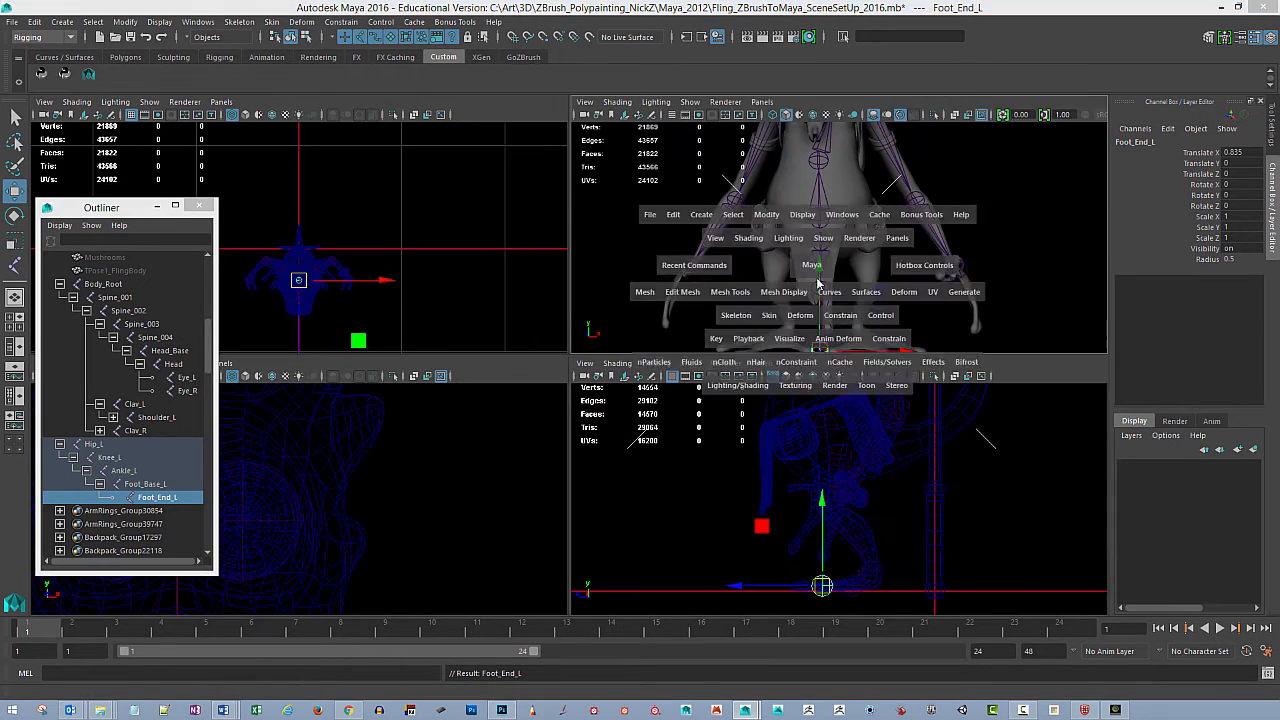
mouse_move(829, 289)
left_mouse_down("alt")
mouse_move(831, 305)
mouse_move(808, 298)
left_mouse_up("alt")
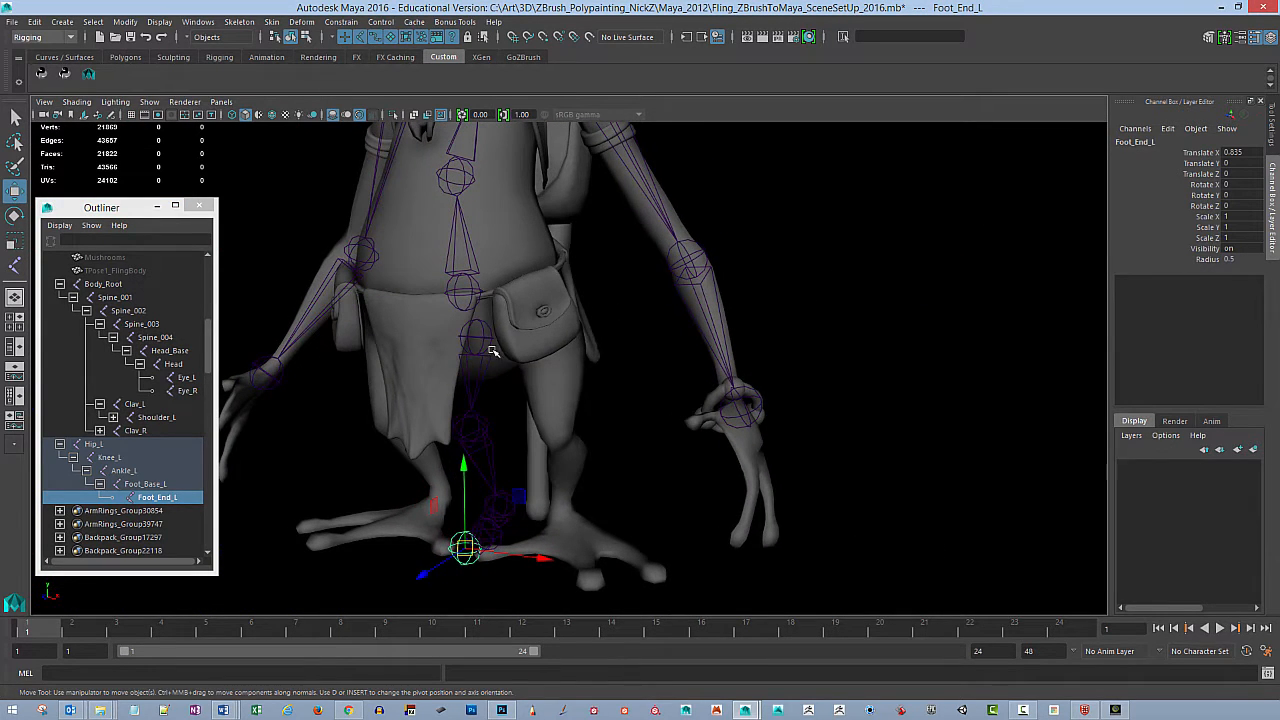
left_click(484, 348)
middle_click_drag(607, 346, 606, 315, "alt")
left_click_drag(607, 316, 591, 295, "alt")
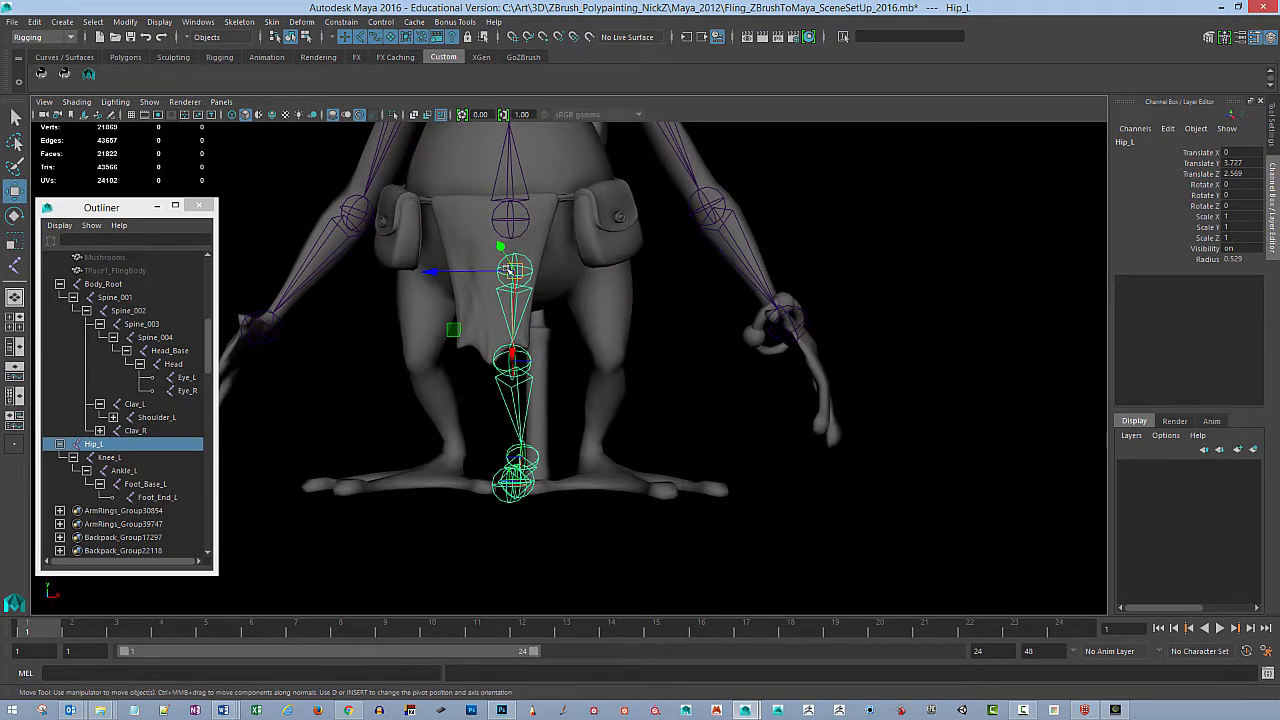
left_click_drag(485, 270, 592, 268)
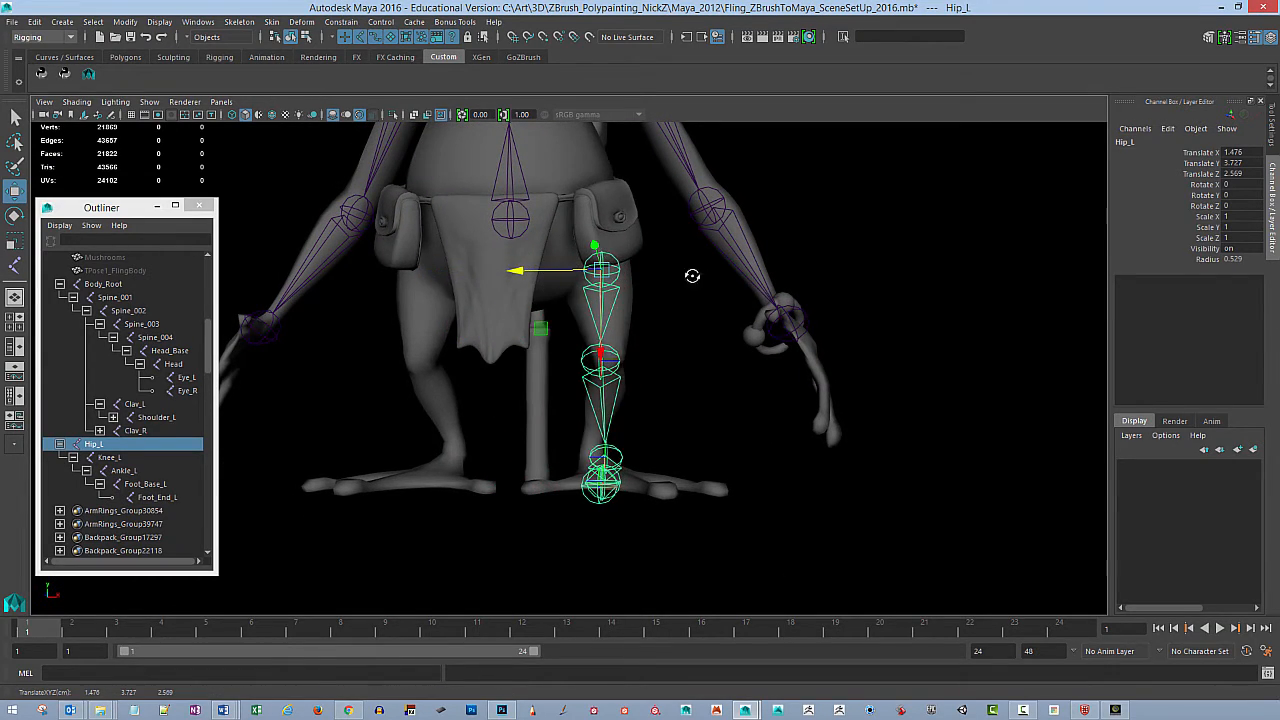
mouse_move(694, 277)
left_mouse_down("alt")
mouse_move(600, 280)
mouse_move(679, 253)
mouse_move(702, 280)
left_mouse_up("alt")
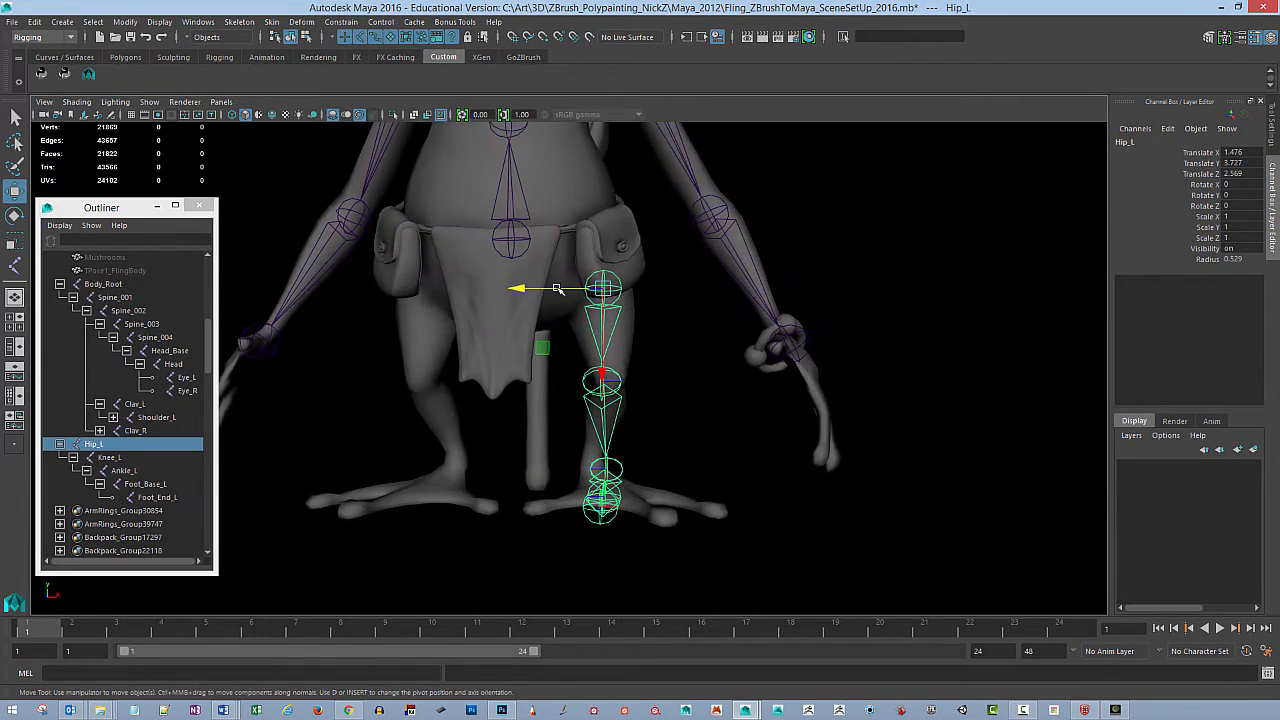
left_click_drag(545, 288, 555, 288)
Step: Rotate Hip_L to about -25.7 in X and 6.0 in Y so the chain follows the left leg
mouse_move(645, 273)
left_mouse_down("alt")
mouse_move(614, 277)
mouse_move(657, 268)
mouse_move(546, 280)
mouse_move(566, 297)
mouse_move(660, 269)
mouse_move(645, 260)
left_mouse_up("alt")
left_click_drag(662, 334, 665, 307, "alt")
key("e")
key("ctrl+z")
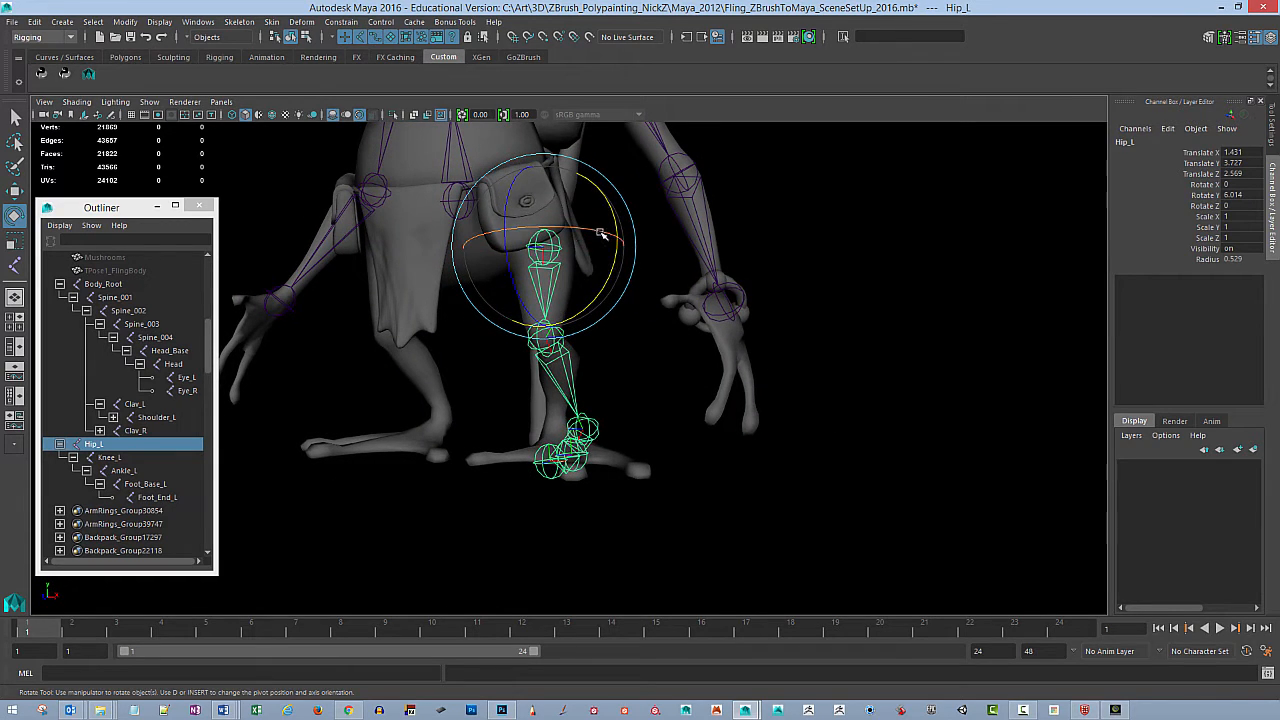
left_click_drag(601, 234, 700, 286)
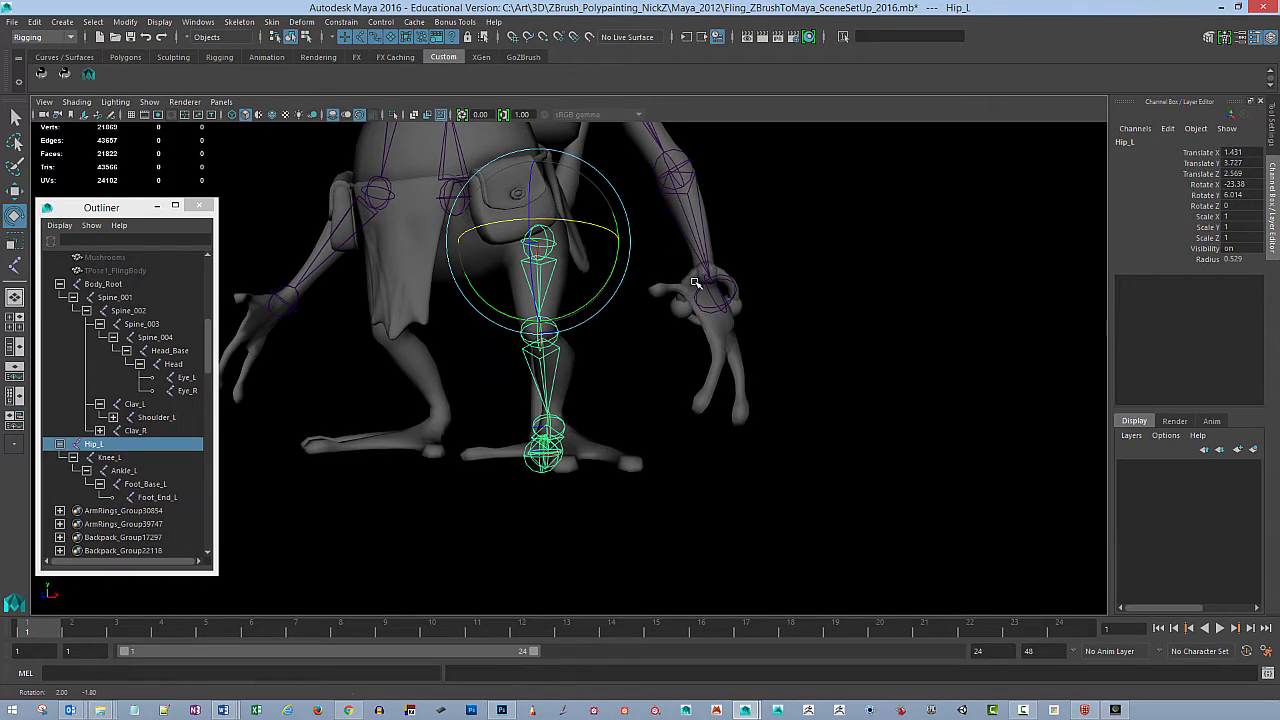
left_click_drag(608, 232, 604, 228)
Step: Swing Hip_L further to fit the thigh, to rotations of about -24.9 in X, 8.9 in Y and 6.0 in Z
left_click_drag(612, 235, 497, 284, "alt")
right_click_drag(552, 378, 686, 349, "alt")
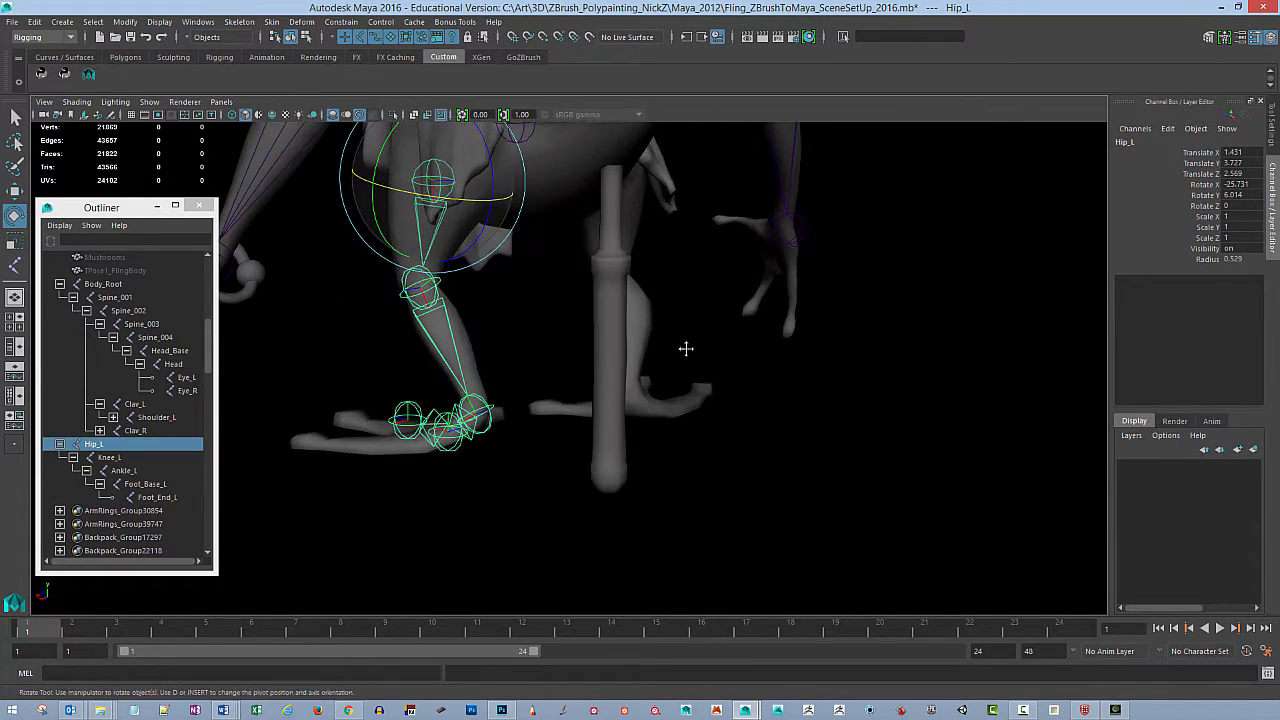
left_click_drag(686, 349, 788, 292, "alt")
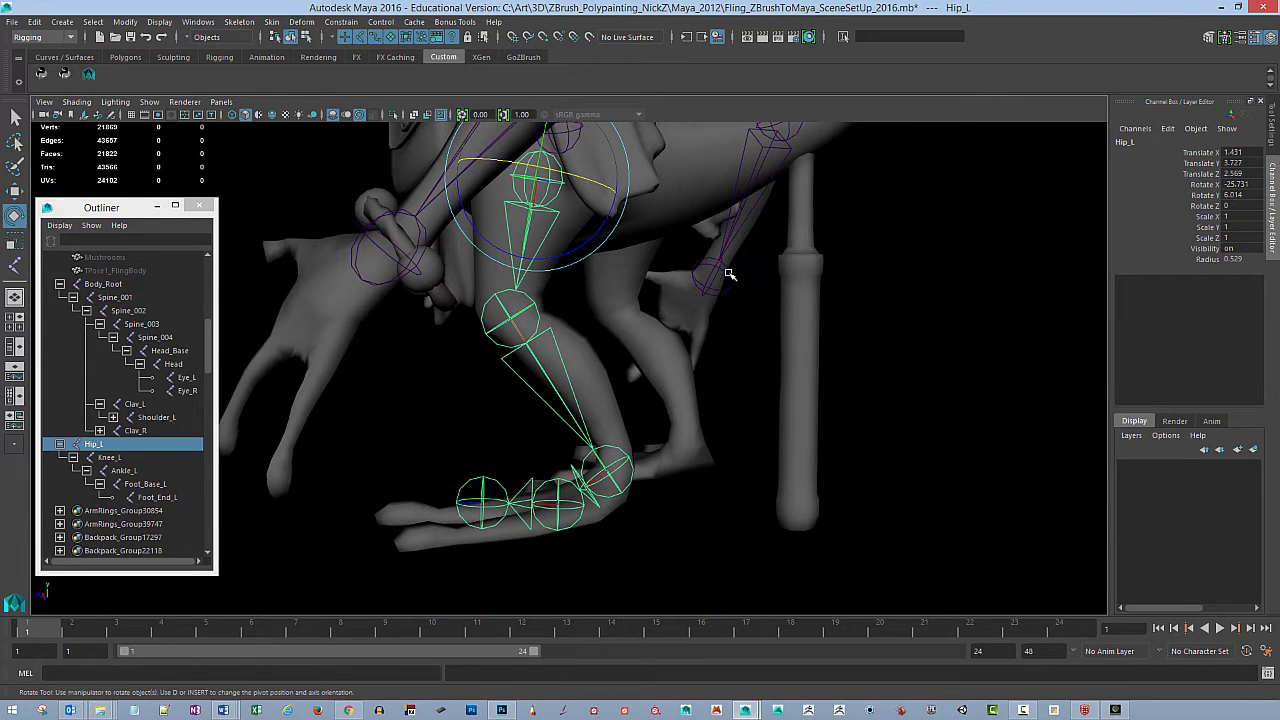
left_click_drag(705, 309, 726, 346, "alt")
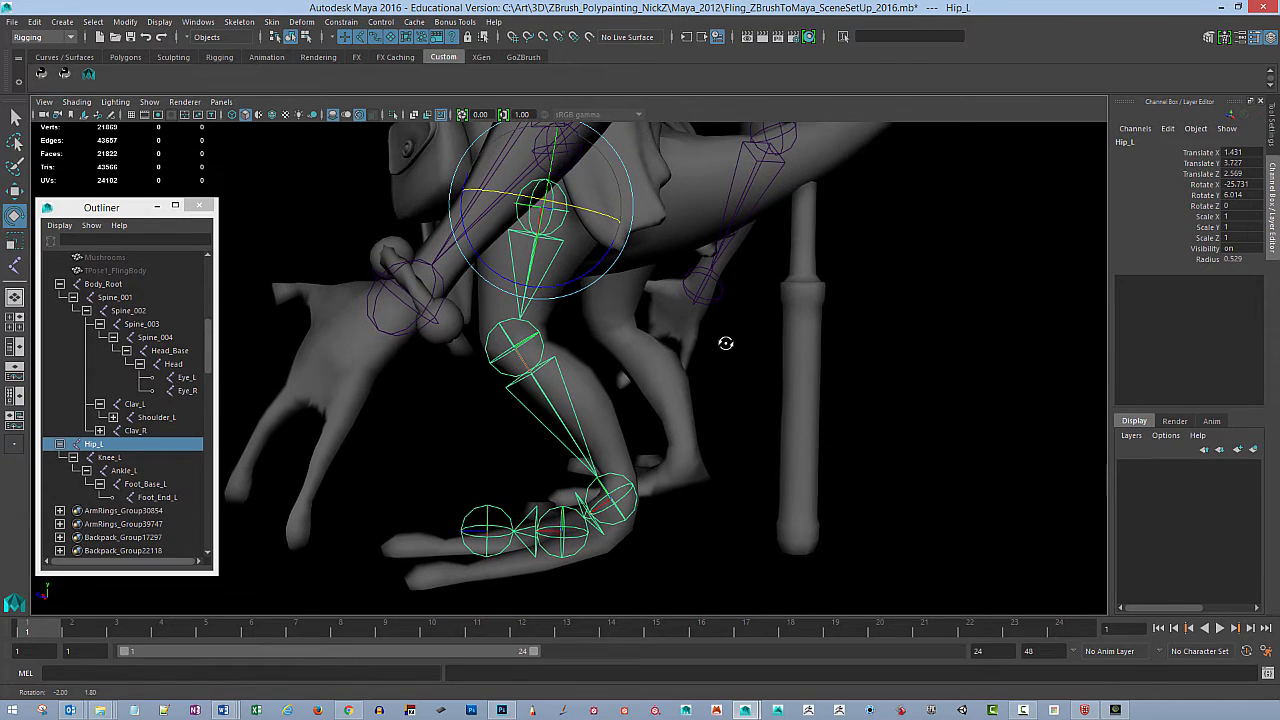
left_click_drag(617, 245, 598, 272)
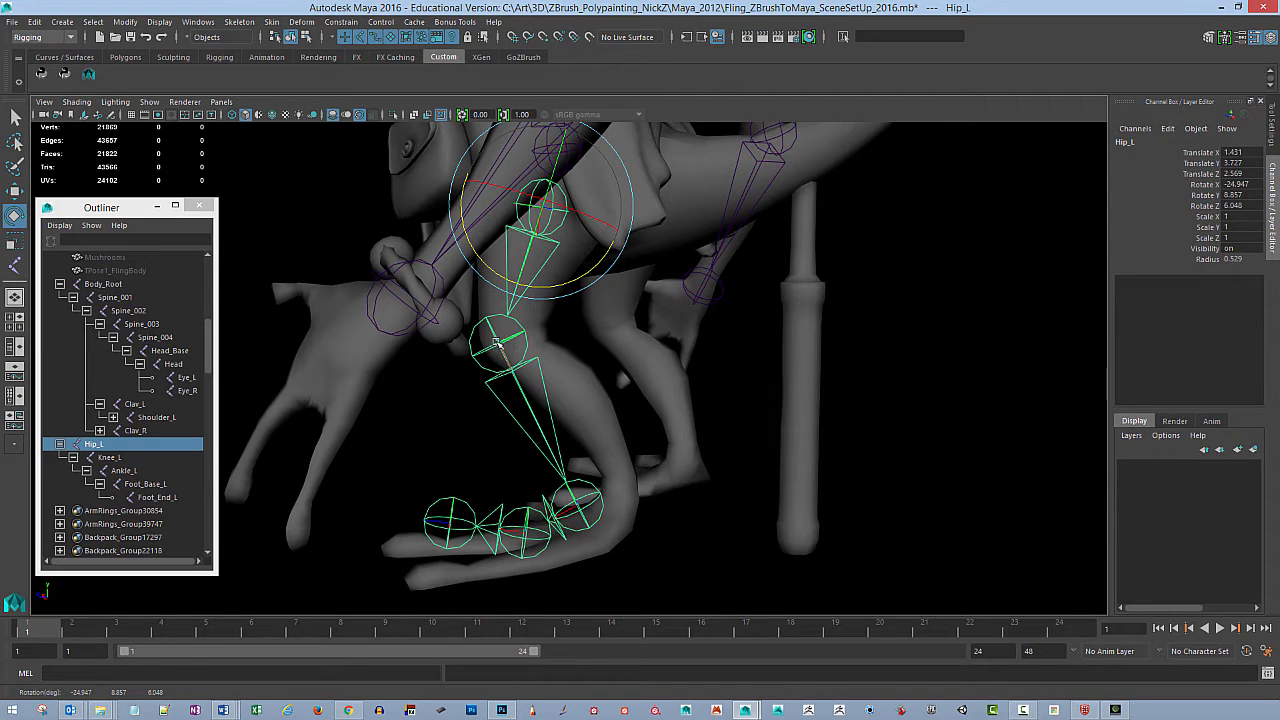
Step: Bend Knee_L to about 10.8 in Rotate Z and undo the excess test rotations
left_click(531, 409)
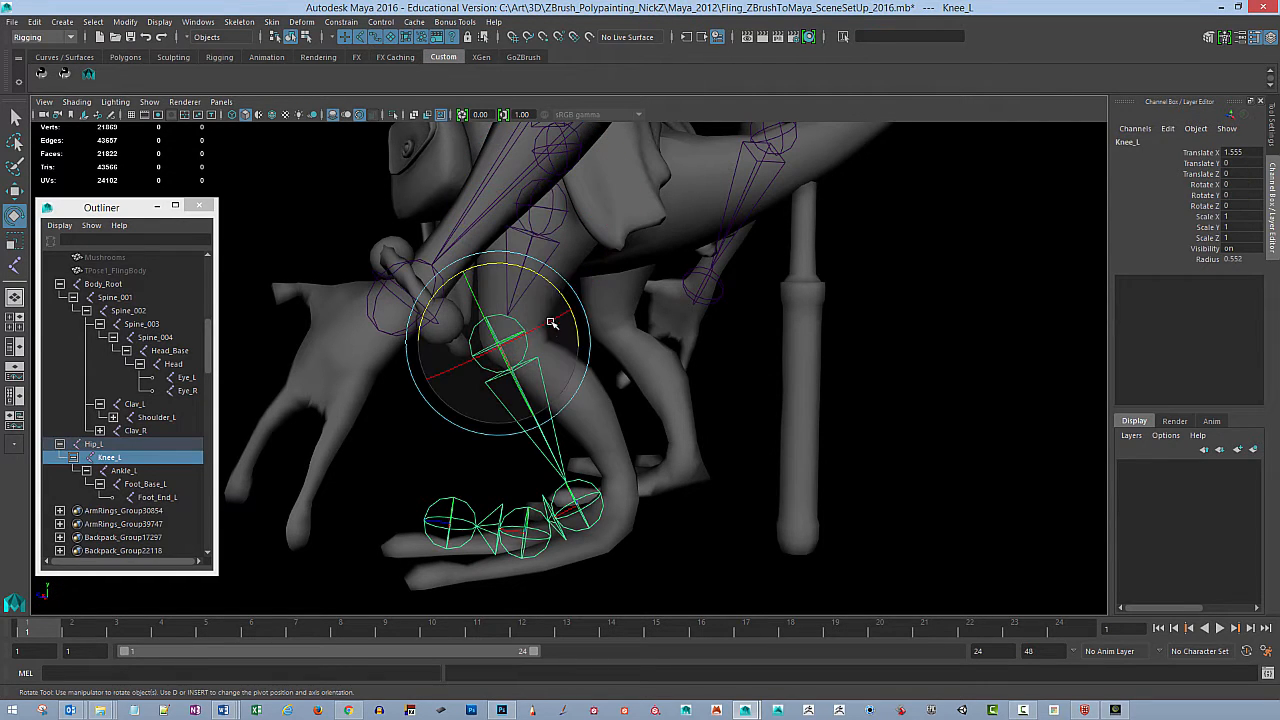
mouse_move(551, 320)
left_mouse_down()
mouse_move(538, 281)
mouse_move(590, 312)
mouse_move(700, 306)
mouse_move(706, 323)
mouse_move(628, 306)
mouse_move(650, 301)
mouse_move(551, 360)
mouse_move(558, 319)
mouse_move(565, 329)
left_mouse_up()
key("ctrl+z")
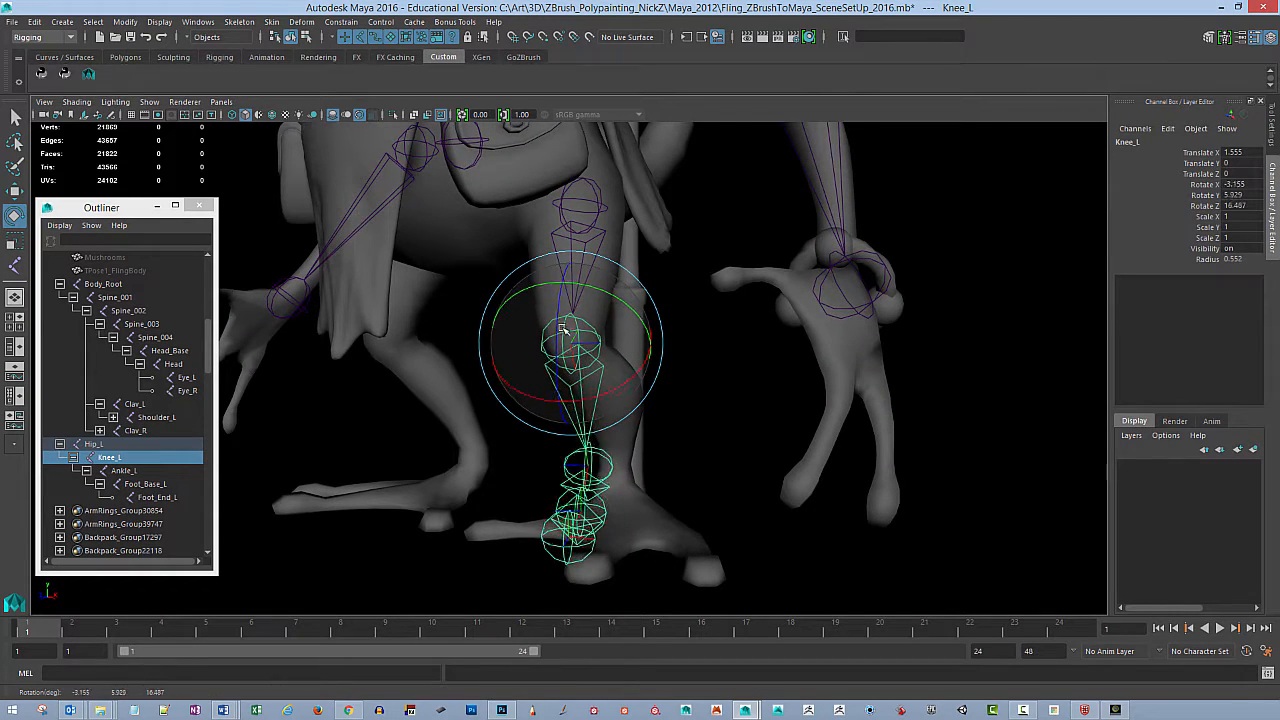
key("ctrl+z")
left_click_drag(640, 315, 740, 300, "alt")
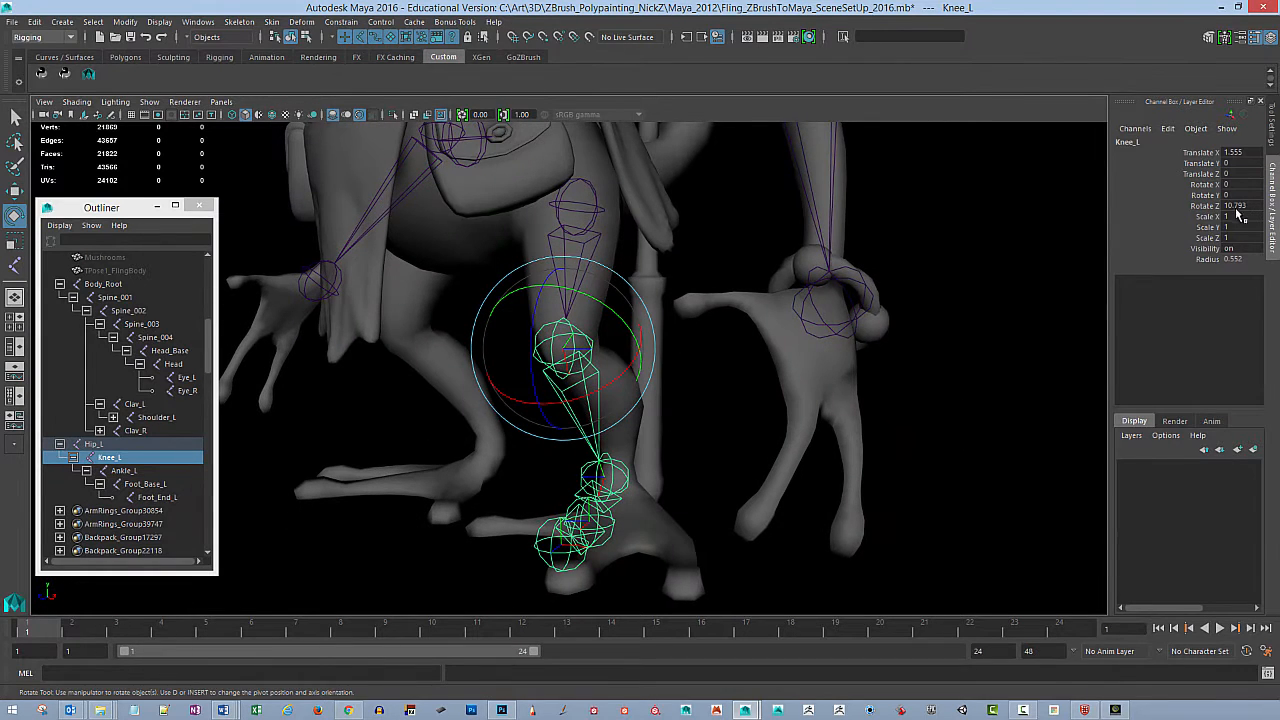
left_click_drag(535, 318, 537, 338)
key("ctrl+z")
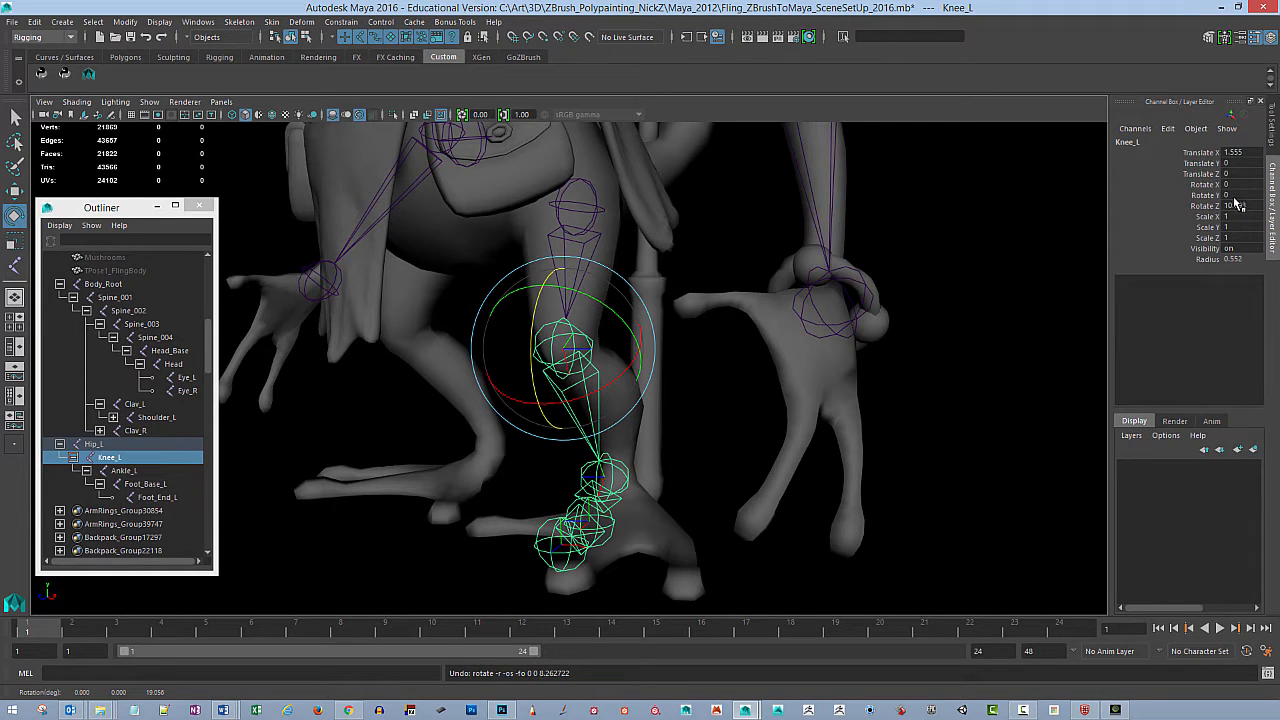
Step: Rotate Knee_L to about -4.6 in Y and 15.2 in Z so the shin bone follows the lower leg
left_click_drag(651, 286, 732, 300, "alt")
left_click_drag(534, 325, 537, 332)
key("ctrl+z")
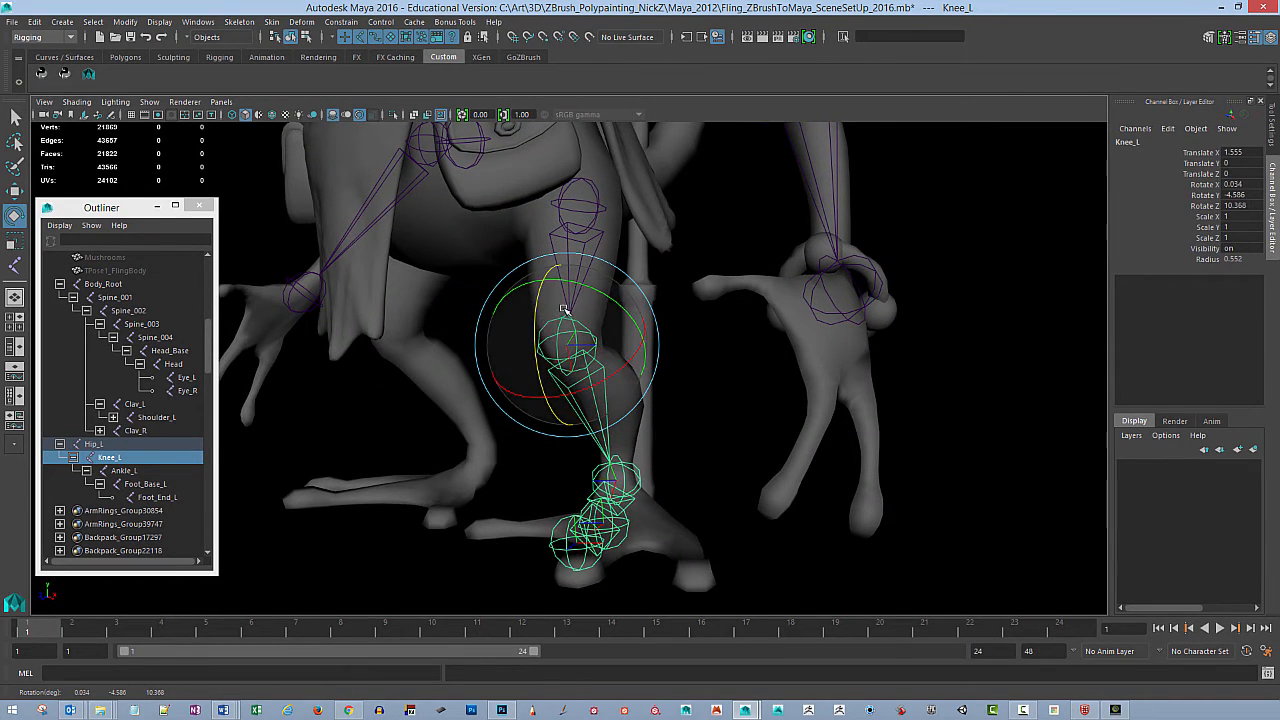
left_click_drag(586, 343, 851, 358, "alt")
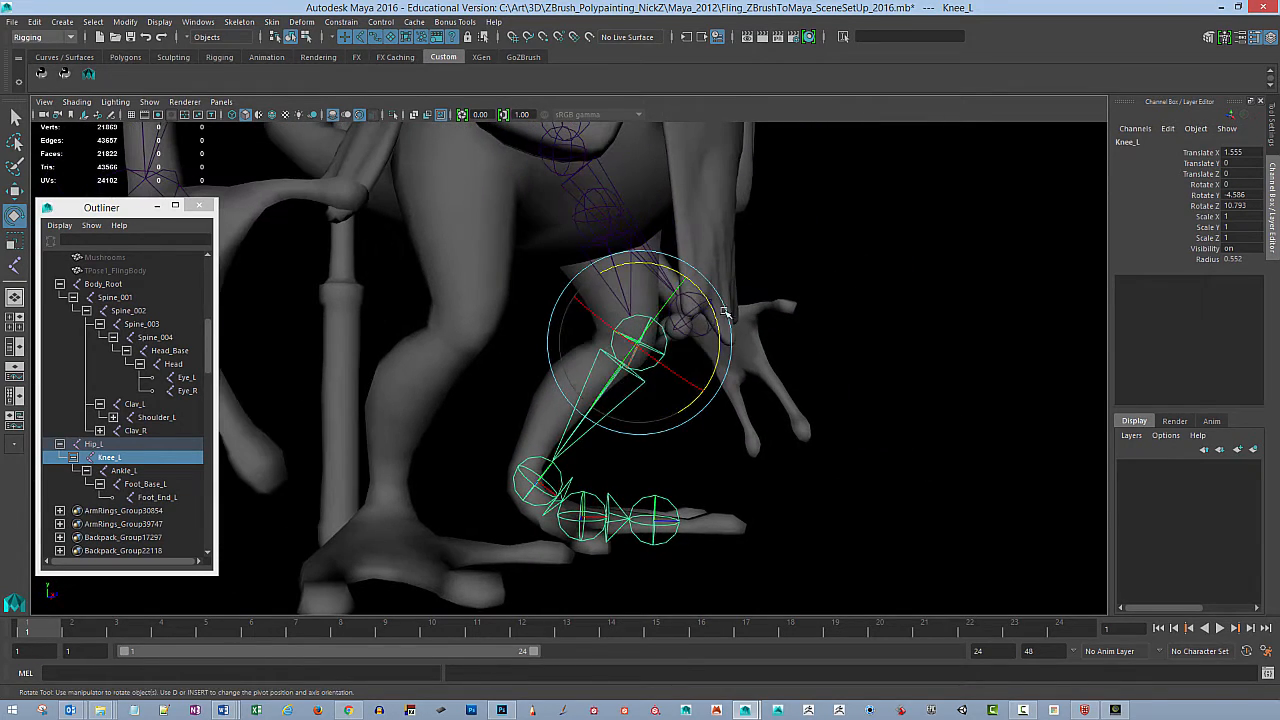
left_click_drag(717, 345, 666, 466)
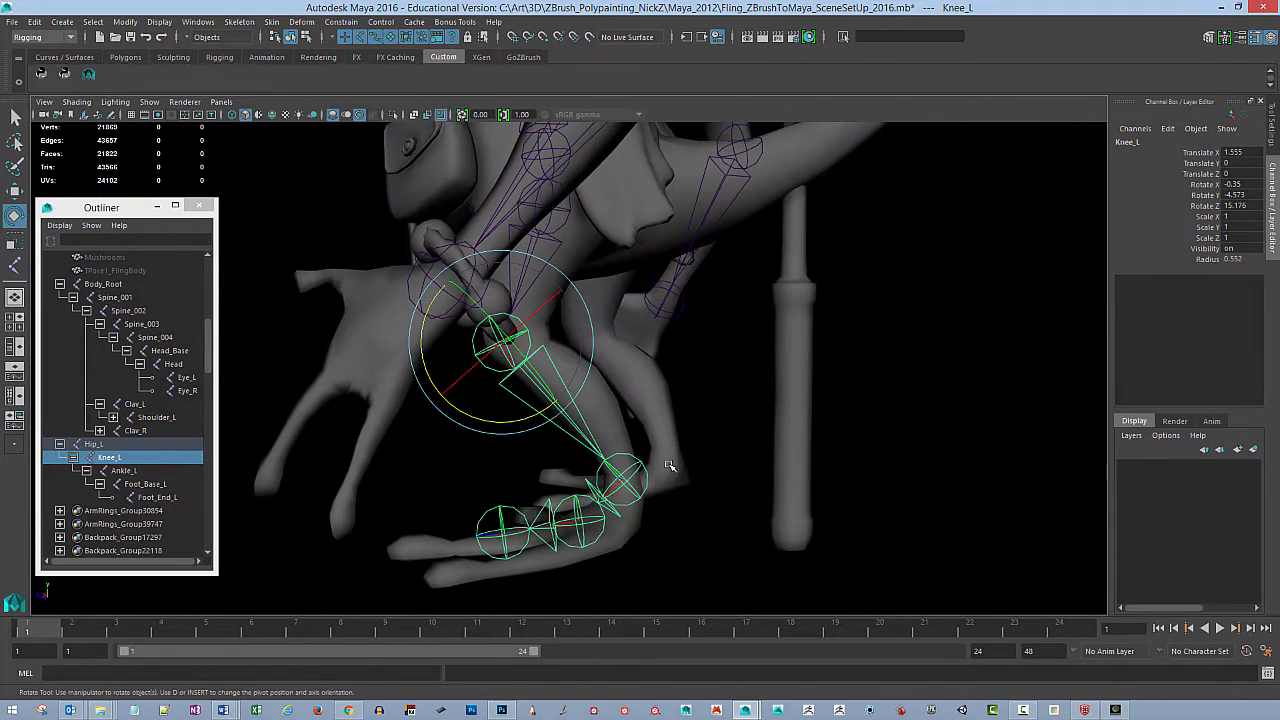
Step: Show the Move tool settings and shift Ankle_L slightly to sit in the left ankle of the mesh
left_click(640, 503)
key("w")
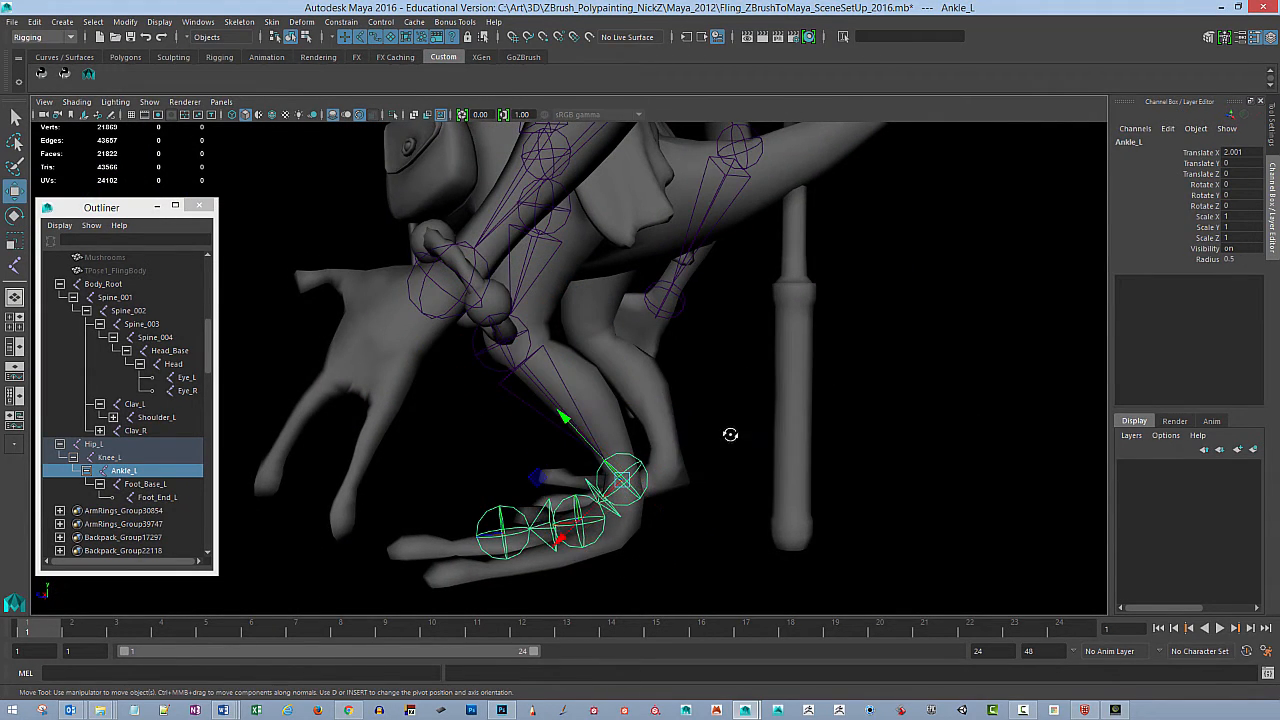
left_click_drag(731, 434, 418, 297, "alt")
double_click(15, 190)
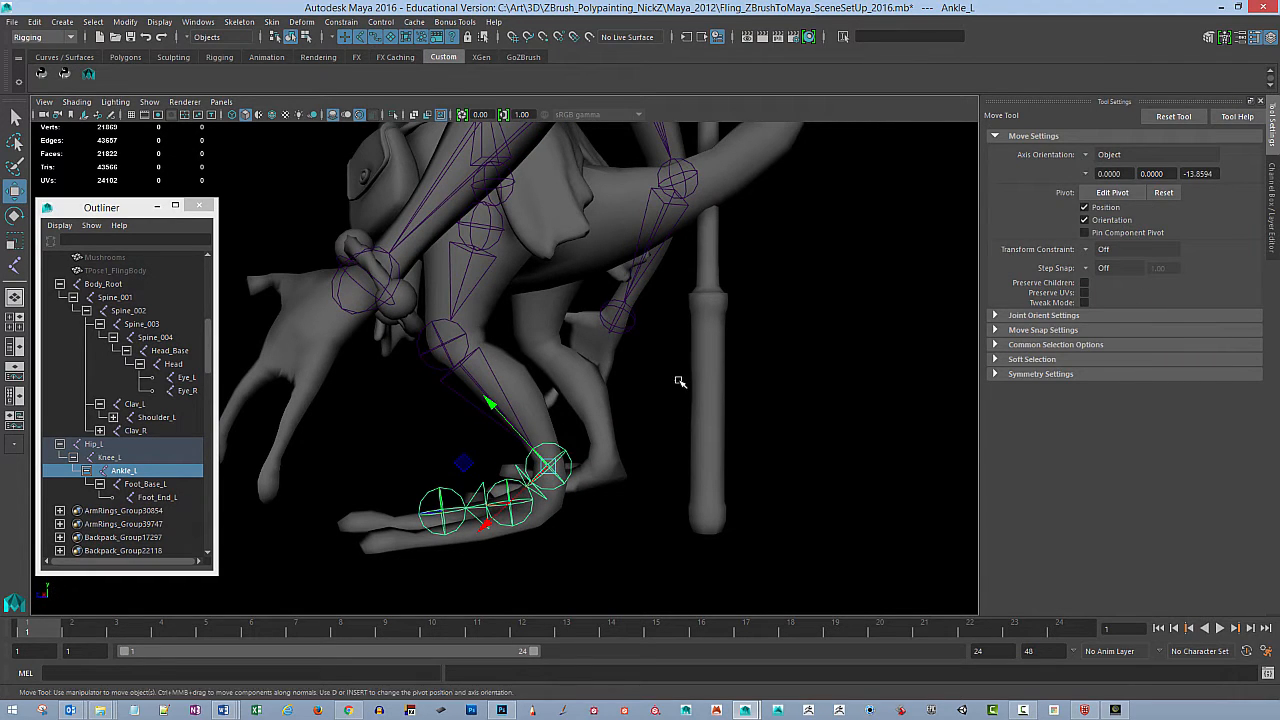
left_click_drag(590, 418, 496, 408, "alt")
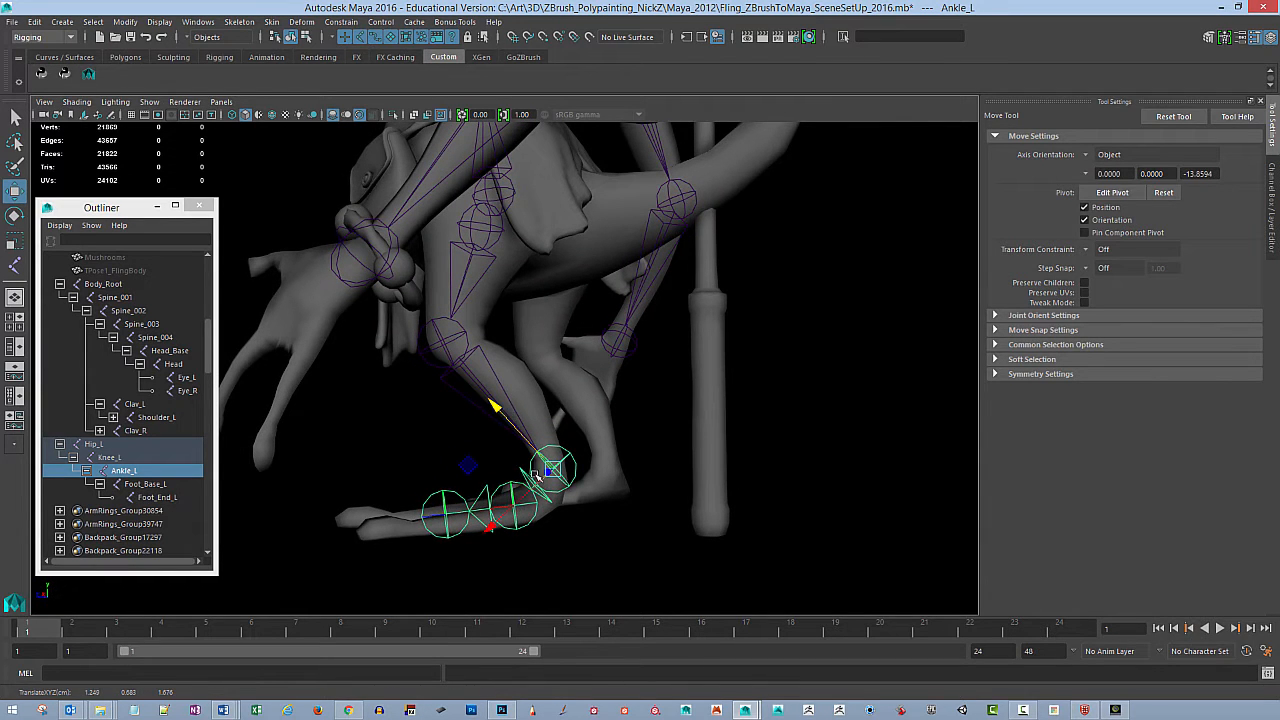
left_click(527, 516)
left_click_drag(540, 516, 605, 514, "alt")
left_click(567, 493)
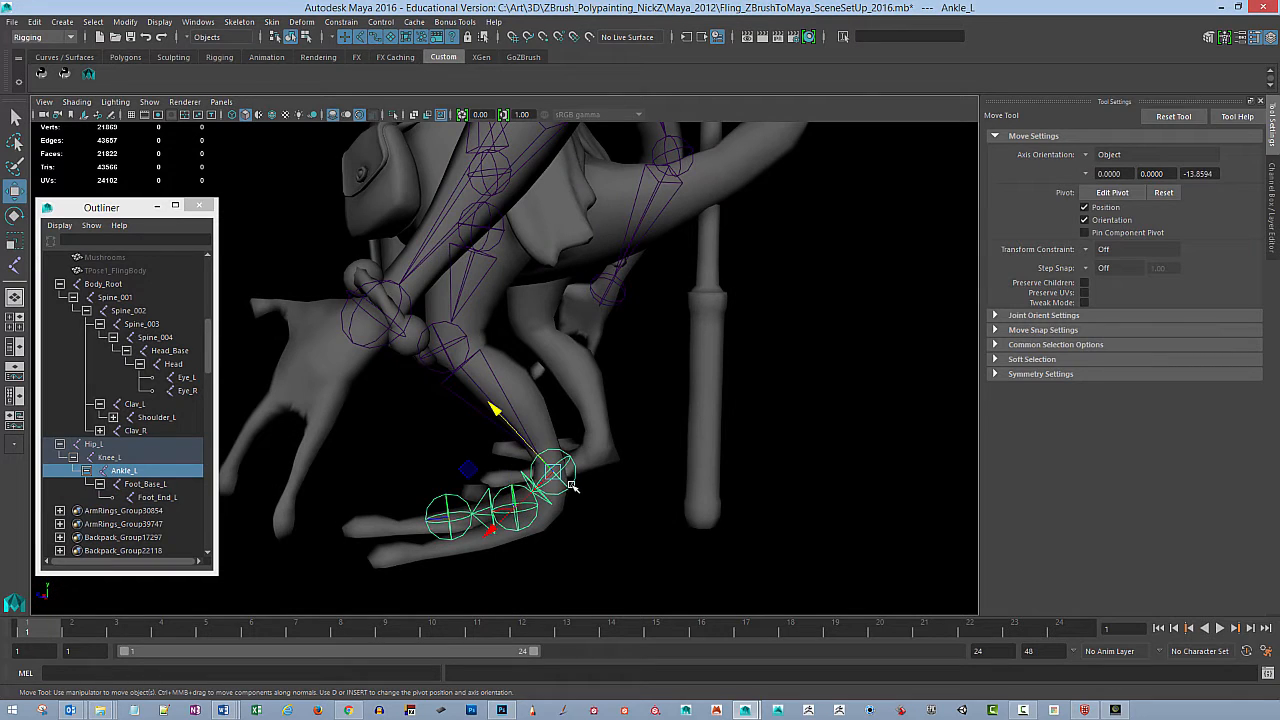
Step: Rotate Ankle_L so the foot joints line up with the pitch and direction of the left foot
key("e")
left_click_drag(583, 399, 569, 397)
left_click_drag(660, 440, 634, 408, "alt")
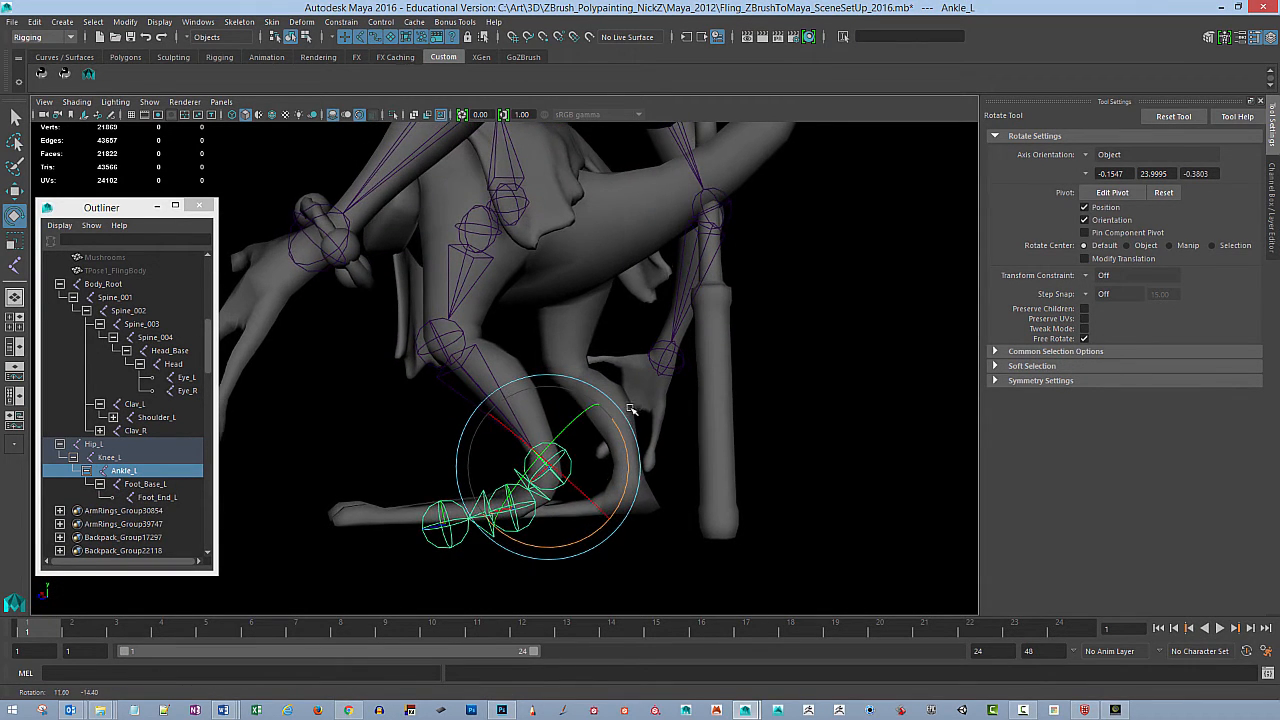
left_click_drag(624, 487, 625, 491)
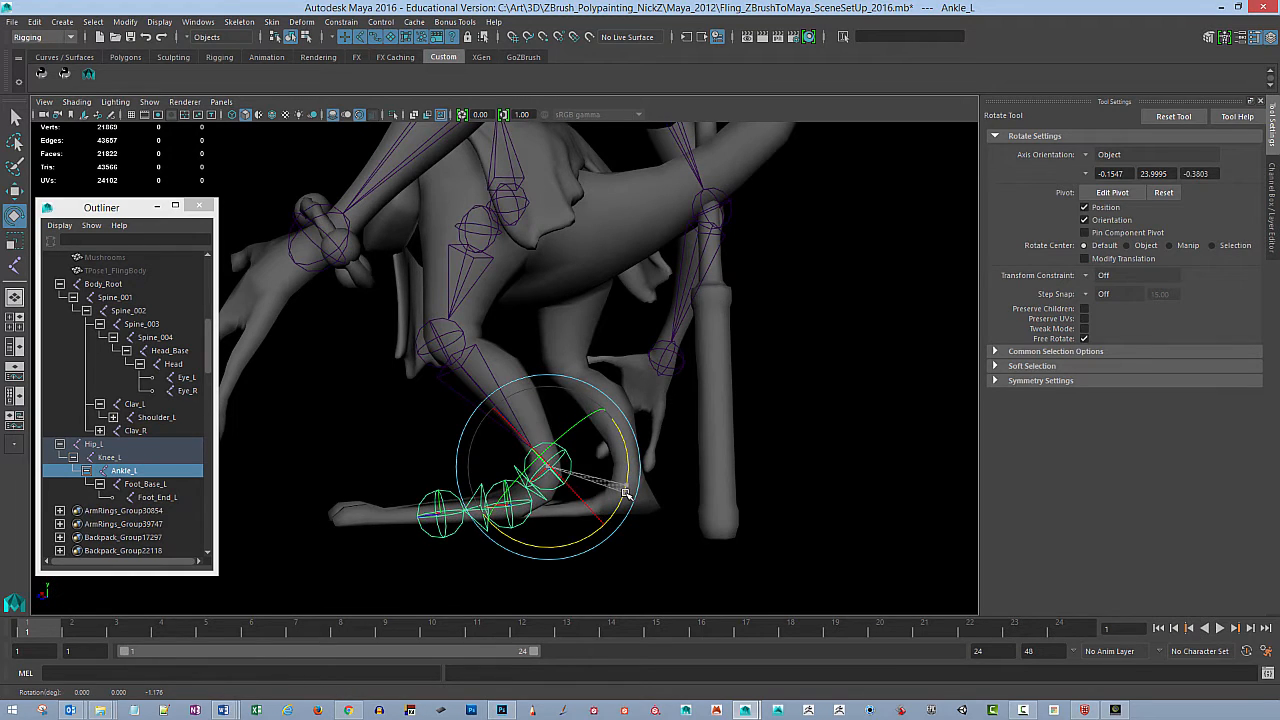
left_click_drag(730, 439, 749, 449, "alt")
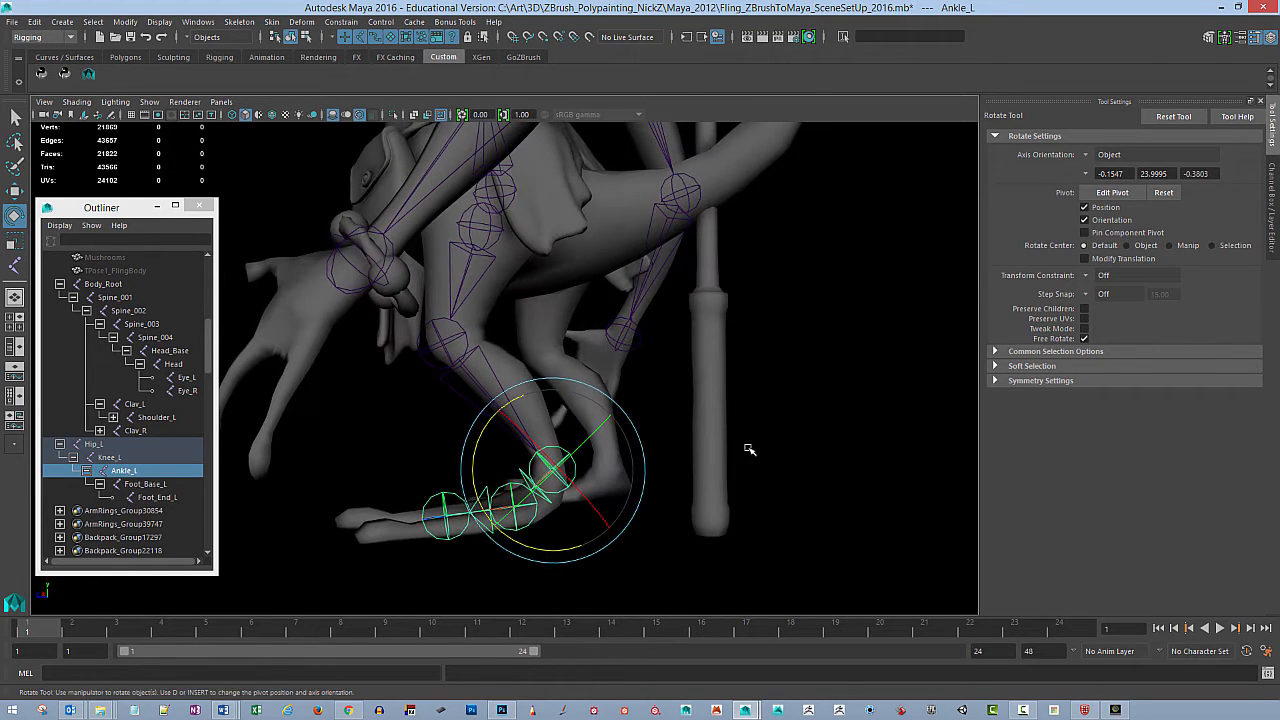
left_click(747, 450)
left_click_drag(536, 545, 660, 600, "alt")
left_click(556, 452)
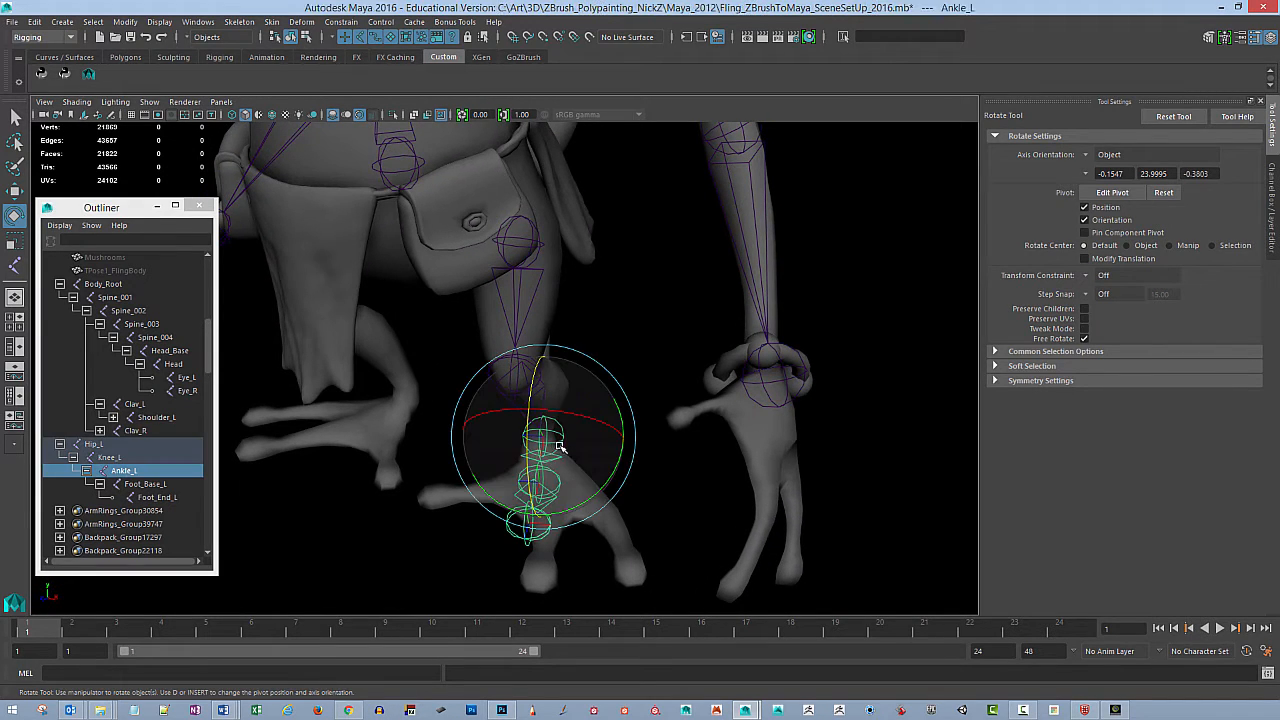
left_click_drag(590, 500, 534, 457)
Step: Delete the Foot_End_L joint from the end of the left leg chain
left_click(634, 574)
left_click(533, 472)
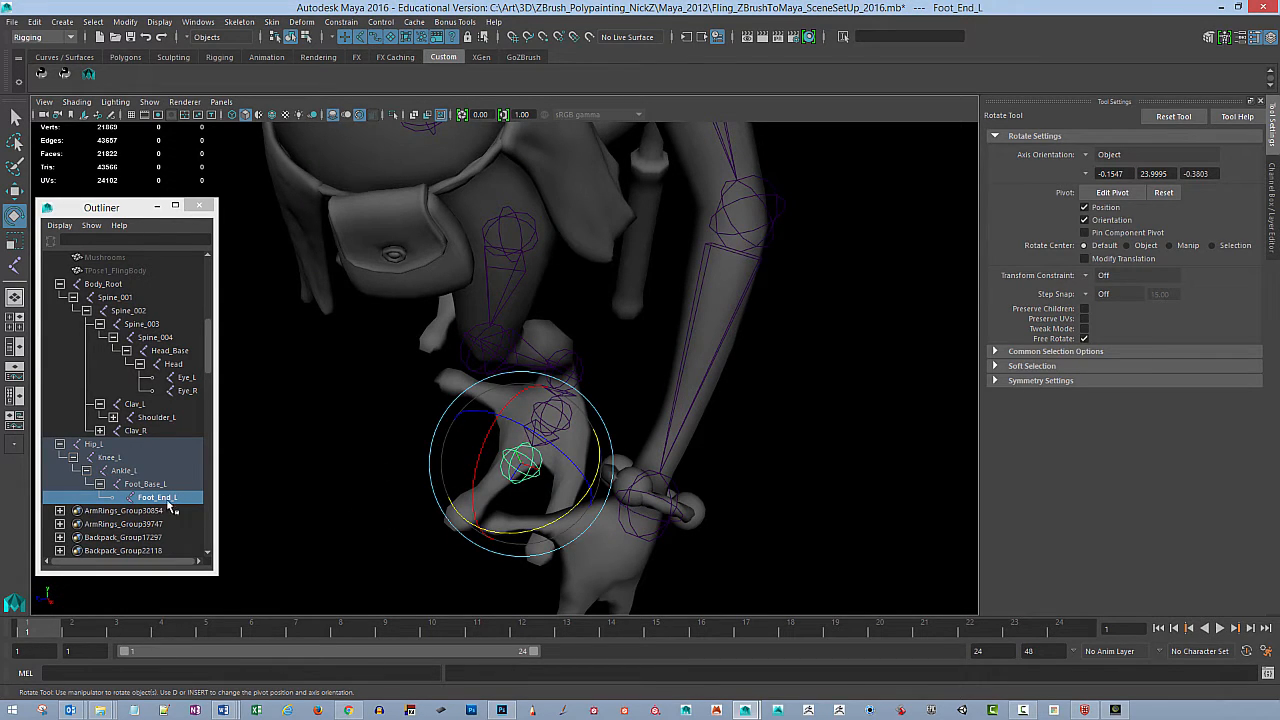
key("Delete")
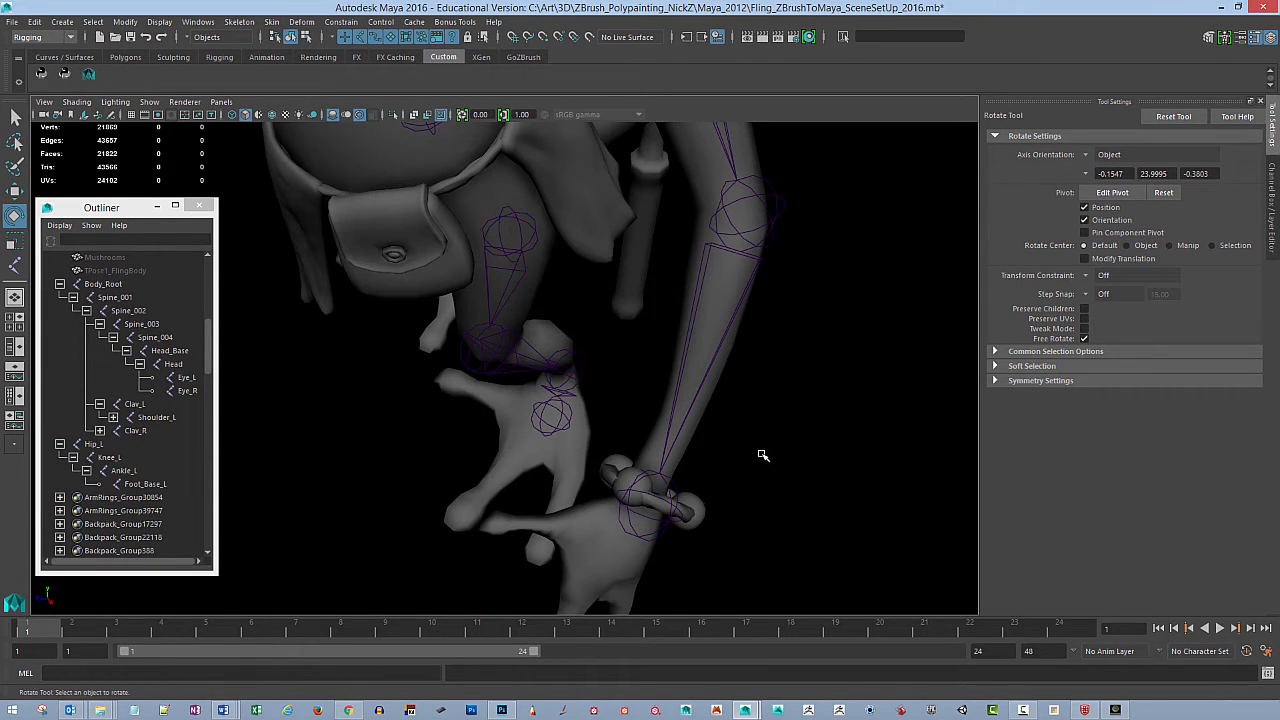
Step: Set all three Joint Orient values of Foot_Base_L to 0 in its attributes
left_click_drag(770, 455, 697, 409, "alt")
left_click_drag(512, 490, 537, 438, "alt")
left_click_drag(588, 492, 601, 430, "alt")
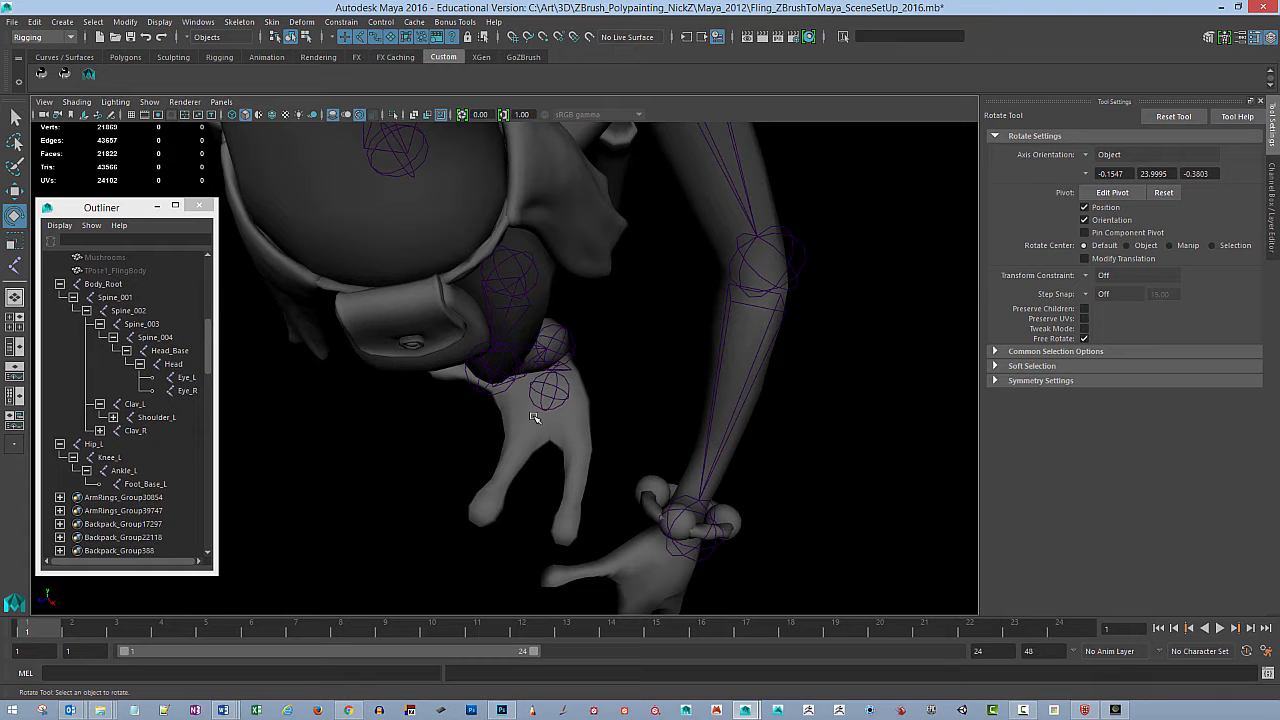
left_click_drag(480, 537, 629, 434, "alt")
left_click(557, 466)
left_click_drag(557, 466, 647, 427, "alt")
key("ctrl+a")
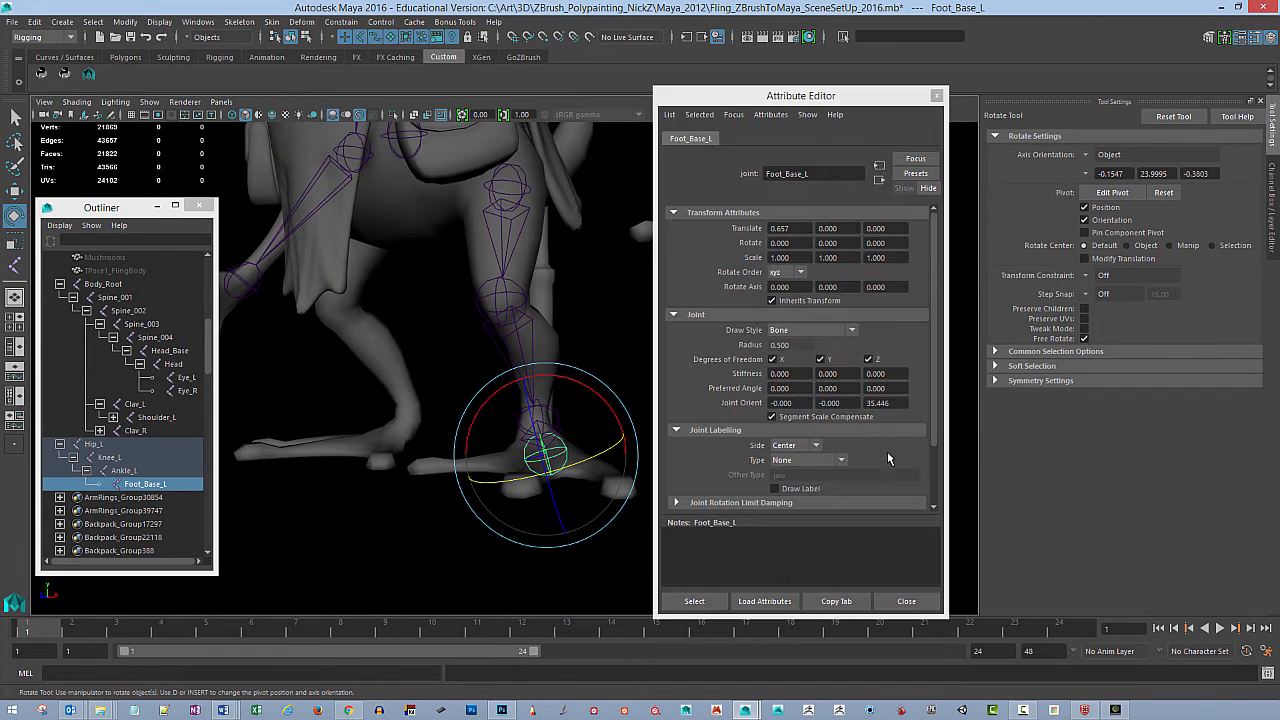
left_click_drag(842, 99, 885, 109)
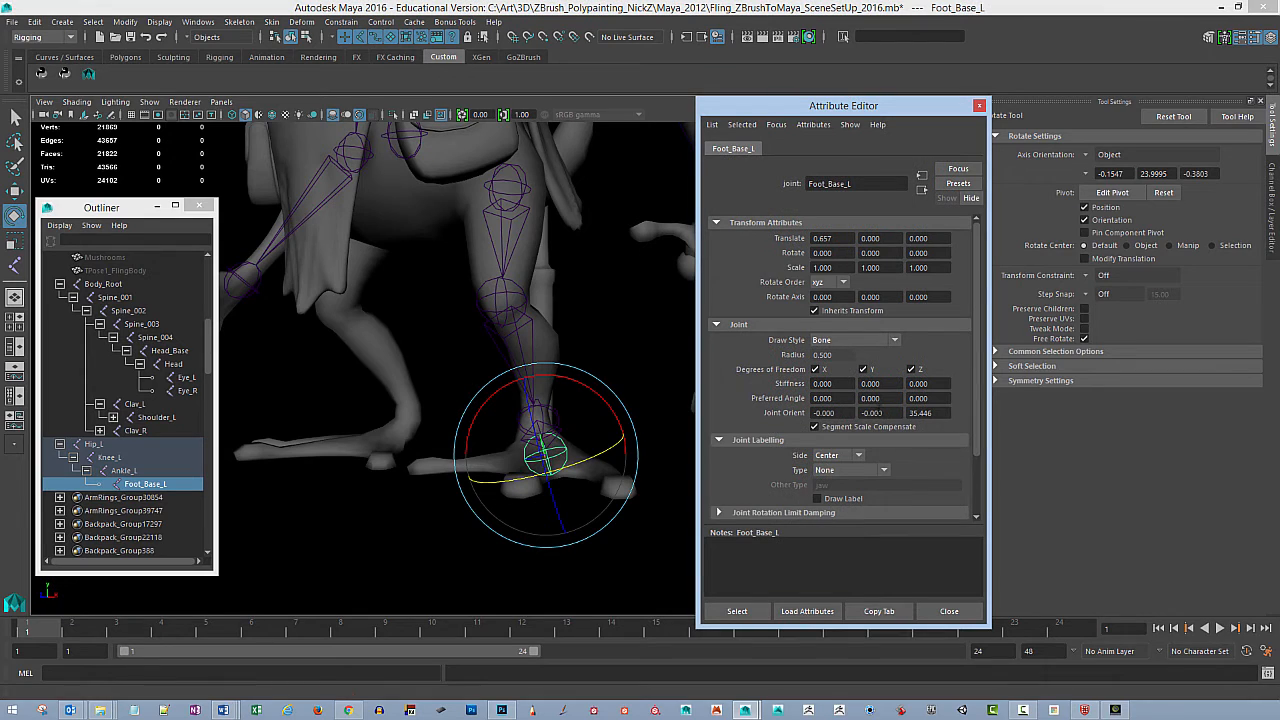
key("Return")
type("0")
left_click_drag(886, 413, 852, 424)
type("0")
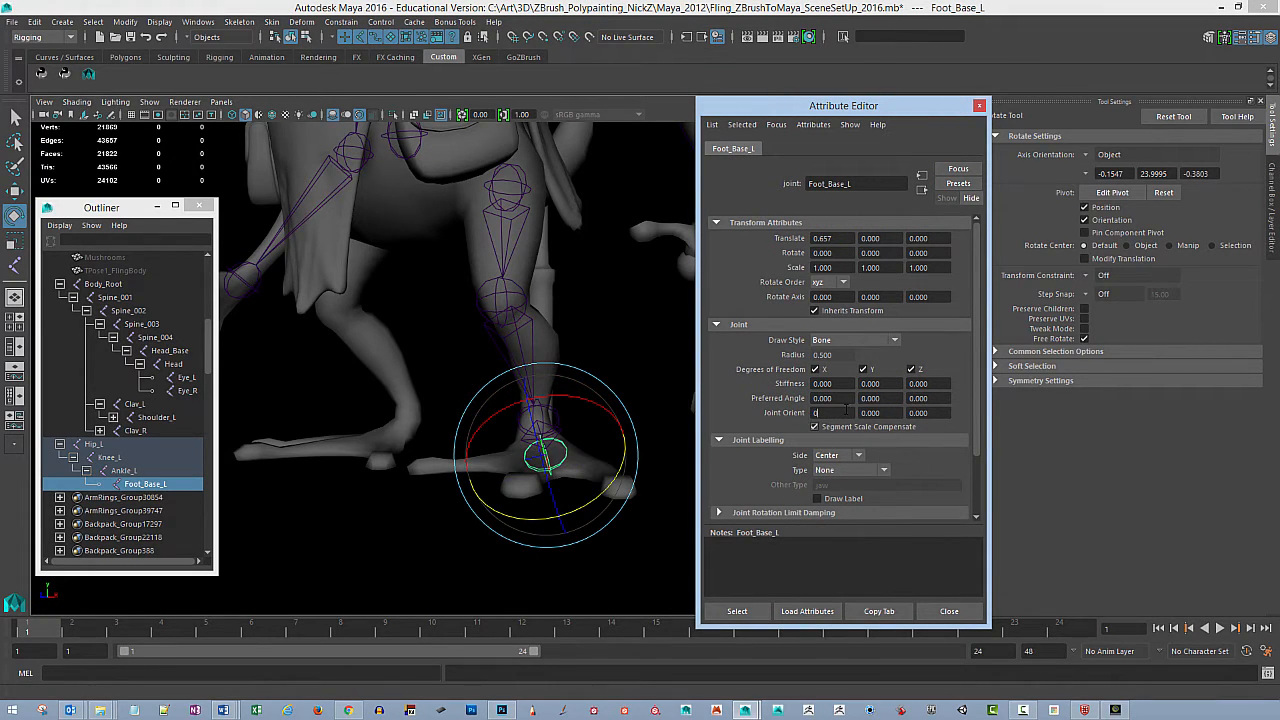
Step: Rotate Foot_Base_L to about -15 in X, 7.1 in Y and 30.2 in Z to align it with the foot
mouse_move(617, 514)
left_mouse_down("alt")
mouse_move(574, 534)
mouse_move(649, 526)
mouse_move(520, 531)
mouse_move(638, 531)
mouse_move(625, 510)
left_mouse_up("alt")
left_click_drag(600, 401, 612, 412)
left_click_drag(659, 429, 625, 411, "alt")
left_click_drag(536, 385, 579, 394)
left_click_drag(593, 400, 628, 420, "alt")
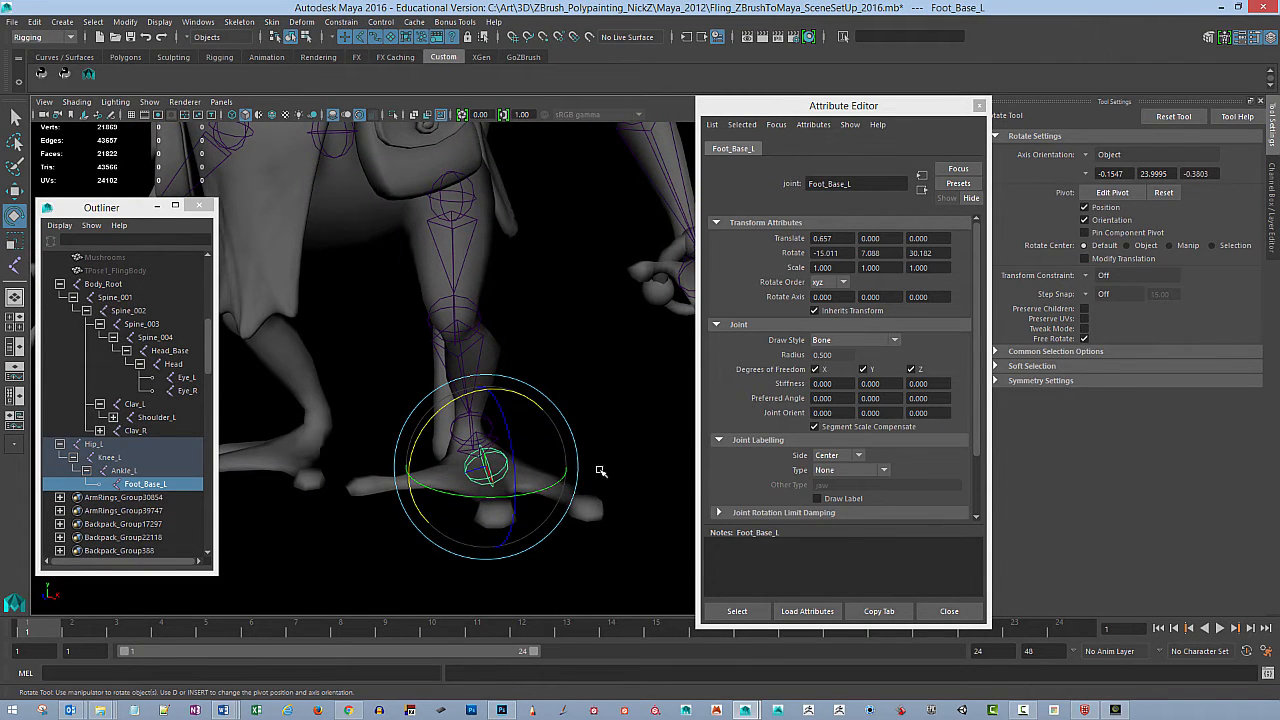
Step: Show the joint's channel values, refine the rotation of Foot_Base_L against the foot, and select Hip_L
left_click(1273, 210)
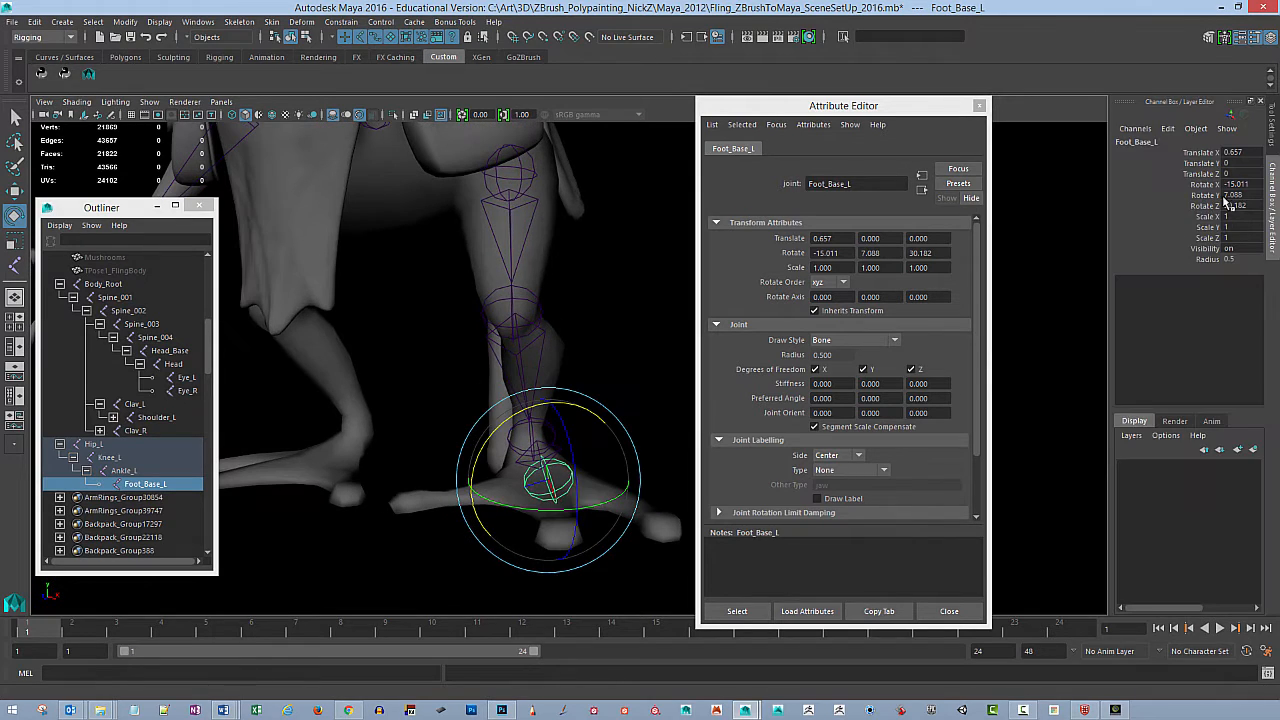
left_click_drag(640, 360, 580, 463, "alt")
left_click_drag(498, 411, 616, 394)
left_click_drag(600, 335, 585, 362, "alt")
left_click(489, 279)
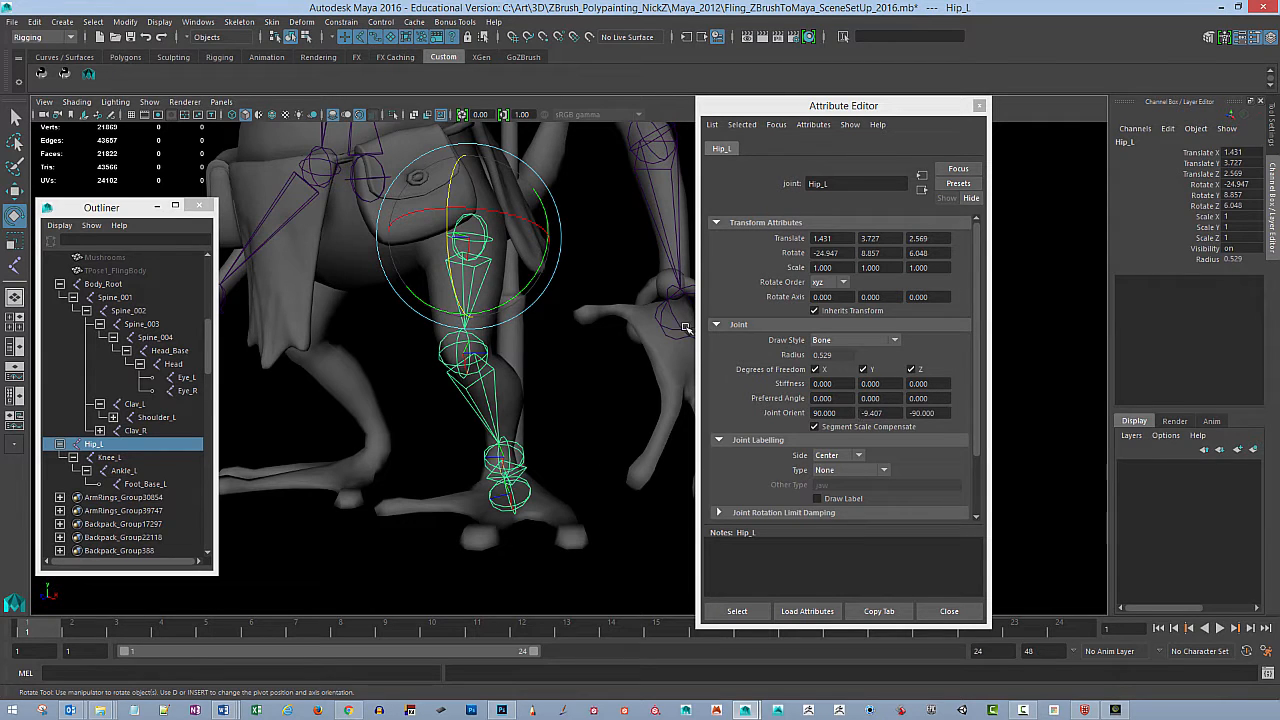
Step: Freeze the translate, rotate and scale transformations of the Hip_L chain, leaving Joint orient off
left_click_drag(586, 434, 613, 440, "alt")
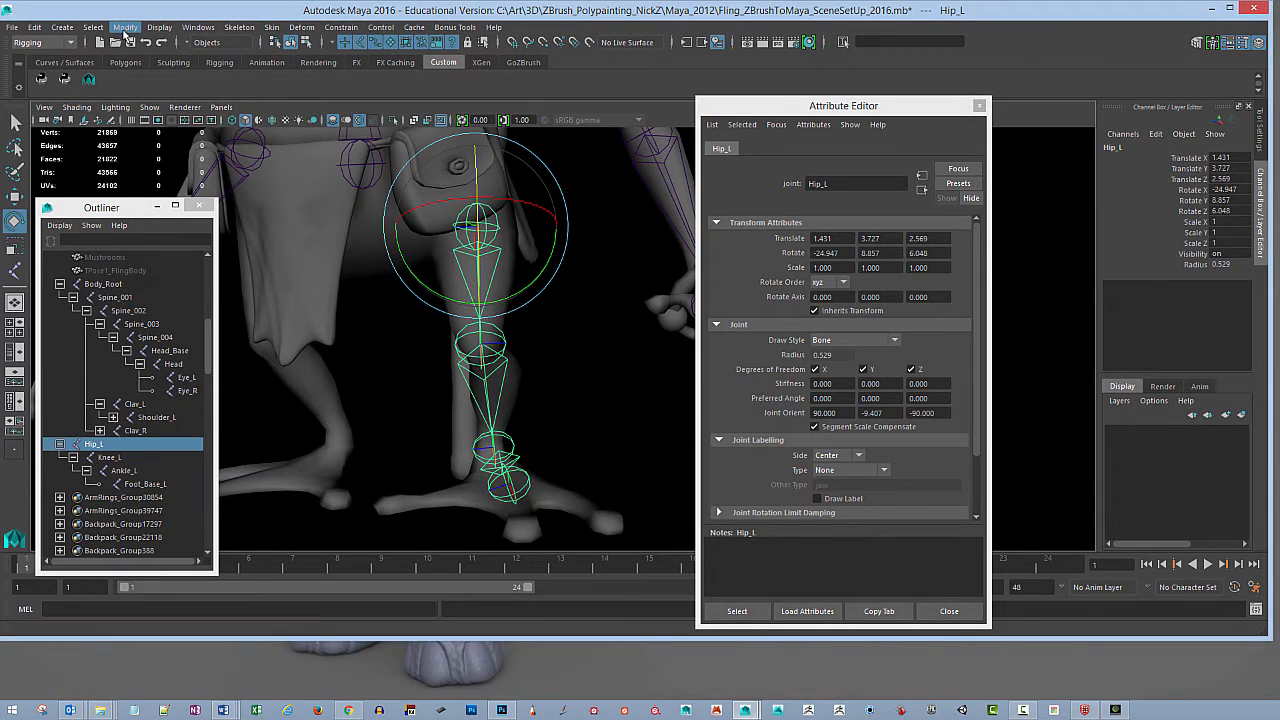
left_click(124, 28)
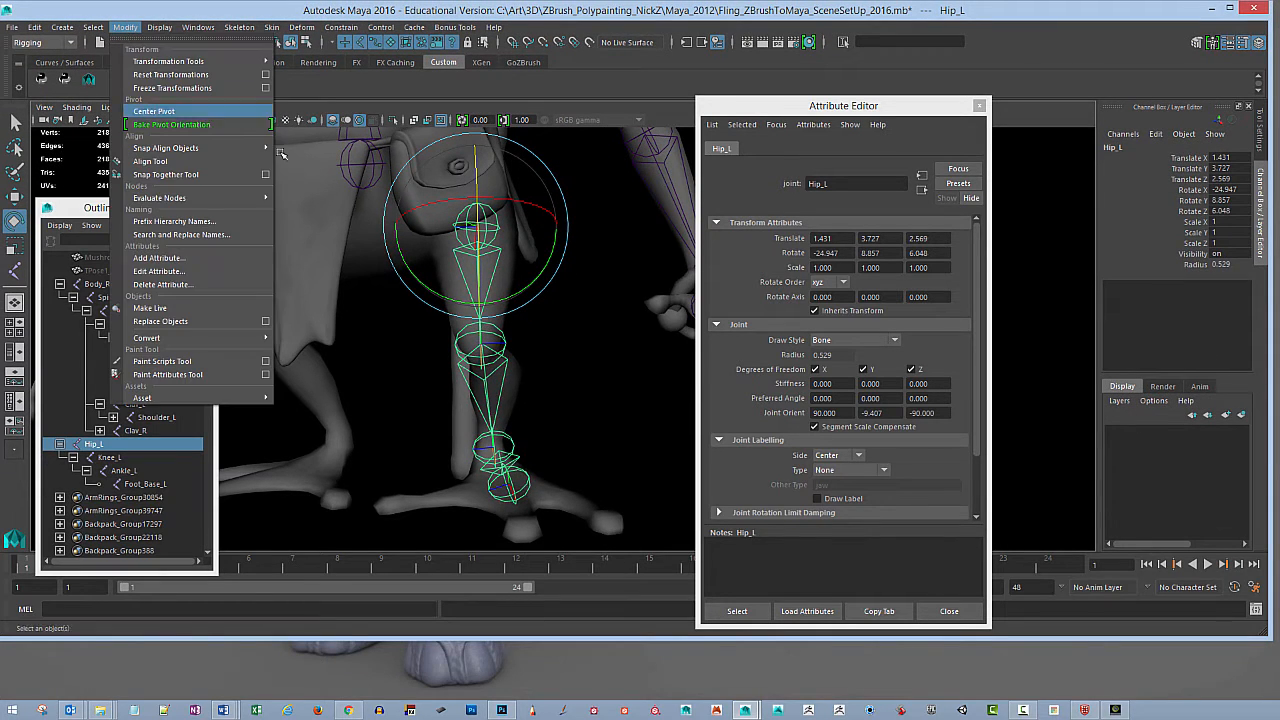
left_click(266, 89)
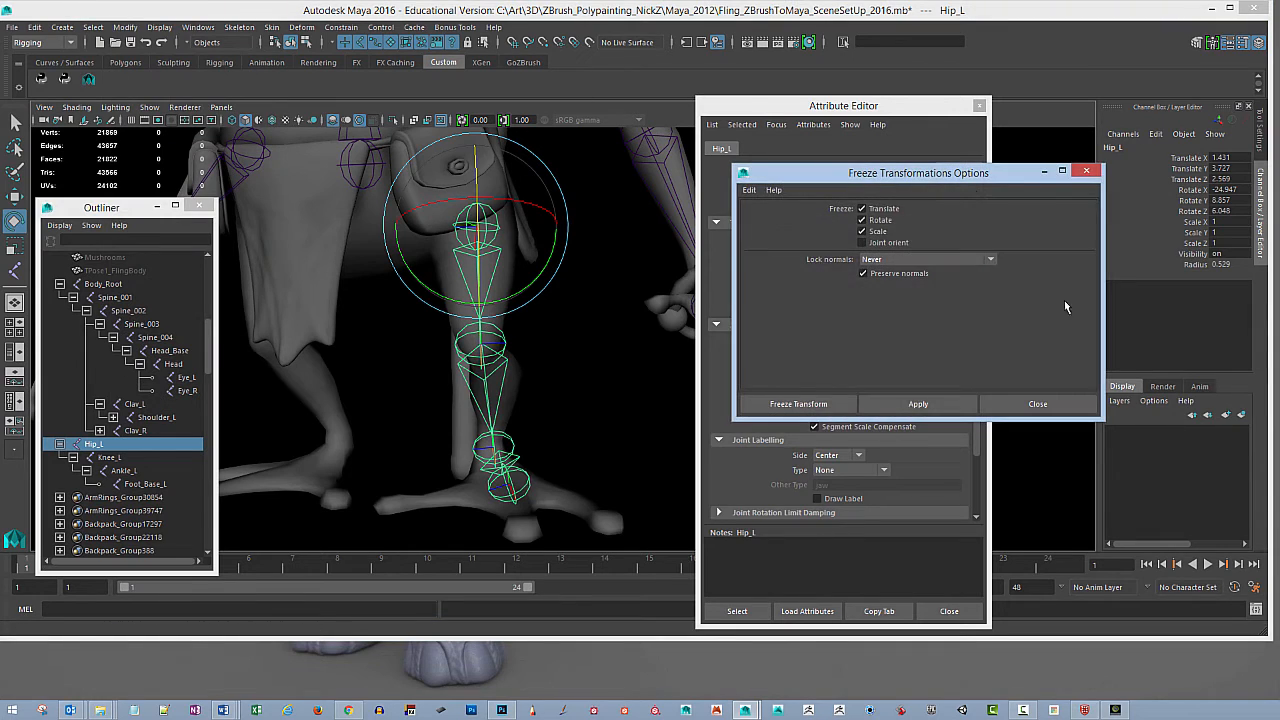
left_click_drag(975, 177, 1010, 190)
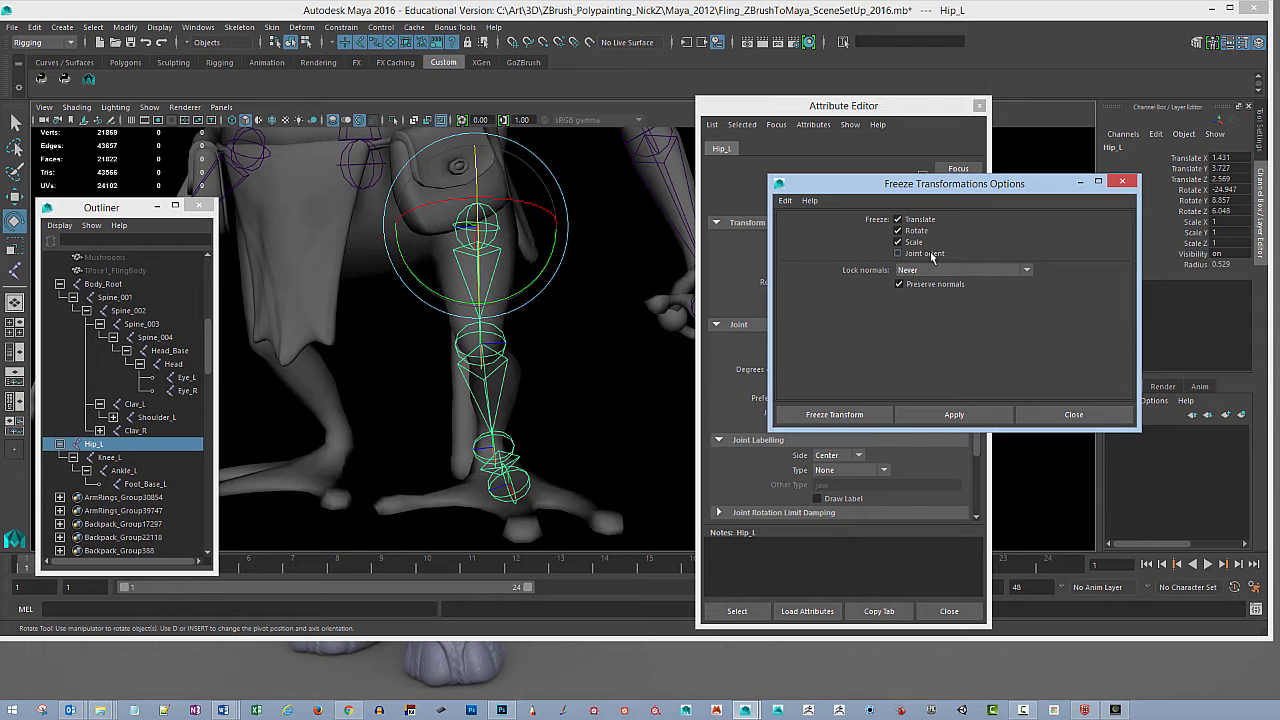
left_click(968, 417)
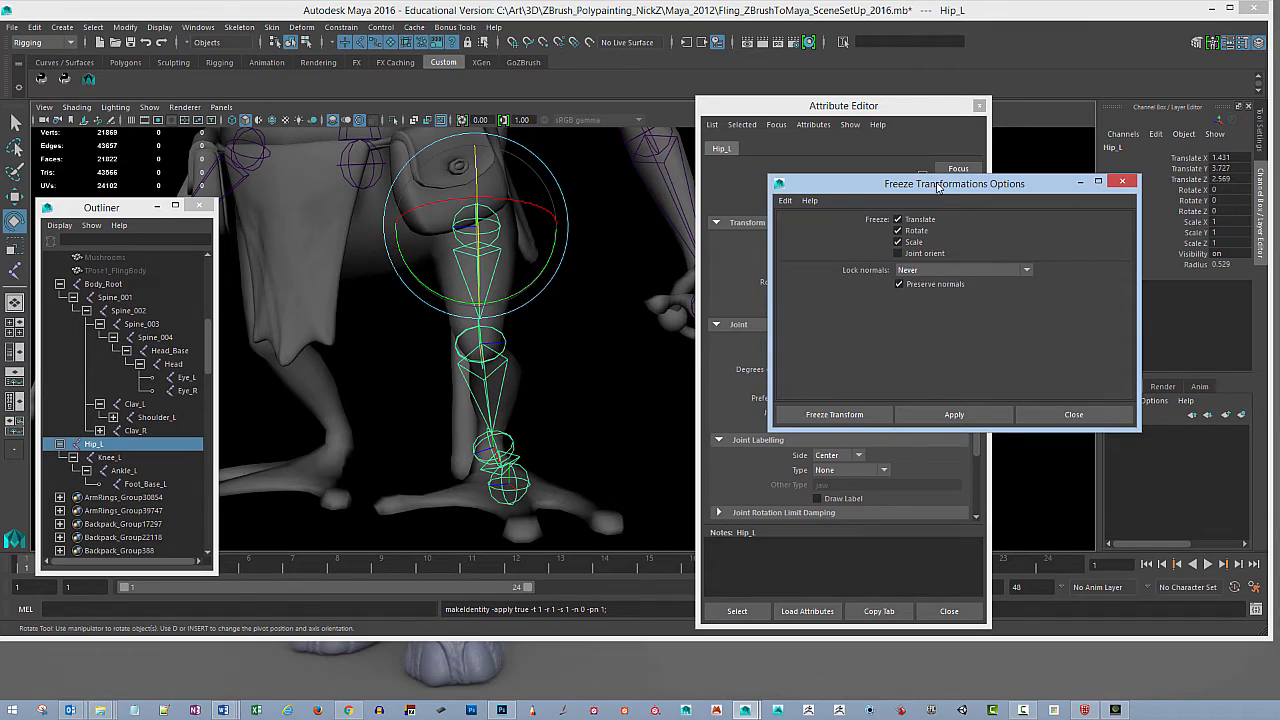
Step: Check the rotation channels of Knee_L and Ankle_L, and close the Freeze Transformations options
left_click_drag(938, 188, 980, 204)
left_click_drag(660, 380, 492, 376, "alt")
left_click(461, 371)
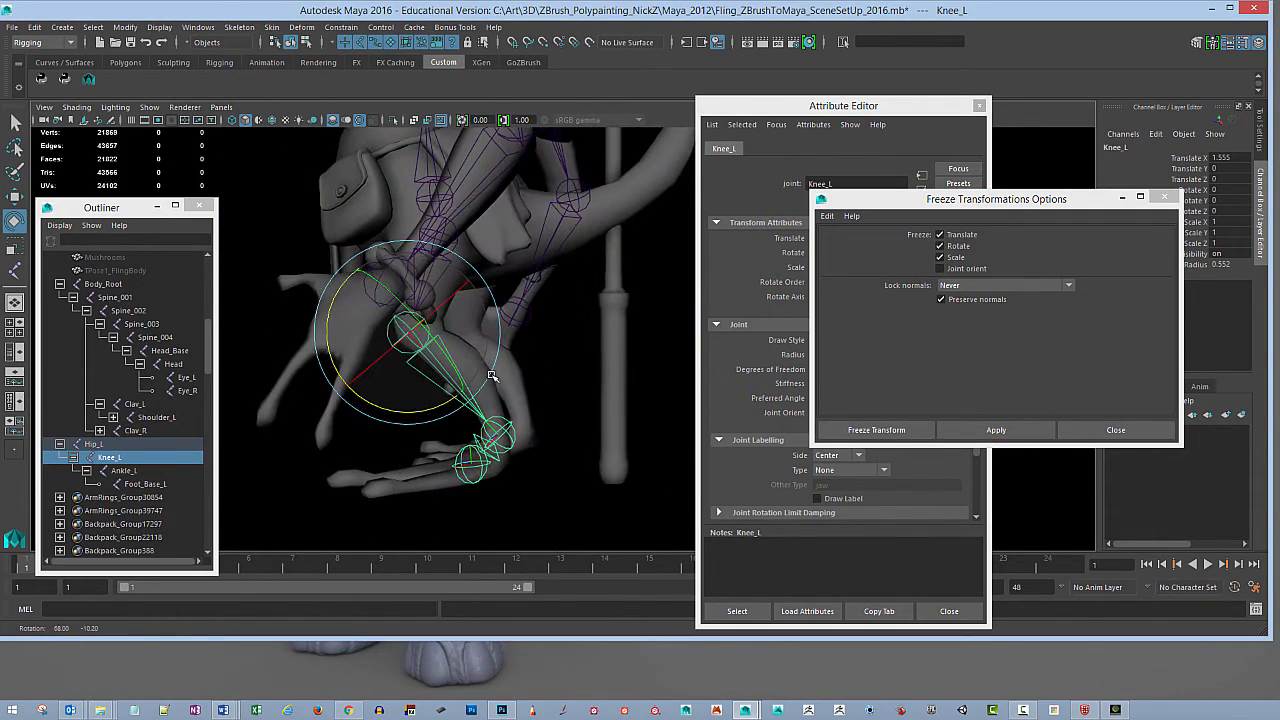
left_click(520, 378)
left_click(465, 391)
left_click(509, 431)
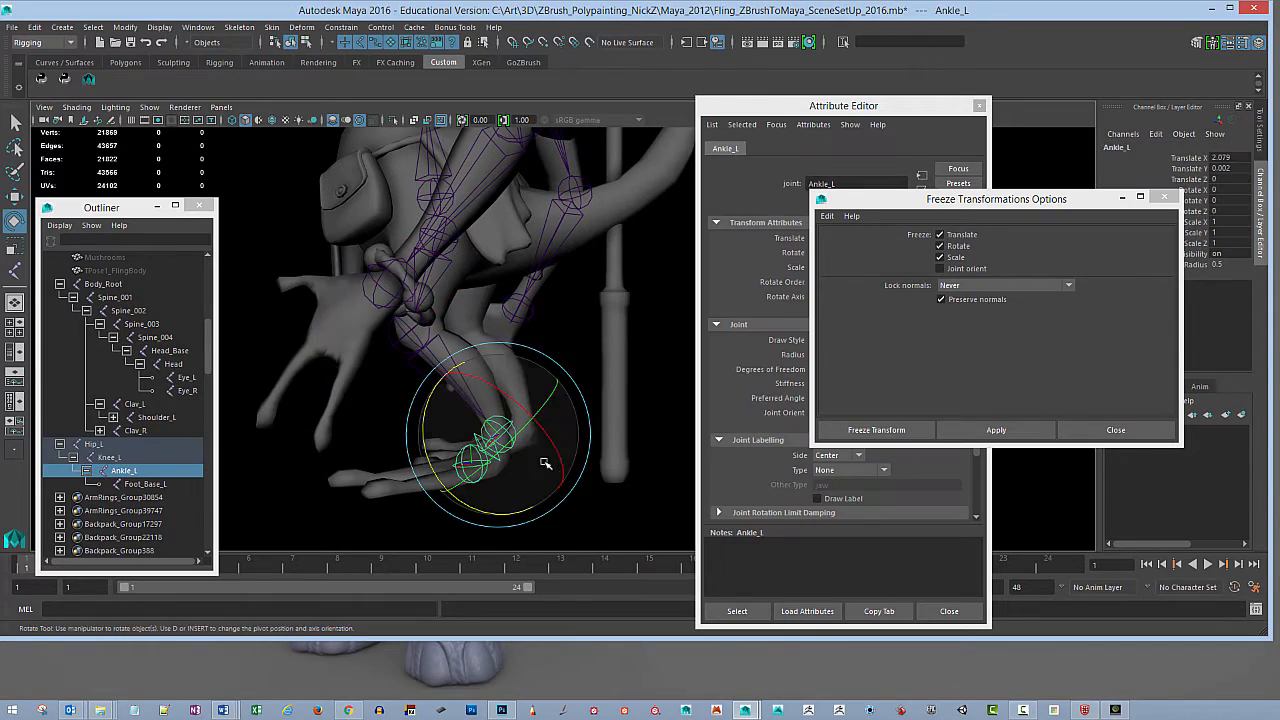
left_click_drag(545, 463, 600, 466, "alt")
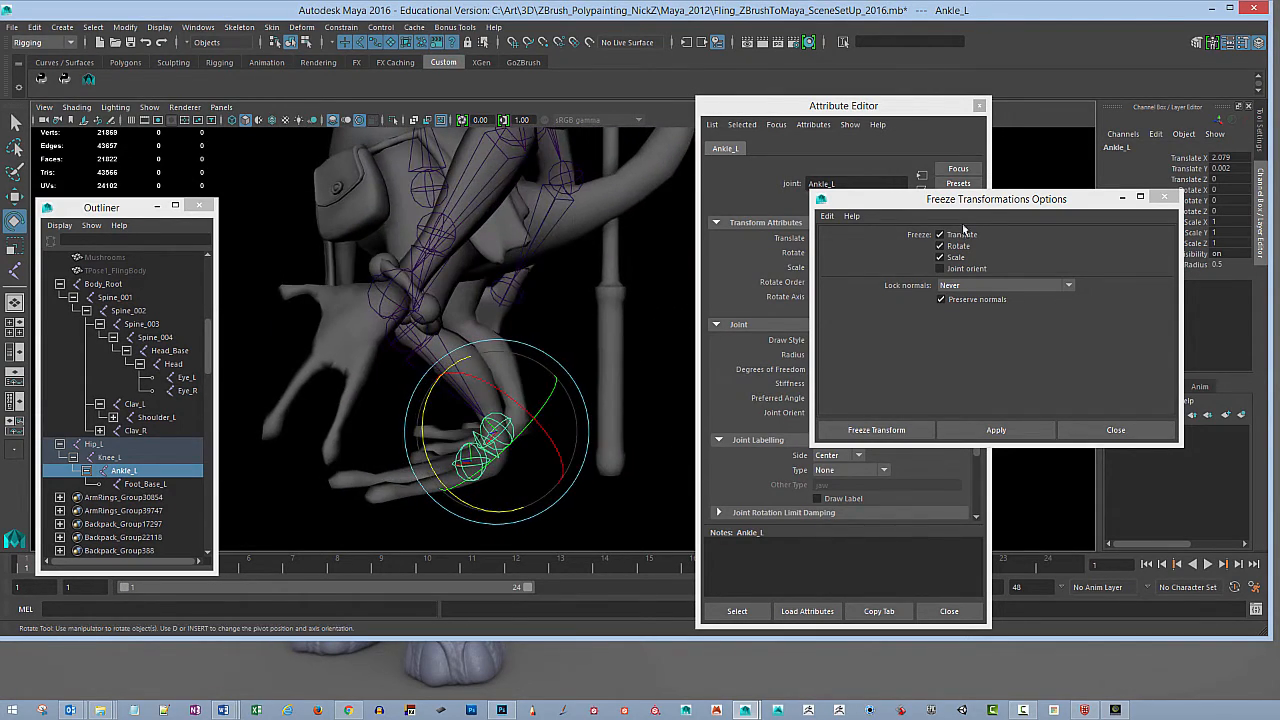
left_click(879, 115)
left_click(1095, 205)
left_click_drag(1095, 205, 1079, 207)
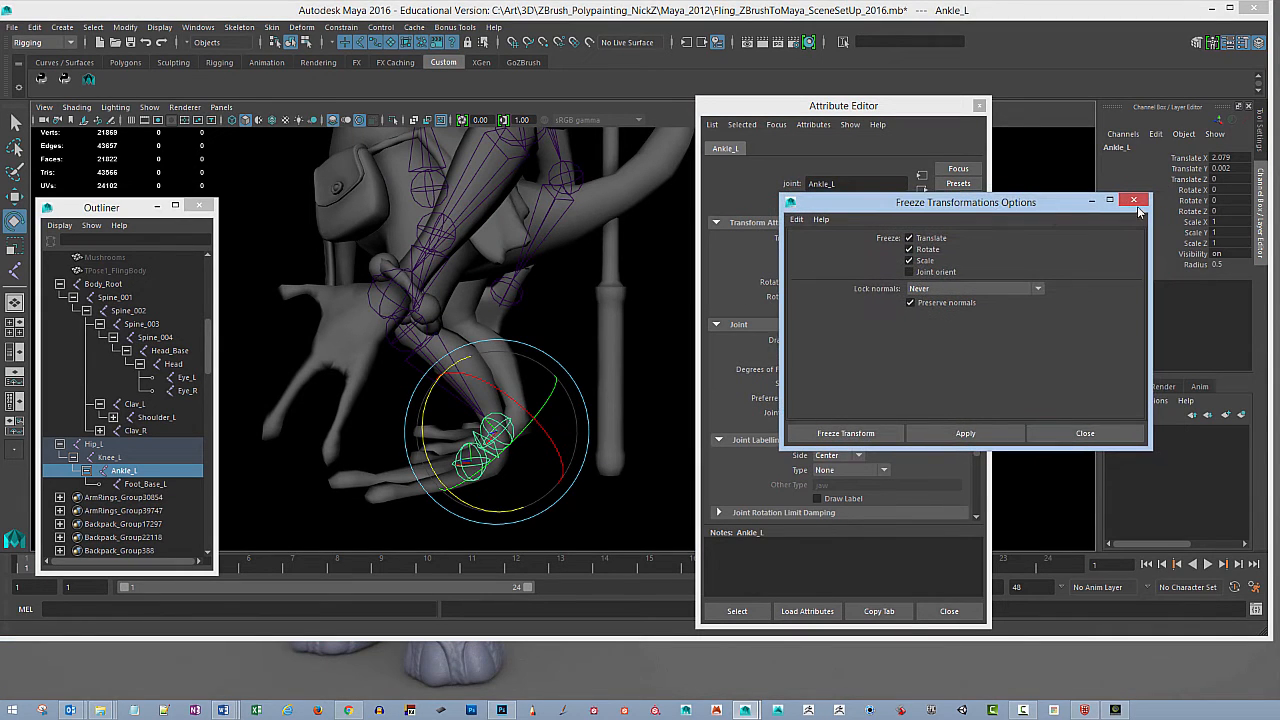
left_click(1146, 198)
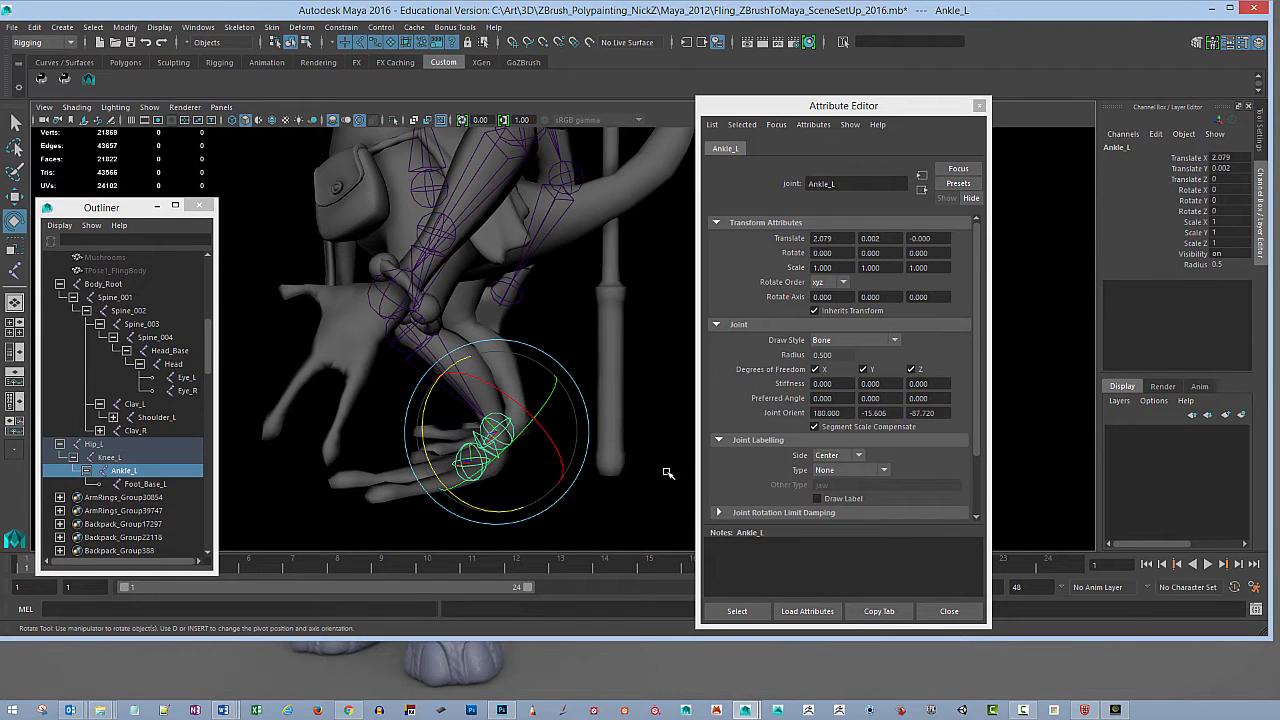
Step: Rotate Ankle_L to about -9 in X to line it up with the foot
left_click_drag(621, 468, 651, 429, "alt")
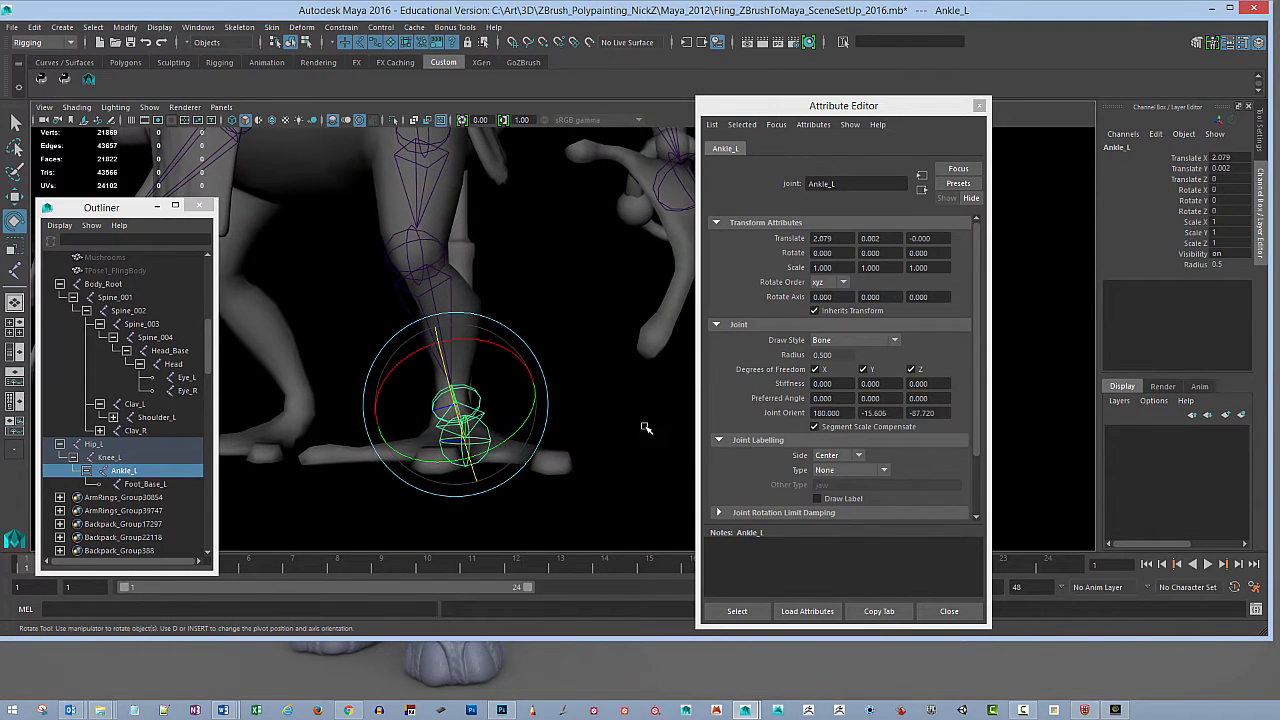
left_click_drag(506, 358, 552, 455)
left_click(589, 441)
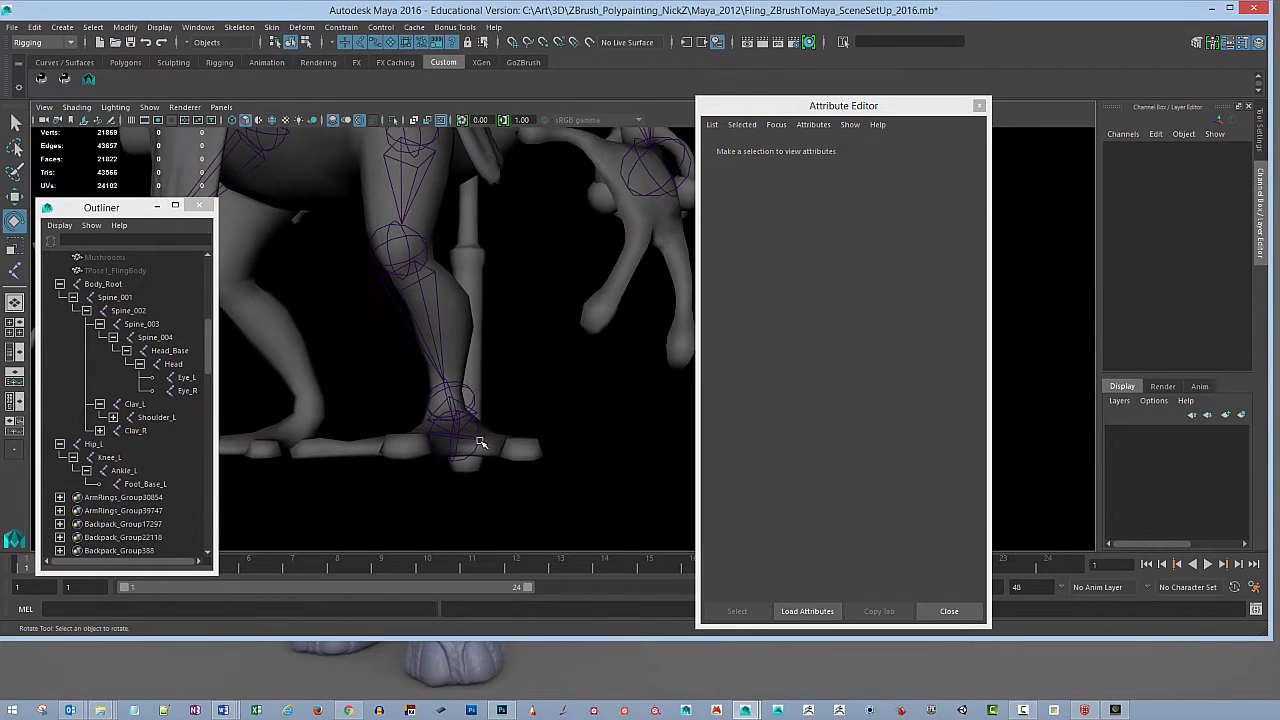
left_click(480, 442)
left_click(581, 403)
left_click_drag(581, 403, 566, 414, "alt")
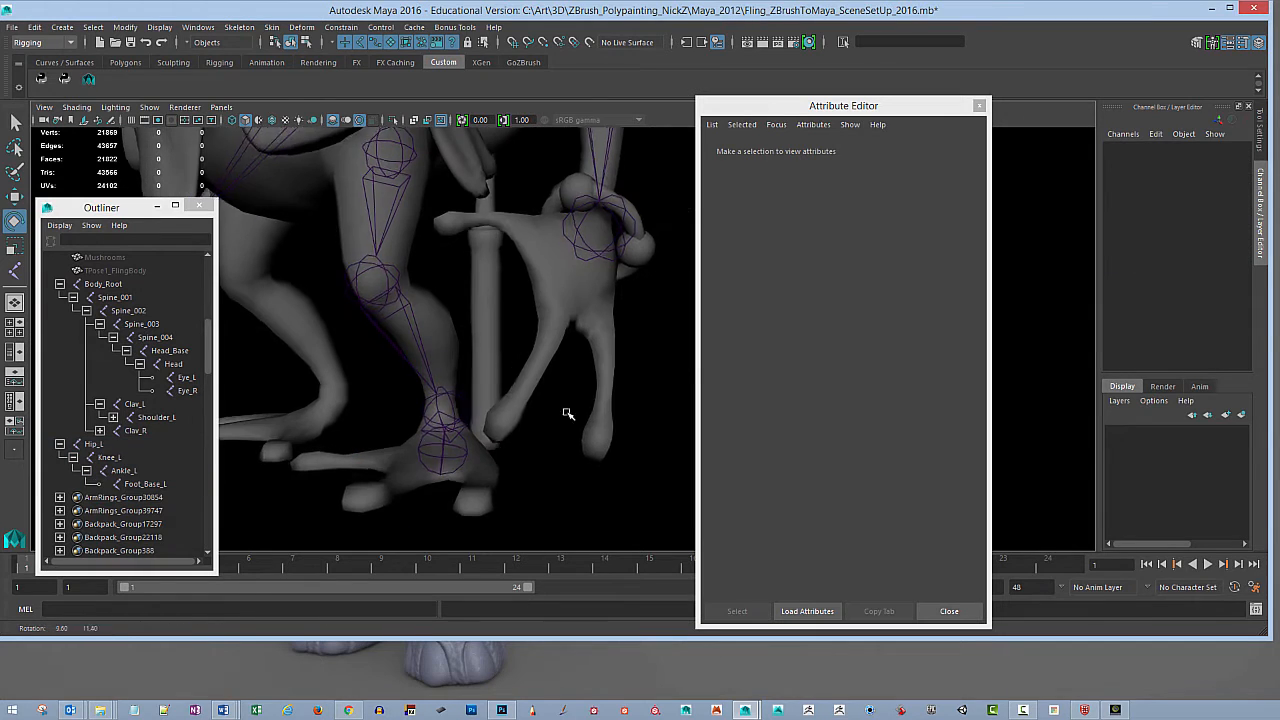
left_click(466, 409)
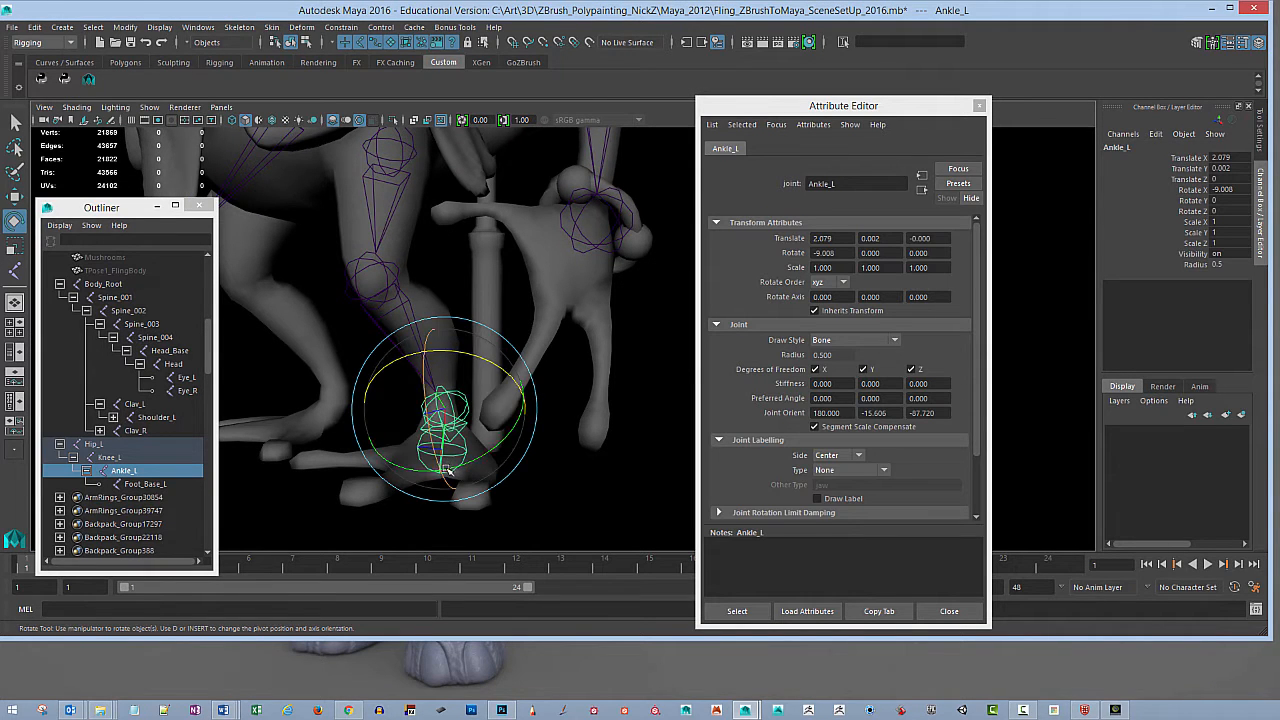
Step: Refine the X rotation of Ankle_L against the ankle and foot mesh, and clear the selection
left_click_drag(584, 440, 566, 410, "alt")
left_click_drag(508, 346, 471, 457)
left_click(603, 465)
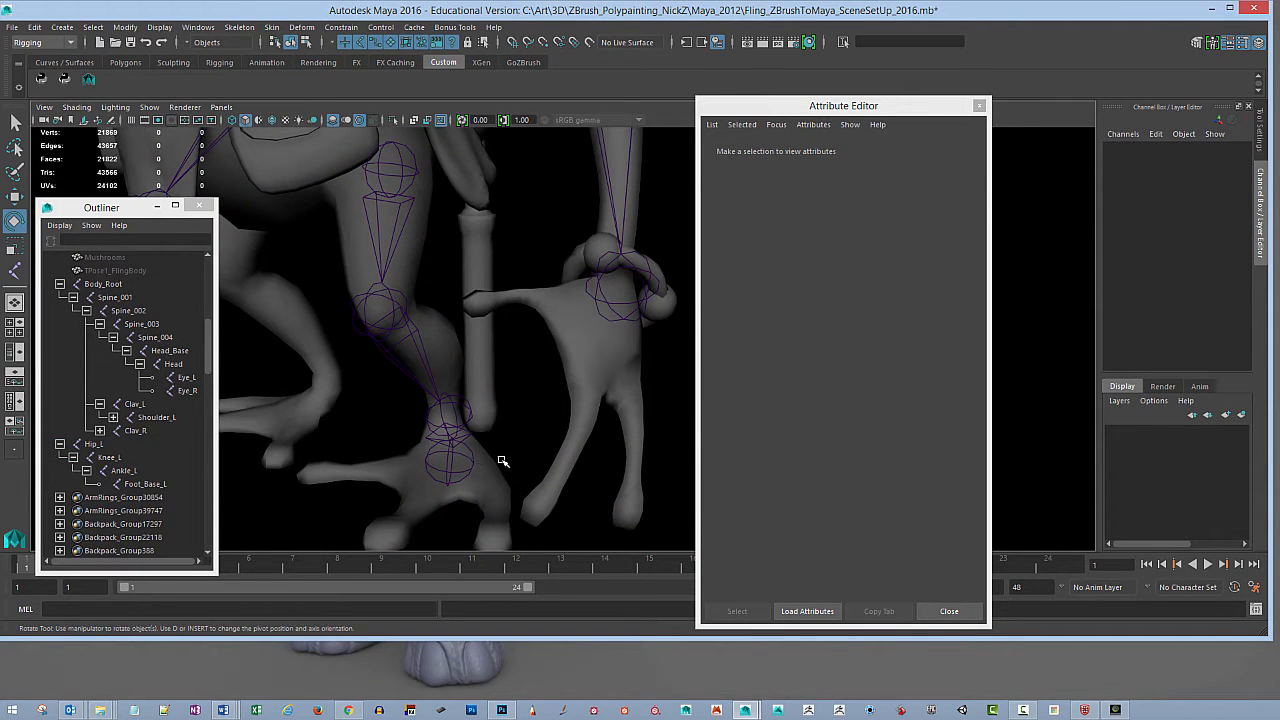
left_click(502, 461)
left_click(520, 493)
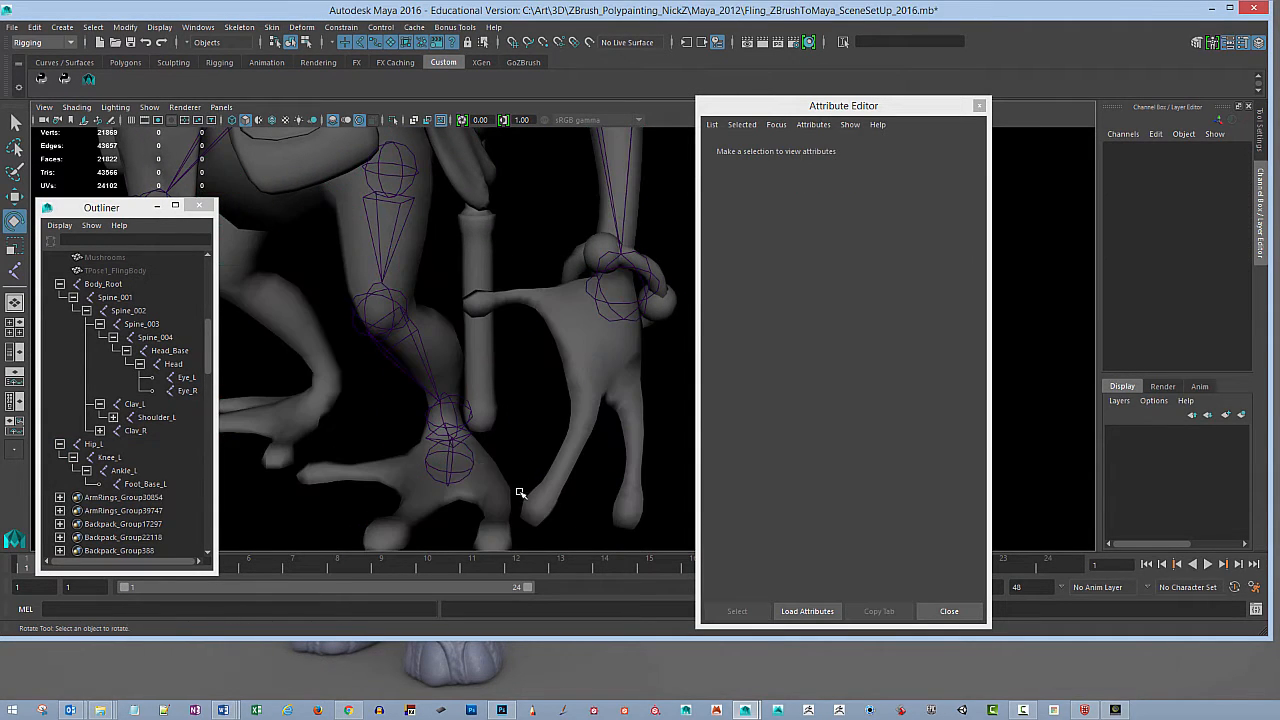
Step: Rotate Foot_Base_L to about 8.8 in X to align it with the foot
left_click(466, 477)
left_click_drag(580, 506, 480, 410, "alt")
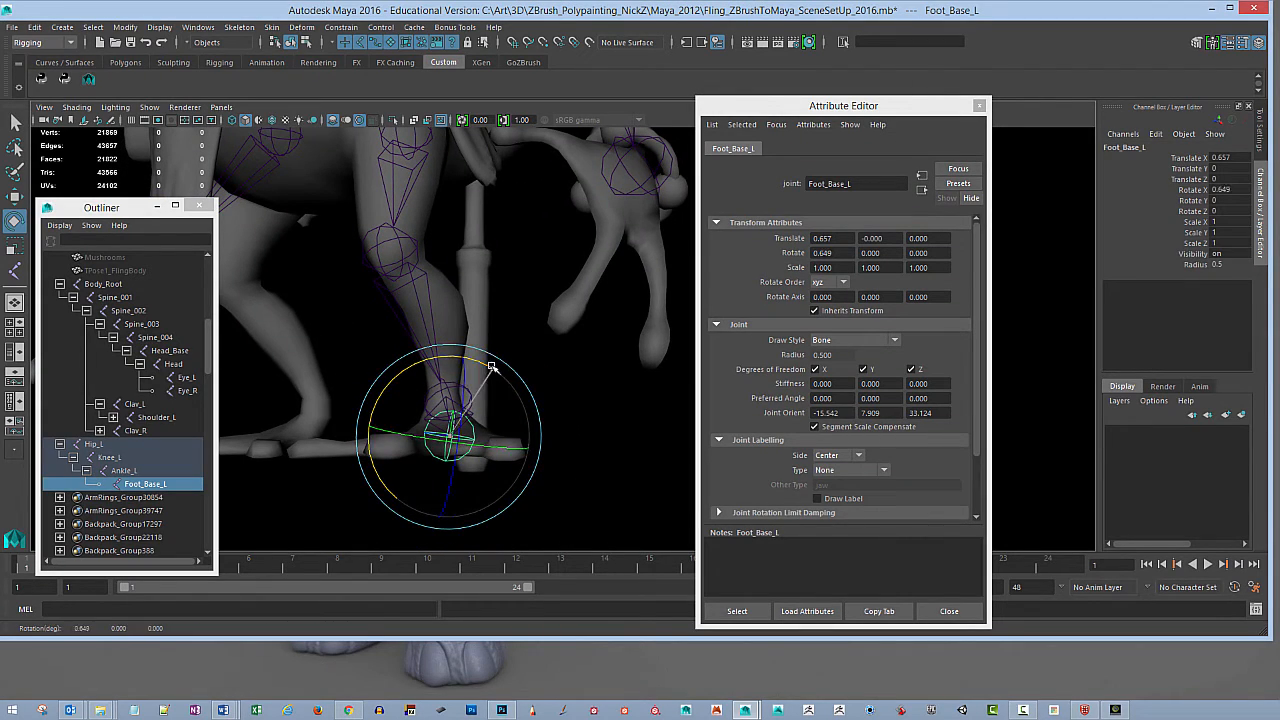
left_click_drag(491, 366, 482, 362)
left_click_drag(581, 426, 474, 316, "alt")
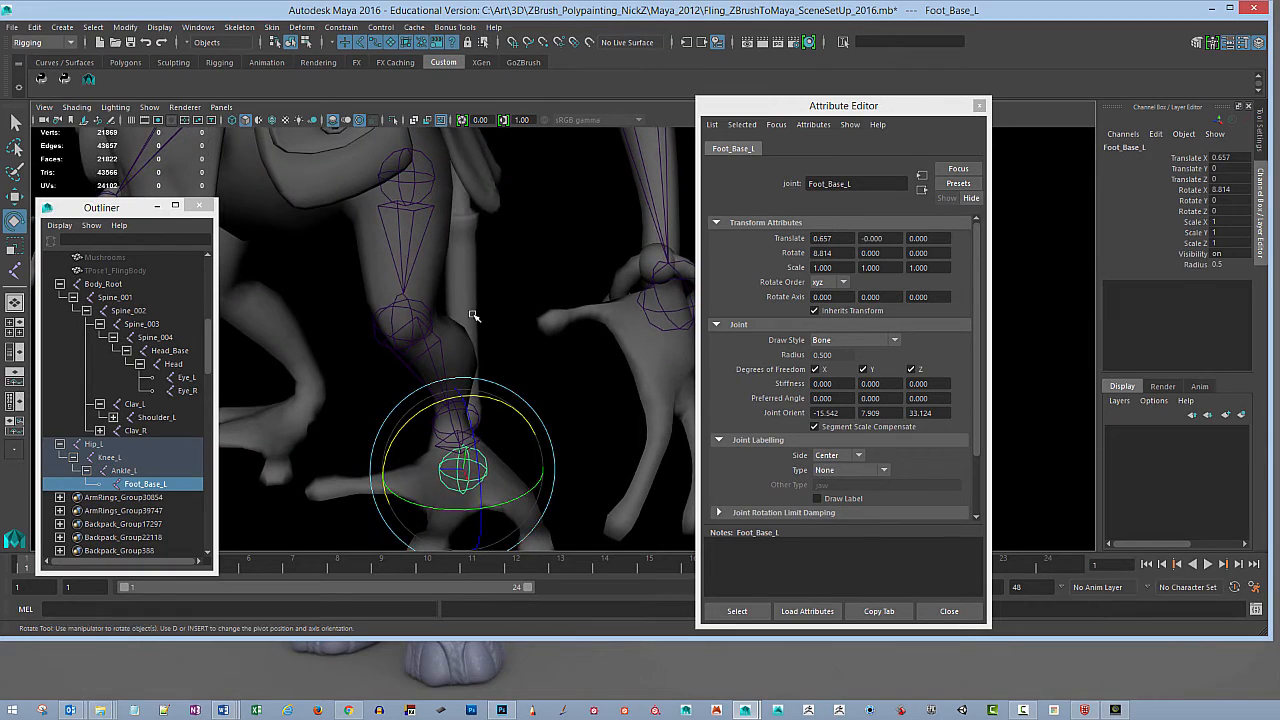
Step: Freeze the translate, rotate and scale transformations of the left leg chain again, starting from Hip_L
left_click(420, 212)
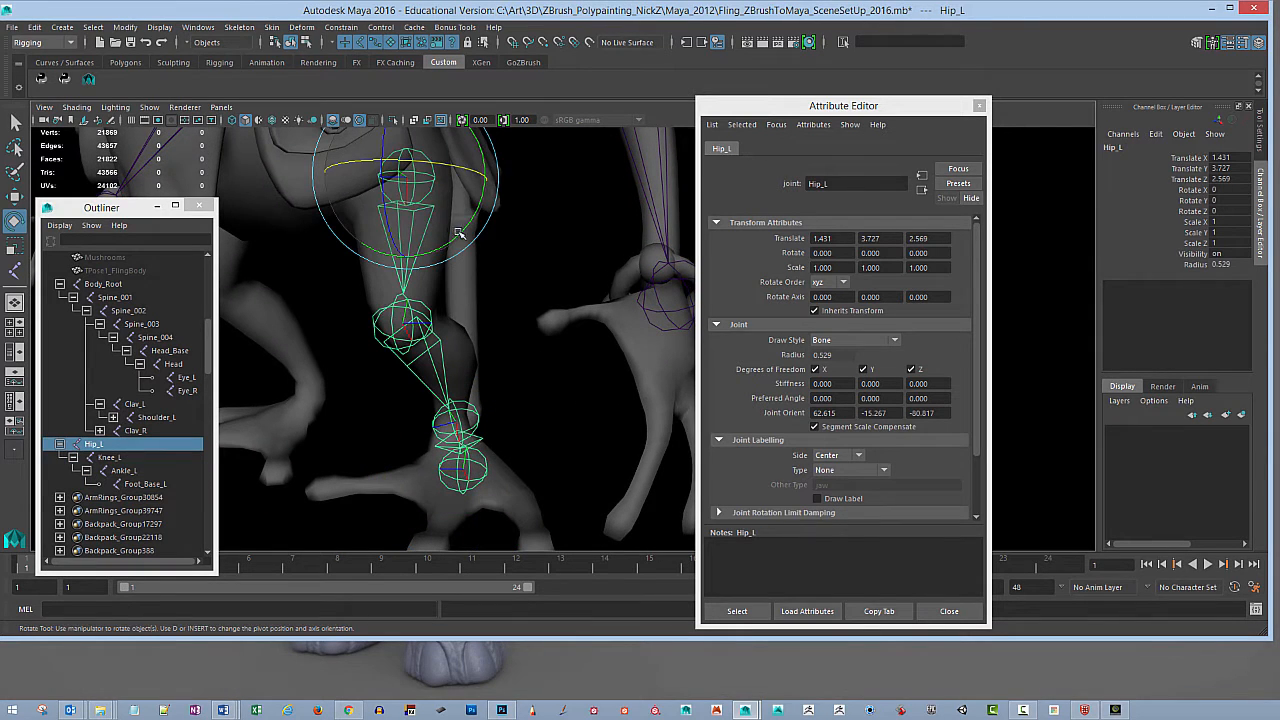
left_click(168, 30)
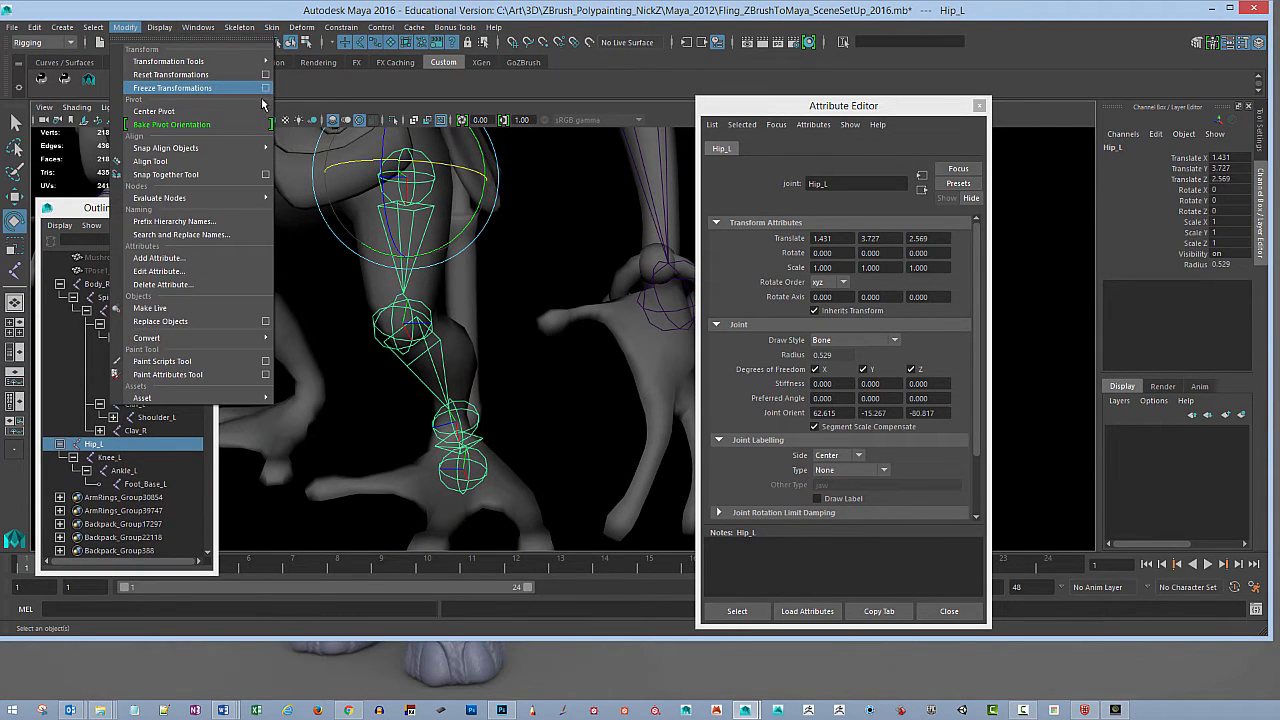
left_click(262, 92)
left_click(965, 433)
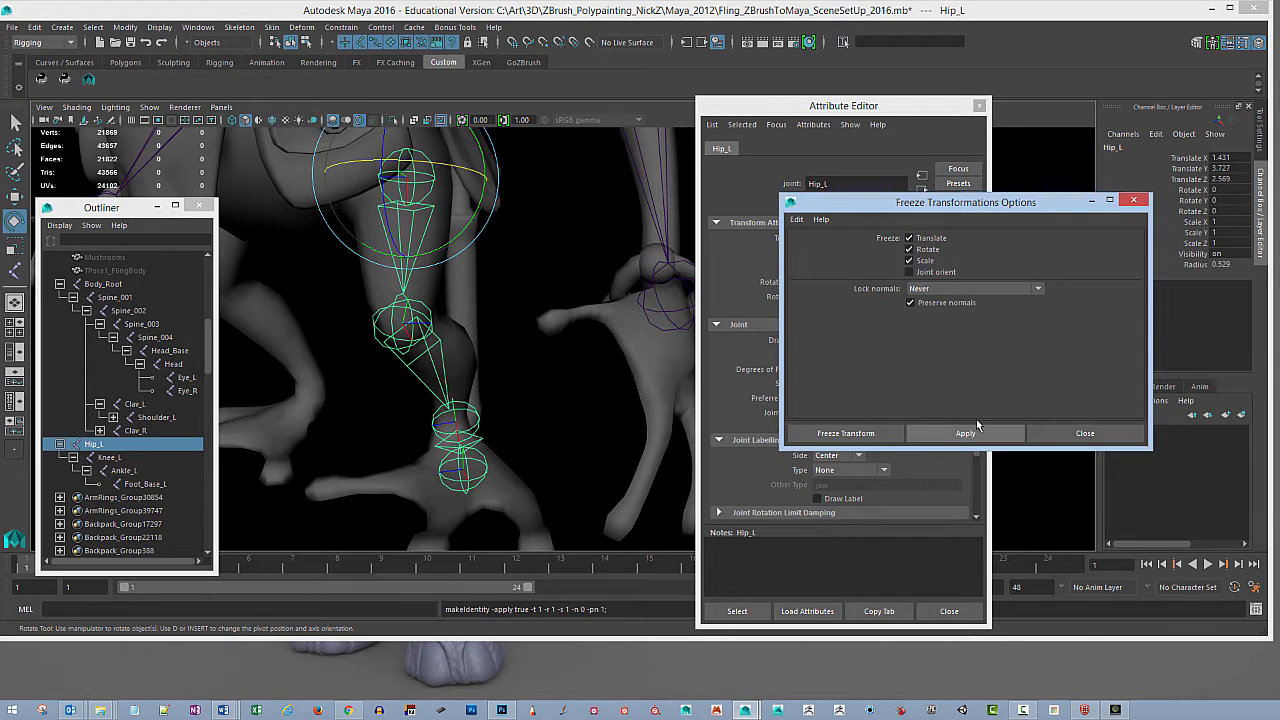
Step: Check the rotation channels of Knee_L, Ankle_L and Foot_Base_L along the left leg chain
left_click(426, 320)
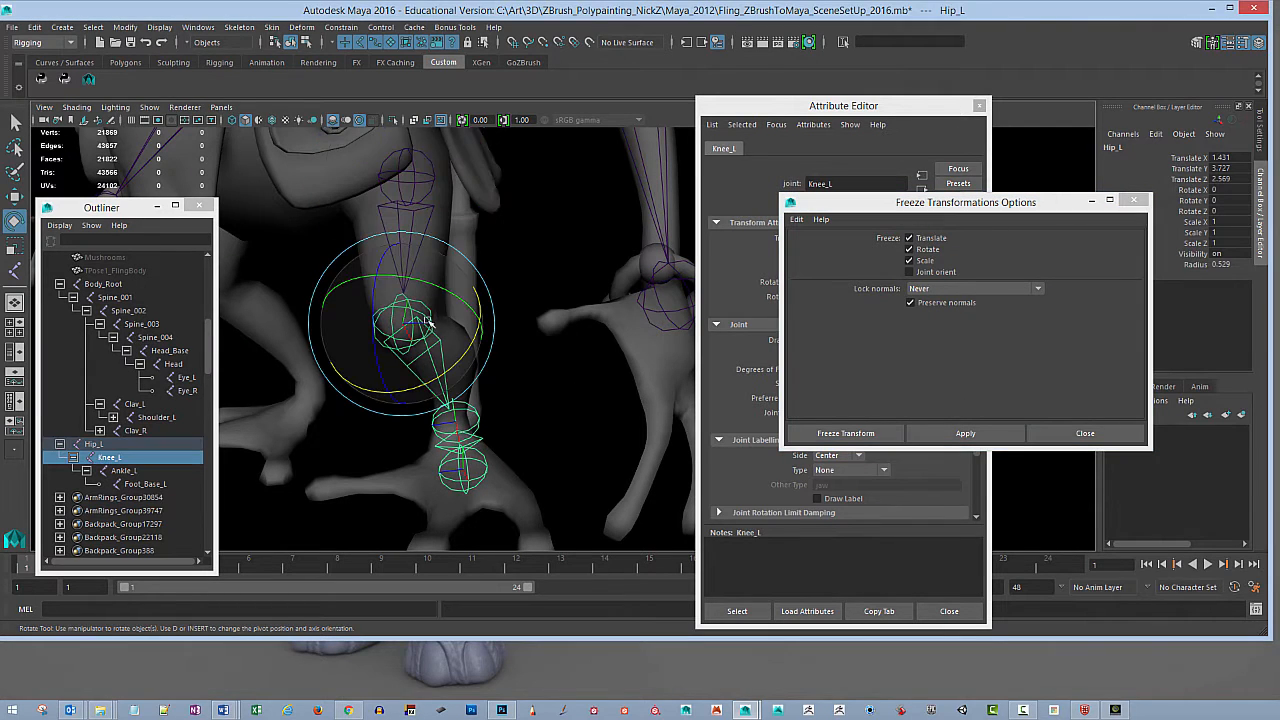
left_click(465, 421)
left_click(562, 462)
left_click(477, 430)
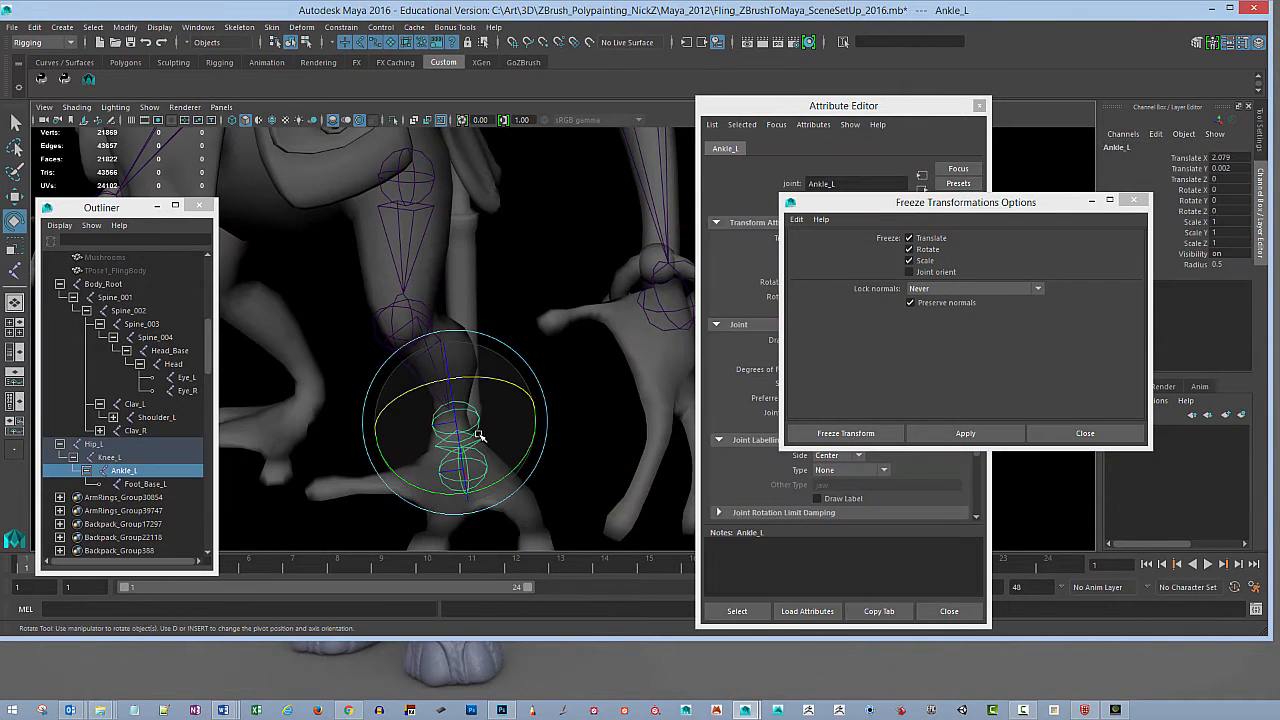
key("Up")
key("Up")
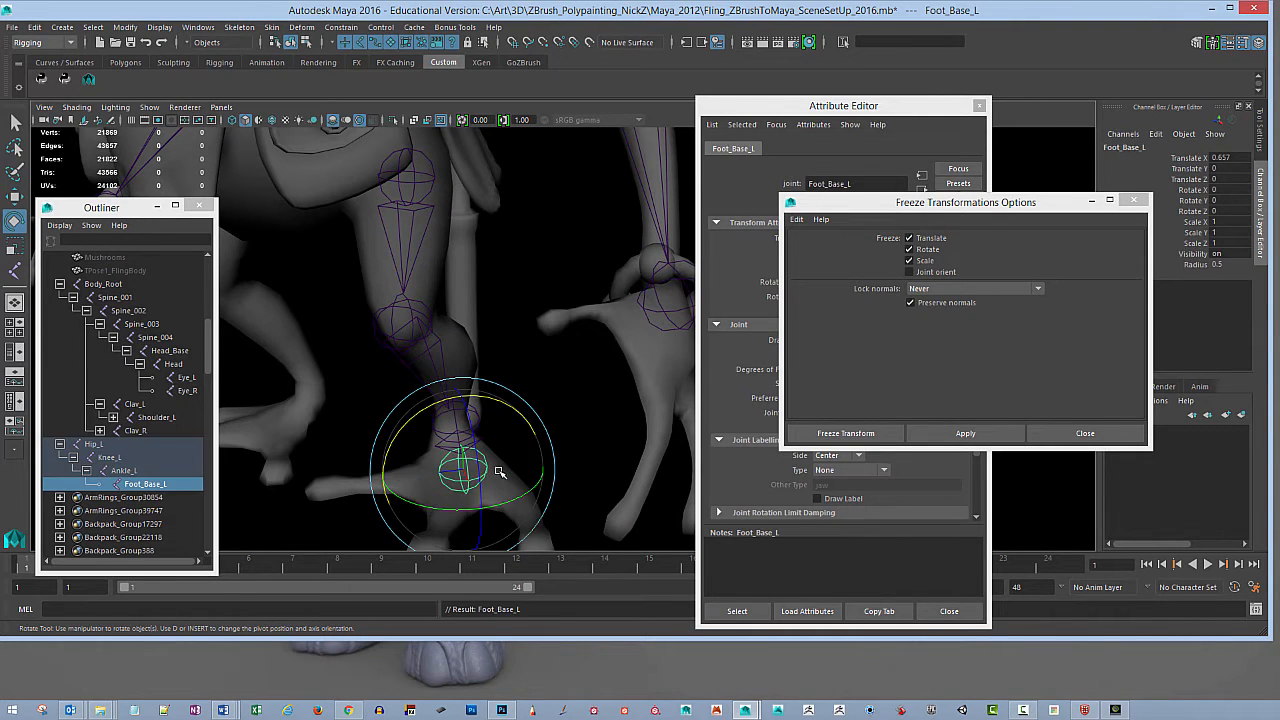
key("Down")
key("Down")
key("Down")
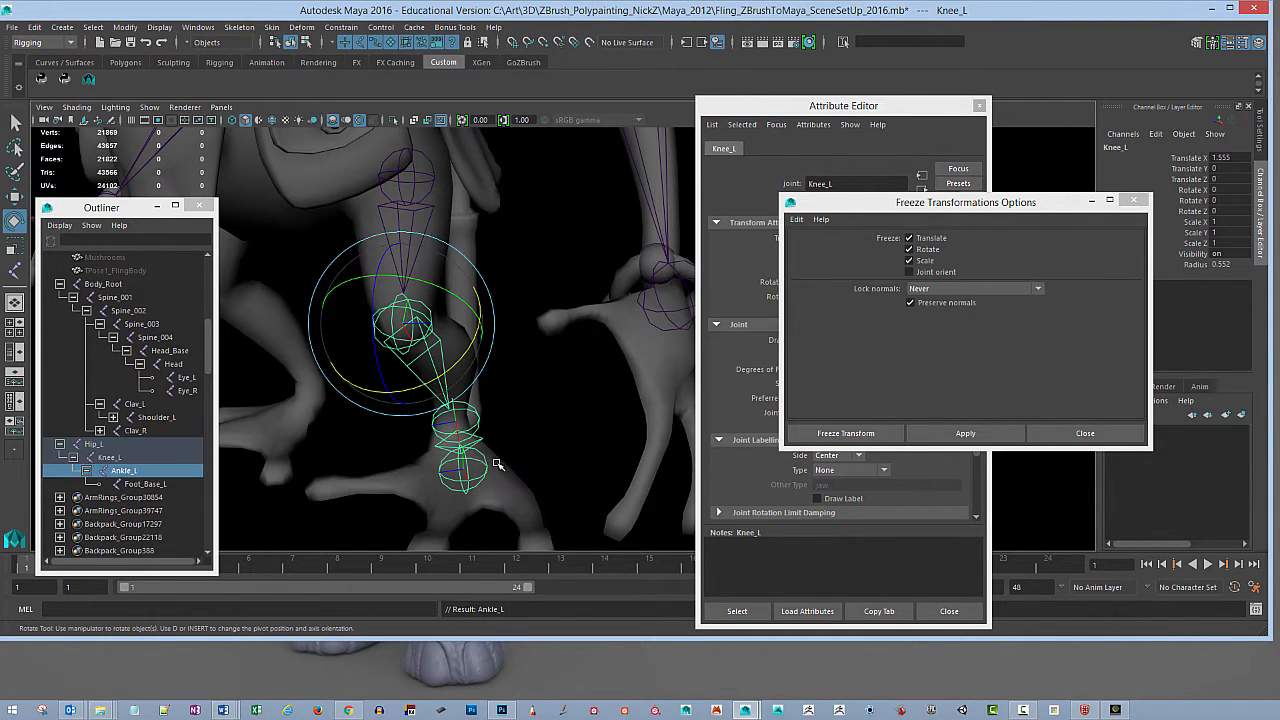
Step: Close the Freeze Transformations options and the Attribute Editor, and clear the joint selection
left_click(1138, 202)
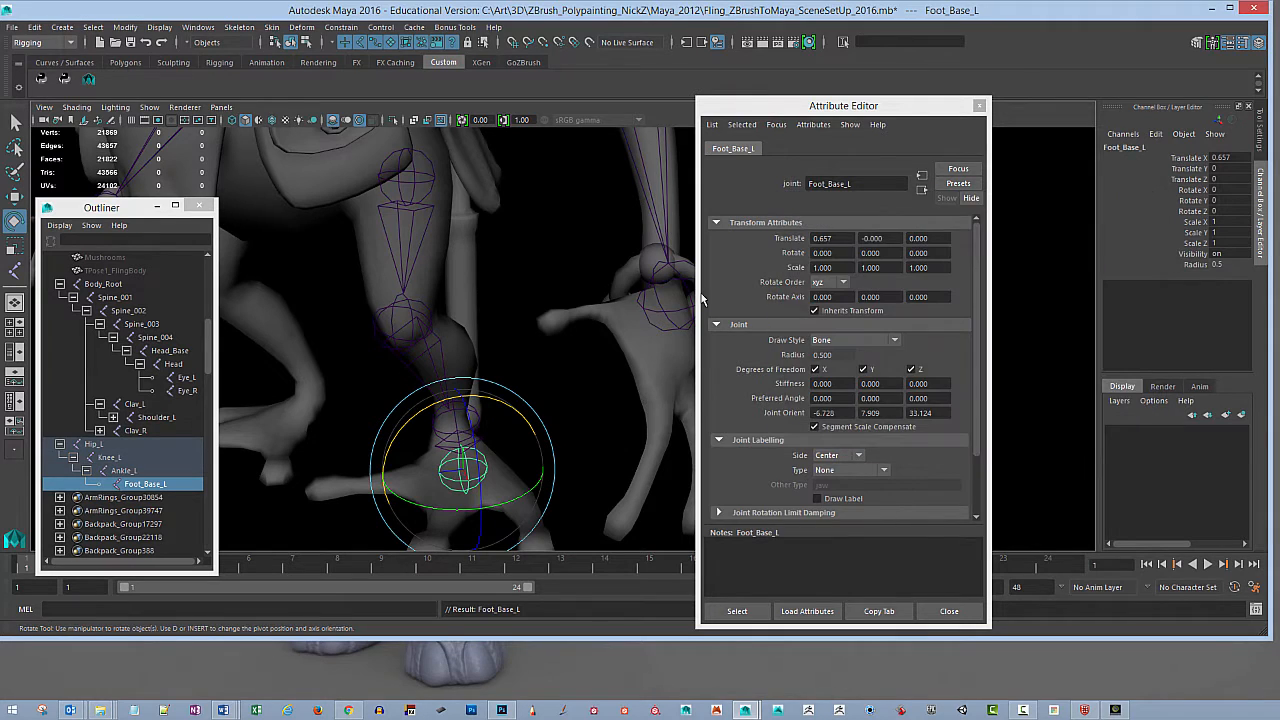
left_click(979, 106)
left_click(797, 320)
Step: Inspect the gap between the Hip_L chain and the pelvis, and select the Body_Root joint
left_click_drag(839, 344, 940, 377, "alt")
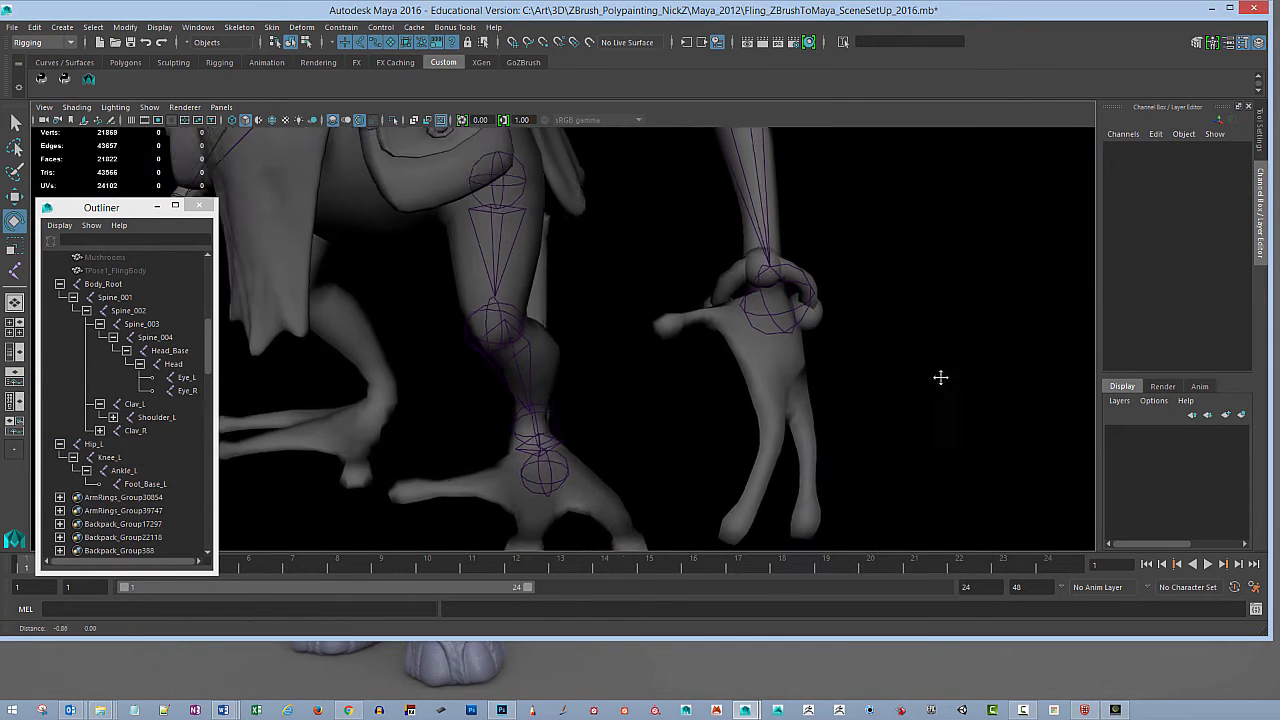
right_click_drag(940, 377, 831, 324, "alt")
left_click_drag(831, 324, 721, 333, "alt")
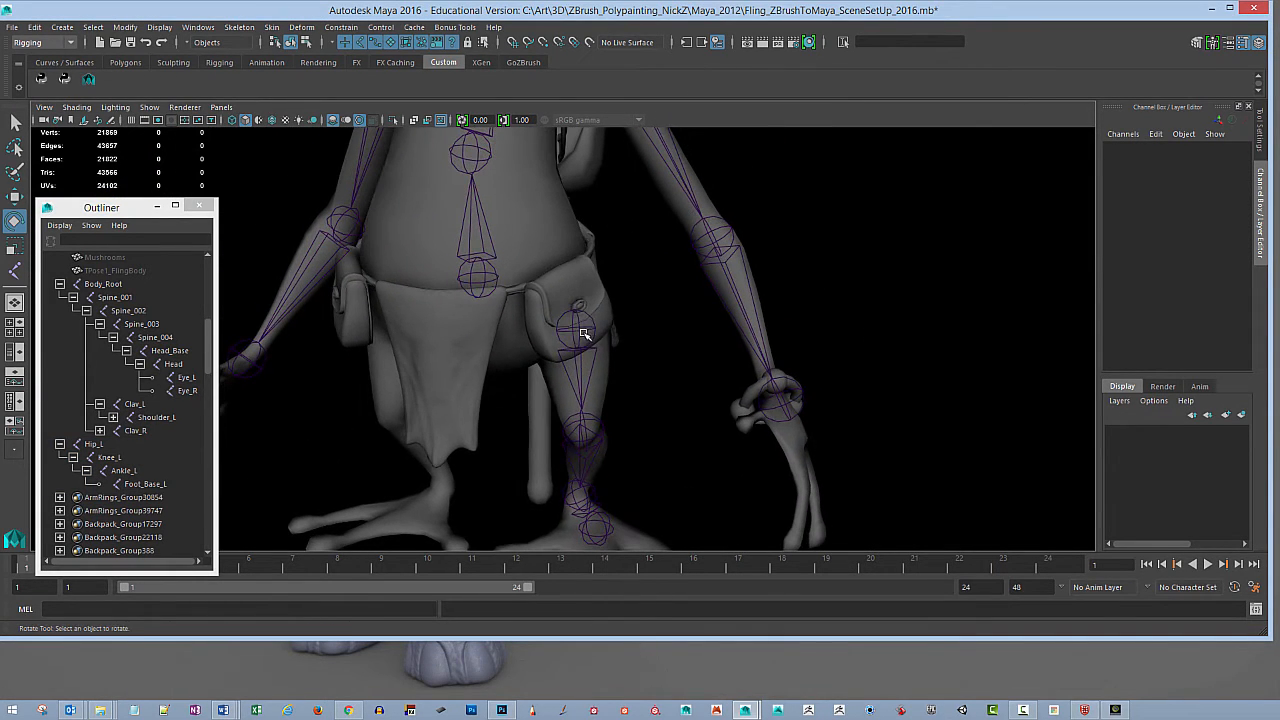
left_click(587, 342)
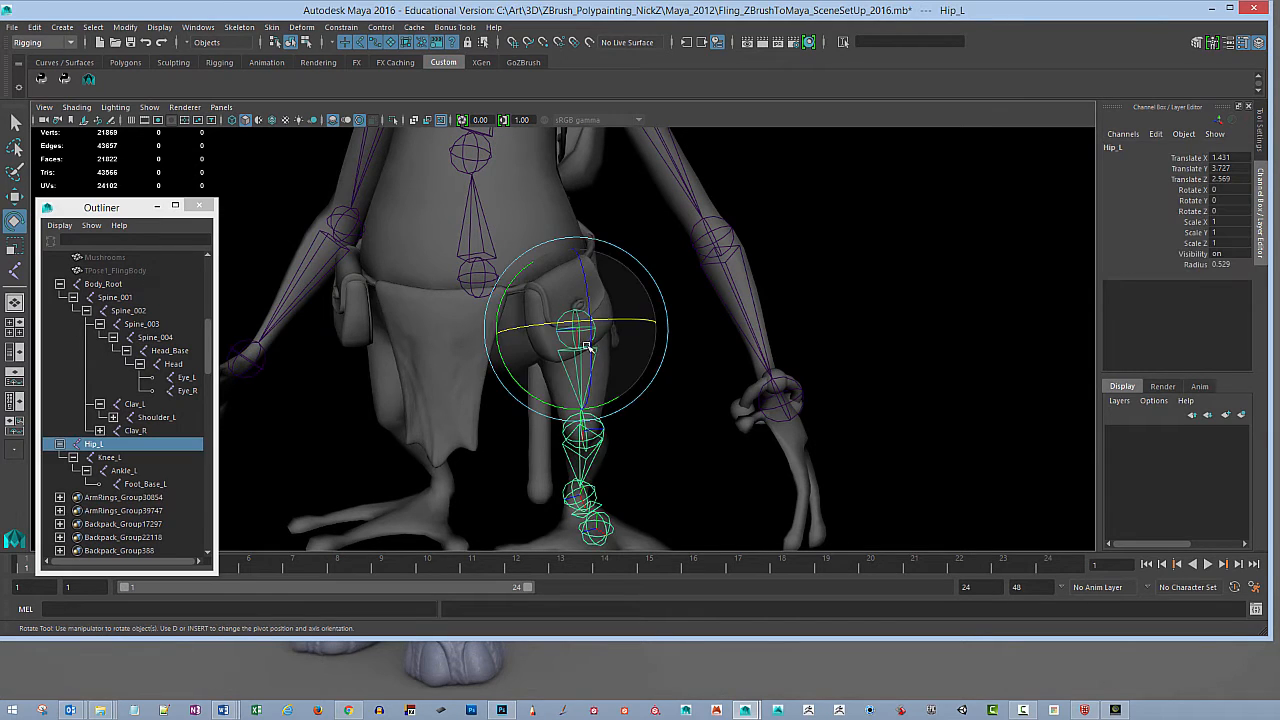
left_click(843, 277)
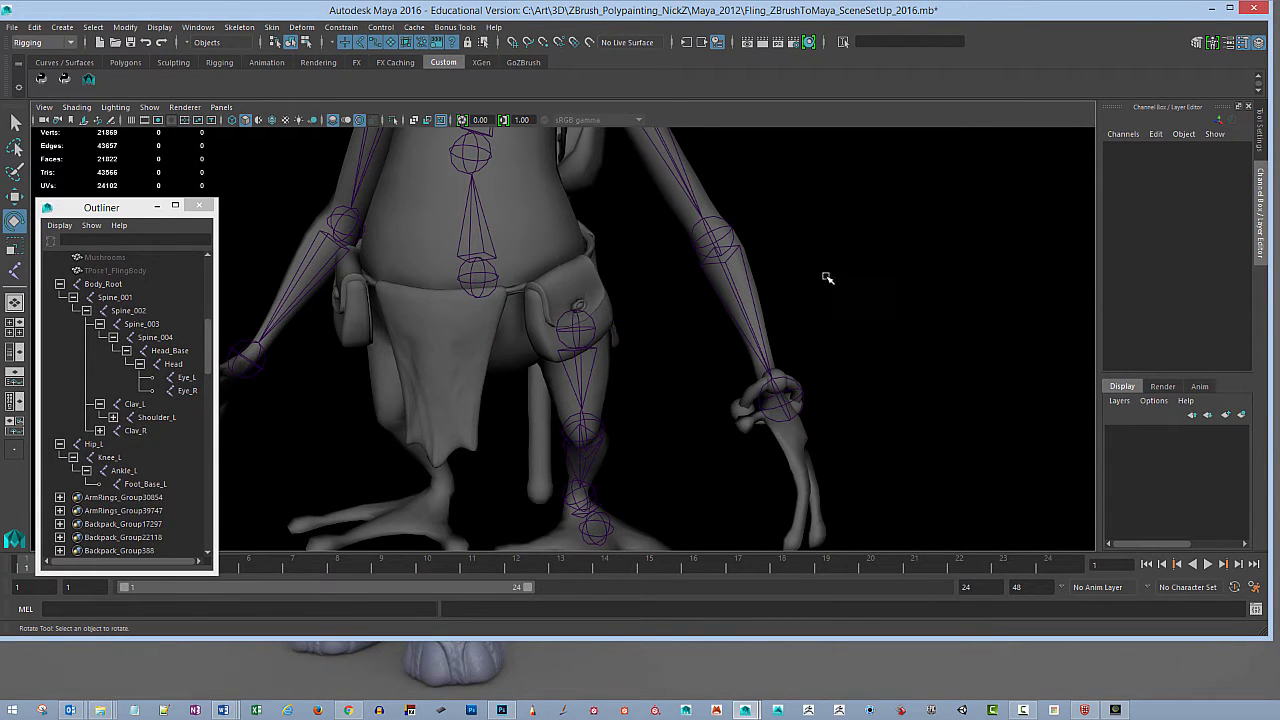
left_click_drag(826, 277, 839, 249, "alt")
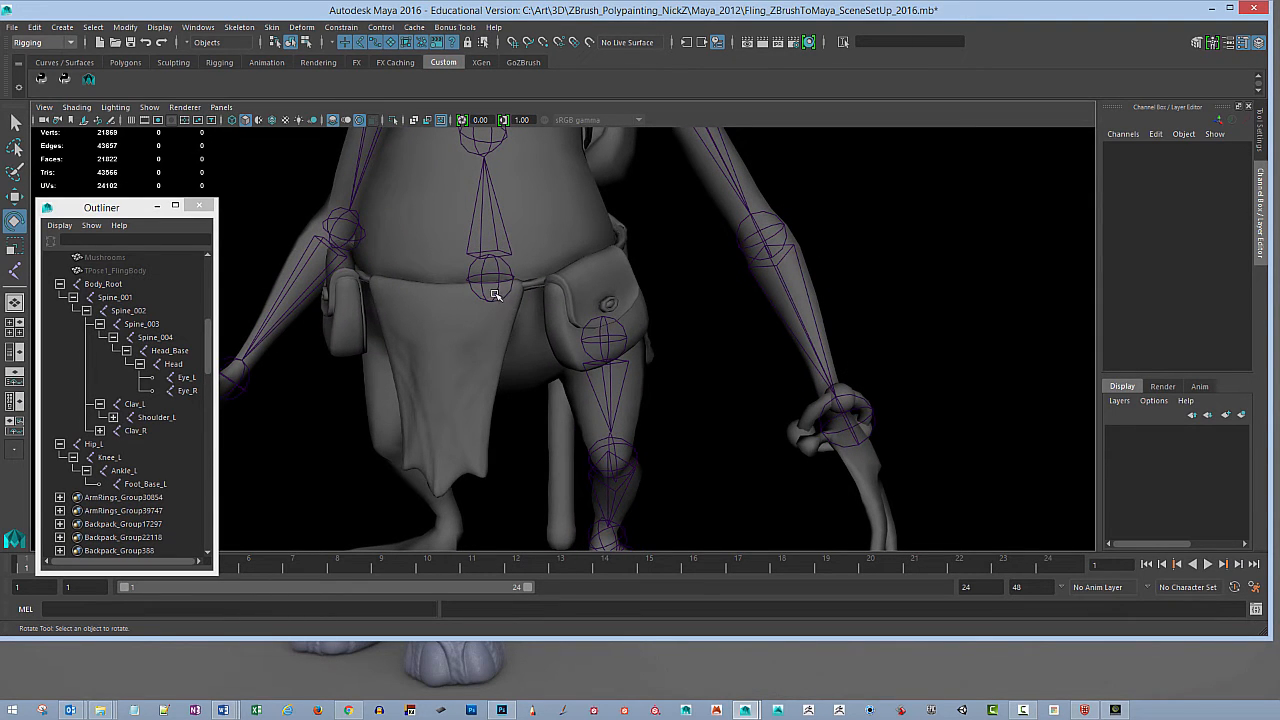
left_click(494, 300)
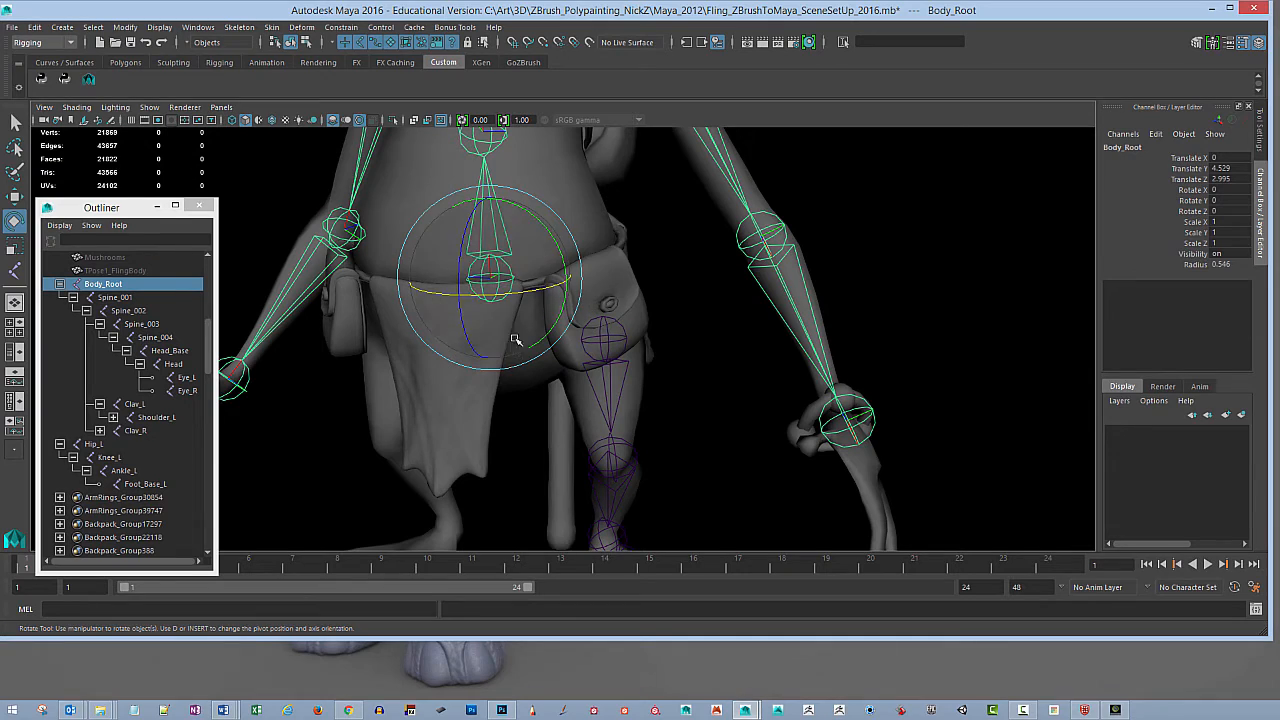
Step: Test-rotate the Body_Root joint and undo the rotation
left_click_drag(494, 247, 455, 288)
key("ctrl+z")
key("ctrl+z")
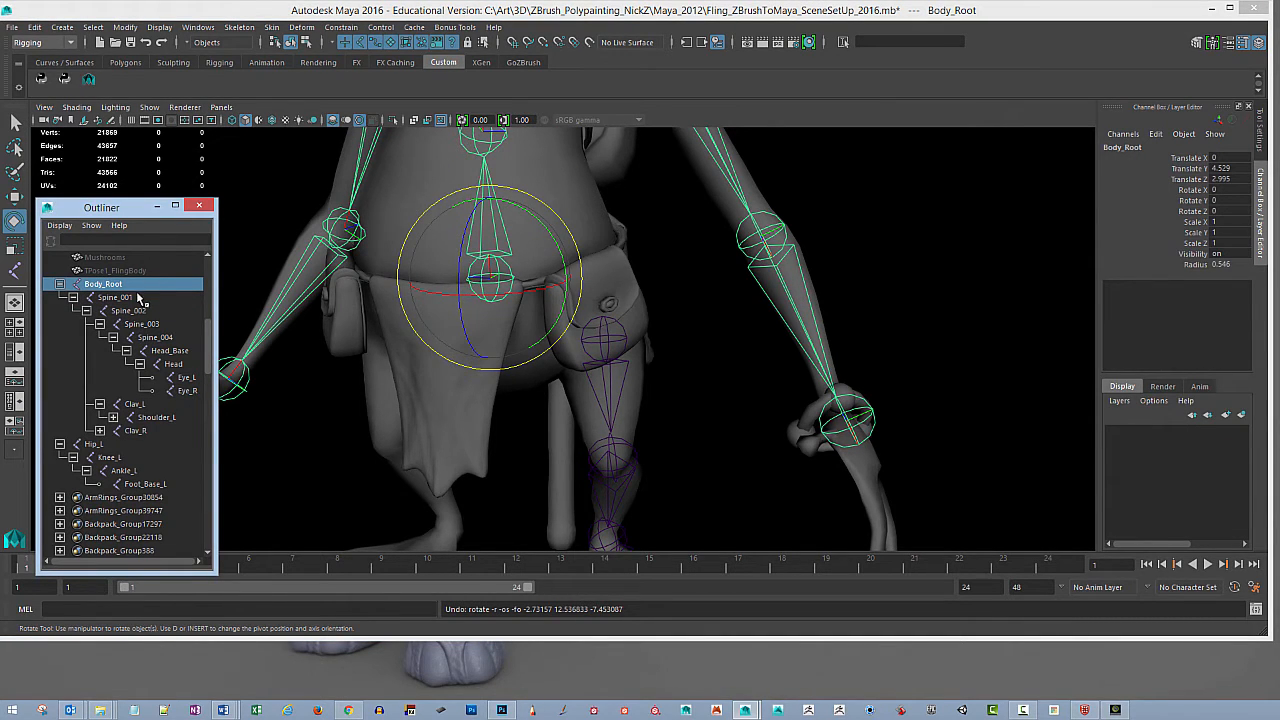
Step: Duplicate the Body_Root joint hierarchy and delete every child joint of the copy, from Spine_001 down to Wrist_R
key("ctrl+d")
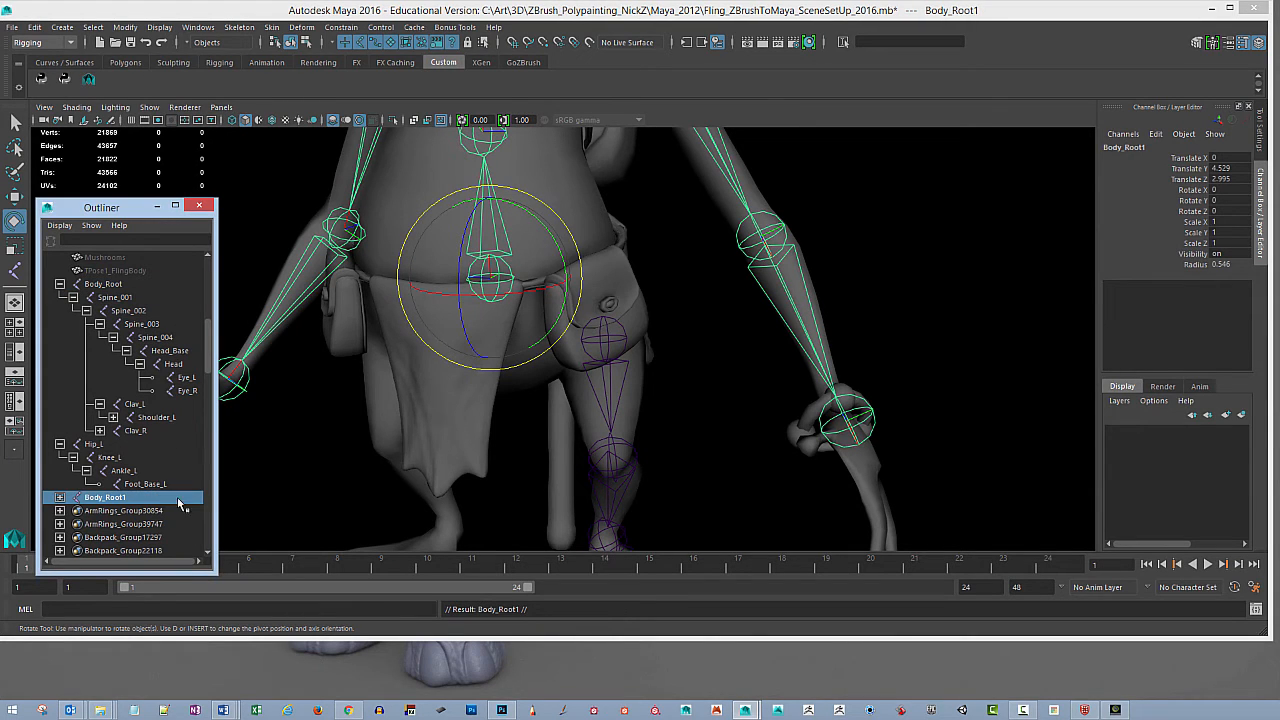
scroll(208, 352, "down", 4)
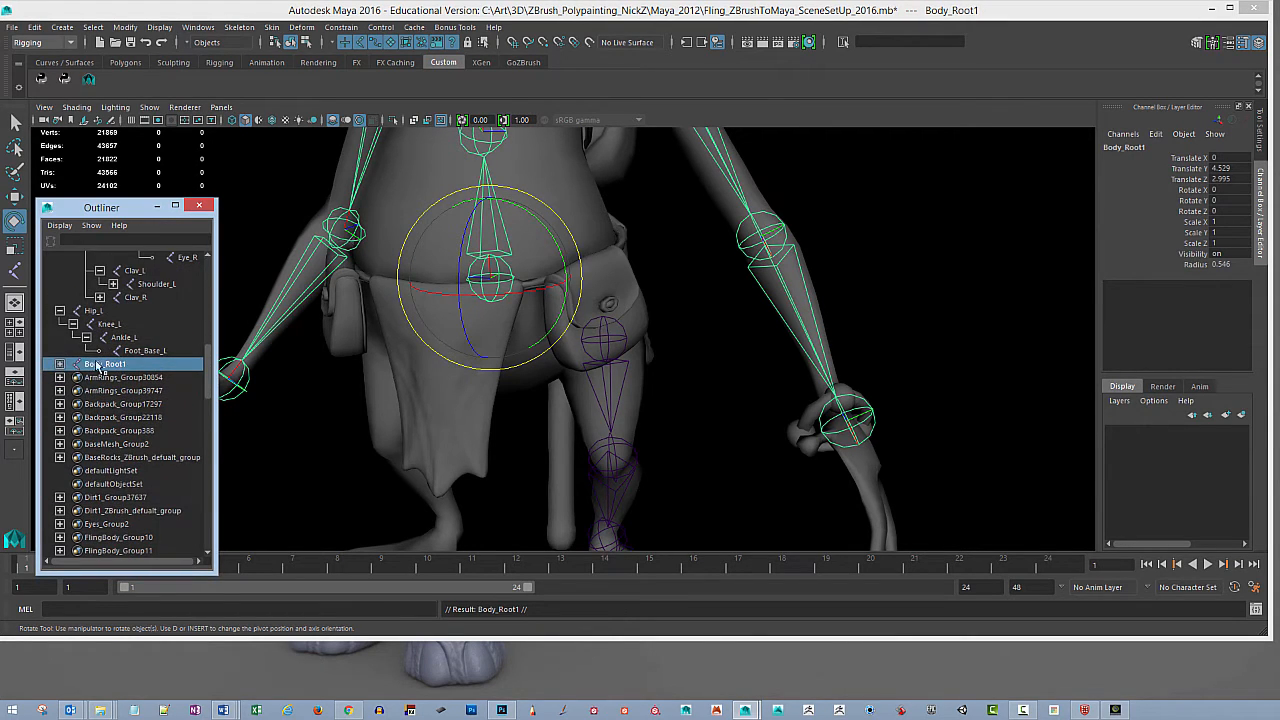
left_click(60, 364)
left_click(130, 377)
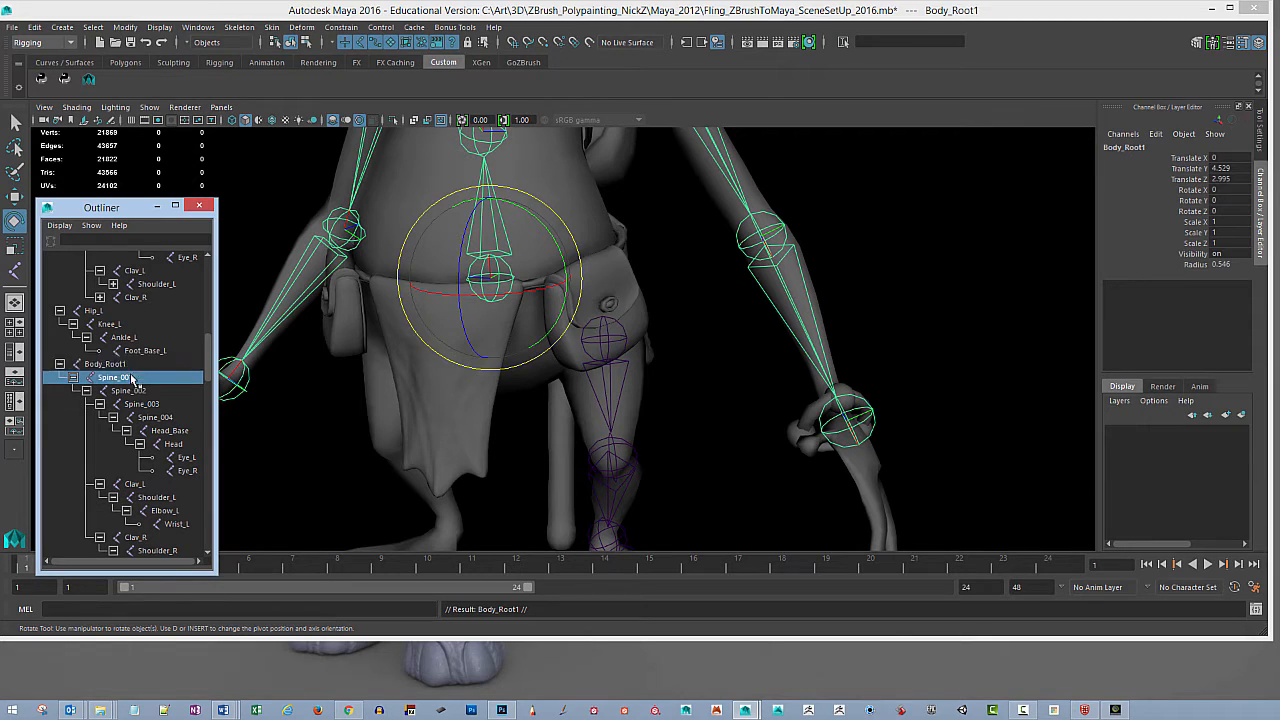
scroll(213, 383, "down", 3)
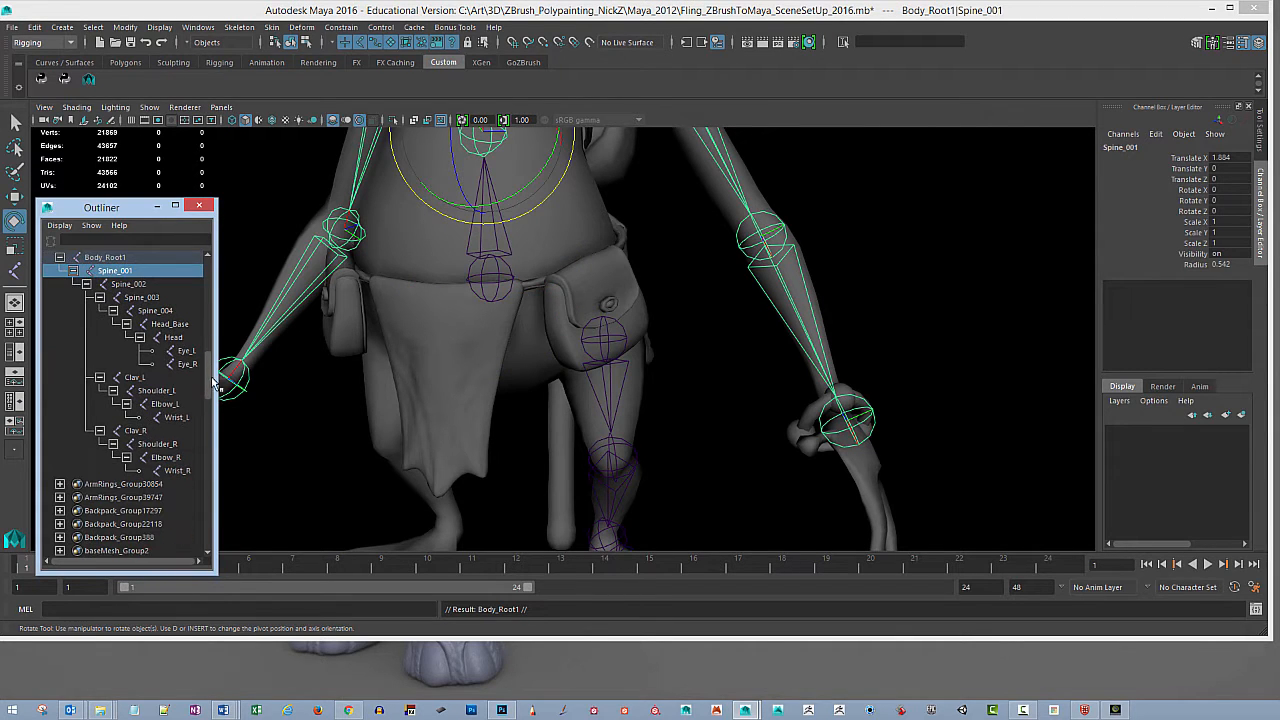
left_click(186, 471, "shift")
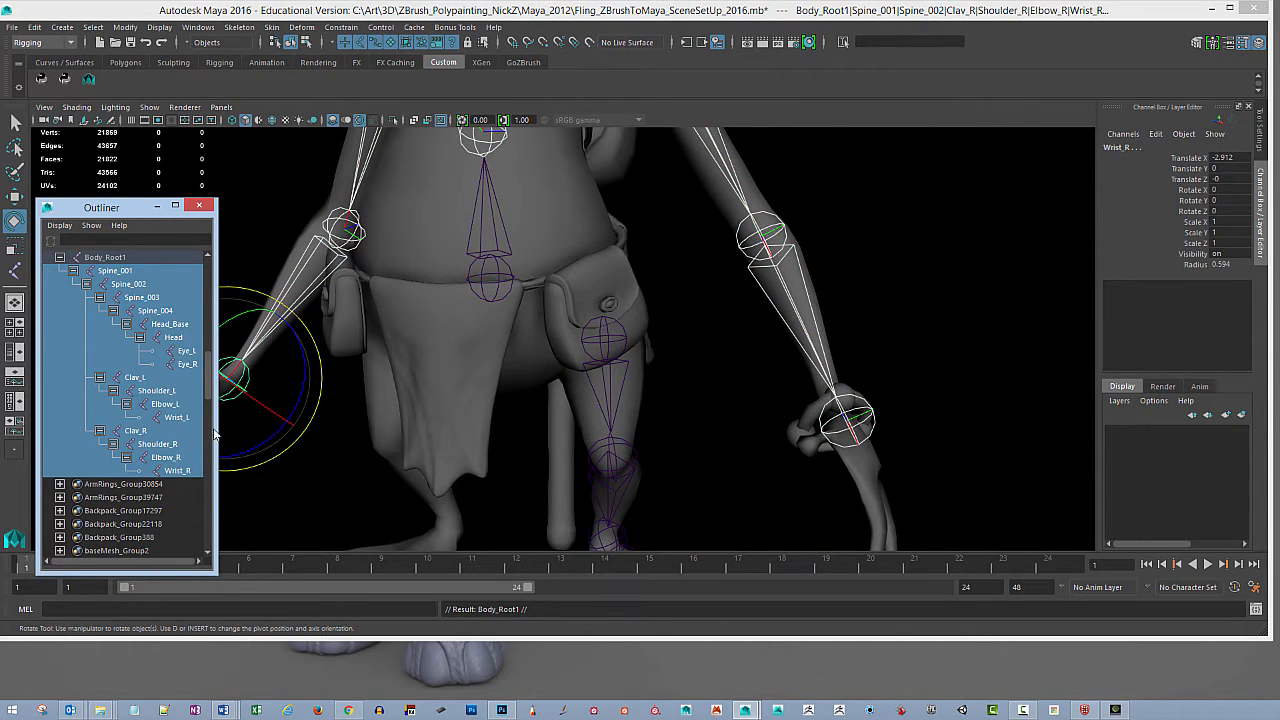
key("Delete")
Step: Rename the duplicated root joint Pelvis_Root and parent Hip_L under it
left_click(141, 257)
left_click_drag(207, 387, 211, 346)
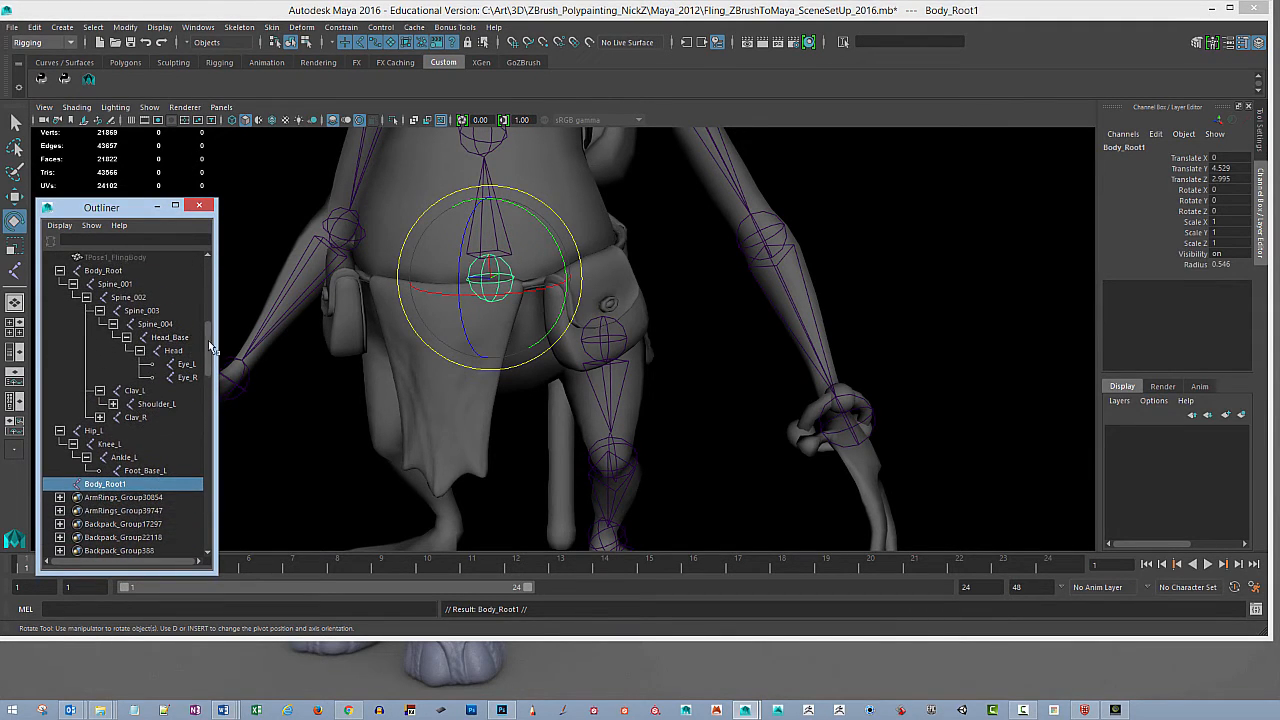
double_click(104, 486)
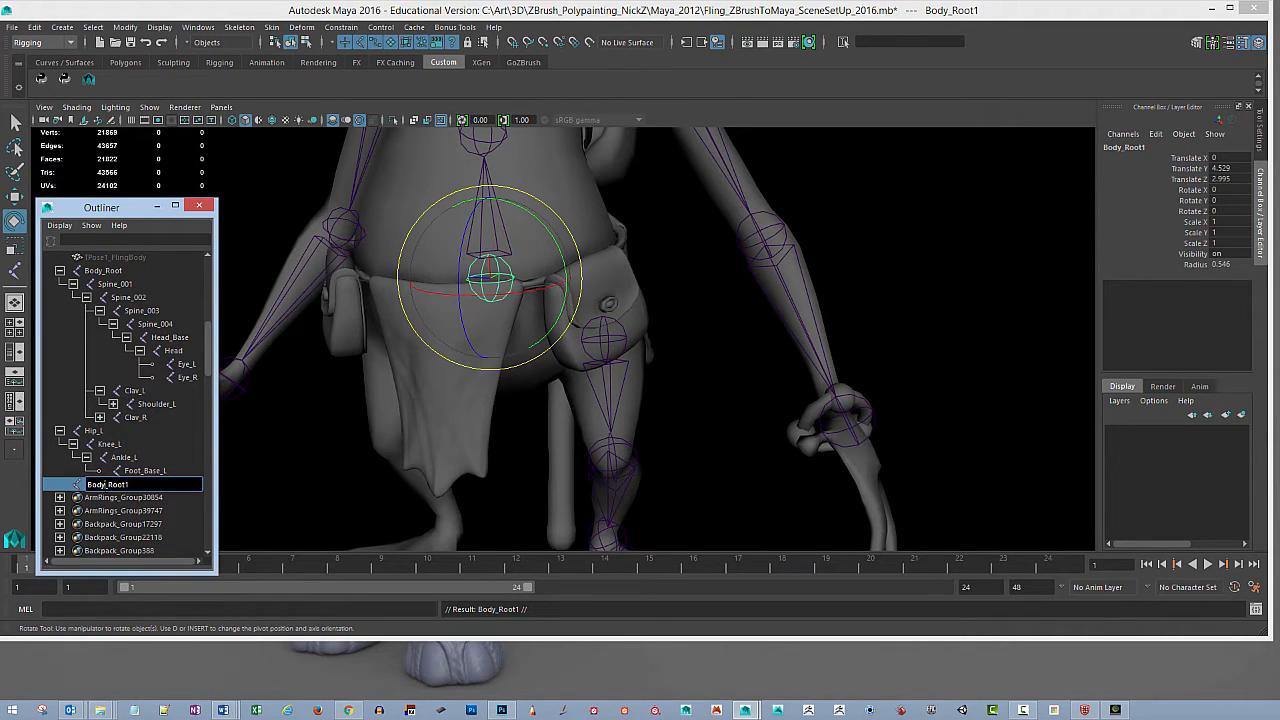
type("R")
key("BackSpace")
key("Return")
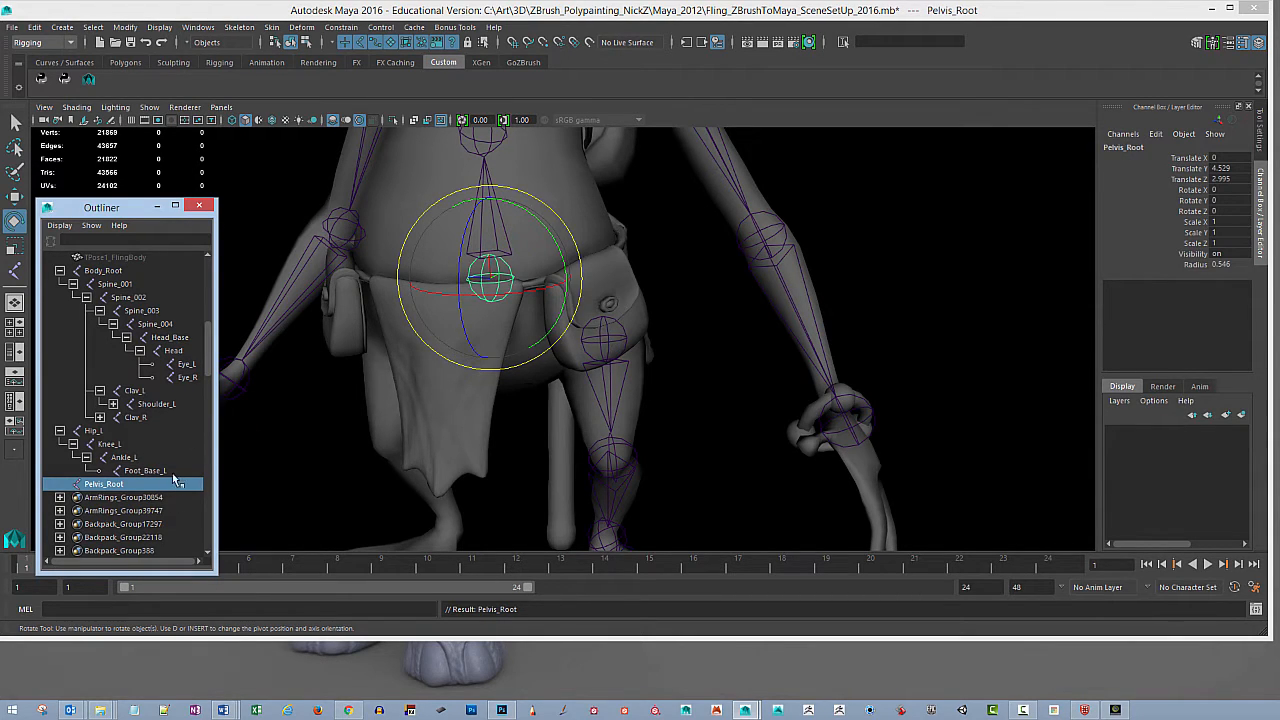
left_click(95, 431)
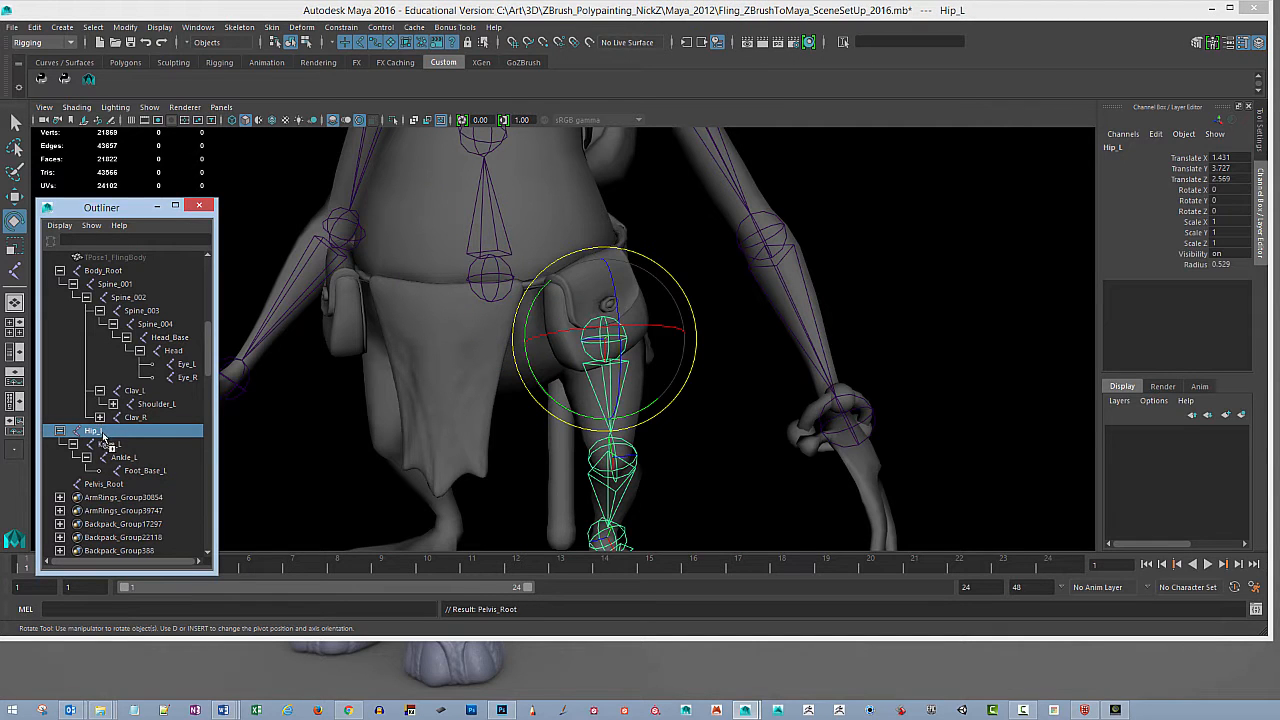
middle_click_drag(103, 437, 108, 486)
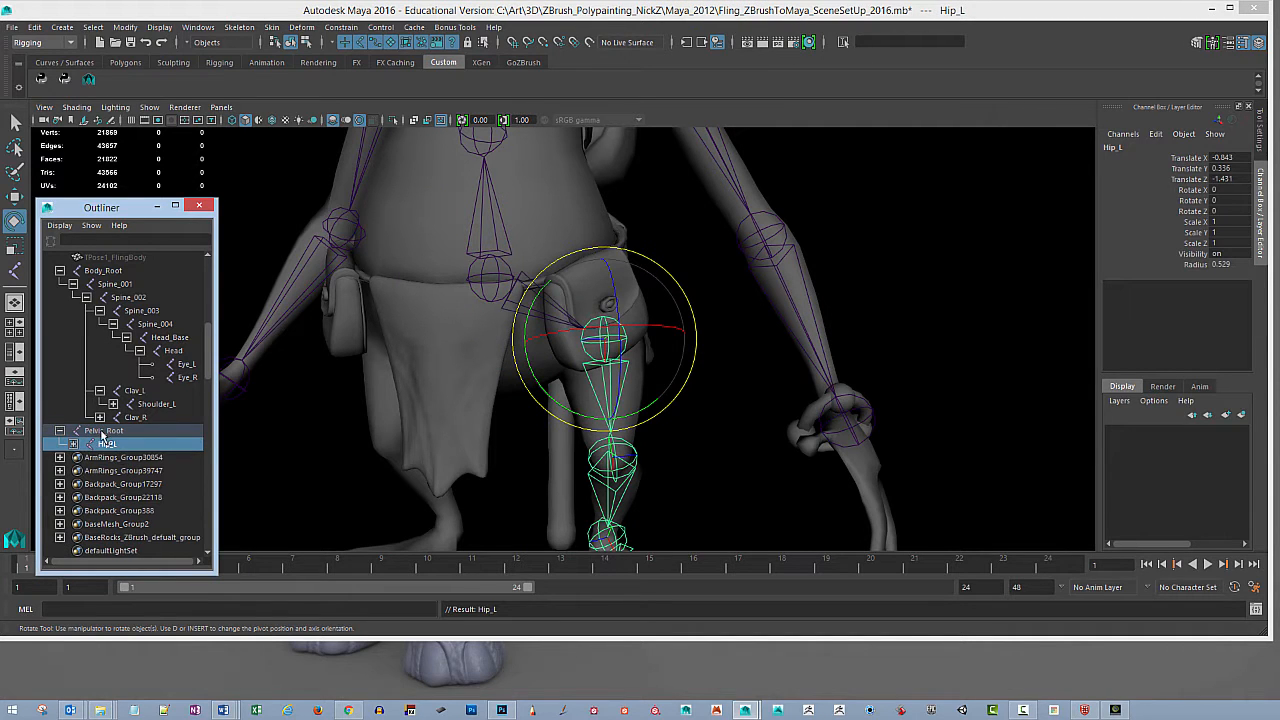
Step: Test-rotate Pelvis_Root to check how the attached leg follows, and undo the rotation
left_click(102, 431)
left_click_drag(461, 245, 518, 200)
key("ctrl+z")
key("ctrl+z")
scroll(671, 226, "down", 3)
middle_click_drag(671, 226, 676, 328, "alt")
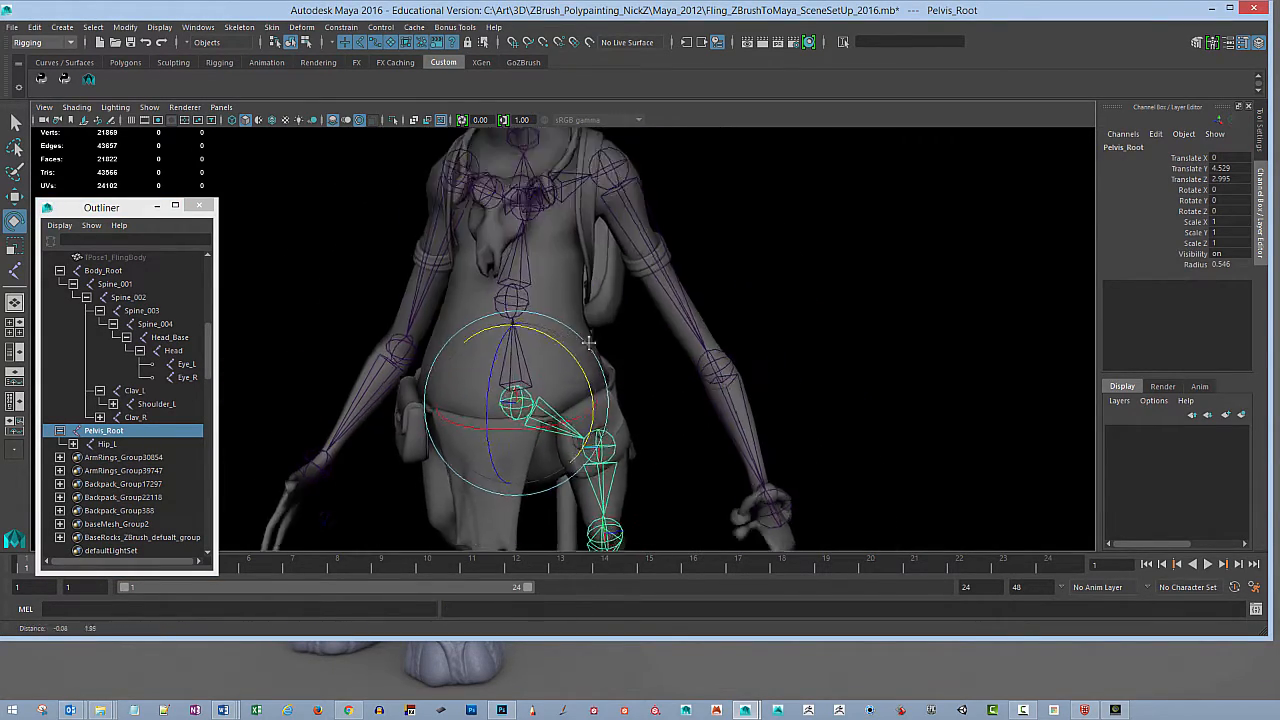
left_click_drag(676, 328, 405, 300, "alt")
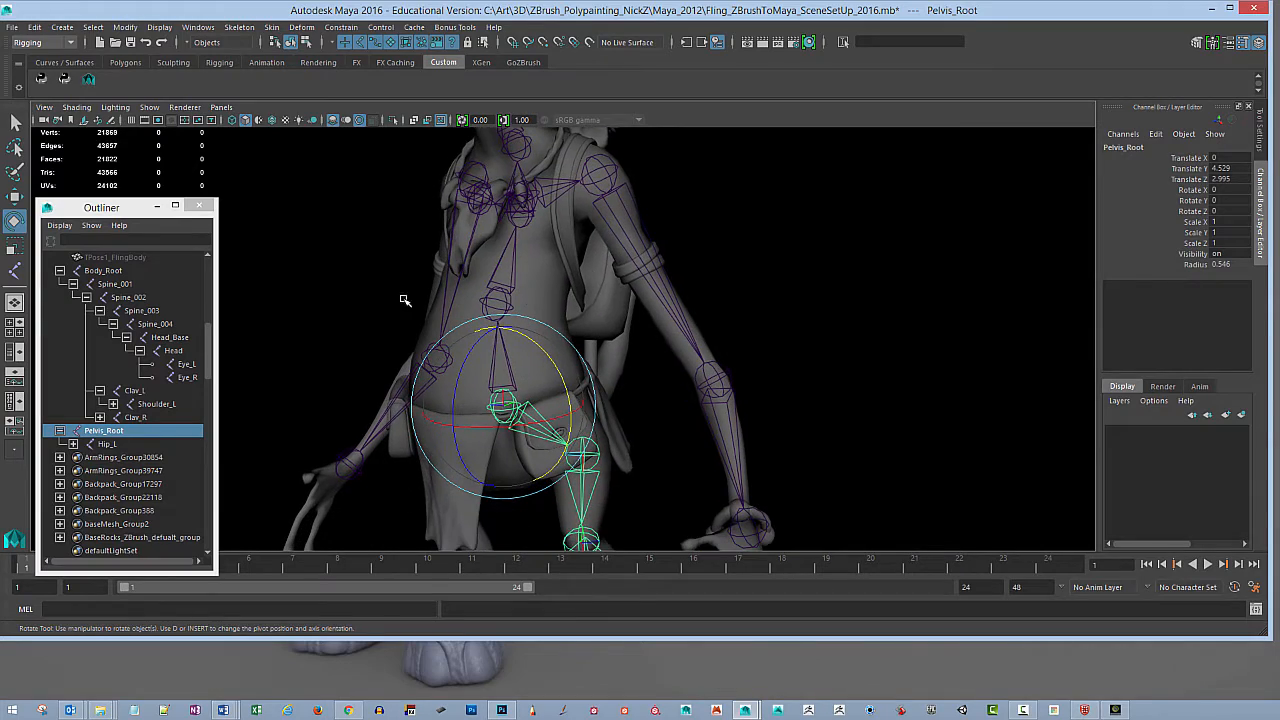
Step: Test-rotate Body_Root to check how the upper-body joints follow, and undo the rotation
left_click(105, 271)
mouse_move(477, 370)
left_mouse_down()
mouse_move(457, 366)
mouse_move(490, 420)
mouse_move(478, 352)
left_mouse_up()
key("ctrl+z")
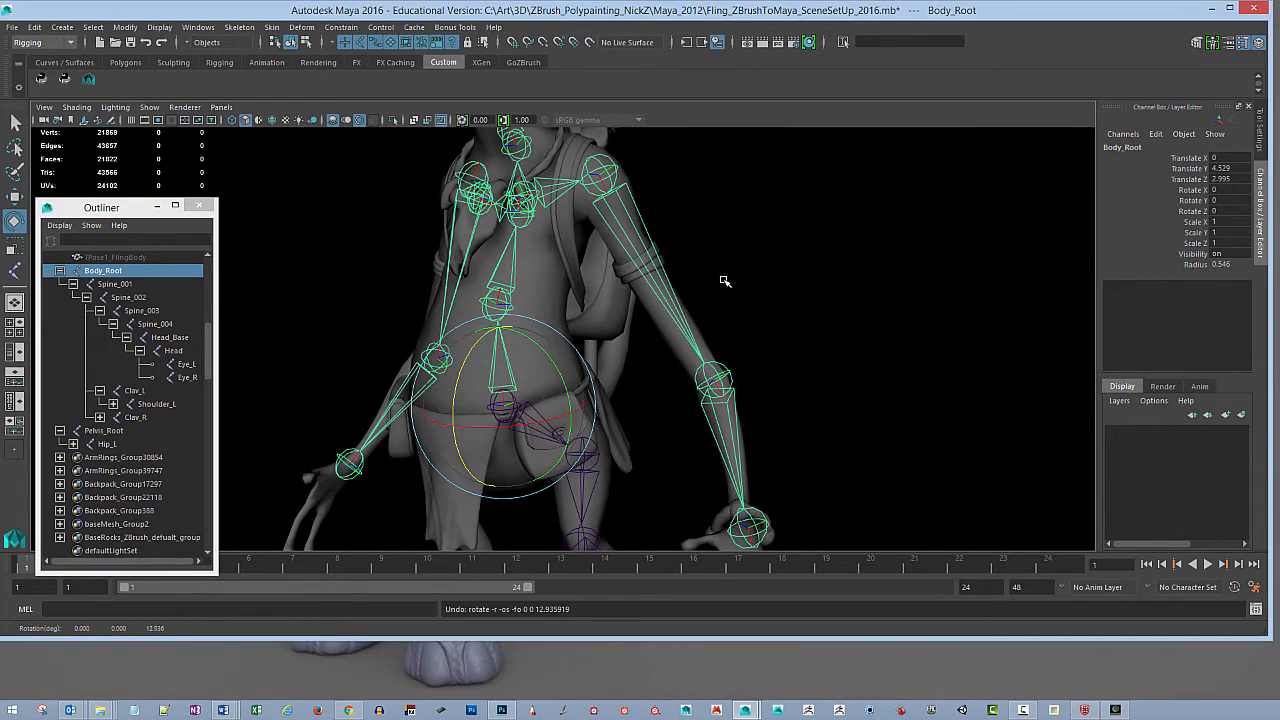
left_click_drag(725, 281, 783, 250, "alt")
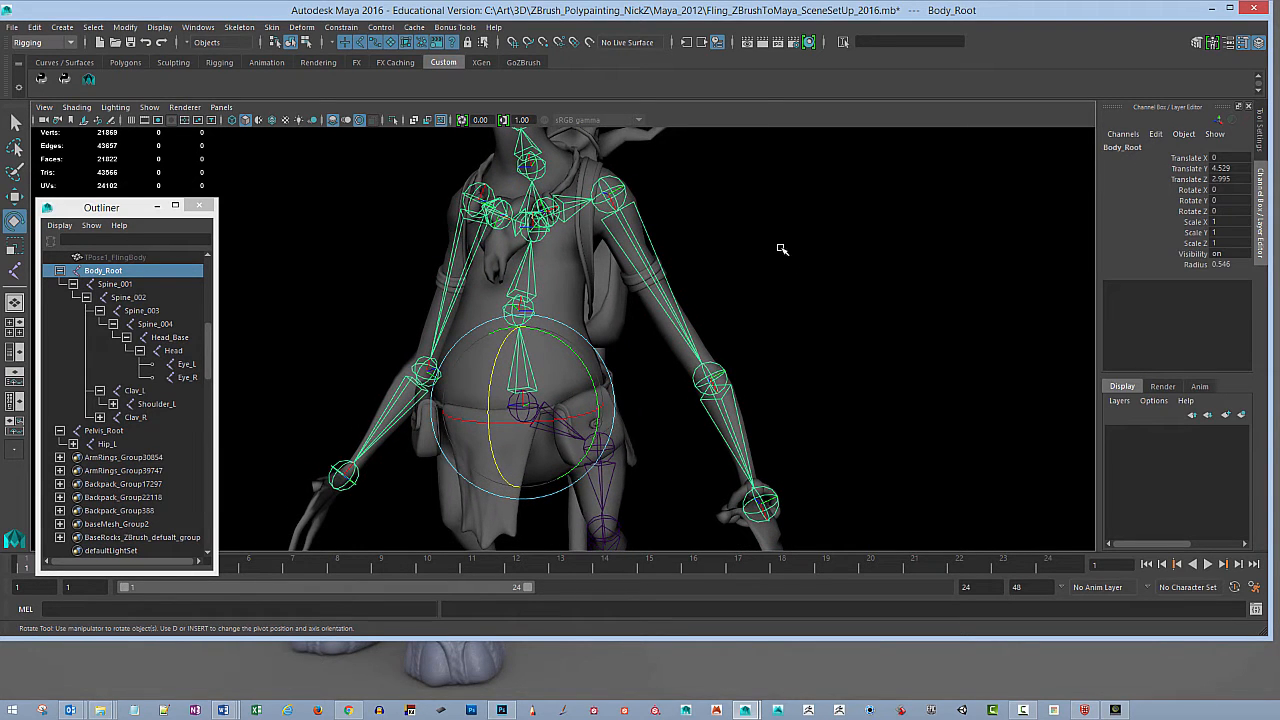
Step: Rename the upper-body root joint from Body_Root to BodyTop_Root
left_click(101, 272)
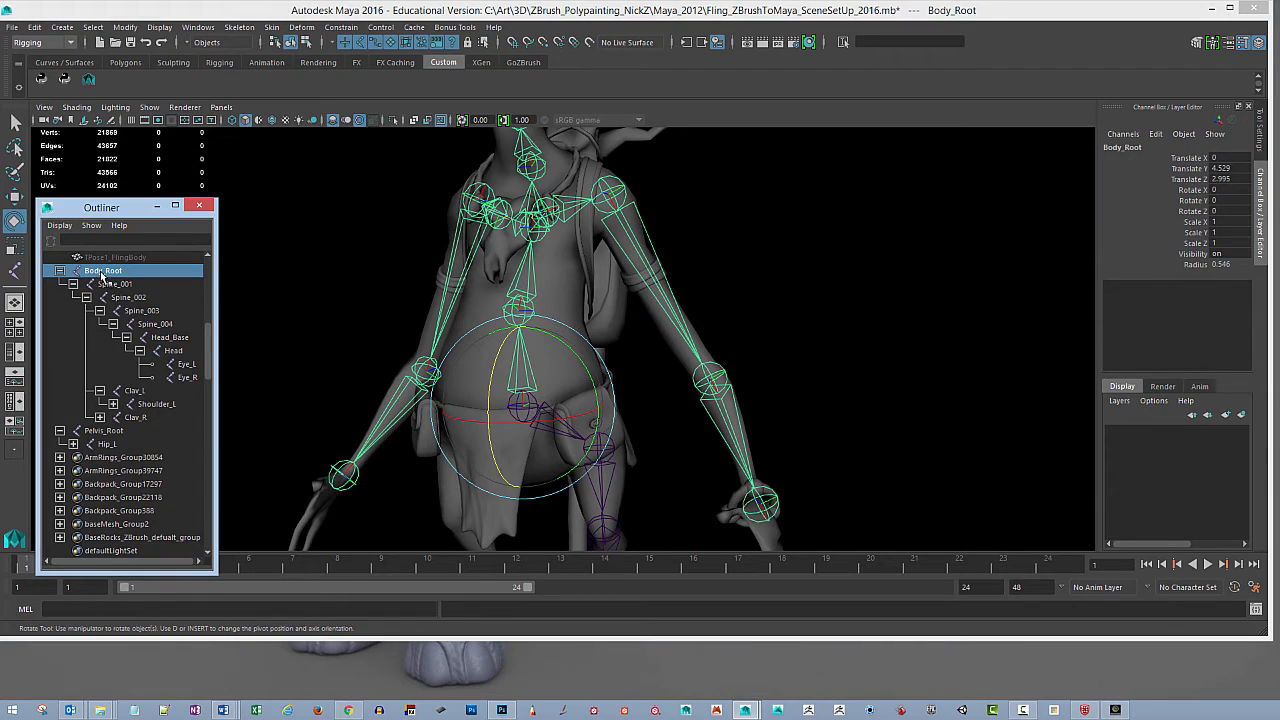
double_click(101, 272)
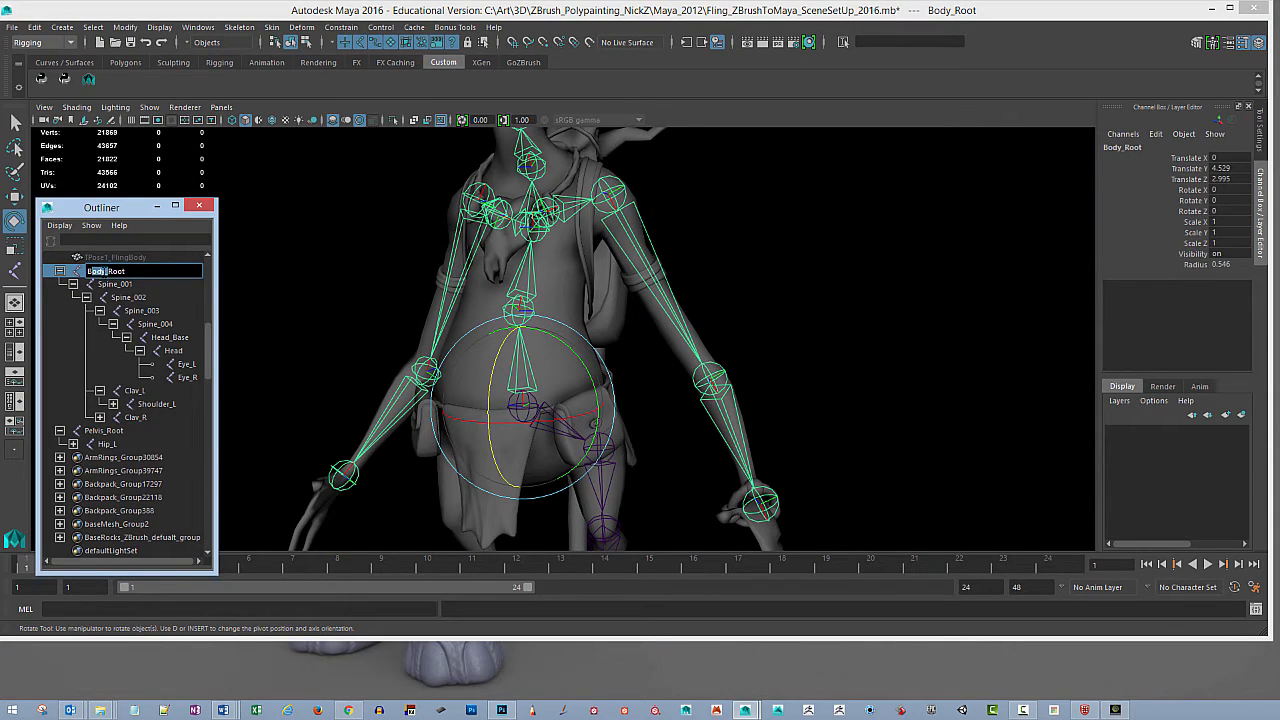
left_click_drag(104, 271, 54, 294)
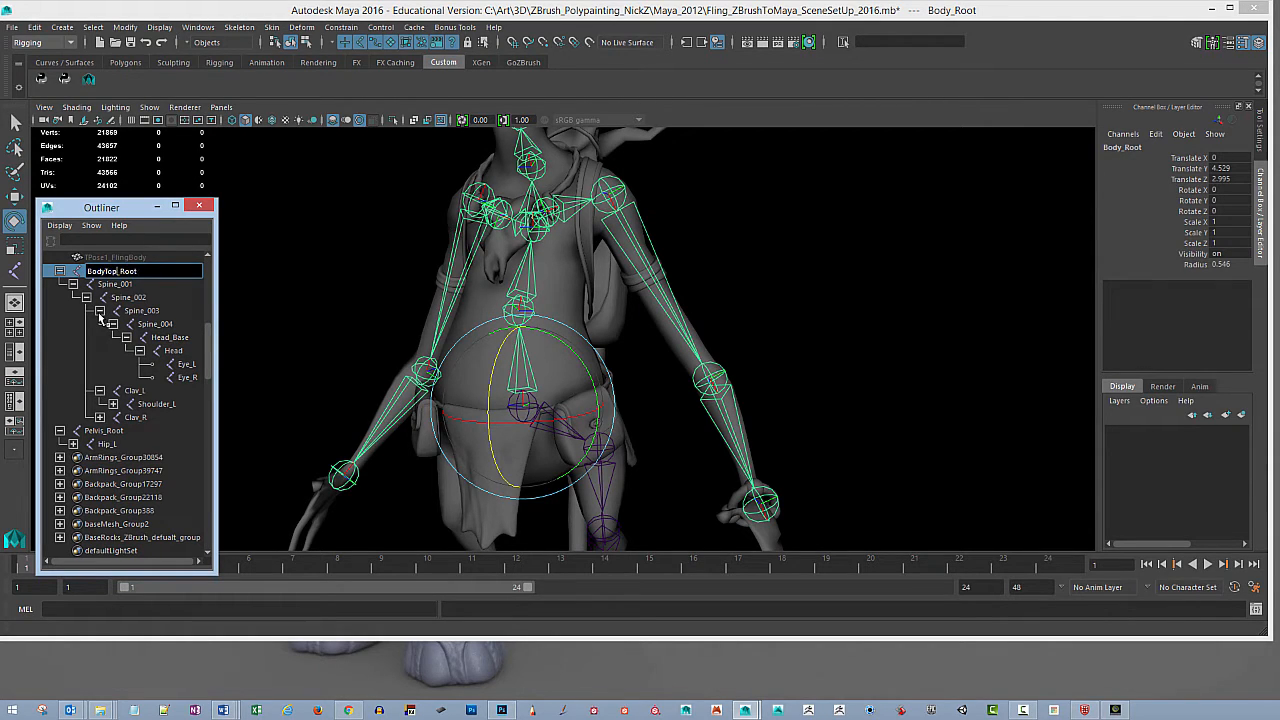
key("Return")
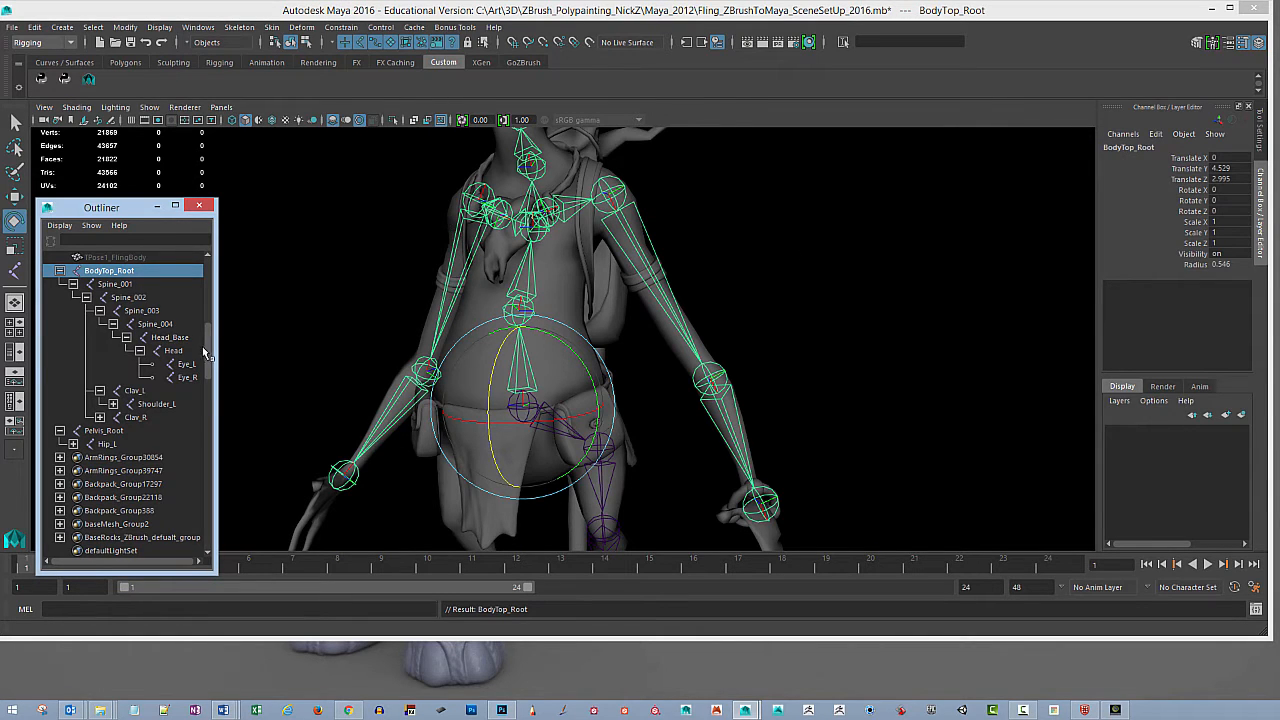
Step: Duplicate BodyTop_Root and delete all child joints of the copy, leaving a single root joint
left_click_drag(208, 353, 208, 348)
left_click(131, 312)
left_click(134, 301)
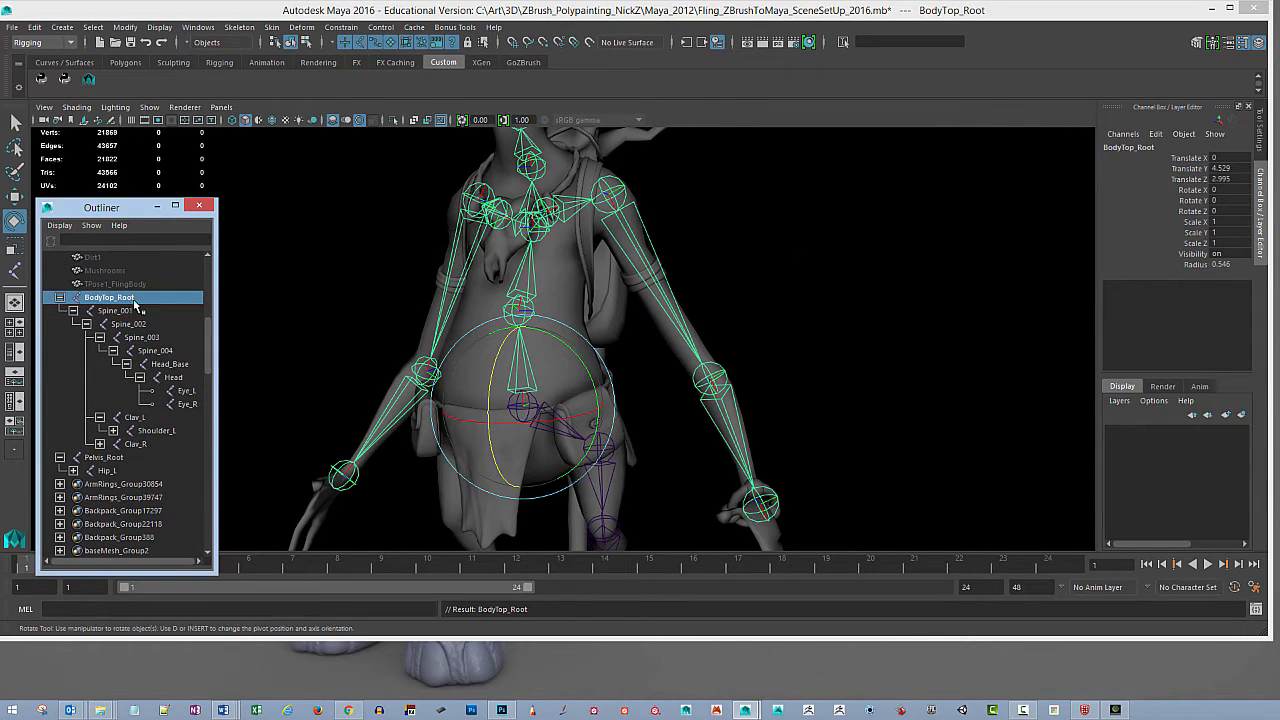
key("ctrl+d")
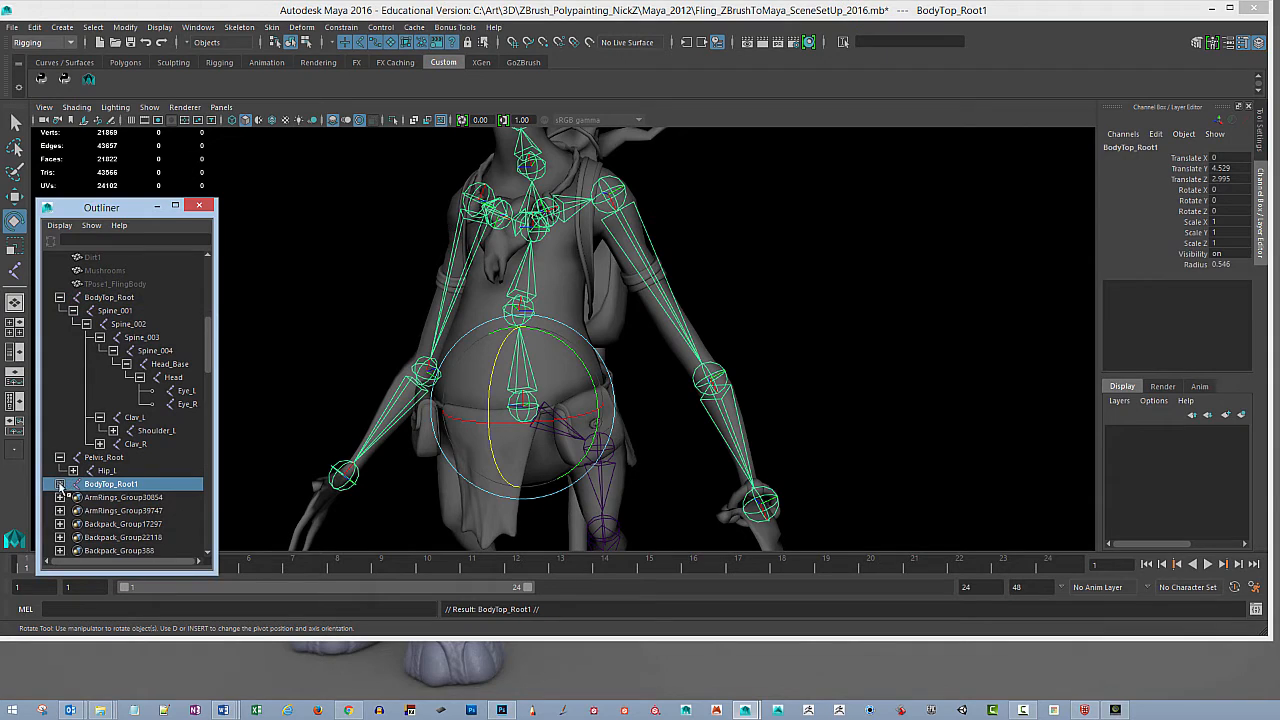
left_click(60, 484)
mouse_move(209, 362)
left_mouse_down()
mouse_move(208, 402)
mouse_move(208, 356)
left_mouse_up()
left_click(122, 339)
left_click(183, 403, "shift")
key("Delete")
Step: Rename the single duplicated joint Body_Root
left_click(120, 419)
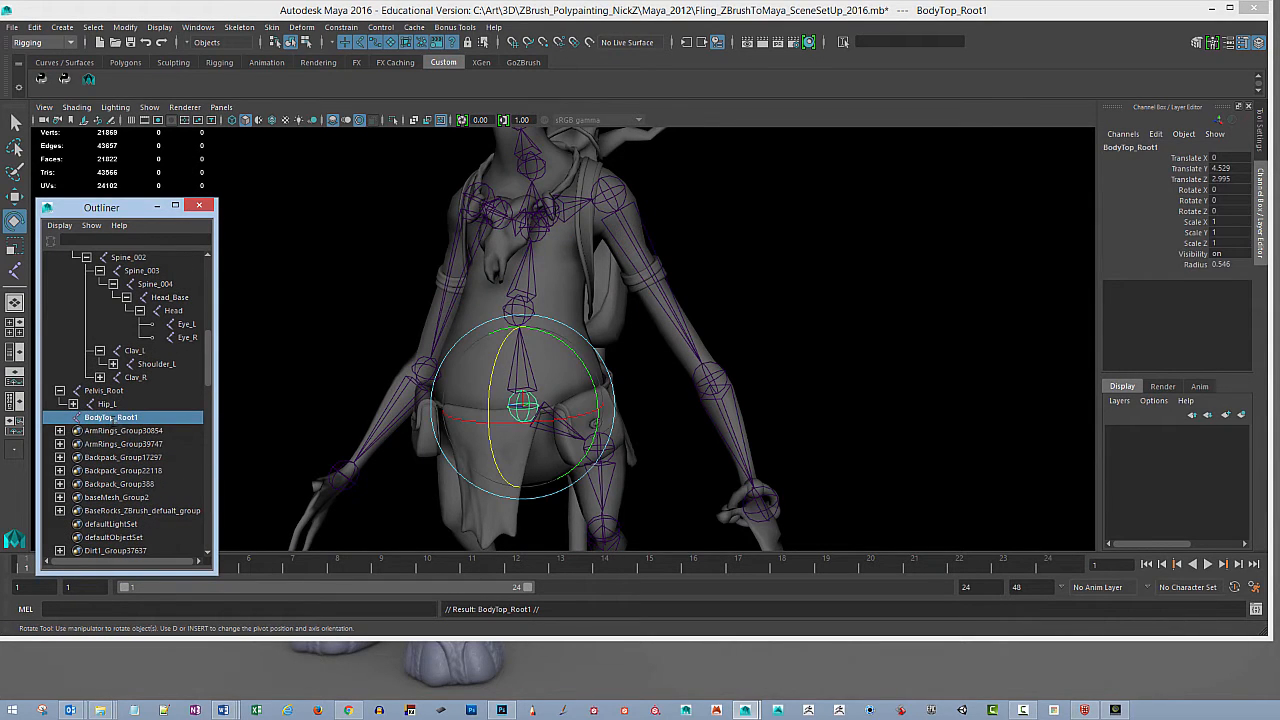
double_click(107, 418)
key("BackSpace")
key("BackSpace")
key("BackSpace")
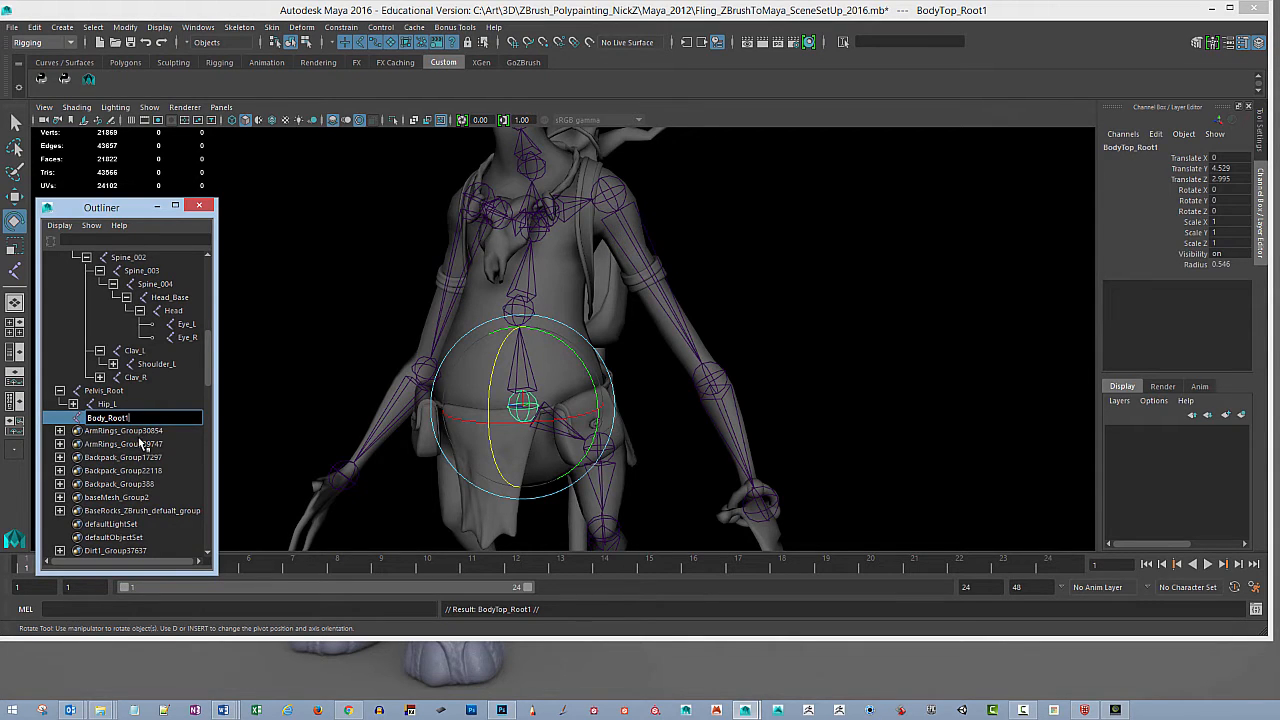
key("Return")
Step: Collapse the two root hierarchies and parent both BodyTop_Root and Pelvis_Root under the new Body_Root
left_click_drag(207, 369, 207, 347)
left_click(61, 338)
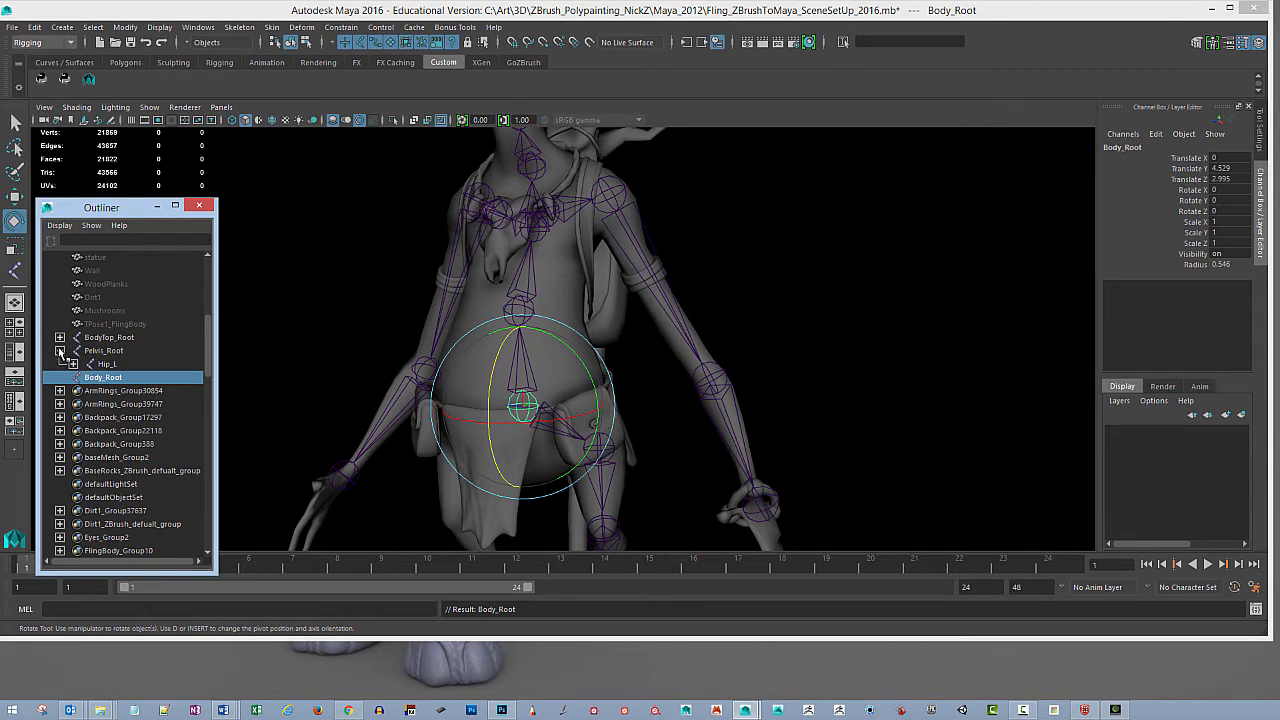
left_click(60, 351)
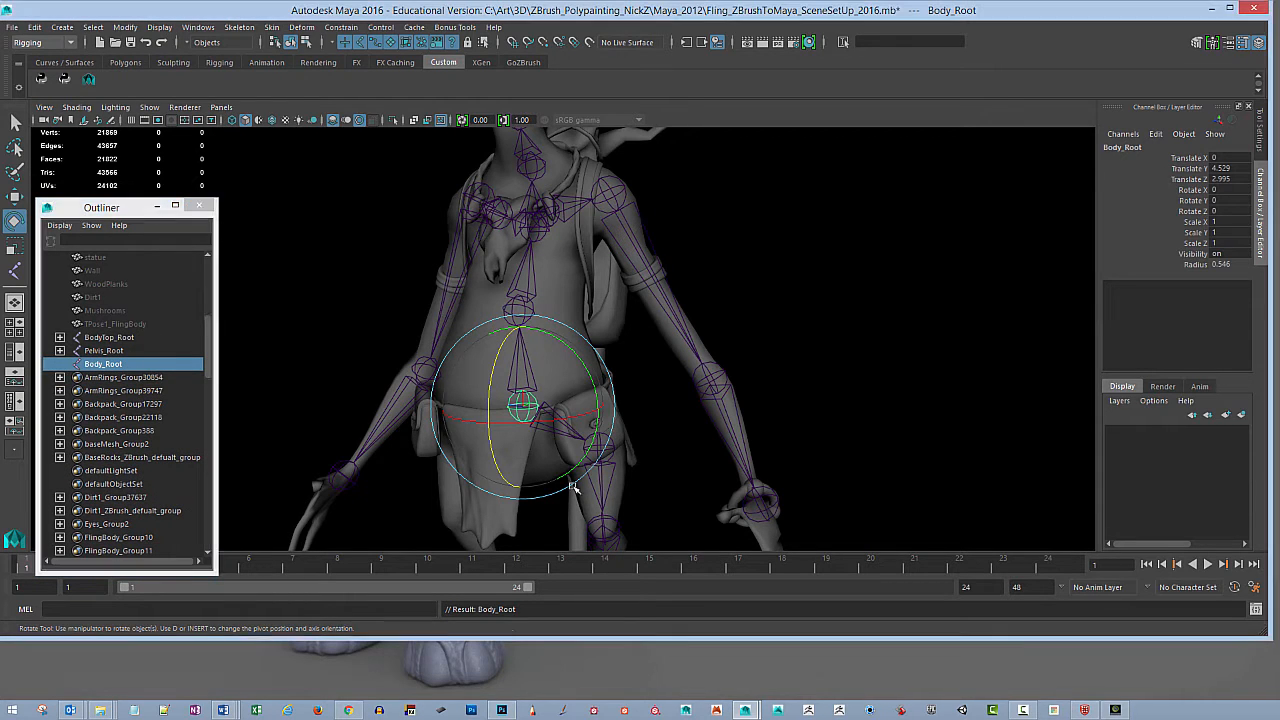
key("w")
left_click_drag(693, 398, 650, 405, "alt")
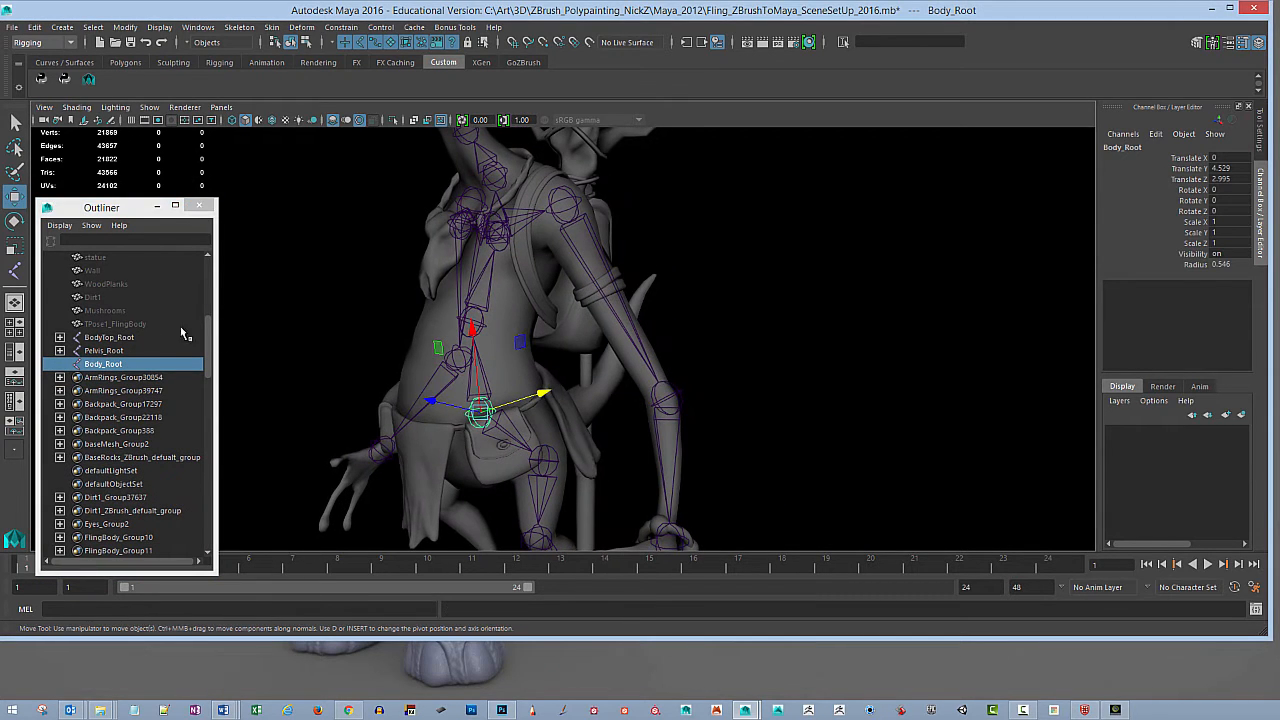
left_click(110, 338)
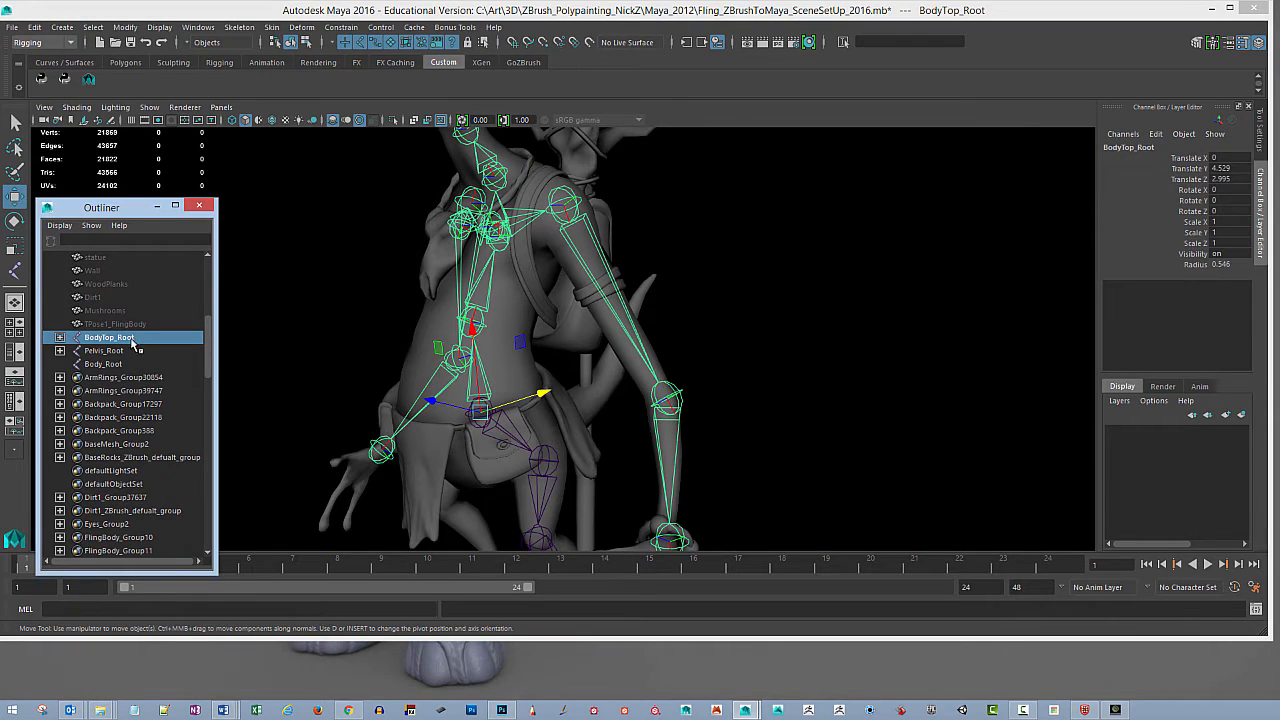
mouse_move(135, 343)
middle_mouse_down()
mouse_move(126, 368)
mouse_move(131, 346)
middle_mouse_up()
left_click(110, 338)
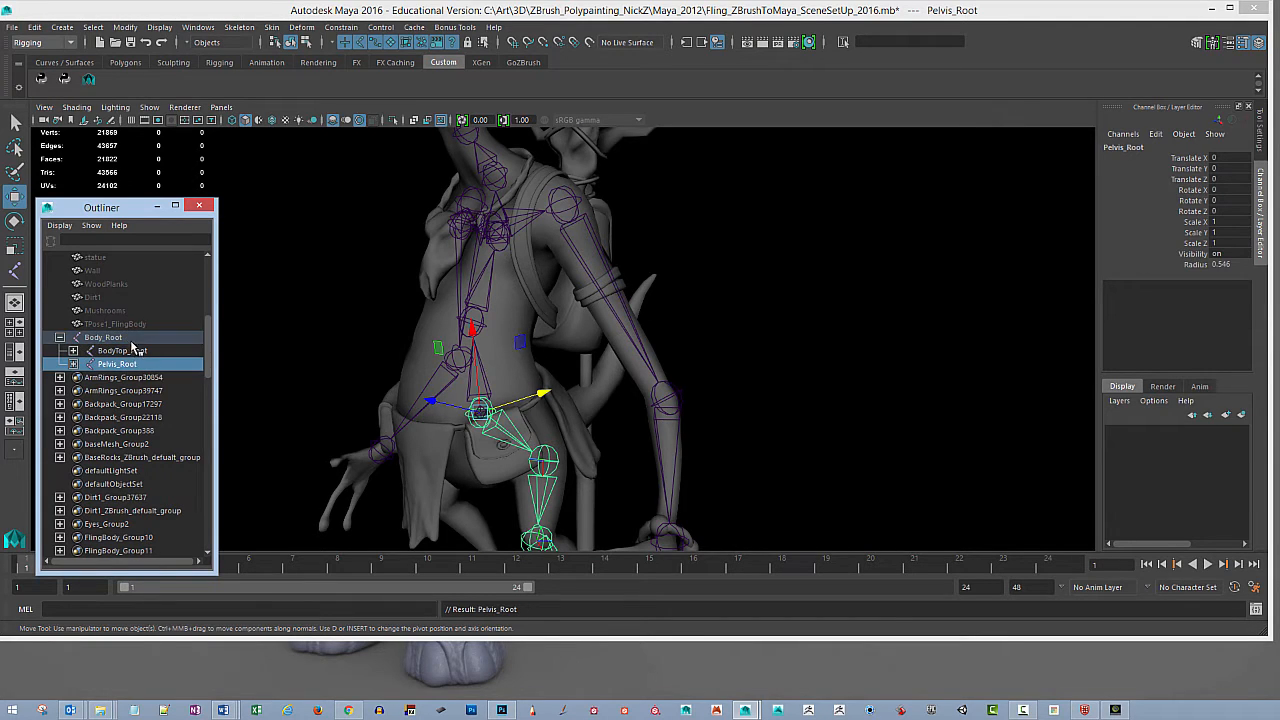
Step: Test-move Body_Root to check that the whole skeleton follows, and undo the move
left_click(110, 337)
left_click_drag(746, 355, 795, 318, "alt")
left_click_drag(595, 305, 548, 305)
key("ctrl+z")
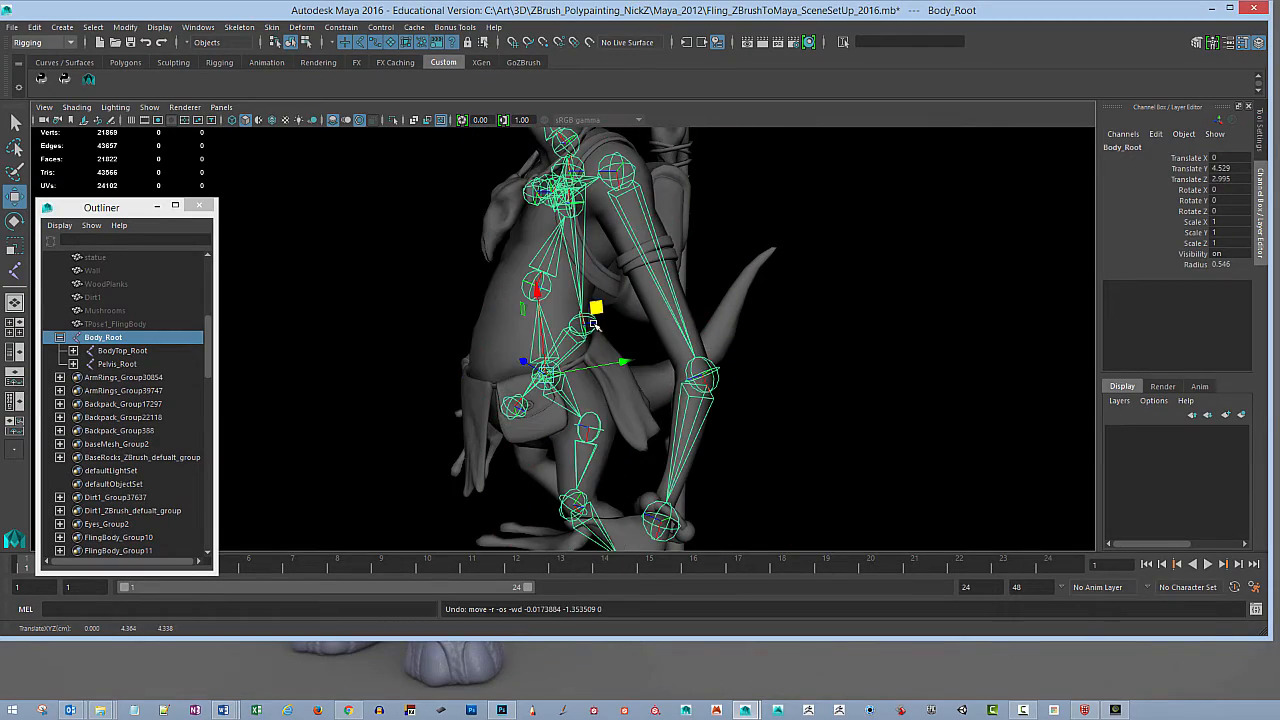
Step: Test-move and test-rotate BodyTop_Root to check the upper body separately, undoing each change
left_click(160, 352)
left_click_drag(722, 341, 783, 335, "alt")
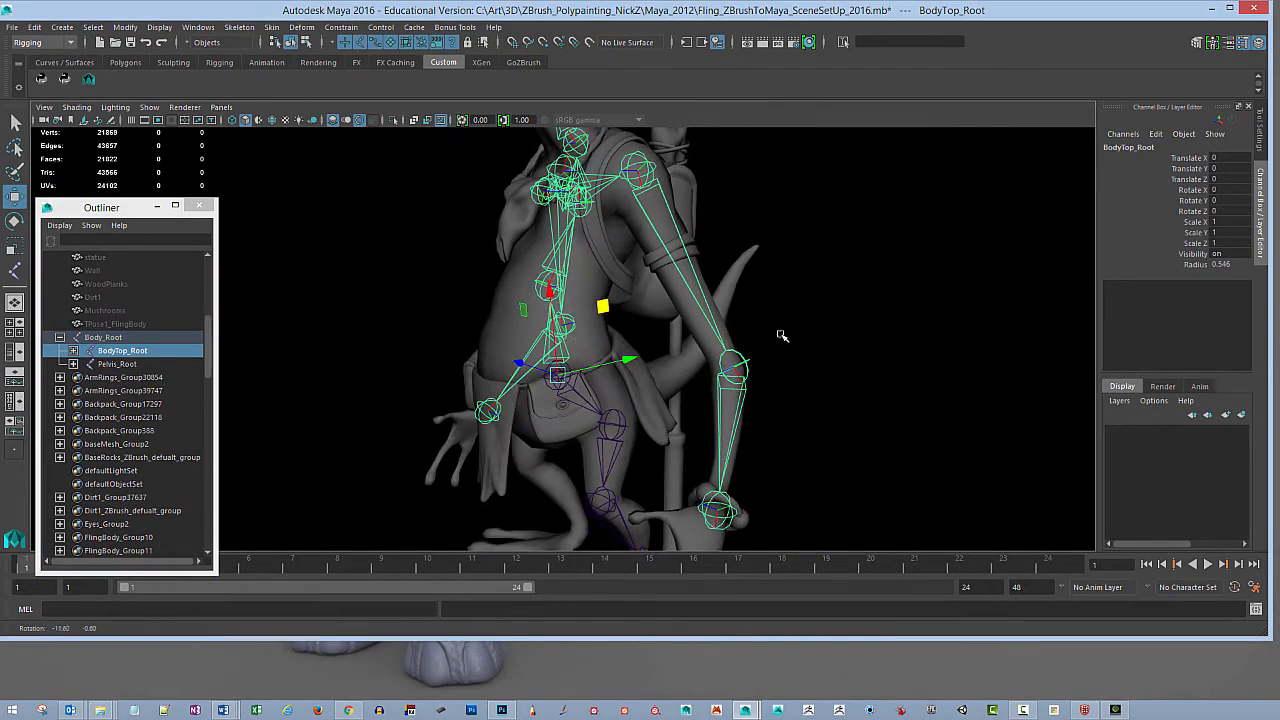
left_click_drag(603, 306, 606, 316)
key("ctrl+z")
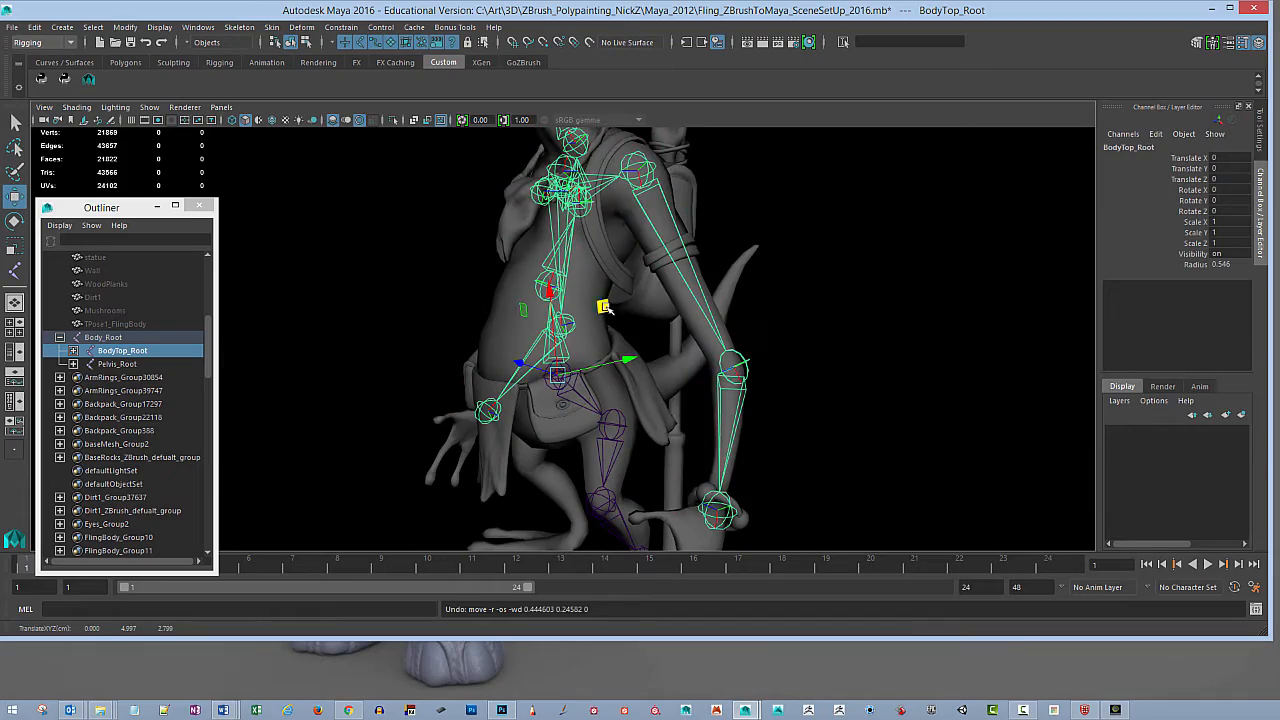
key("e")
left_click_drag(545, 430, 620, 296)
key("ctrl+z")
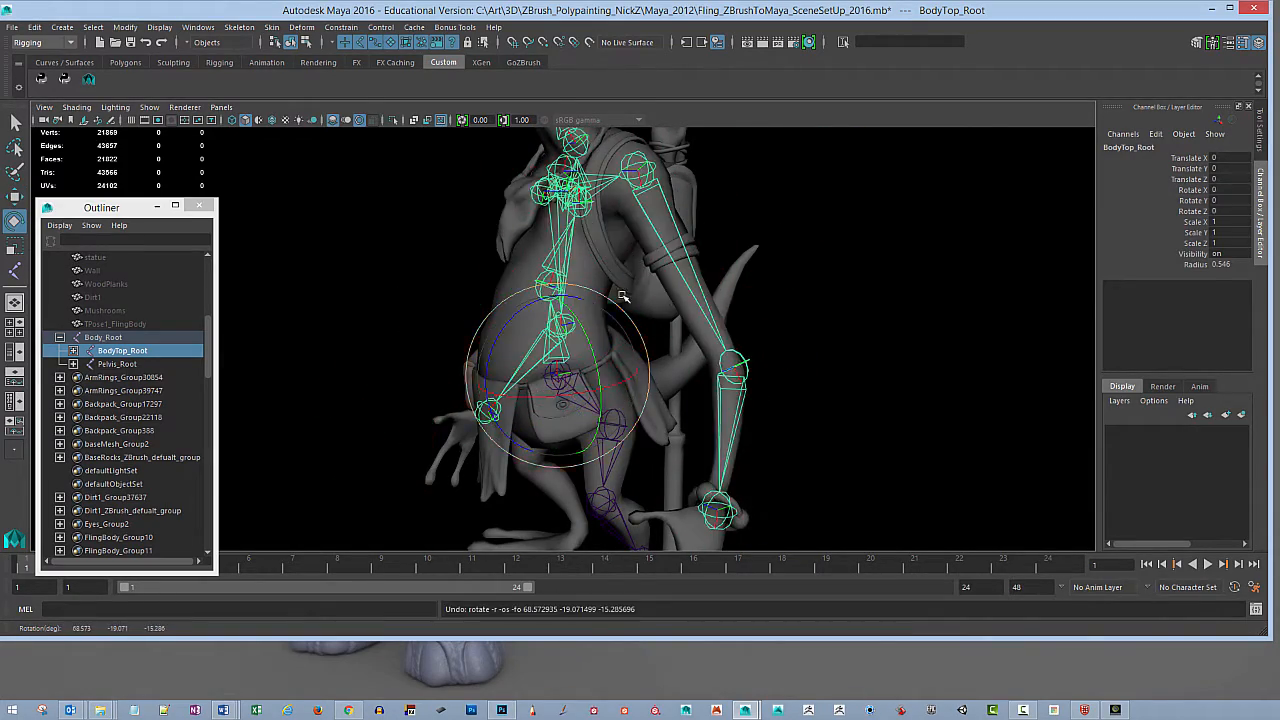
Step: Test-rotate Pelvis_Root under the new hierarchy, undo the rotation and clear the selection
left_click(135, 364)
left_click_drag(806, 343, 797, 340, "alt")
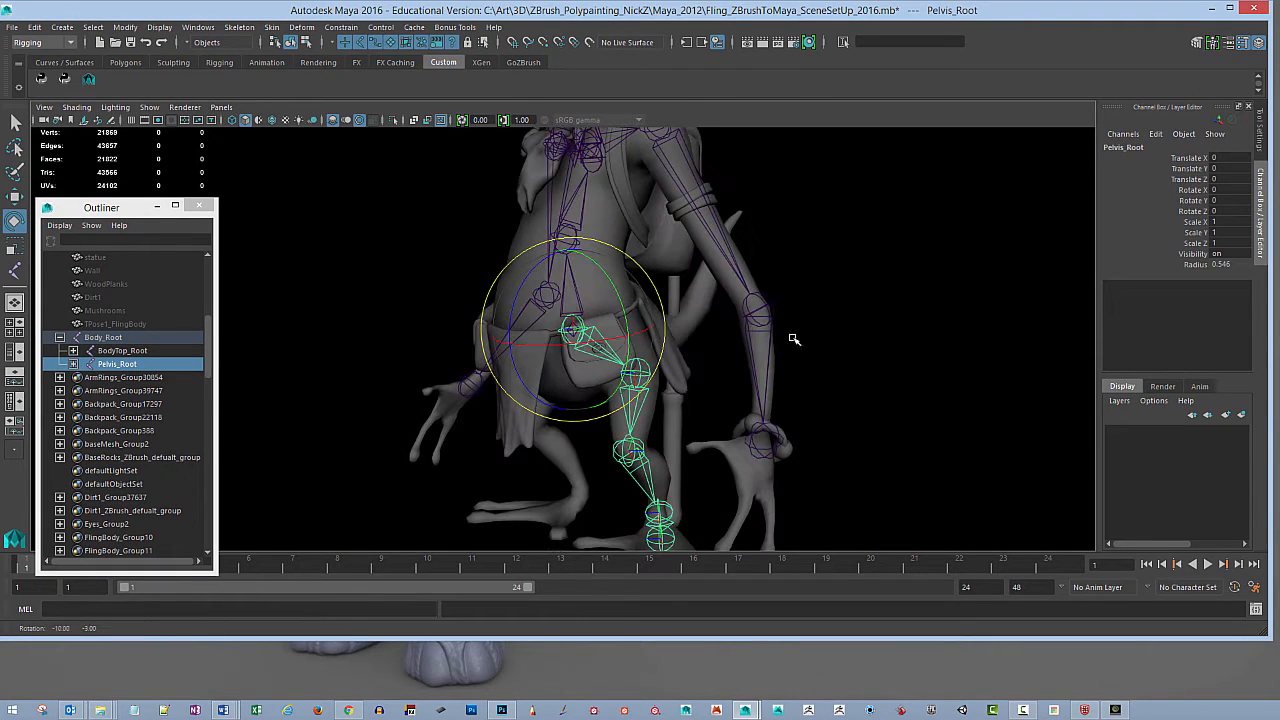
mouse_move(520, 285)
left_mouse_down()
mouse_move(514, 304)
mouse_move(534, 268)
left_mouse_up()
key("ctrl+z")
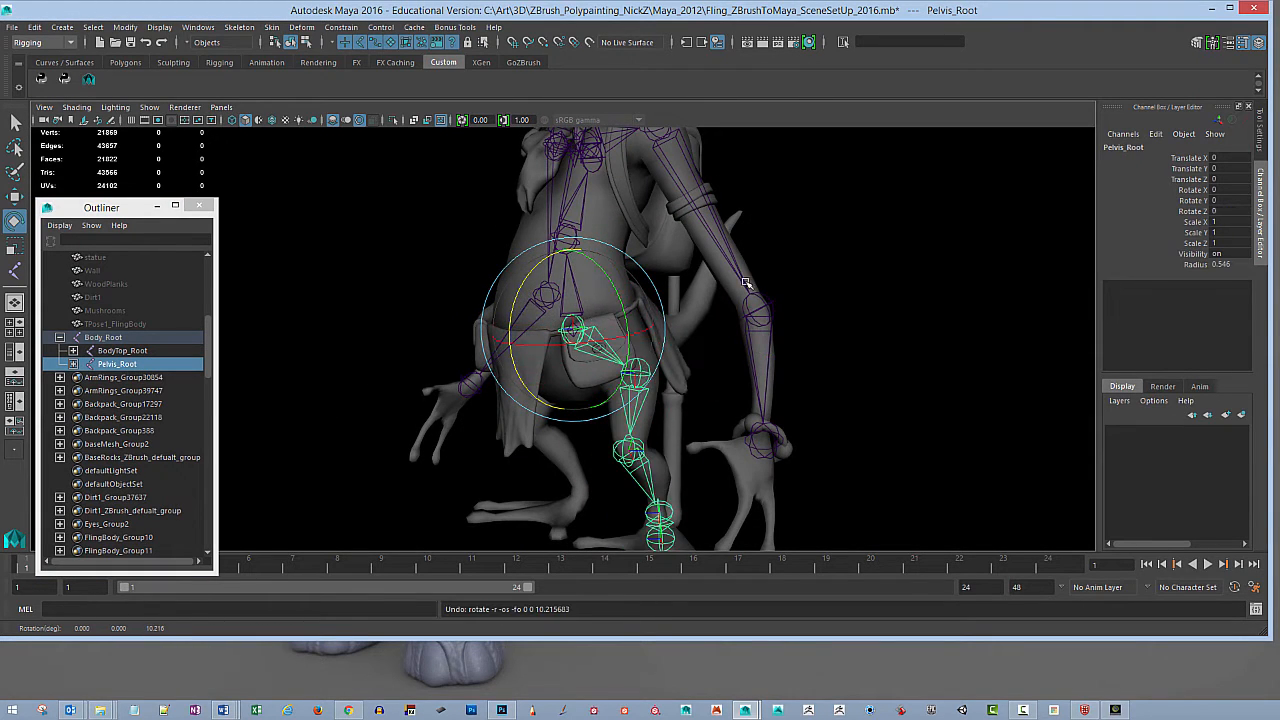
middle_click_drag(798, 327, 780, 278, "alt")
left_click_drag(785, 300, 882, 346, "alt")
left_click(884, 327)
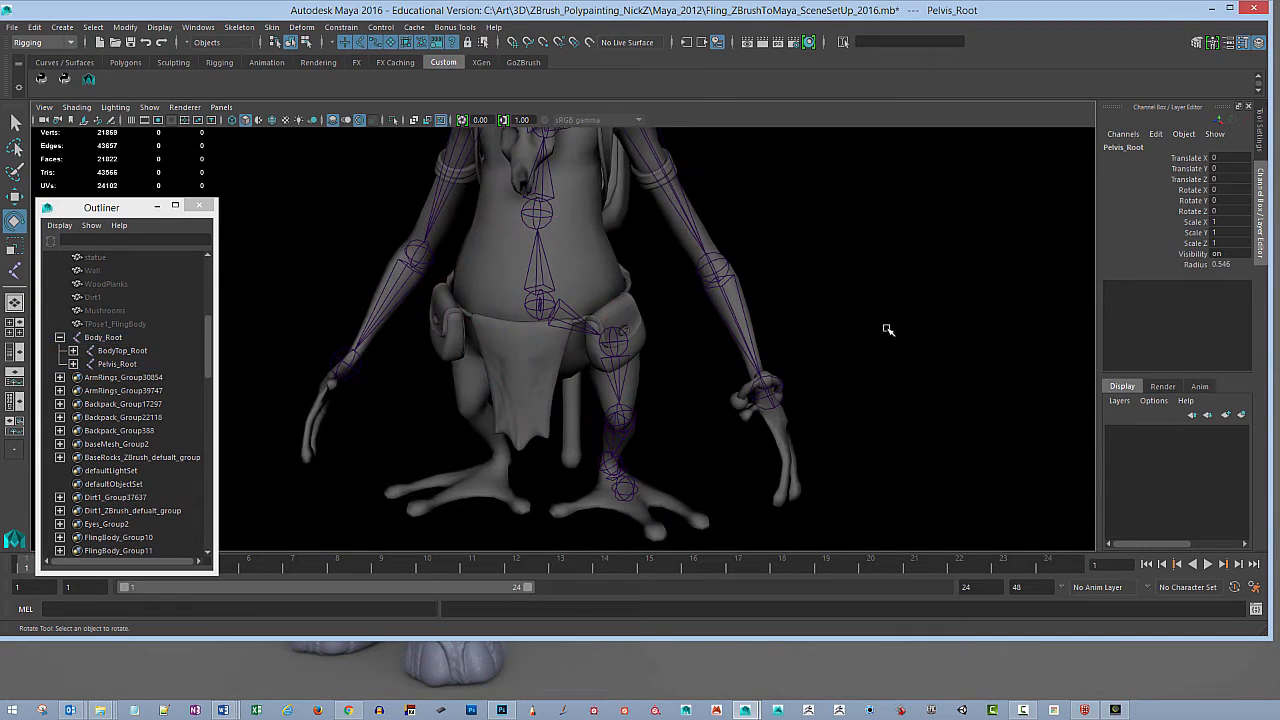
Step: Examine the character's skeleton from the front and at closer and wider views, from the legs up to the head
middle_click_drag(895, 298, 884, 342, "alt")
right_click_drag(884, 342, 840, 275, "alt")
middle_click_drag(840, 275, 860, 351, "alt")
left_click_drag(860, 351, 876, 336, "alt")
middle_click_drag(876, 336, 864, 272, "alt")
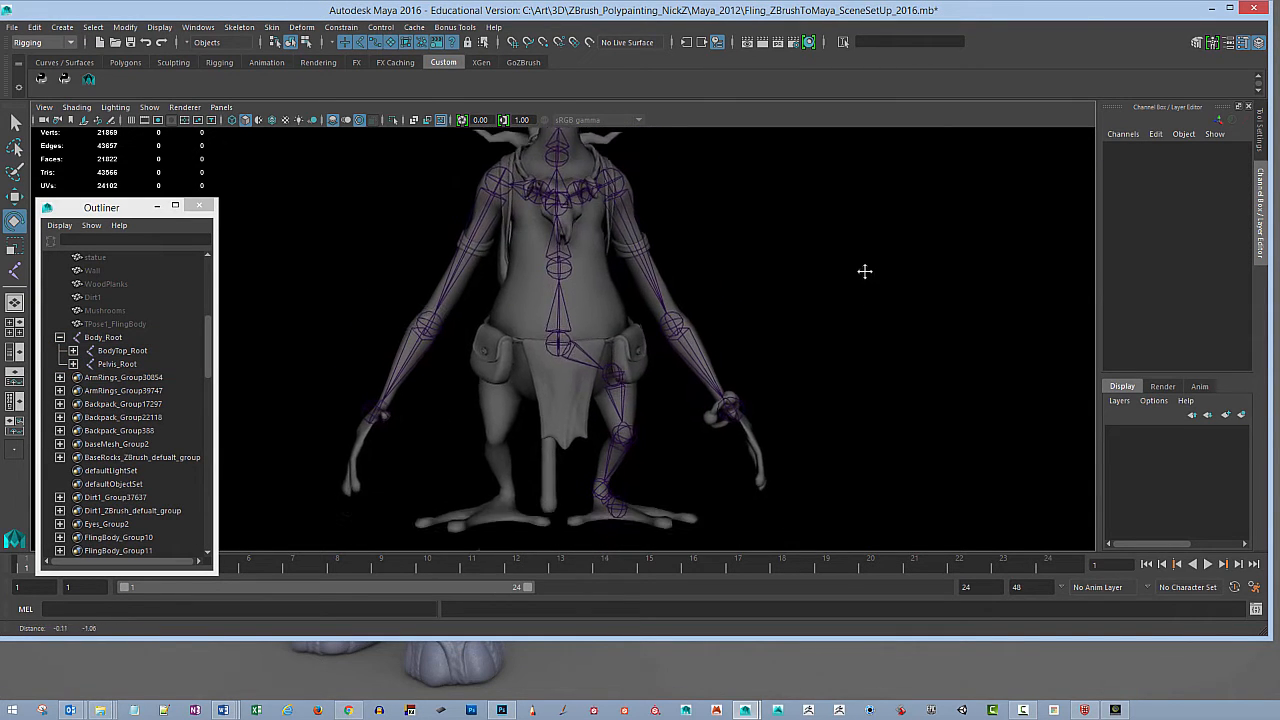
right_click_drag(864, 272, 849, 306, "alt")
scroll(847, 307, "up", 1)
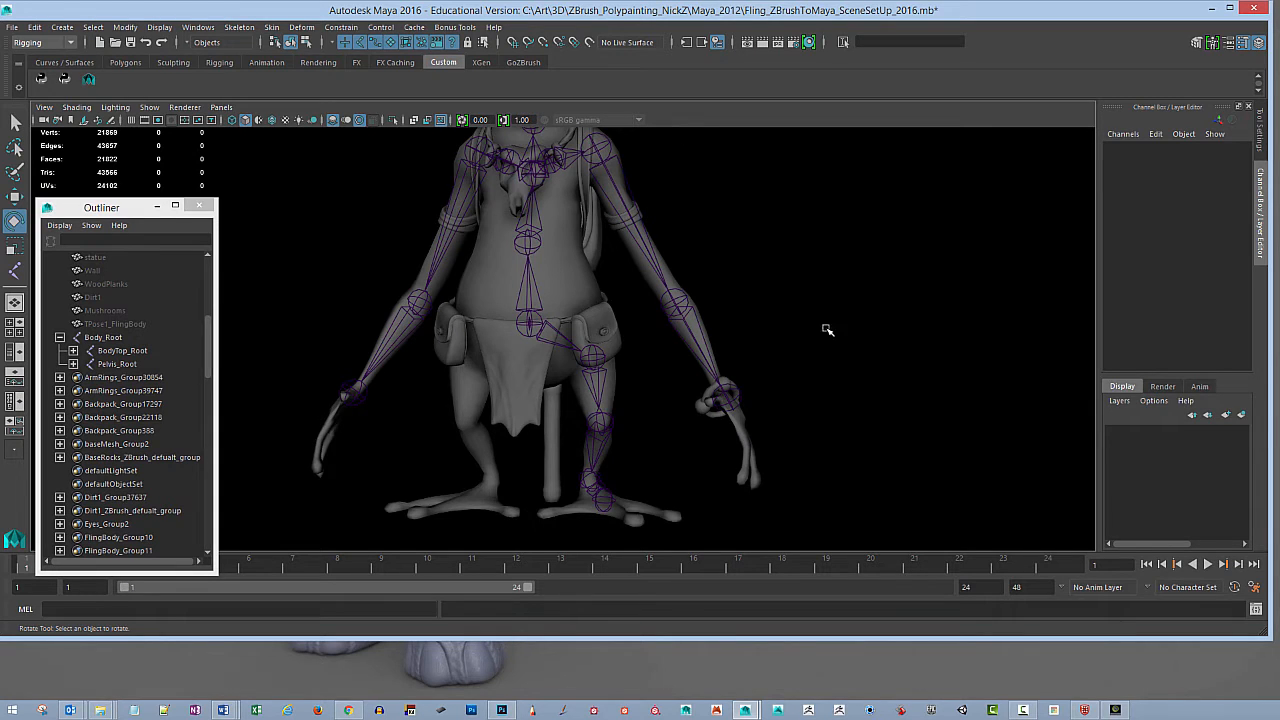
middle_click_drag(778, 272, 837, 306, "alt")
right_click_drag(837, 306, 820, 303, "alt")
middle_click_drag(820, 303, 838, 294, "alt")
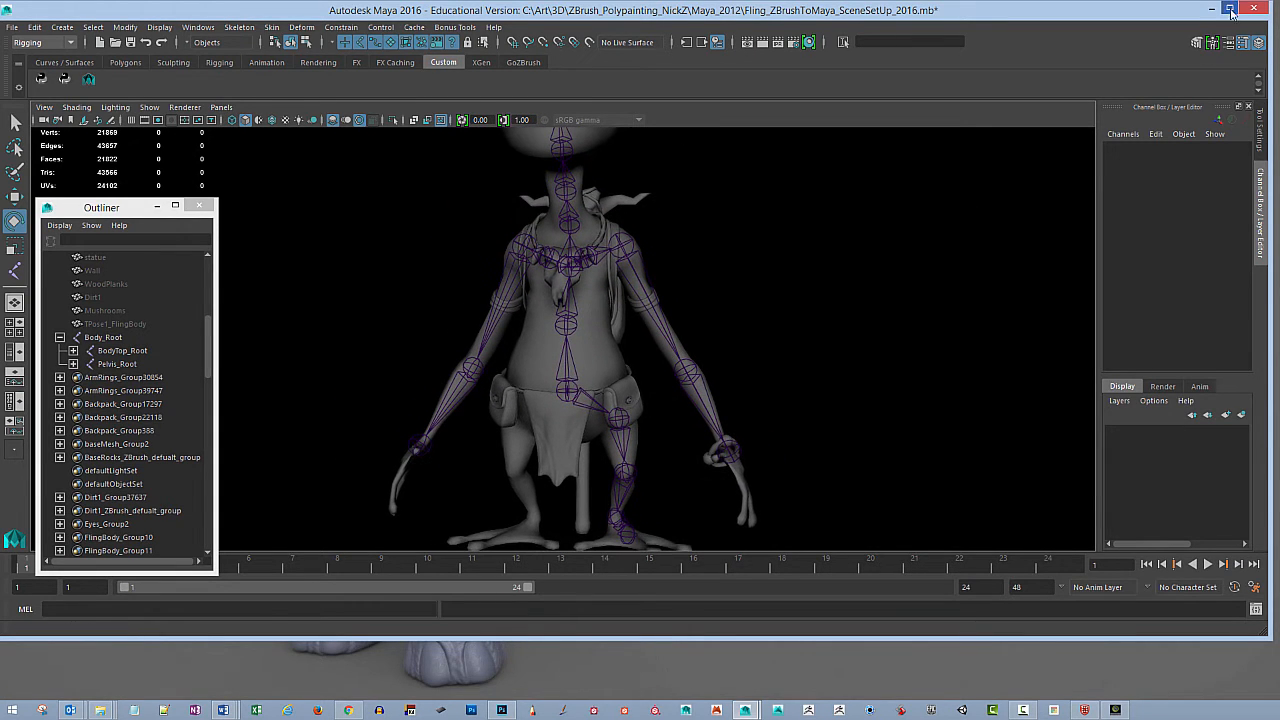
Step: Mirror the Hip_L joint chain under Pelvis_Root to create the leg joints on the character's opposite side
left_click(1230, 10)
mouse_move(826, 354)
left_mouse_down("alt")
mouse_move(806, 357)
mouse_move(814, 403)
mouse_move(814, 377)
mouse_move(791, 377)
mouse_move(827, 364)
mouse_move(749, 371)
mouse_move(789, 378)
mouse_move(829, 343)
mouse_move(809, 389)
mouse_move(851, 343)
mouse_move(831, 357)
mouse_move(806, 334)
mouse_move(836, 354)
left_mouse_up("alt")
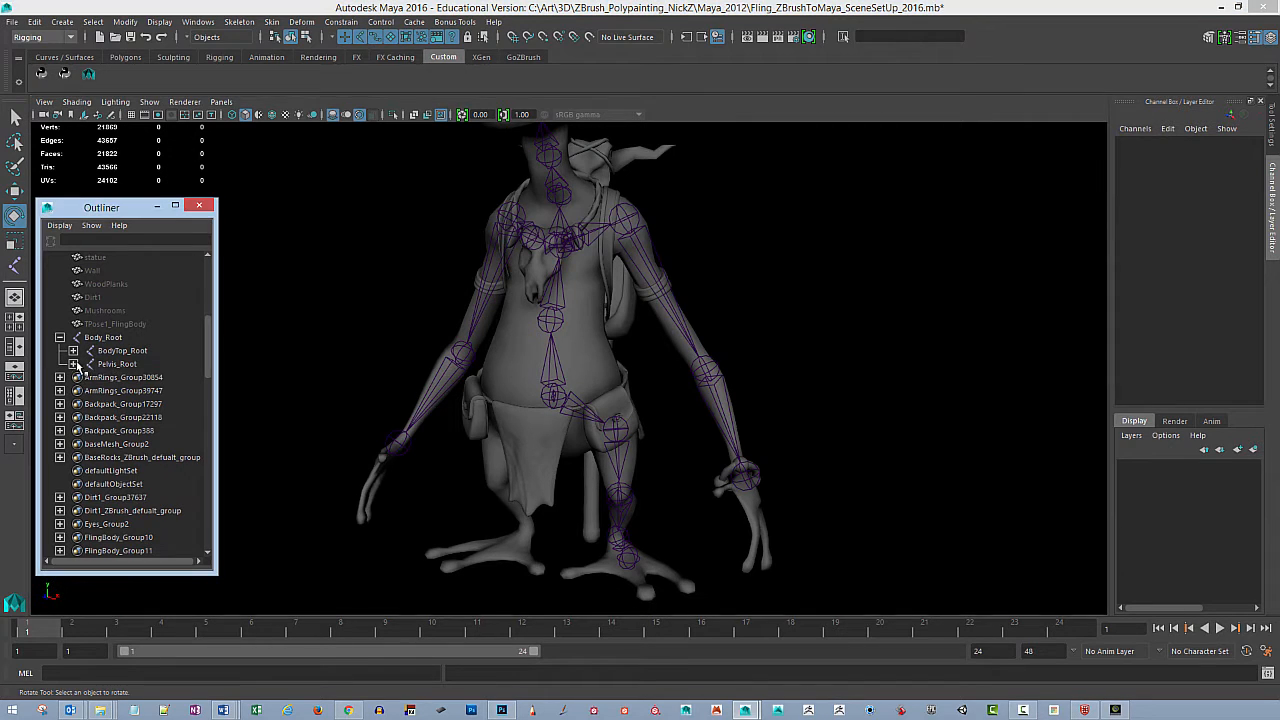
left_click(73, 364)
left_click(128, 378)
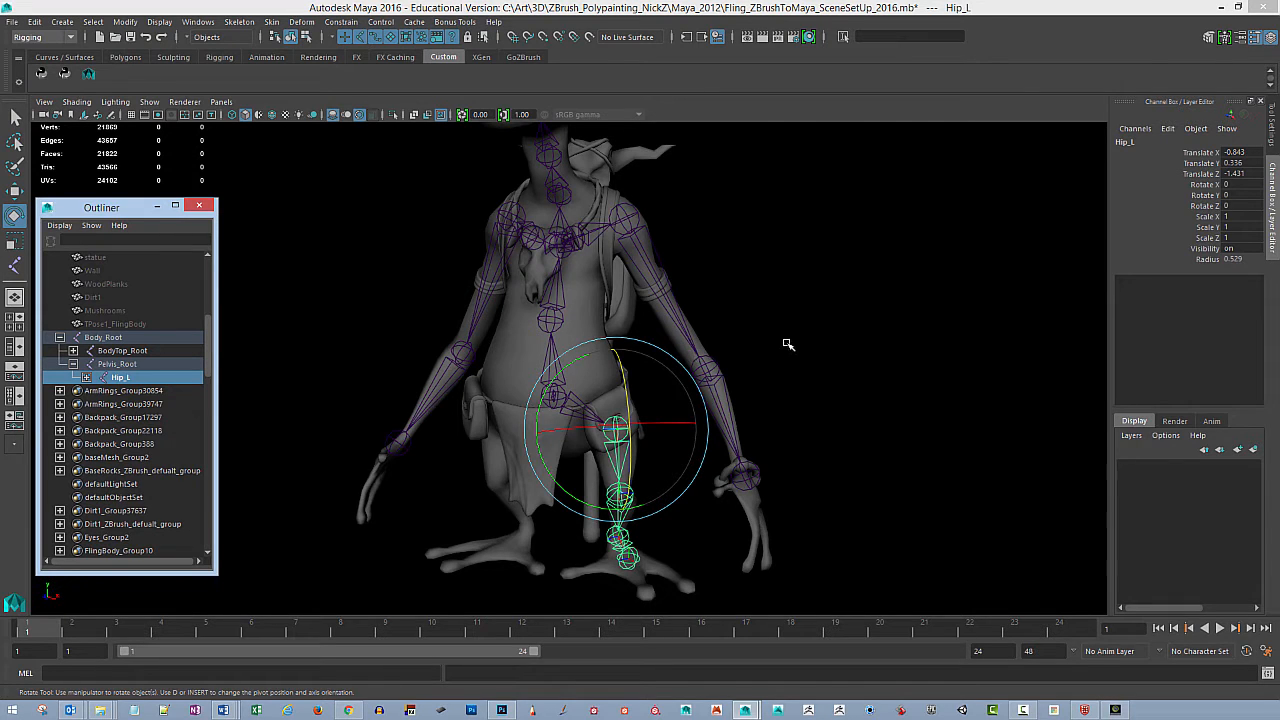
mouse_move(788, 344)
left_mouse_down("alt")
mouse_move(757, 371)
mouse_move(806, 371)
mouse_move(785, 367)
left_mouse_up("alt")
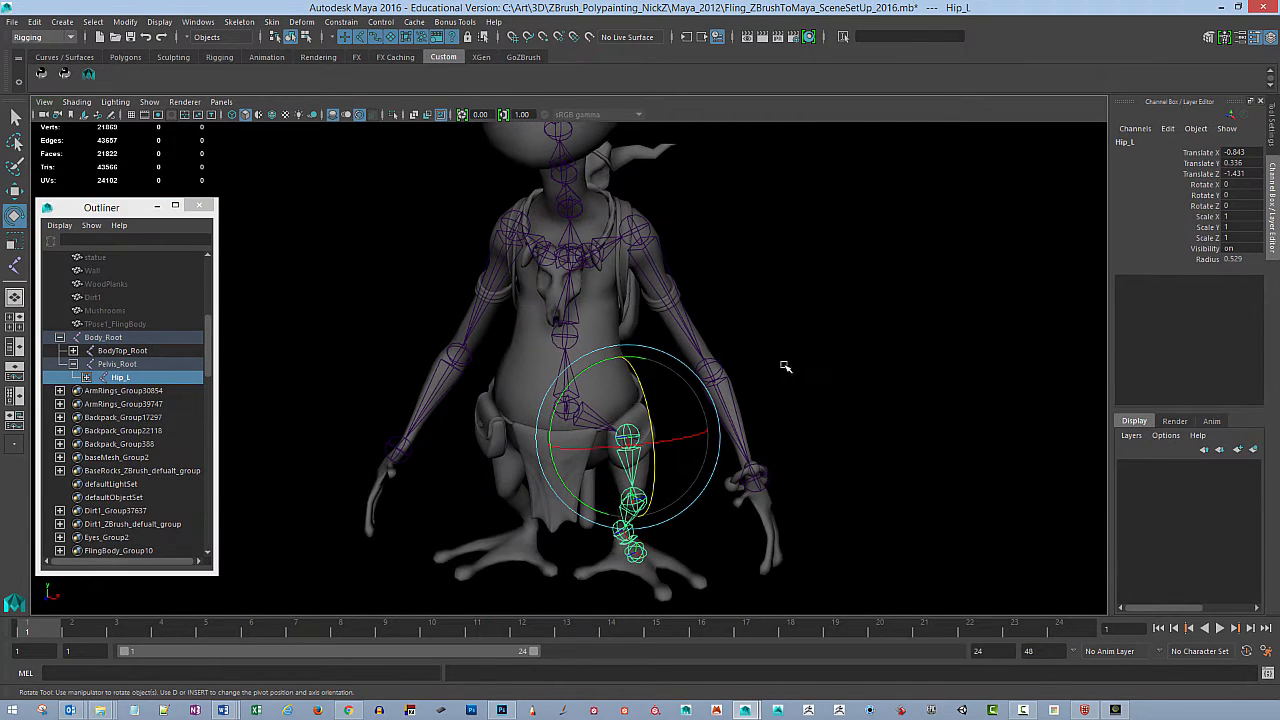
left_click(241, 23)
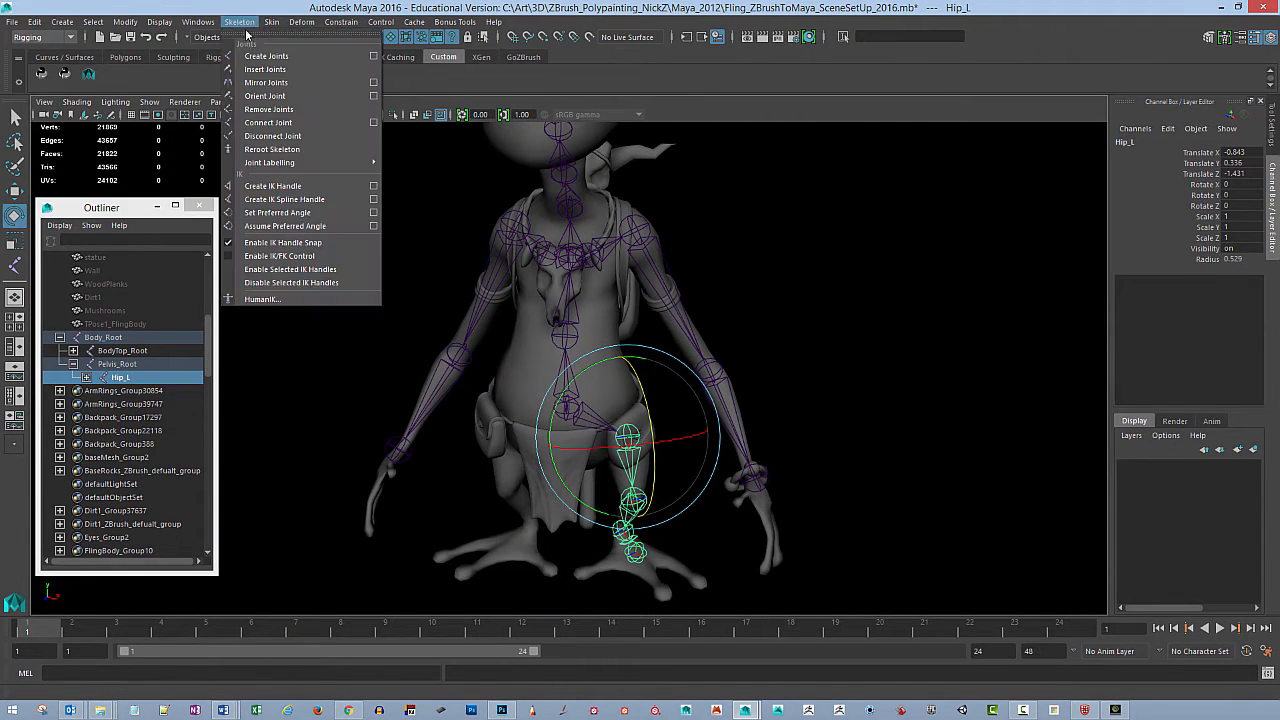
left_click(268, 82)
left_click(849, 415)
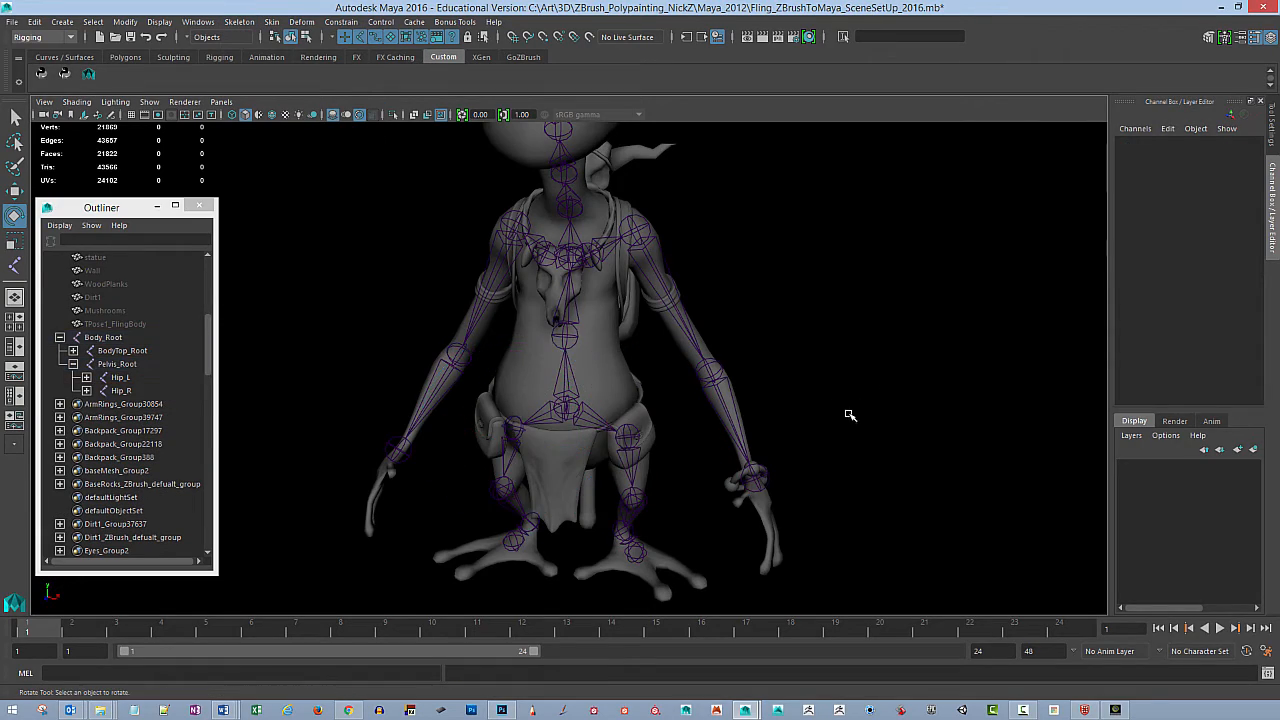
left_click_drag(849, 415, 851, 380, "alt")
right_click_drag(851, 380, 854, 342, "alt")
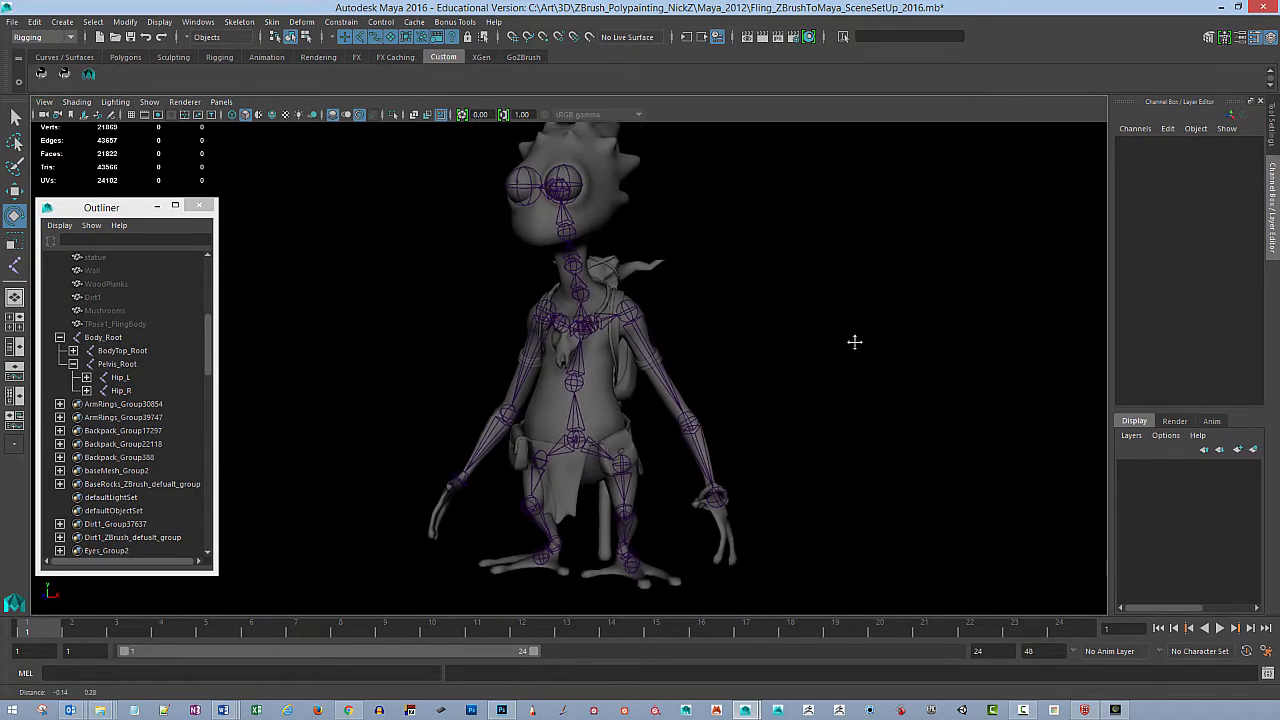
left_click_drag(854, 342, 831, 374, "alt")
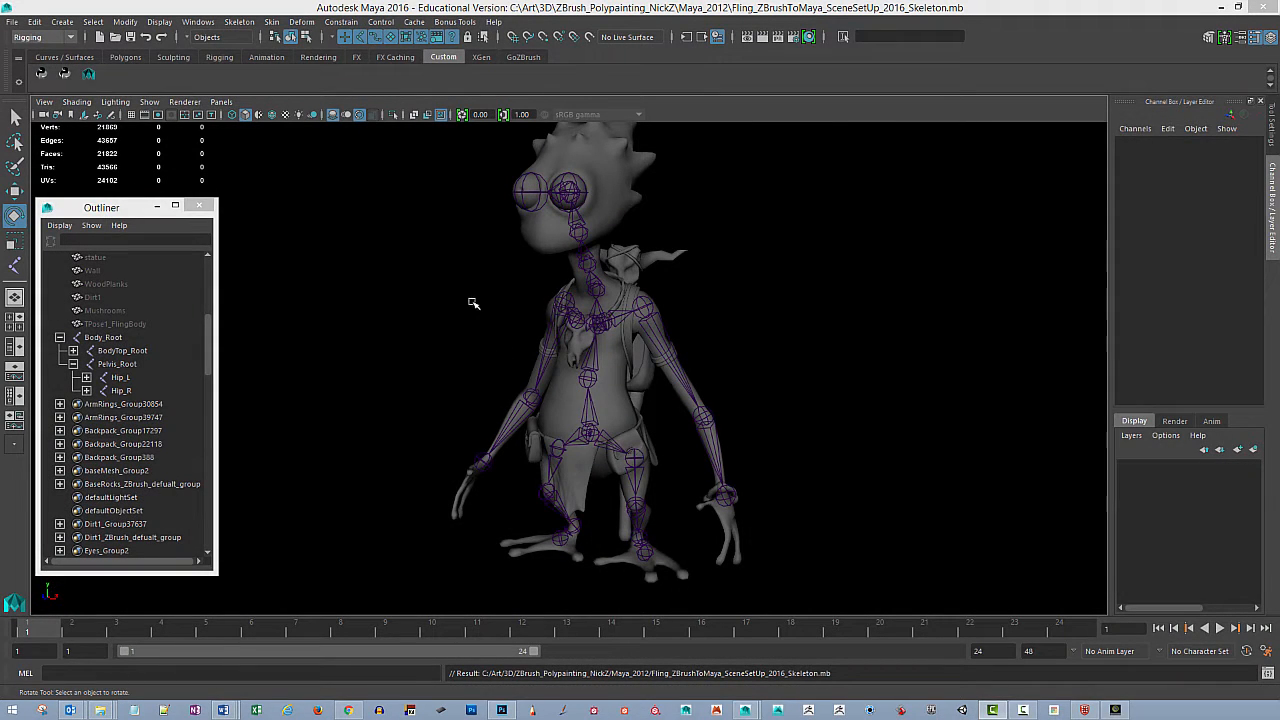
Step: Display the ground grid in the viewport around the character
left_click(132, 114)
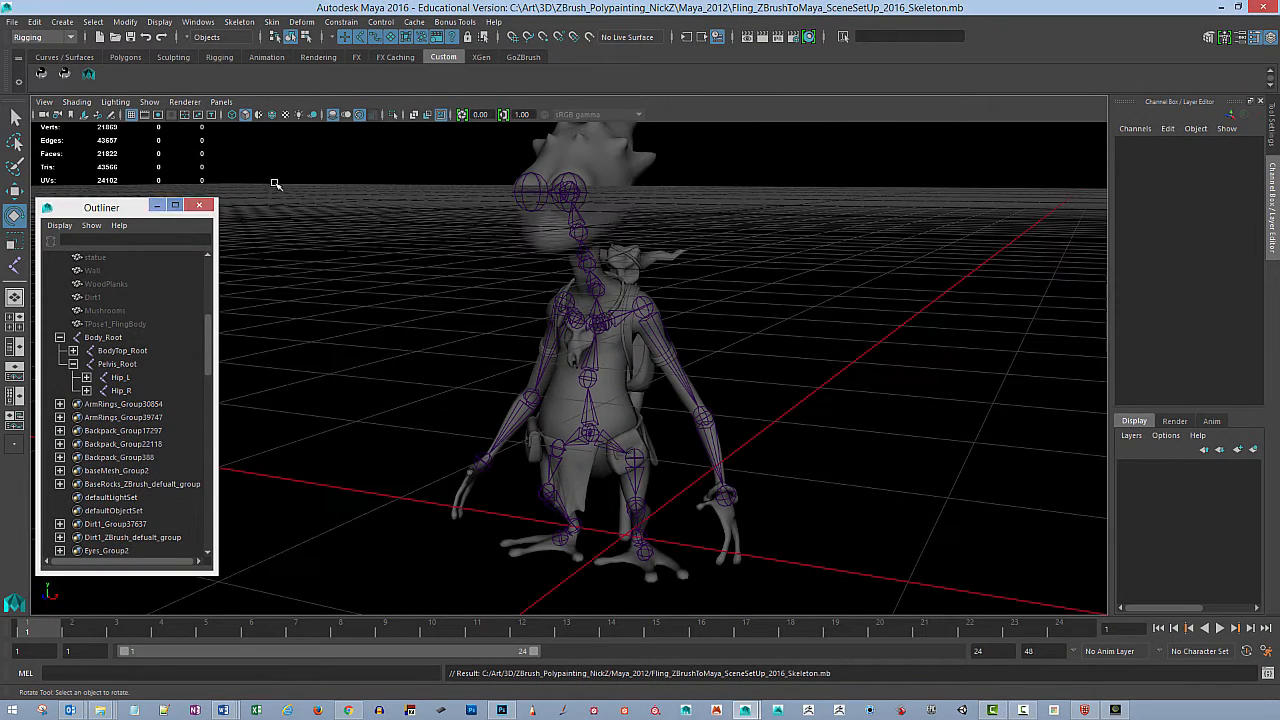
left_click_drag(753, 319, 683, 337, "alt")
middle_click_drag(683, 337, 683, 294, "alt")
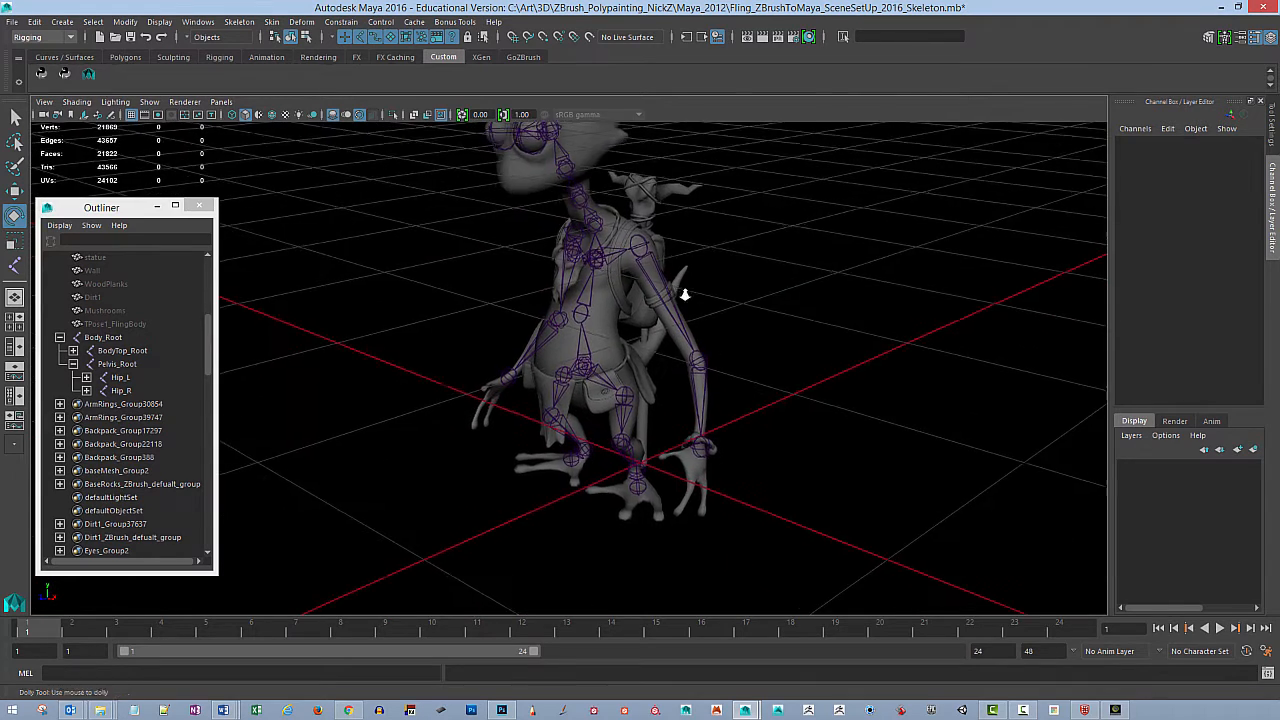
right_click_drag(683, 294, 882, 298, "alt")
middle_click_drag(882, 298, 885, 299, "alt")
right_click_drag(884, 299, 603, 293, "alt")
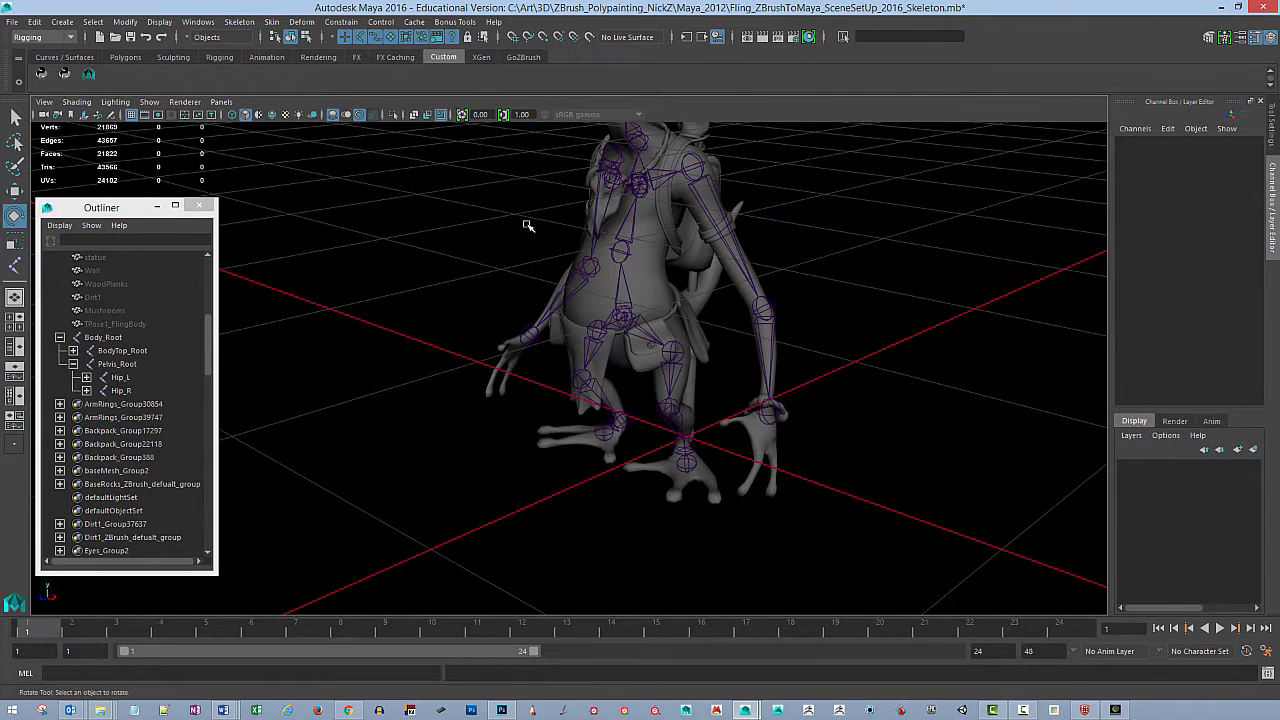
Step: Create a separate joint chain on the ground grid beside the character, placing three grid-snapped joints 10 units apart in a straight line
left_click(70, 40)
left_click(283, 12)
left_click(239, 21)
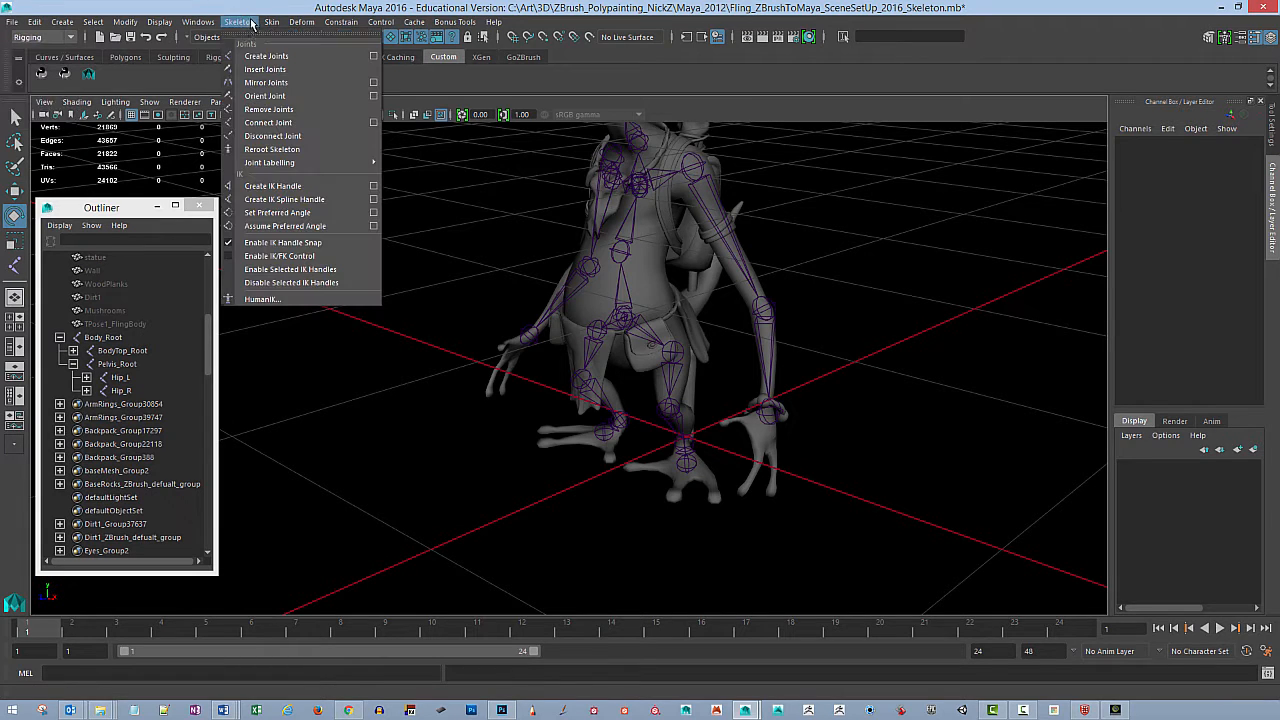
left_click(288, 57)
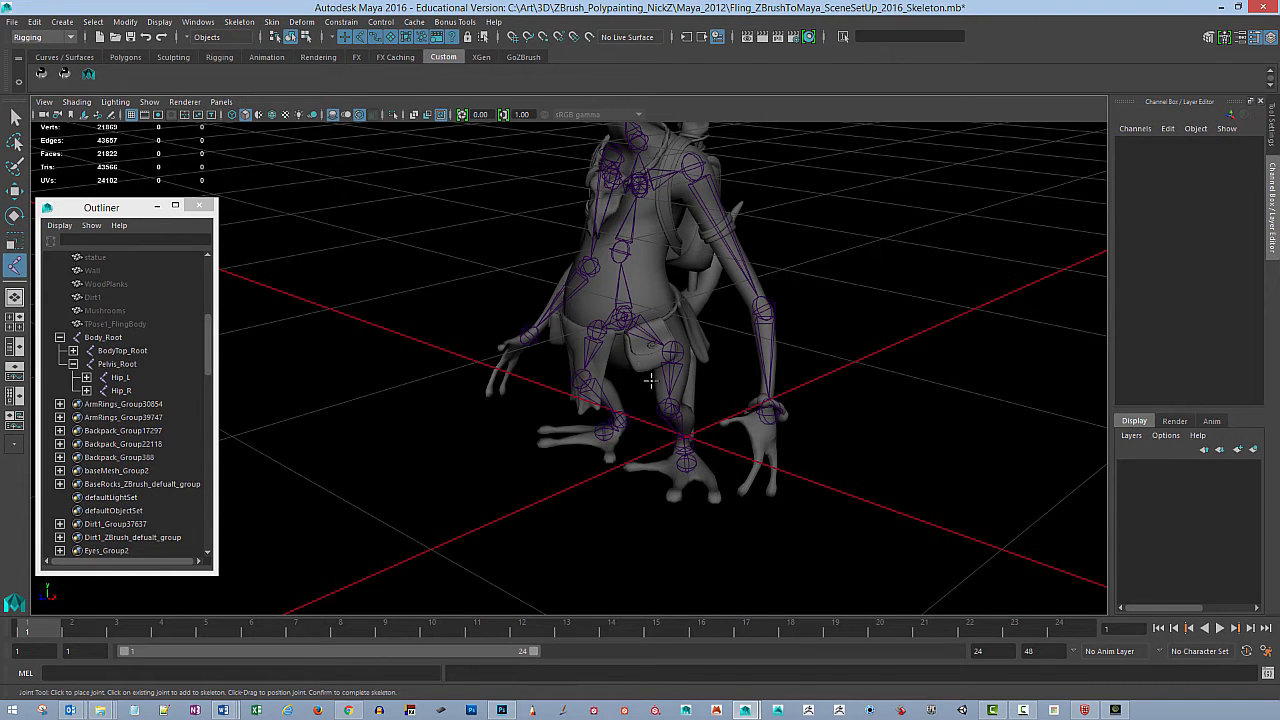
left_click_drag(943, 417, 644, 428, "alt")
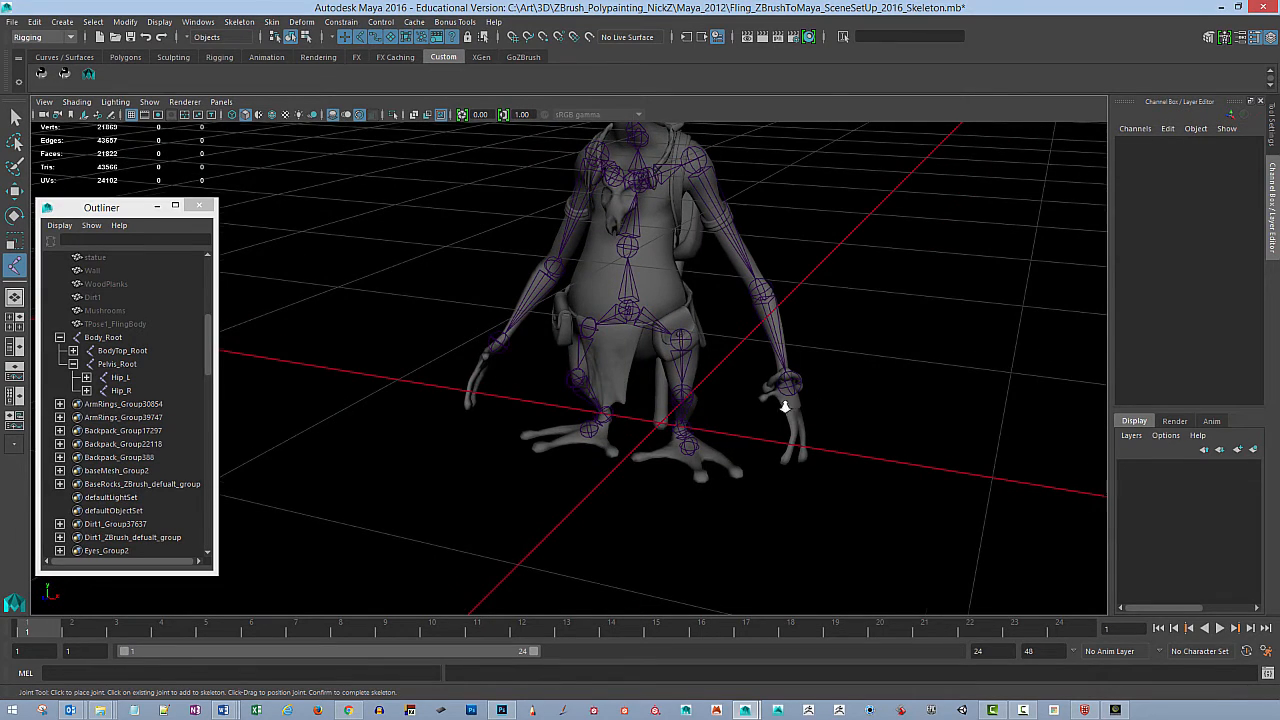
right_click_drag(785, 406, 714, 334, "alt")
left_click_drag(714, 334, 662, 388, "alt")
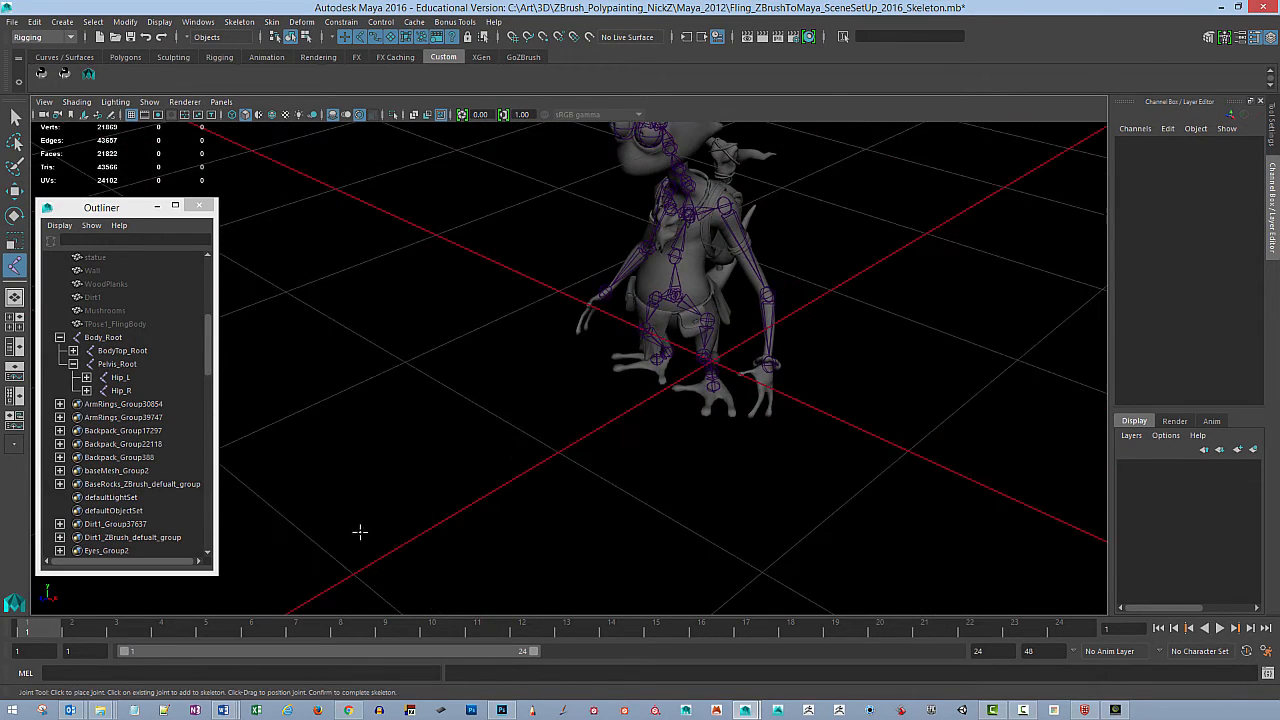
left_click_drag(718, 440, 730, 387, "alt")
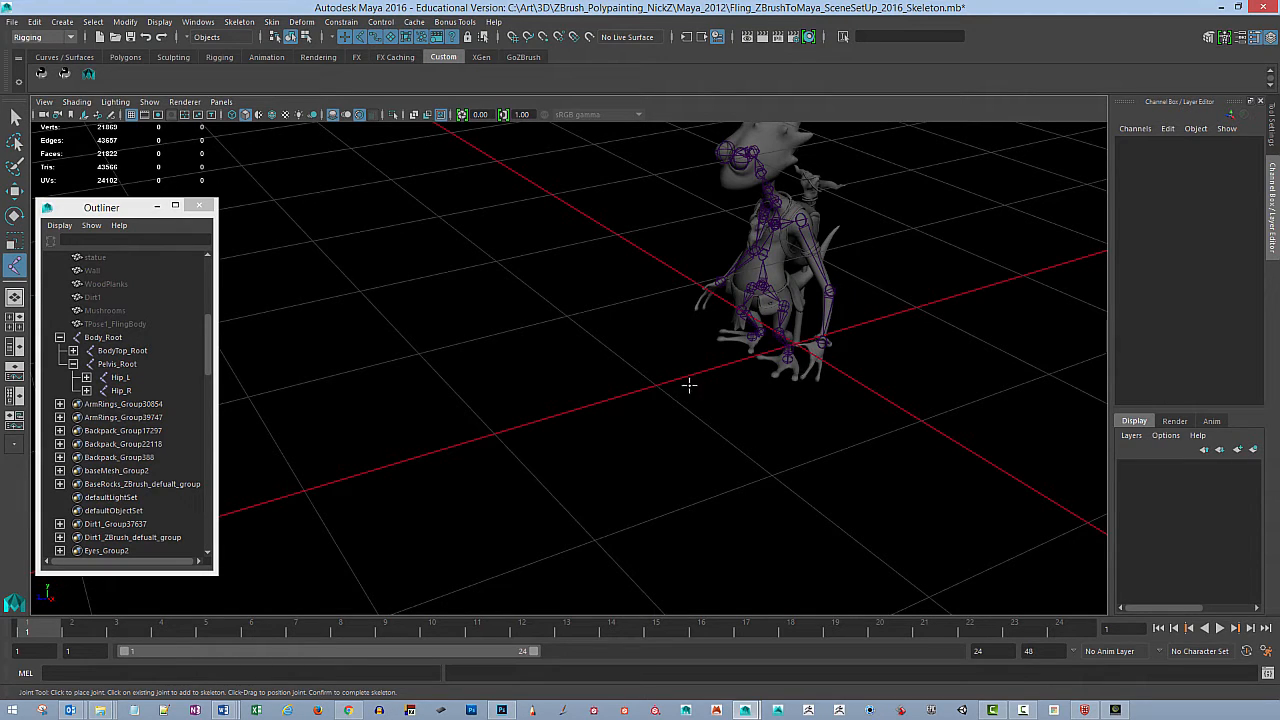
left_click(652, 385)
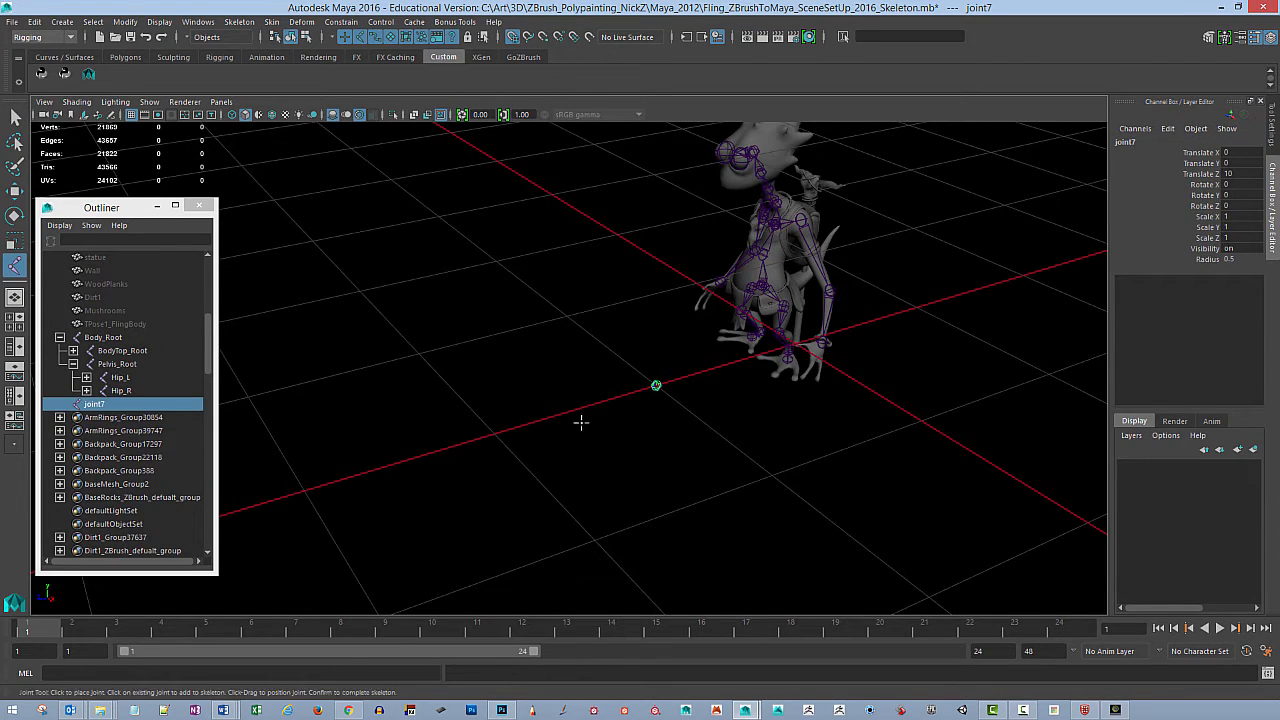
left_click(492, 431)
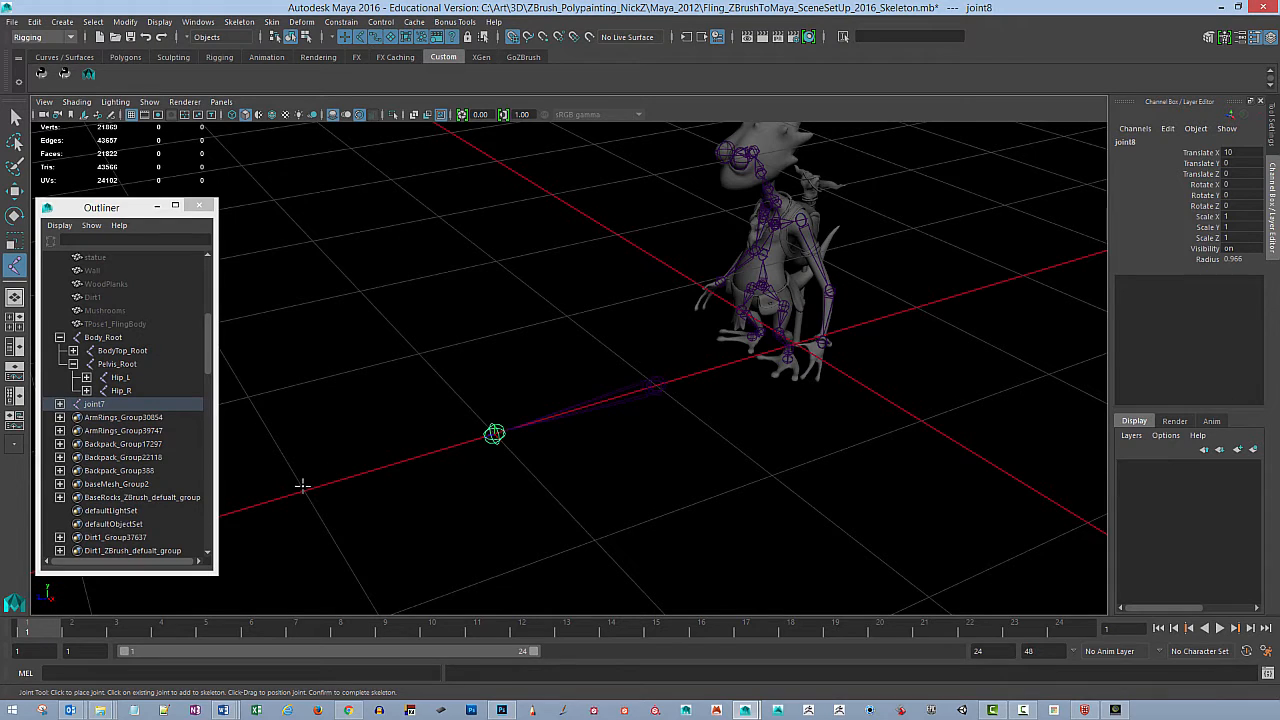
left_click(302, 487)
Step: Extend the new chain along the grid axis with three more joints snapped 10 units apart, and complete it
right_click_drag(719, 433, 625, 412, "alt")
middle_click_drag(625, 412, 960, 365, "alt")
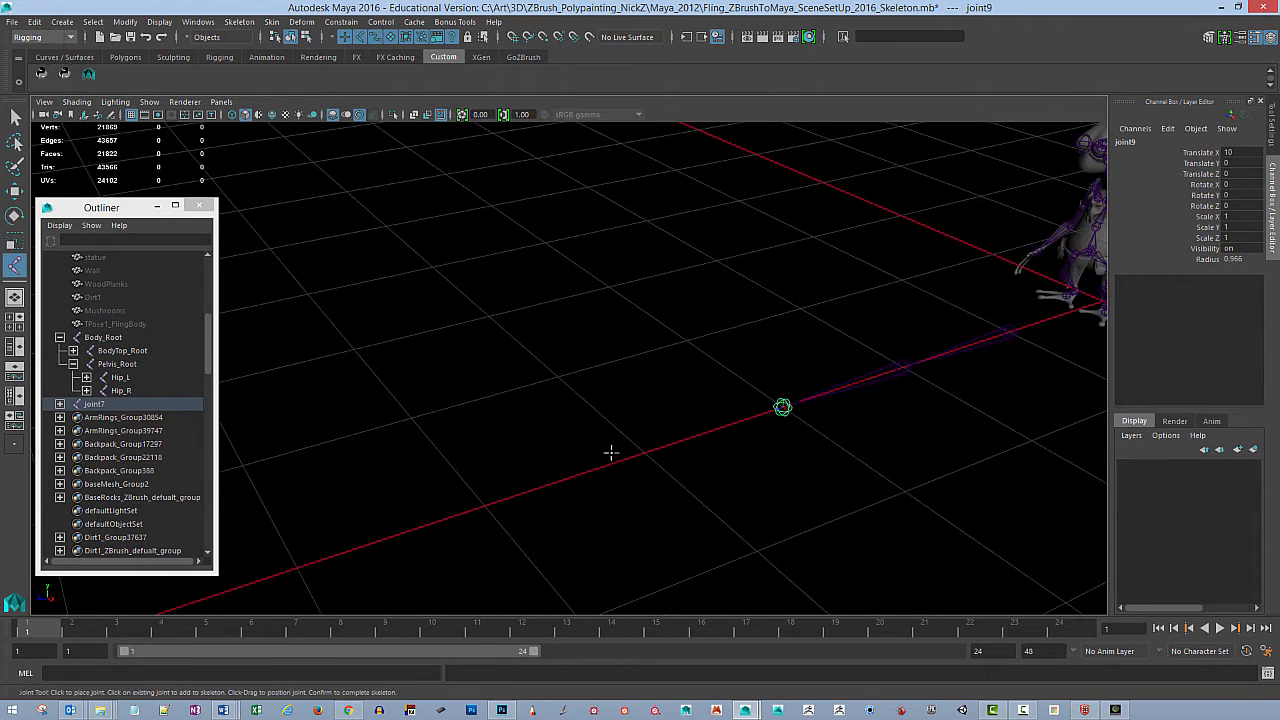
left_click(645, 454)
middle_click_drag(831, 440, 760, 418, "alt")
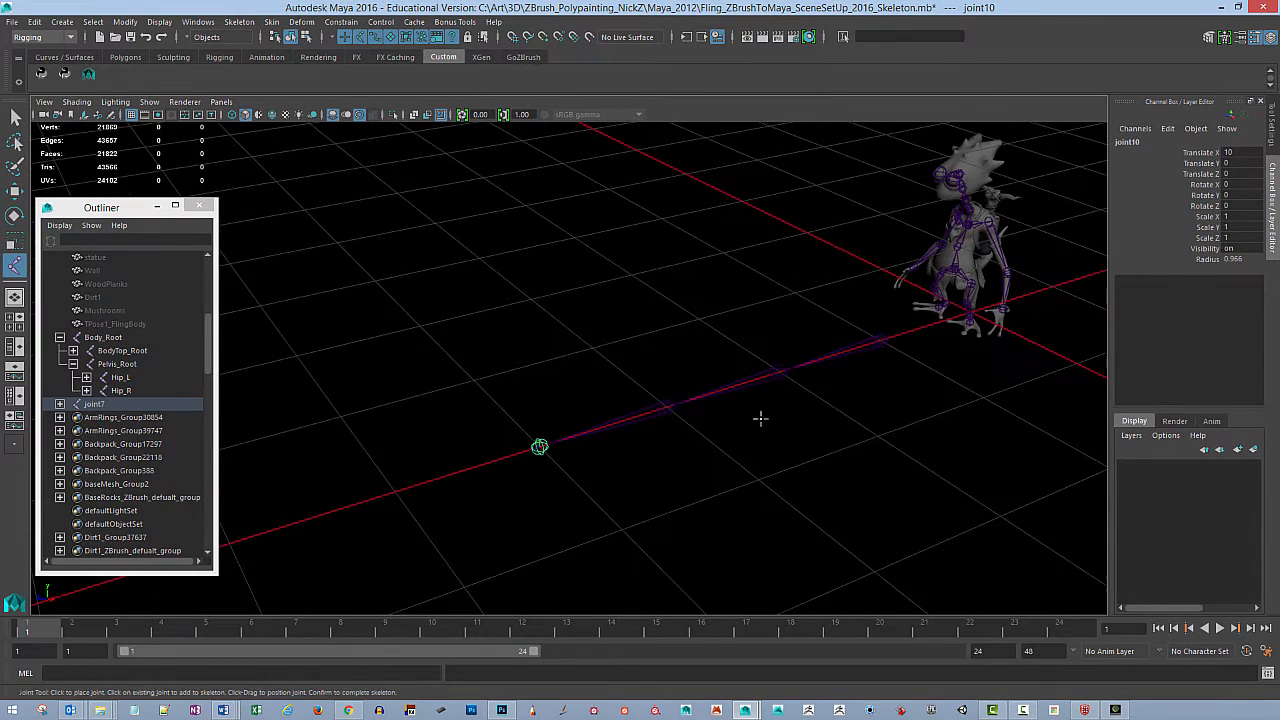
left_click(393, 492)
middle_click_drag(566, 464, 660, 420, "alt")
right_click_drag(660, 420, 611, 436, "alt")
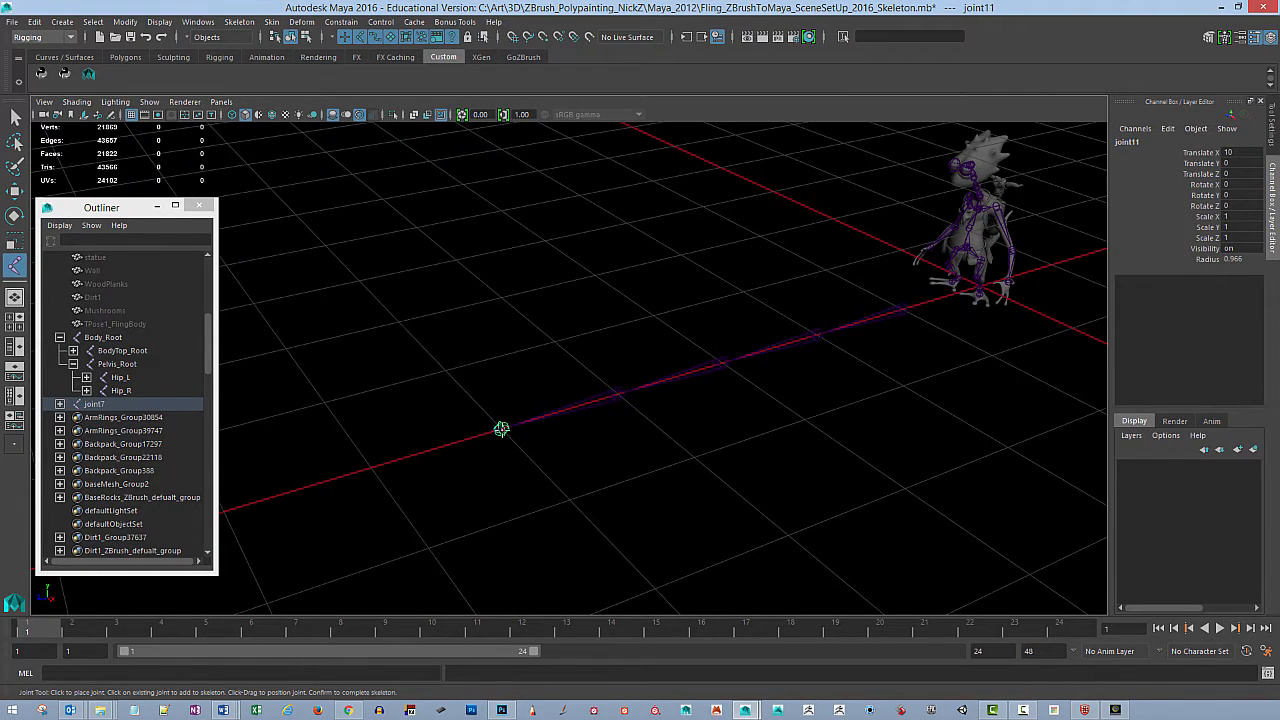
left_click(370, 469)
key("Return")
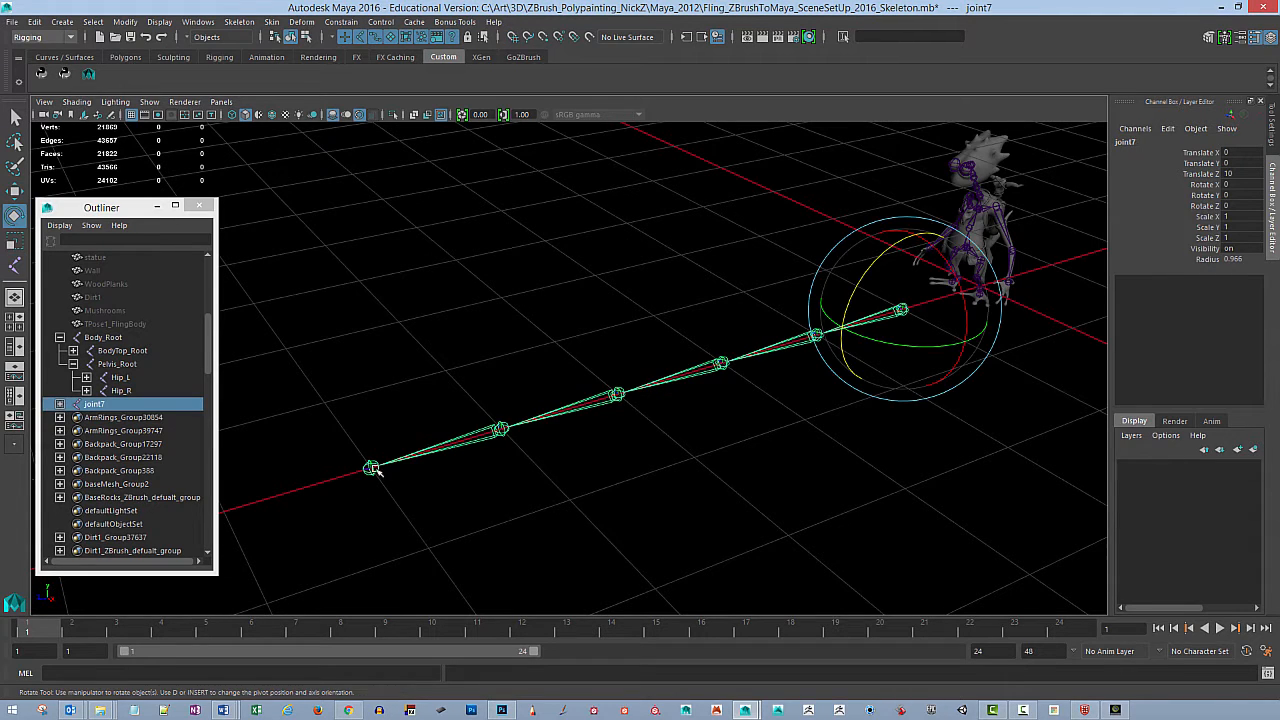
Step: Delete the end joint of the new chain and select joint11
key("q")
left_click(457, 308)
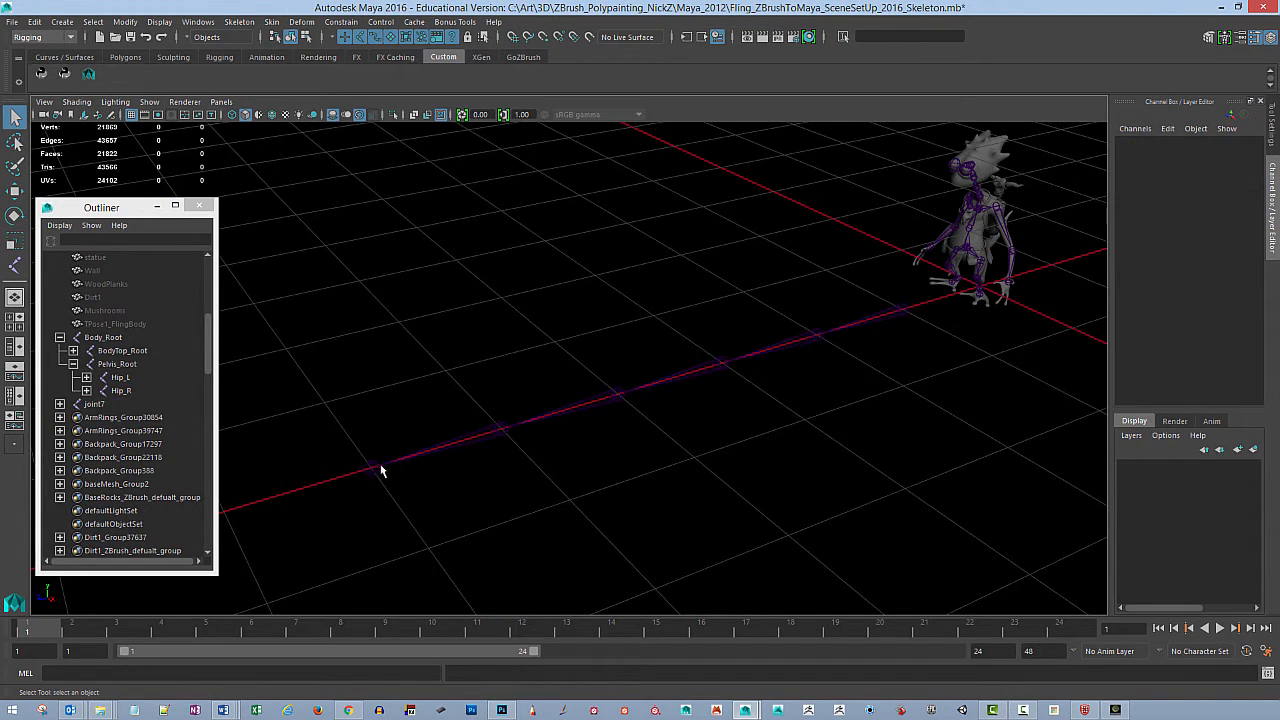
left_click(372, 472)
left_click(404, 455)
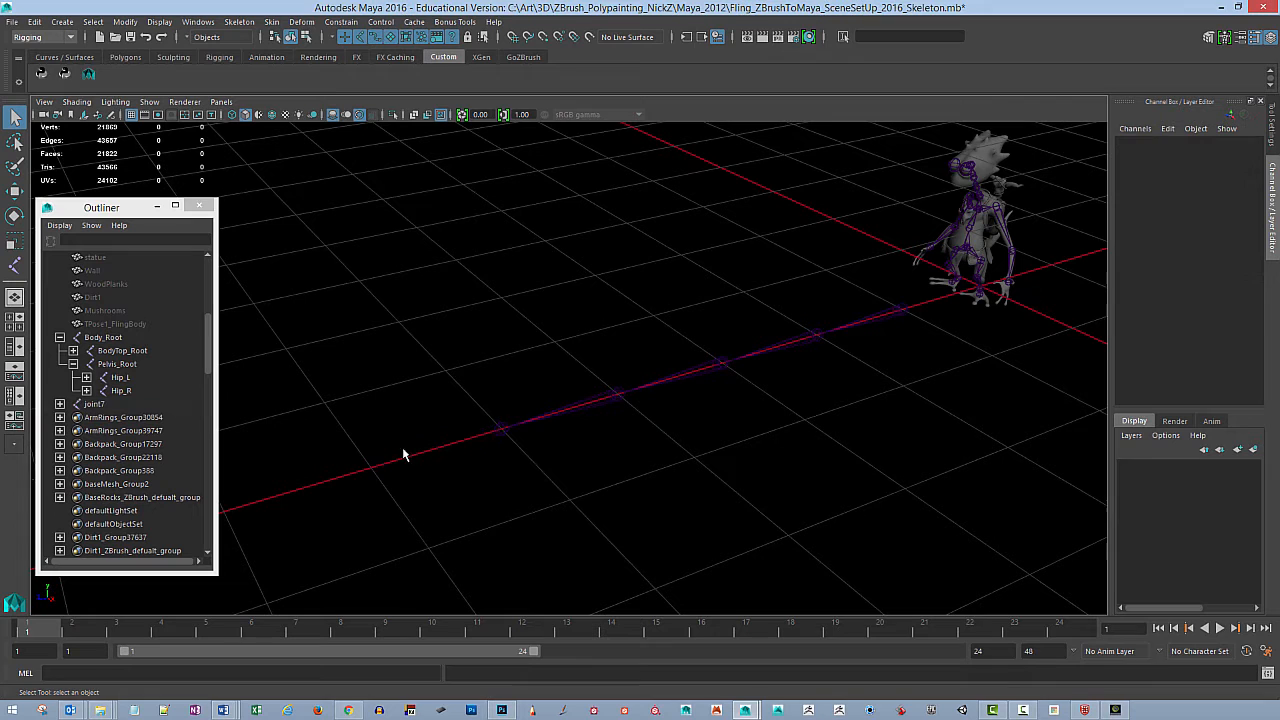
left_click(498, 430)
Step: Test-rotate joint7 about 33 degrees around Z to check that its child joints follow, and undo the rotation
left_click_drag(611, 428, 705, 321, "alt")
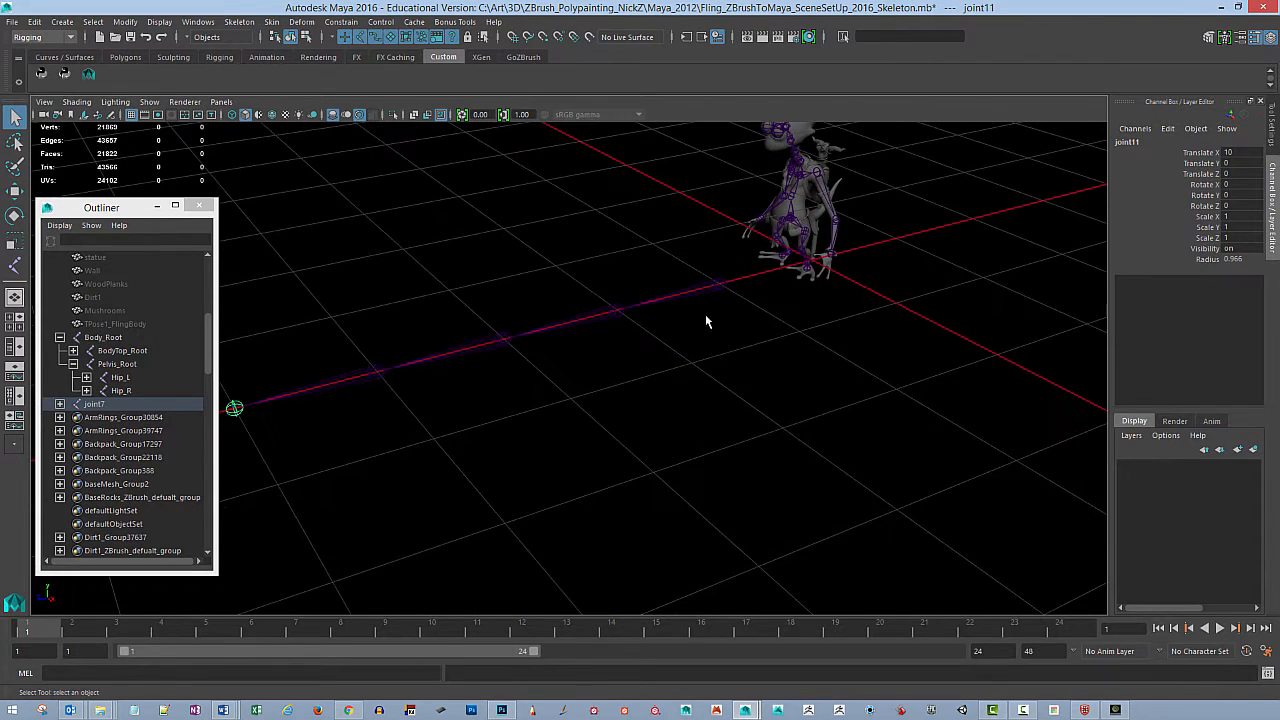
left_click(706, 292)
key("e")
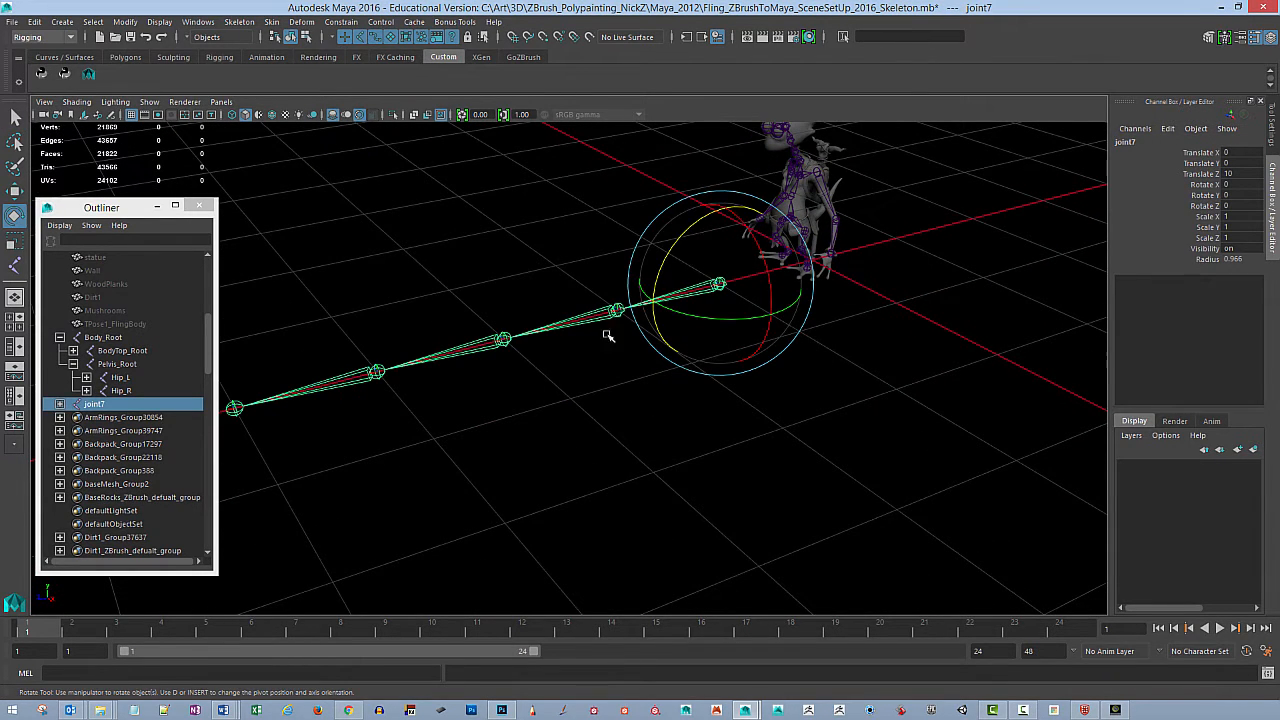
mouse_move(711, 359)
middle_mouse_down("alt")
mouse_move(755, 350)
mouse_move(669, 367)
mouse_move(700, 366)
middle_mouse_up("alt")
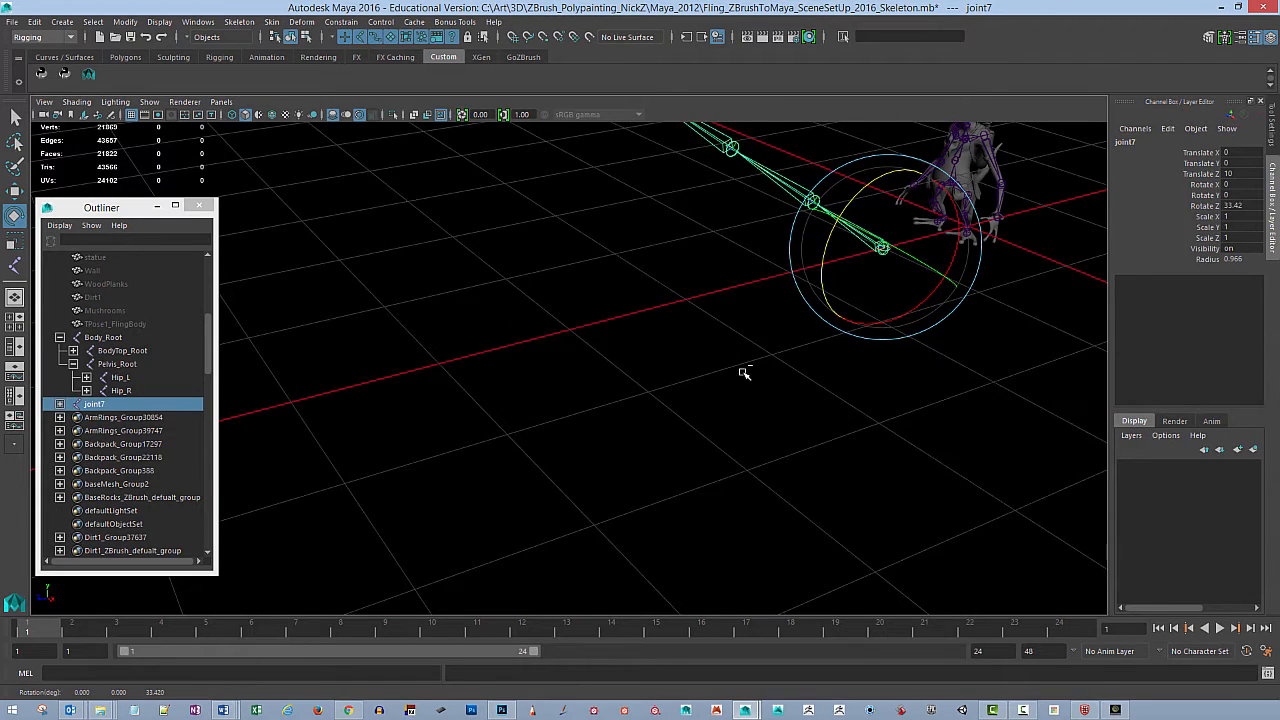
key("ctrl+z")
left_click_drag(716, 402, 628, 392, "alt")
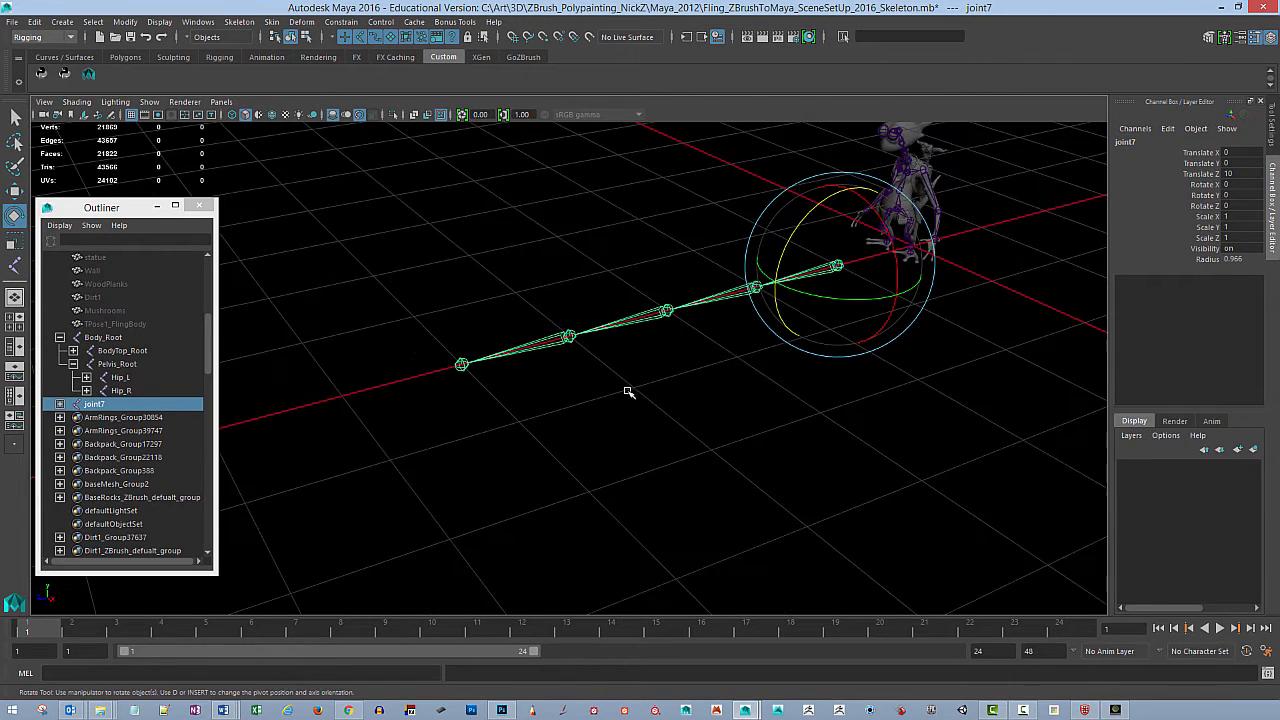
Step: Expand the joint7 hierarchy in the Outliner down to joint11 to examine the parent-child order
left_click(61, 405)
left_click(74, 420)
left_click(74, 418)
left_click(88, 431)
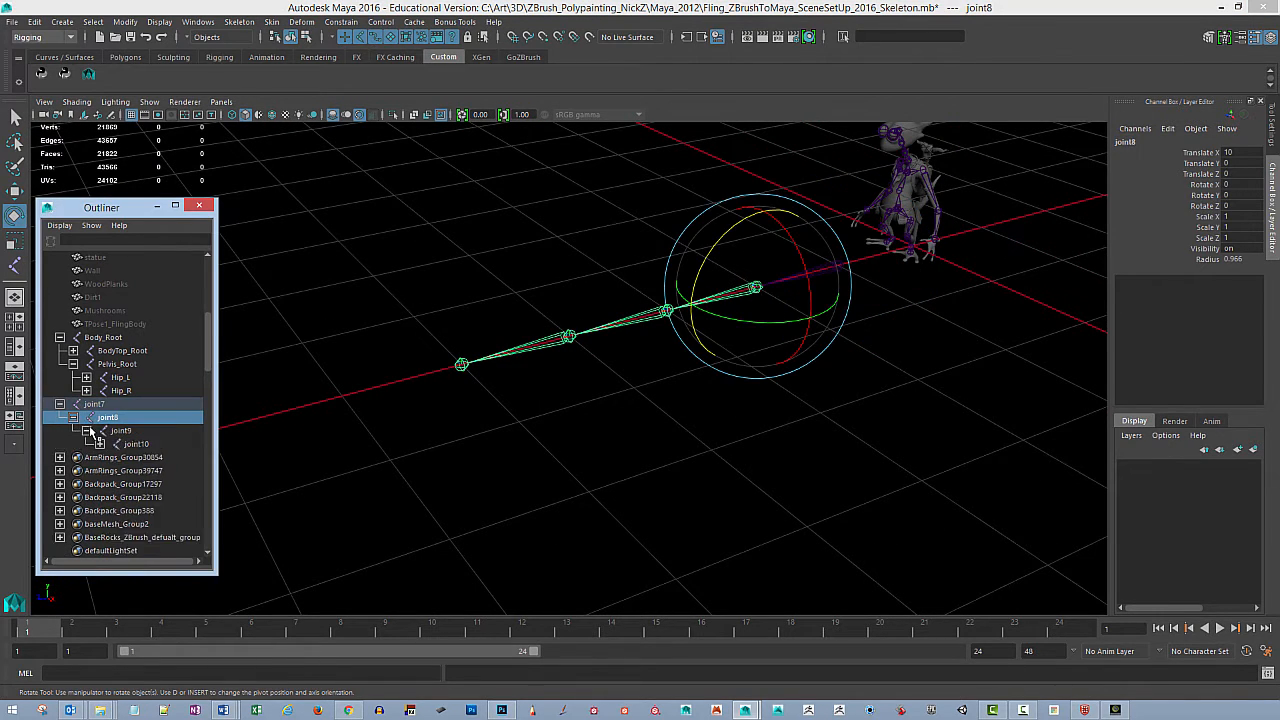
left_click(88, 431)
left_click(88, 431)
left_click(100, 443)
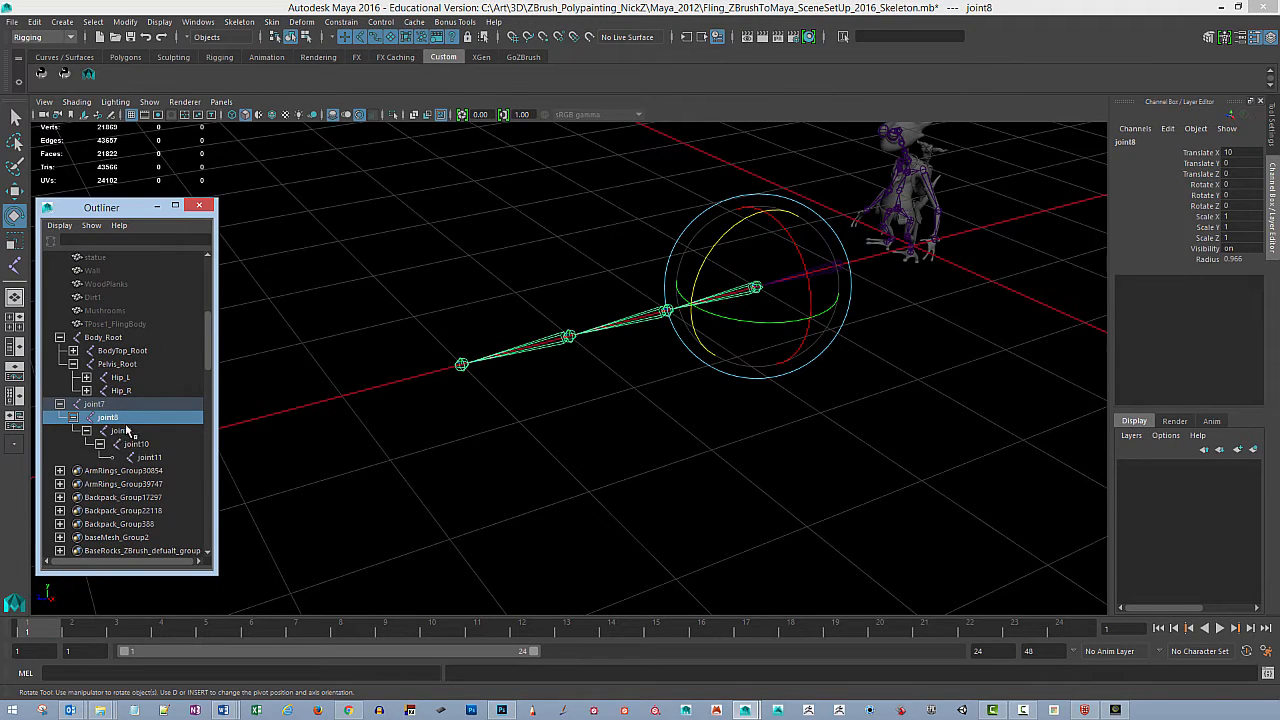
Step: Select every joint from joint7 through joint11, and reduce the selection to the root joint7
left_click(113, 409)
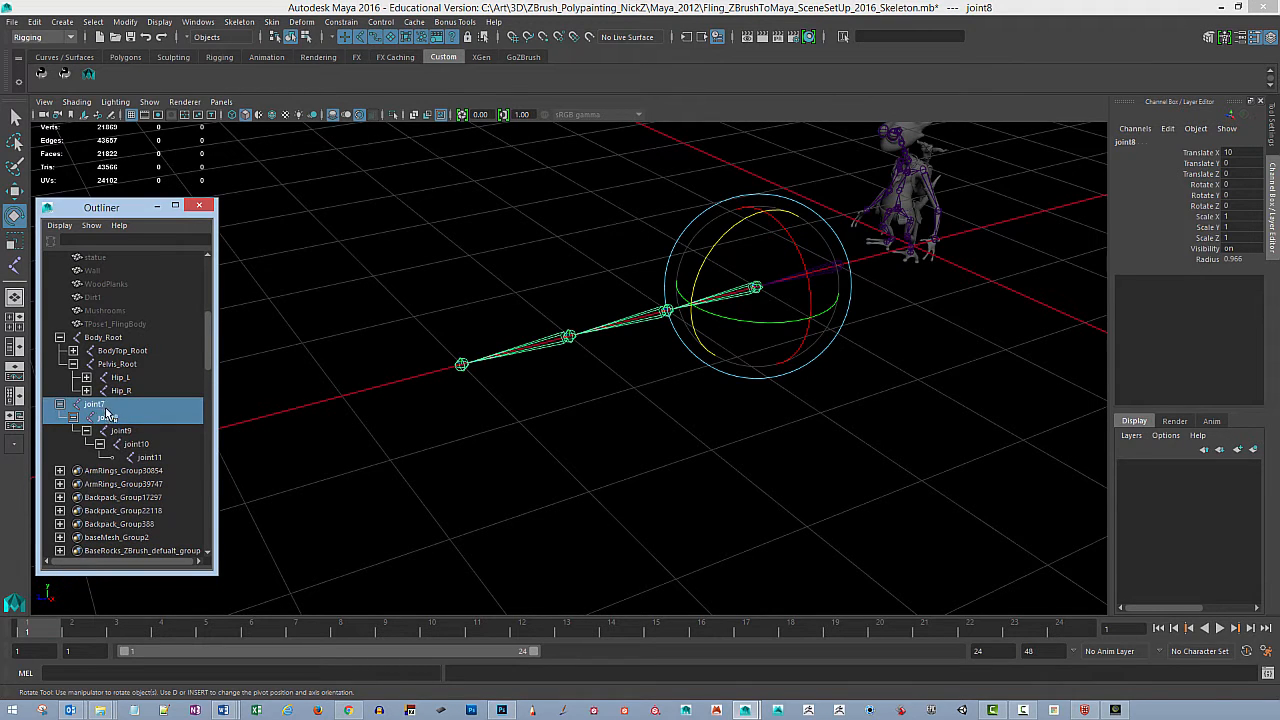
left_click(150, 457, "shift")
left_click_drag(420, 312, 462, 362)
left_click_drag(640, 348, 774, 303, "alt")
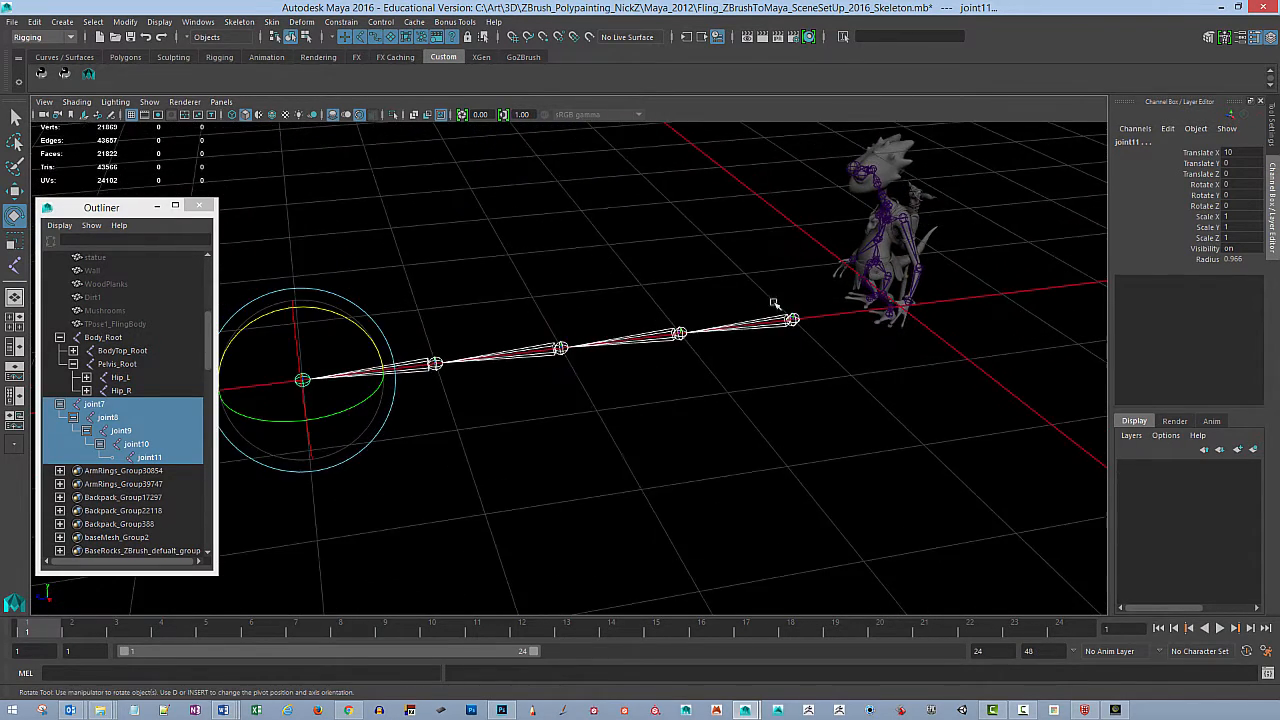
left_click(745, 325)
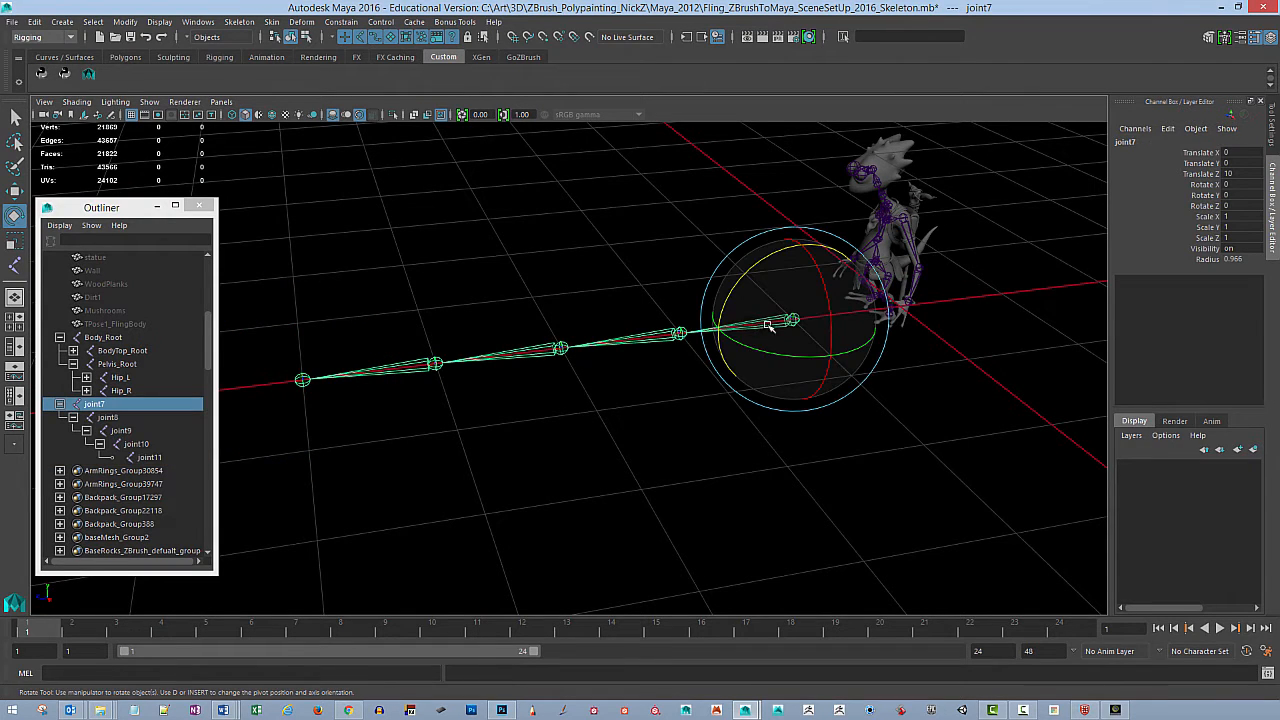
Step: Show the detailed attributes of joint7 and compare its Joint Orient values with those of its child joint8
key("ctrl+a")
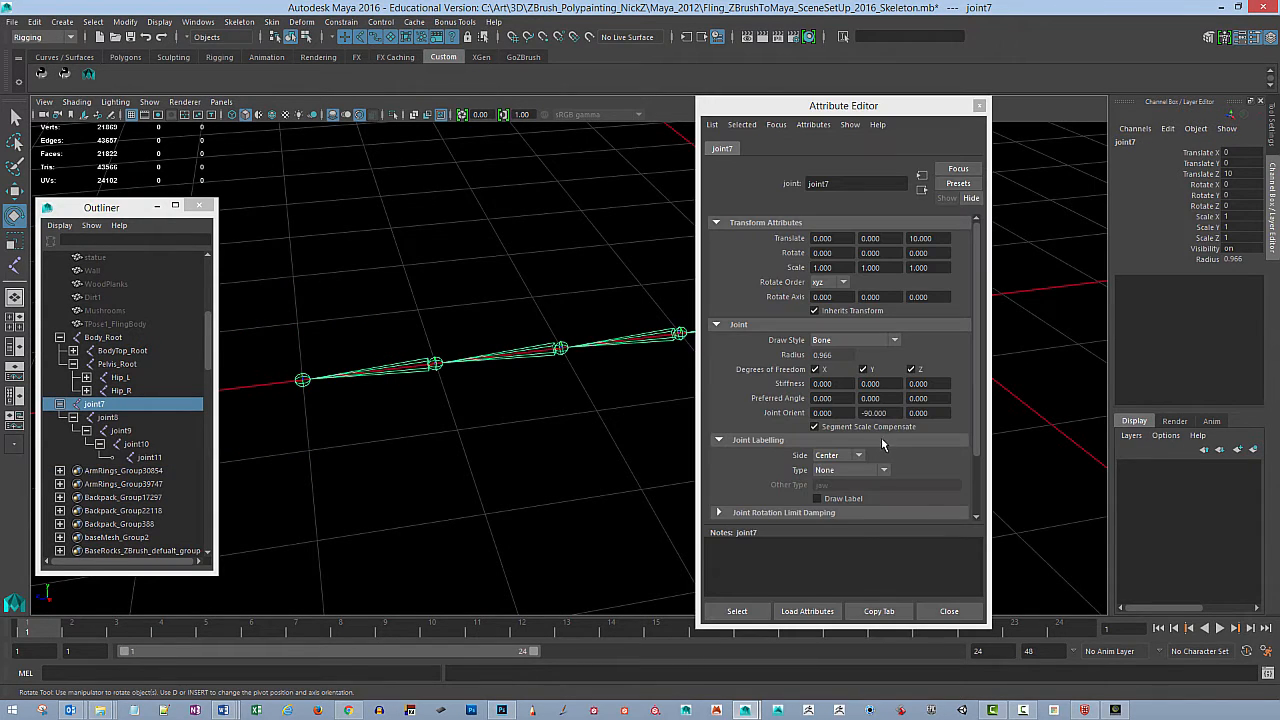
left_click_drag(887, 107, 1116, 113)
middle_click_drag(834, 325, 690, 331, "alt")
mouse_move(690, 331)
left_mouse_down("alt")
mouse_move(731, 334)
mouse_move(706, 320)
left_mouse_up("alt")
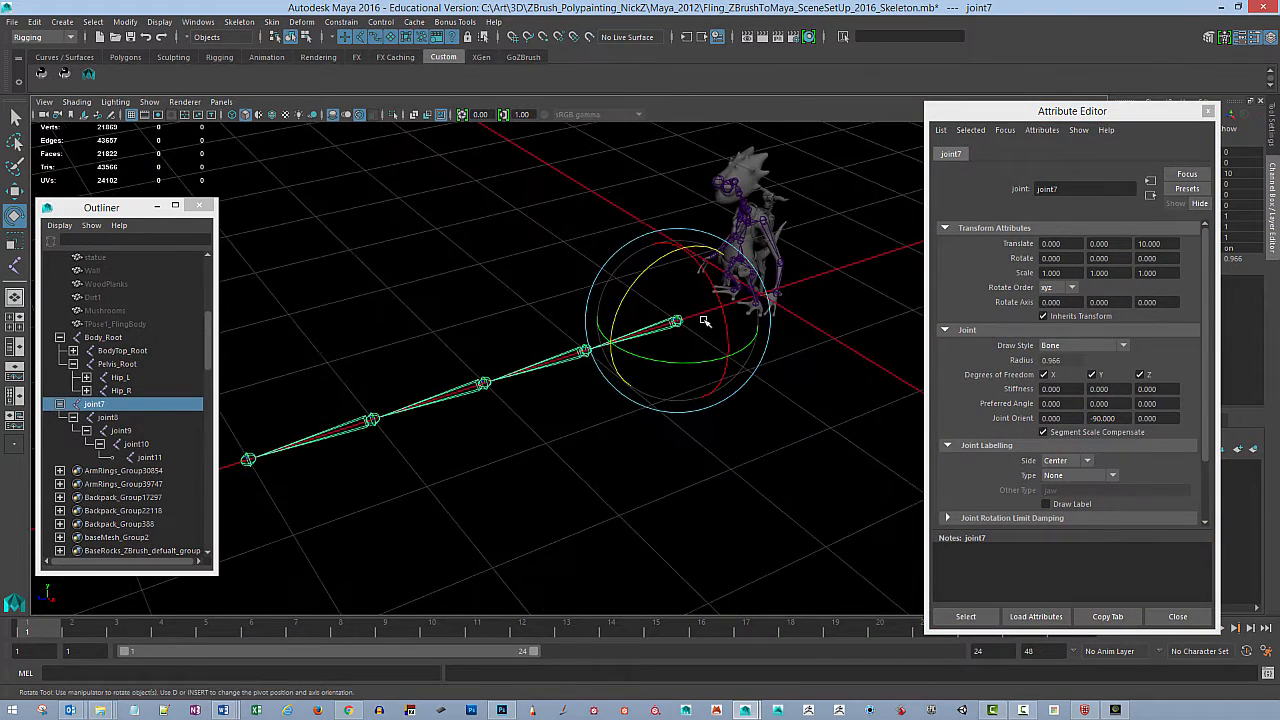
middle_click_drag(706, 320, 730, 314, "alt")
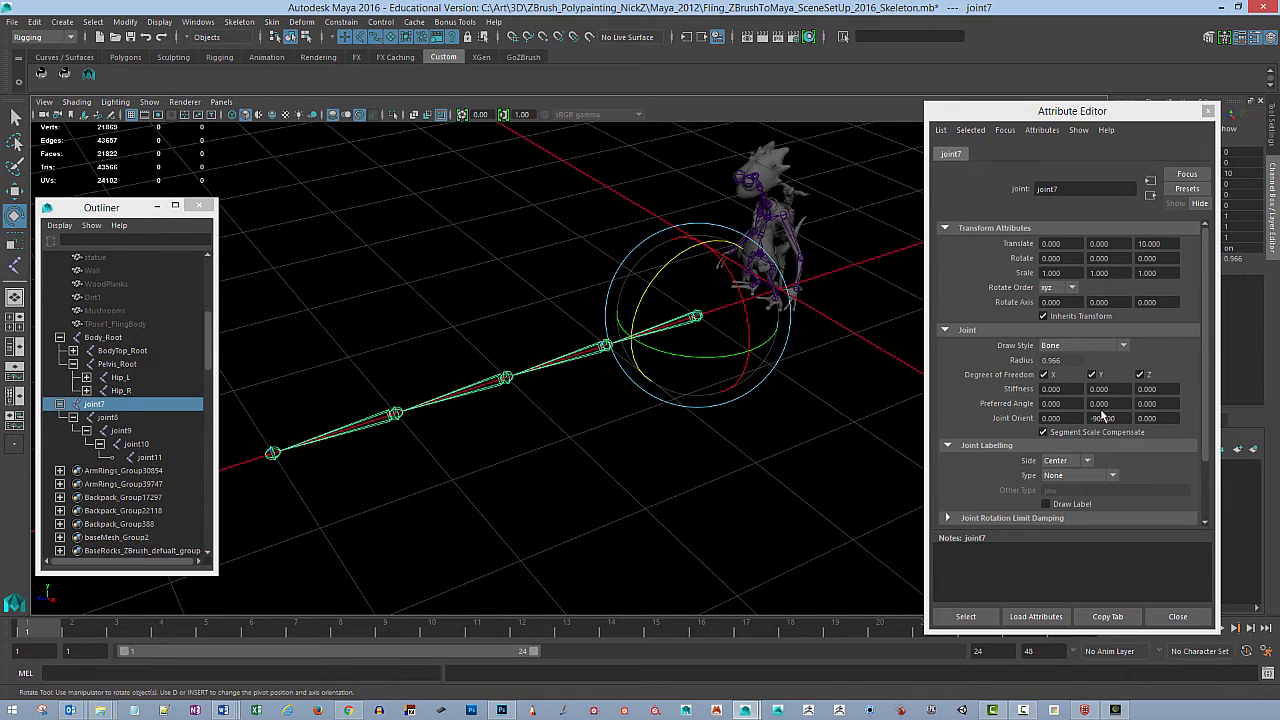
left_click_drag(1040, 111, 962, 263)
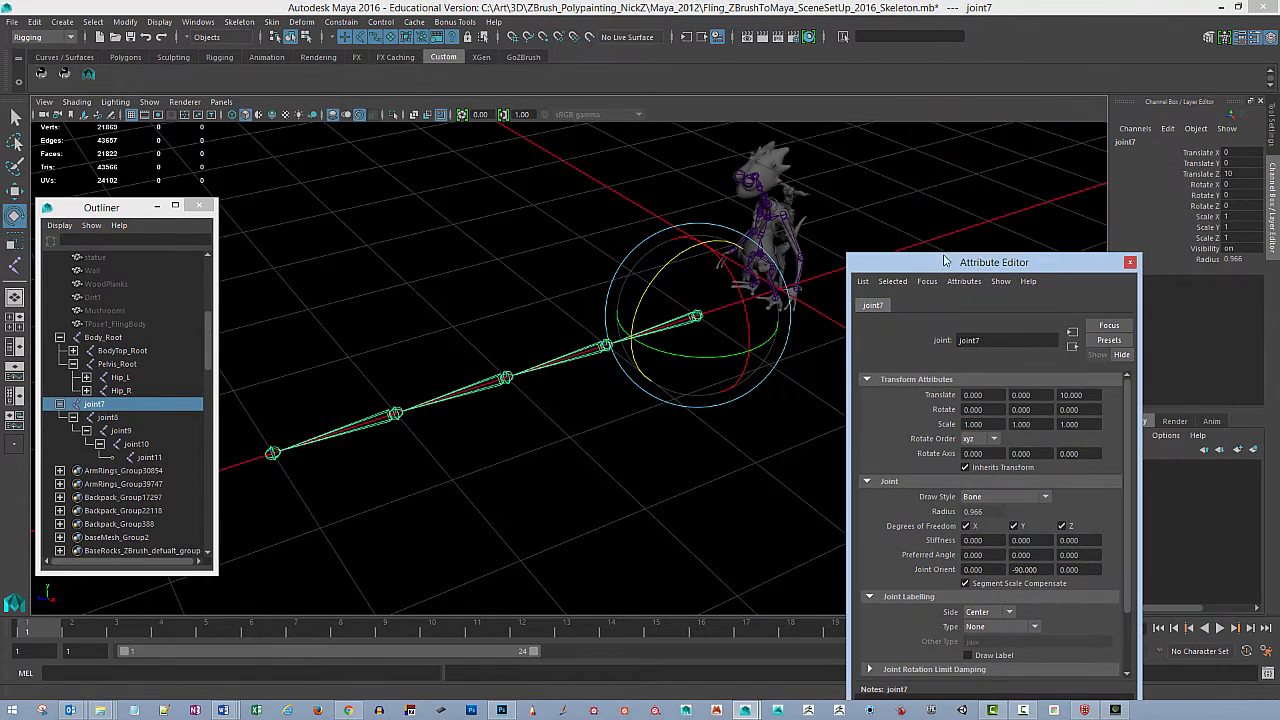
left_click(597, 352)
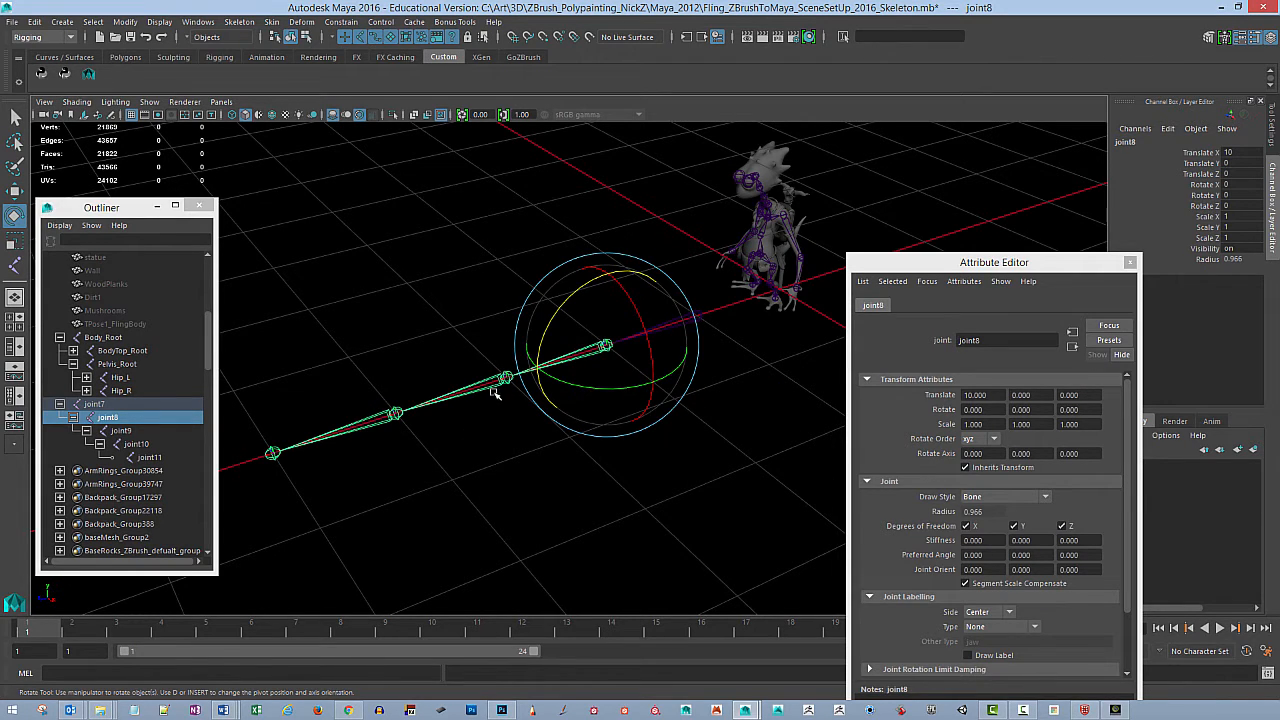
left_click(766, 366)
left_click(696, 319)
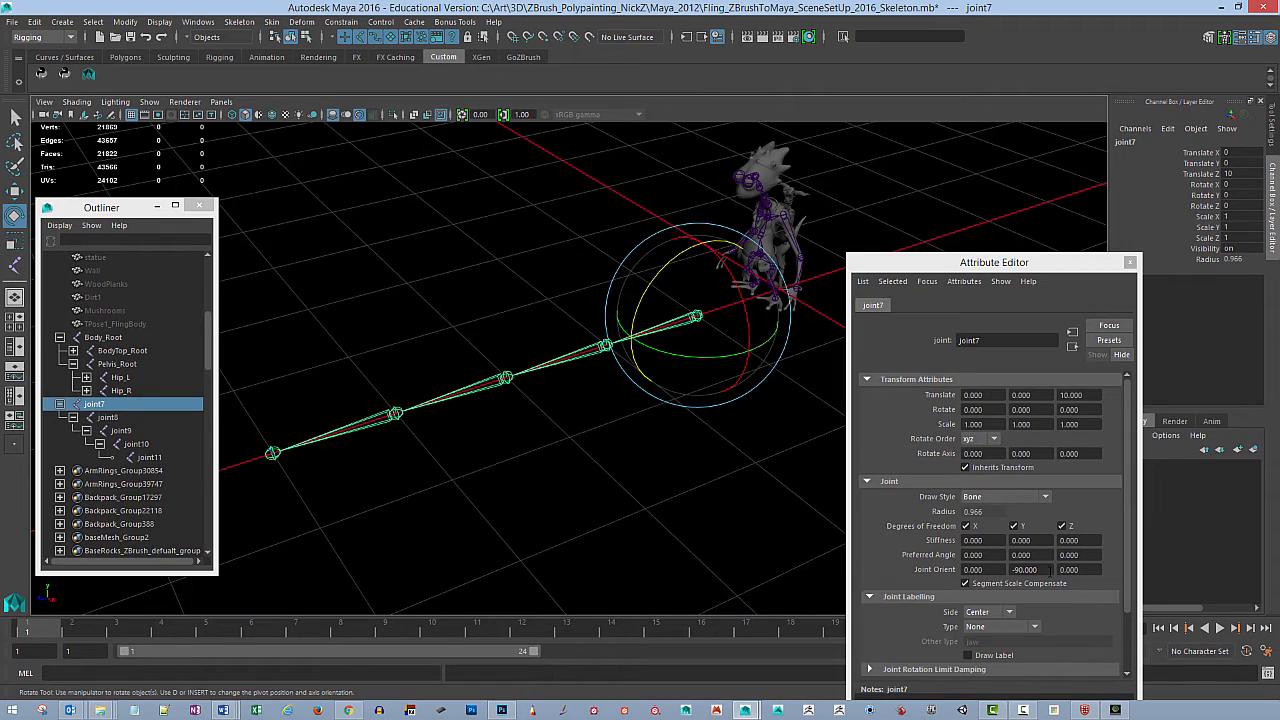
Step: Set the Y value of joint7's Joint Orient to 0
left_click_drag(1050, 571, 984, 557)
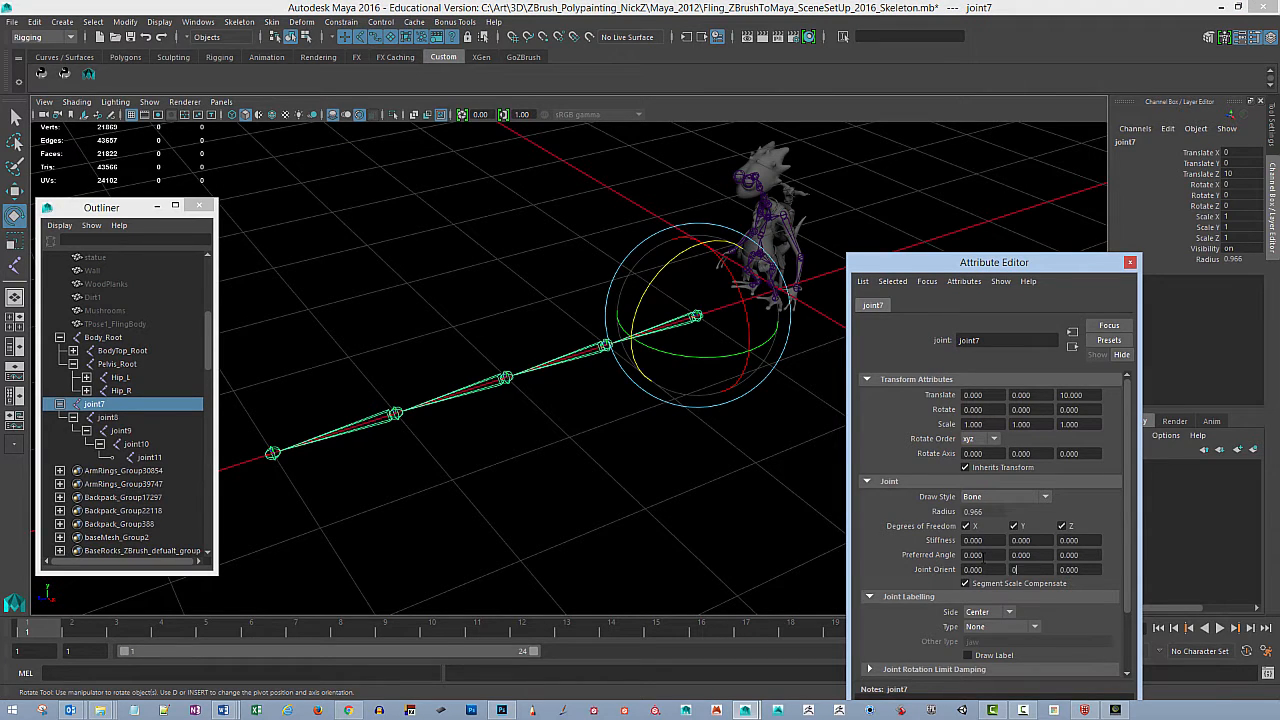
type("0")
key("Return")
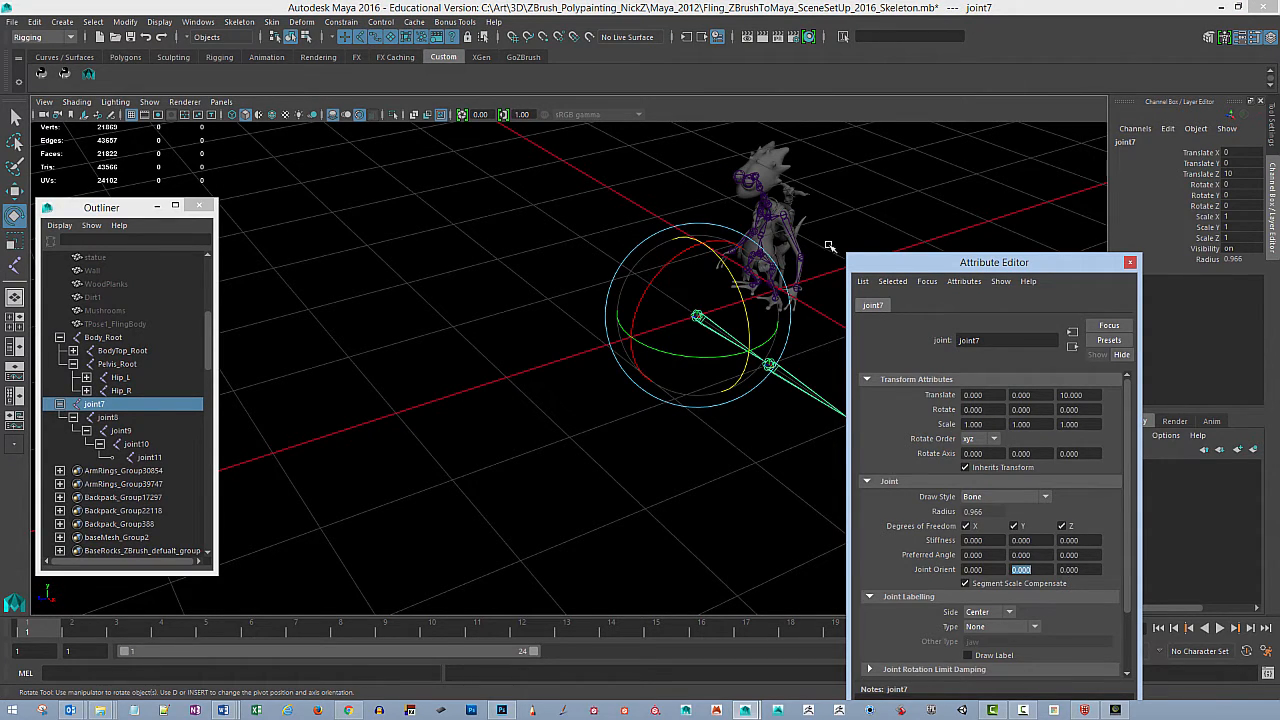
Step: Test-rotate the realigned joint7 chain about -43 degrees around Z, and undo the rotation
left_click_drag(695, 228, 698, 279, "alt")
middle_click_drag(793, 250, 694, 229, "alt")
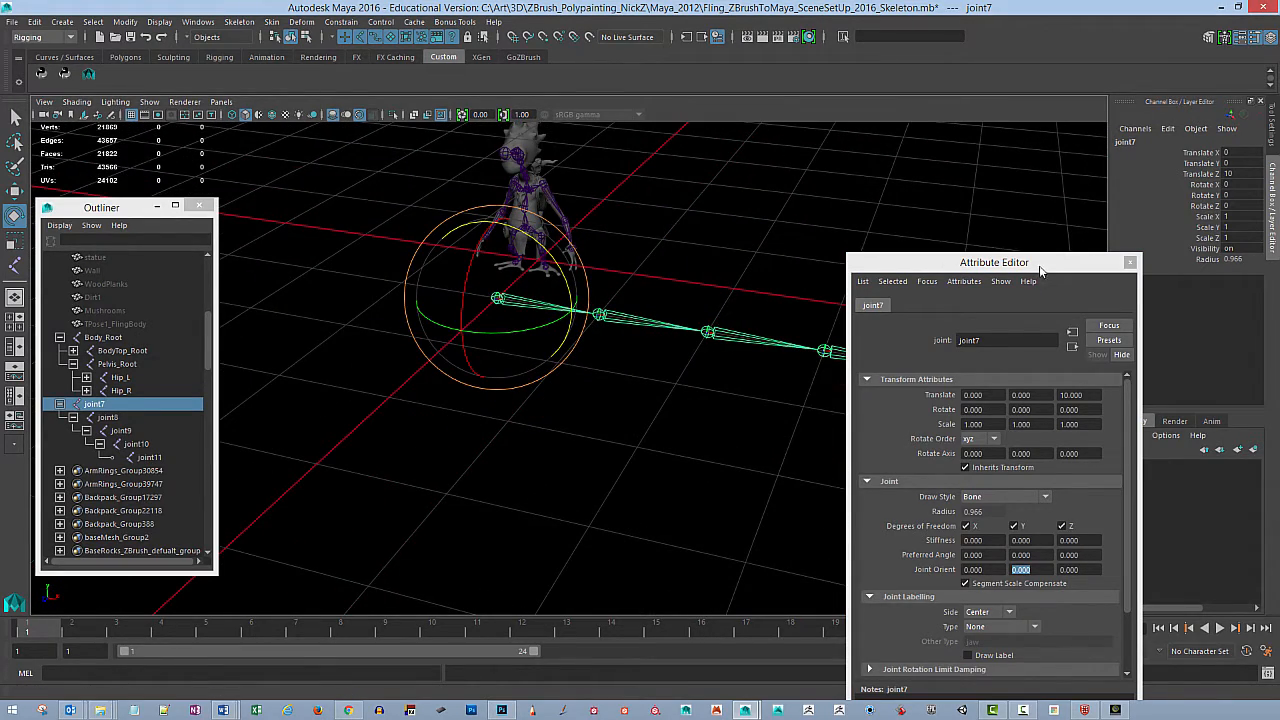
middle_click_drag(966, 222, 931, 214, "alt")
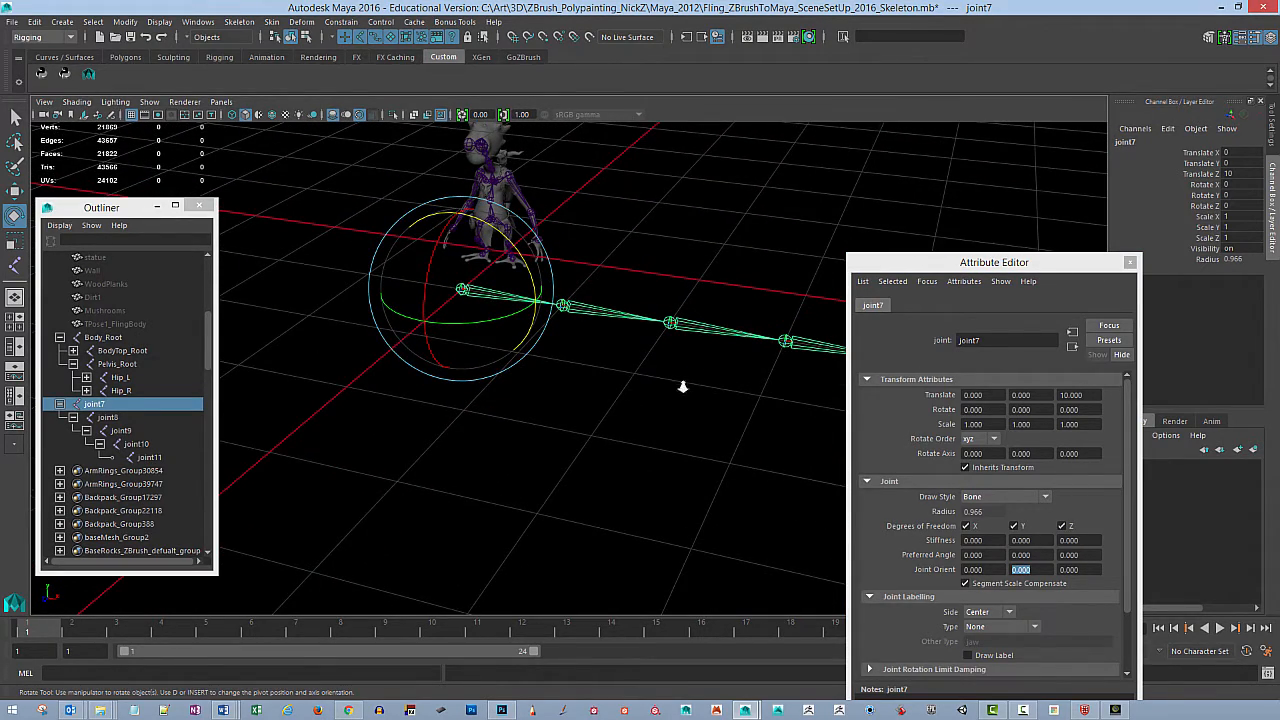
mouse_move(683, 387)
left_mouse_down("alt")
mouse_move(563, 306)
mouse_move(574, 322)
left_mouse_up("alt")
left_click(520, 368)
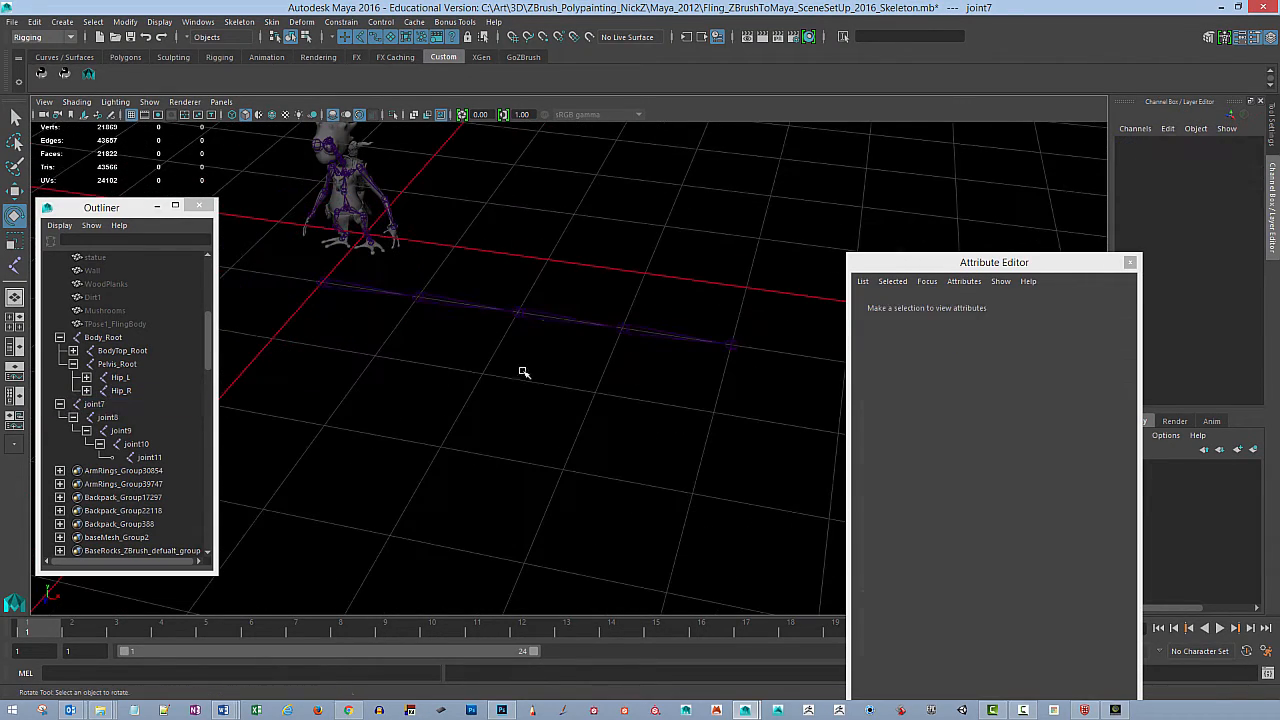
left_click(348, 290)
middle_click_drag(447, 314, 560, 341, "alt")
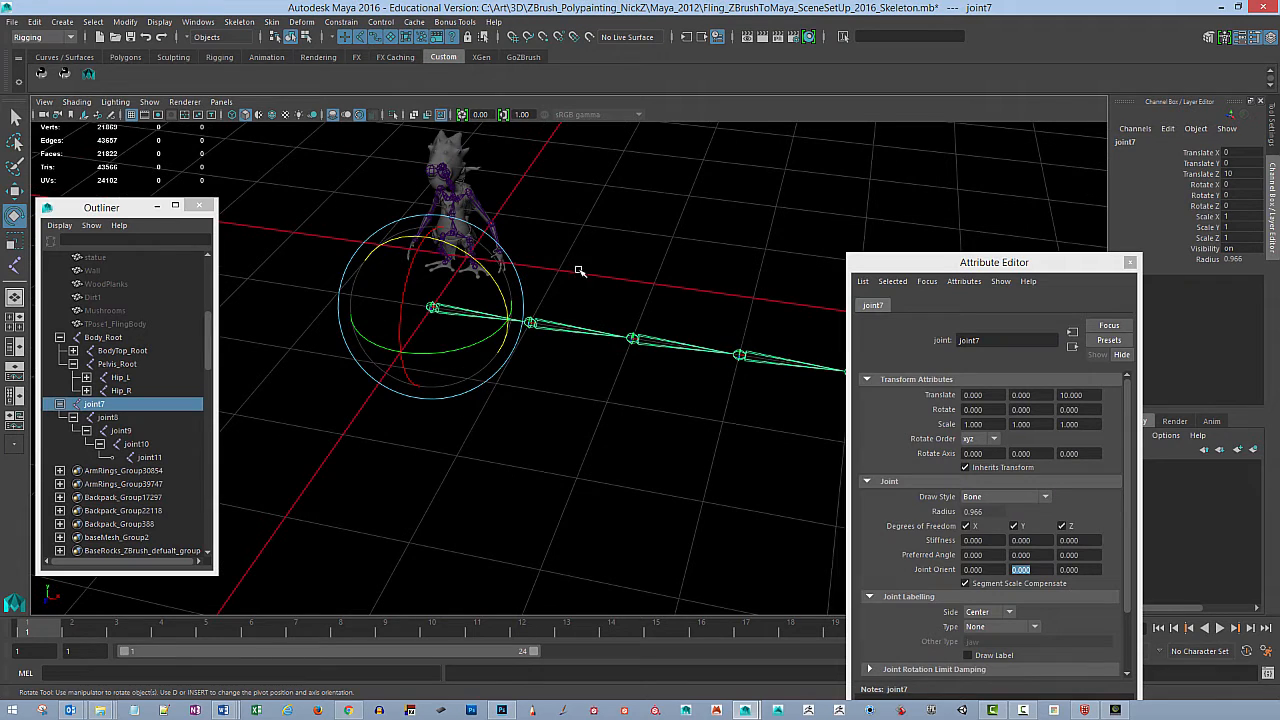
left_click_drag(500, 271, 487, 298)
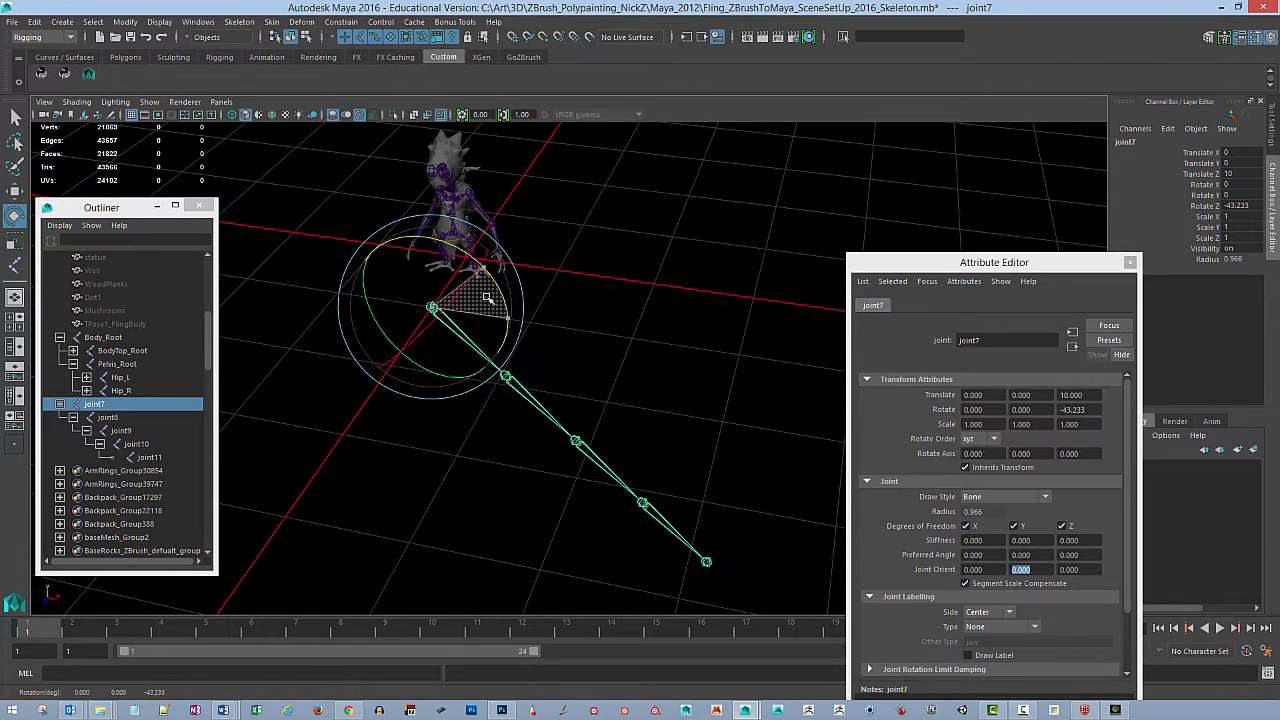
key("ctrl+z")
key("ctrl+z")
key("ctrl+z")
key("ctrl+z")
key("ctrl+z")
key("ctrl+z")
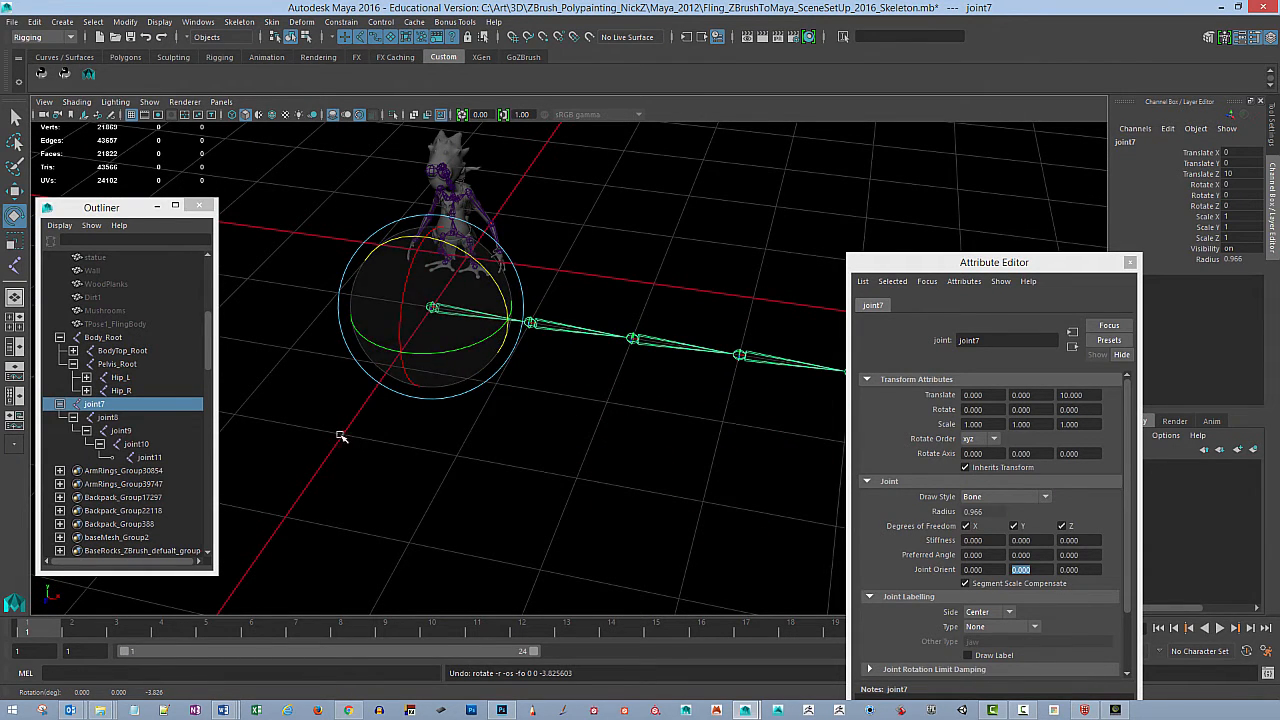
Step: Select joint8 and joint7 in turn to examine how their rotation axes line up with the chain
middle_click_drag(574, 360, 594, 340, "alt")
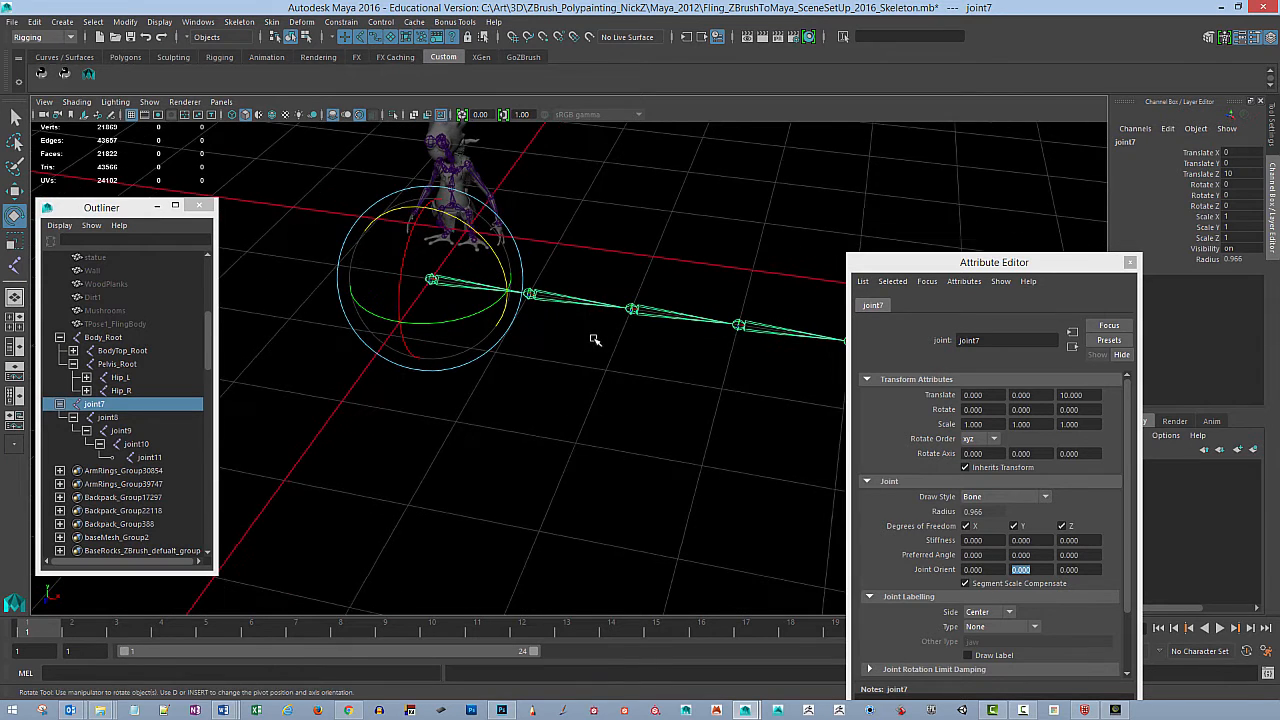
left_click_drag(594, 340, 532, 364, "alt")
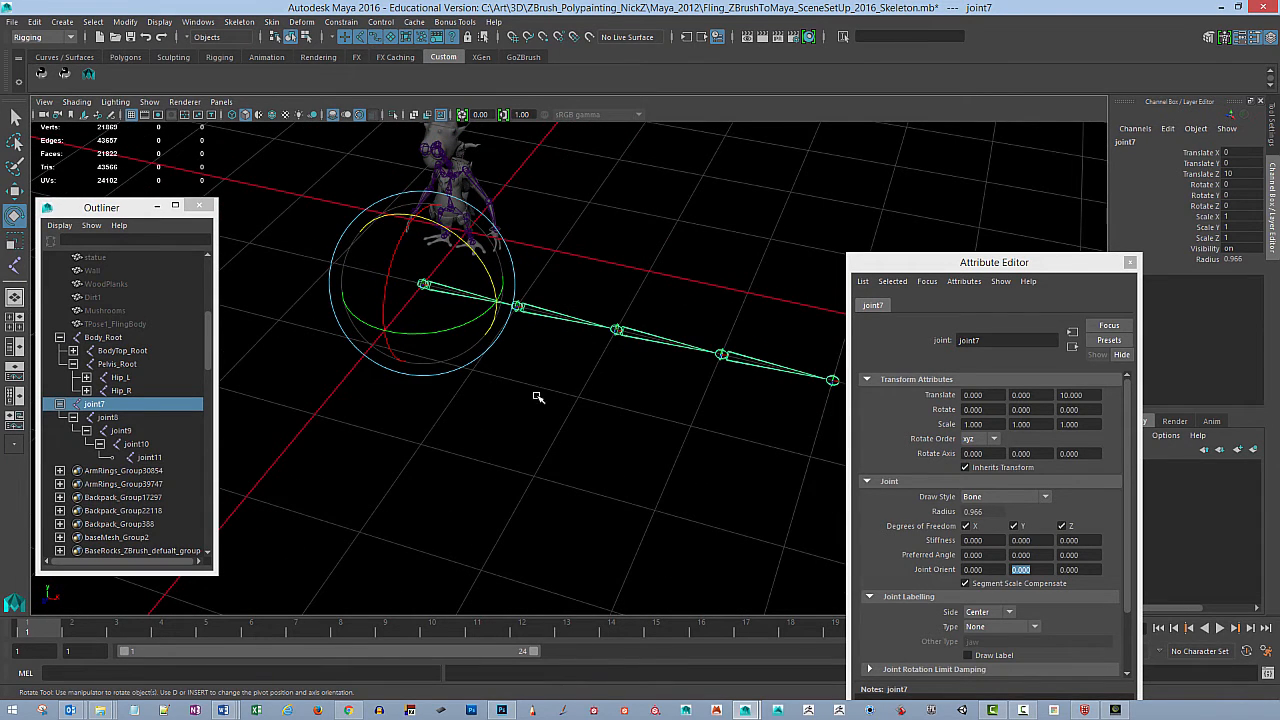
left_click(543, 303)
left_click(545, 310)
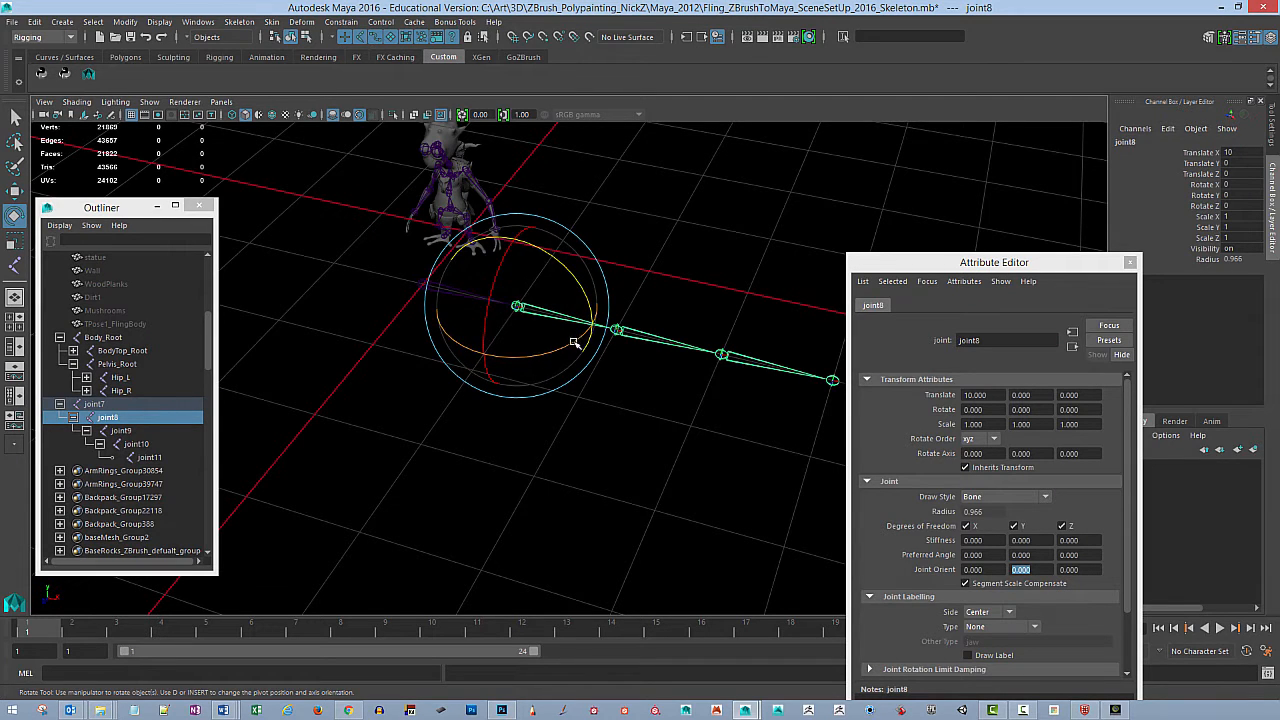
left_click(553, 436)
left_click(474, 297)
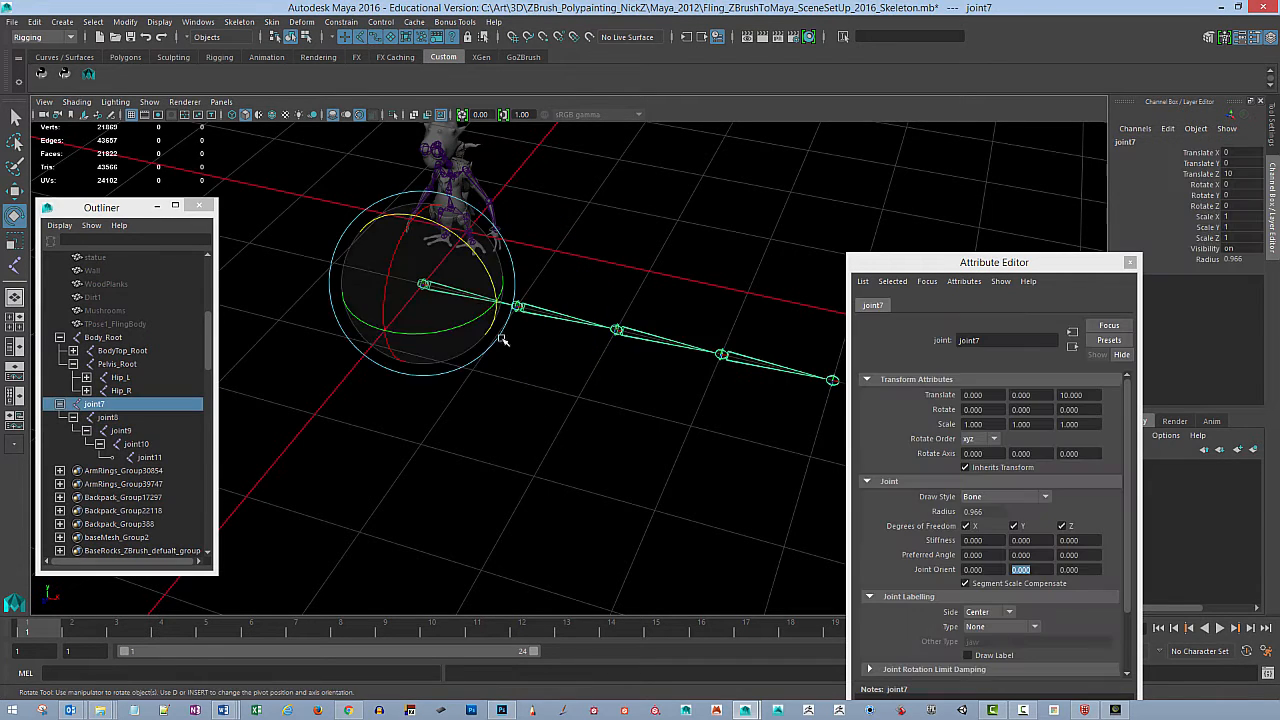
left_click_drag(500, 337, 600, 343, "alt")
scroll(600, 343, "up", 5)
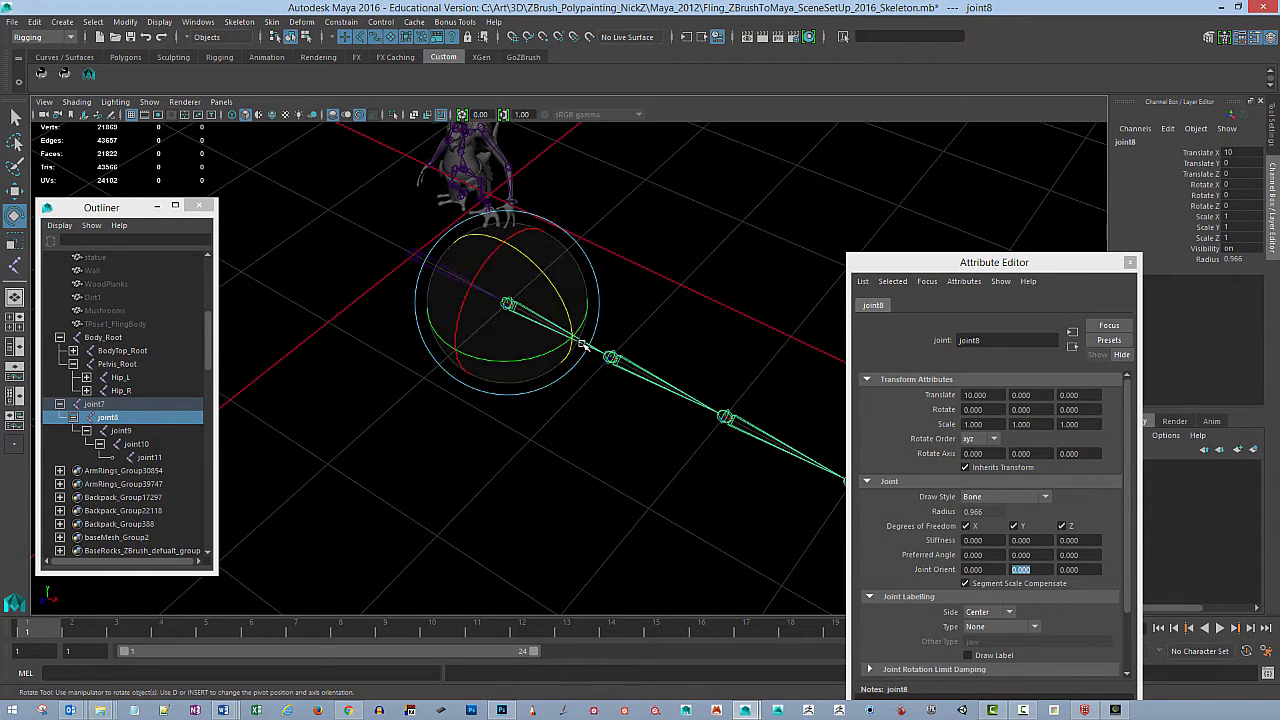
Step: Shorten the chain by moving joint8 through joint11 toward their parents along X, leaving joint11 about 3.66 units from joint10
key("Down")
key("w")
left_click_drag(560, 330, 497, 318)
left_click(579, 338)
left_click_drag(604, 354, 541, 333)
key("Down")
left_click_drag(638, 375, 569, 341)
key("Down")
left_click_drag(669, 394, 597, 369)
left_click_drag(477, 366, 451, 291, "alt")
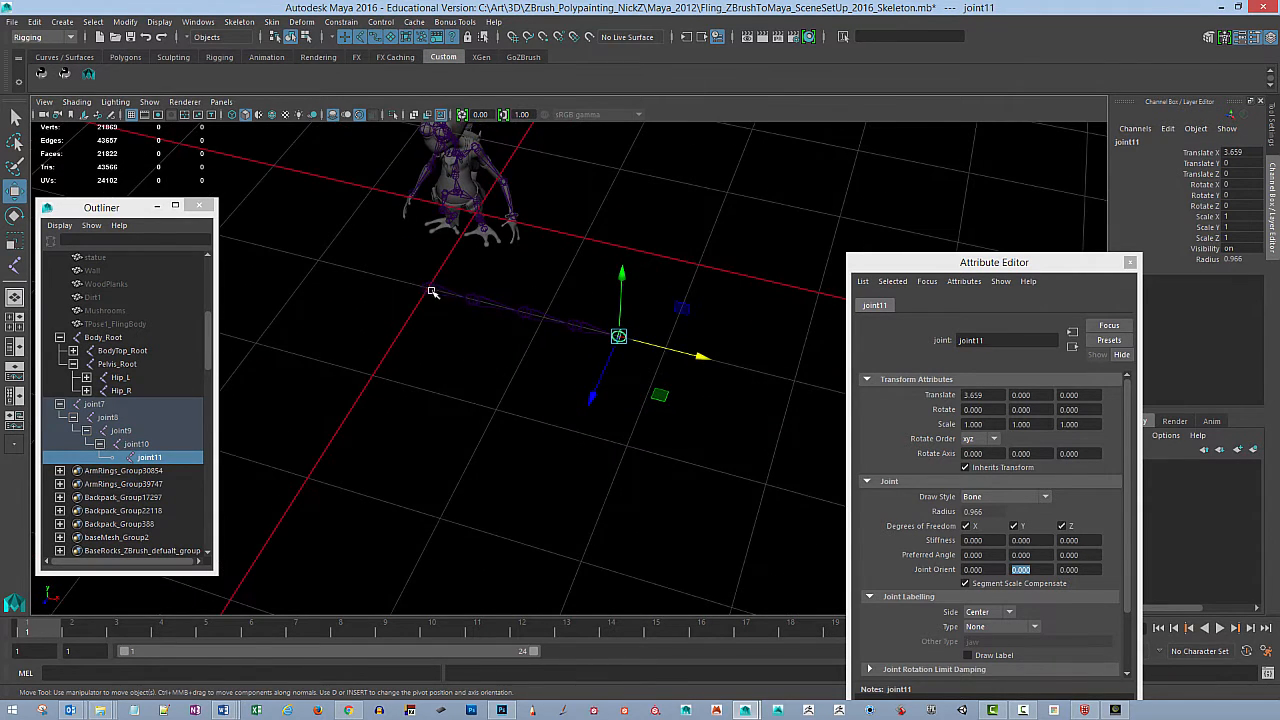
Step: Select the root joint7 and snap the whole chain onto the character's hand at about 4.85, 2.069, 3.012
left_click(432, 292)
right_click_drag(572, 330, 690, 350, "alt")
middle_click_drag(480, 240, 685, 435, "alt")
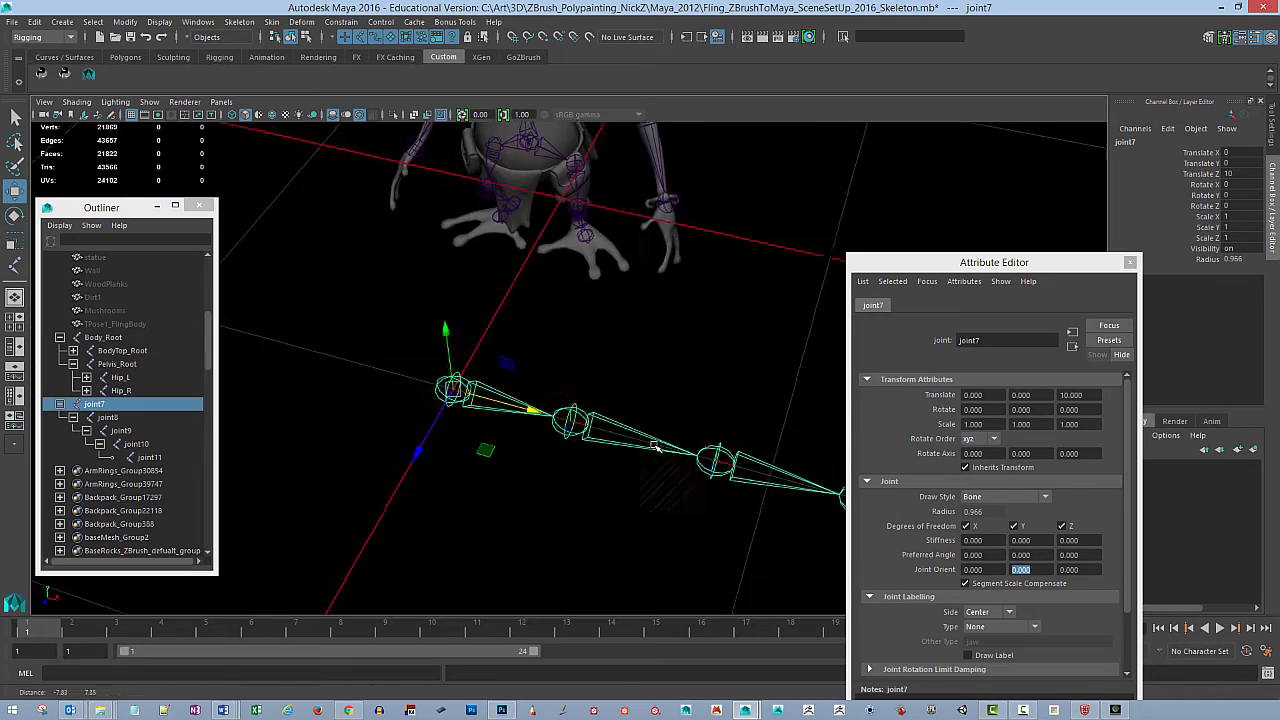
right_click_drag(685, 435, 611, 357, "alt")
left_click_drag(611, 357, 596, 378, "alt")
right_click_drag(595, 377, 717, 363, "alt")
left_click_drag(634, 316, 650, 333, "alt")
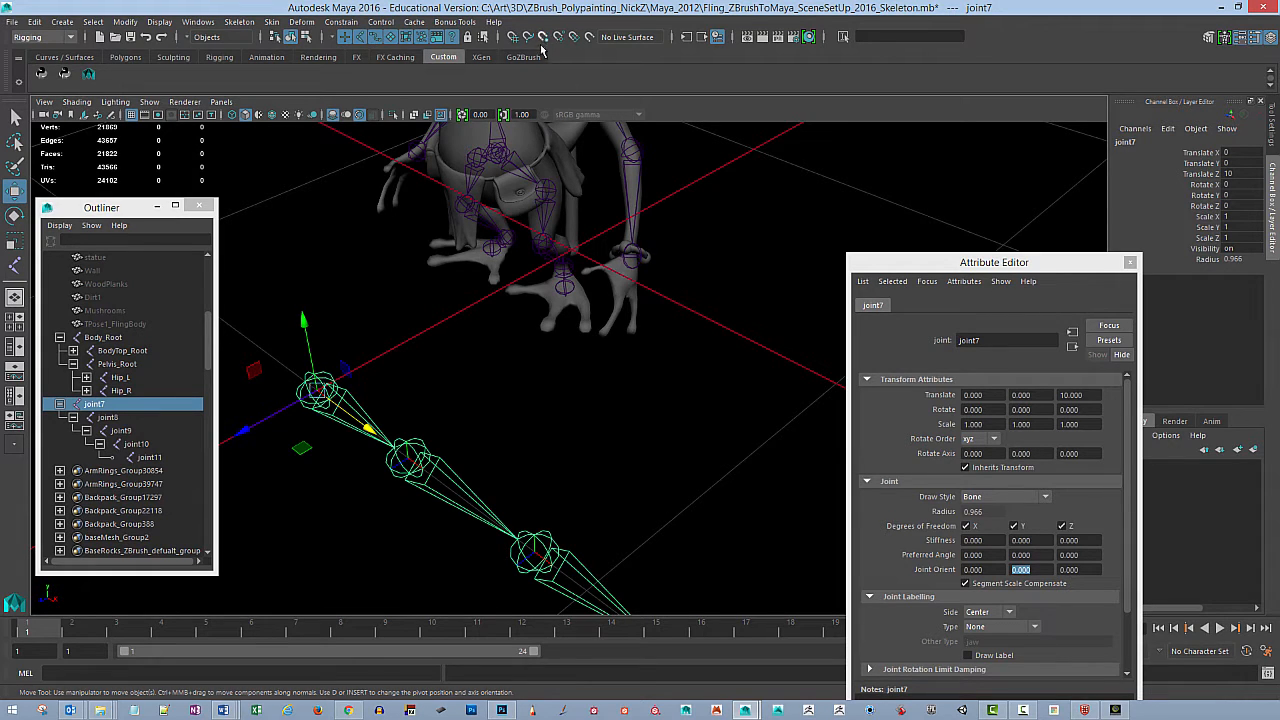
key("v")
left_click_drag(318, 396, 621, 292)
key("f")
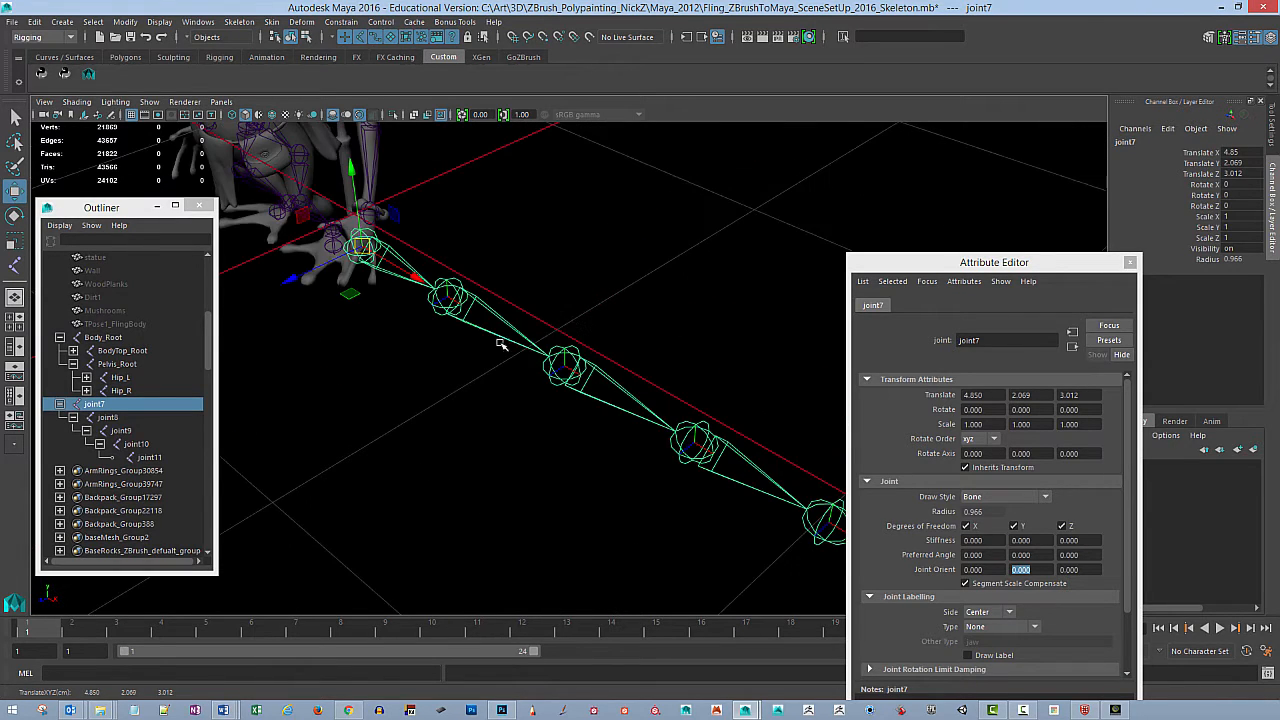
Step: Try to scale joint7 uniformly at the character's hand, and undo the scaling
left_click_drag(510, 295, 733, 280, "alt")
key("f")
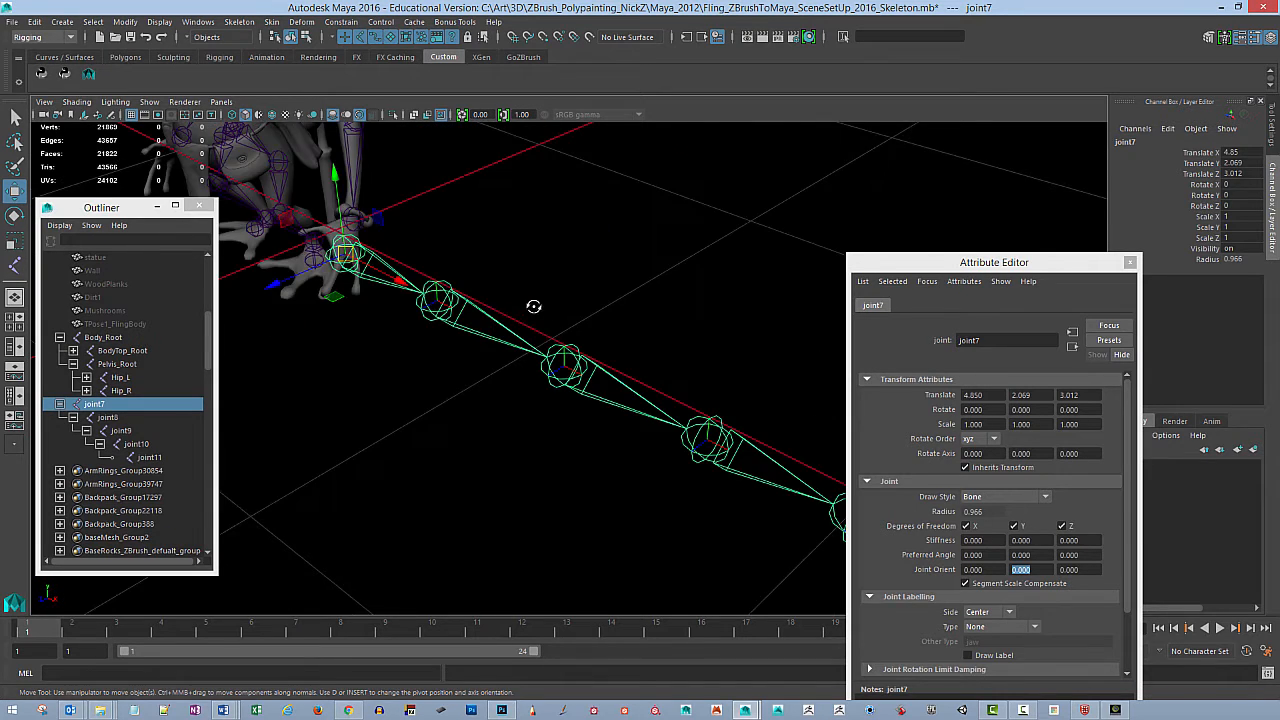
left_click_drag(534, 306, 434, 300, "alt")
middle_click_drag(434, 300, 574, 314, "alt")
right_click_drag(574, 314, 889, 391, "alt")
right_click_drag(594, 335, 637, 346, "alt")
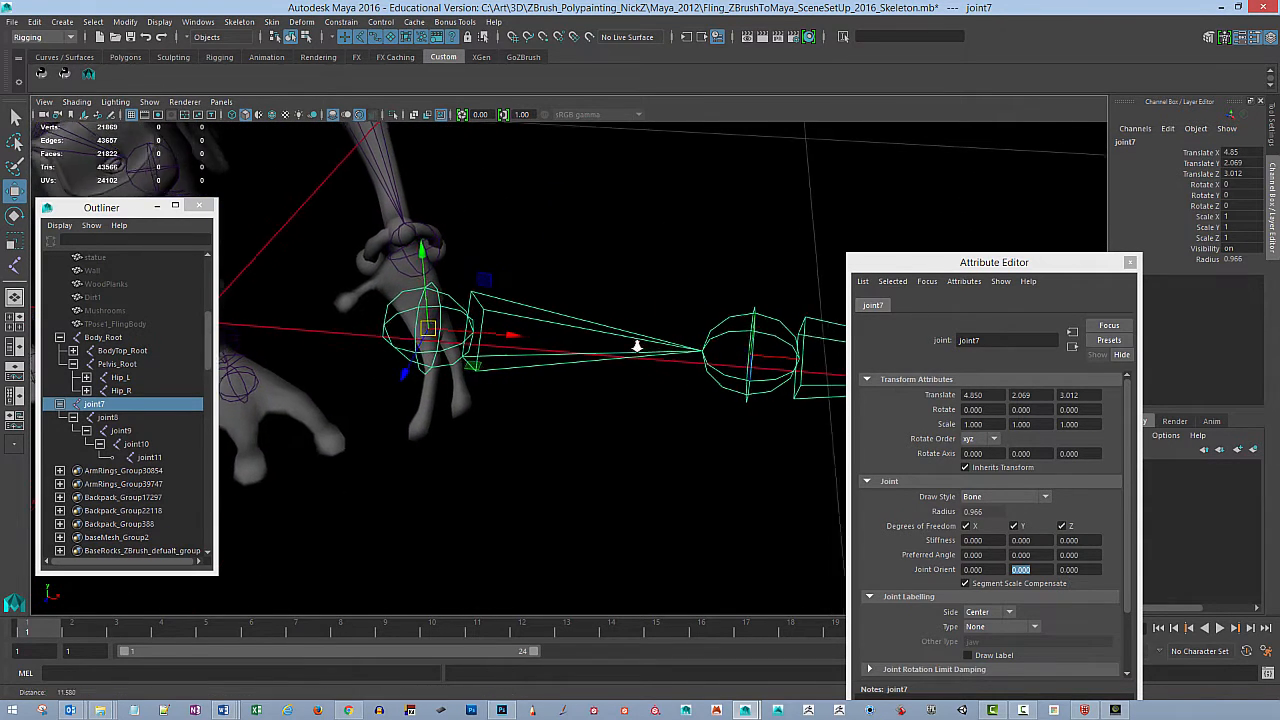
left_click_drag(637, 346, 543, 298, "alt")
key("r")
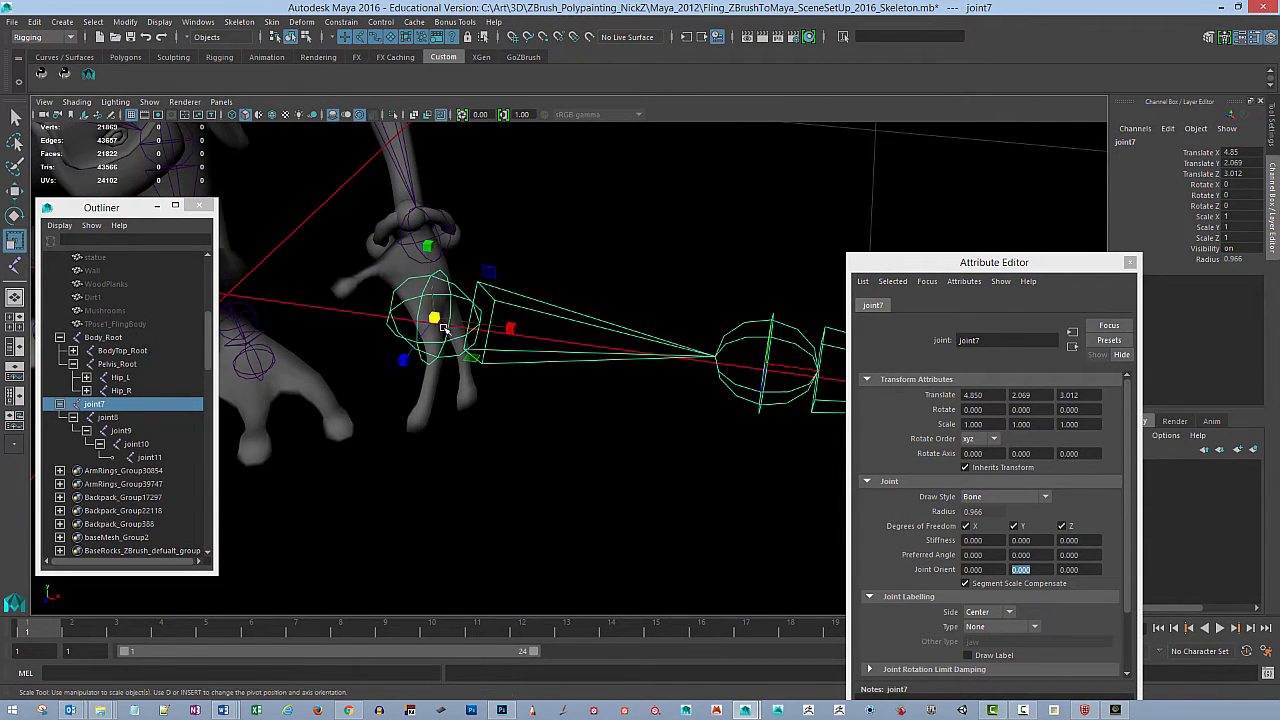
left_click_drag(435, 319, 413, 322)
key("ctrl+z")
Step: Rotate joint7 about -49.5 degrees around Y
mouse_move(550, 354)
left_mouse_down("alt")
mouse_move(563, 352)
mouse_move(531, 340)
left_mouse_up("alt")
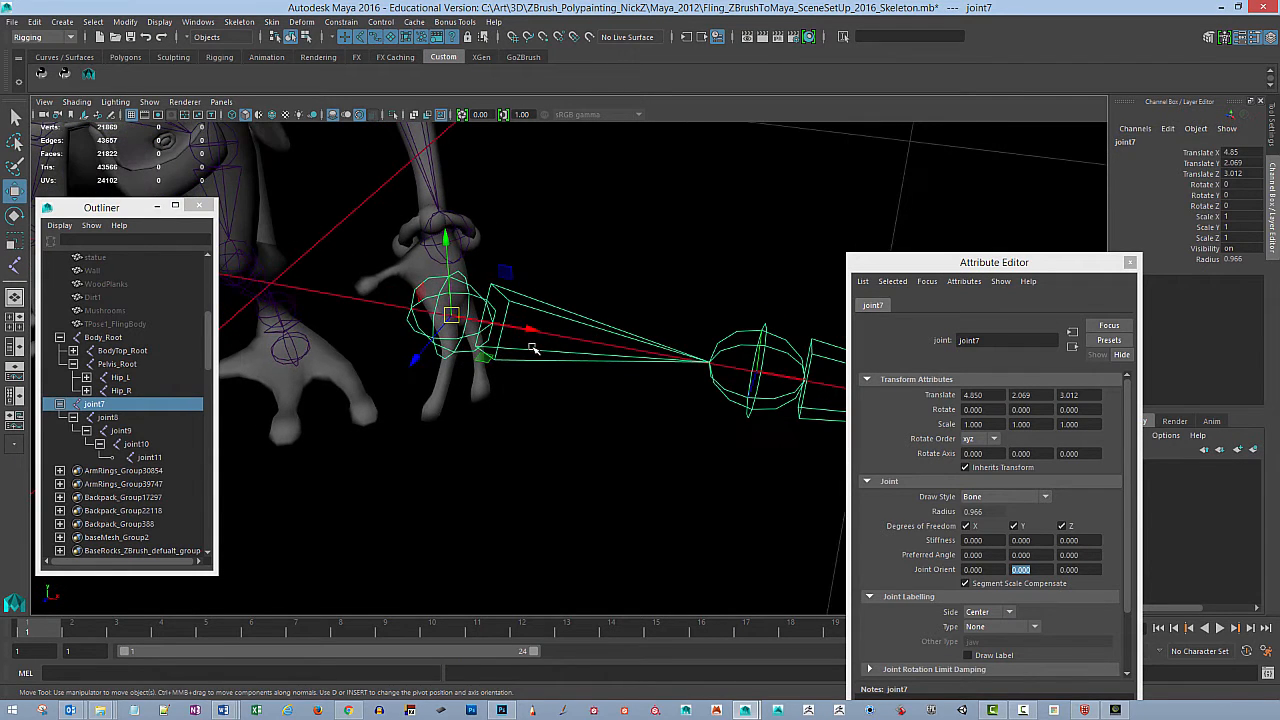
key("e")
left_click_drag(632, 377, 563, 323, "alt")
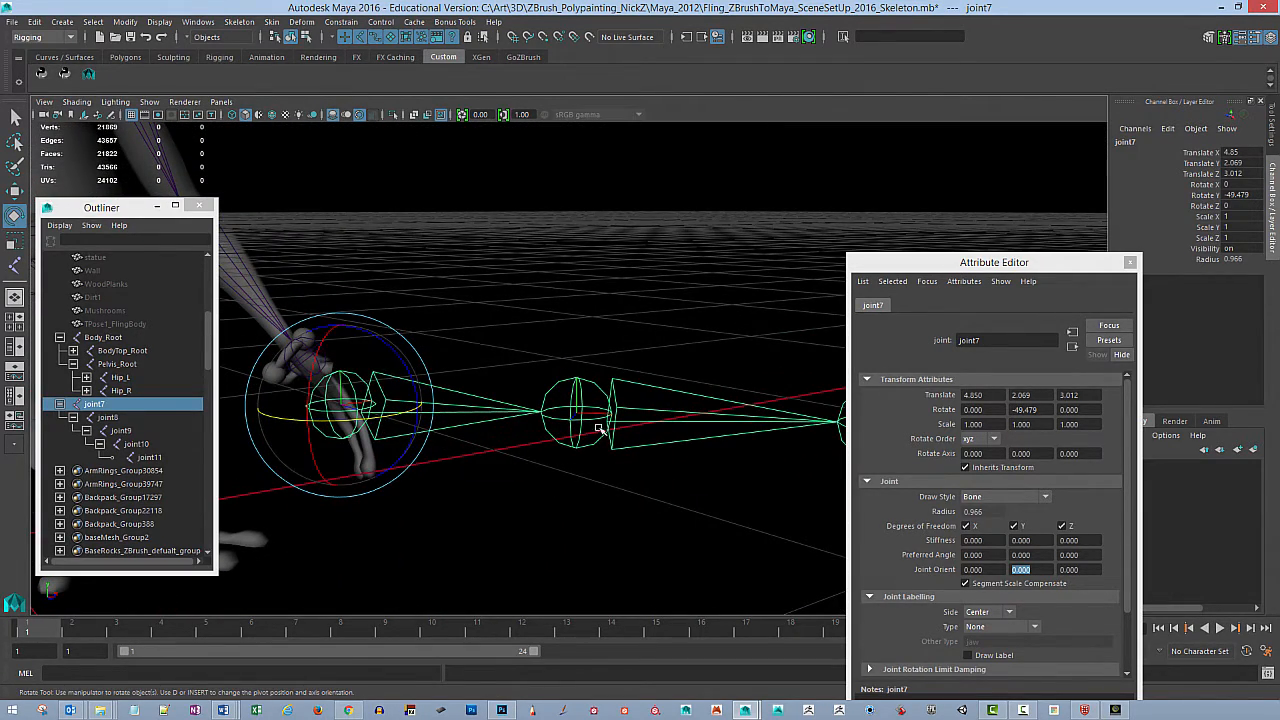
Step: Select joint7 through joint11 and set their Radius to 0.25
left_click(172, 456, "shift")
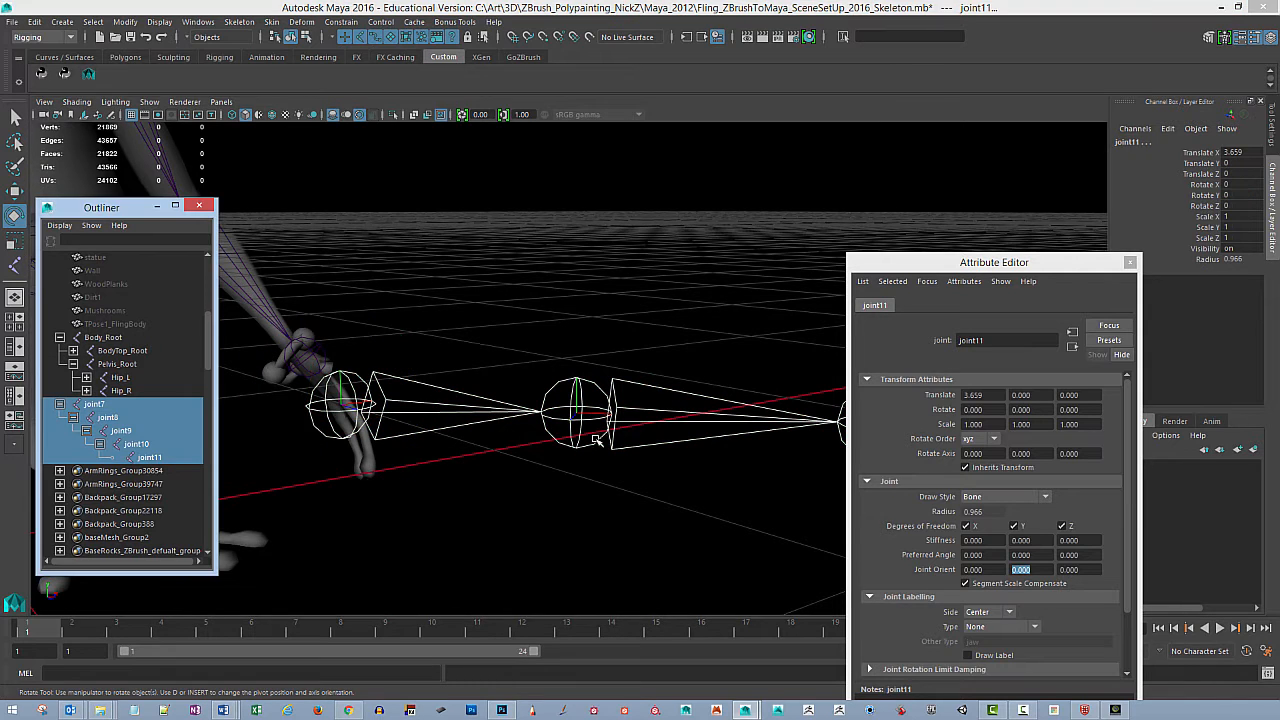
left_click_drag(595, 441, 633, 406, "alt")
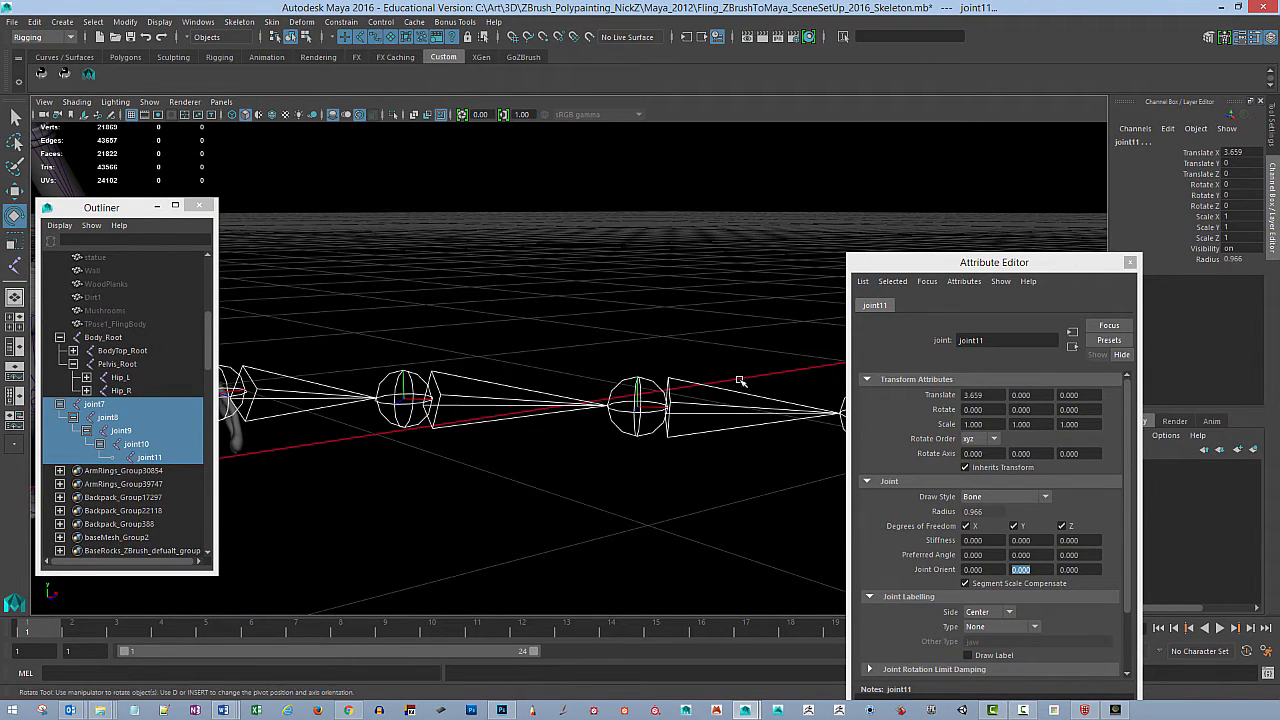
double_click(1256, 261)
key("BackSpace")
type(".25")
key("Return")
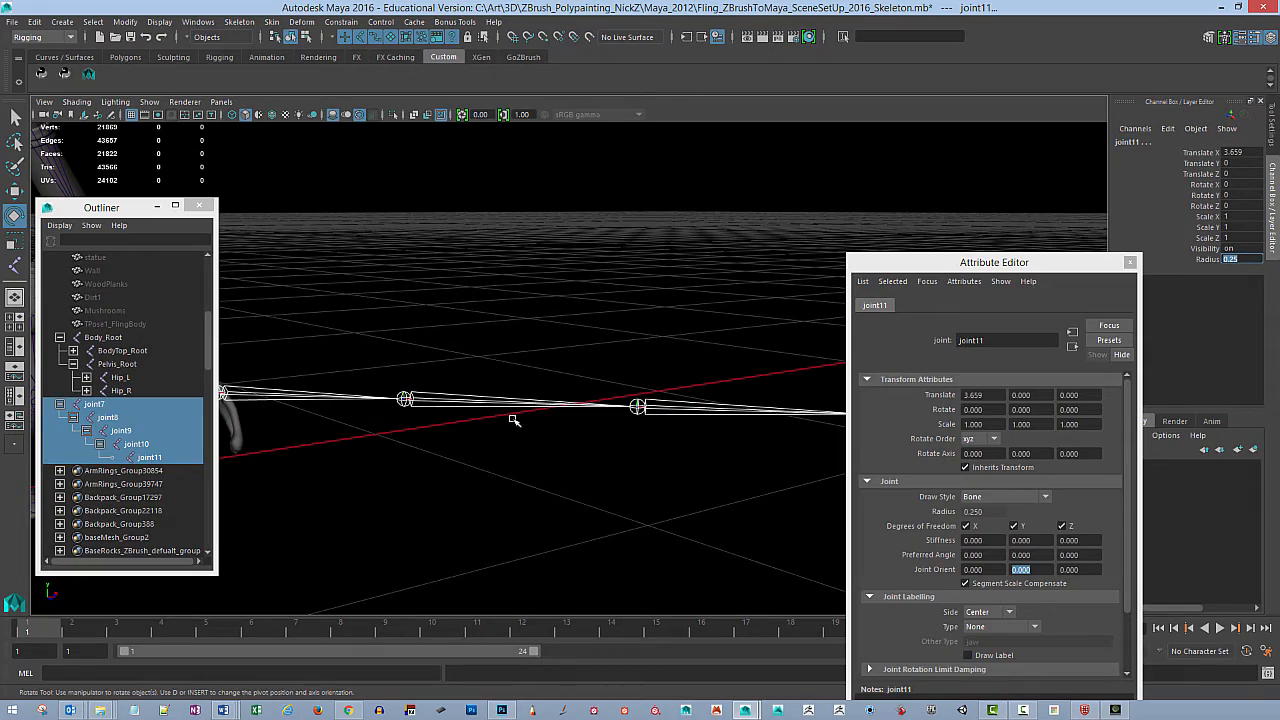
Step: Hide the viewport grid and reduce the selection to the root joint7 at the character's hand
left_click_drag(673, 409, 547, 324, "alt")
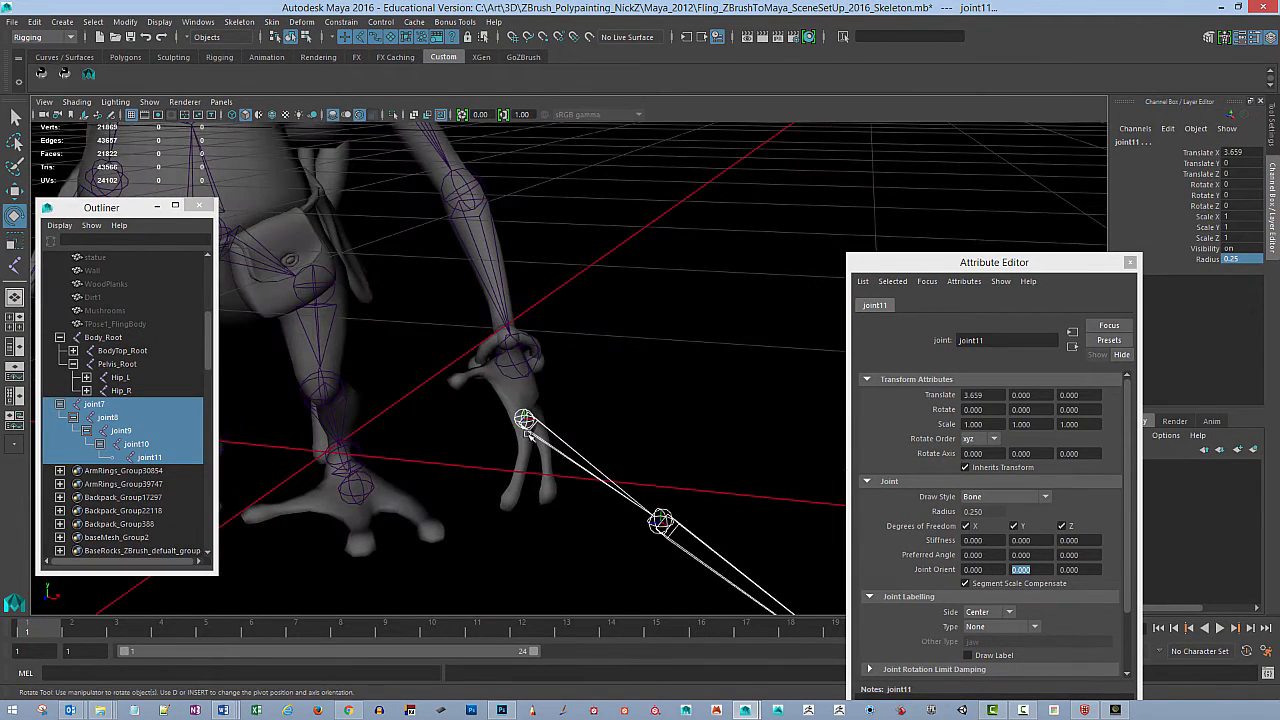
left_click(132, 115)
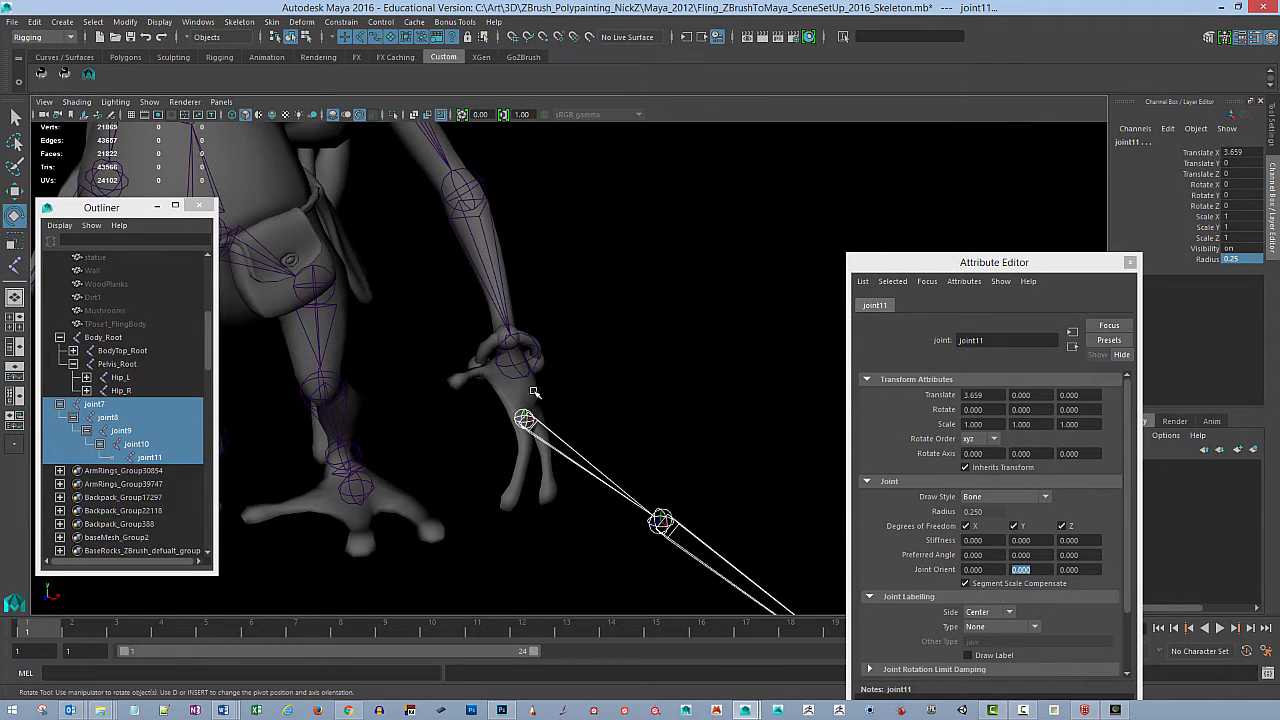
left_click_drag(649, 389, 686, 366, "alt")
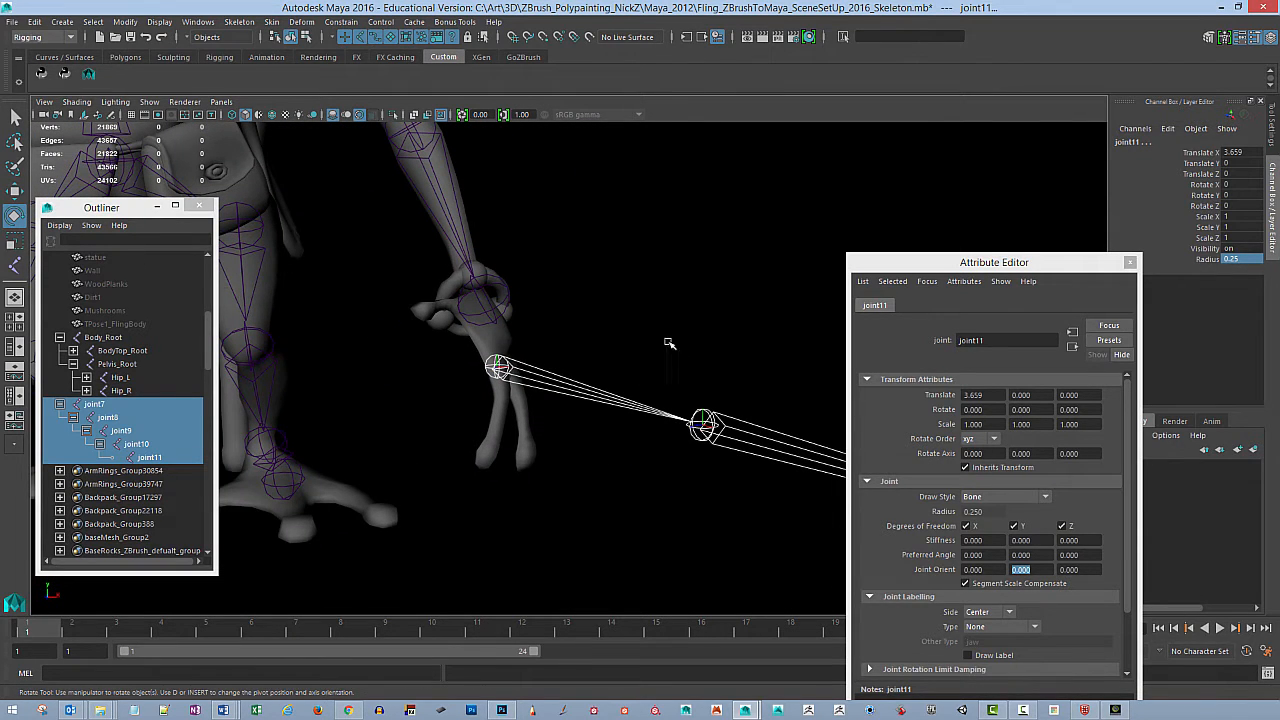
left_click_drag(669, 343, 694, 366, "alt")
left_click(580, 397)
left_click(586, 391)
left_click_drag(586, 391, 634, 370, "alt")
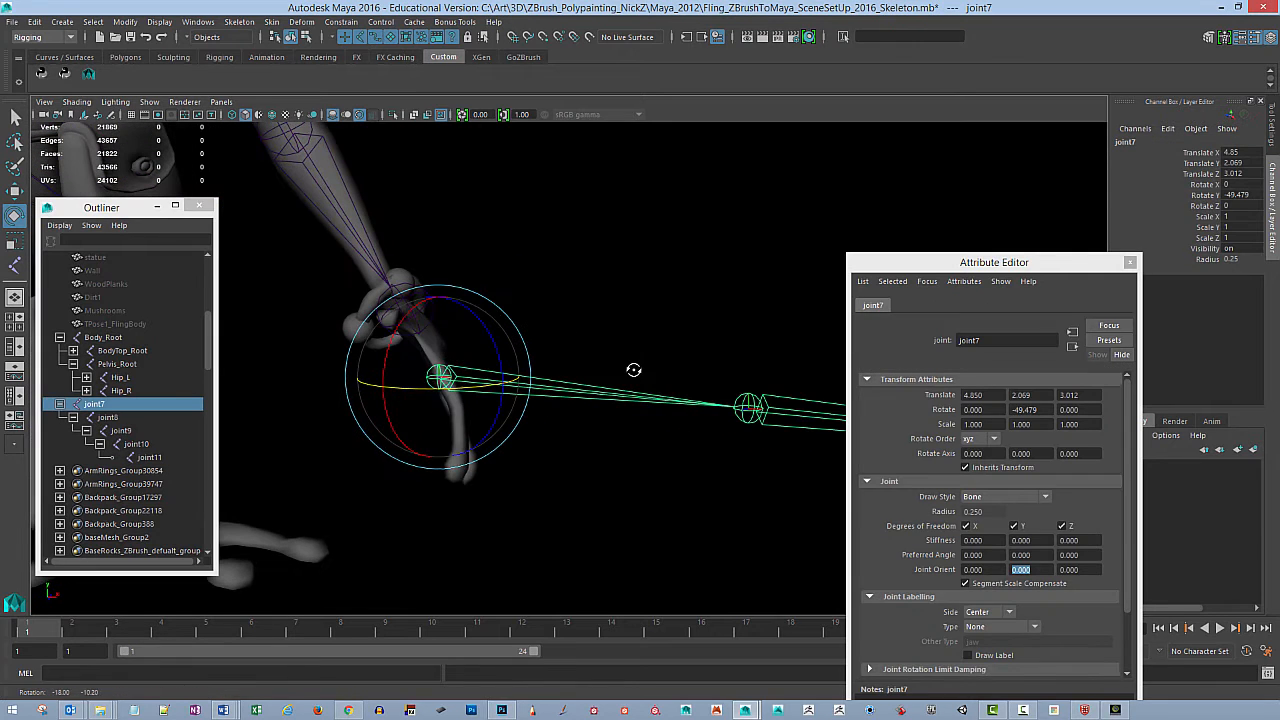
Step: Rotate joint7 freely to about 40.7, -31.1 and -59.0 degrees in X, Y and Z so the chain points down along the finger
left_click_drag(471, 334, 497, 388)
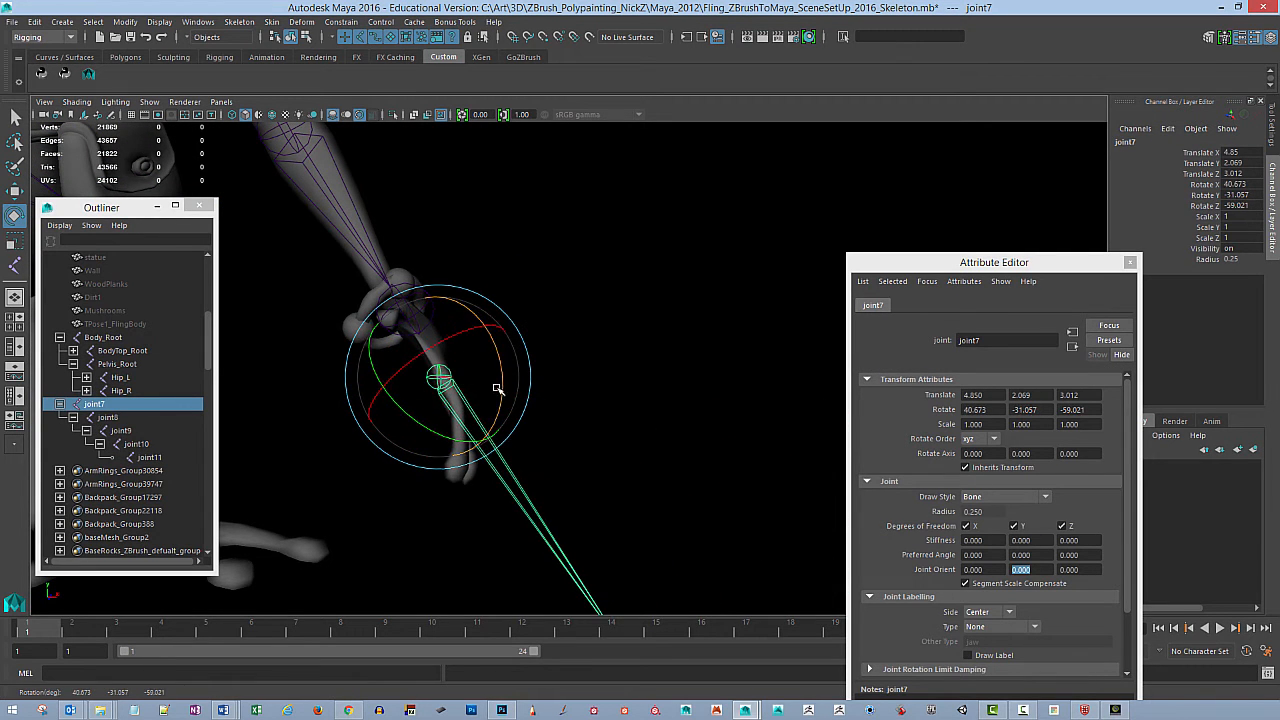
key("f")
left_click_drag(690, 366, 548, 368, "alt")
right_click_drag(657, 326, 654, 298, "alt")
middle_click_drag(654, 298, 617, 343, "alt")
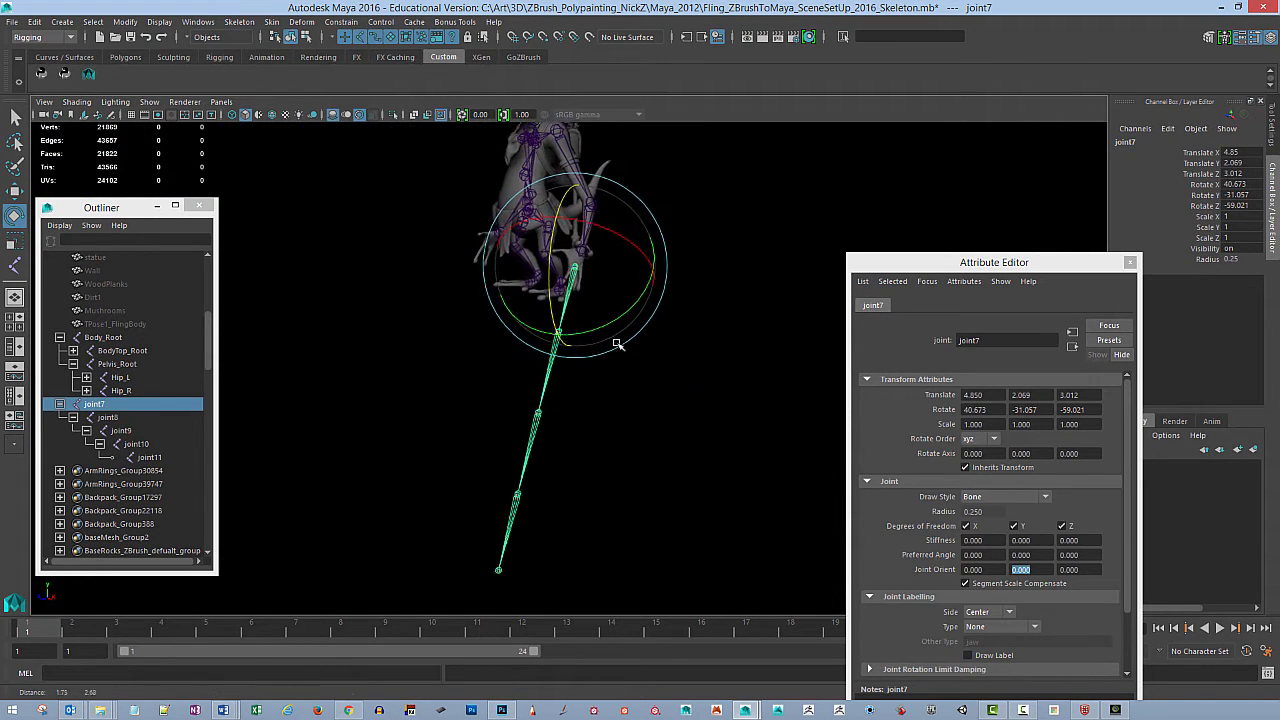
Step: Shorten the upper chain by moving joint8 to about 0.79 and joint9 to about 1.03 in Translate X
left_click_drag(617, 344, 497, 328, "alt")
left_click_drag(680, 351, 551, 500, "alt")
left_click(563, 440)
key("w")
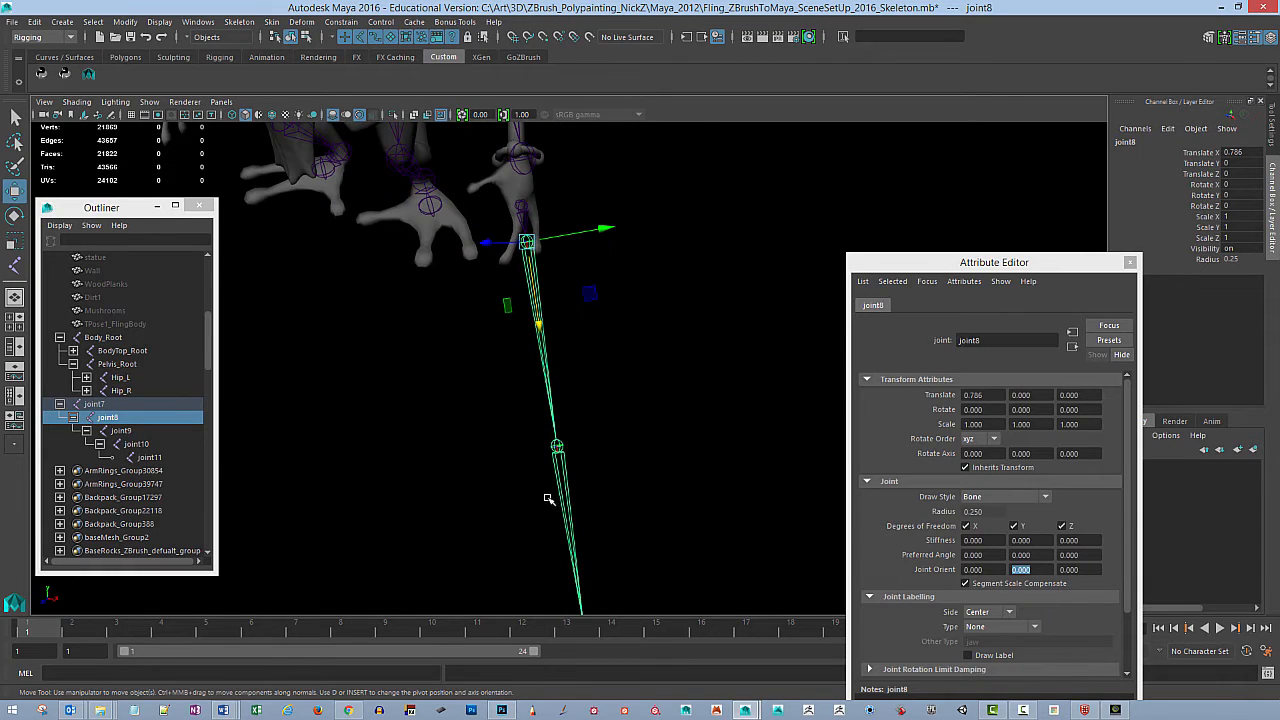
left_click(568, 497)
left_click_drag(539, 400, 546, 355)
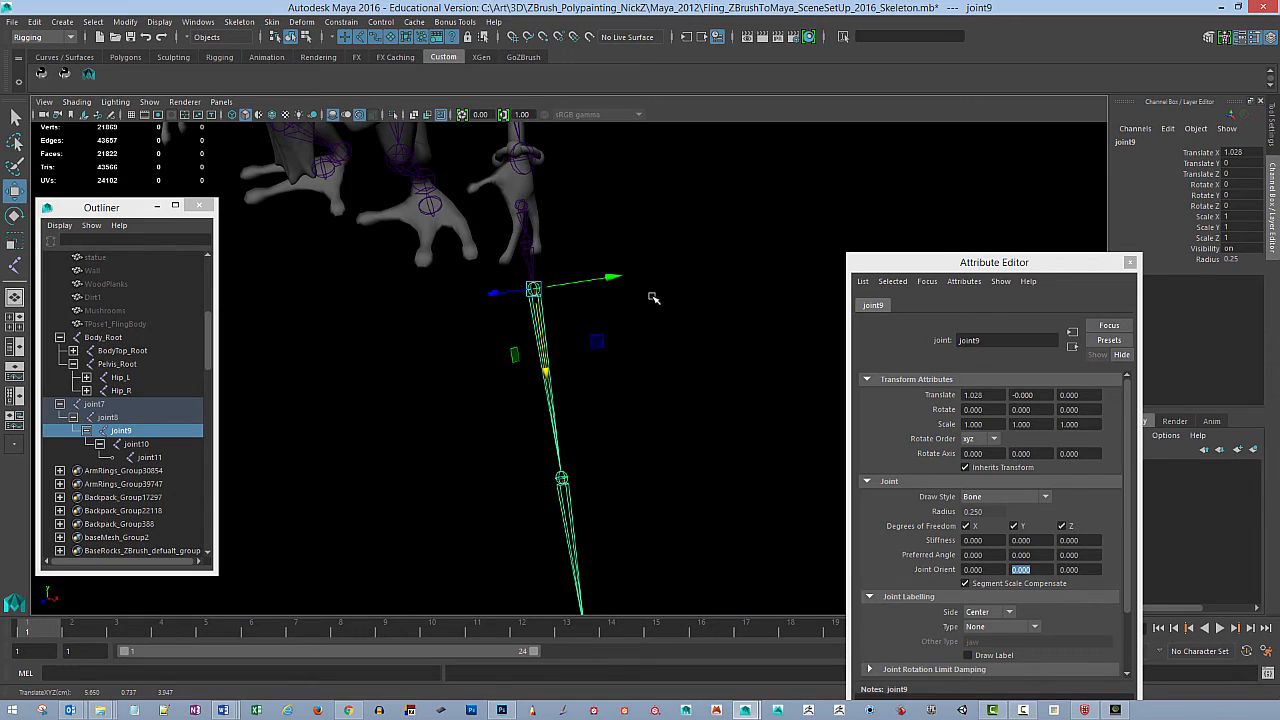
Step: Show the Move Tool settings in a floating window and close the Attribute Editor
double_click(15, 192)
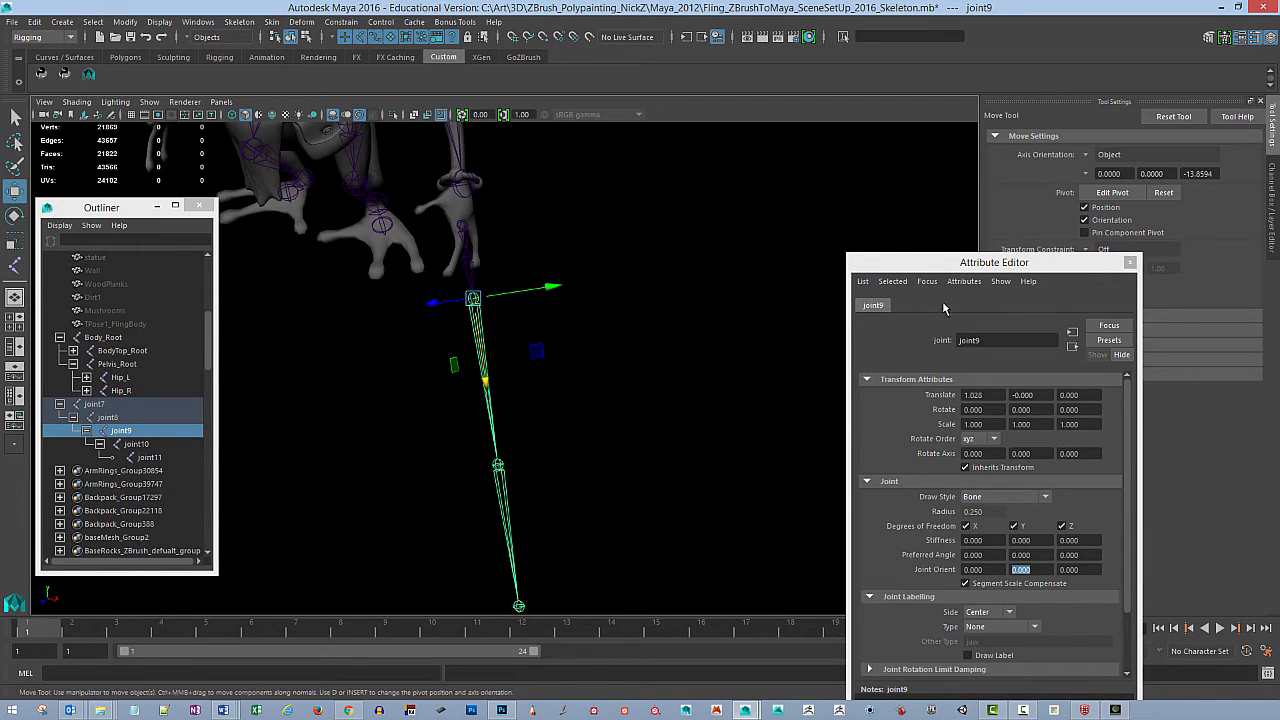
left_click(1128, 262)
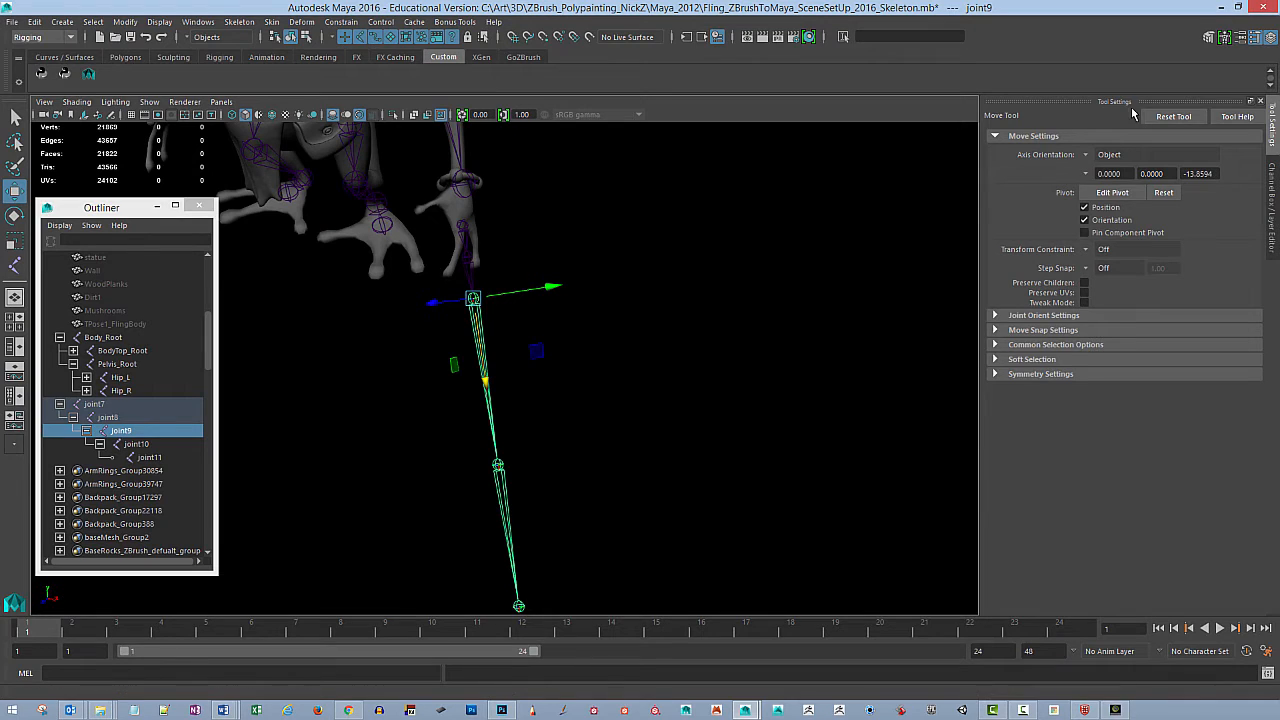
left_click_drag(1114, 104, 872, 112)
Step: Shorten the lower chain by moving joint10 to about 0.92 and joint11 to about 0.92 in Translate X
left_click_drag(638, 231, 594, 326, "alt")
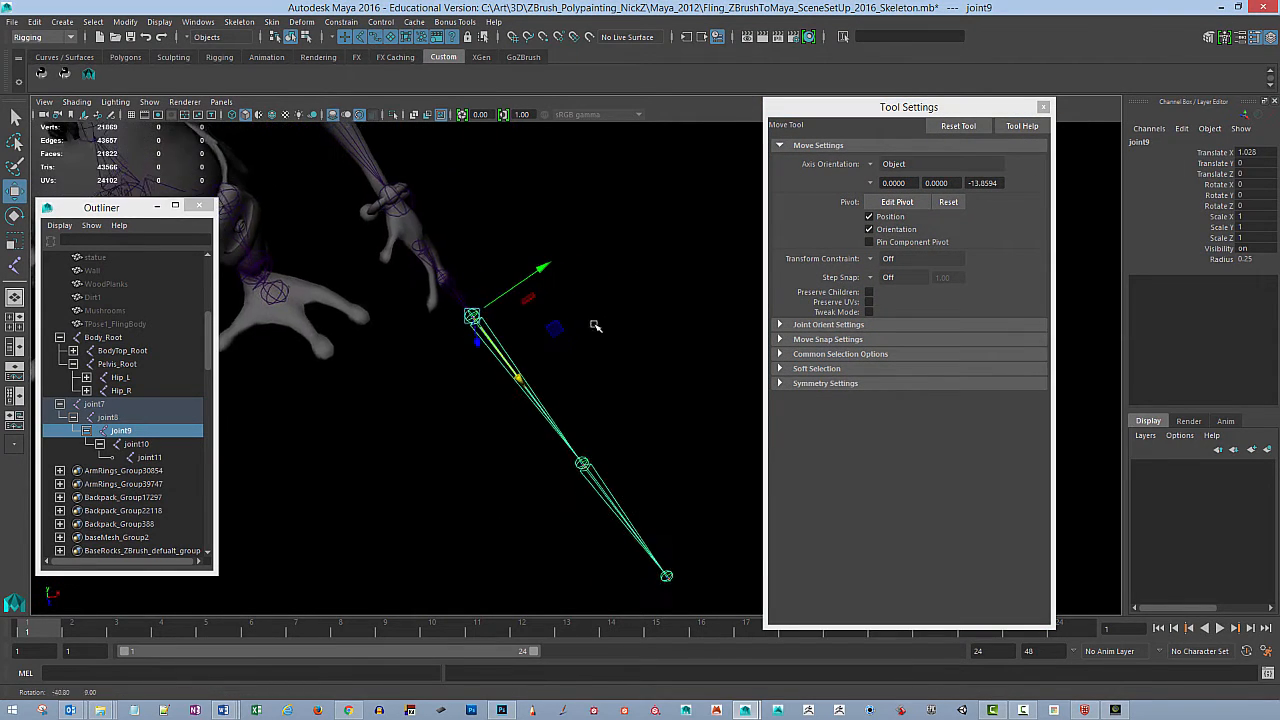
middle_click_drag(594, 326, 503, 271, "alt")
left_click_drag(503, 271, 525, 300, "alt")
left_click(540, 446)
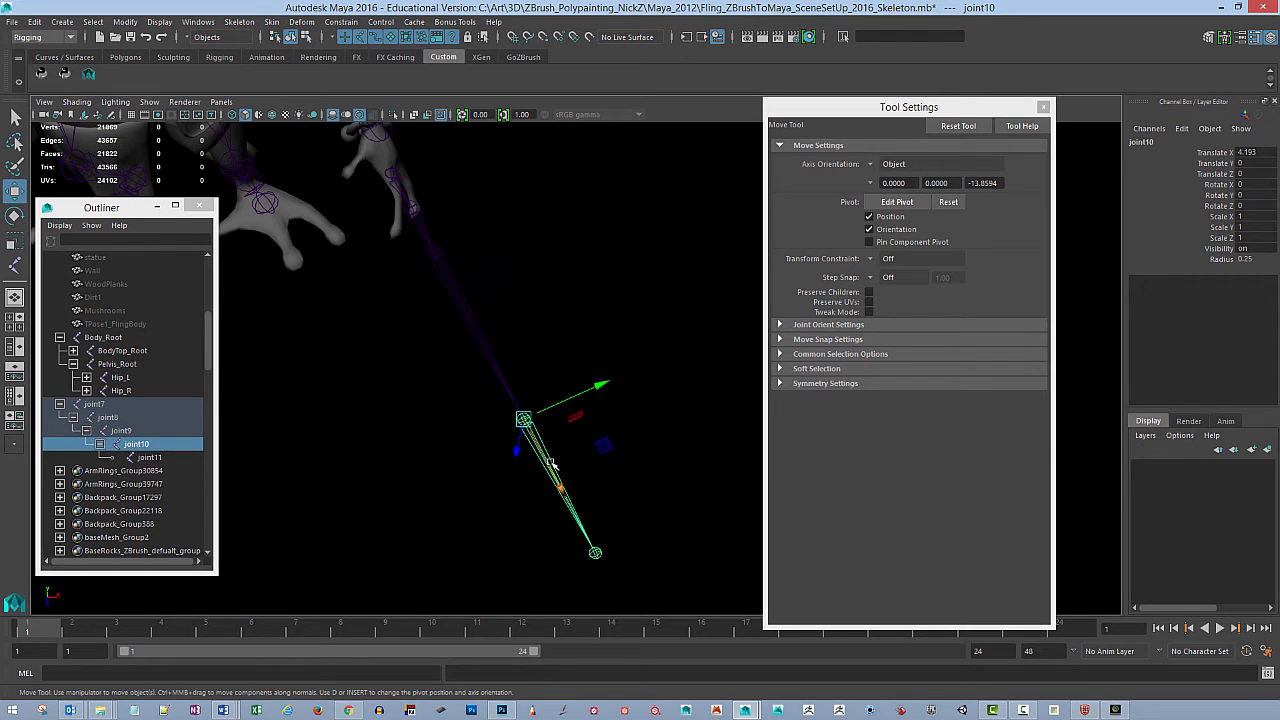
left_click_drag(552, 462, 490, 368)
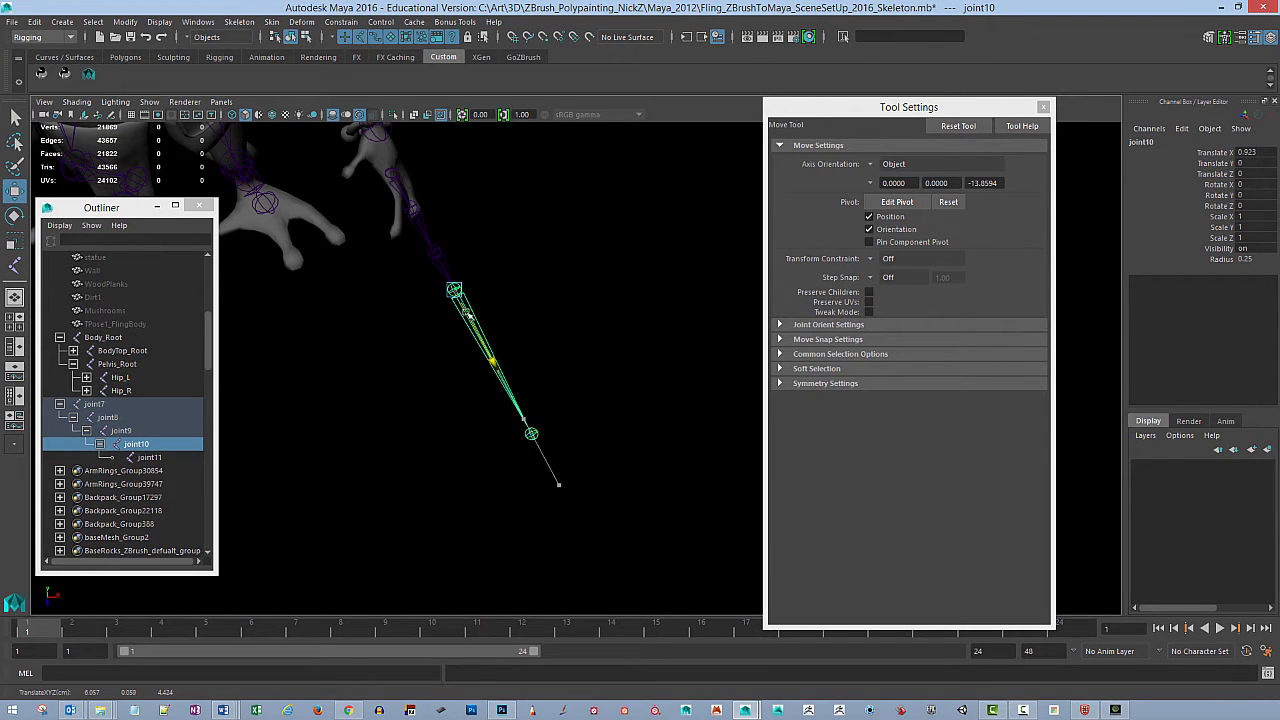
left_click(531, 433)
left_click_drag(528, 456, 508, 418)
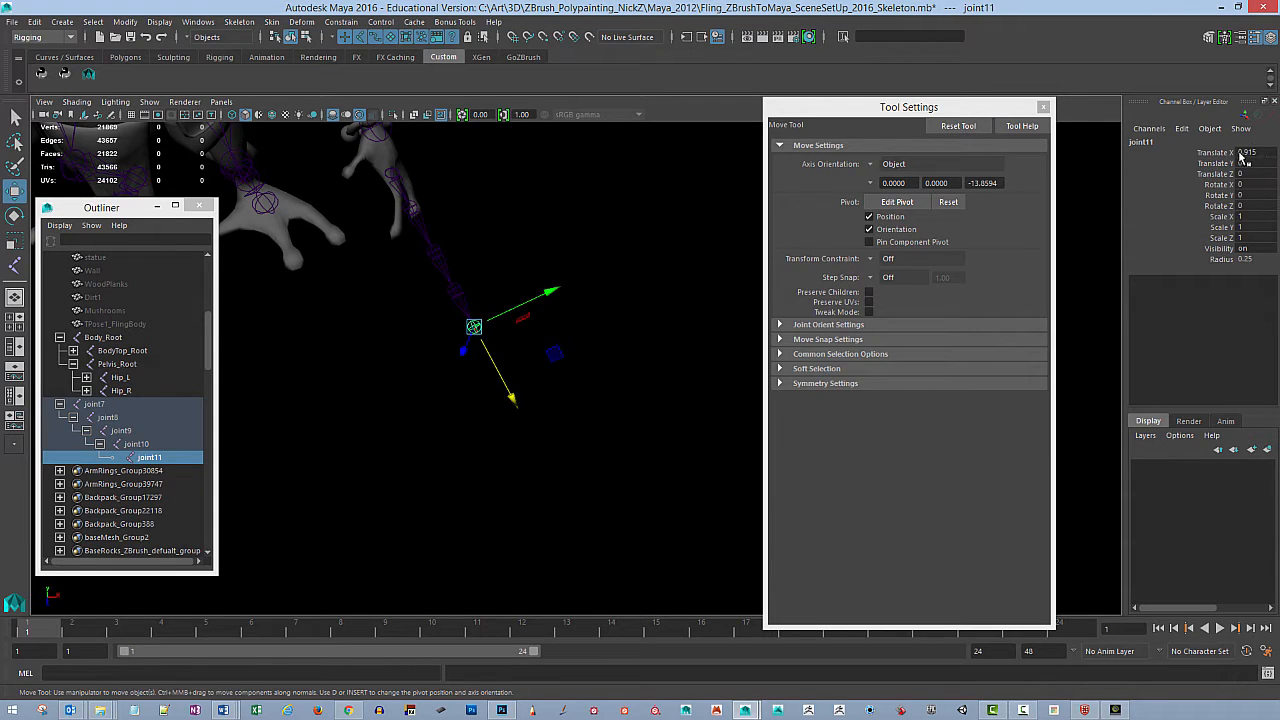
Step: Select the root joint7 and rotate it around X to about -15.4 degrees
left_click_drag(569, 318, 436, 321, "alt")
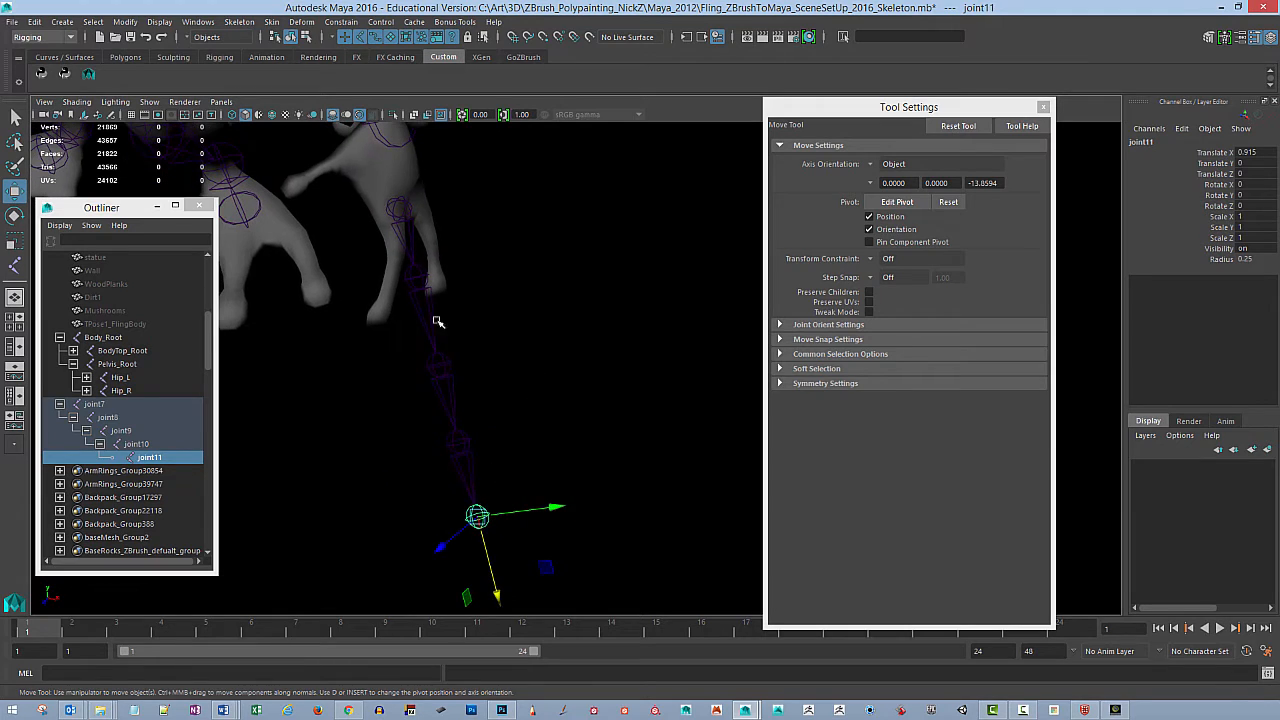
left_click(415, 249)
left_click_drag(433, 263, 526, 331, "alt")
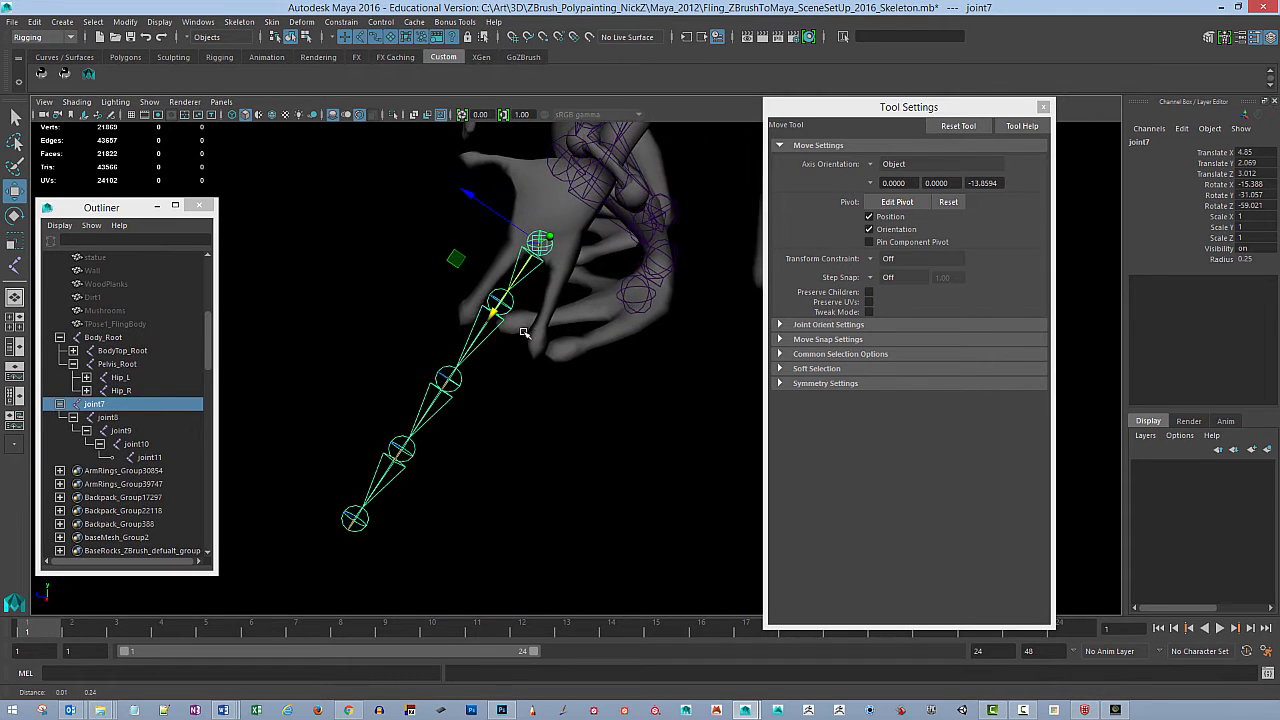
key("f")
middle_click_drag(591, 345, 507, 337, "alt")
left_click_drag(507, 337, 538, 345, "alt")
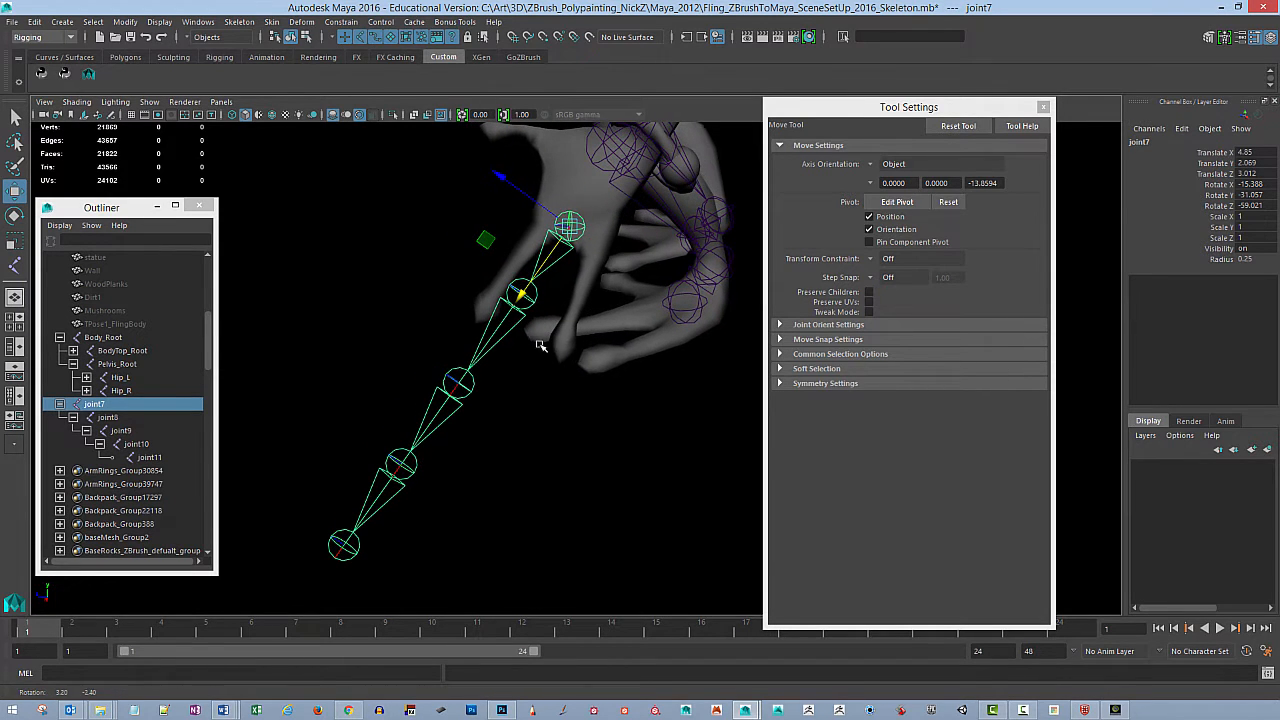
Step: Move joint8 along its bone to about 0.62 in Translate X to match the finger's first knuckle
left_click_drag(541, 213, 448, 400, "alt")
key("e")
left_click(455, 422)
key("w")
mouse_move(553, 390)
left_mouse_down("alt")
mouse_move(329, 323)
mouse_move(517, 374)
mouse_move(531, 363)
mouse_move(517, 366)
mouse_move(537, 404)
left_mouse_up("alt")
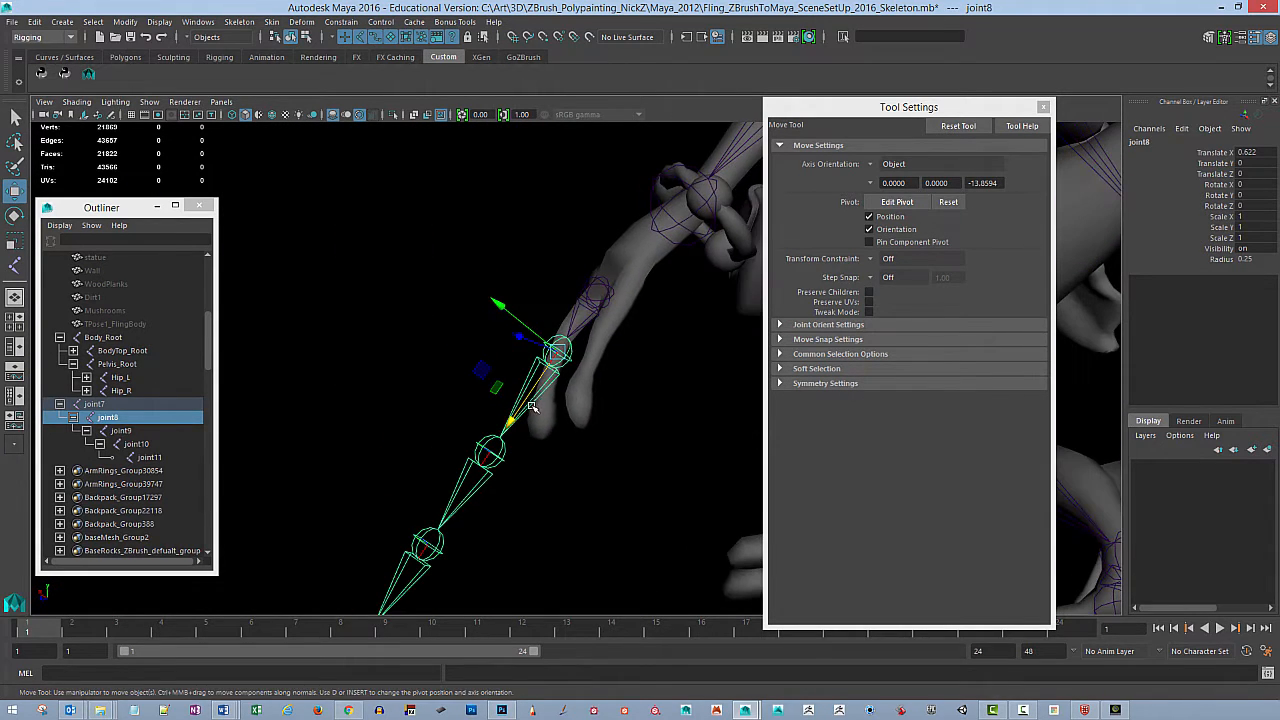
Step: Rotate joint8 to about -26.4 degrees around Z so the chain bends with the finger, undoing a first rotation attempt
left_click(522, 460)
left_click(523, 385)
key("e")
left_click_drag(481, 344, 587, 359)
key("ctrl+z")
left_click_drag(434, 280, 630, 328)
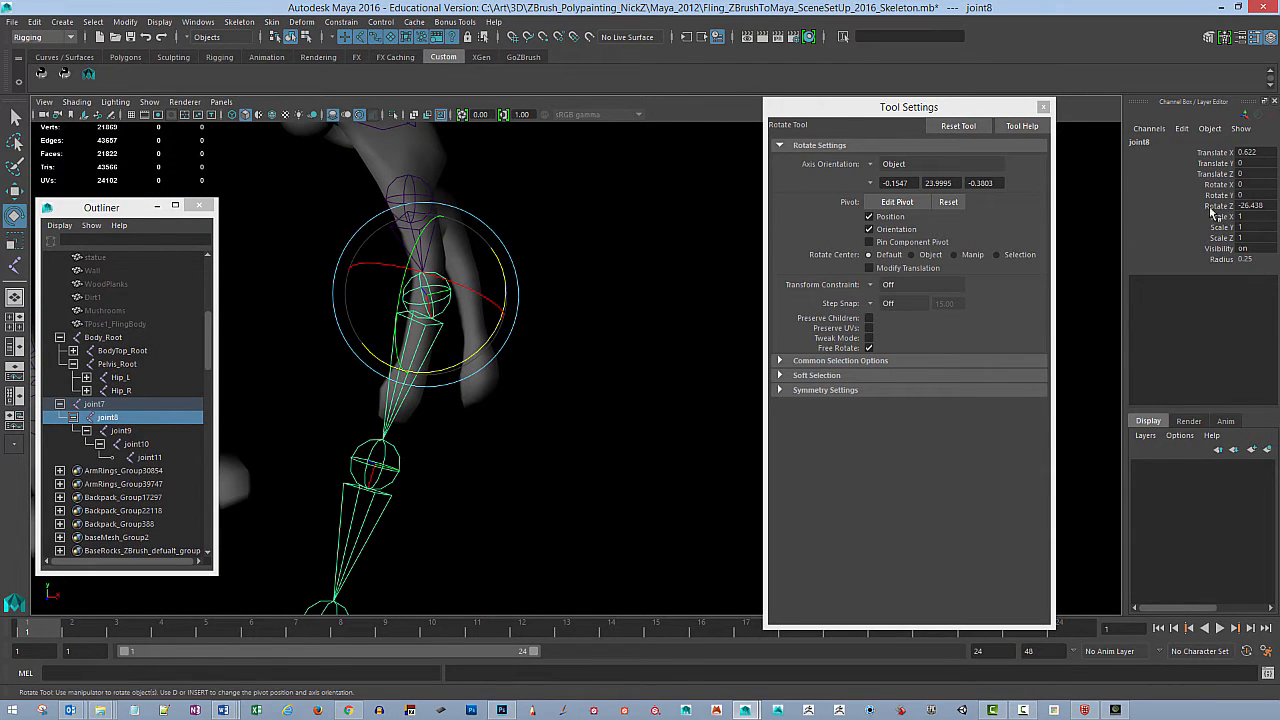
Step: Move joint9 up along its bone to about 0.45 in Translate X at the finger's next knuckle
left_click_drag(455, 365, 522, 383, "alt")
left_click(497, 467)
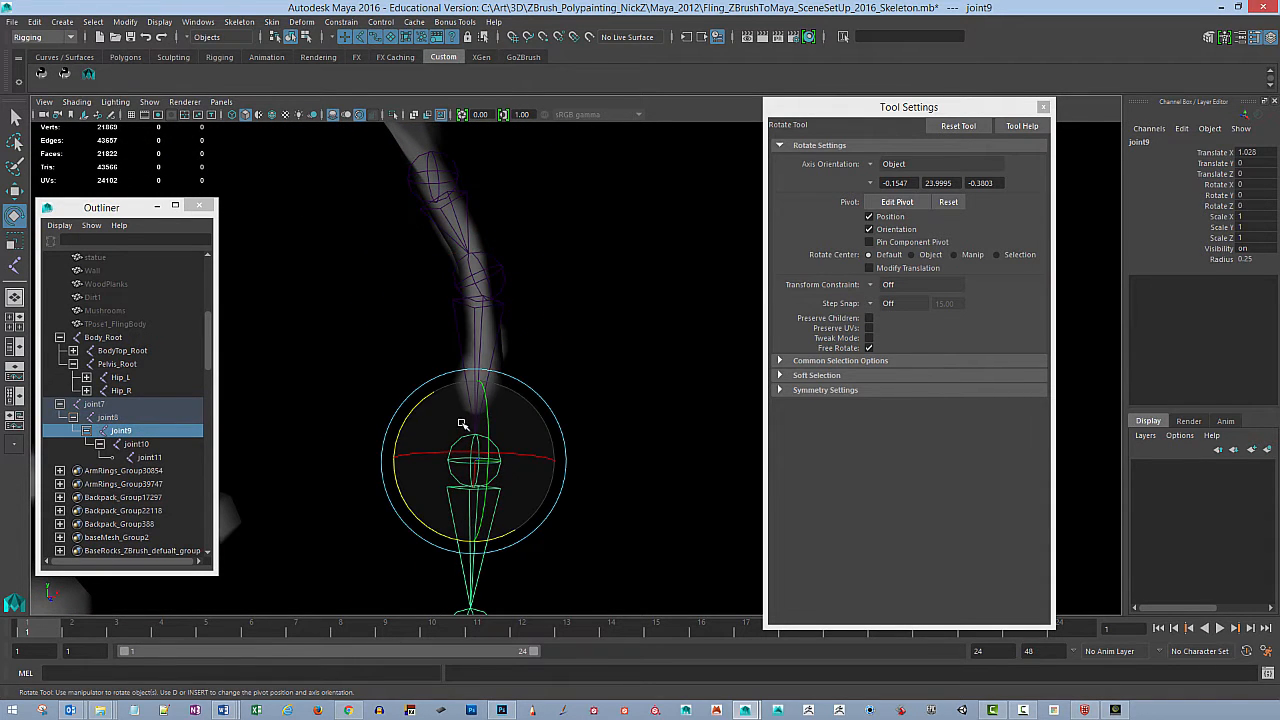
key("w")
left_click_drag(478, 505, 552, 411)
Step: Adjust joint8's rotation around Z to about -18.8 degrees
left_click(503, 295)
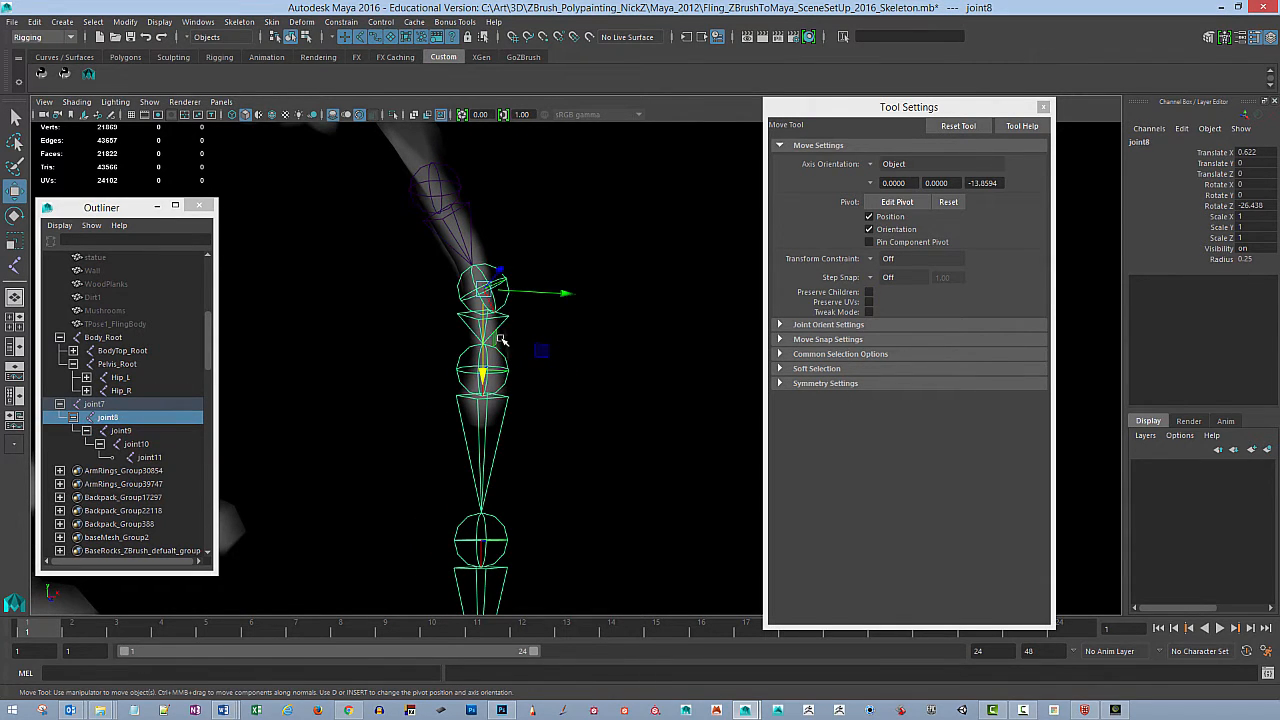
key("e")
left_click_drag(534, 343, 504, 285)
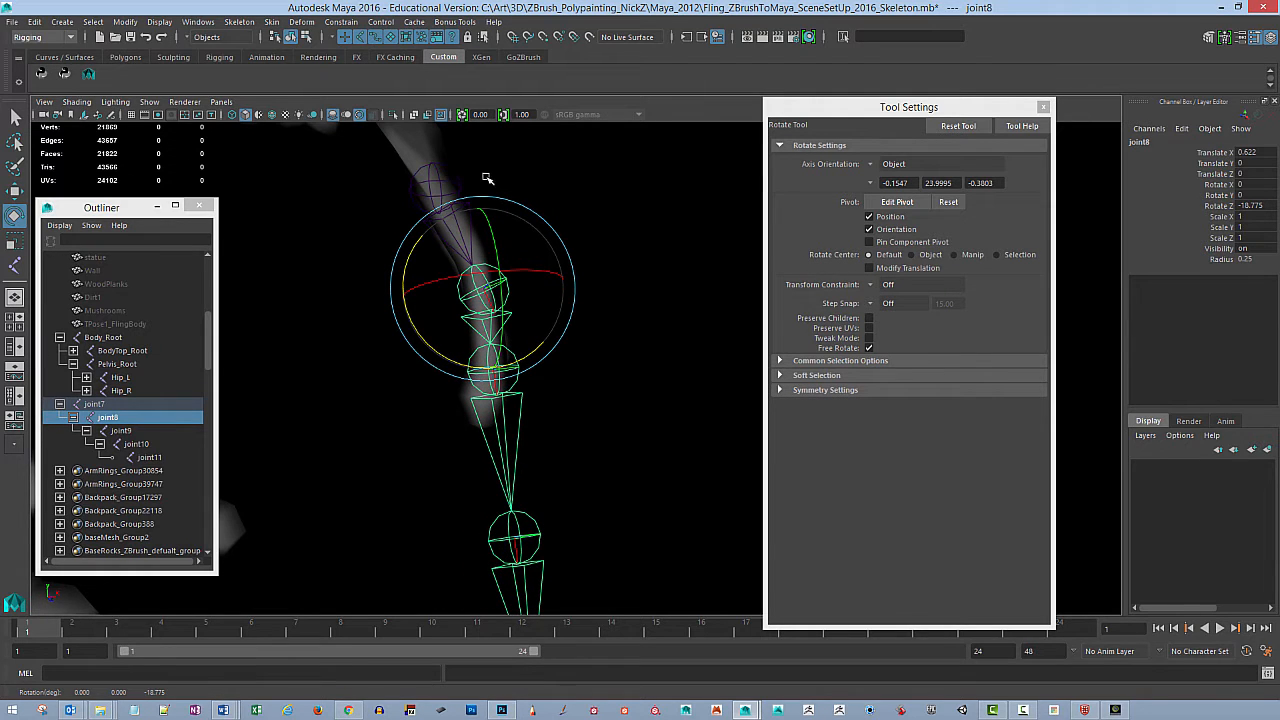
middle_click_drag(487, 178, 480, 203, "alt")
left_click_drag(591, 314, 591, 303, "alt")
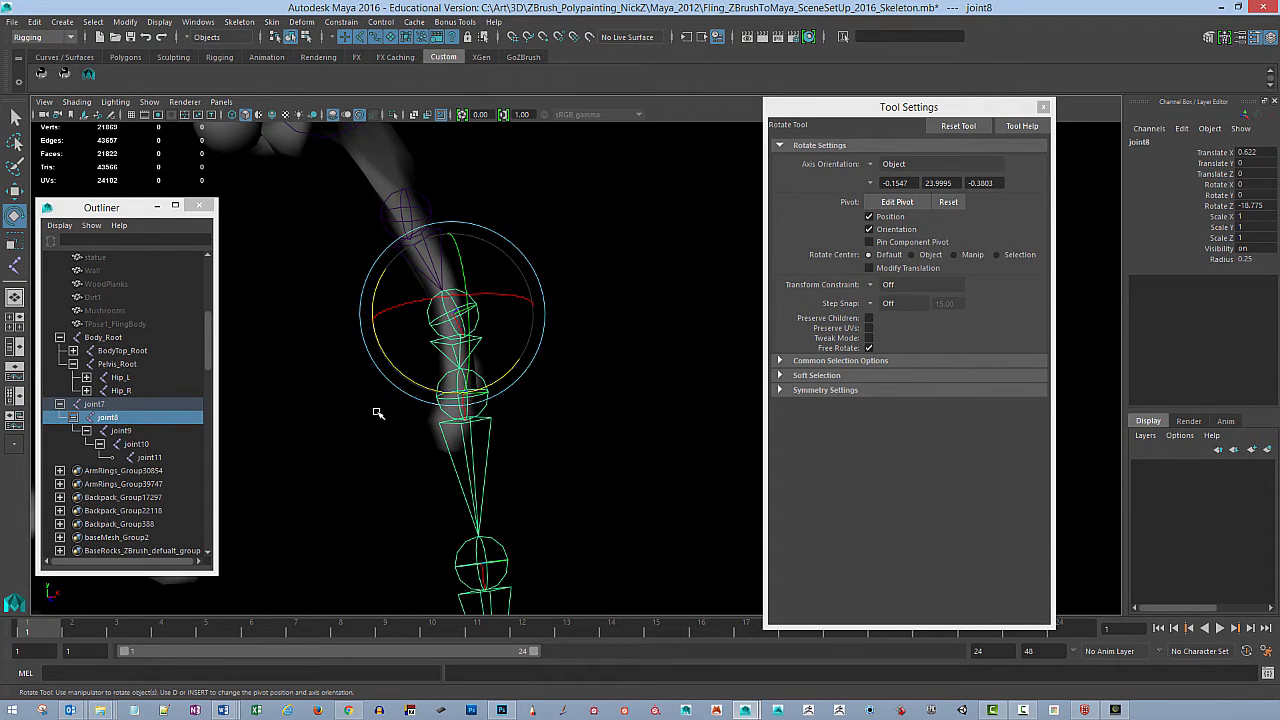
Step: Rotate joint9 to about -16.1 degrees around Z to follow the bend of the fingertip
middle_click_drag(540, 401, 540, 314, "alt")
left_click(508, 379)
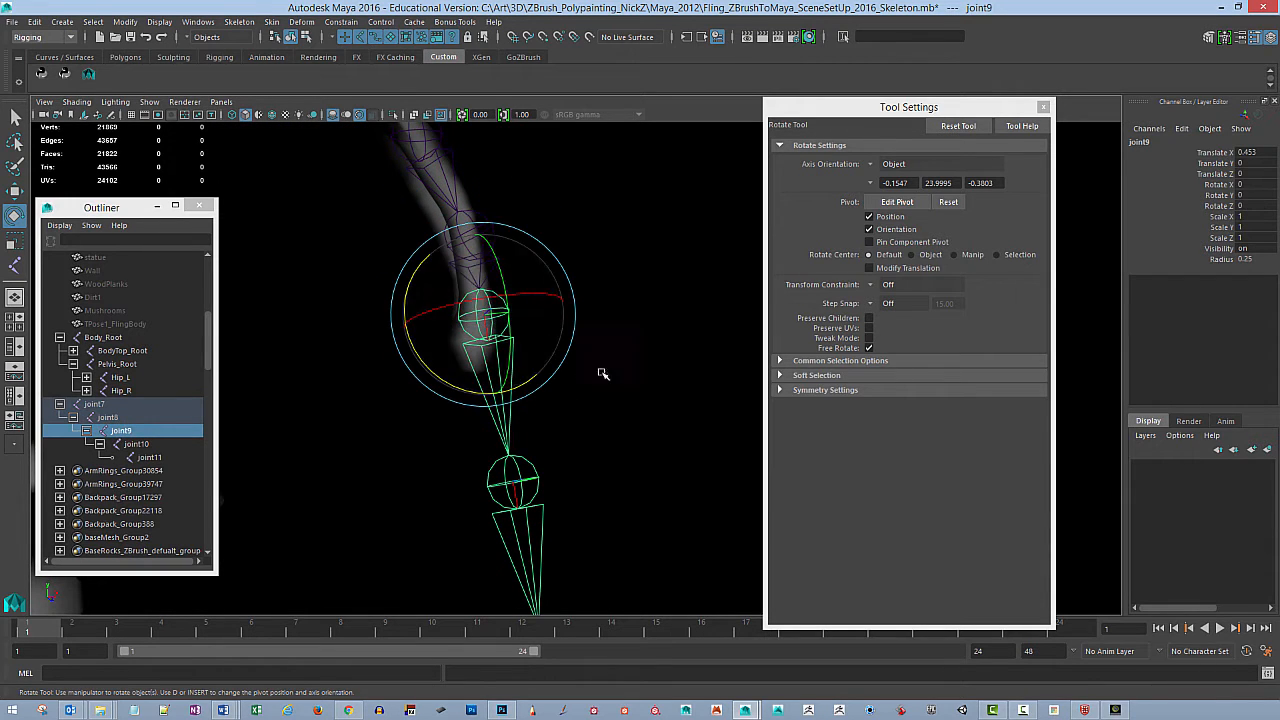
left_click_drag(603, 369, 447, 346, "alt")
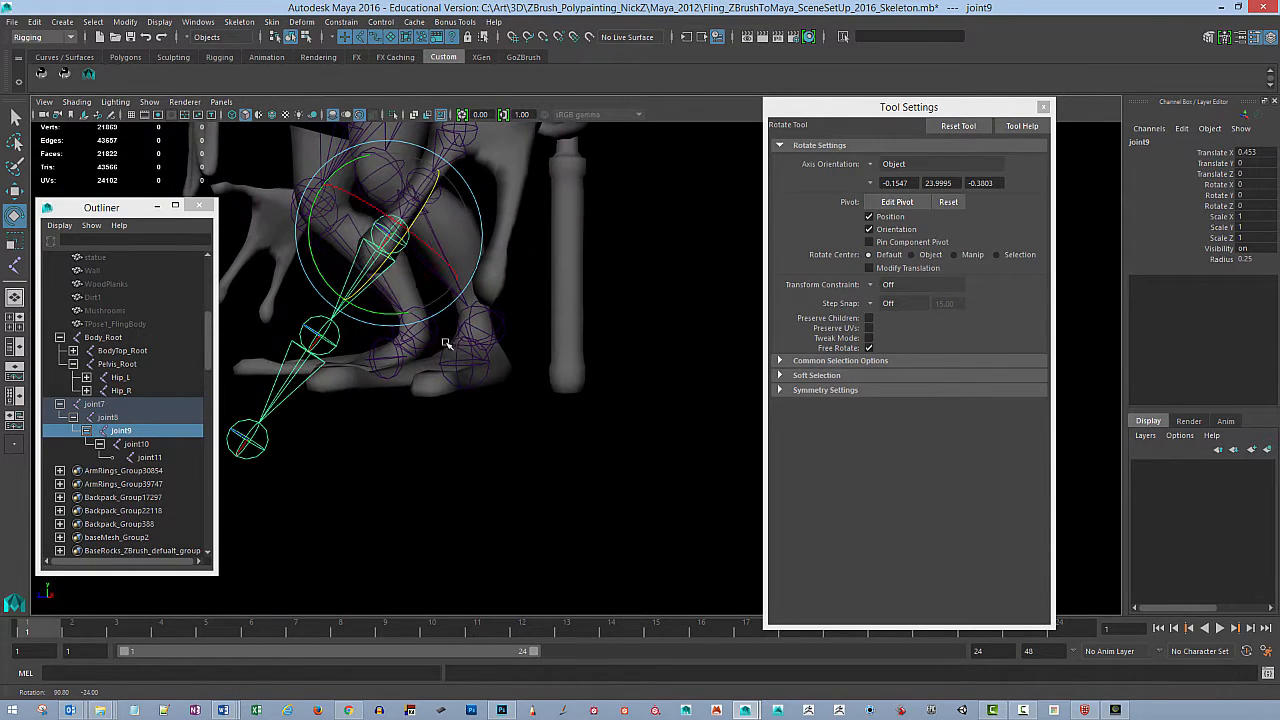
left_click_drag(383, 270, 492, 412)
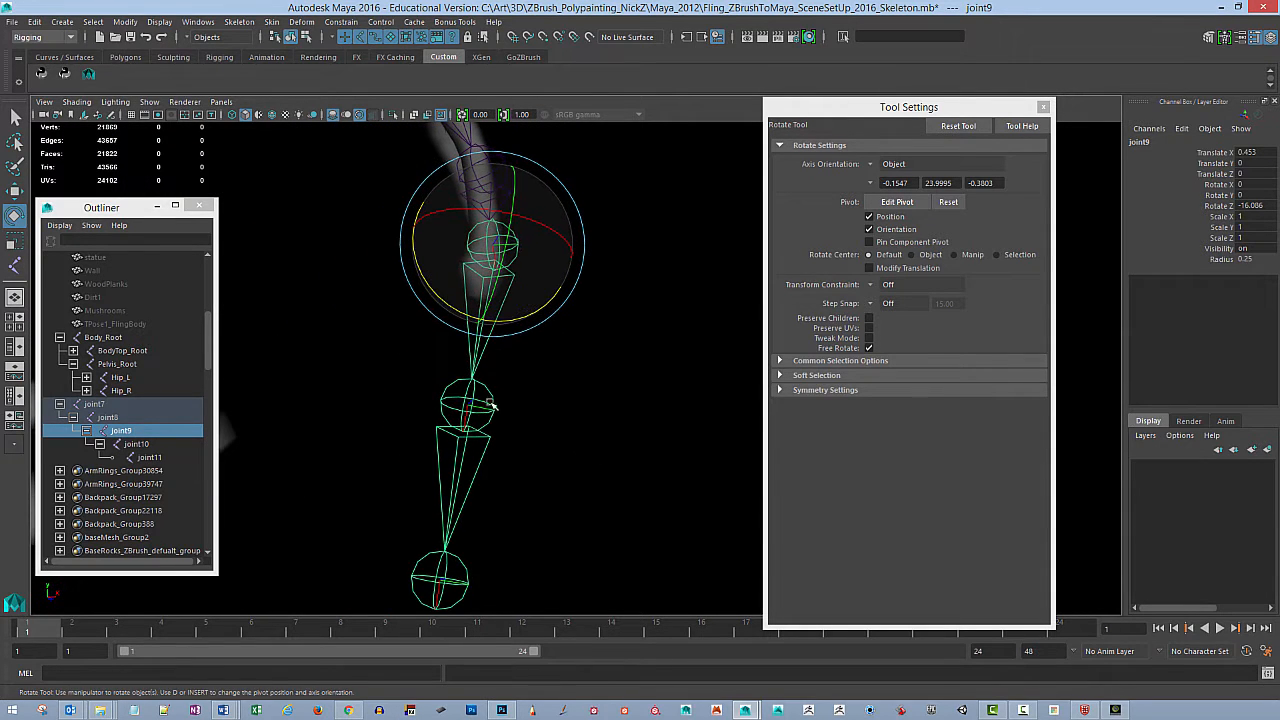
Step: Move joint10 along its bone to about 0.46 in Translate X, near the fingertip
left_click(484, 413)
left_click(484, 430)
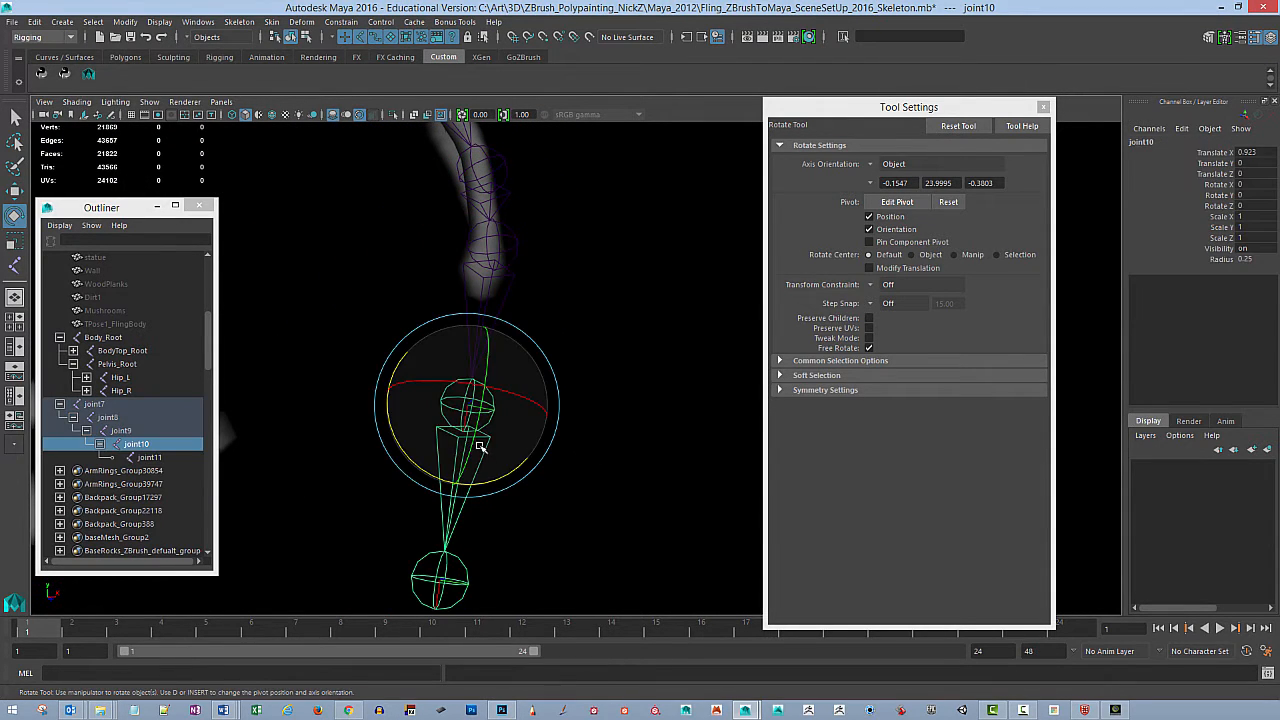
key("w")
left_click_drag(455, 471, 455, 402)
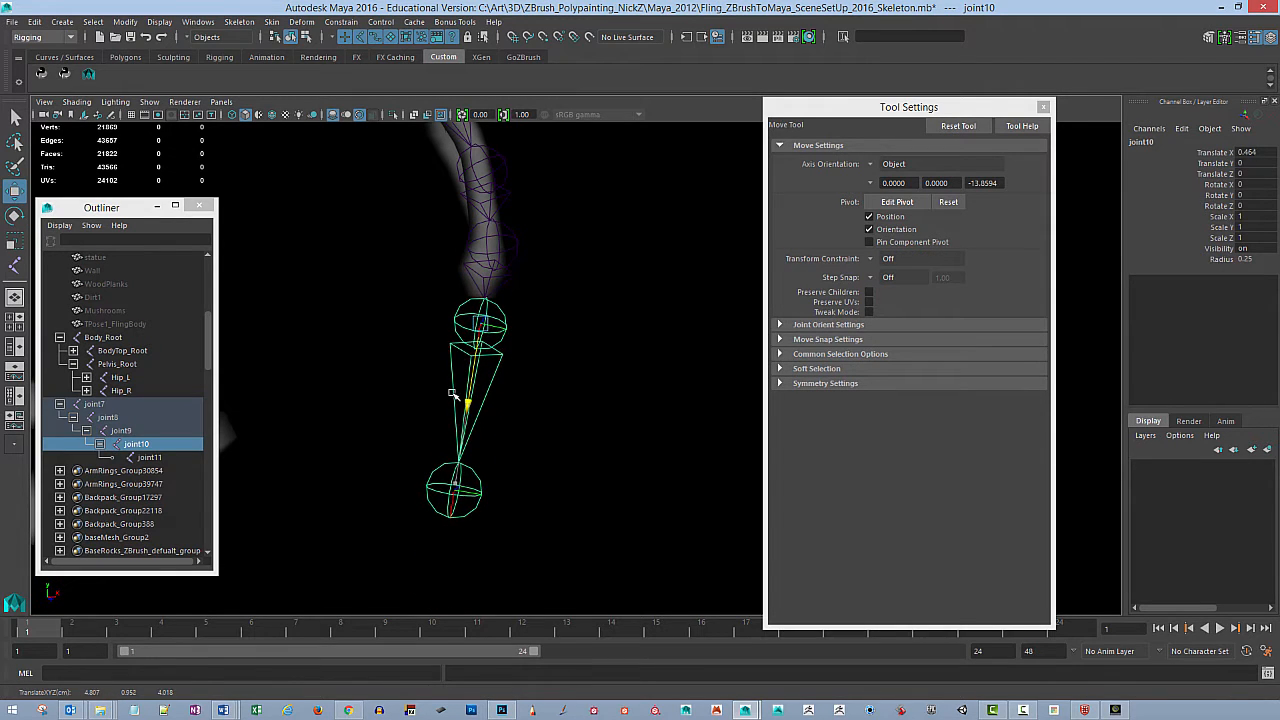
Step: Delete the surplus end joint, joint11, from the finger chain
left_click_drag(534, 385, 488, 392, "alt")
left_click(424, 466)
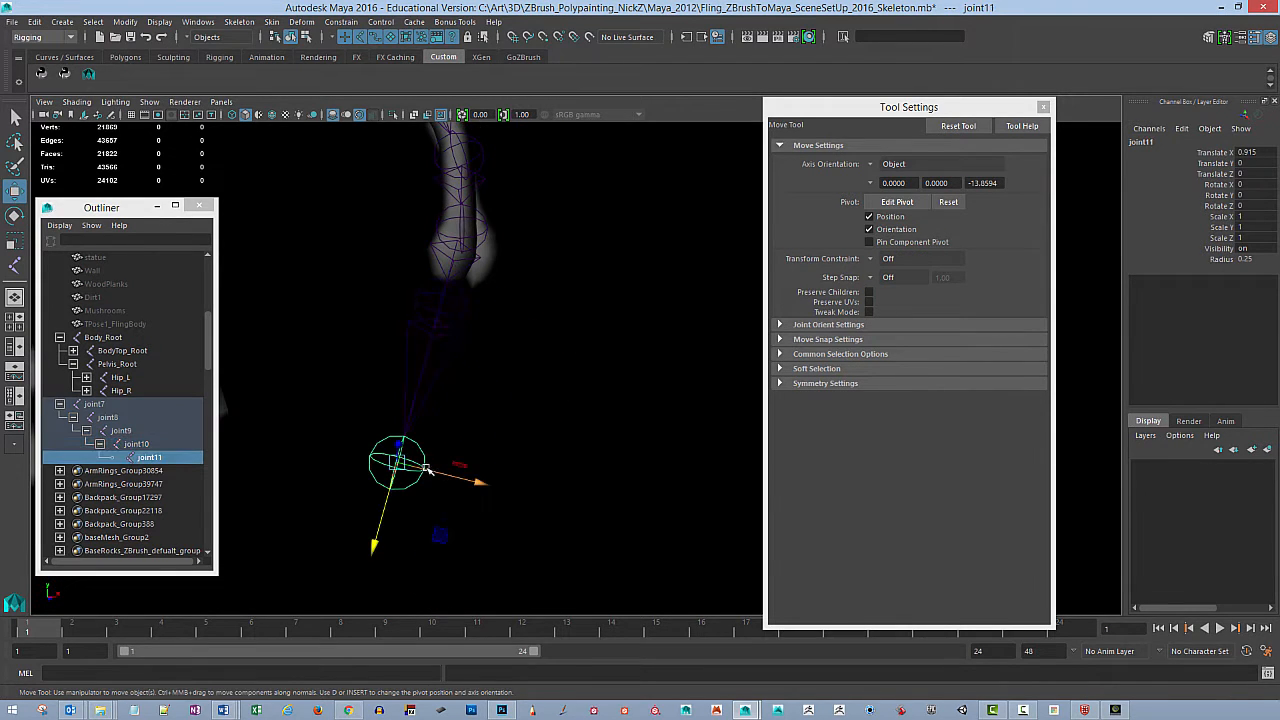
key("Delete")
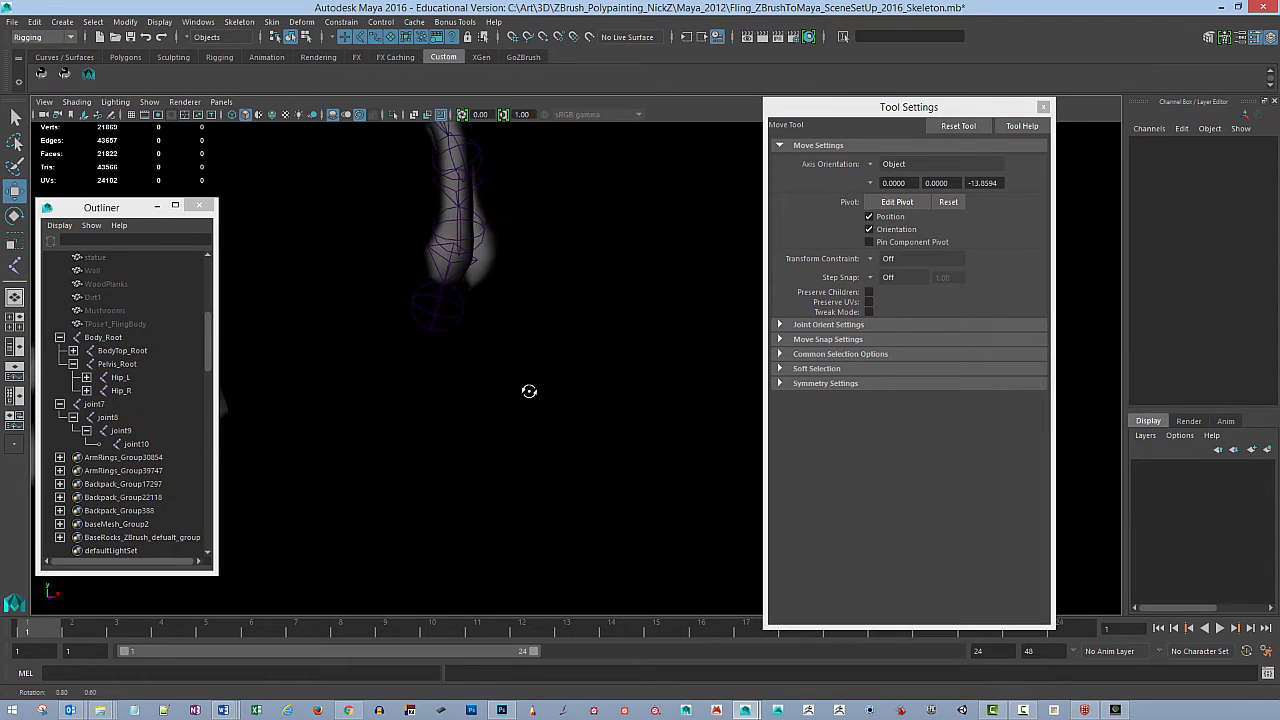
Step: Reposition the root joint7 inside the finger base at about 4.82, 2.26, 3.12
left_click_drag(529, 391, 506, 328, "alt")
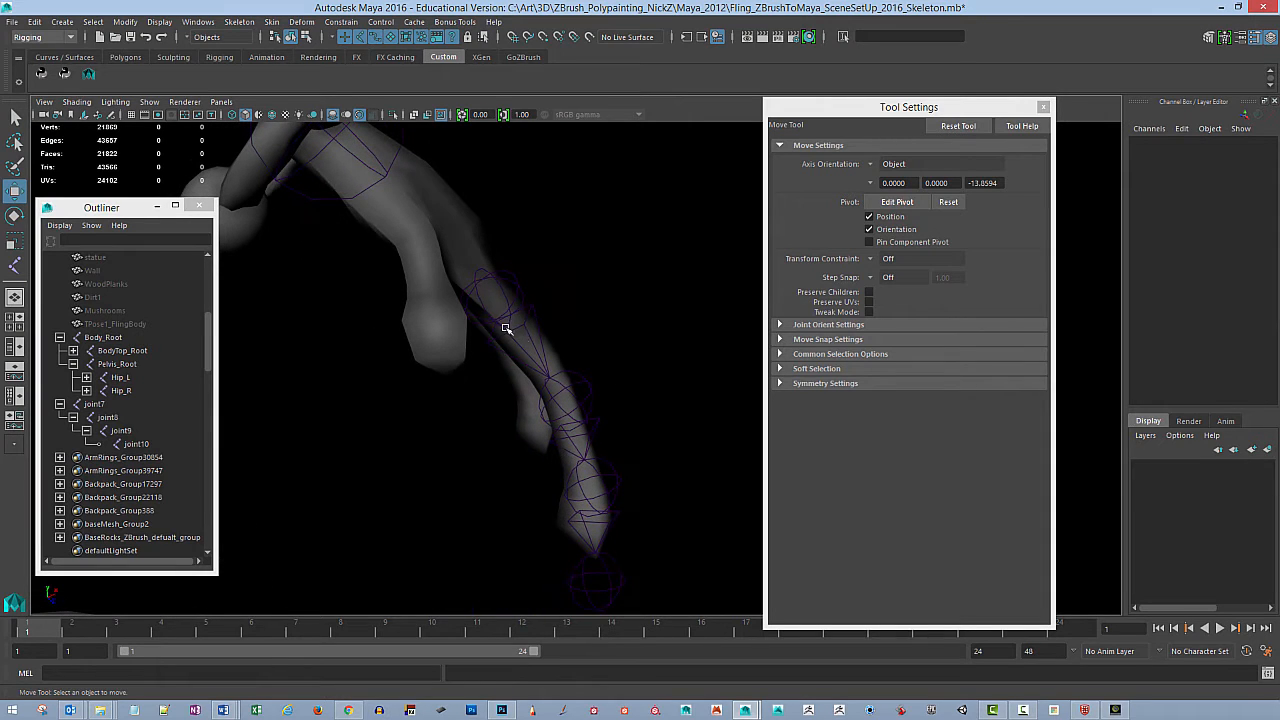
left_click(516, 297)
left_click_drag(648, 310, 445, 328, "alt")
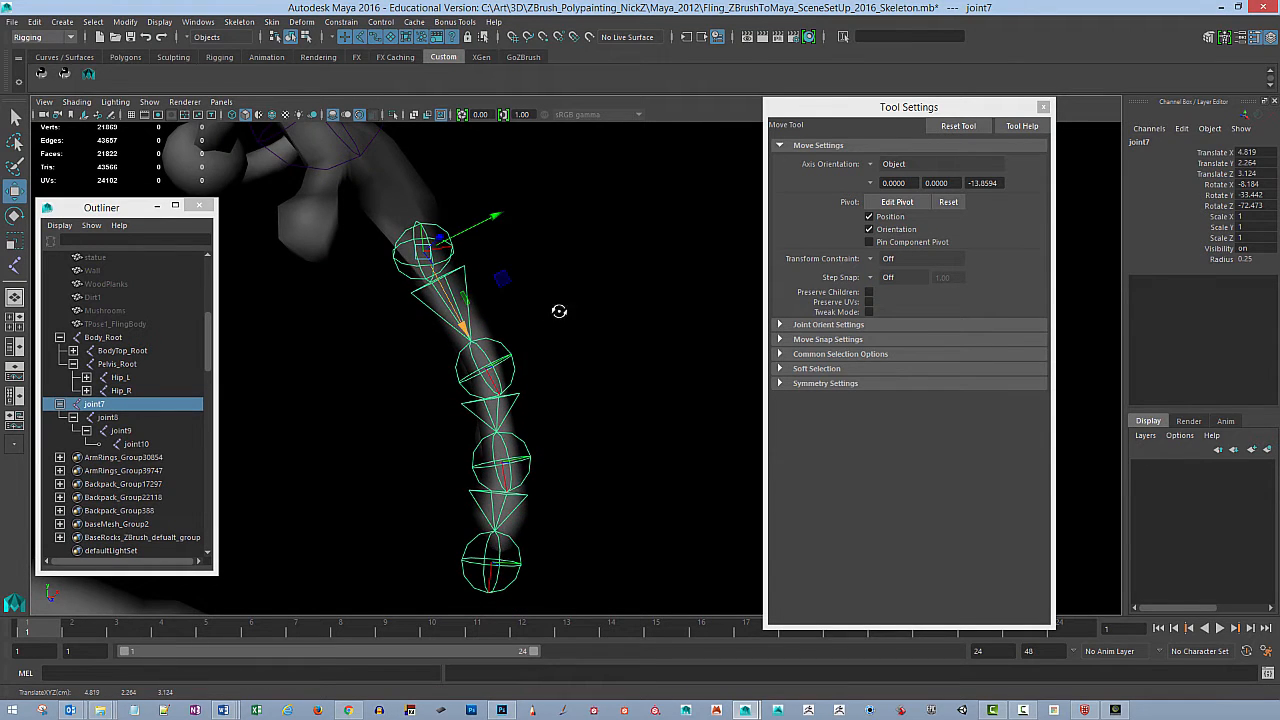
mouse_move(560, 311)
left_mouse_down("alt")
mouse_move(486, 300)
mouse_move(571, 297)
mouse_move(550, 314)
left_mouse_up("alt")
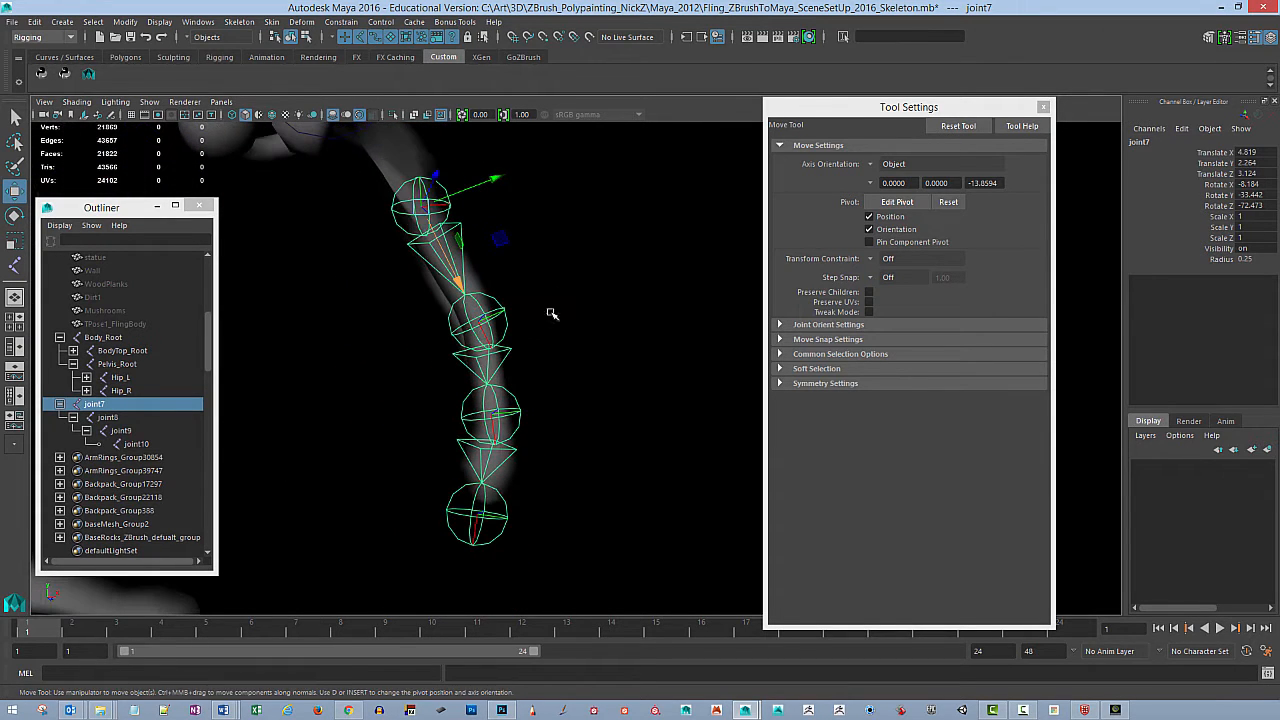
Step: Rotate joint7 to about -13.0, -29.9 and -66.4 degrees in X, Y and Z to align the chain inside the finger
key("e")
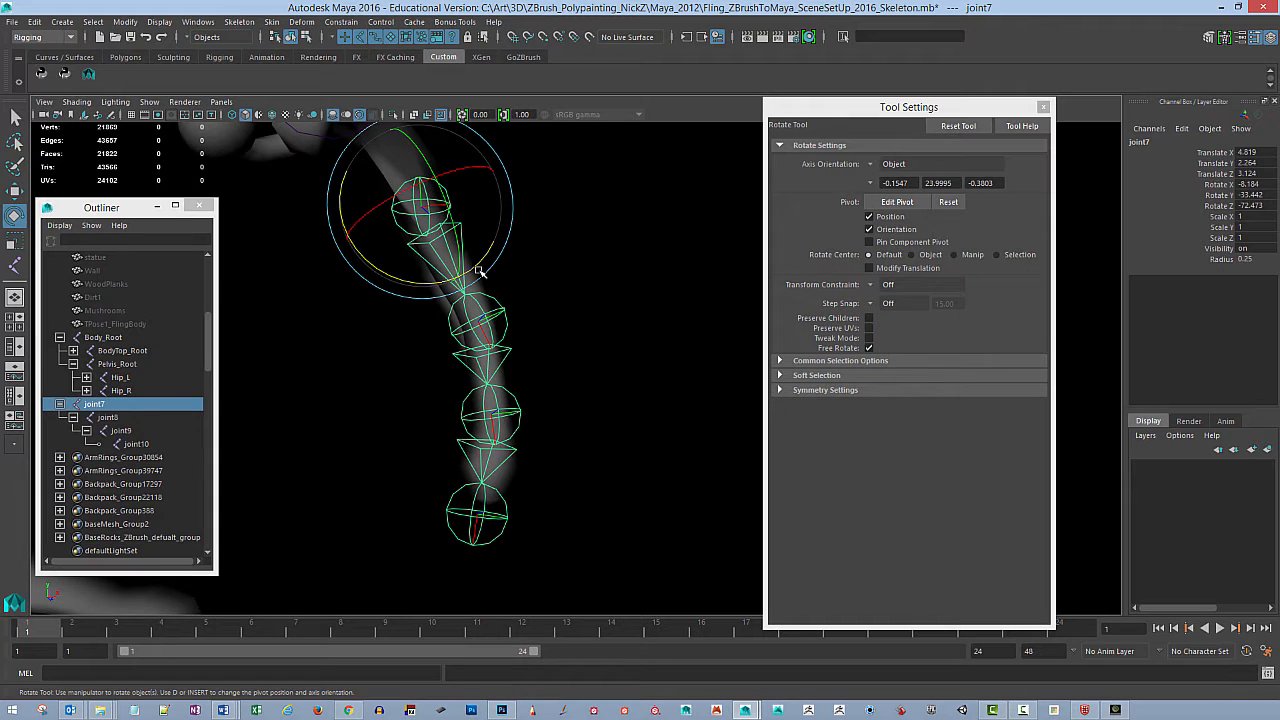
left_click_drag(479, 270, 491, 268)
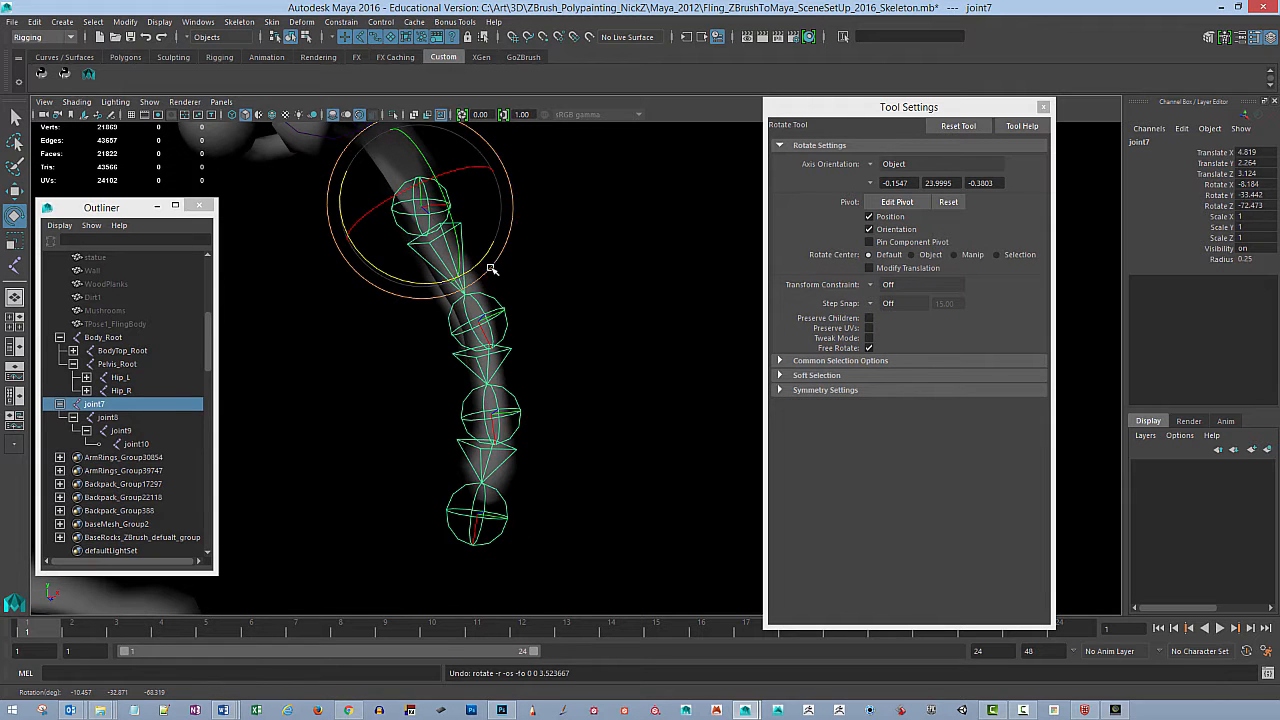
left_click_drag(578, 287, 521, 284, "alt")
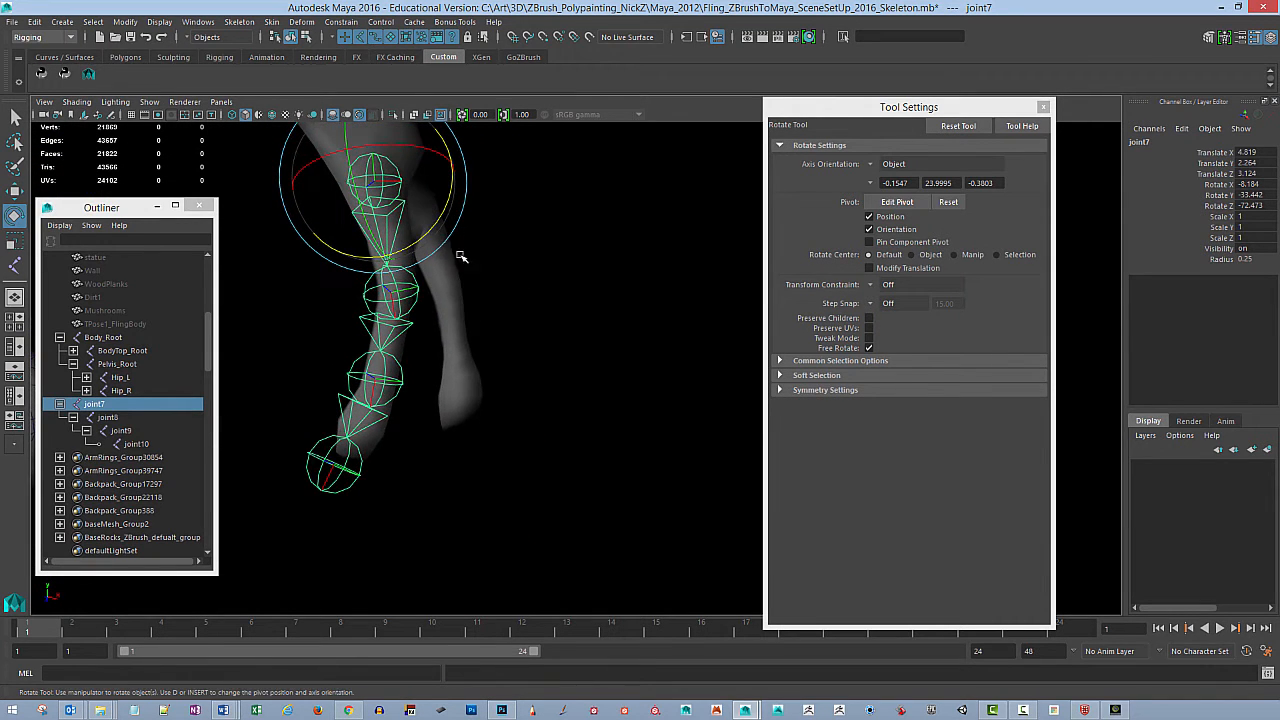
left_click_drag(427, 233, 432, 239)
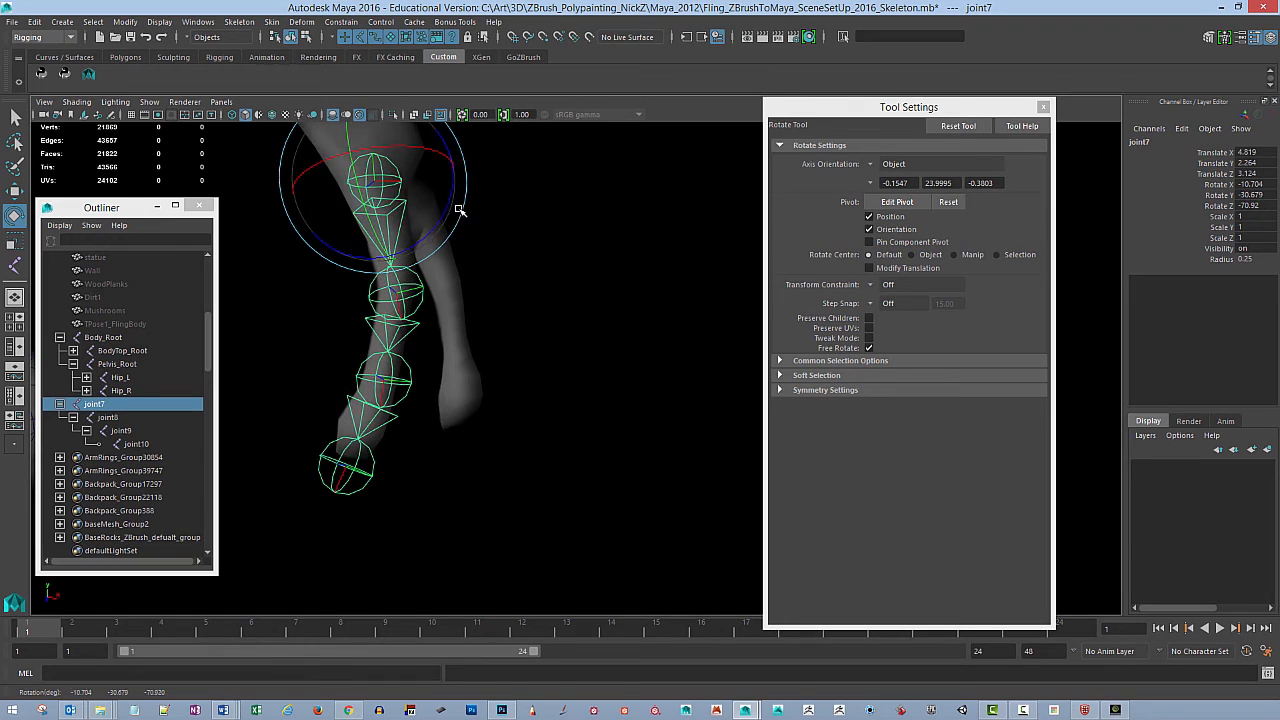
middle_click_drag(472, 244, 486, 294, "alt")
mouse_move(486, 294)
left_mouse_down("alt")
mouse_move(443, 249)
mouse_move(523, 294)
mouse_move(551, 294)
mouse_move(534, 277)
mouse_move(476, 271)
mouse_move(506, 299)
left_mouse_up("alt")
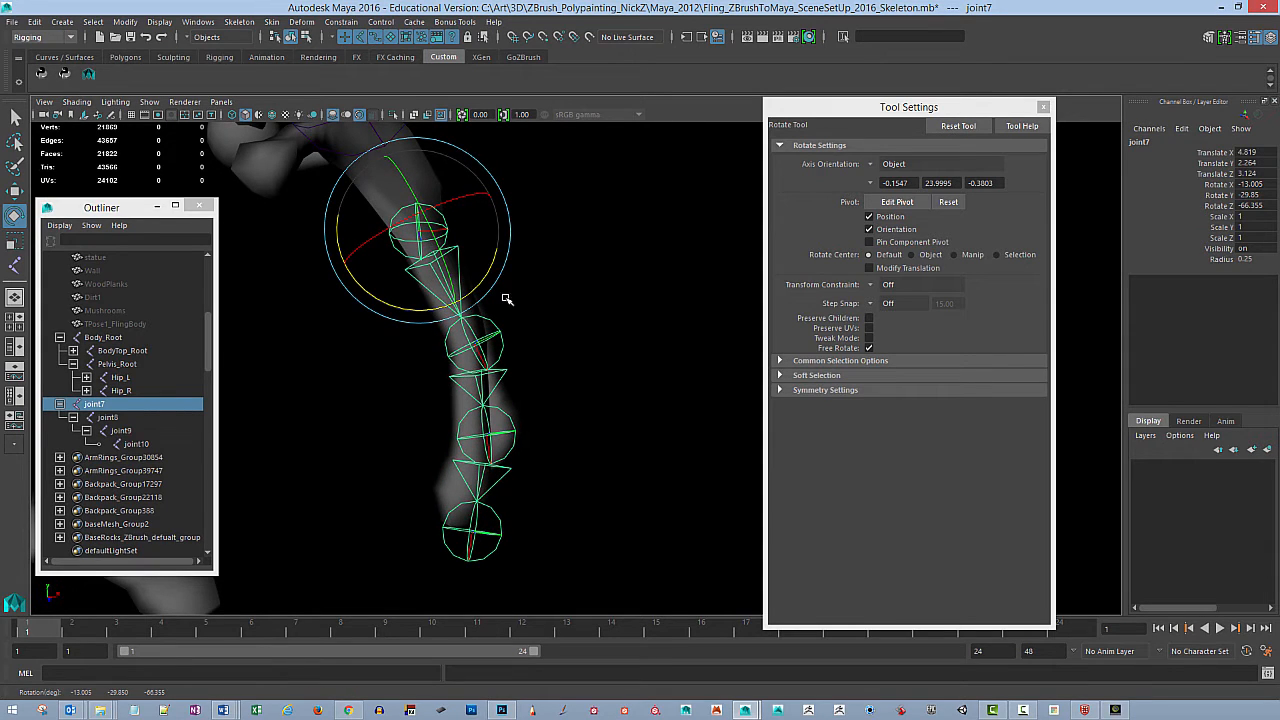
Step: Rotate joint8 to about -24.8 degrees in Z so the middle of the chain follows the finger
middle_click_drag(526, 290, 537, 248, "alt")
left_click(518, 408)
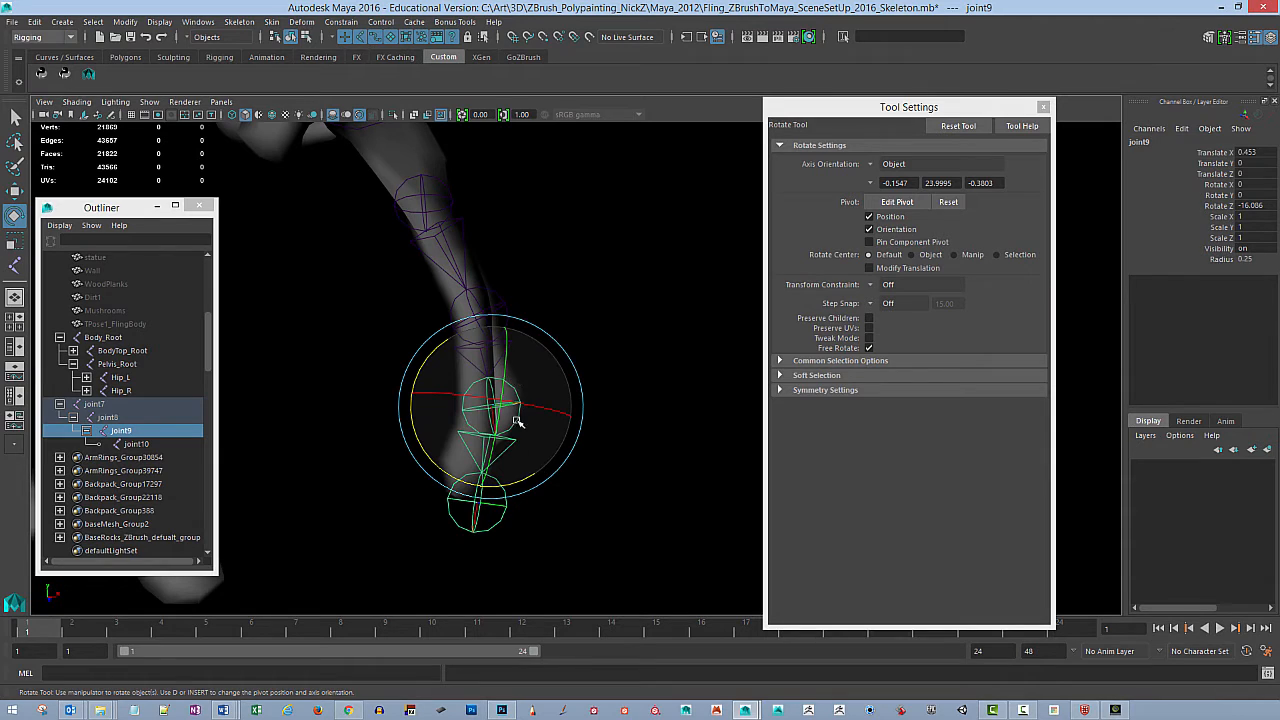
left_click(492, 313)
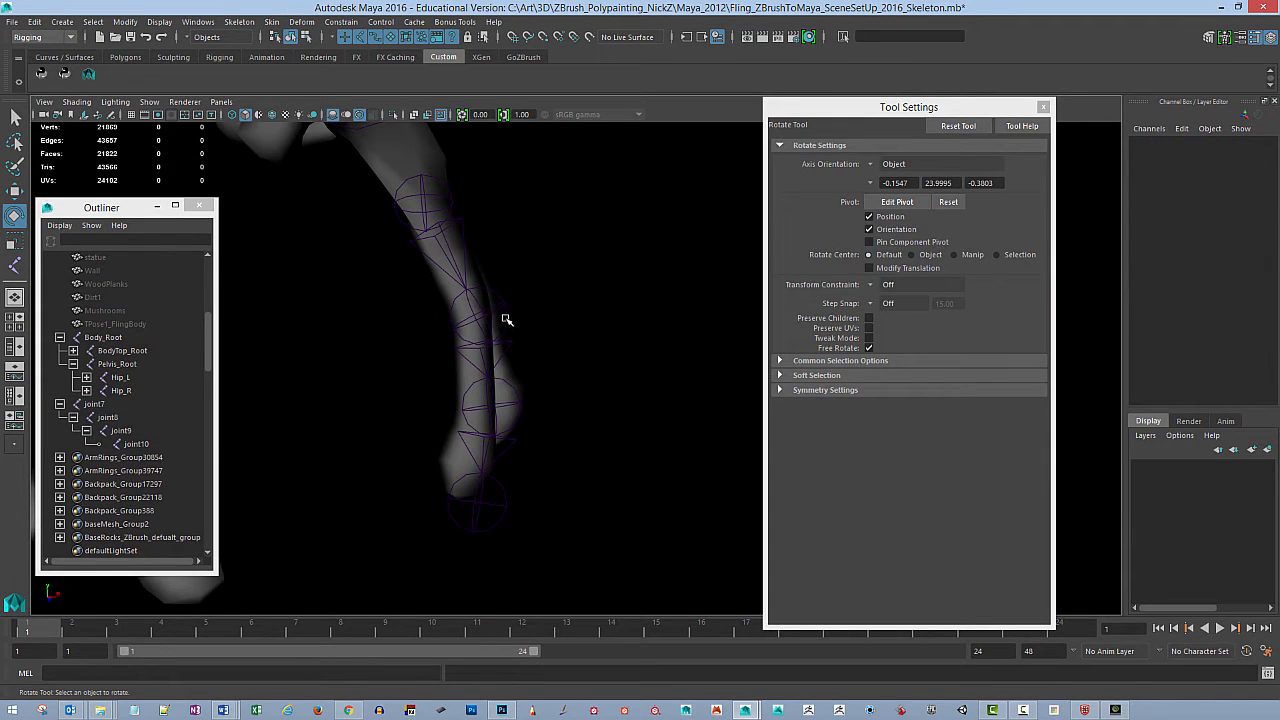
left_click(505, 319)
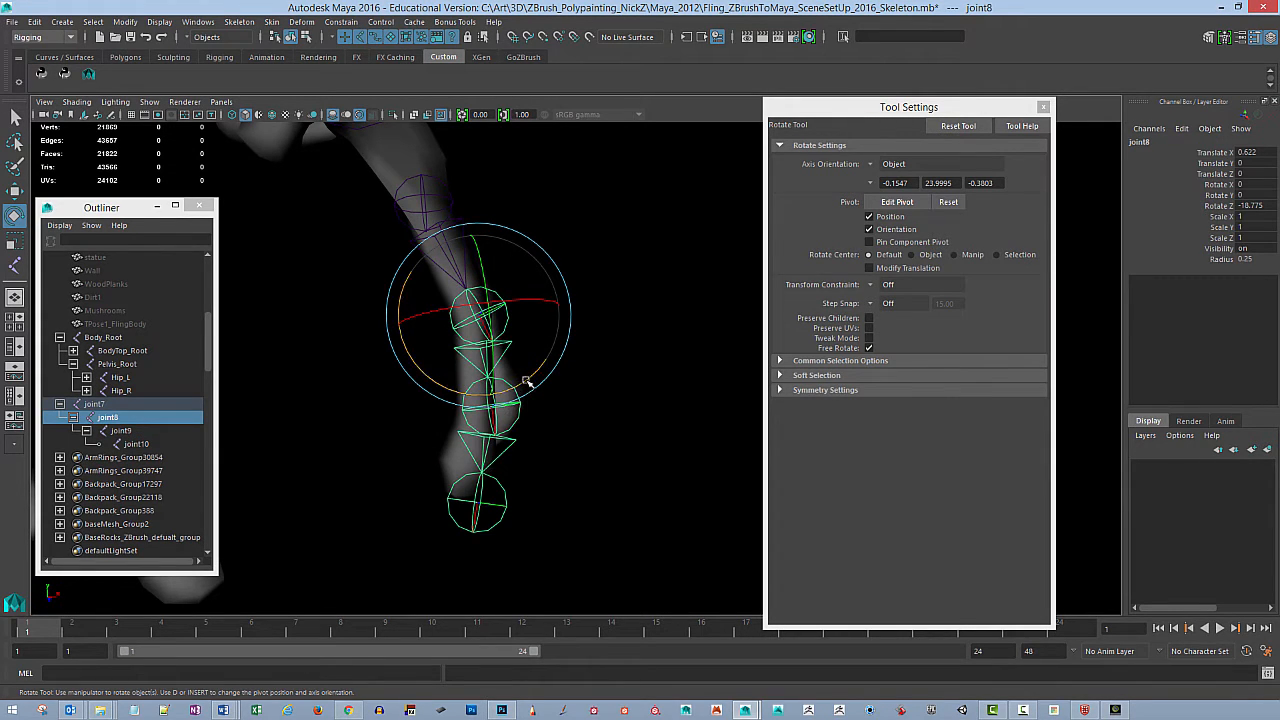
left_click_drag(527, 382, 561, 377)
Step: Examine joint10's attributes and the fit of the whole chain from joint7 to joint10 inside the finger from several angles
left_click(505, 493)
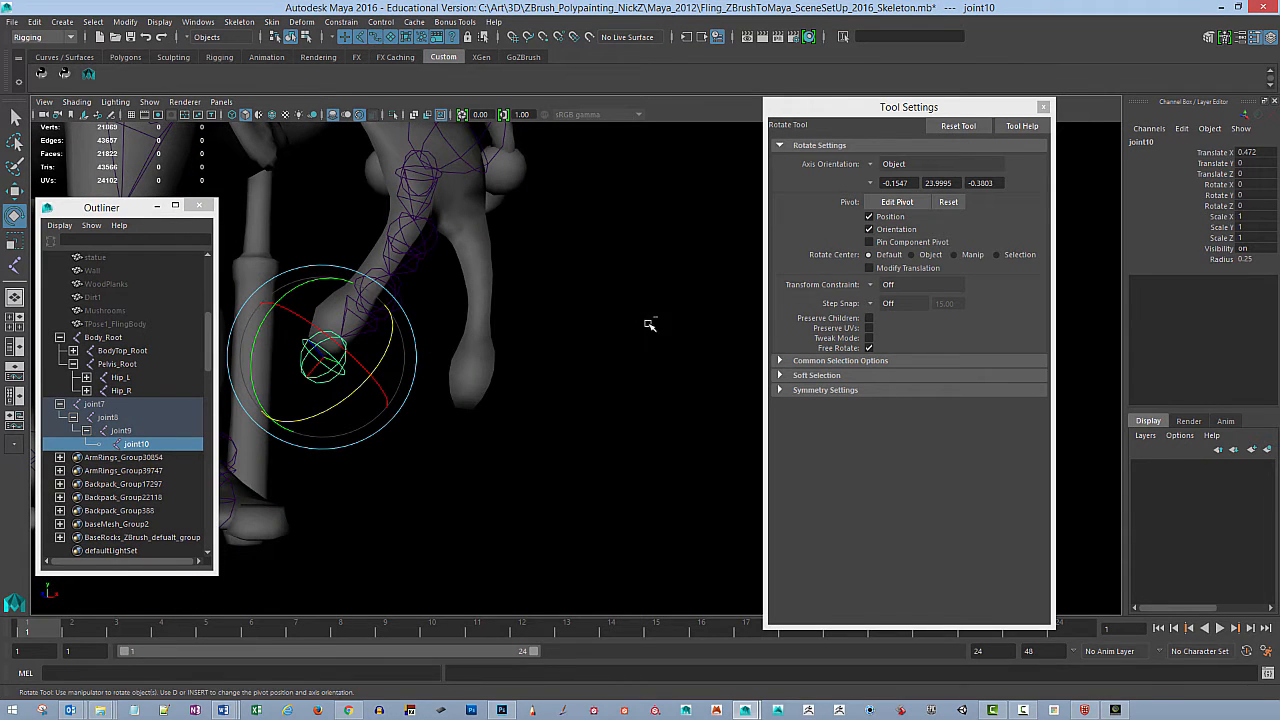
key("ctrl+a")
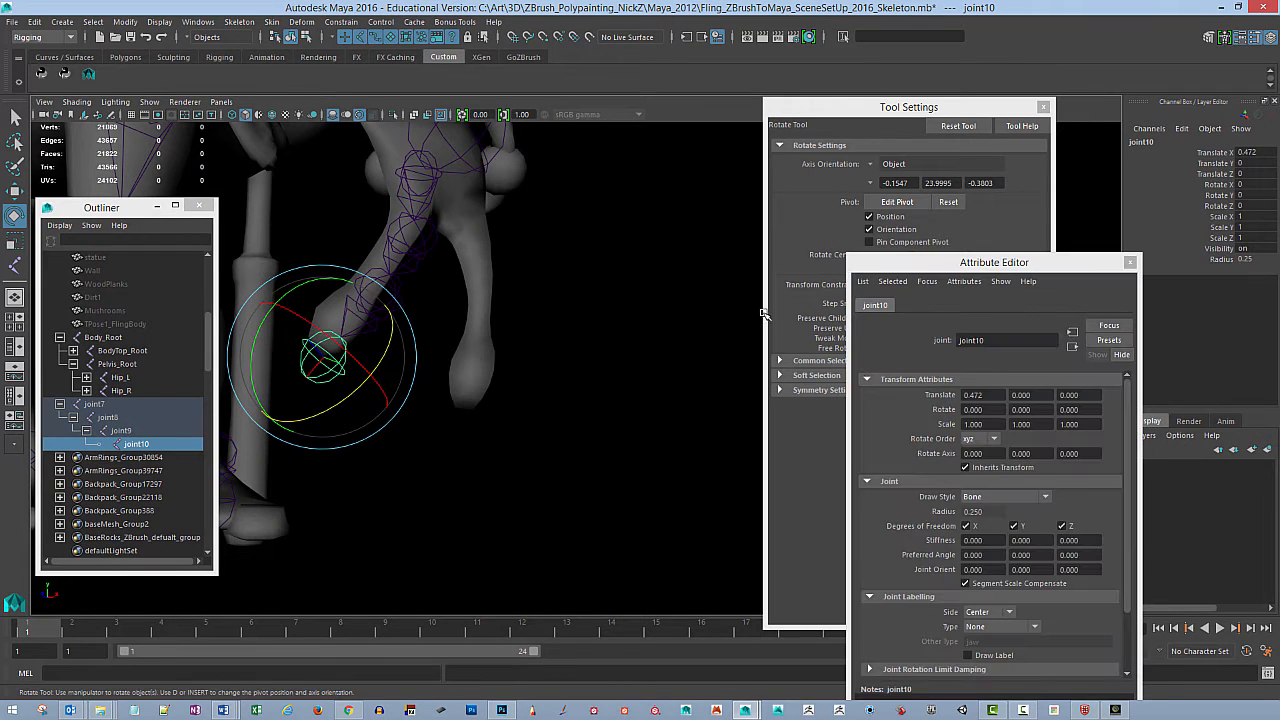
left_click(1130, 262)
left_click_drag(551, 354, 572, 370, "alt")
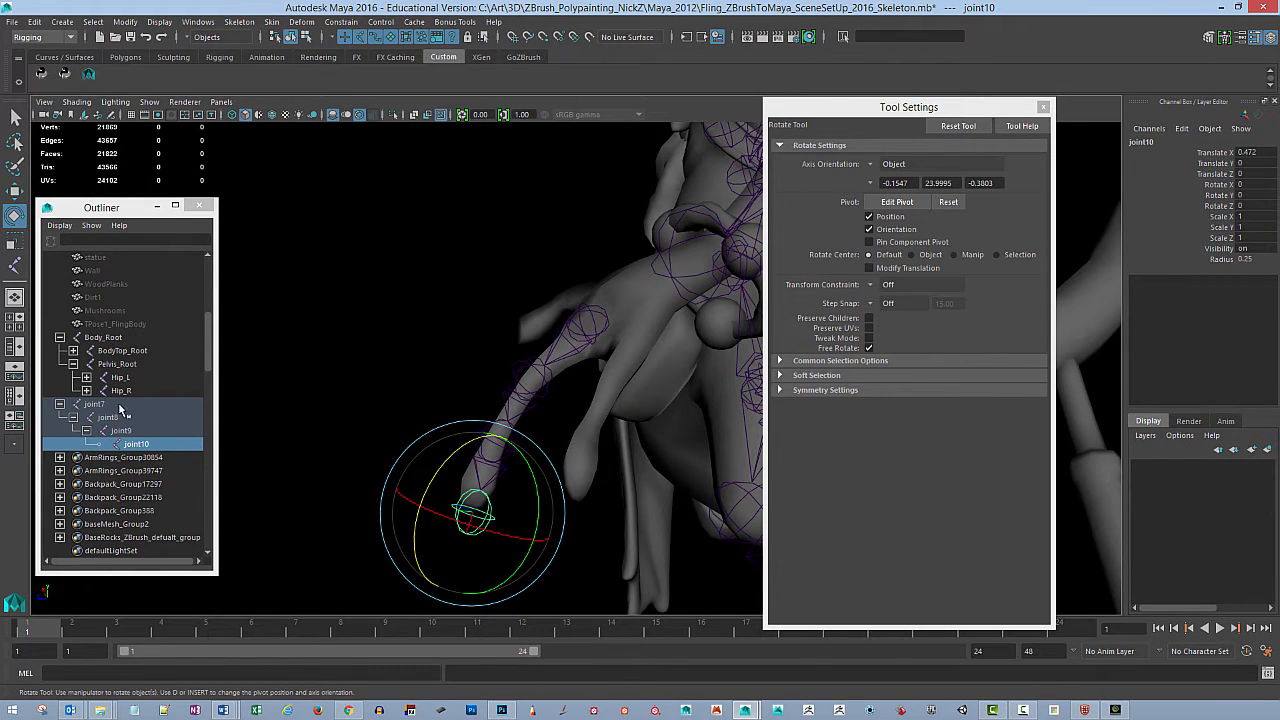
left_click(120, 405)
left_click(149, 442, "shift")
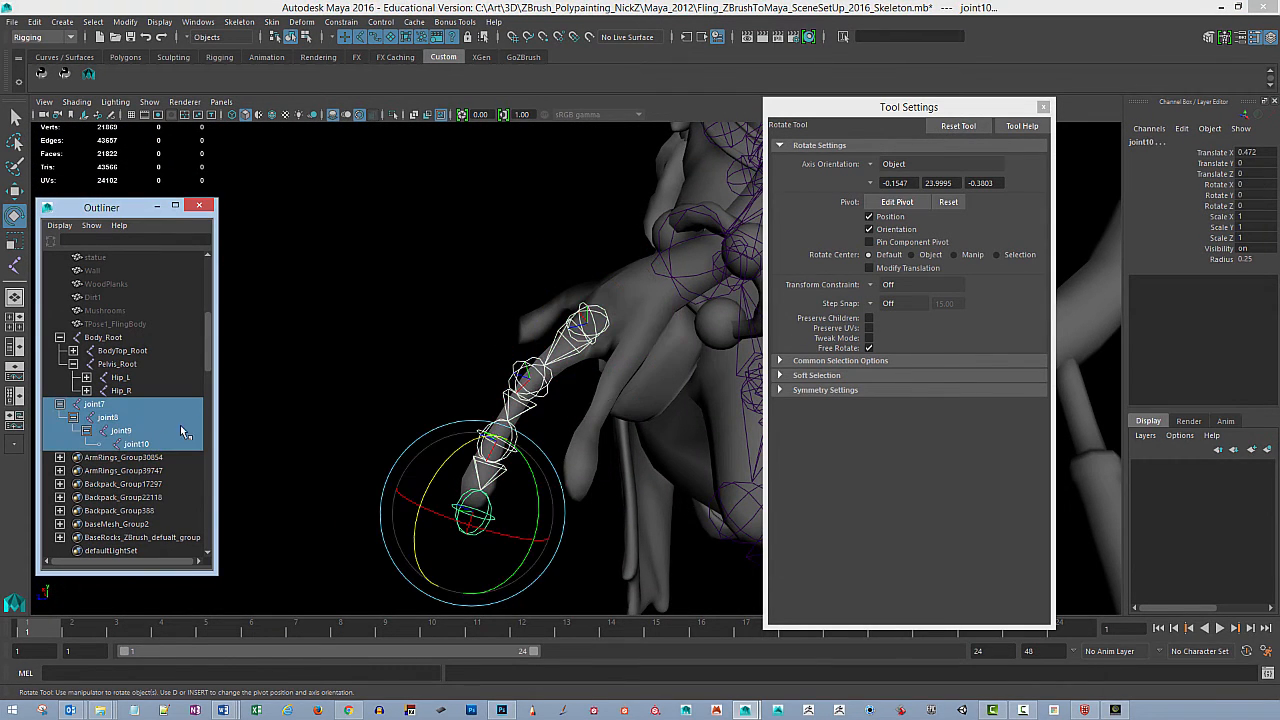
left_click(112, 405)
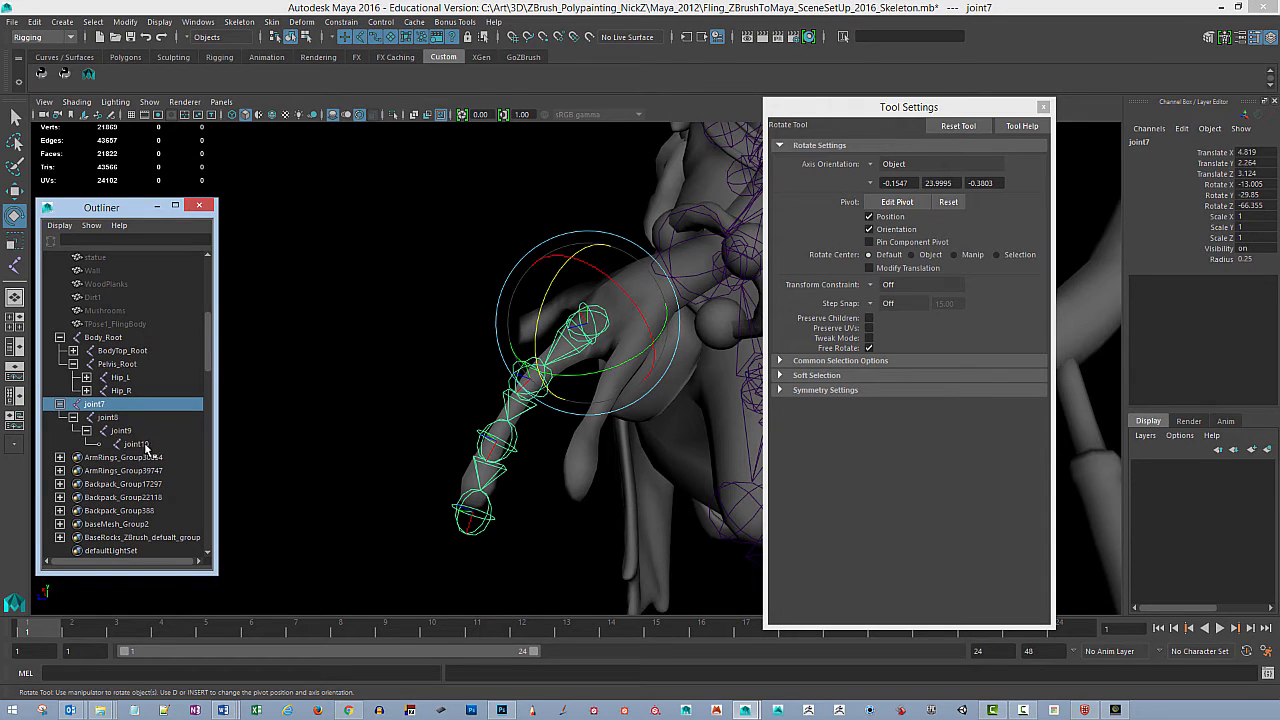
left_click(145, 445, "shift")
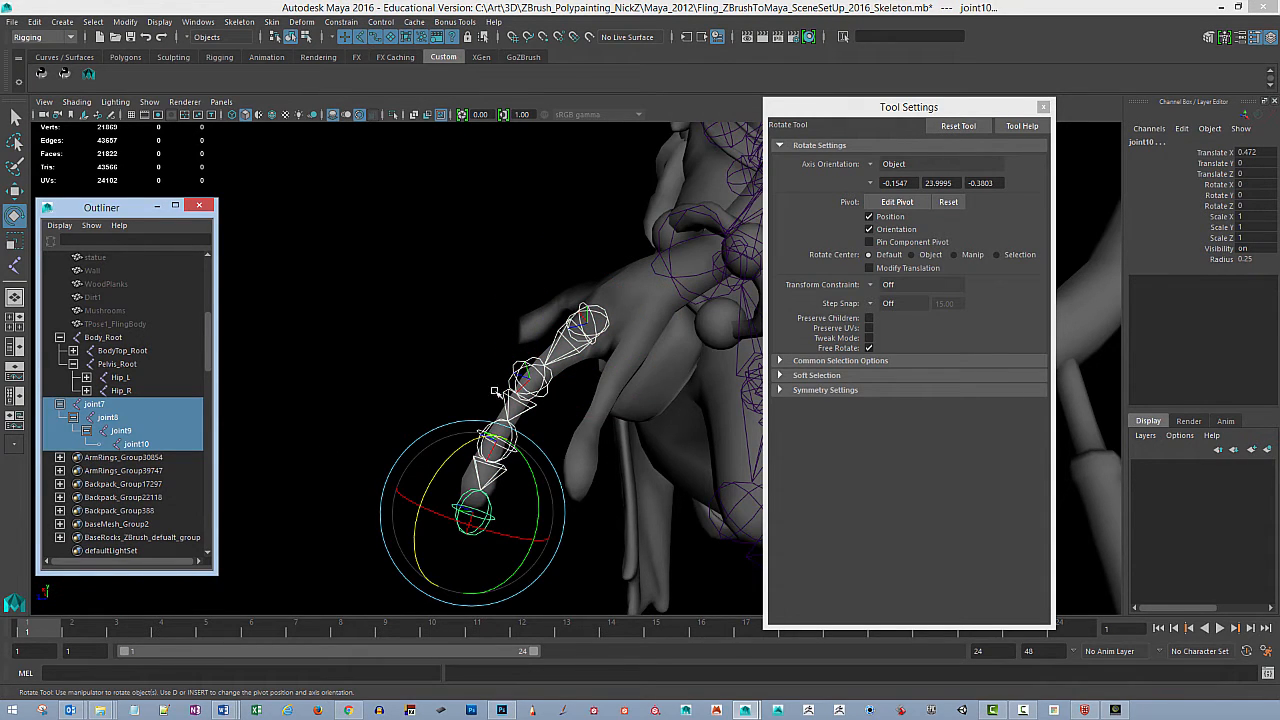
left_click_drag(495, 391, 460, 544, "alt")
key("ctrl+z")
left_click_drag(465, 490, 673, 380, "alt")
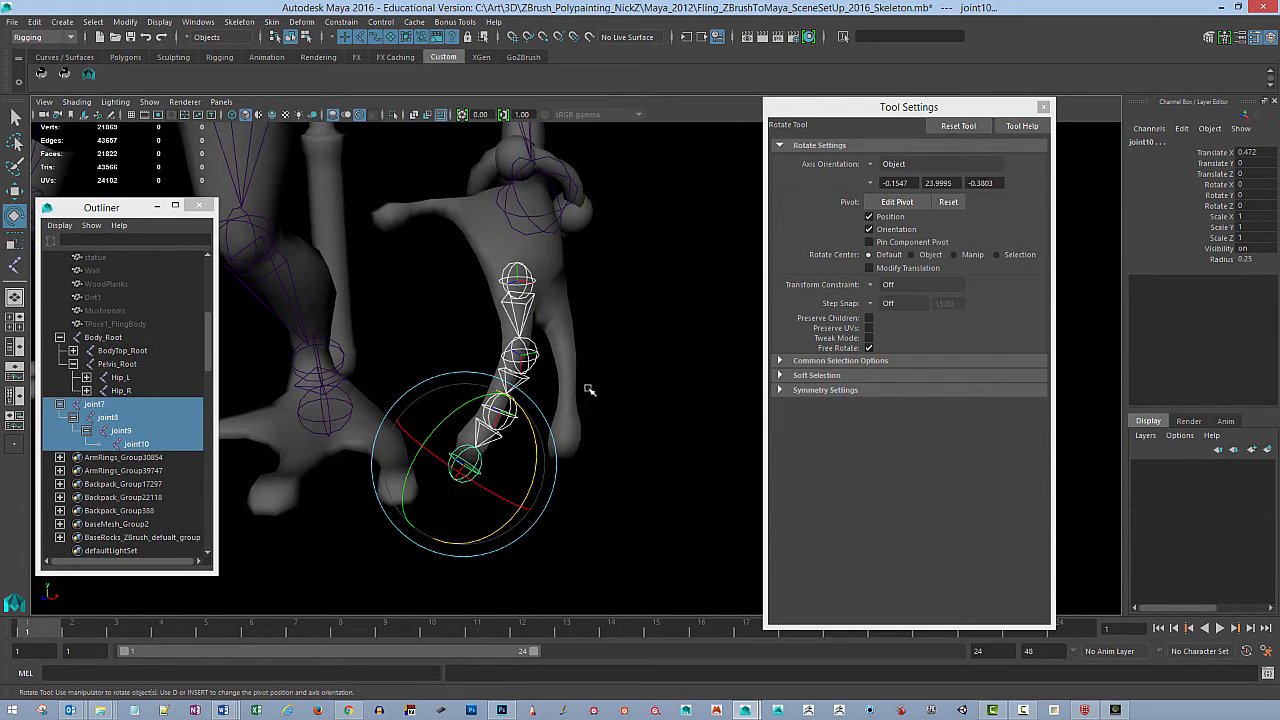
Step: Rename joint7 to Finger_Base_L and joint8 to Finger_Knuckle_L
left_click(96, 404)
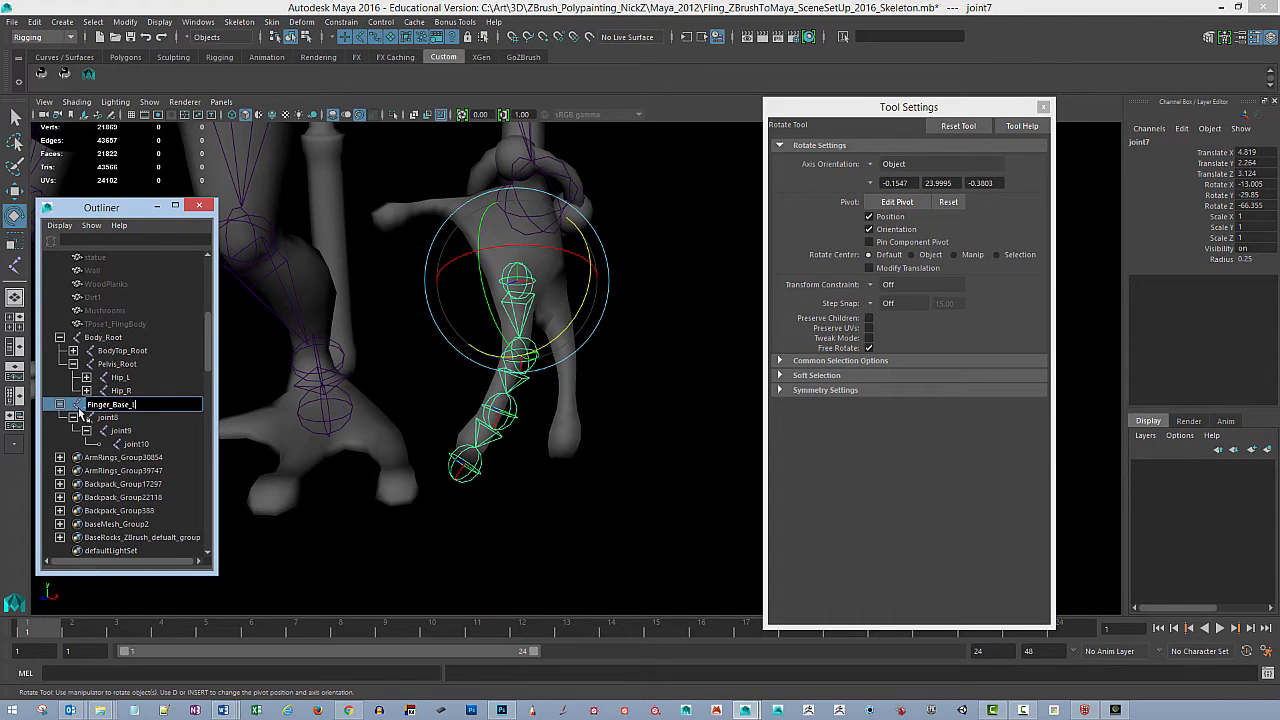
key("Return")
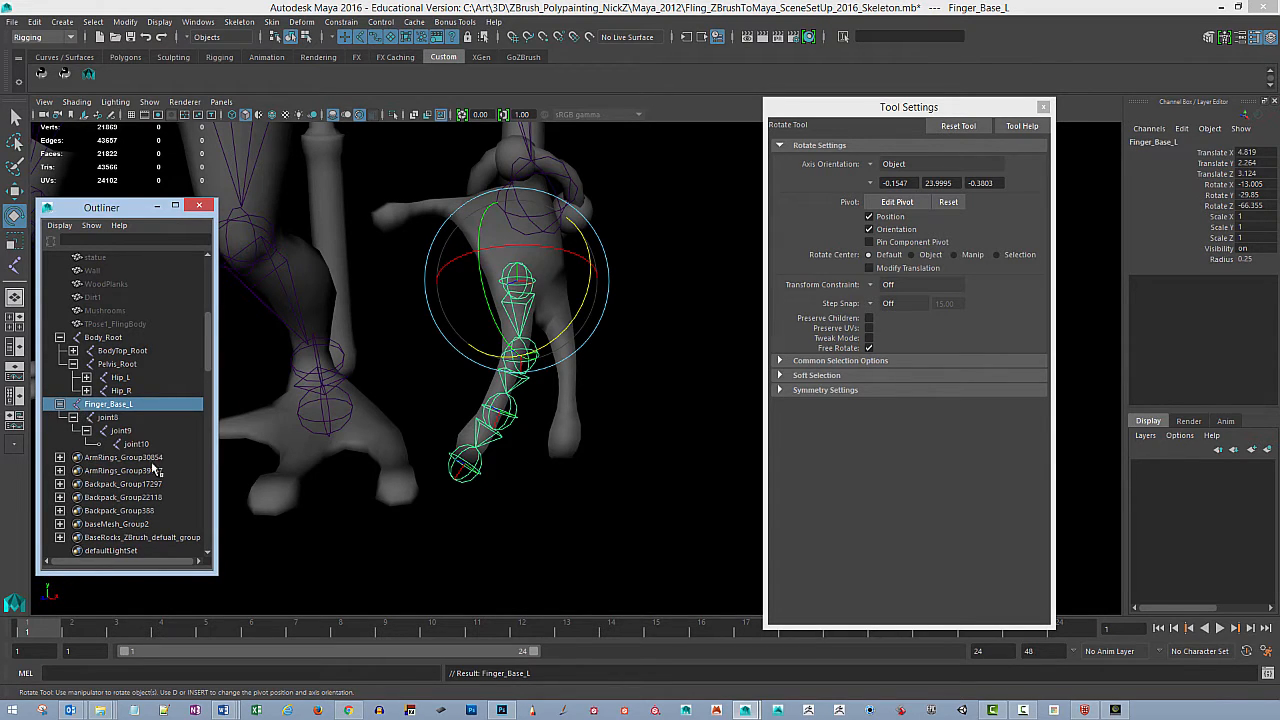
double_click(111, 419)
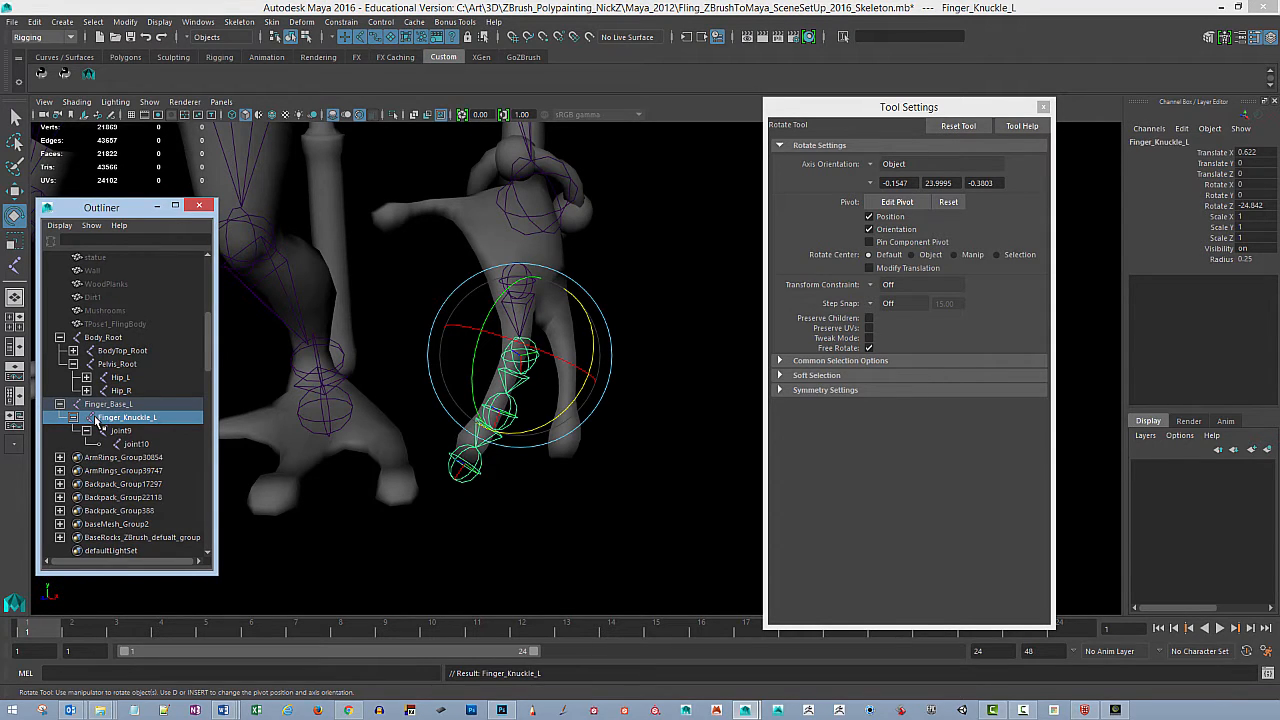
Step: Rename joint9 to Finger_Tip_L and joint10 to Figer_End_L
left_click(135, 431)
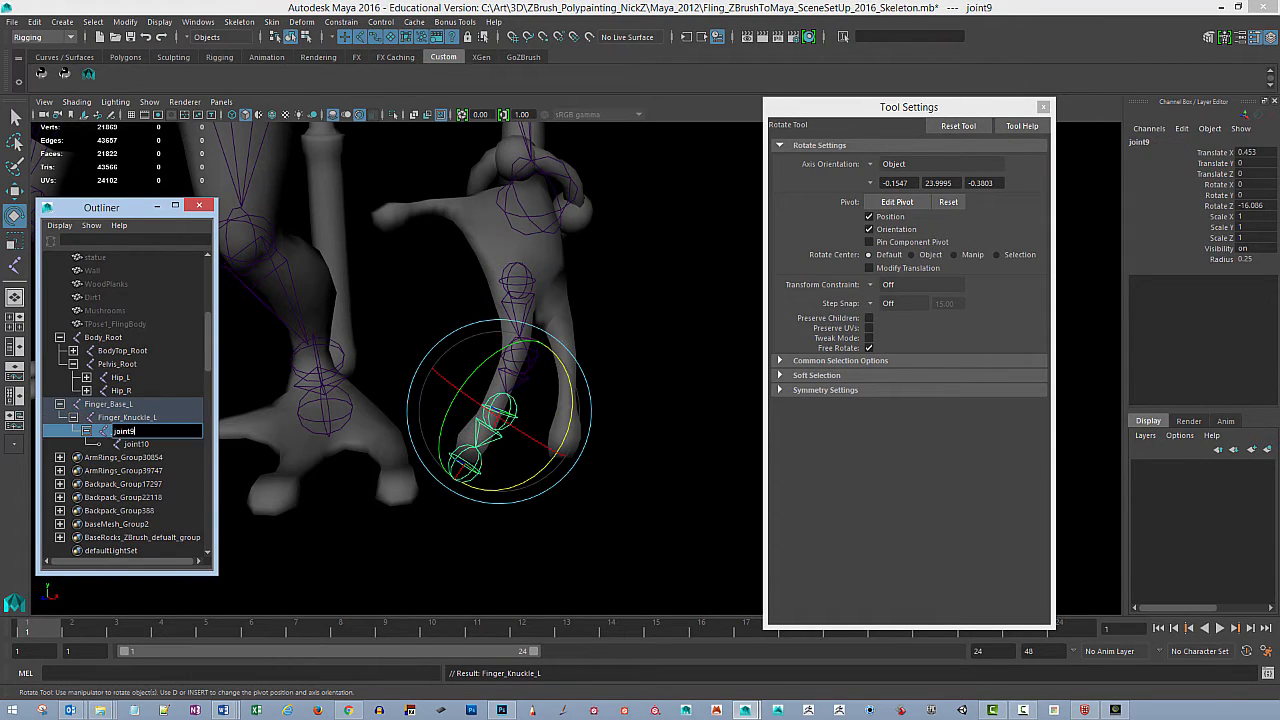
double_click(100, 432)
key("Return")
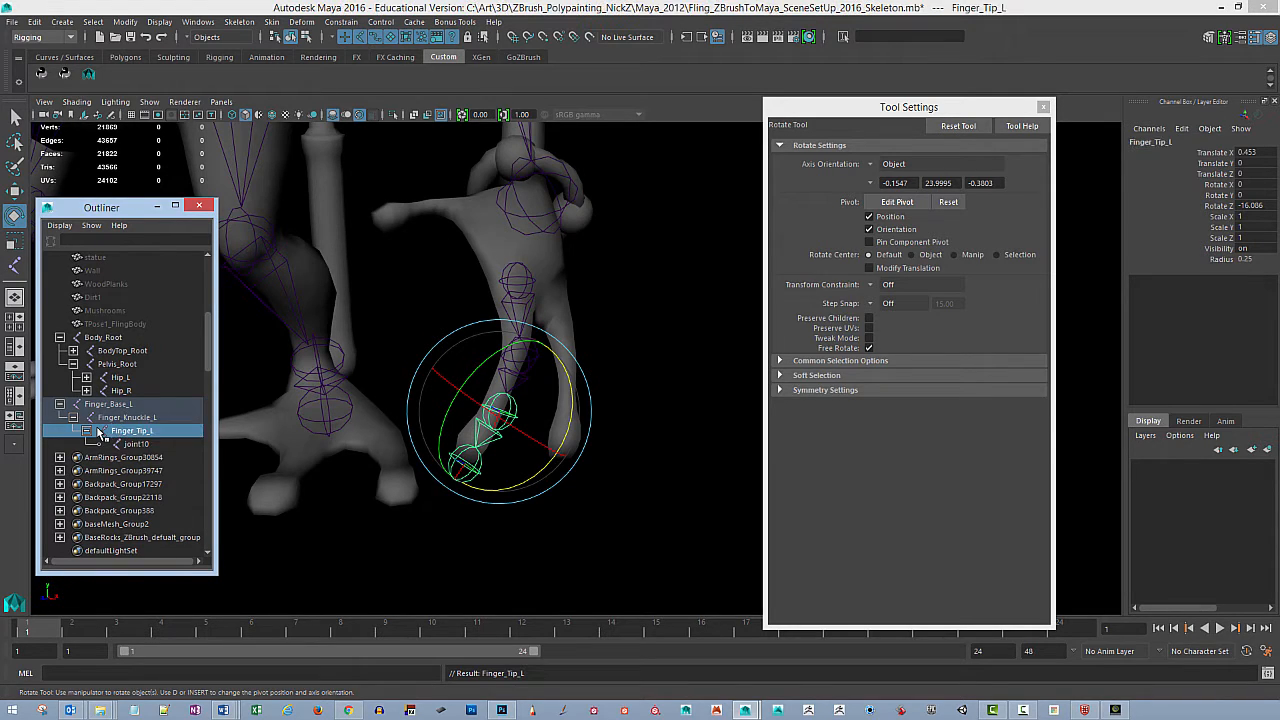
left_click(160, 444)
double_click(148, 445)
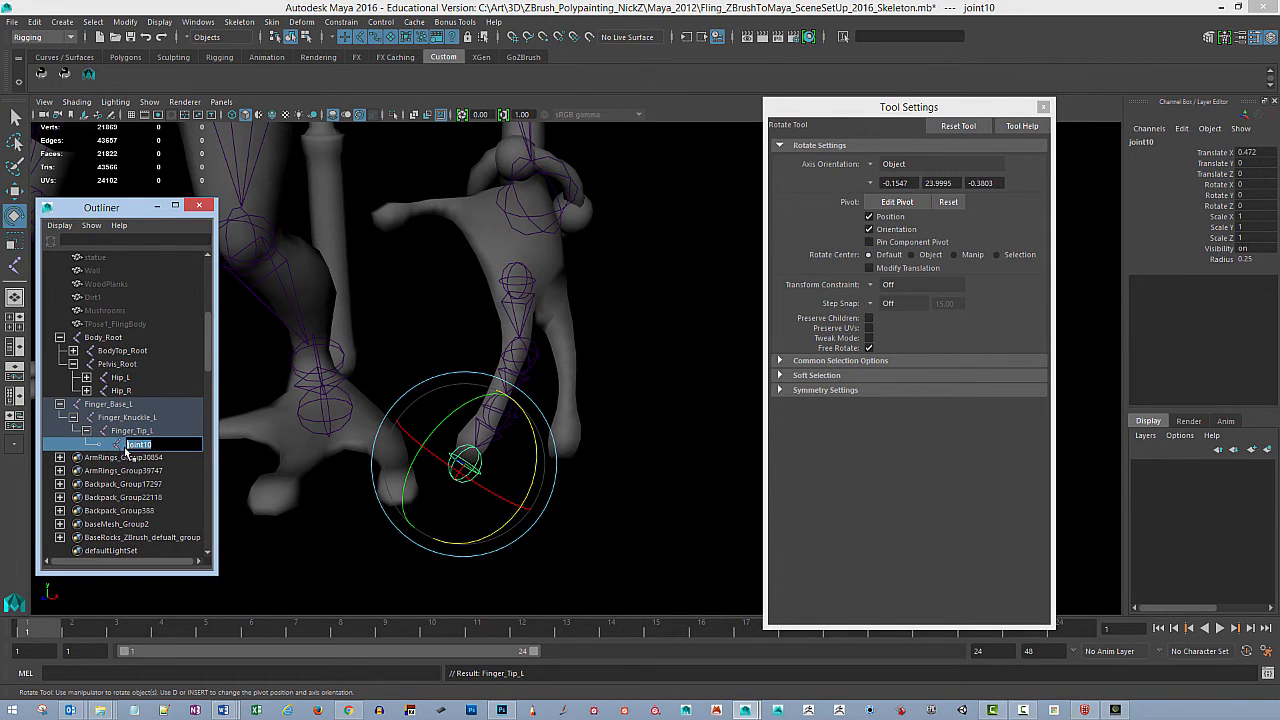
type("Figer_End_L")
key("Return")
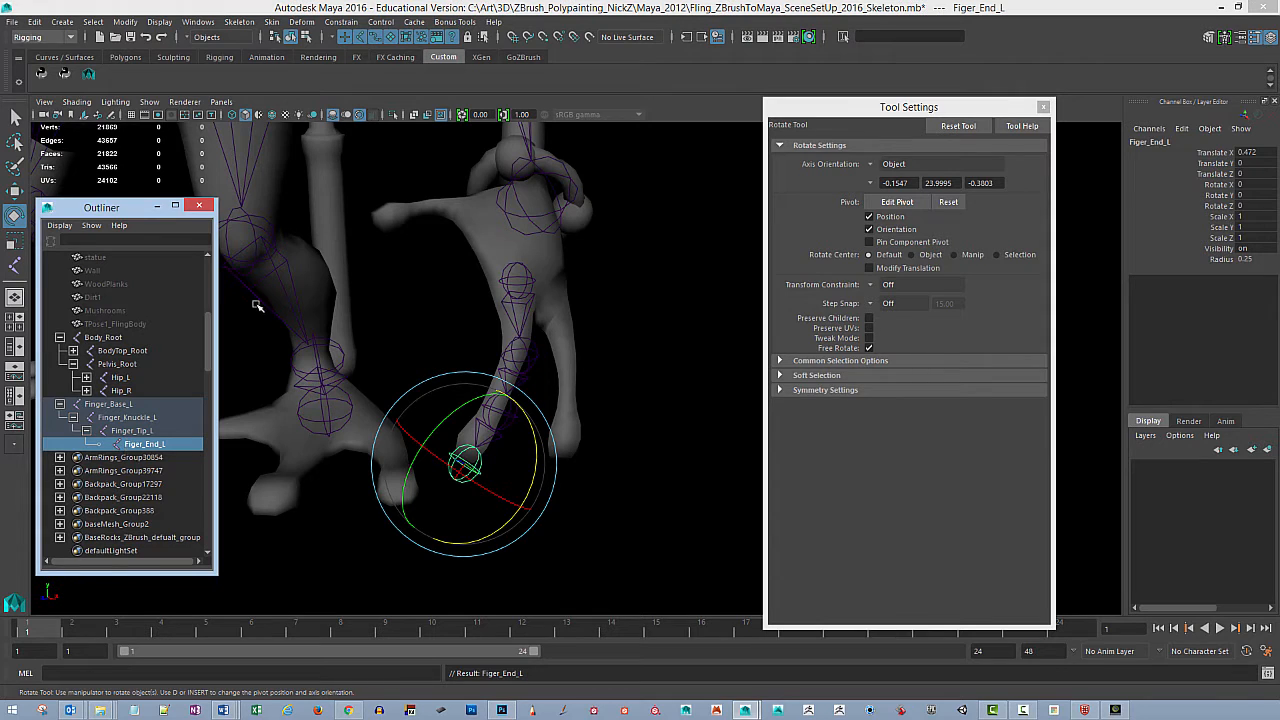
Step: Rotate Finger_Base_L to about -13.2, -31.6 and -65.9 degrees in X, Y and Z to refine the chain's fit
left_click(639, 440)
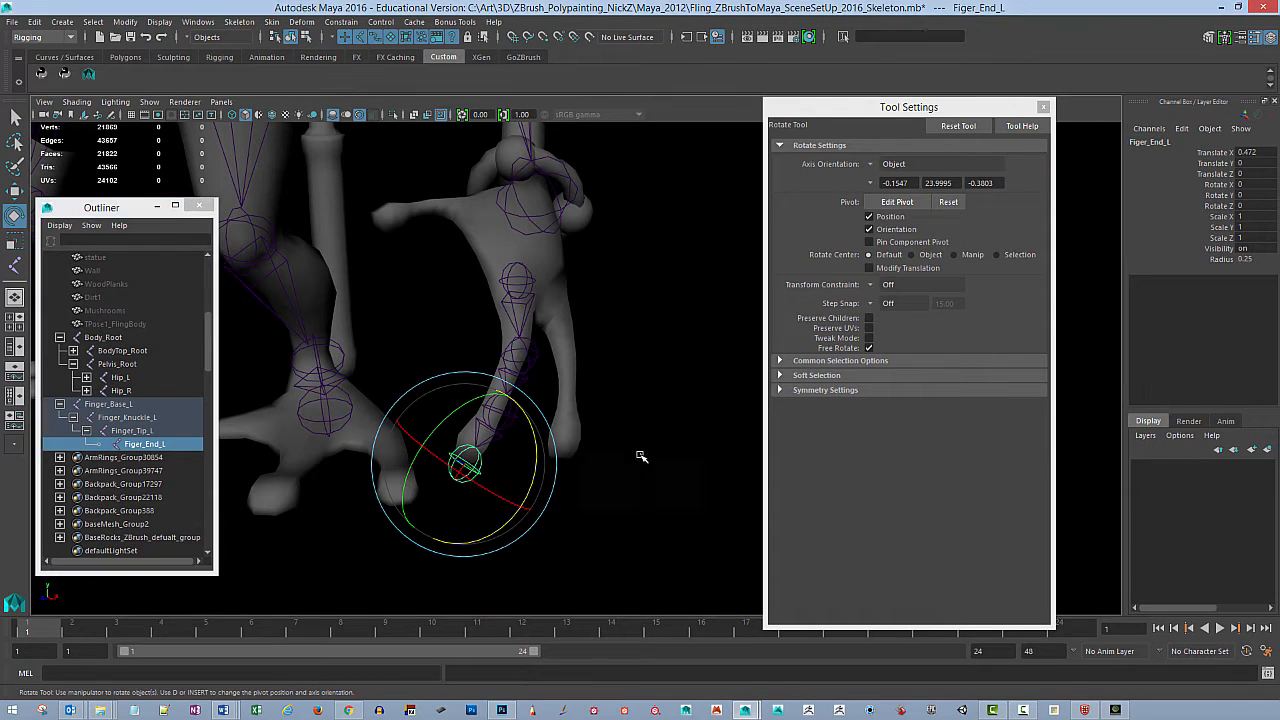
left_click_drag(631, 483, 562, 326, "alt")
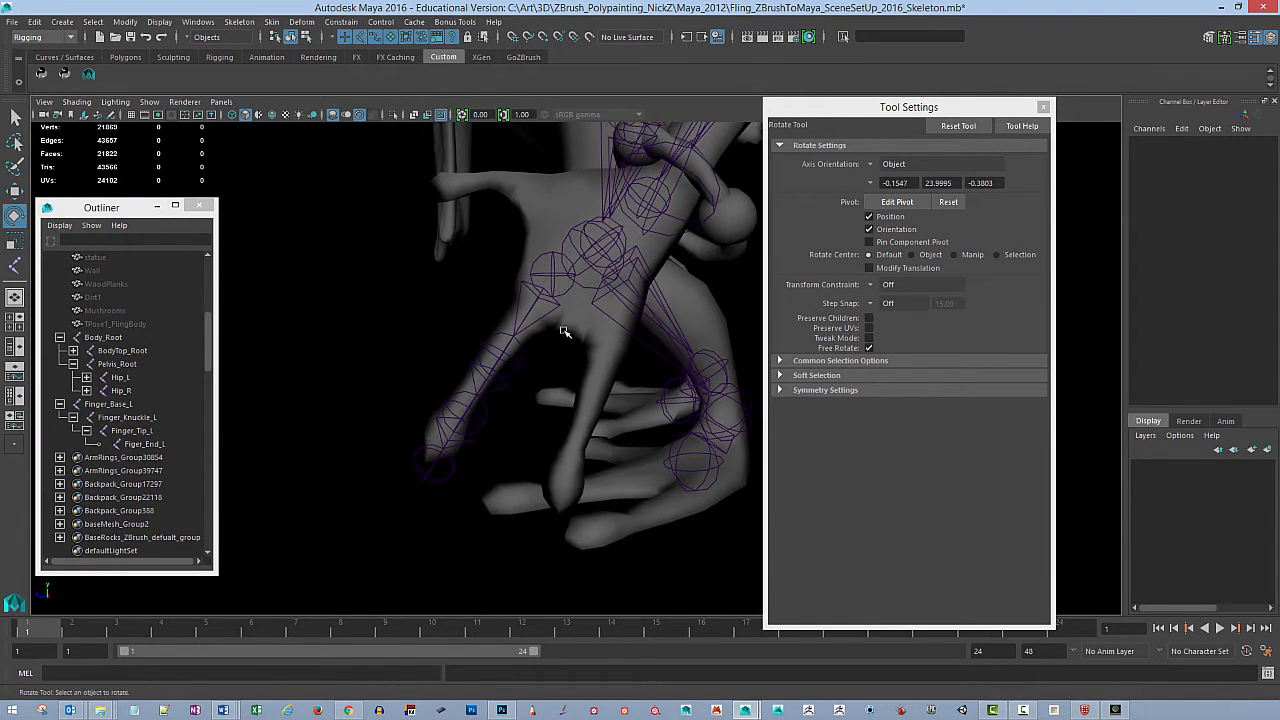
left_click(546, 306)
left_click_drag(499, 424, 458, 345, "alt")
left_click(654, 401)
left_click(458, 345)
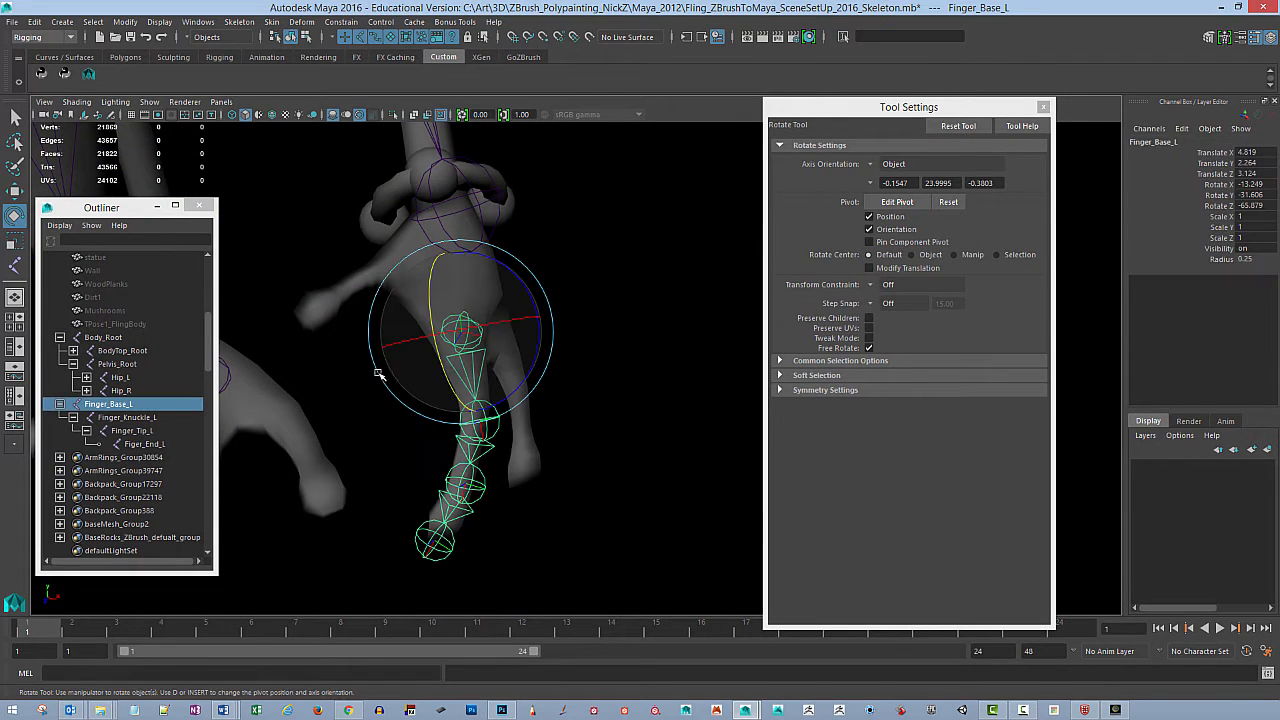
mouse_move(609, 329)
left_mouse_down("alt")
mouse_move(574, 331)
mouse_move(591, 329)
left_mouse_up("alt")
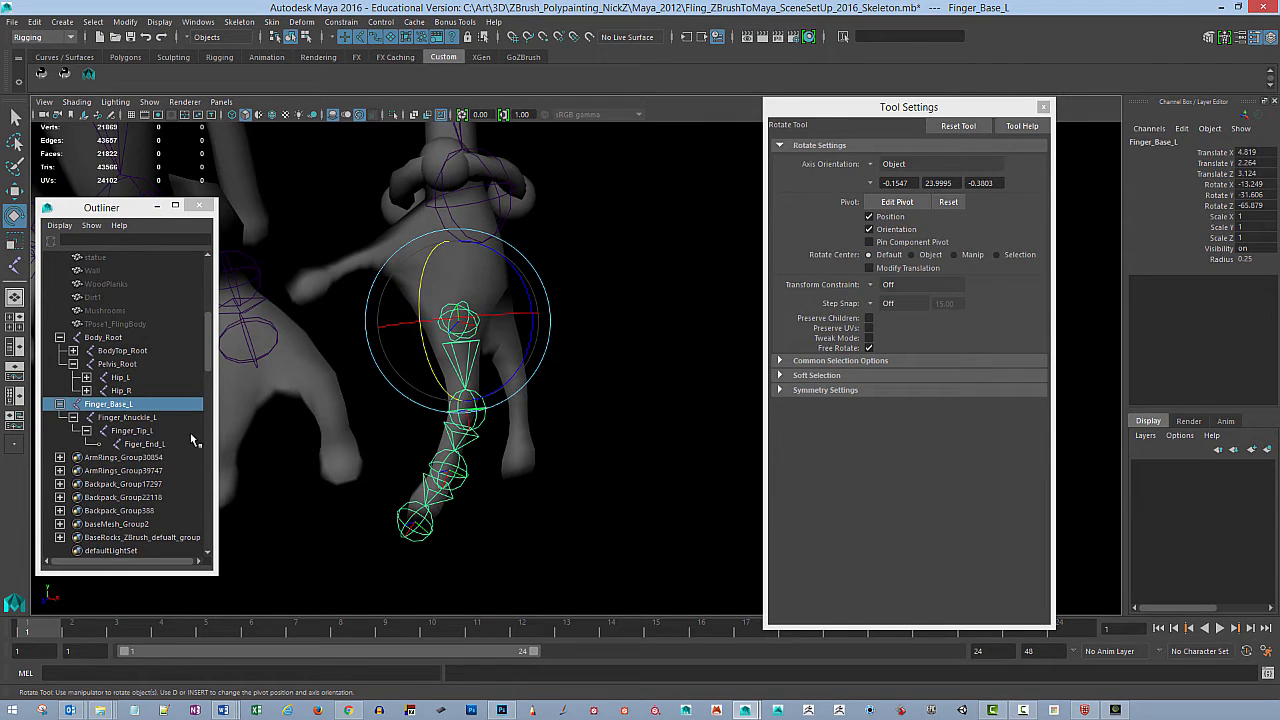
Step: Correct the misspelled name of the end joint to Finger_End_L
double_click(132, 446)
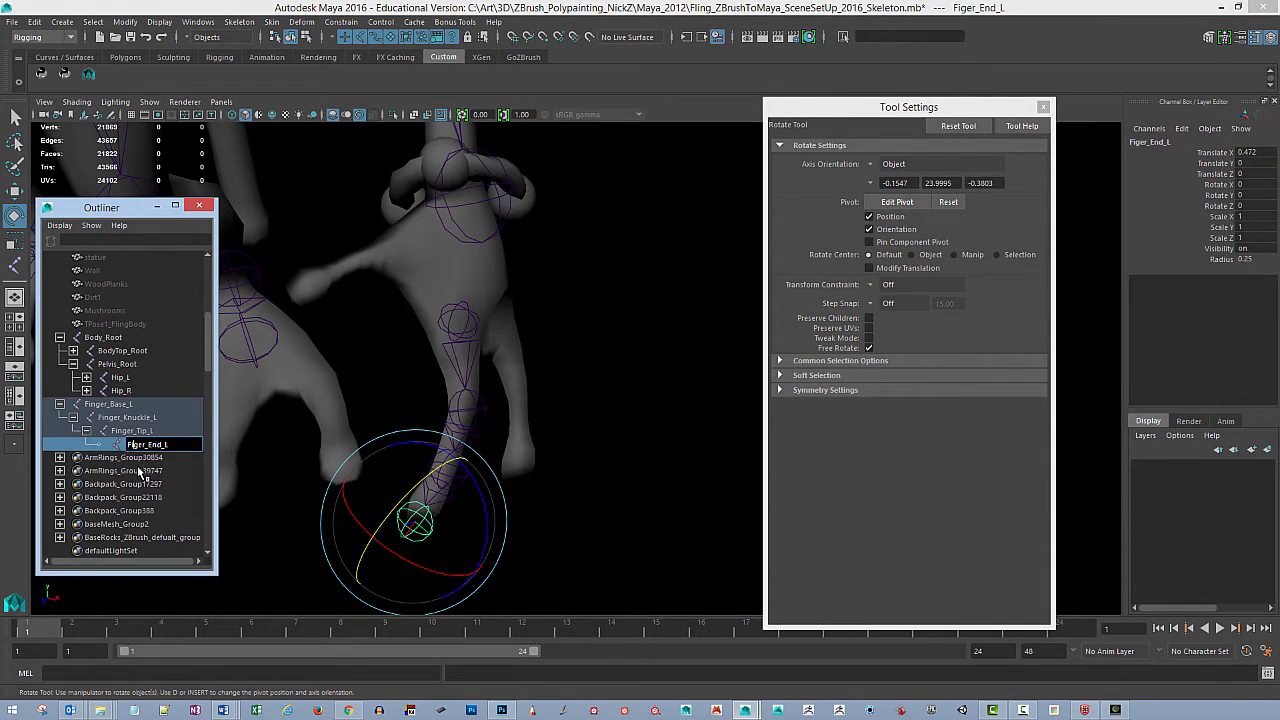
key("Return")
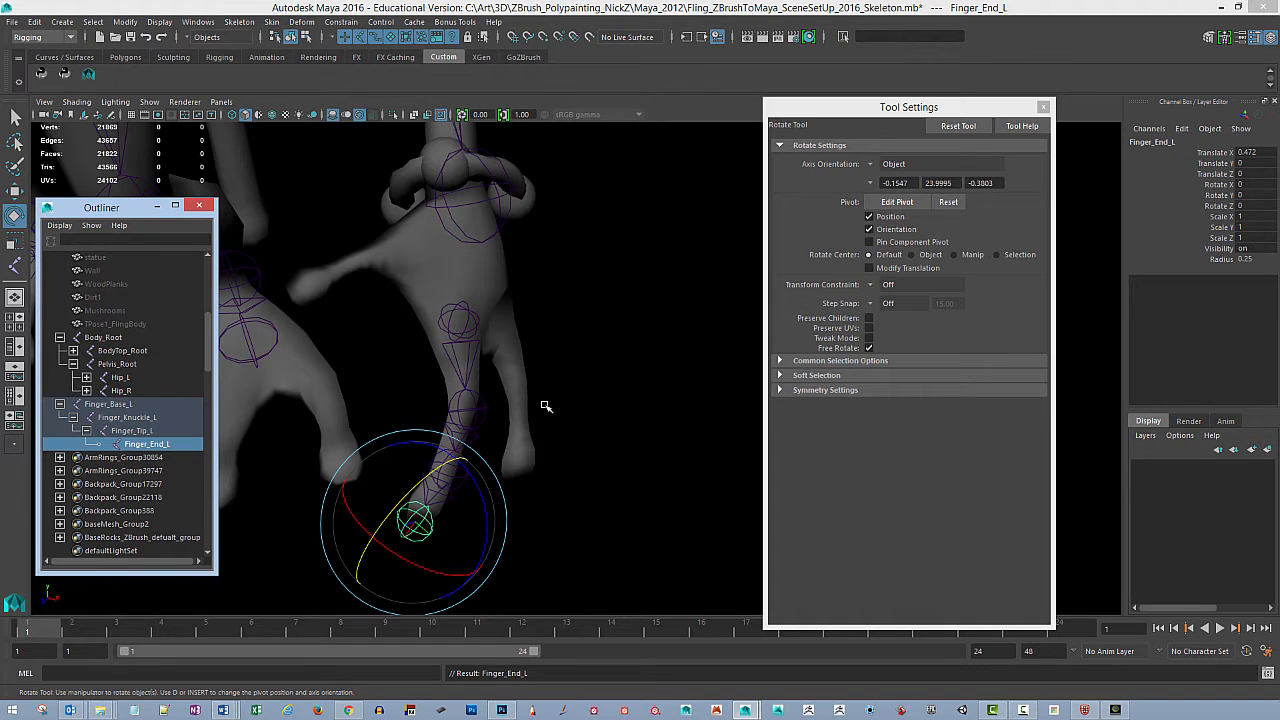
left_click(621, 425)
left_click_drag(557, 389, 517, 379, "alt")
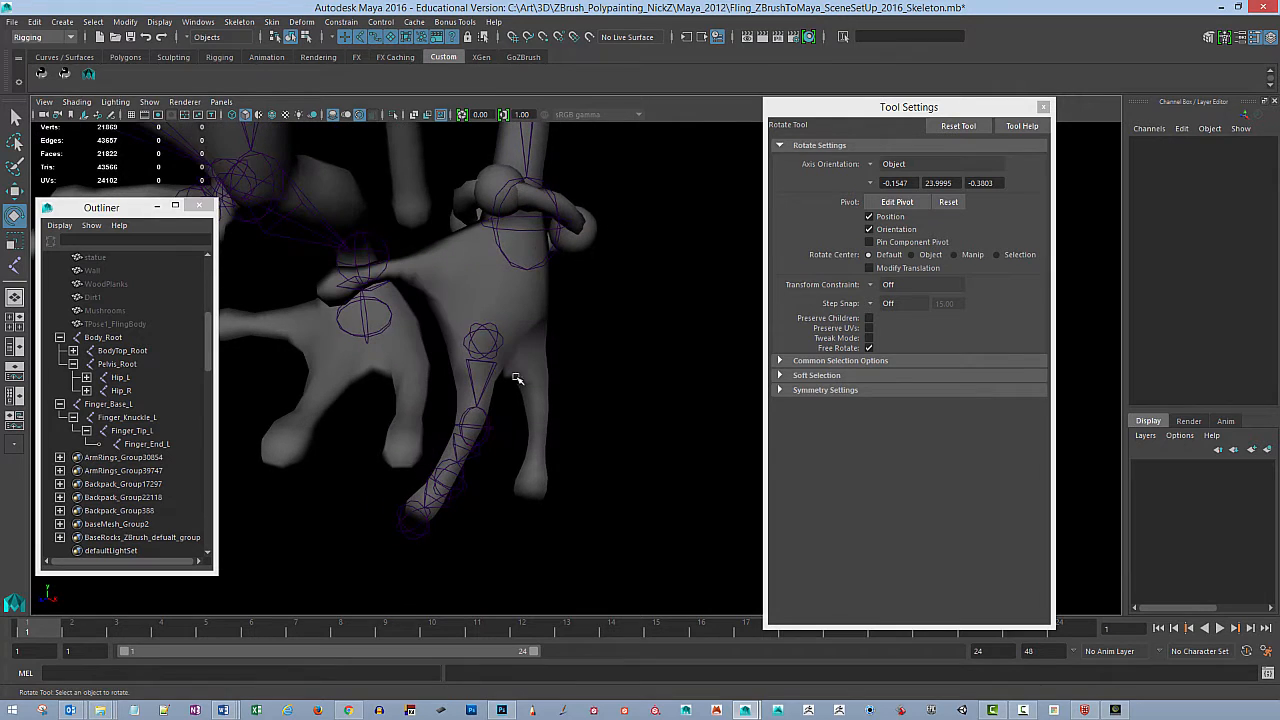
Step: Search and replace "Finger_" with "FingerPointer_" in the names of the four selected joints from Finger_Base_L to Finger_End_L
left_click(481, 371)
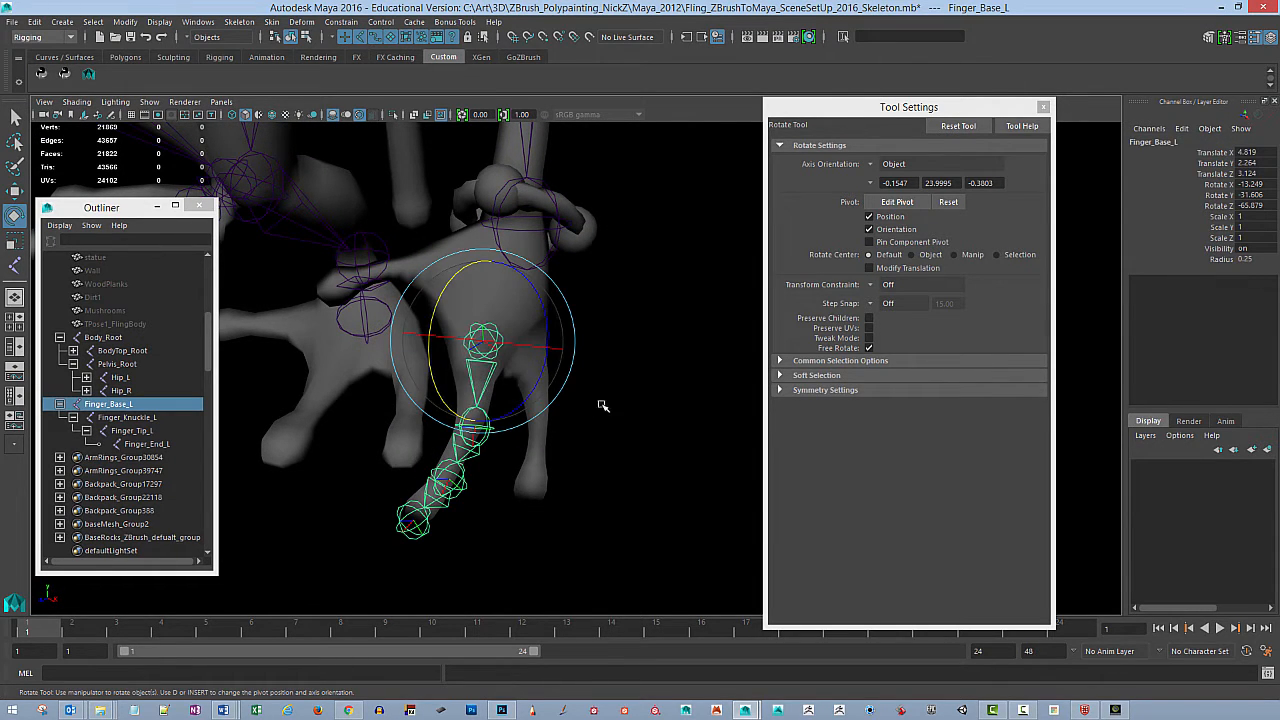
left_click_drag(606, 406, 528, 387, "alt")
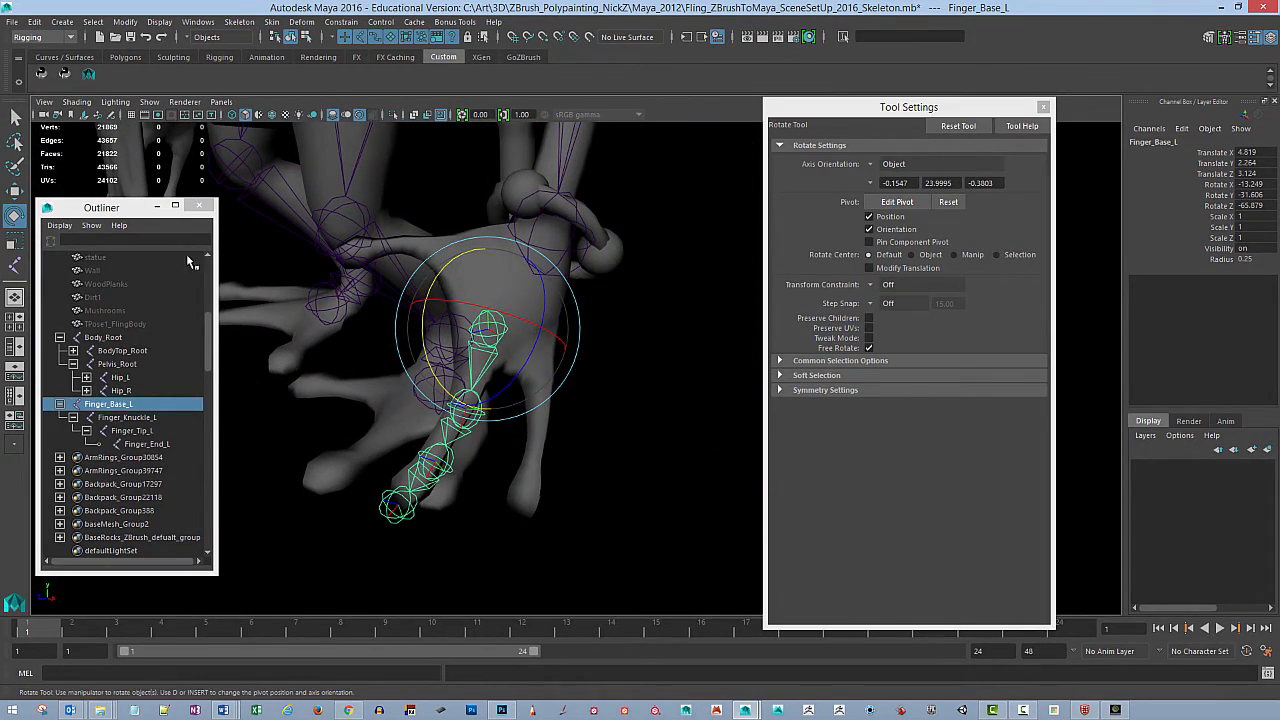
left_click(165, 443, "shift")
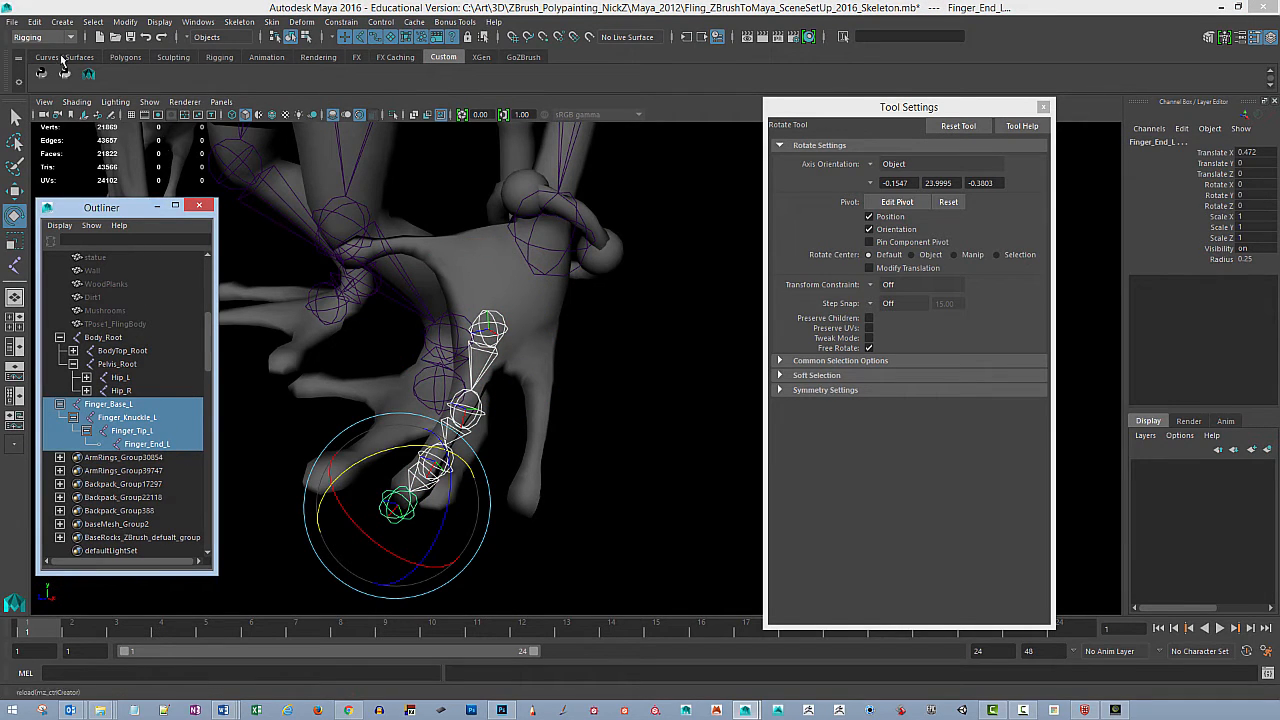
left_click(124, 22)
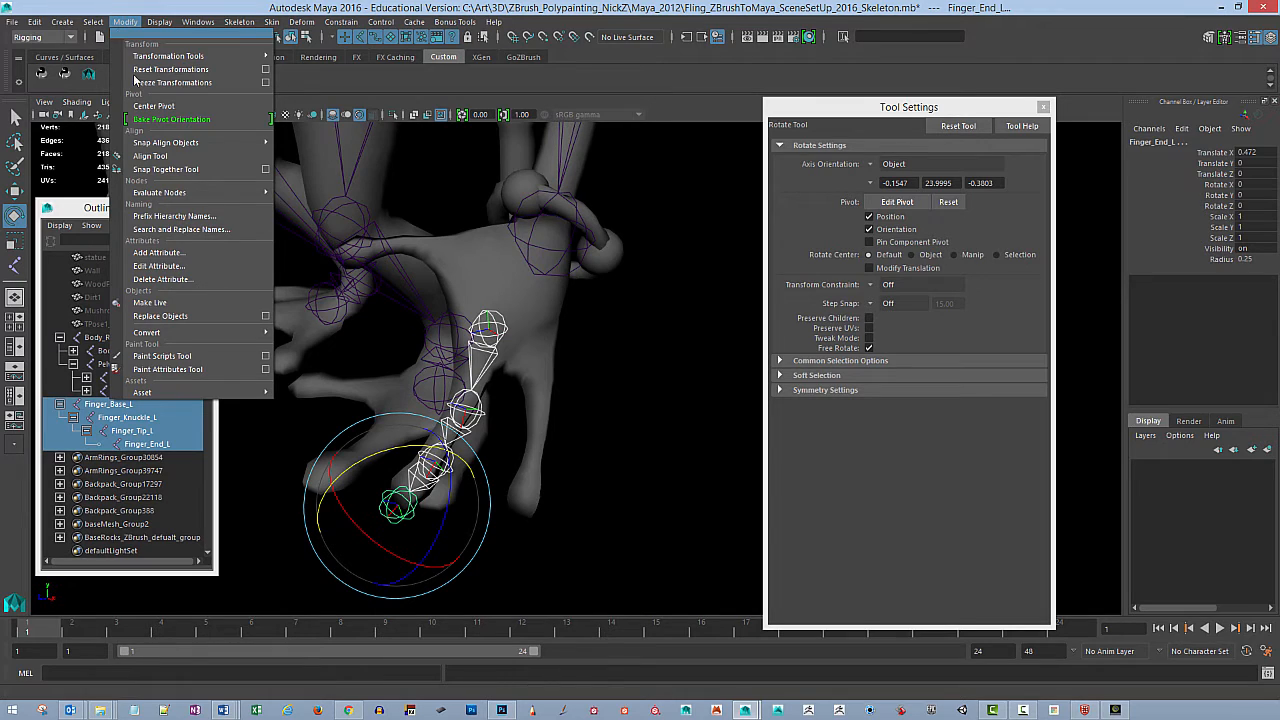
left_click(224, 231)
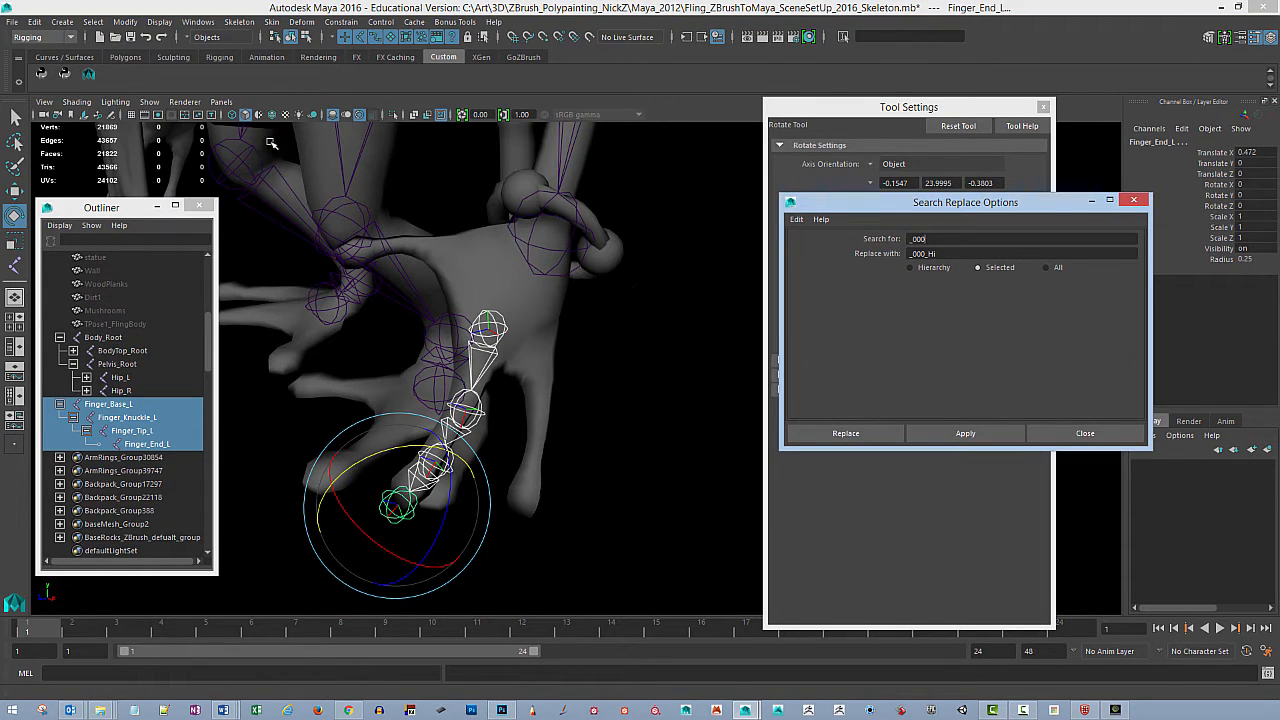
left_click(124, 22)
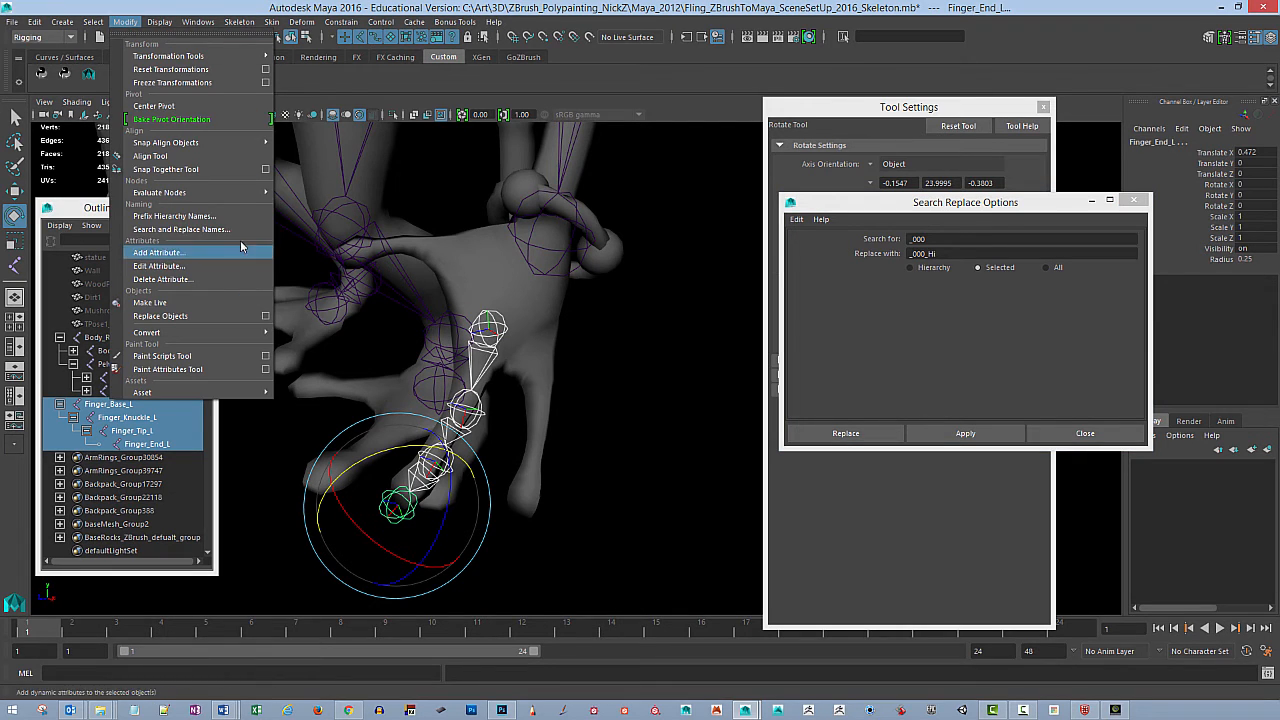
left_click(852, 216)
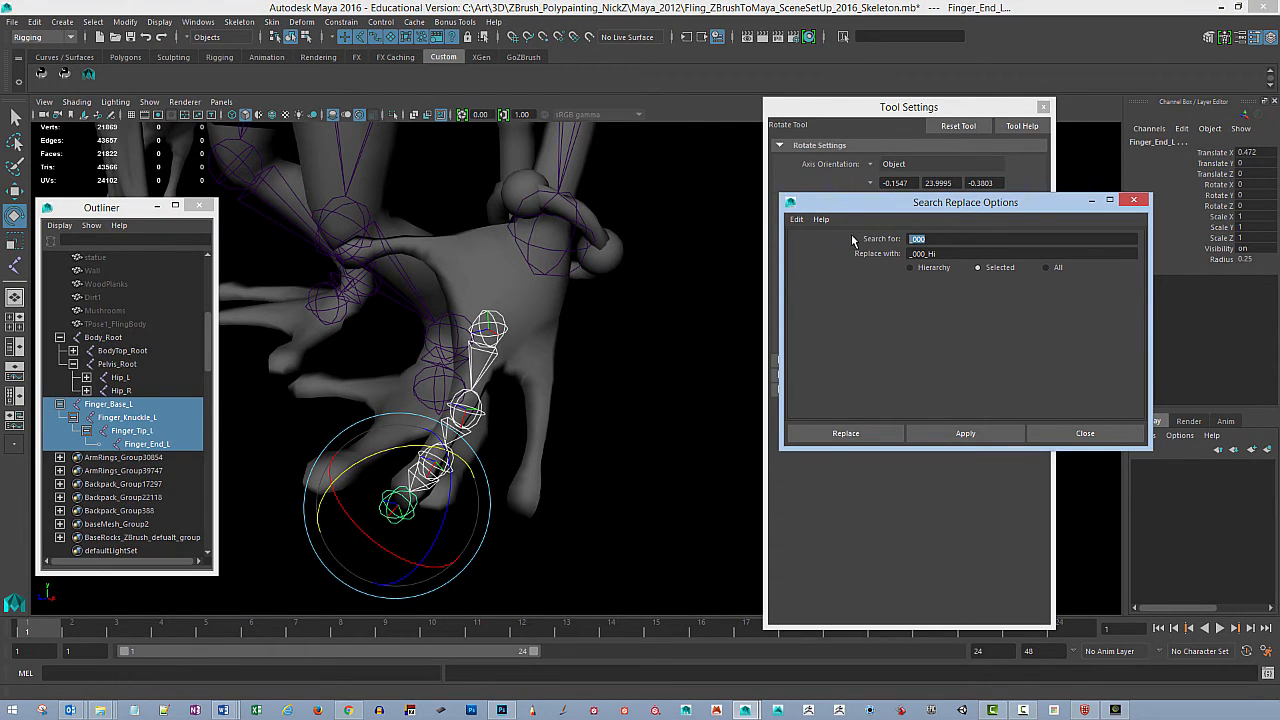
type("Finger_")
key("Tab")
type("FingerPointer_")
left_click(961, 432)
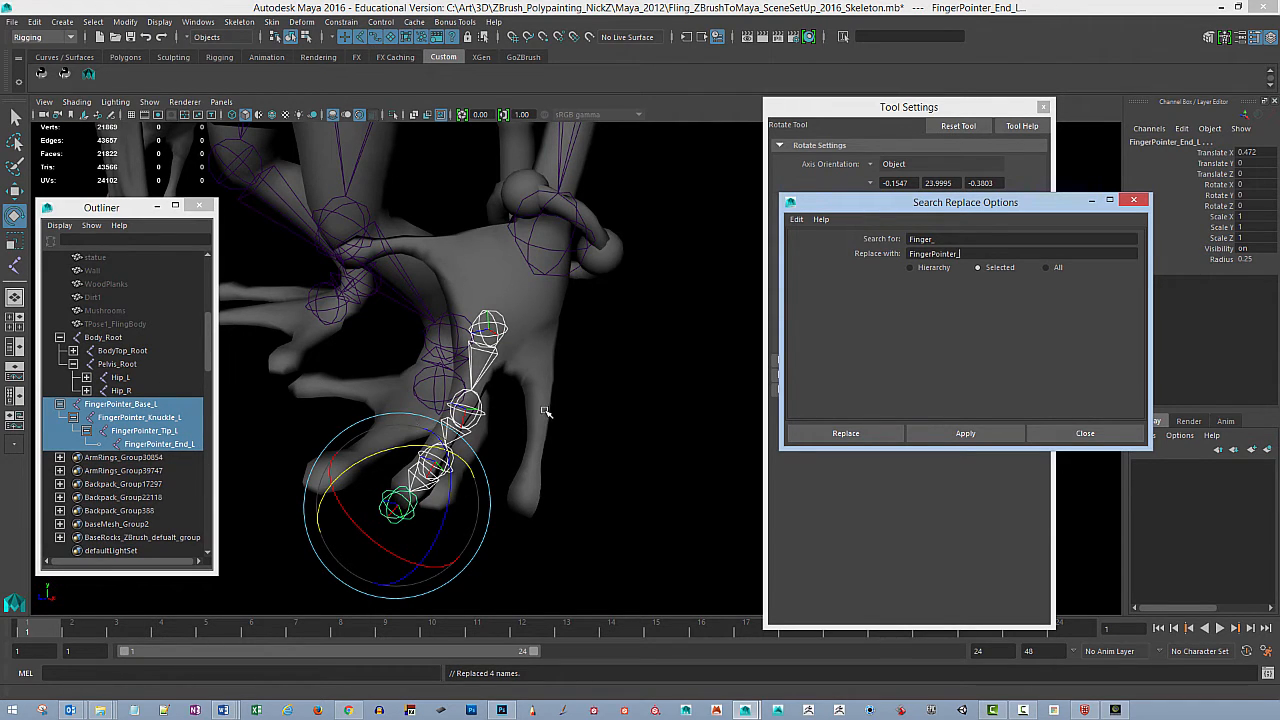
Step: Duplicate the FingerPointer_Base_L chain, then move and rotate the copy into the neighbouring finger
left_click_drag(653, 420, 477, 364, "alt")
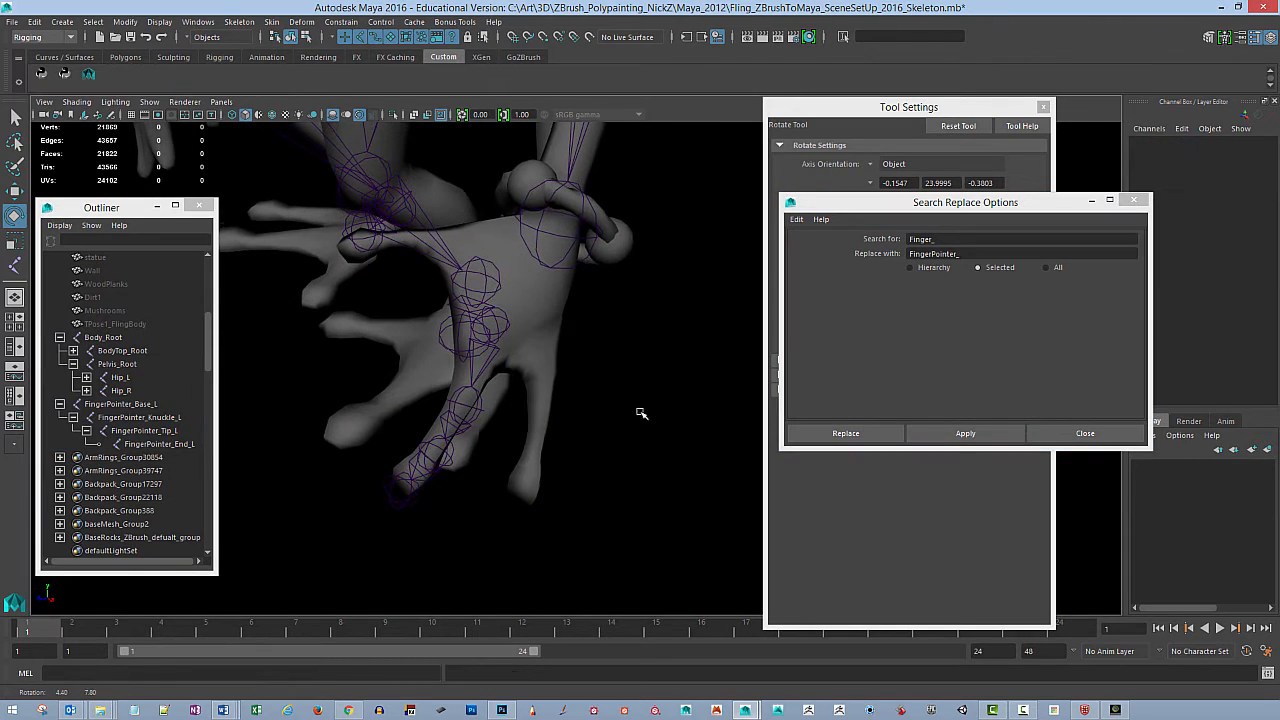
left_click(472, 385)
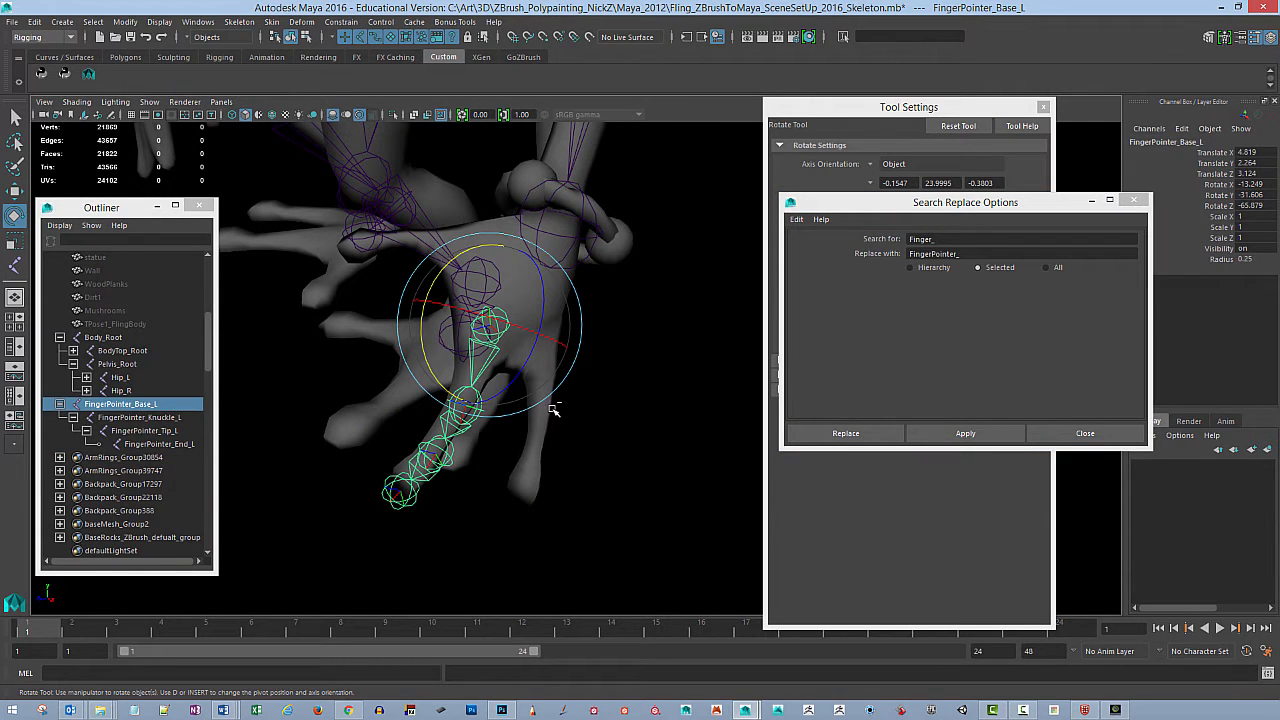
key("ctrl+d")
left_click_drag(634, 406, 570, 372, "alt")
key("w")
left_click_drag(513, 300, 625, 407)
key("e")
left_click(625, 407)
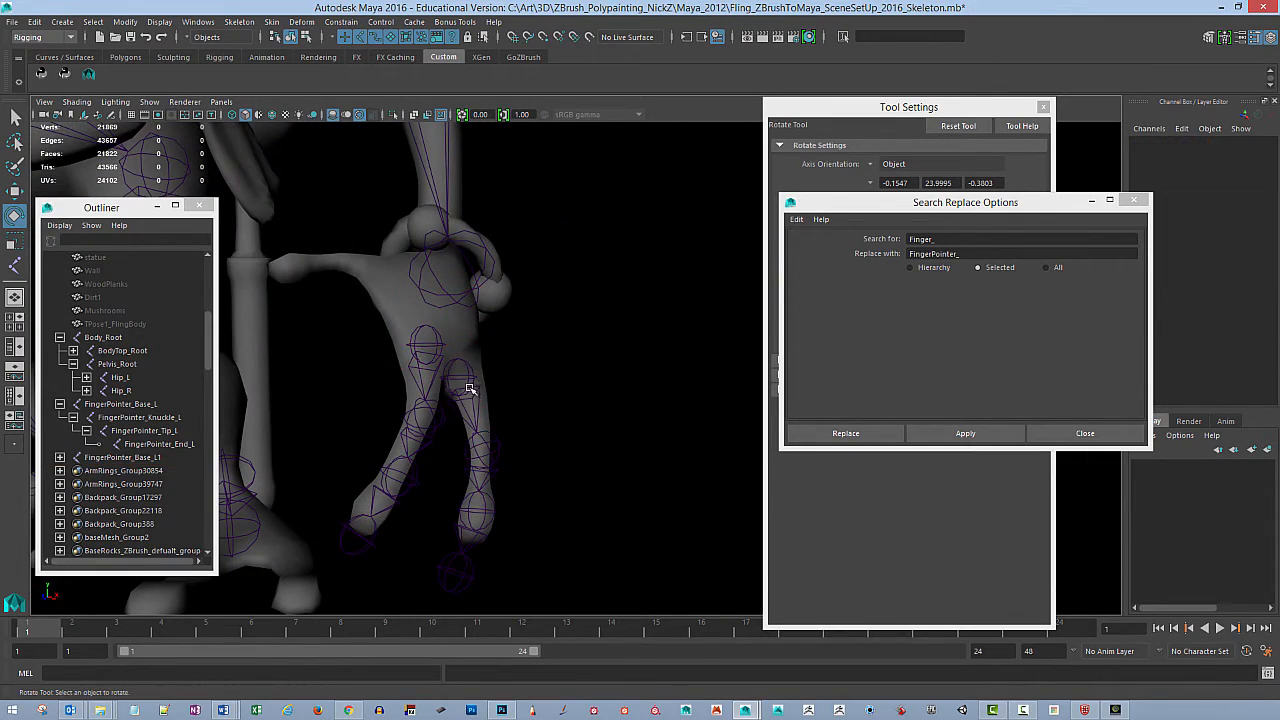
Step: Rotate the duplicated FingerPointer_Base_L1 chain to about -13.3, -15.5 and -64.1 degrees in X, Y and Z to fit the outer finger
left_click(476, 387)
key("w")
left_click_drag(580, 309, 523, 346, "alt")
left_click_drag(623, 366, 536, 342, "alt")
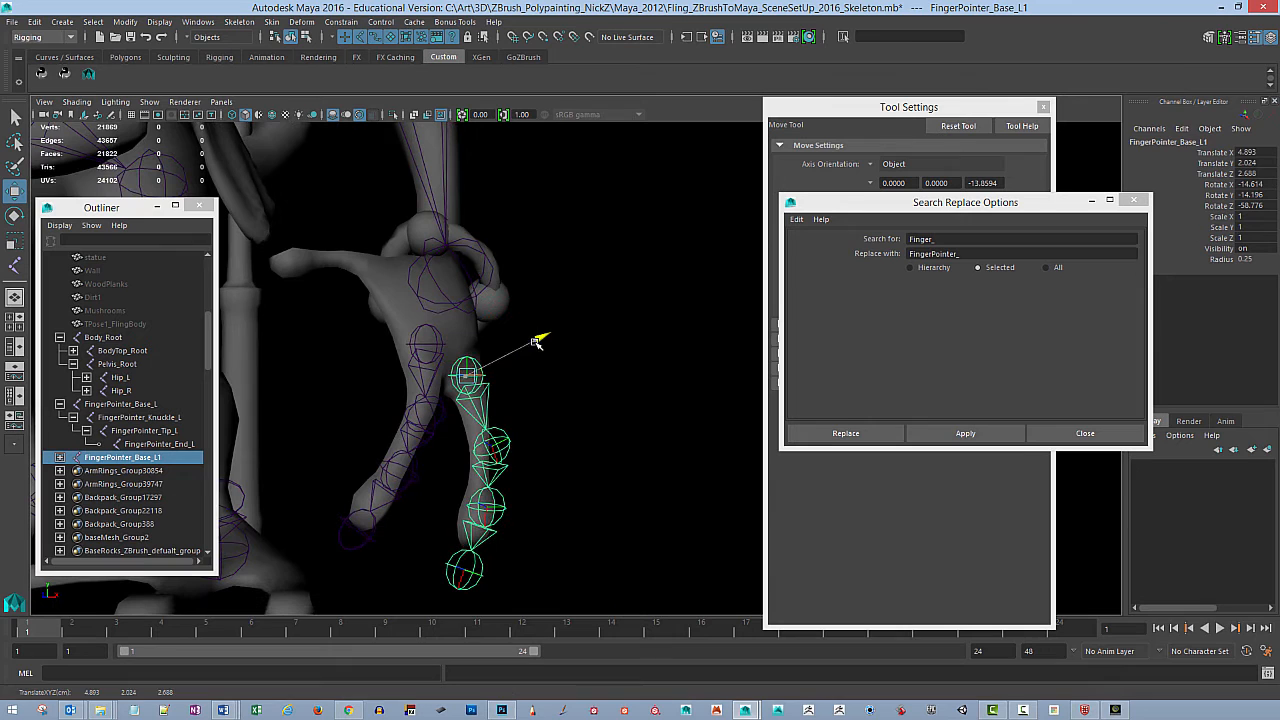
left_click(501, 421)
left_click(486, 403)
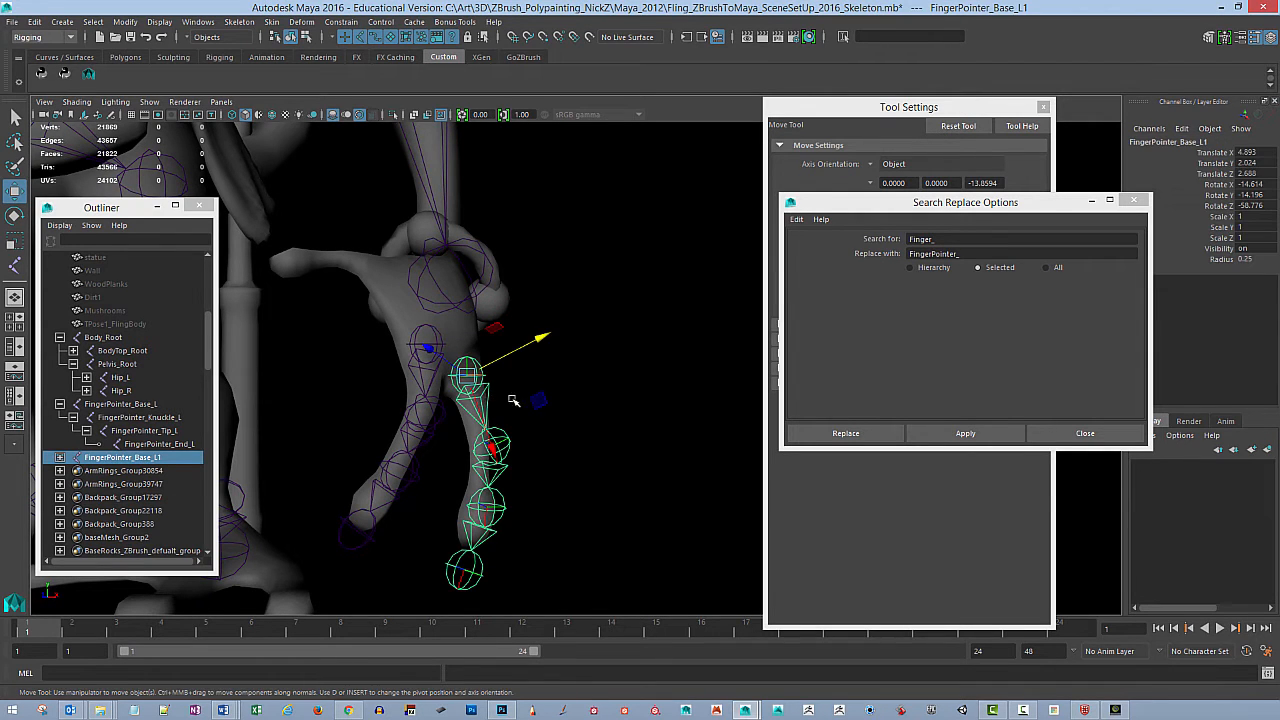
key("e")
left_click_drag(548, 392, 402, 433)
left_click(476, 393)
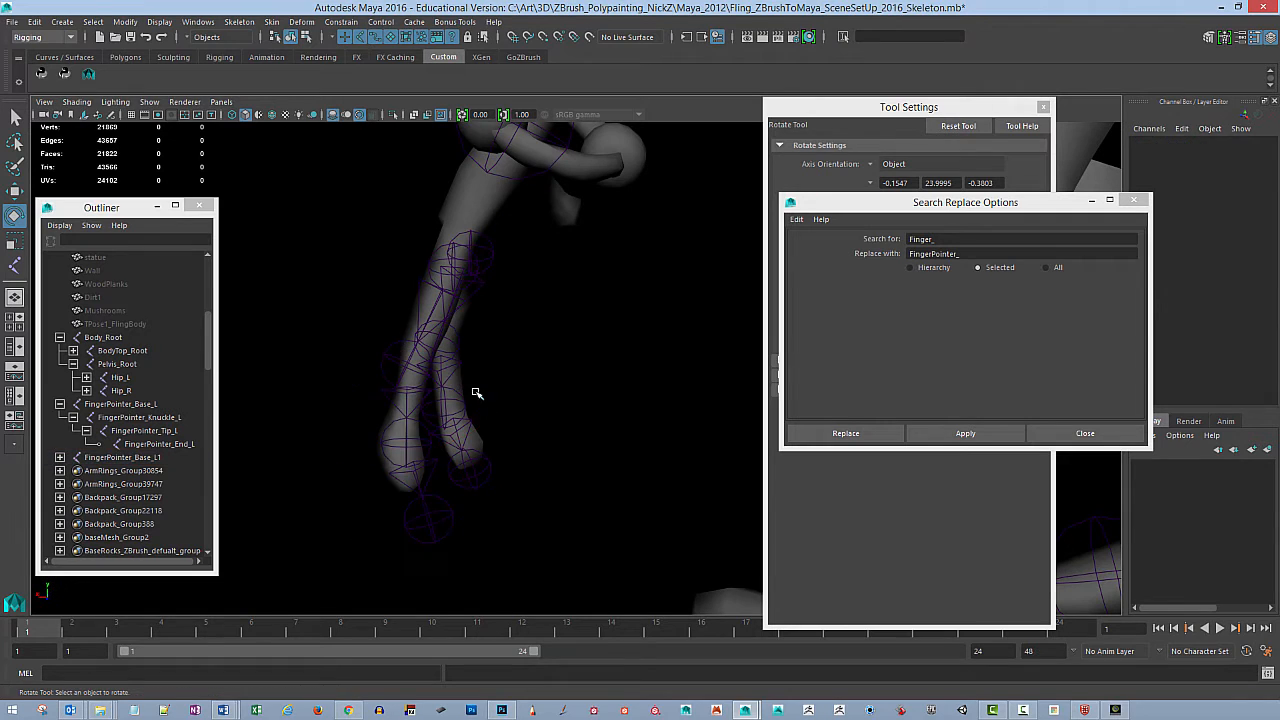
Step: Rotate the duplicated chain's knuckle and tip joints slightly so they follow the bend of the finger mesh
left_click(414, 405)
left_click_drag(340, 327, 350, 398)
left_click_drag(343, 517, 398, 518, "alt")
left_click(391, 531)
mouse_move(545, 497)
left_mouse_down("alt")
mouse_move(524, 494)
mouse_move(554, 477)
left_mouse_up("alt")
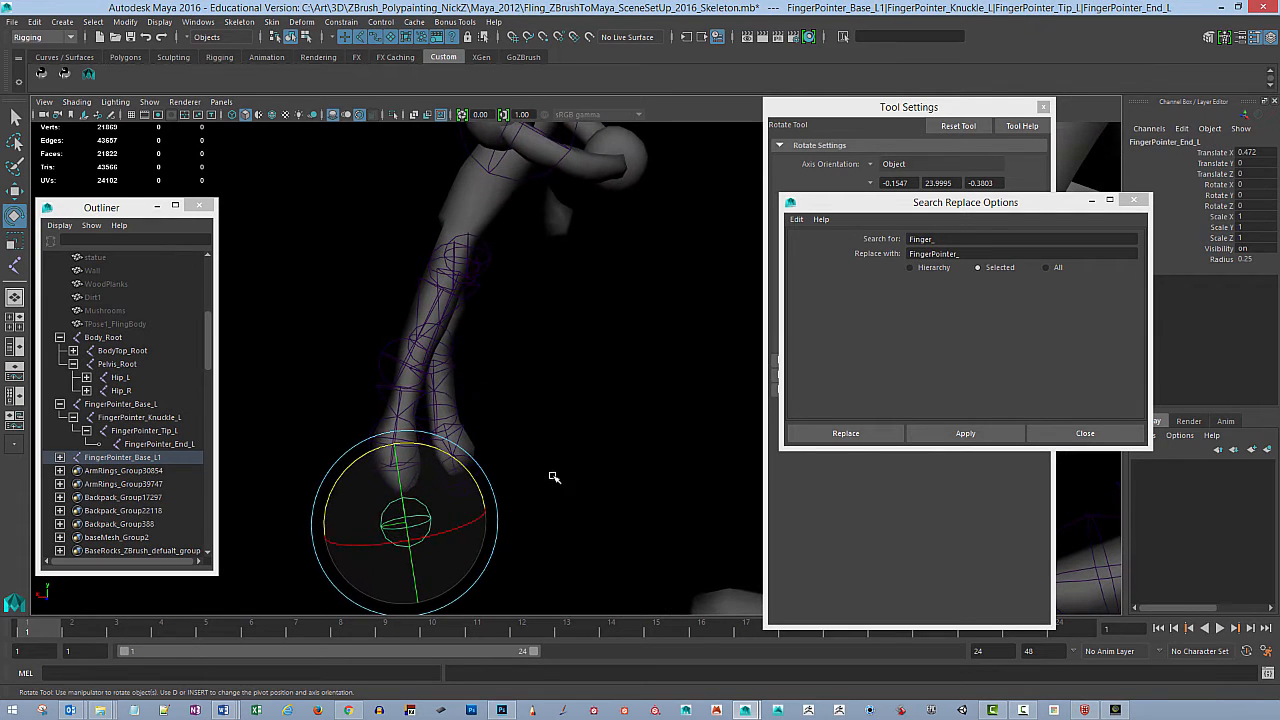
left_click(403, 451)
left_click(393, 449)
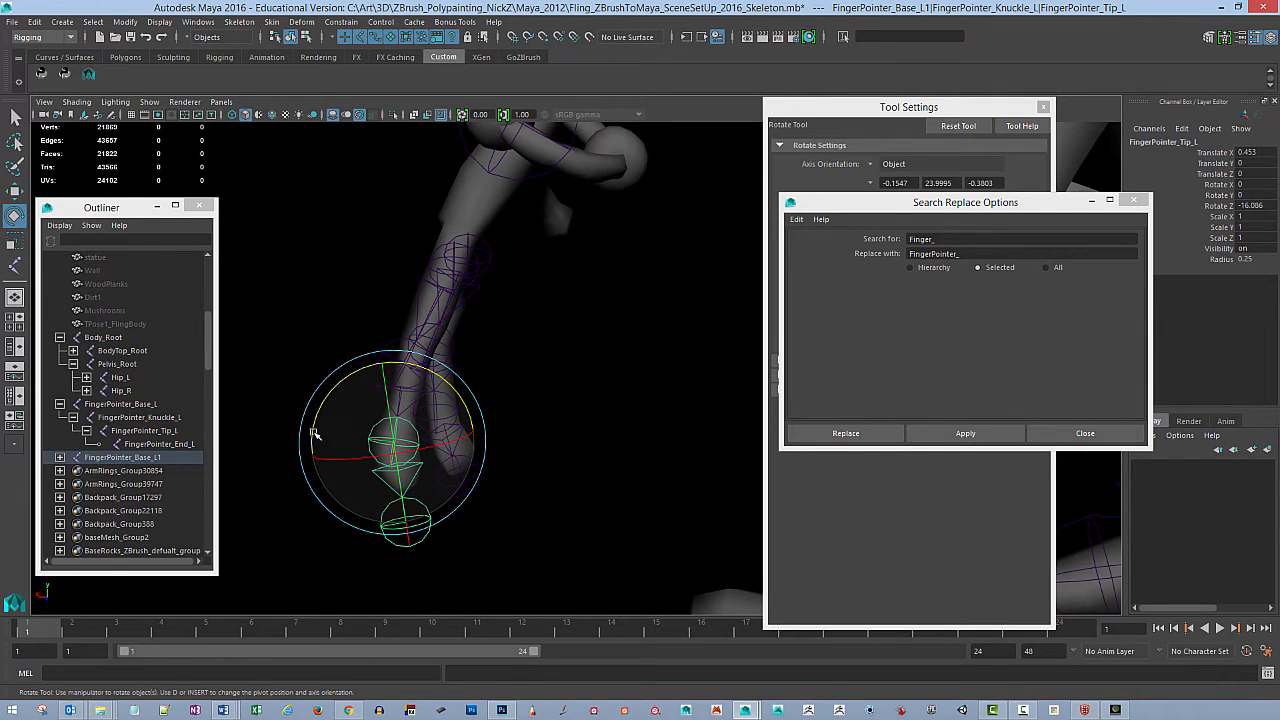
left_click(306, 543)
Step: Move the duplicated chain's end joint back toward the fingertip, to a Translate X of 0.439
left_click(413, 543)
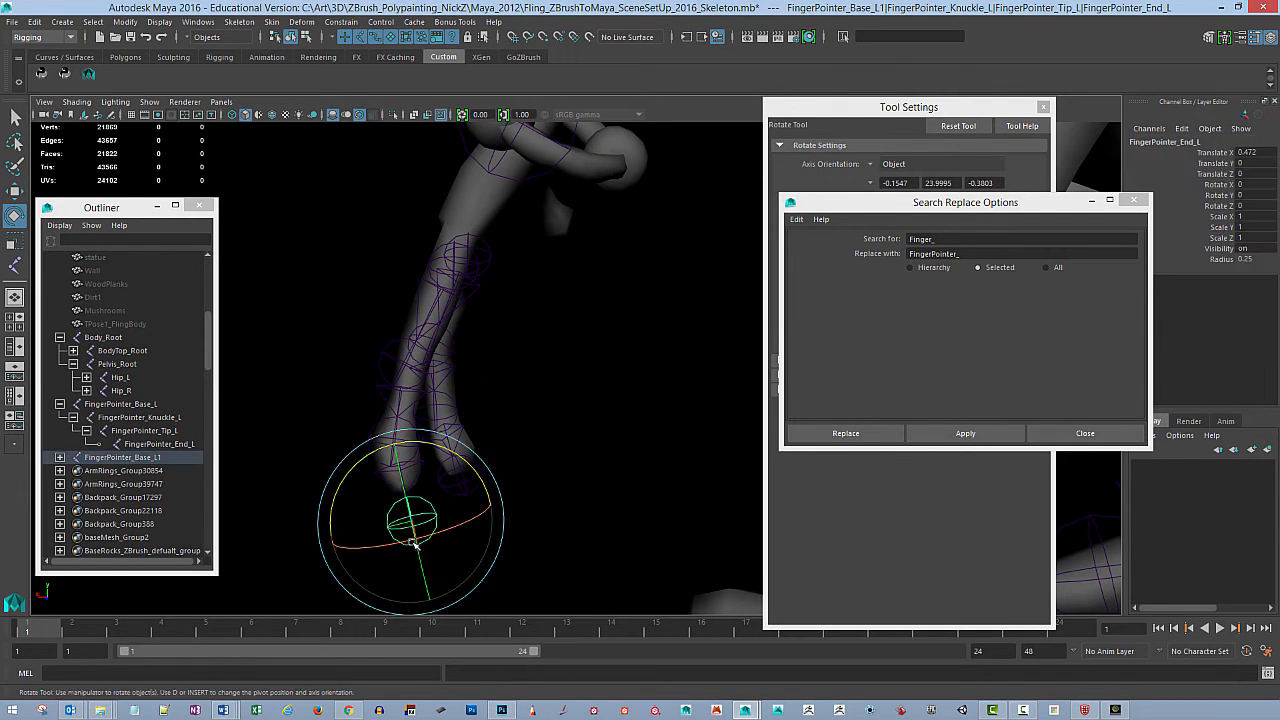
key("w")
left_click_drag(422, 556, 505, 461)
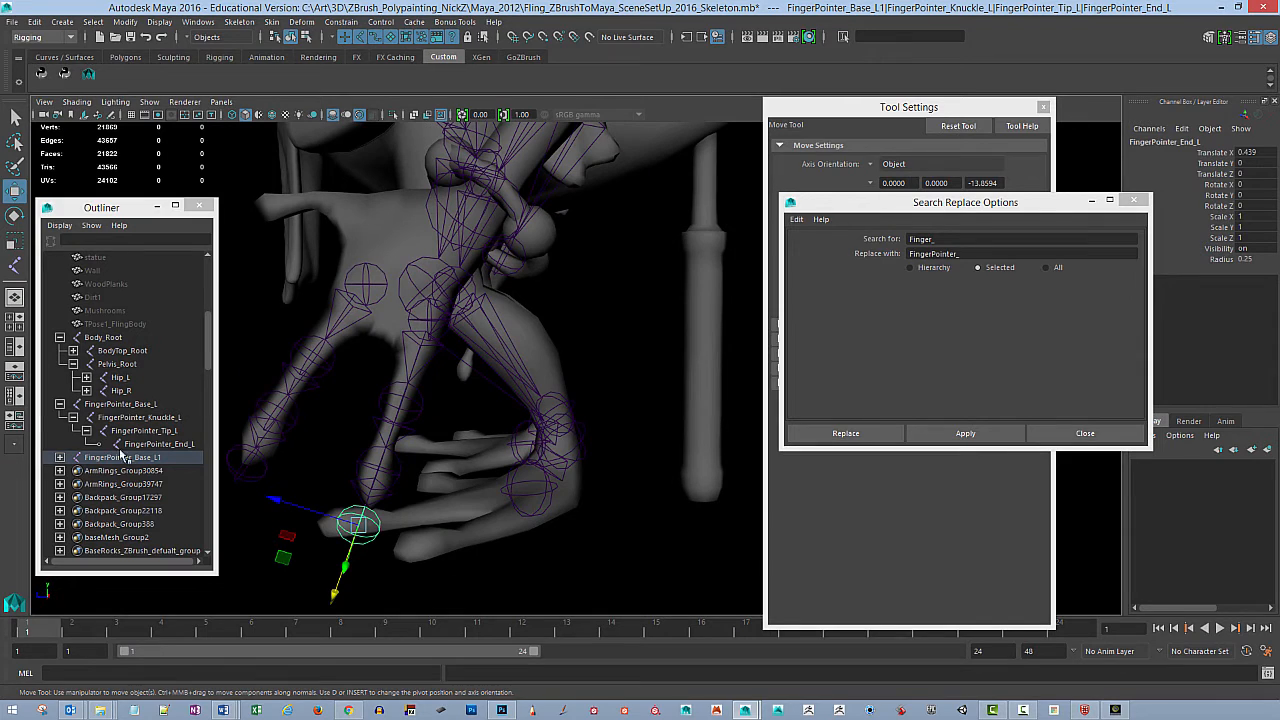
Step: Search and replace "FingerPointer_" with "FingerPinkey_" in the names of all four joints of the duplicated chain
left_click(61, 457)
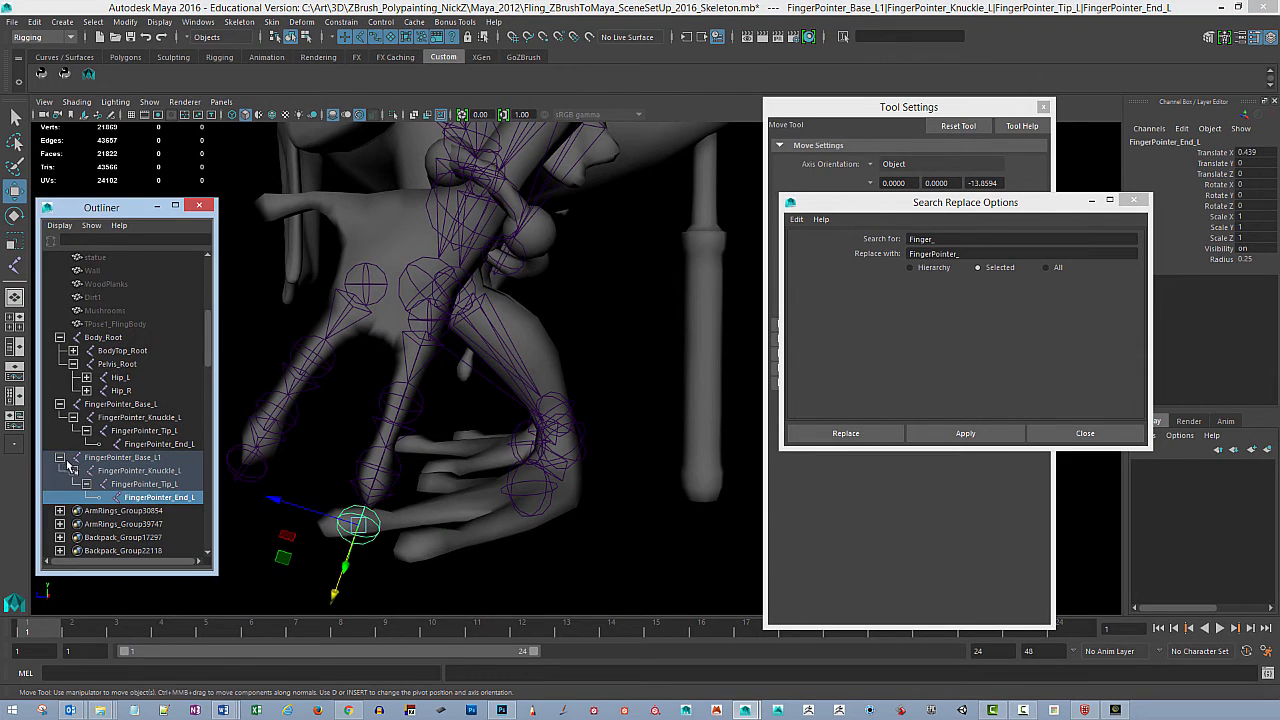
left_click(125, 458)
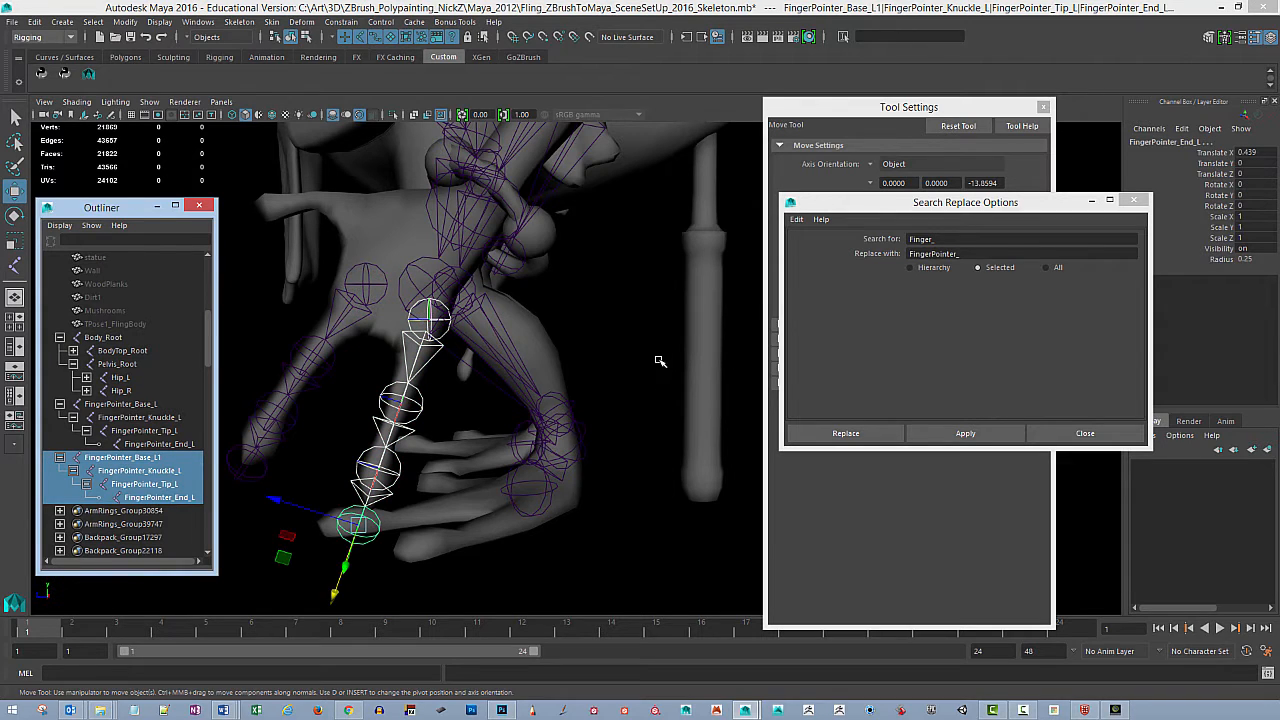
double_click(910, 254)
key("ctrl+c")
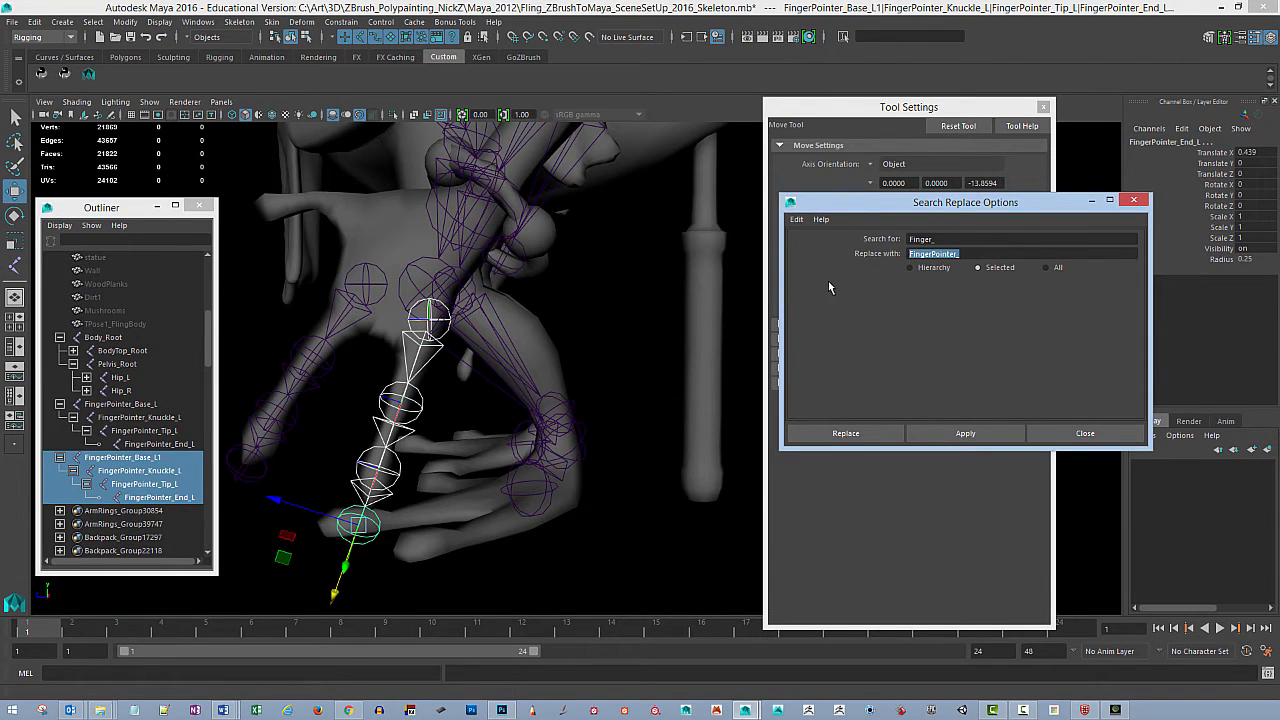
key("shift+Tab")
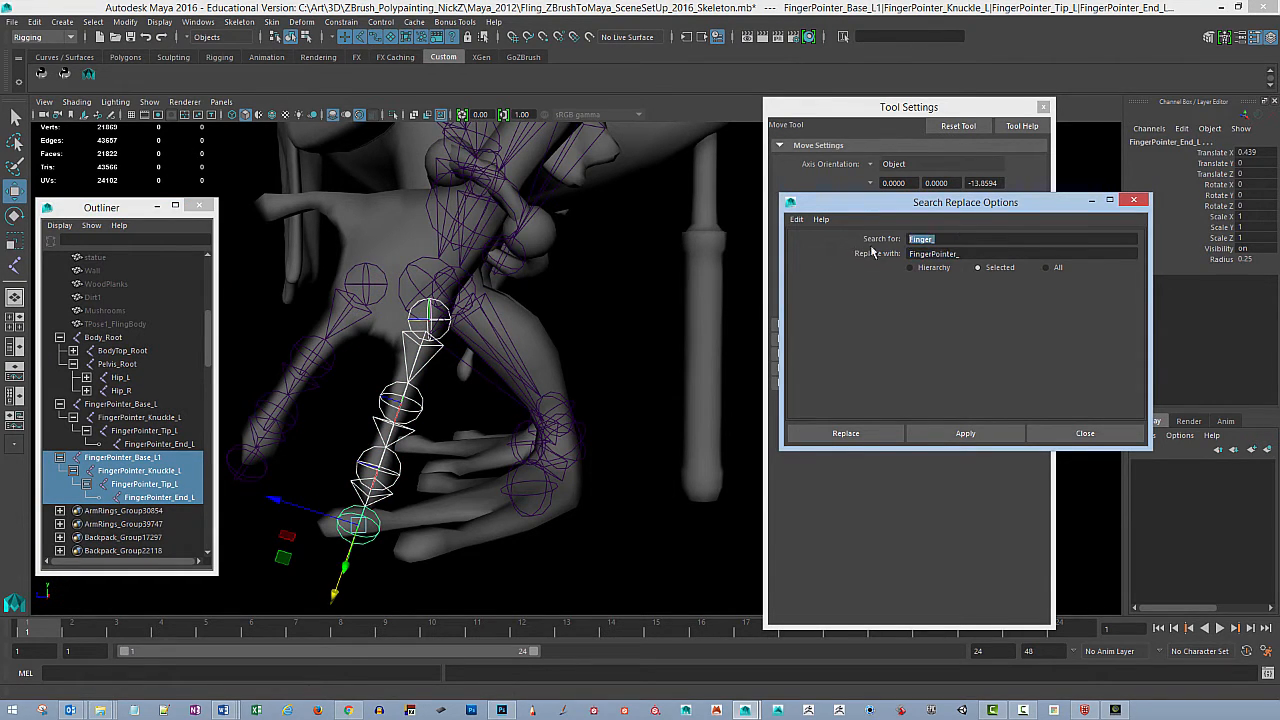
key("ctrl+v")
key("shift+Left")
key("shift+Left")
key("shift+Left")
key("shift+Left")
key("shift+Left")
key("shift+Left")
key("shift+Left")
type("F")
left_click(965, 433)
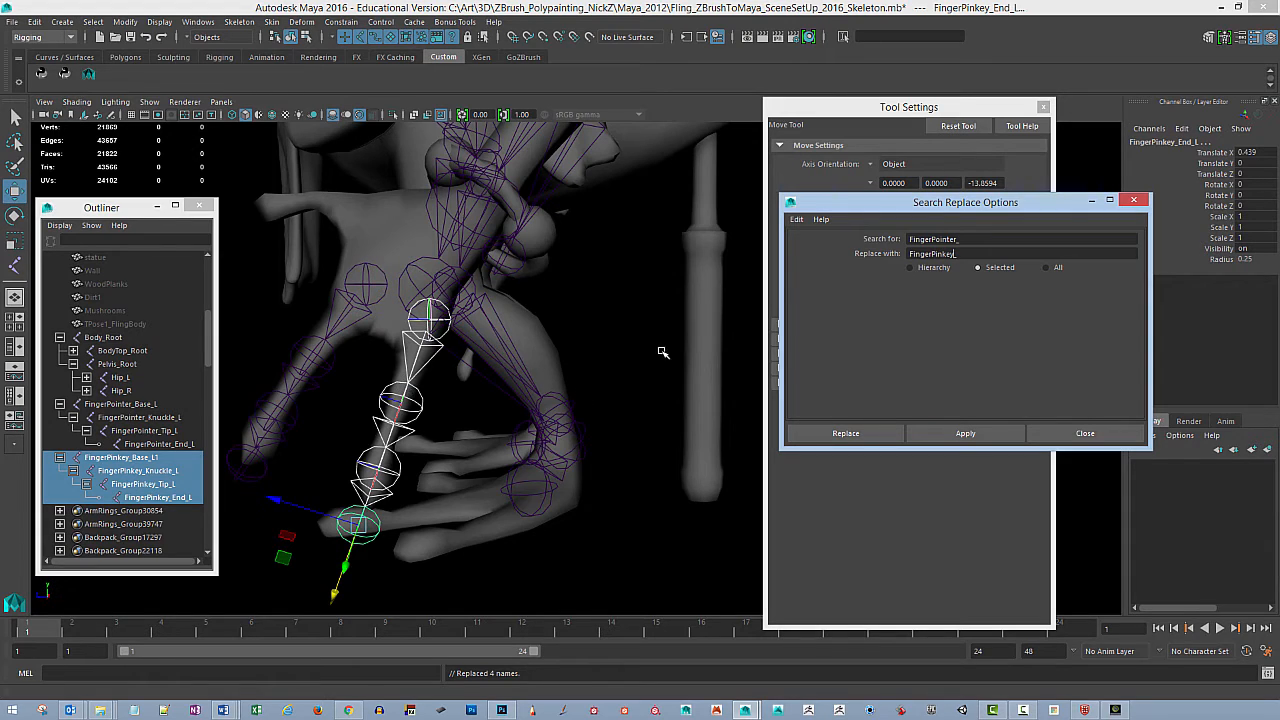
Step: Parent the FingerPointer_Base_L chain to the Wrist_L joint
left_click_drag(660, 352, 668, 436, "alt")
left_click(670, 435)
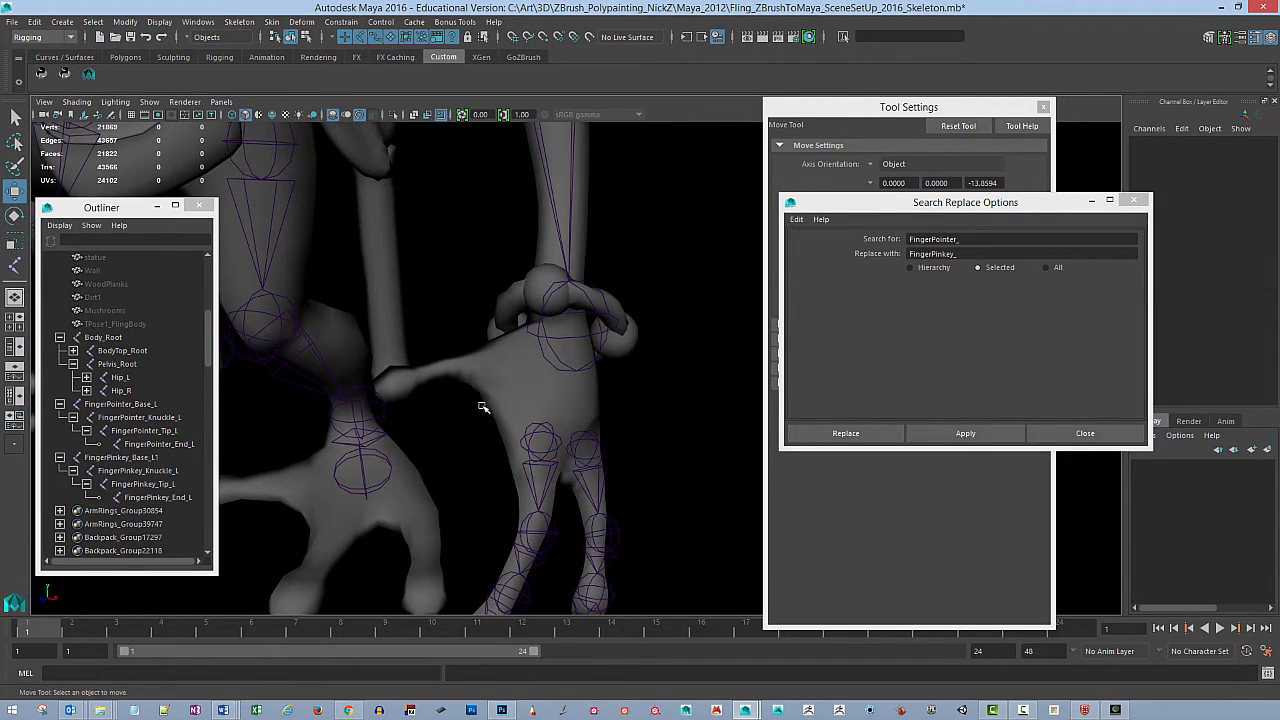
left_click(562, 376)
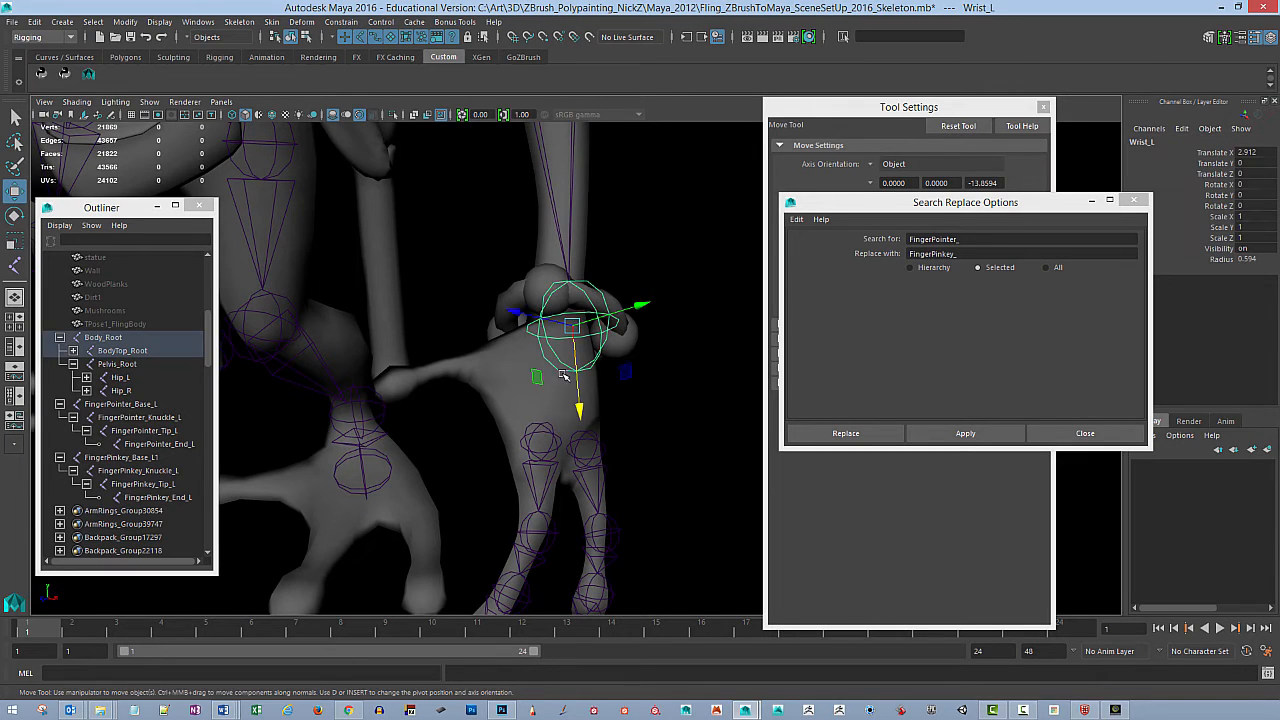
left_click(544, 430)
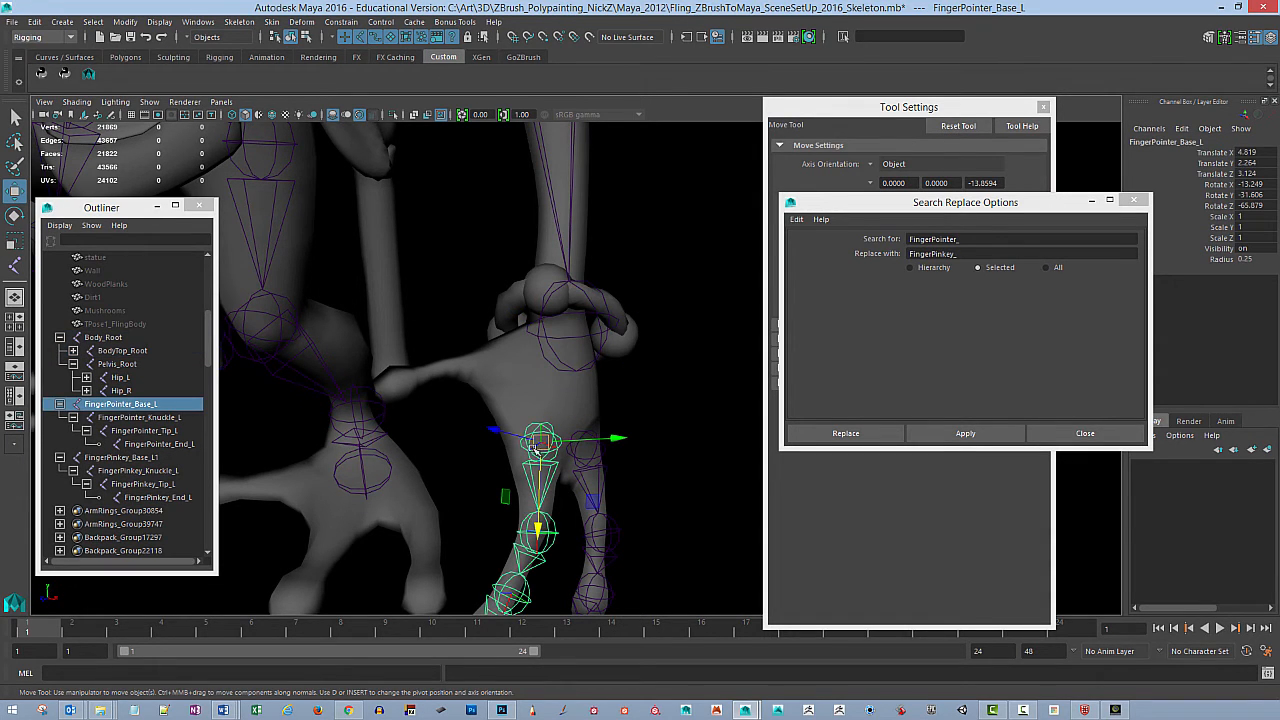
left_click(557, 374)
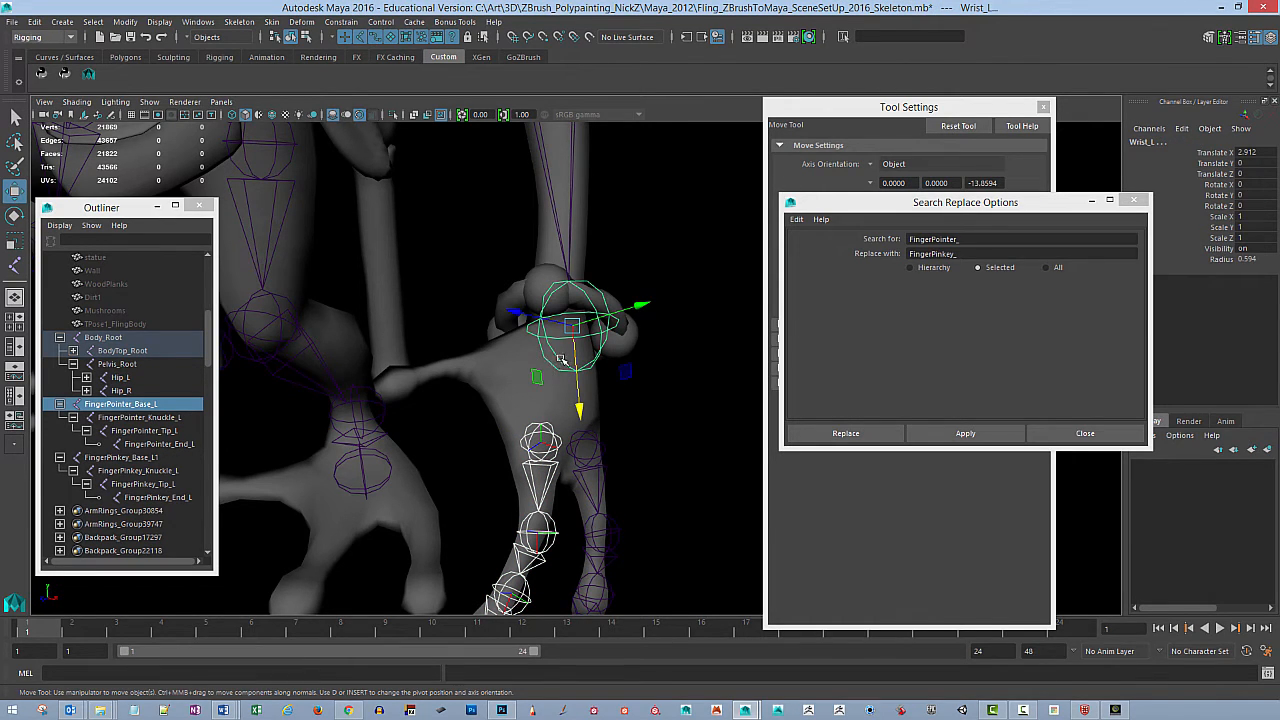
key("Down")
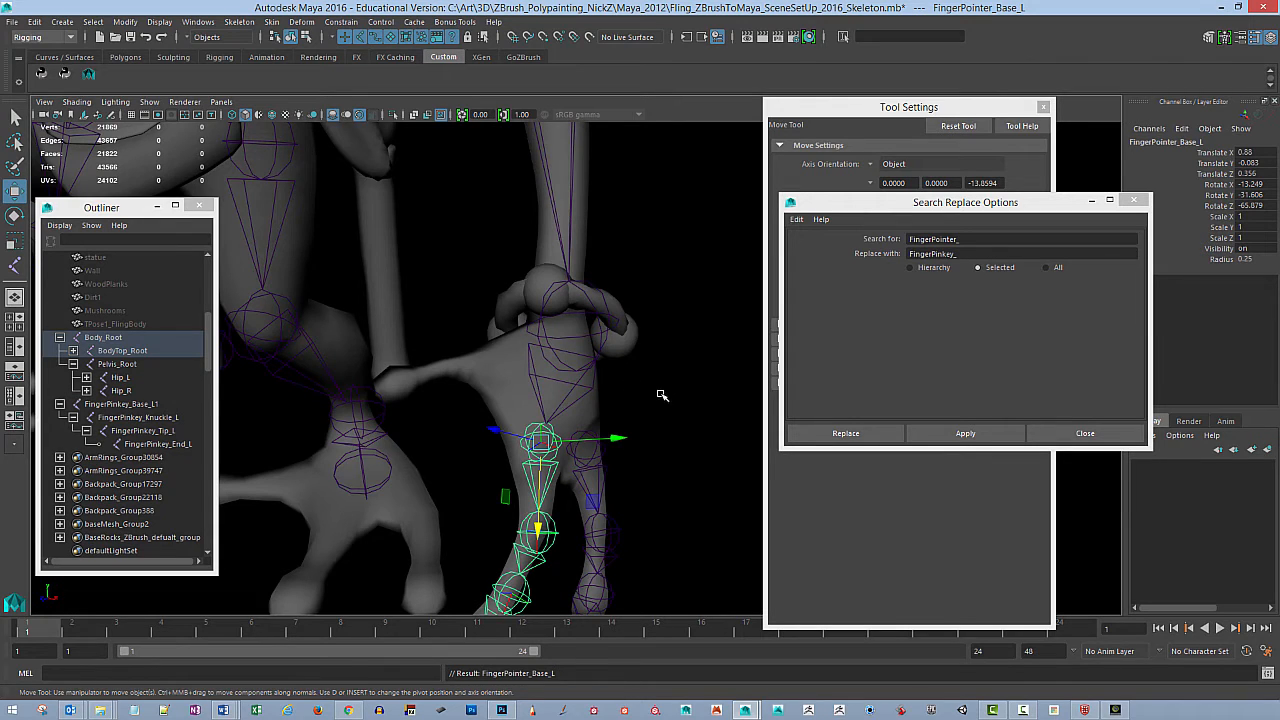
Step: Expand the joint hierarchy from BodyTop_Root through Clav_L to the children of Wrist_L, and widen the Outliner
left_click_drag(662, 395, 595, 428, "alt")
left_click(557, 460)
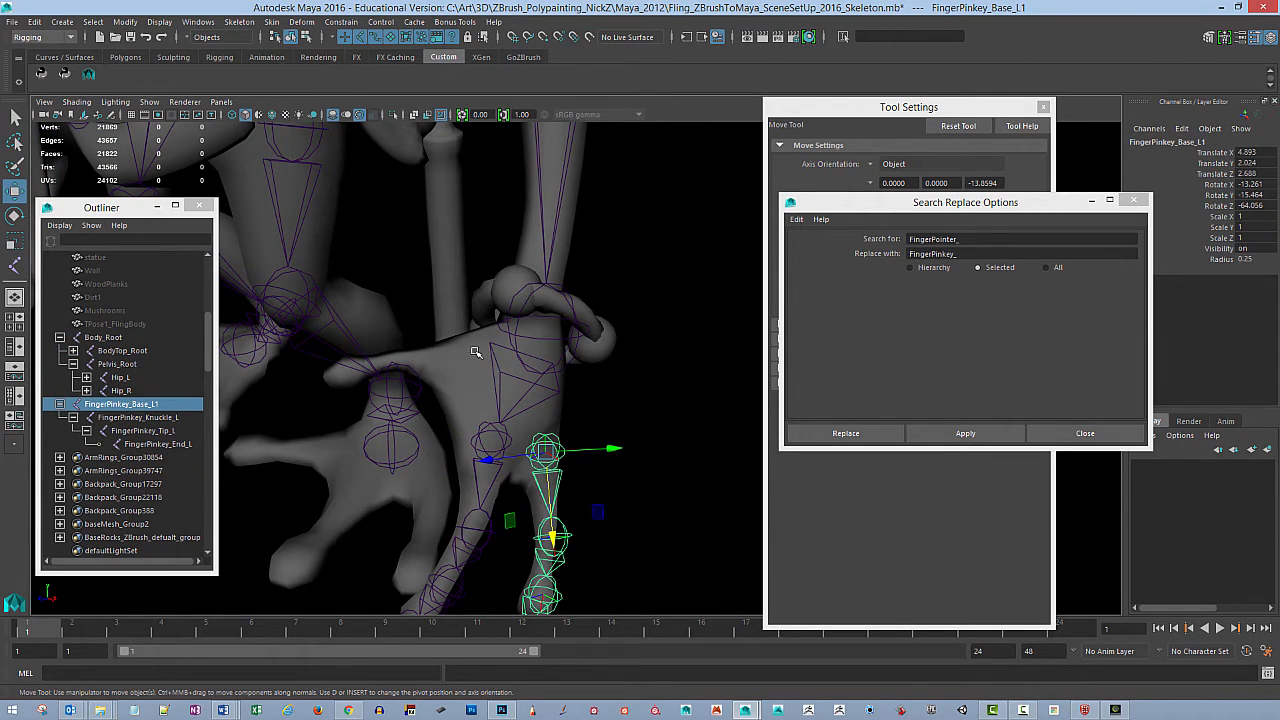
left_click(512, 340)
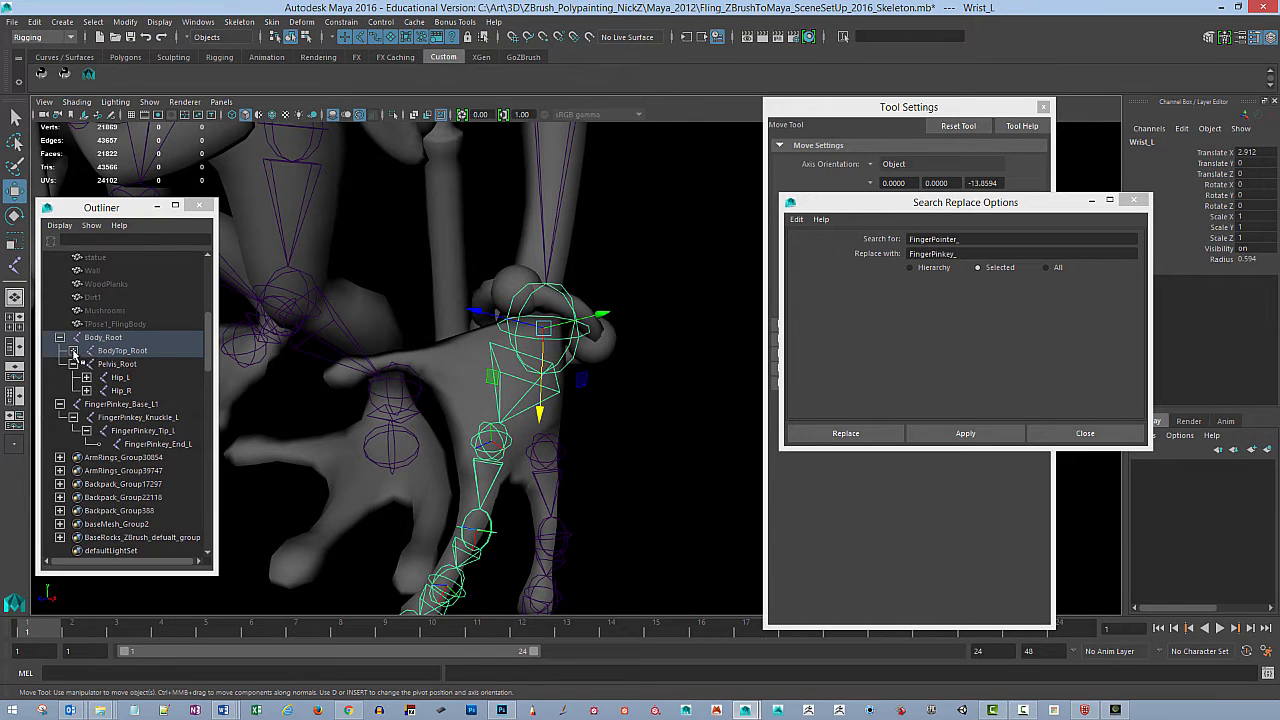
left_click(73, 351)
left_click(86, 363)
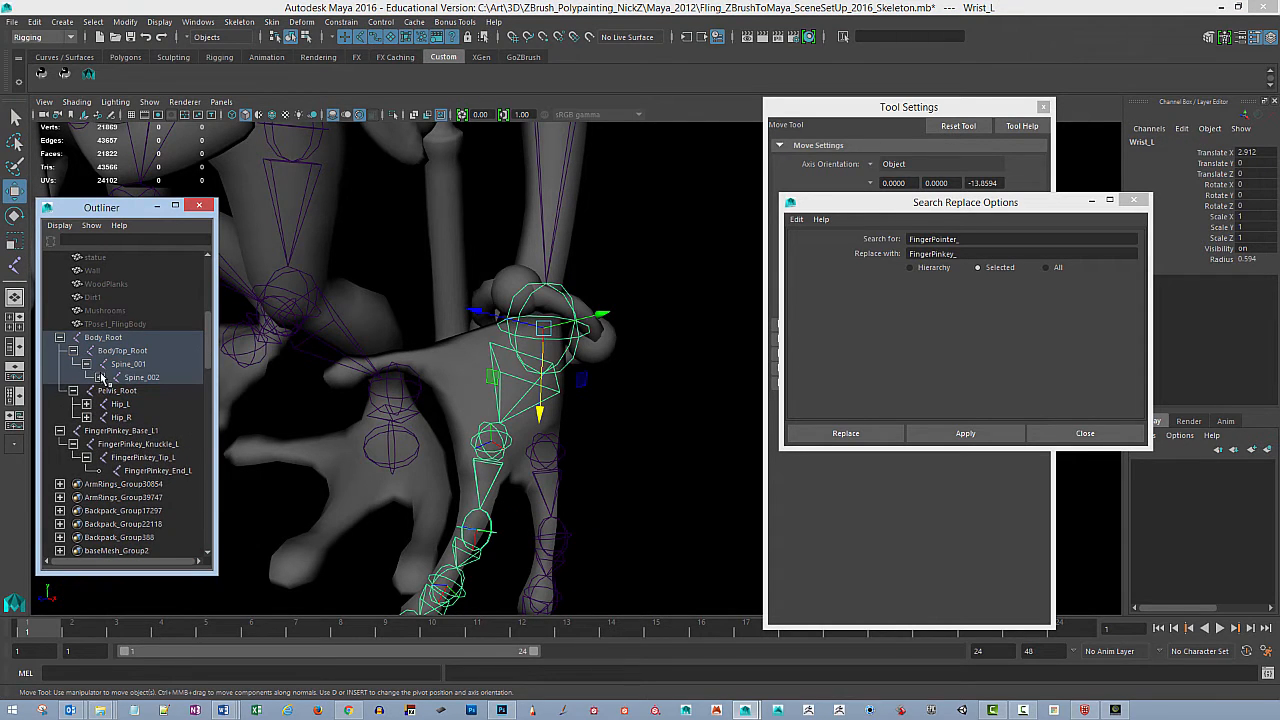
left_click(100, 377)
left_click(113, 403)
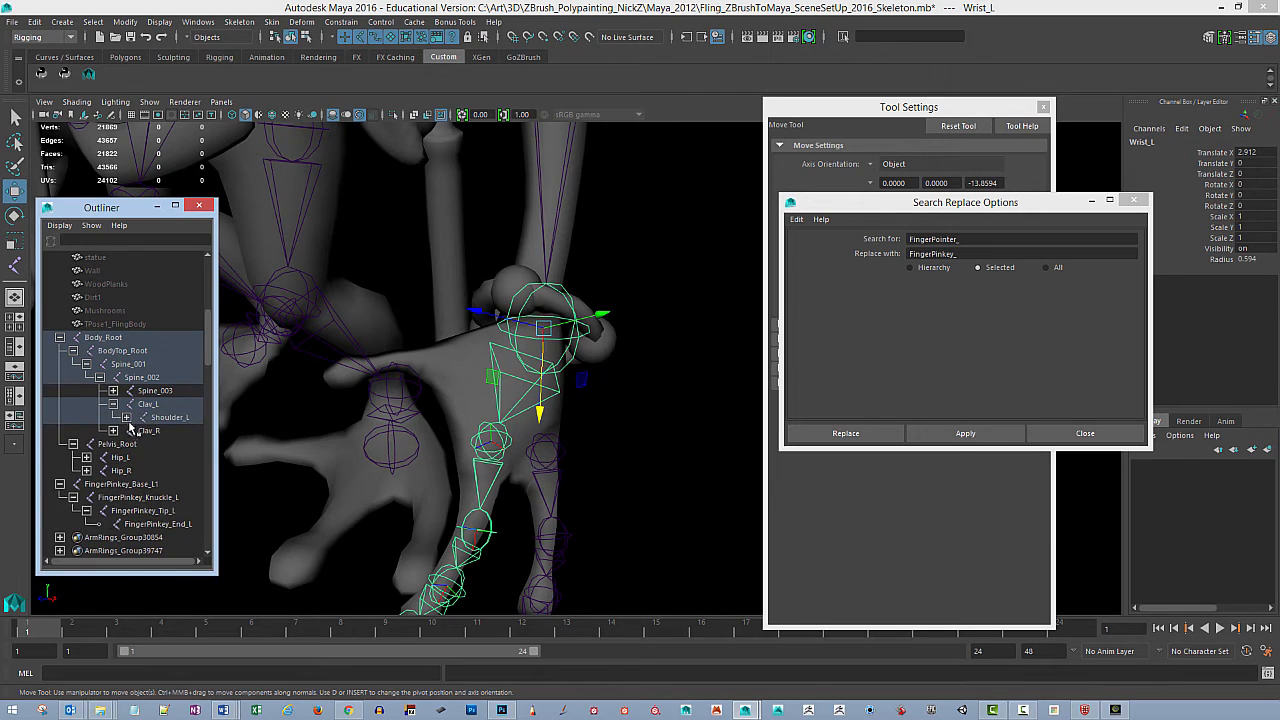
left_click(126, 417)
left_click(140, 430)
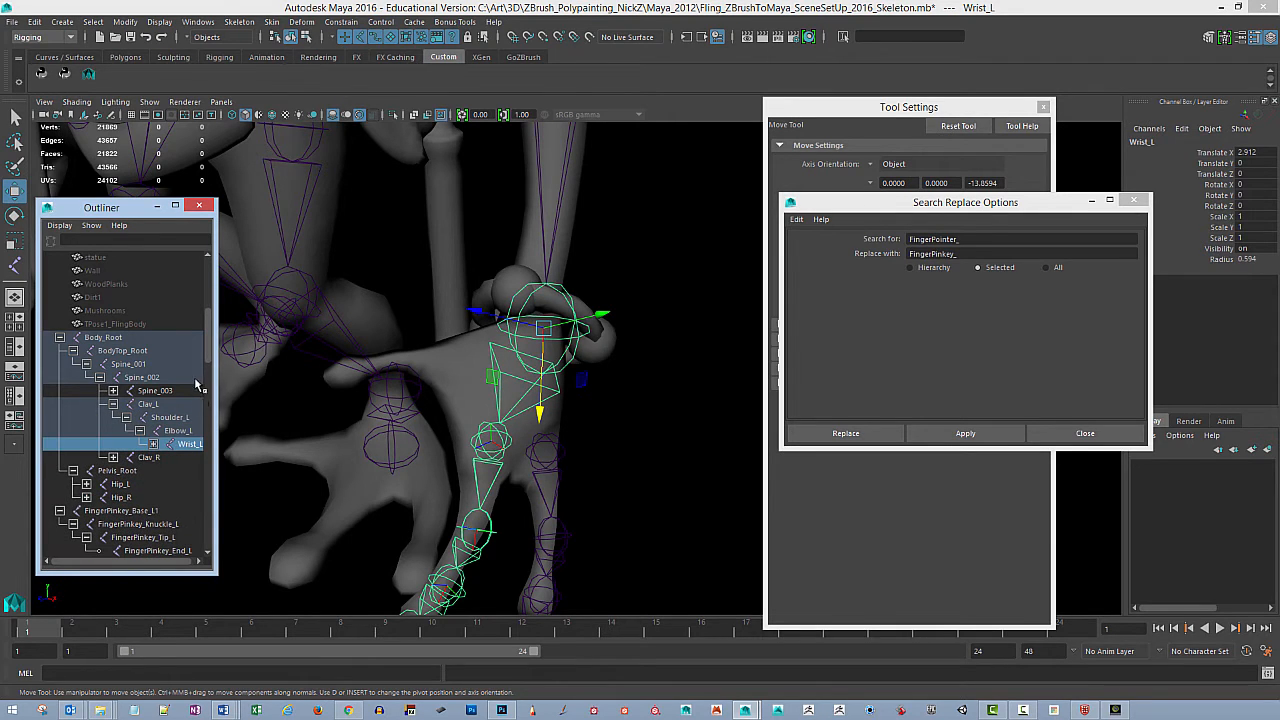
left_click_drag(214, 384, 283, 382)
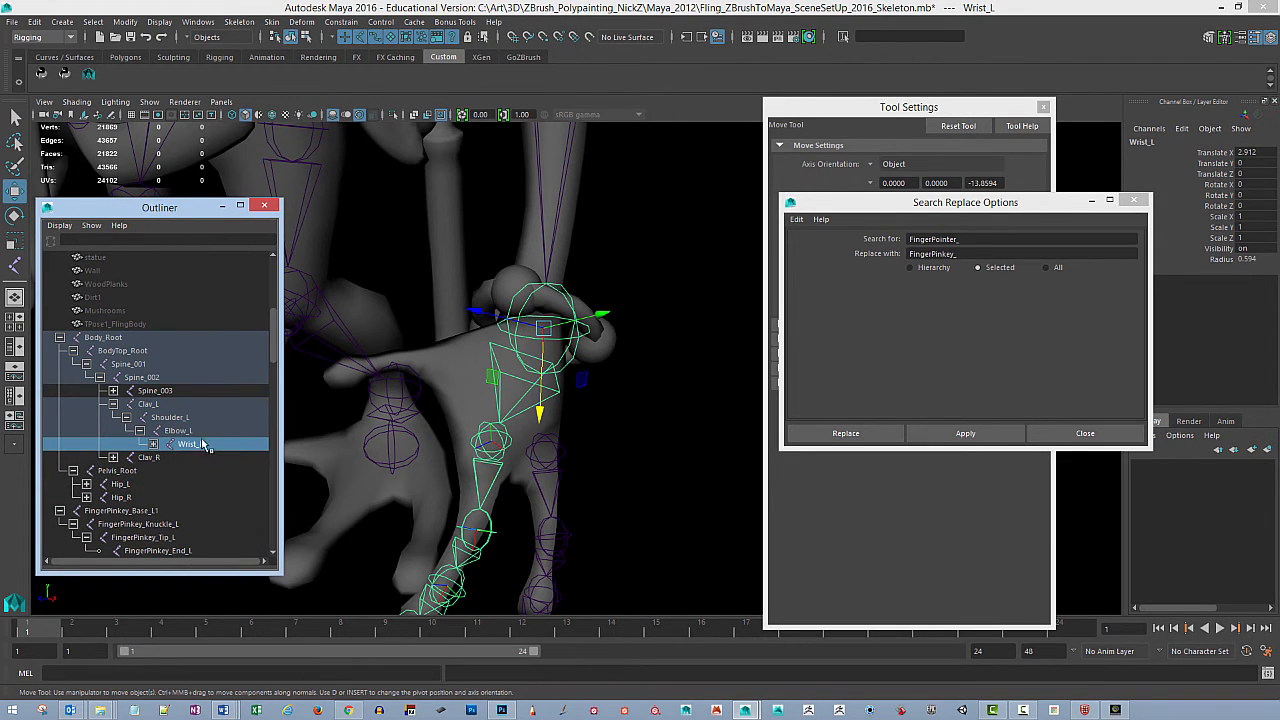
left_click(153, 444)
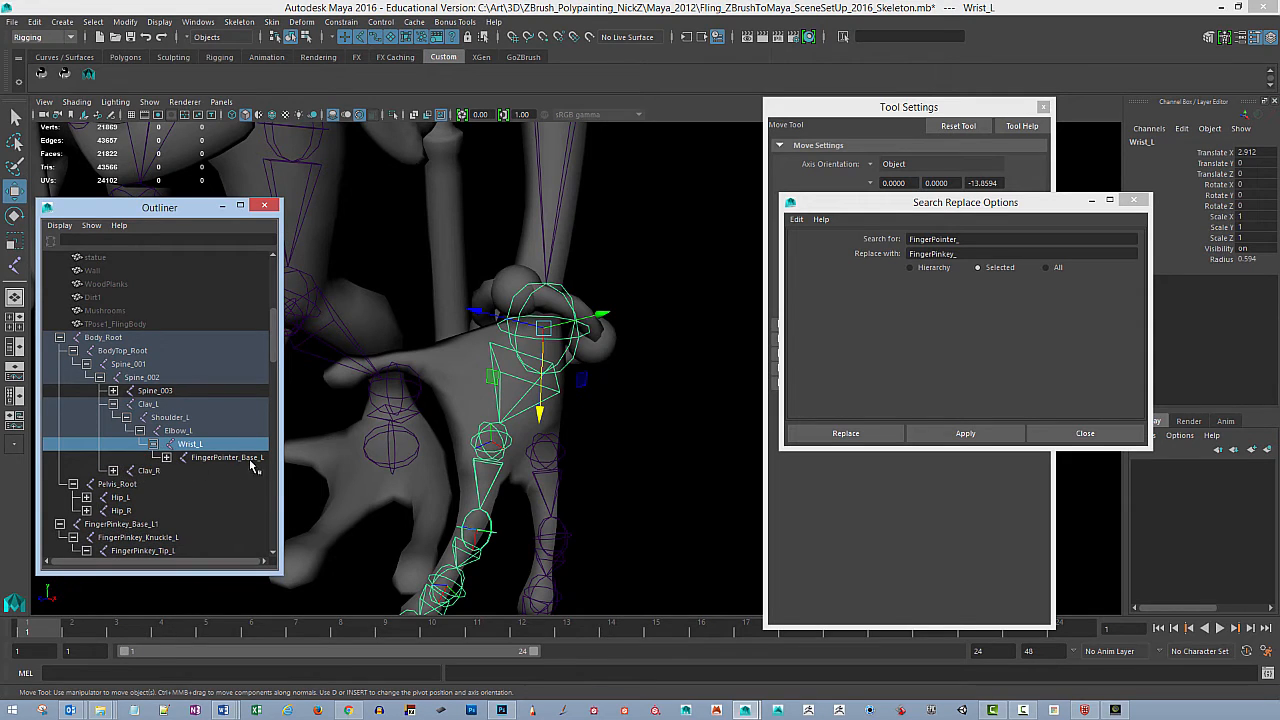
Step: Parent the FingerPinkey_Base_L1 chain under Wrist_L in the hierarchy, and clear the selection
left_click(148, 524)
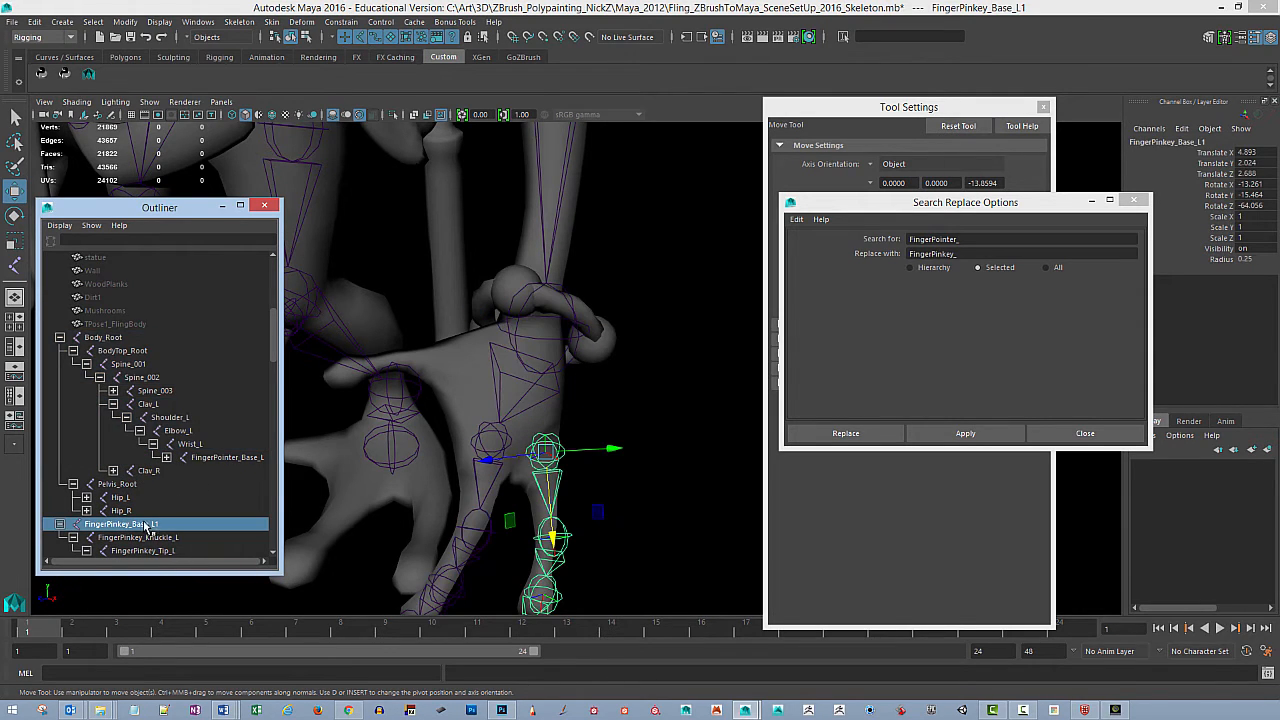
middle_click_drag(148, 524, 206, 446)
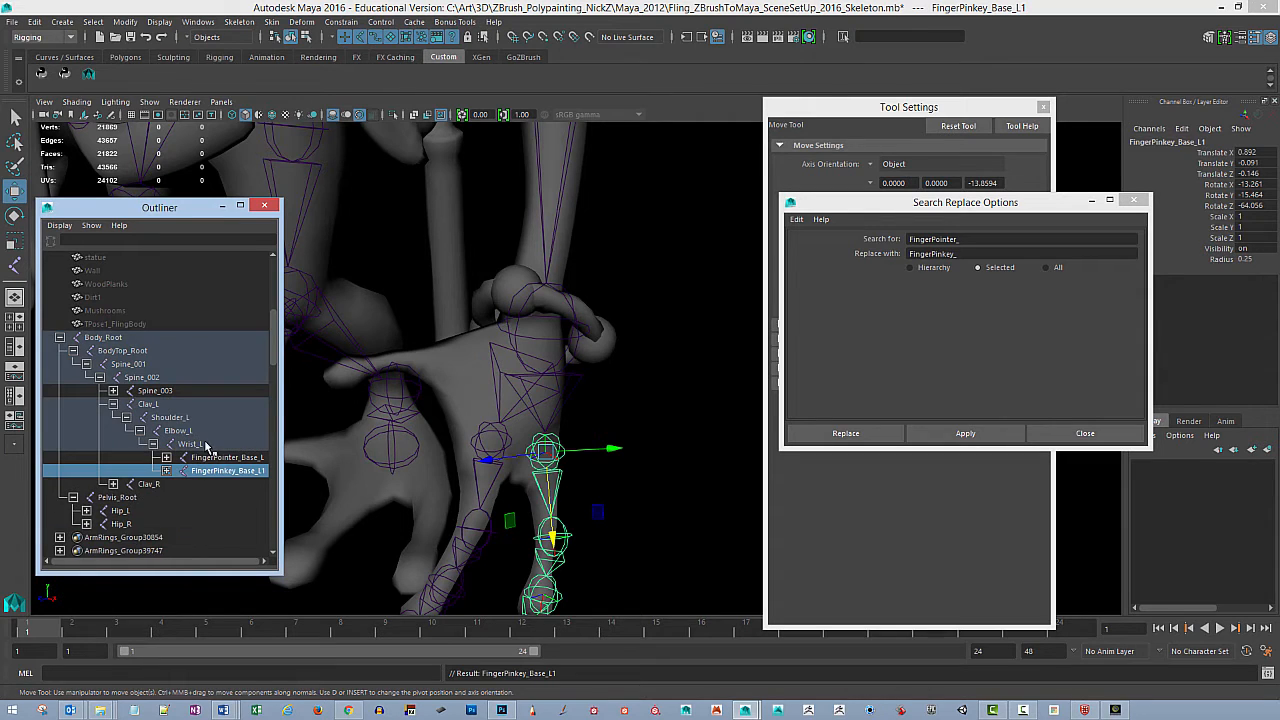
left_click(670, 430)
Step: Delete the Clav_R joint together with its whole right arm chain
mouse_move(657, 380)
left_mouse_down("alt")
mouse_move(717, 354)
mouse_move(666, 363)
mouse_move(601, 349)
mouse_move(606, 337)
mouse_move(697, 371)
mouse_move(669, 369)
mouse_move(668, 388)
mouse_move(729, 374)
mouse_move(686, 380)
mouse_move(721, 387)
mouse_move(646, 343)
mouse_move(609, 371)
mouse_move(657, 371)
left_mouse_up("alt")
right_click_drag(657, 371, 659, 397, "alt")
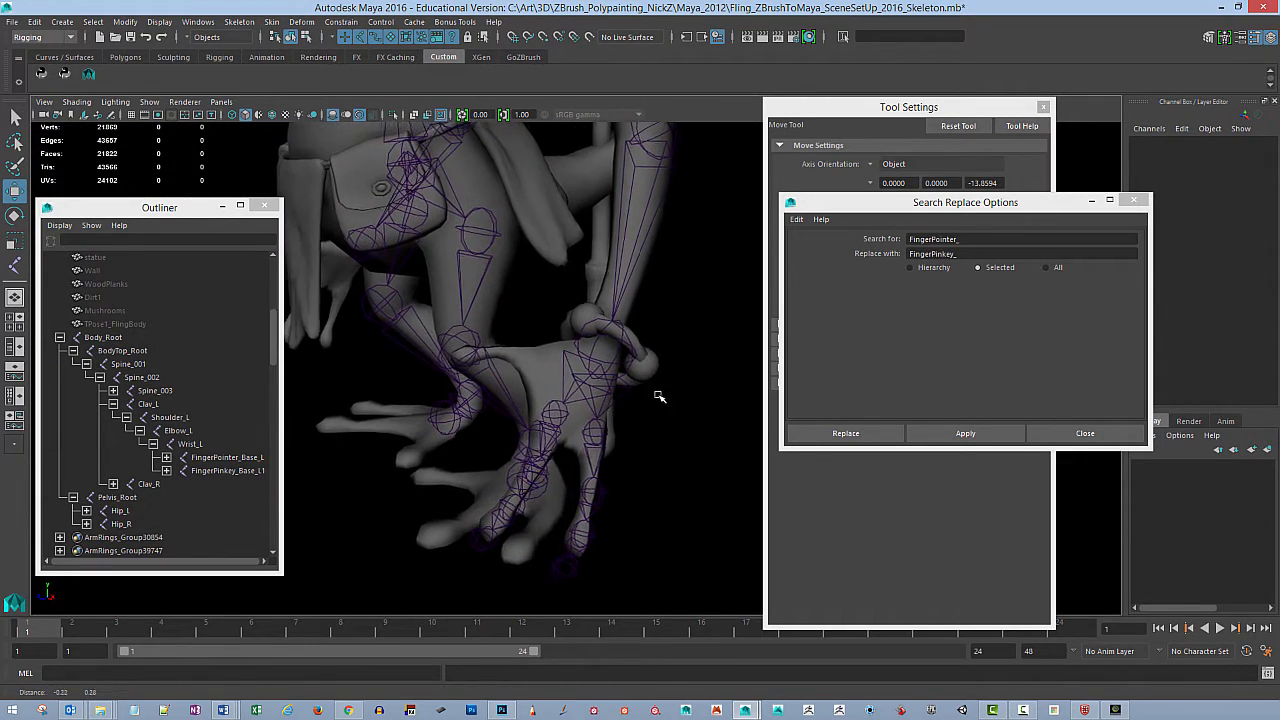
left_click_drag(659, 397, 590, 392, "alt")
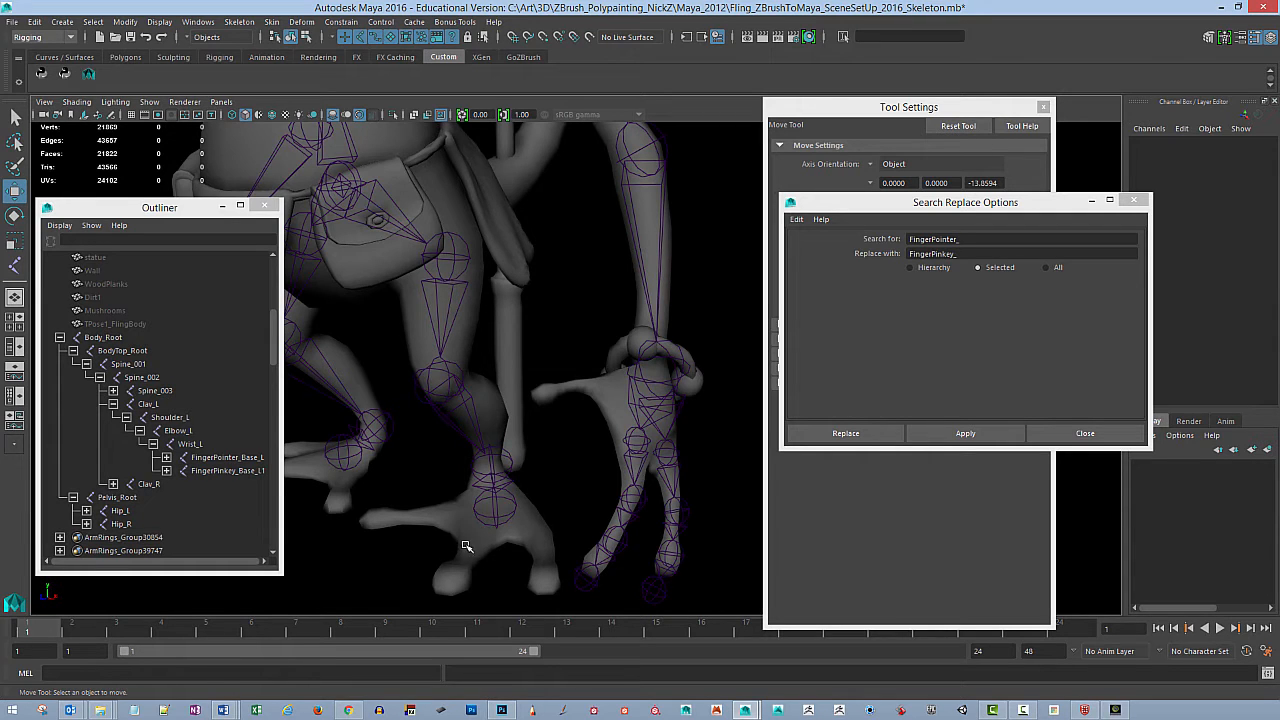
left_click_drag(465, 546, 485, 503, "alt")
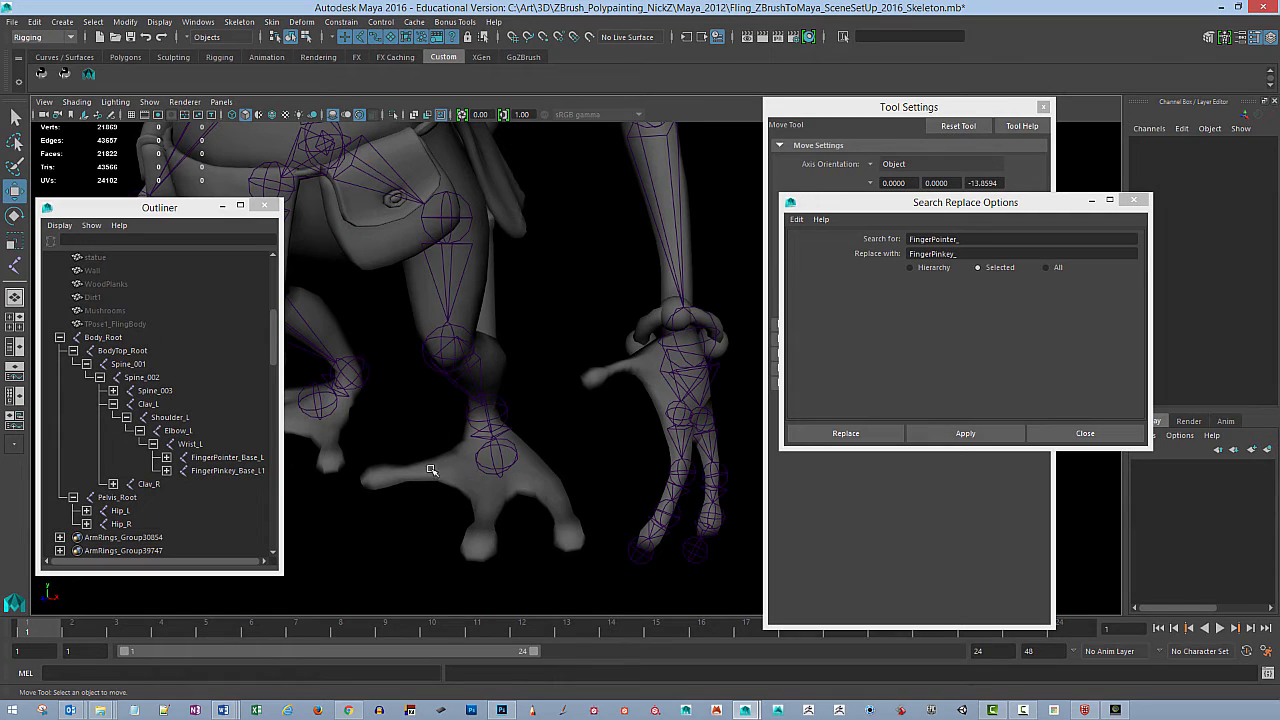
left_click_drag(485, 470, 623, 366, "alt")
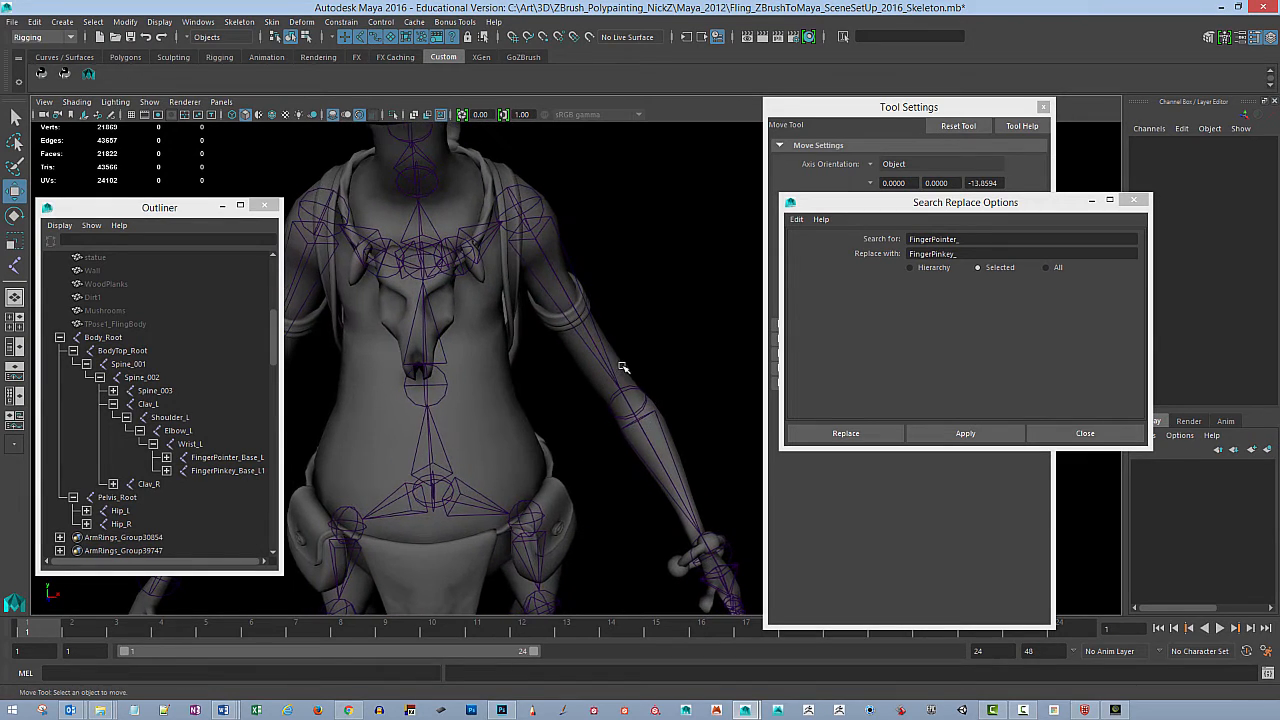
right_click_drag(671, 404, 684, 382, "alt")
left_click_drag(684, 382, 606, 343, "alt")
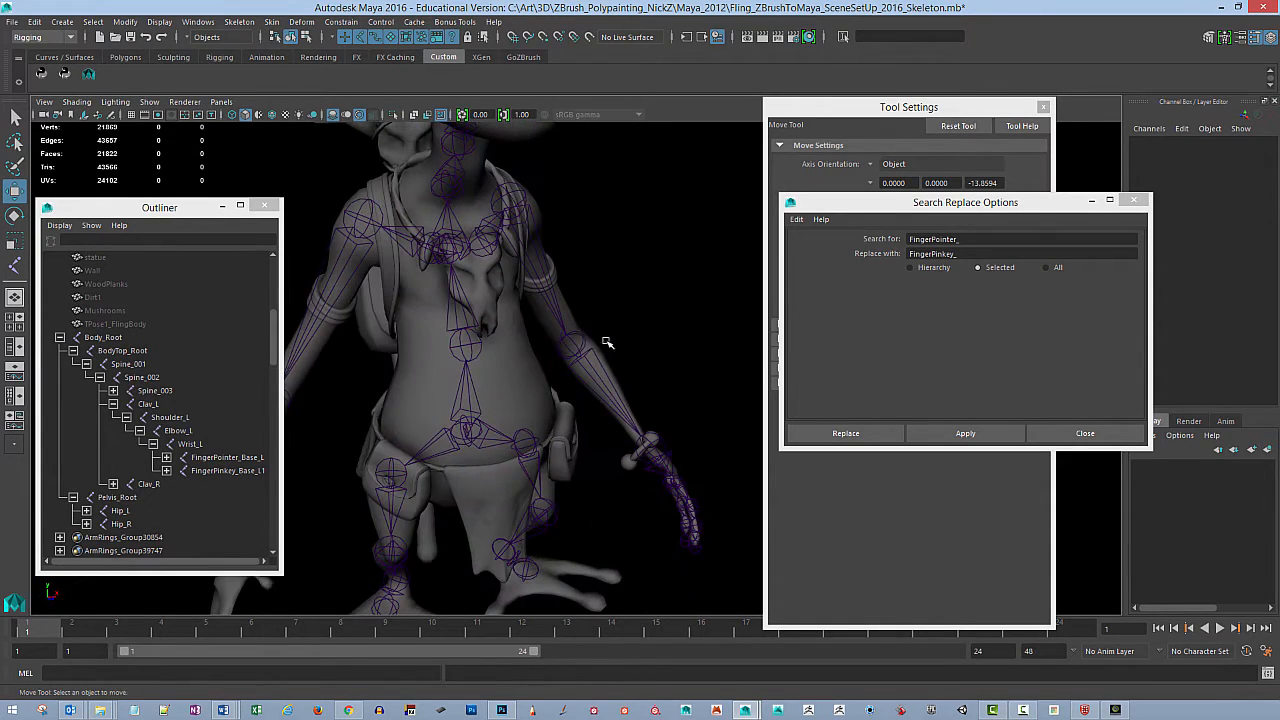
left_click(422, 251)
left_click_drag(651, 251, 514, 276, "alt")
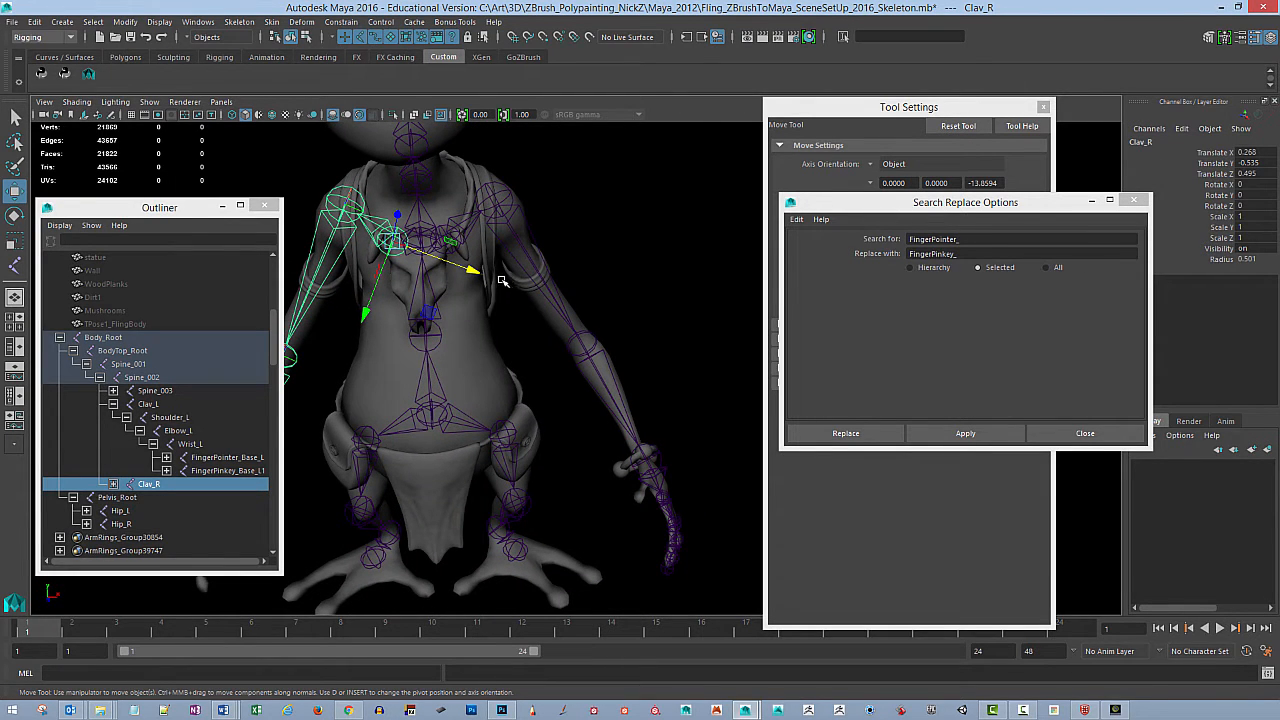
key("Delete")
Step: Mirror the Clav_L arm chain, including its finger joints, to create the matching chain on the character's other side
left_click(466, 246)
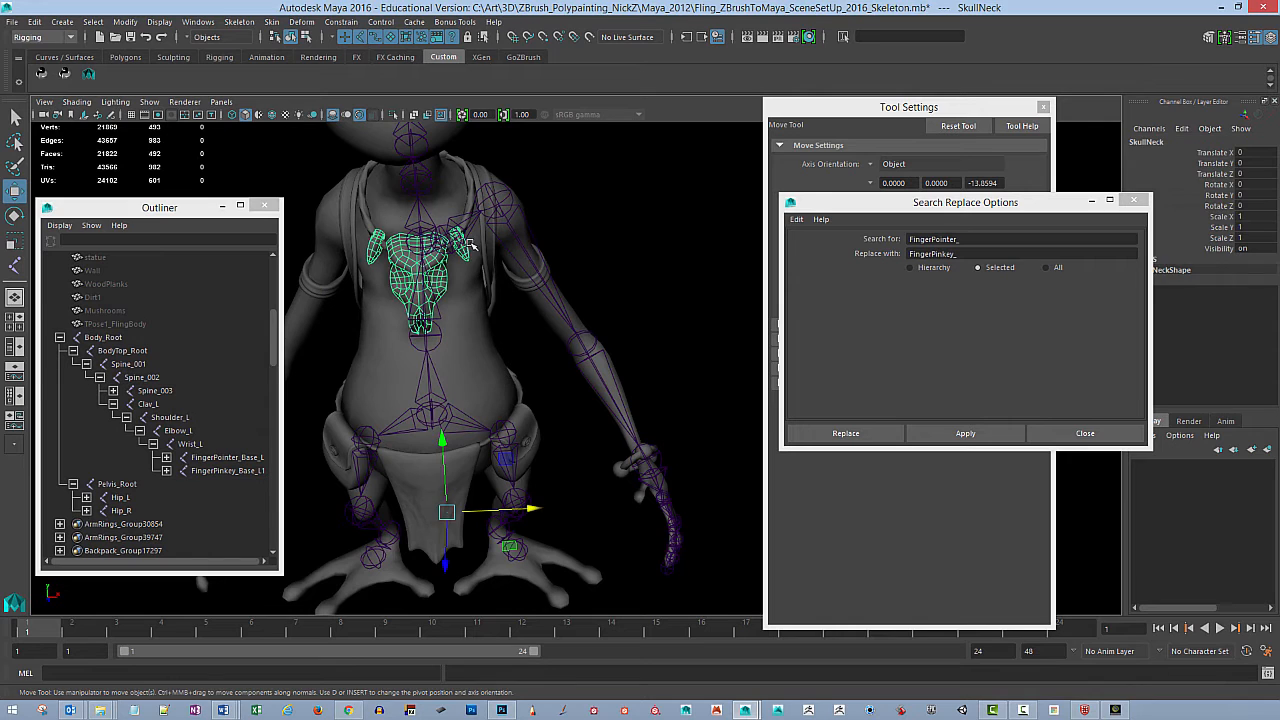
left_click(472, 227)
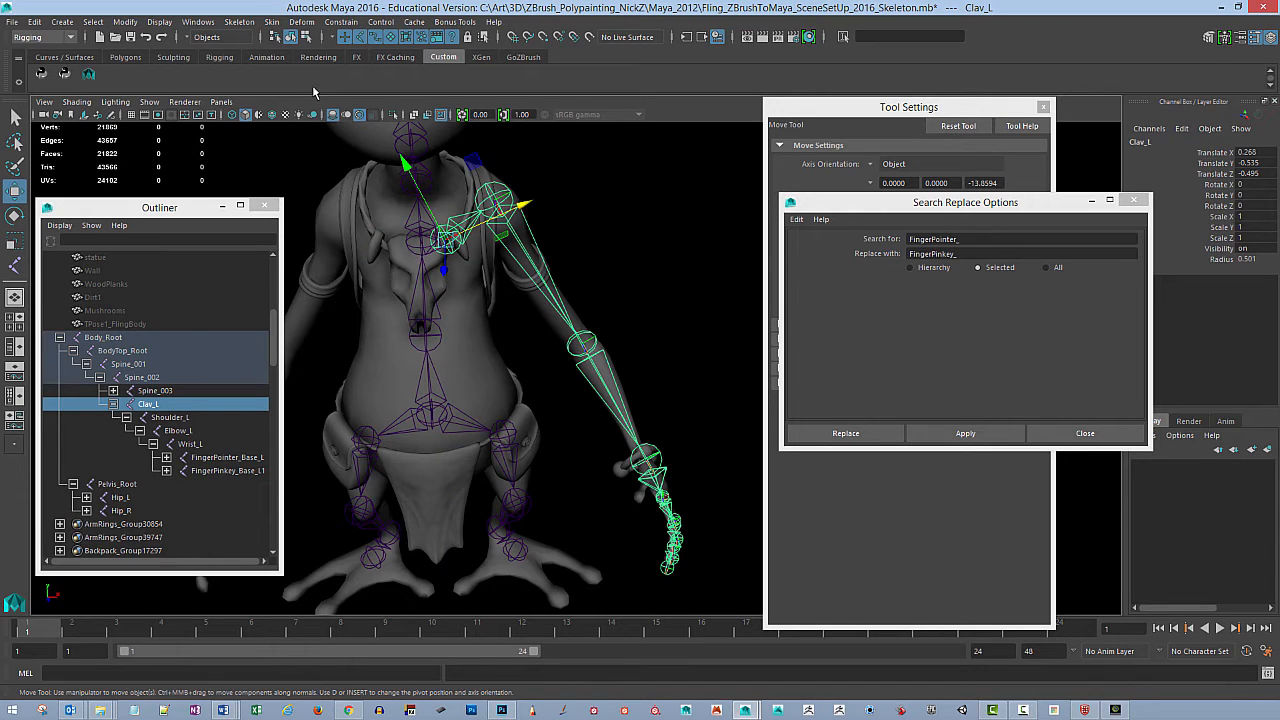
left_click(271, 21)
mouse_move(234, 23)
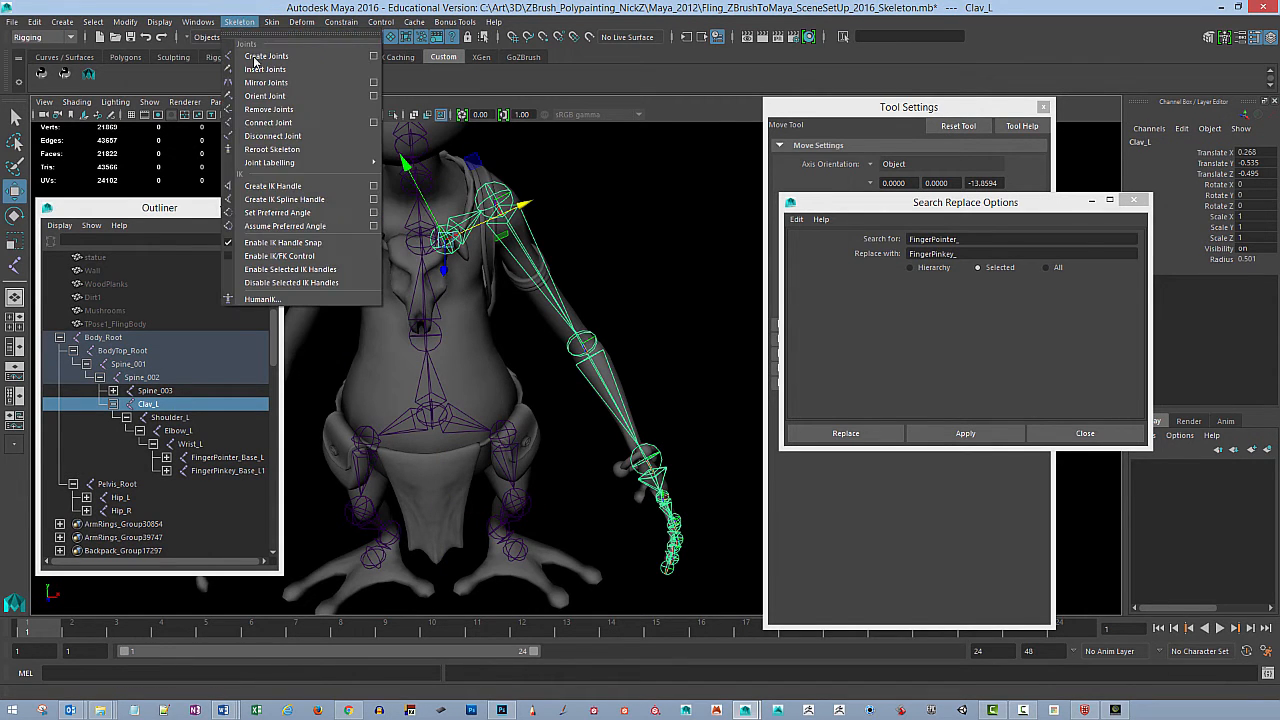
left_click(290, 83)
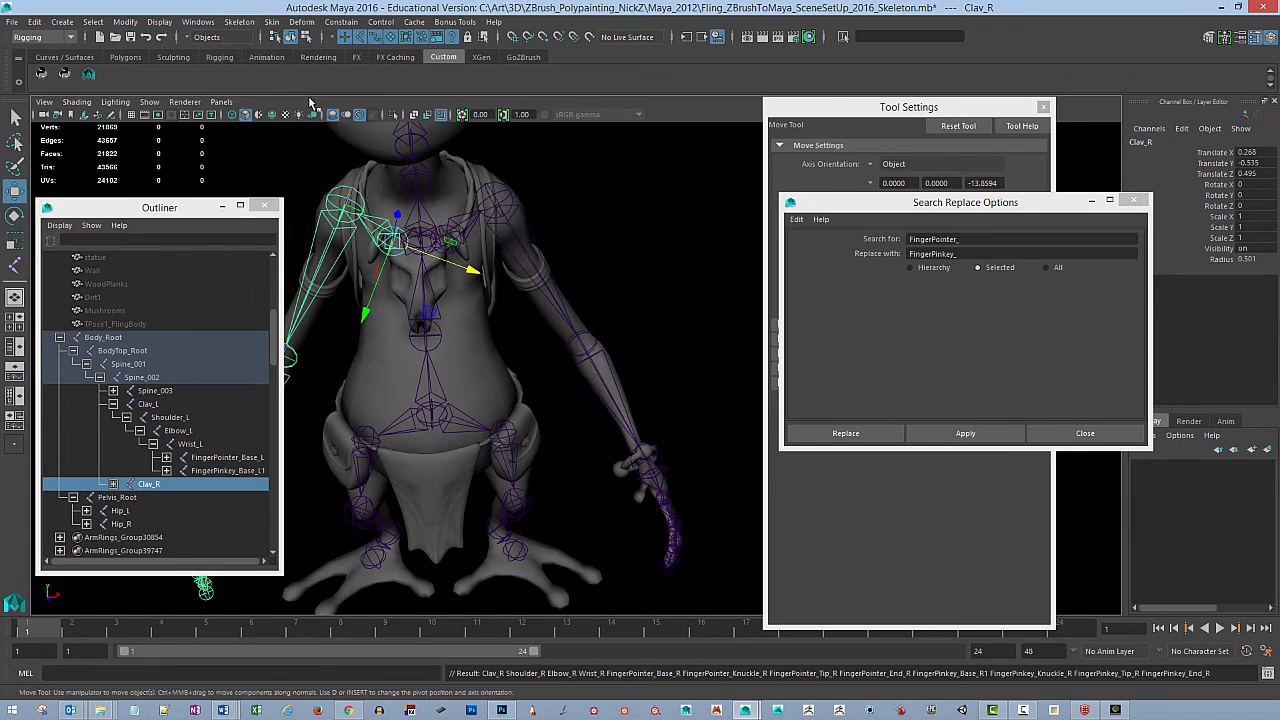
Step: Check the mirror plane, function and replacement names in the Mirror Joint options, close them and clear the selection
left_click(239, 21)
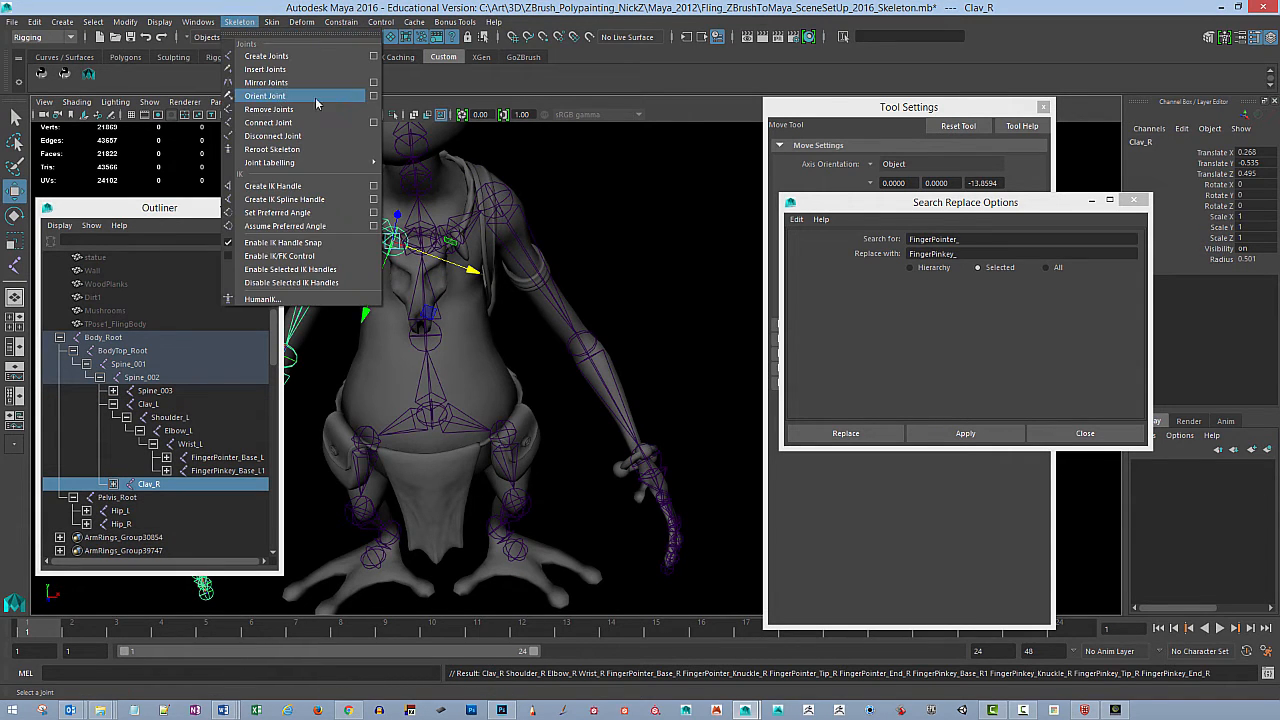
left_click(374, 83)
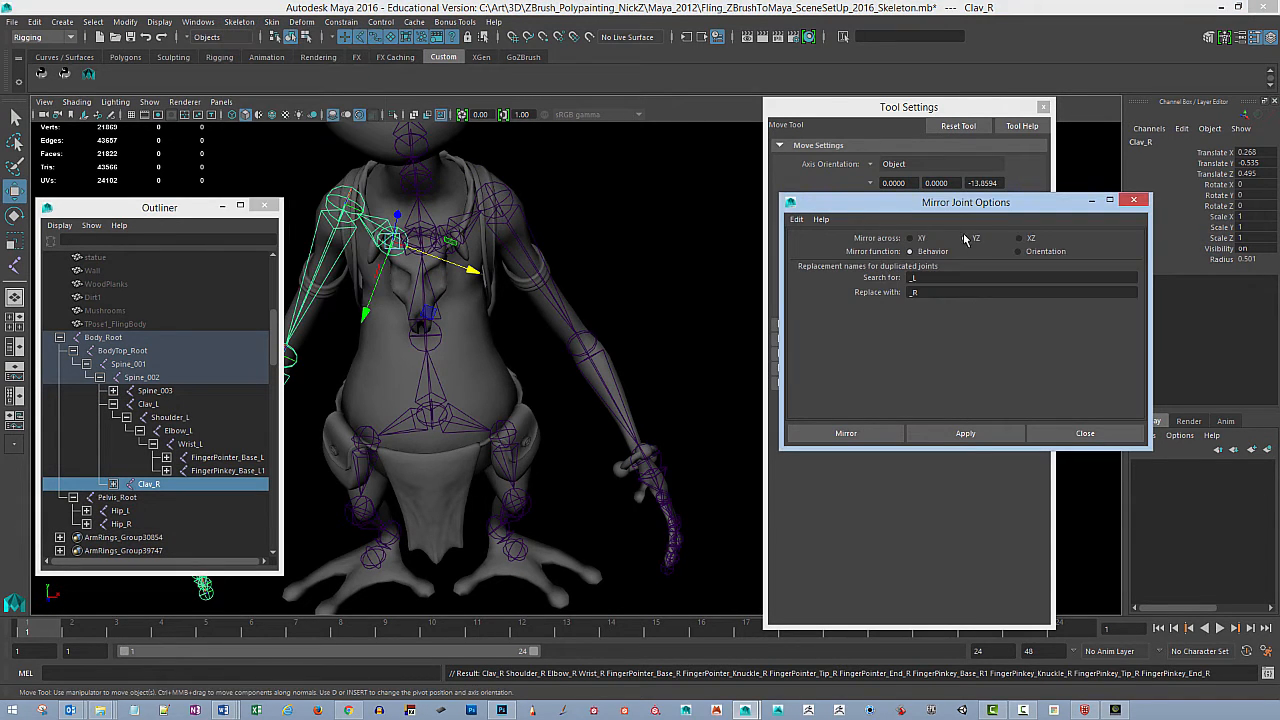
left_click(1133, 200)
left_click(625, 257)
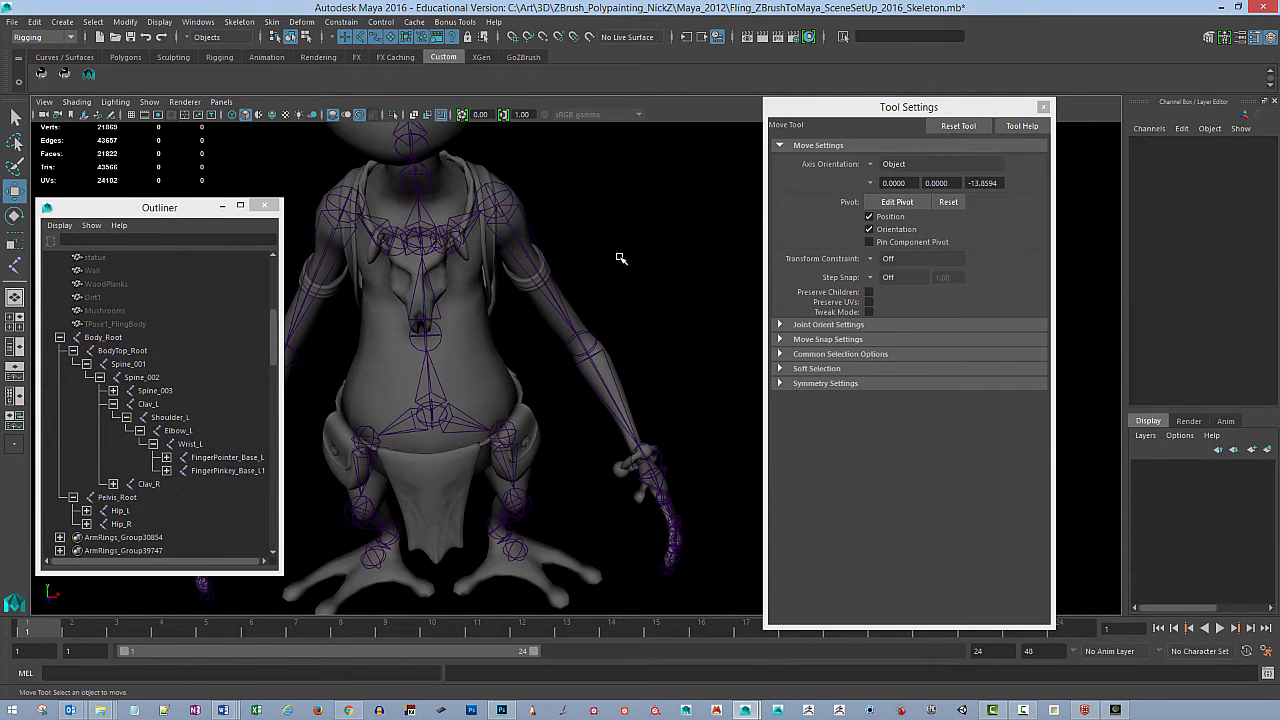
Step: Hide the Head joint under Head_Base together with all its facial joints
left_click_drag(631, 323, 597, 307, "alt")
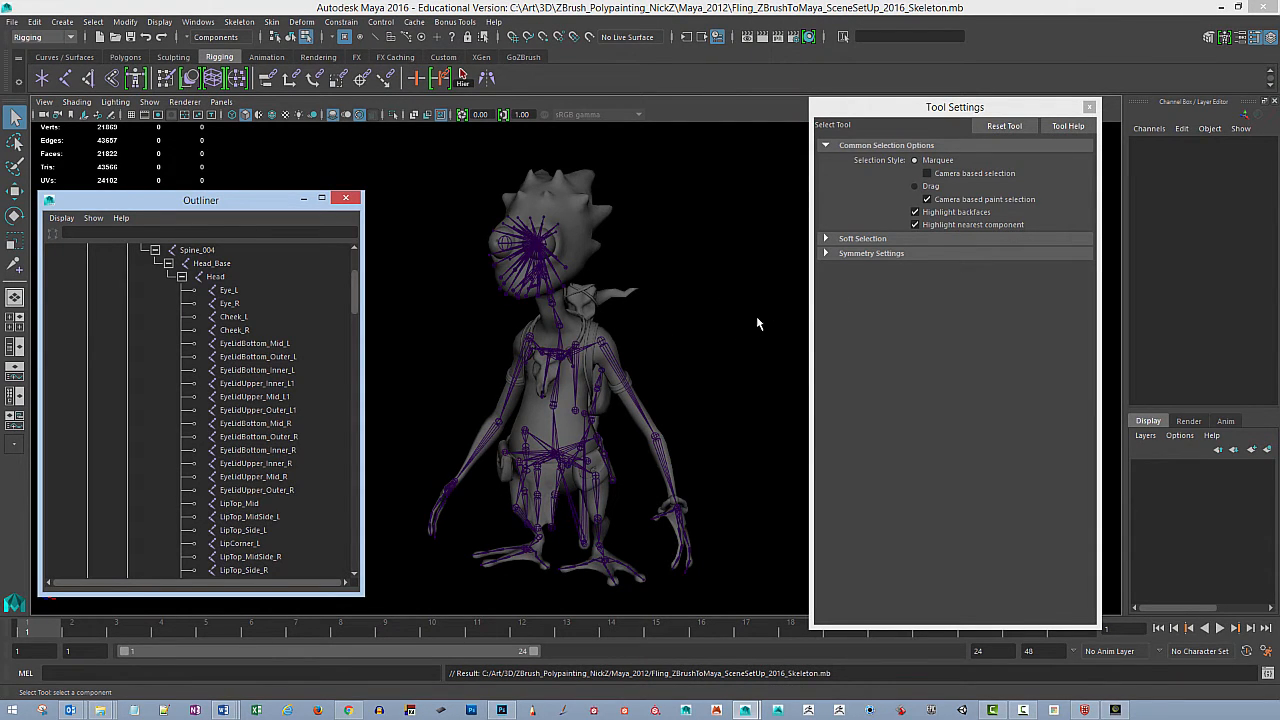
left_click_drag(757, 323, 732, 314, "alt")
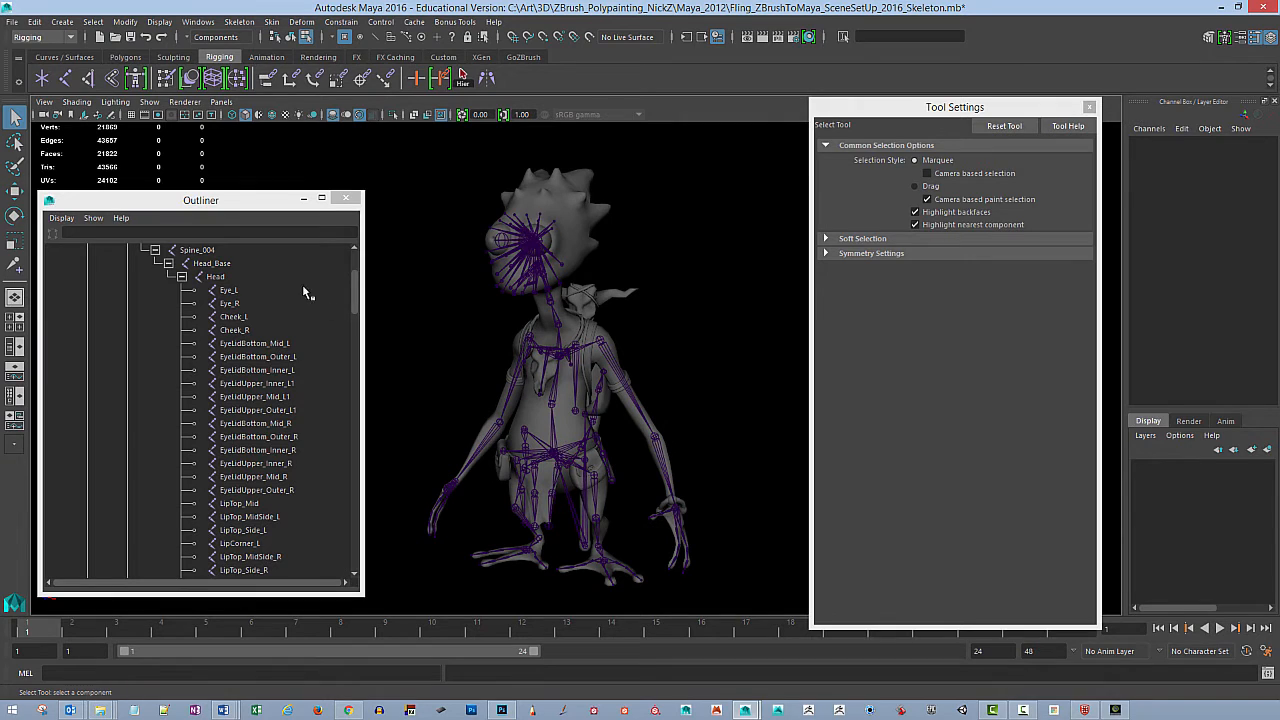
left_click(265, 276)
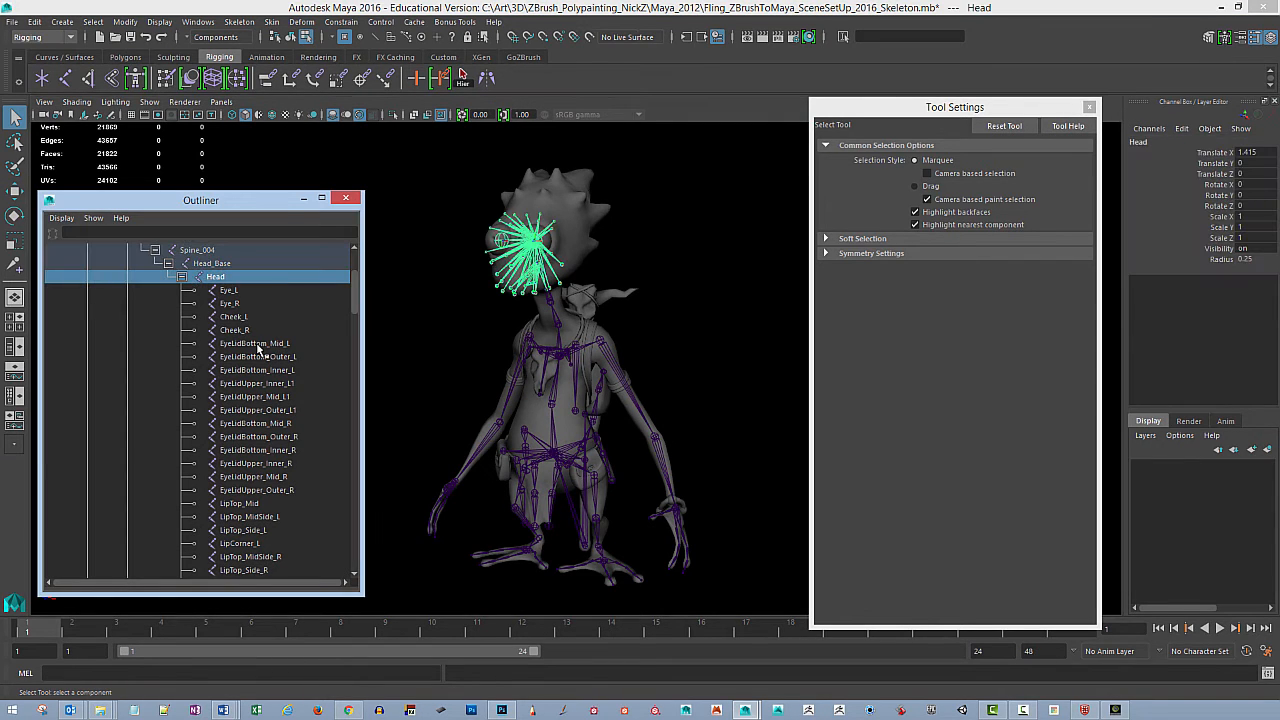
key("ctrl+h")
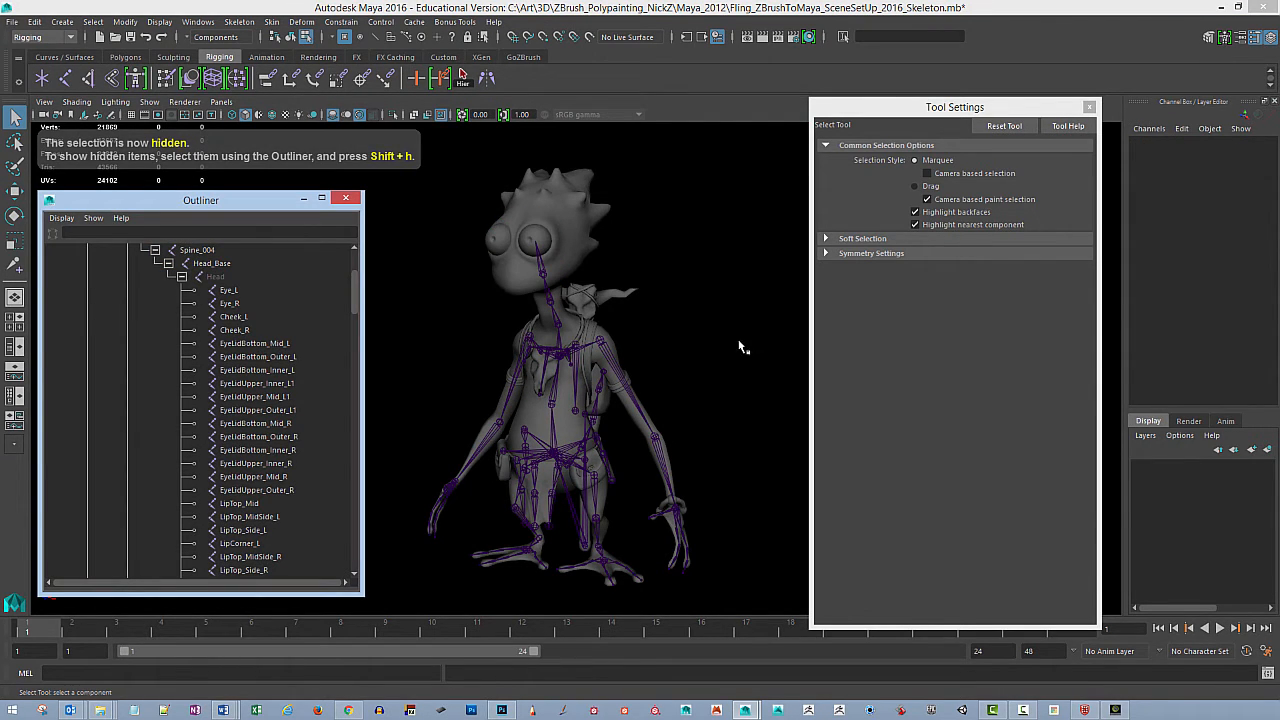
Step: Examine how the finger and toe joints are fitted inside the character's hands and feet
left_click_drag(729, 366, 706, 328, "alt")
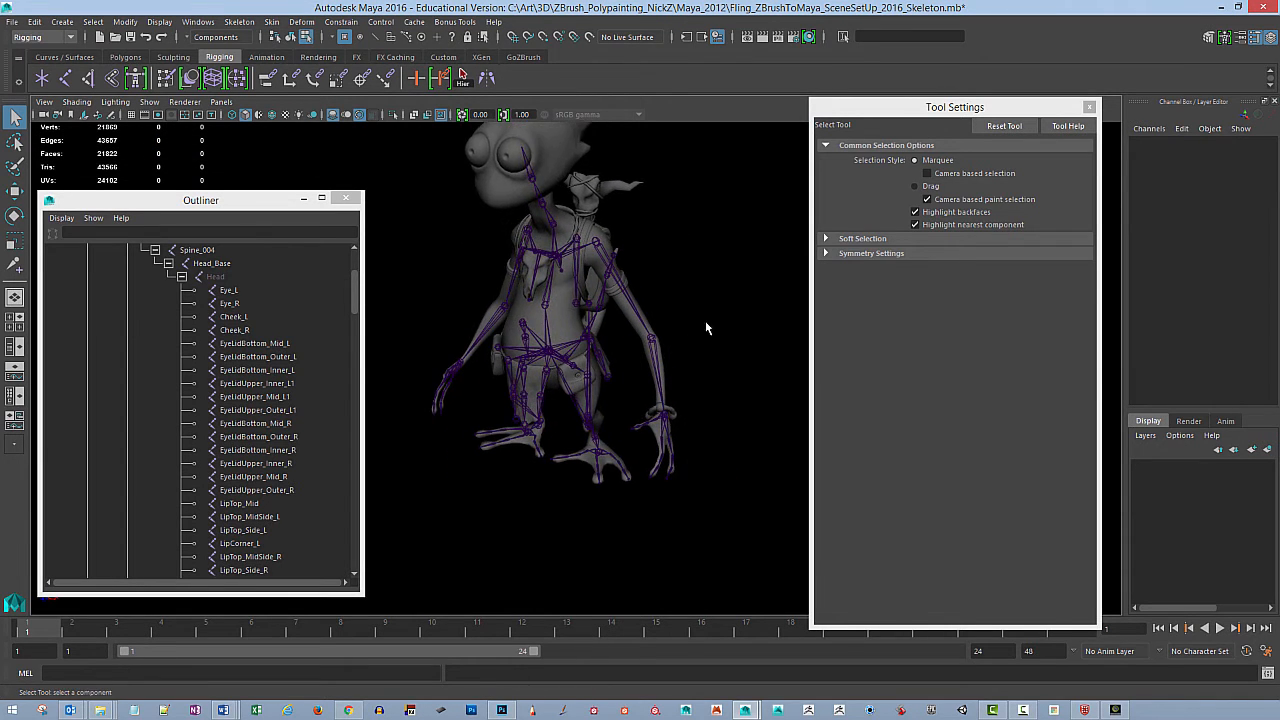
right_click_drag(706, 328, 811, 380, "alt")
middle_click_drag(811, 380, 694, 334, "alt")
right_click_drag(694, 334, 763, 404, "alt")
middle_click_drag(763, 404, 755, 385, "alt")
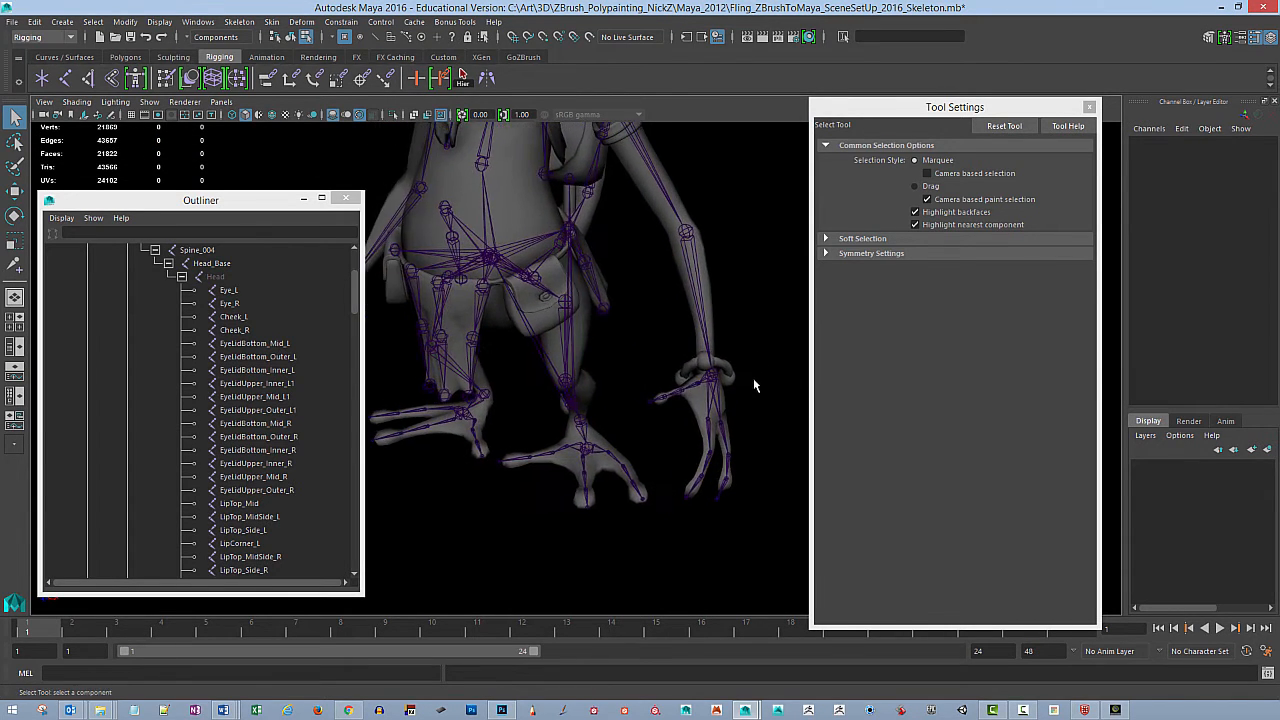
left_click_drag(755, 385, 741, 445, "alt")
middle_click_drag(718, 379, 712, 400, "alt")
left_click_drag(732, 371, 700, 370, "alt")
middle_click_drag(702, 366, 770, 376, "alt")
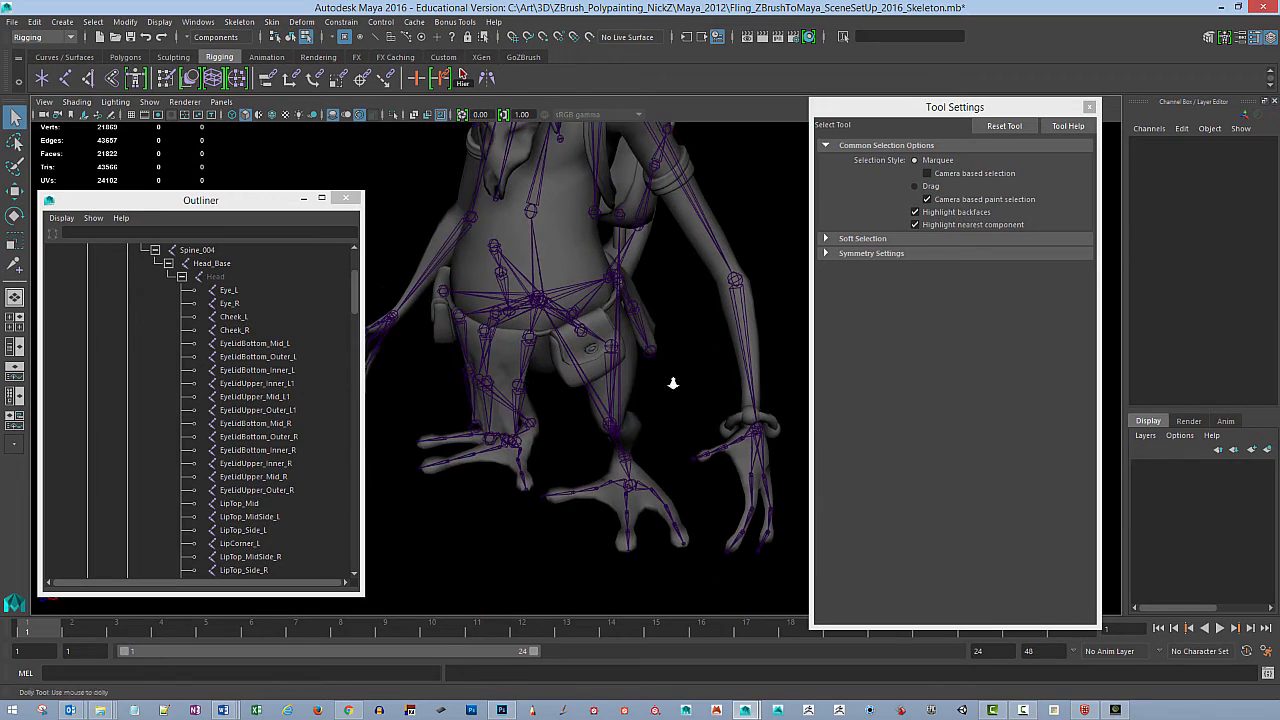
right_click_drag(673, 383, 713, 374, "alt")
left_click_drag(713, 374, 738, 413, "alt")
middle_click_drag(729, 370, 747, 313, "alt")
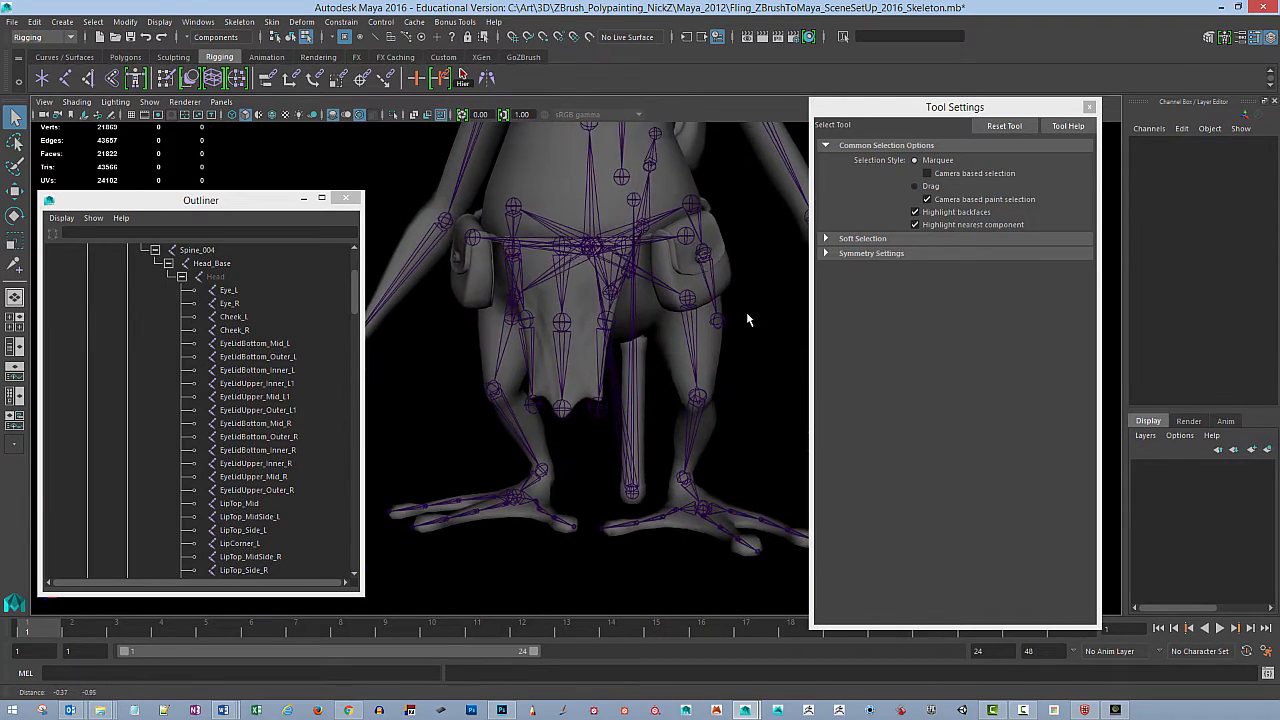
Step: Examine the joint chains running from the pelvis into the loincloth and saddlebags
left_click_drag(748, 320, 706, 369, "alt")
right_click_drag(706, 369, 752, 372, "alt")
left_click_drag(752, 372, 583, 331, "alt")
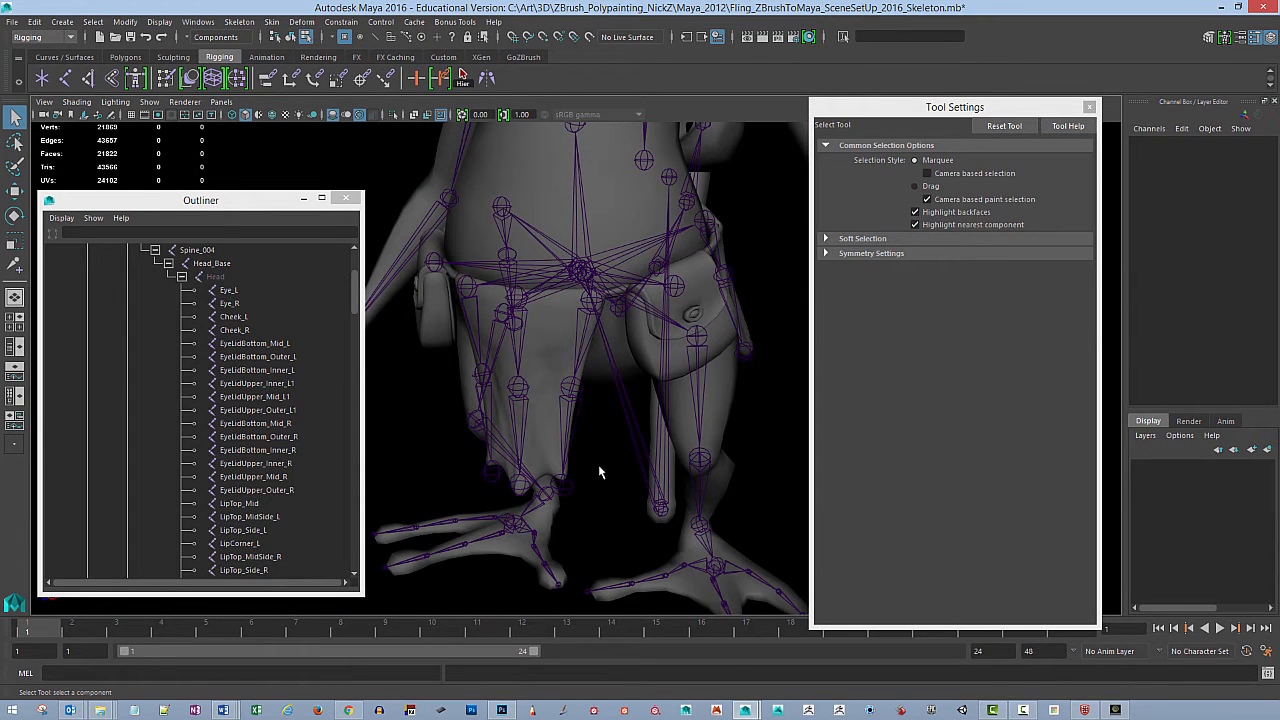
left_click_drag(600, 470, 544, 330, "alt")
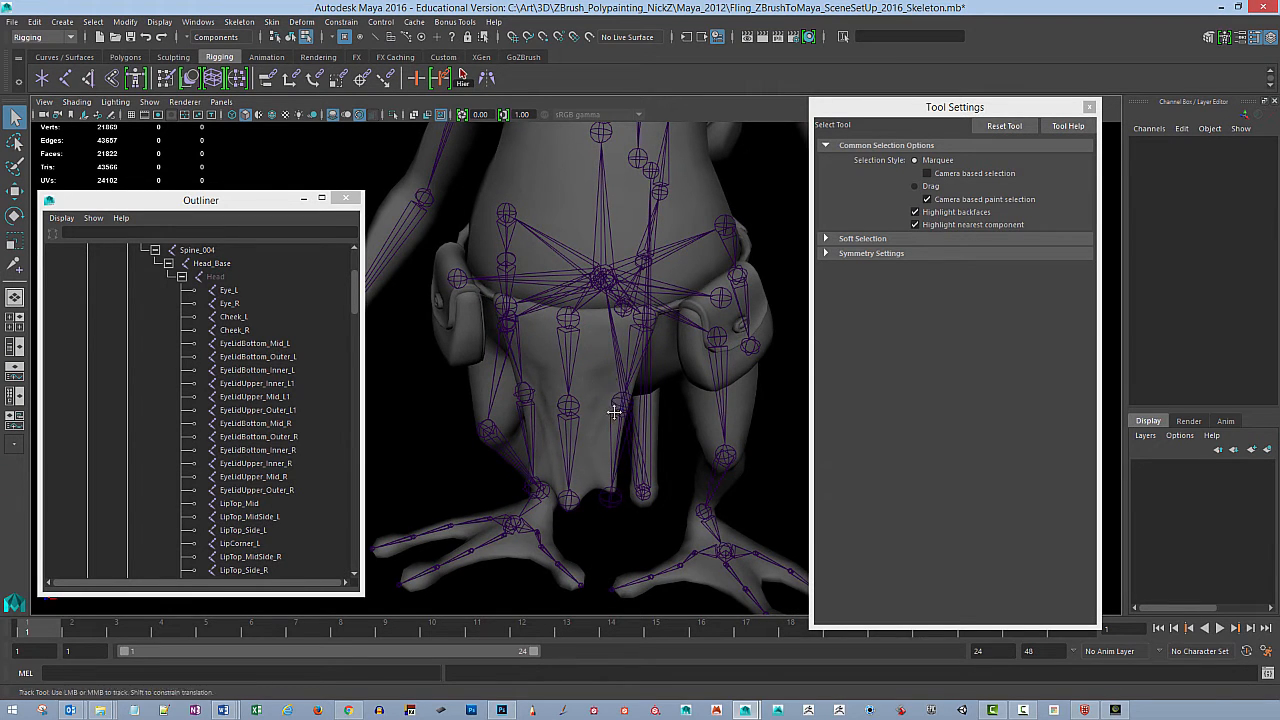
mouse_move(603, 364)
left_mouse_down("alt")
mouse_move(606, 534)
mouse_move(603, 443)
mouse_move(582, 376)
left_mouse_up("alt")
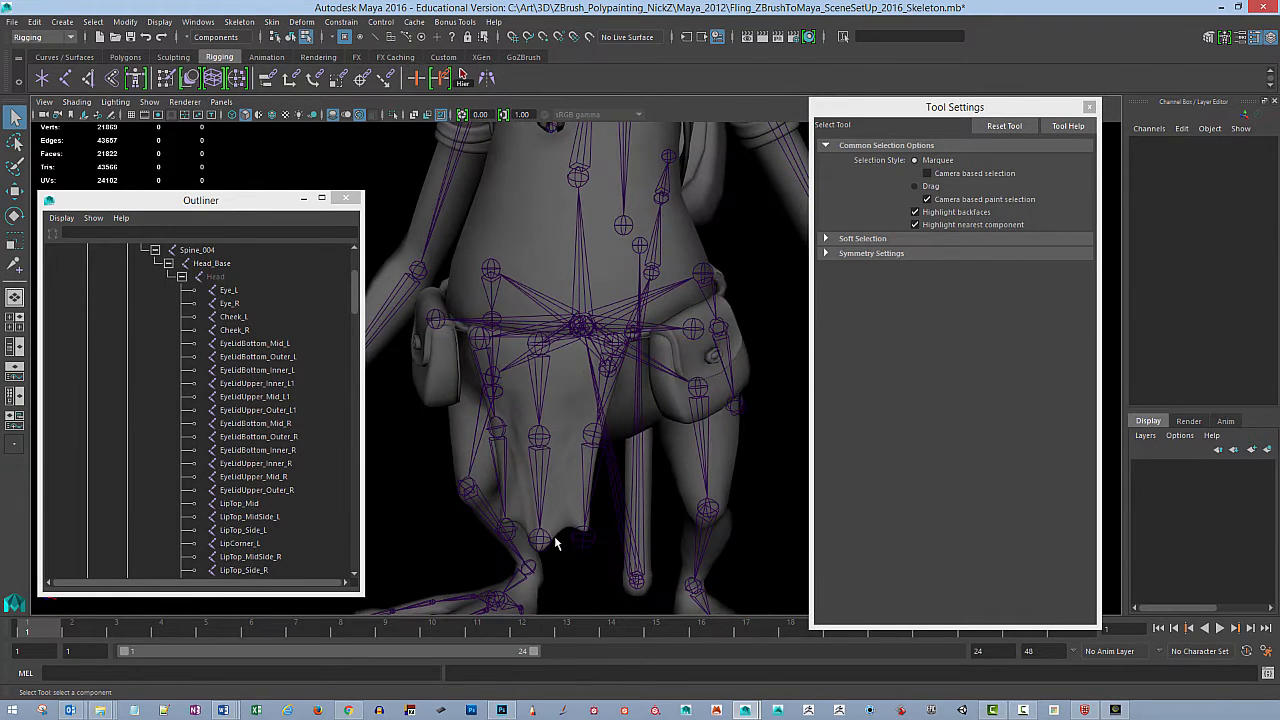
left_click_drag(572, 477, 597, 468, "alt")
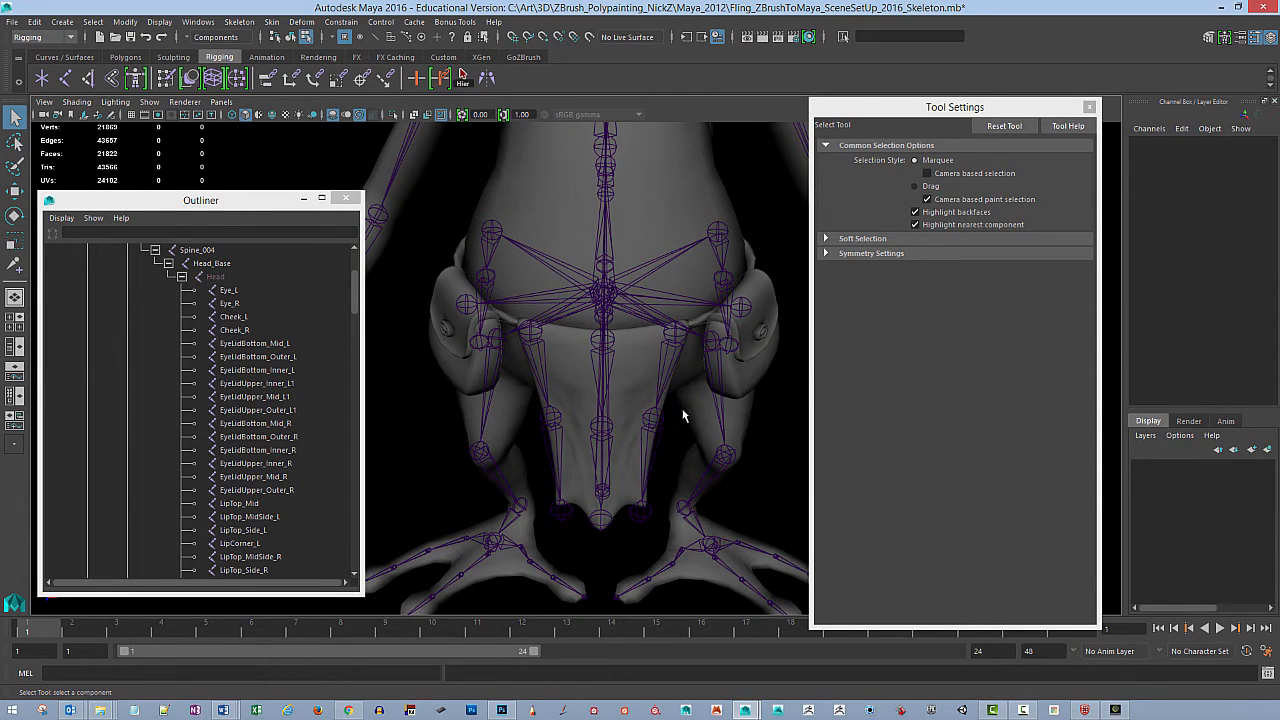
left_click_drag(683, 411, 656, 379, "alt")
Step: Switch to object selection and select the LoinClothFront_Base_L and LoinClothFront_Base_Mid chains in turn
left_click(656, 394)
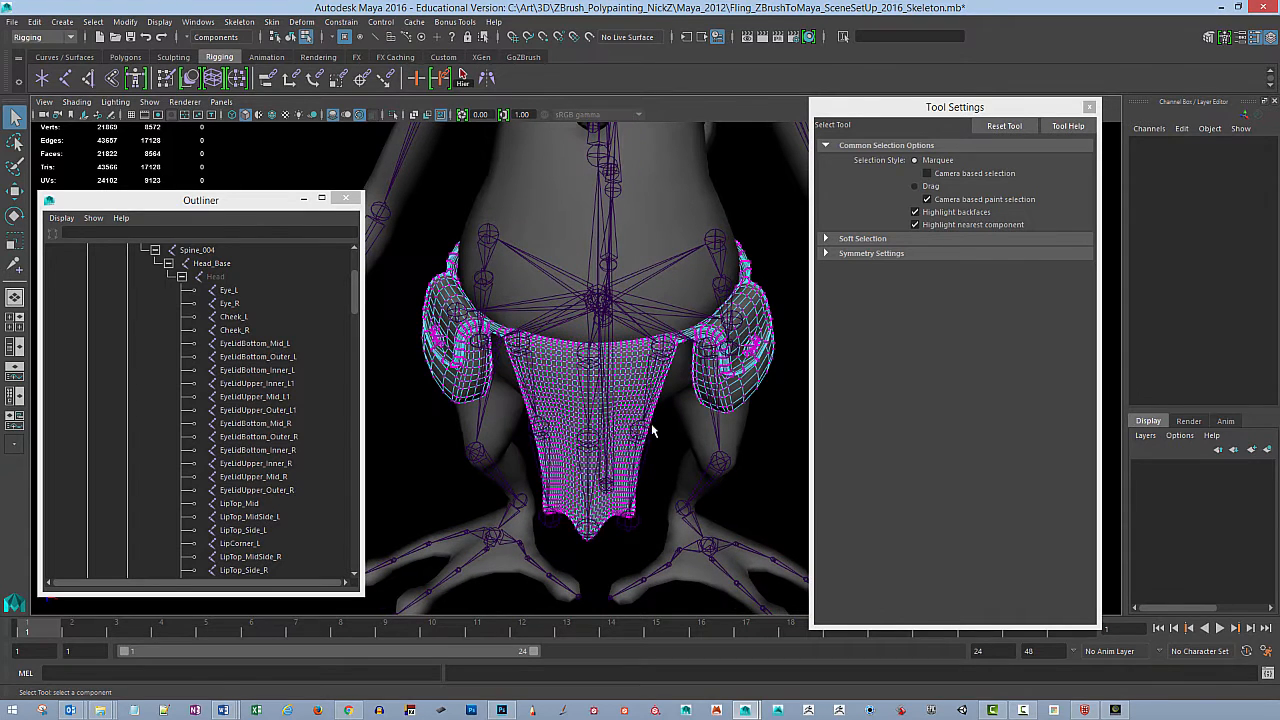
key("F8")
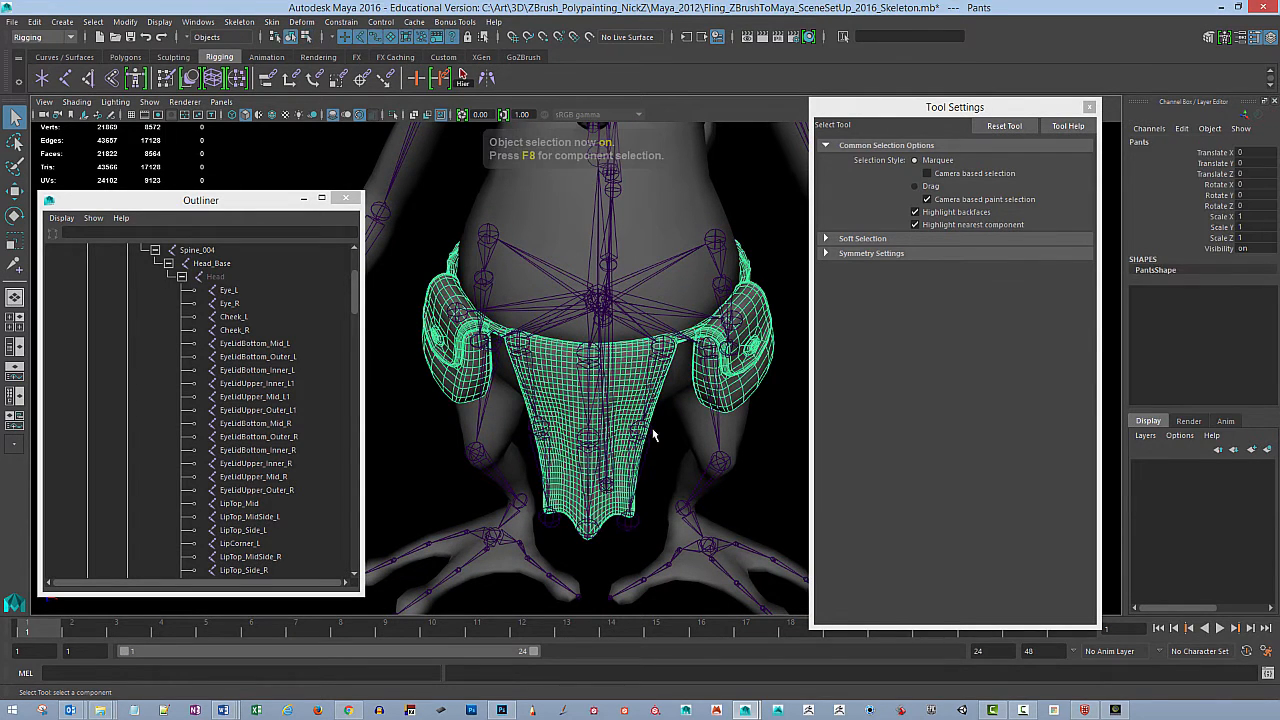
left_click(652, 397)
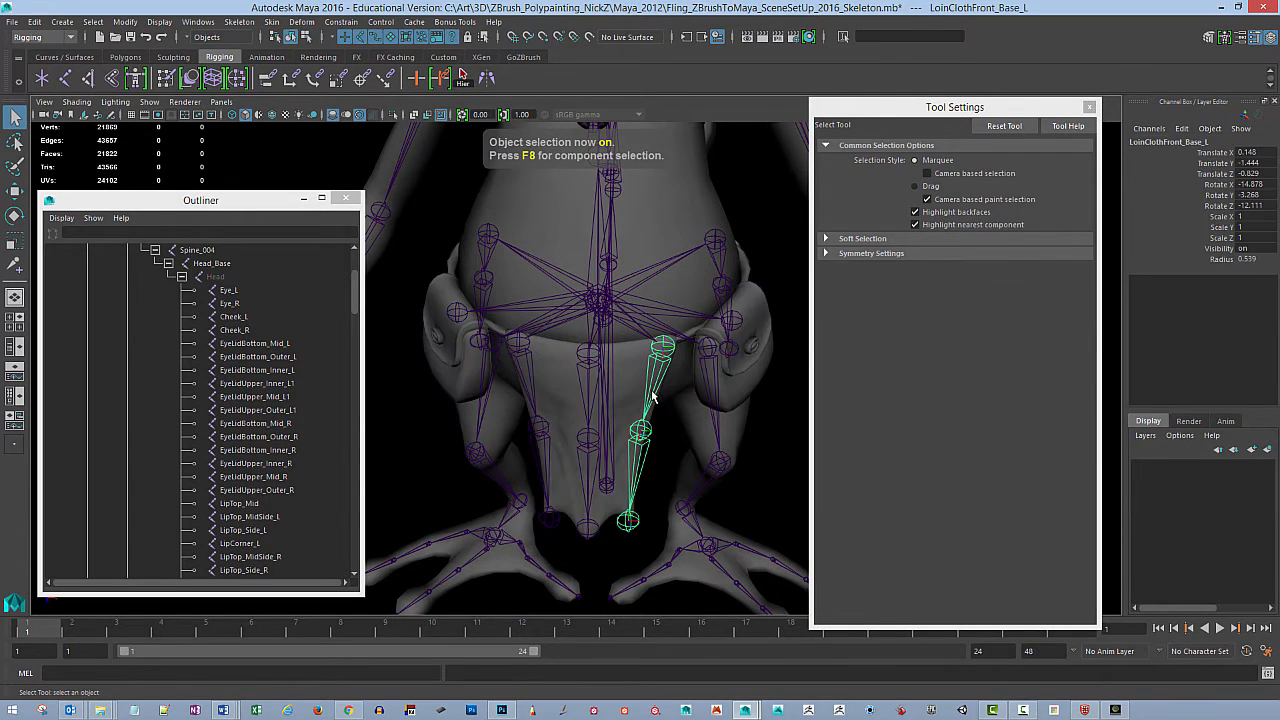
left_click(592, 403)
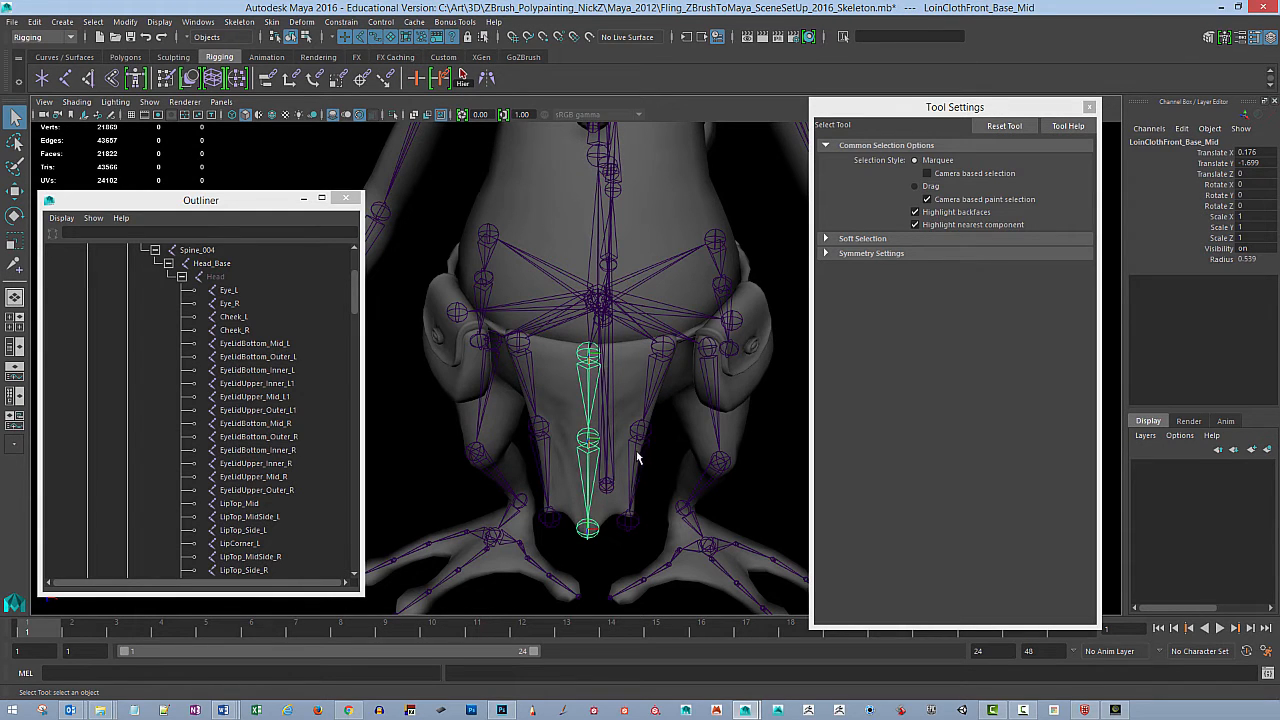
Step: Select Body_Root in the hierarchy to inspect all the joints under it, and clear the selection
left_click_drag(654, 409, 647, 359, "alt")
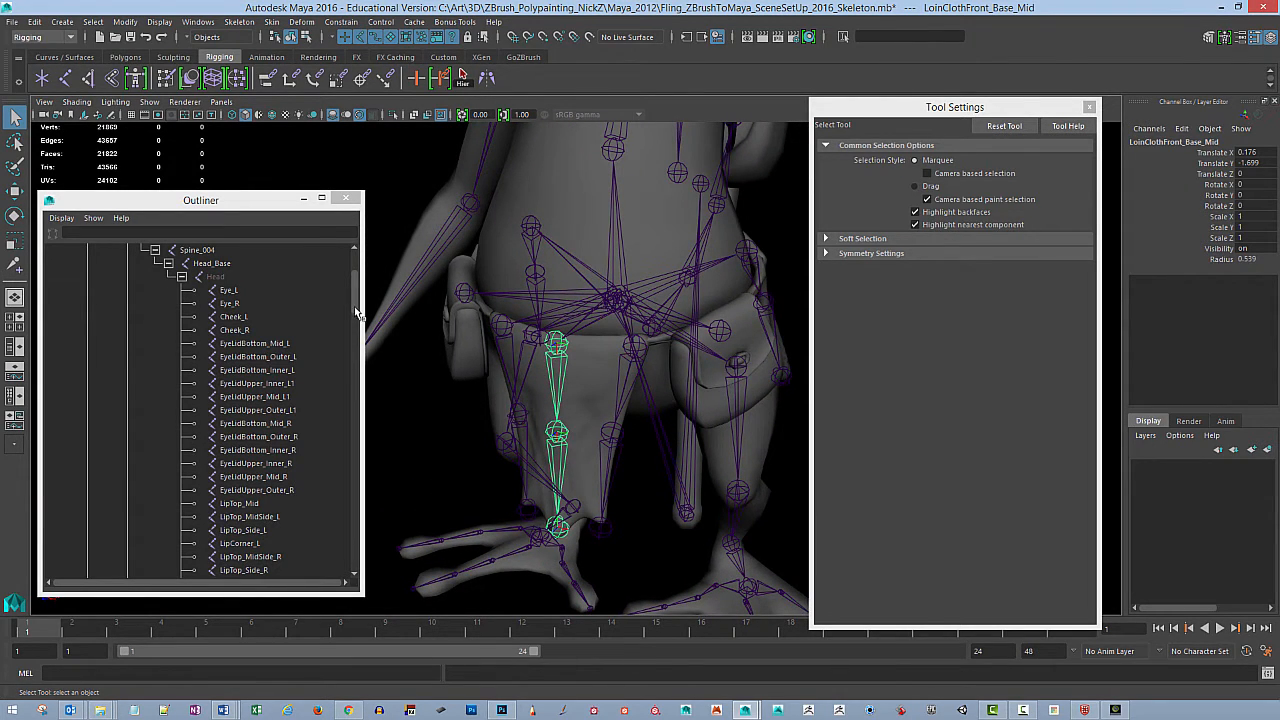
left_click_drag(354, 306, 358, 284)
left_click(195, 316)
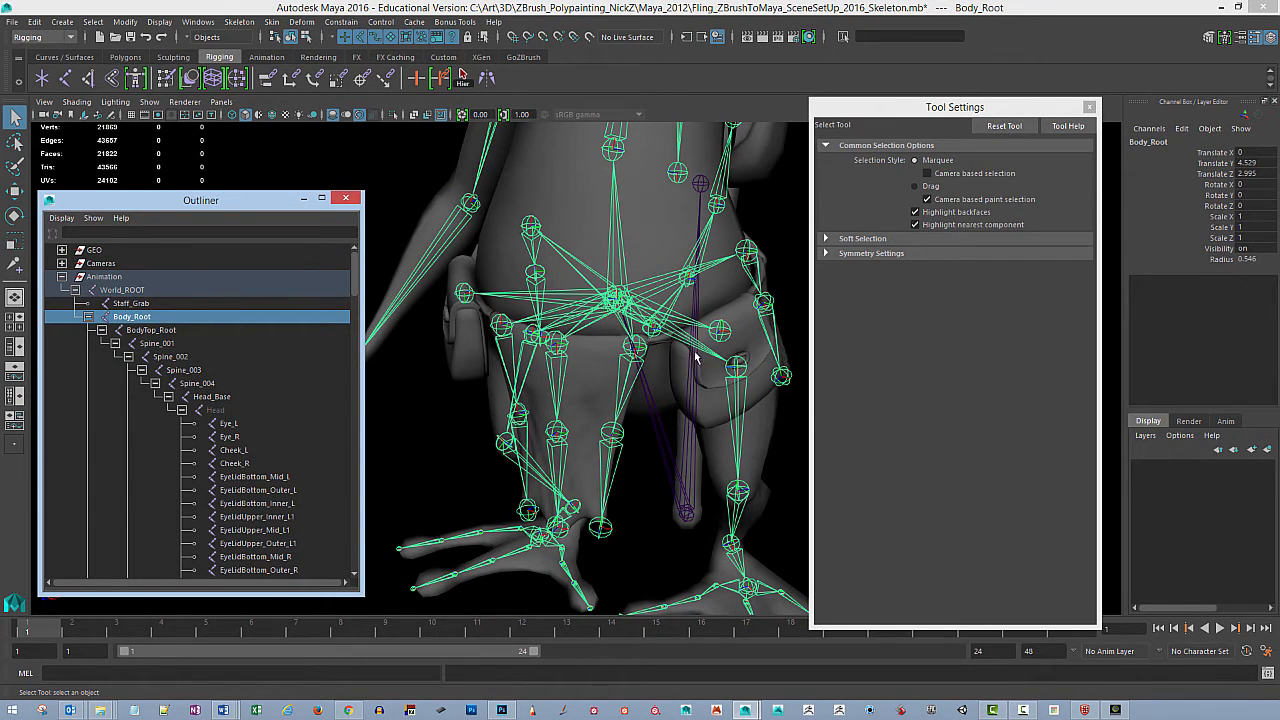
left_click_drag(686, 340, 618, 392, "alt")
left_click(734, 417)
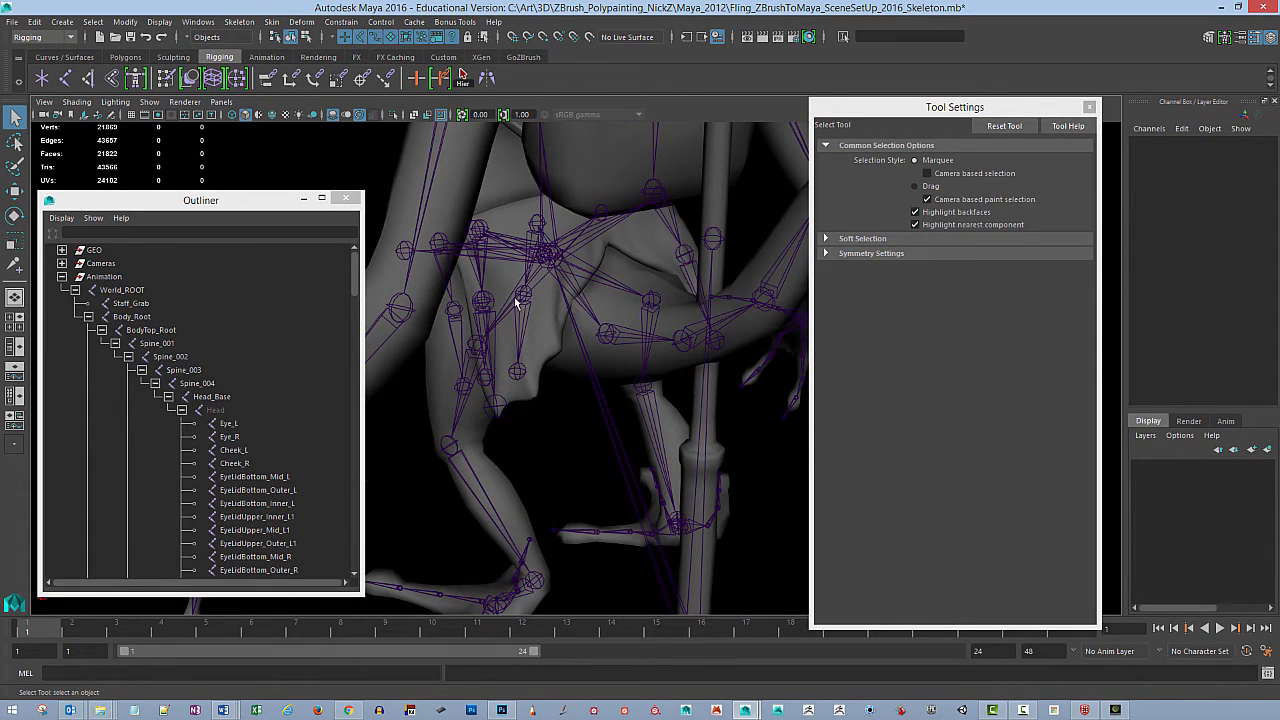
Step: Inspect the rear loincloth joints and the joints around the character's left saddlebag from several angles
left_click_drag(531, 391, 625, 340, "alt")
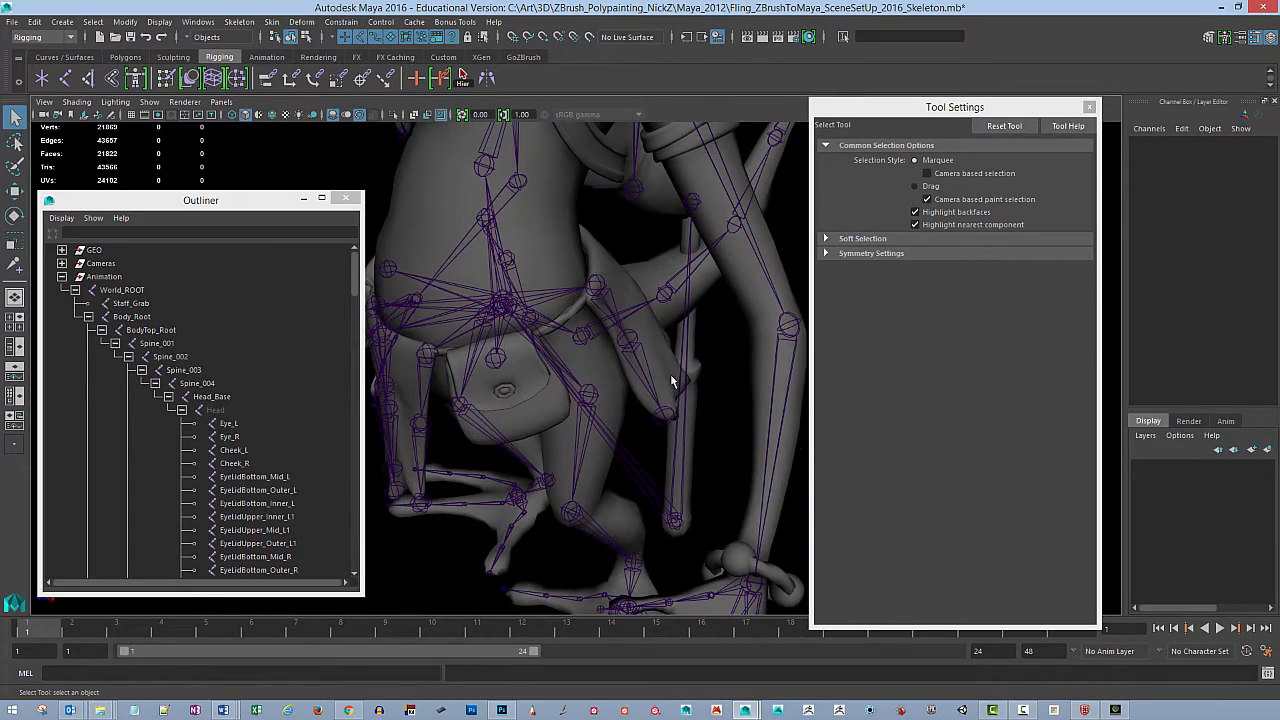
left_click_drag(693, 309, 557, 317, "alt")
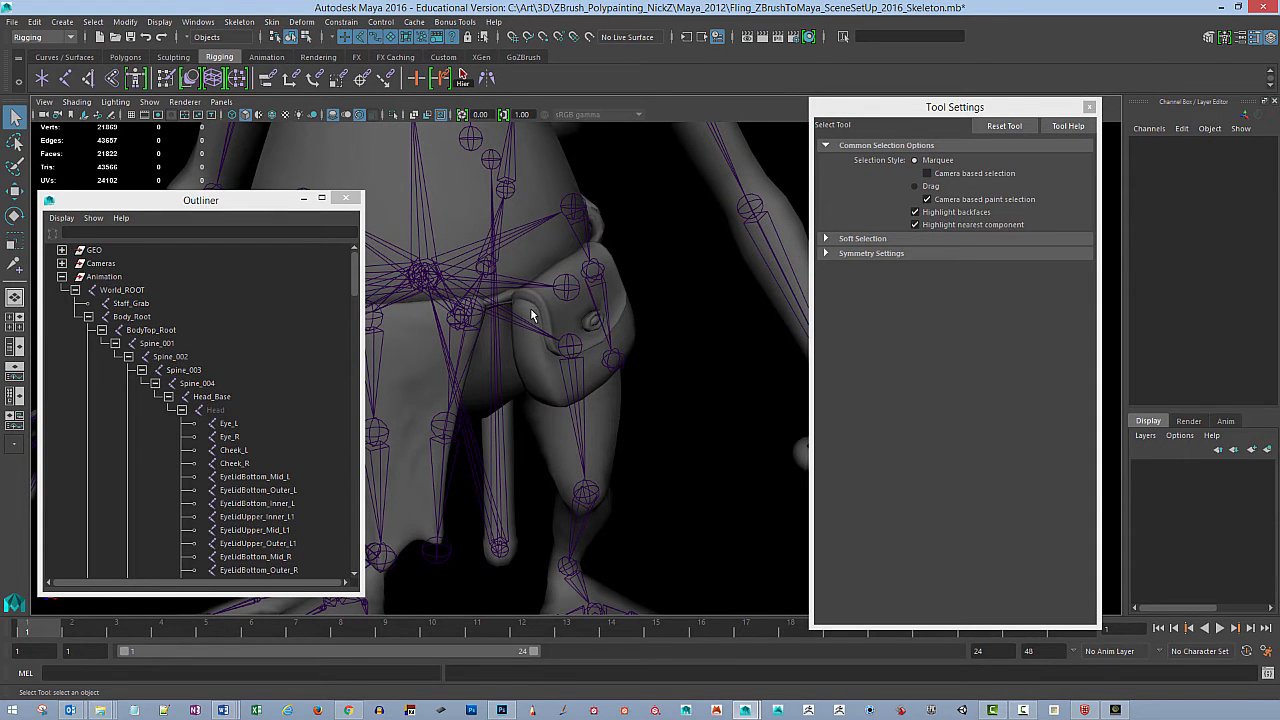
mouse_move(640, 317)
left_mouse_down("alt")
mouse_move(677, 326)
mouse_move(624, 320)
left_mouse_up("alt")
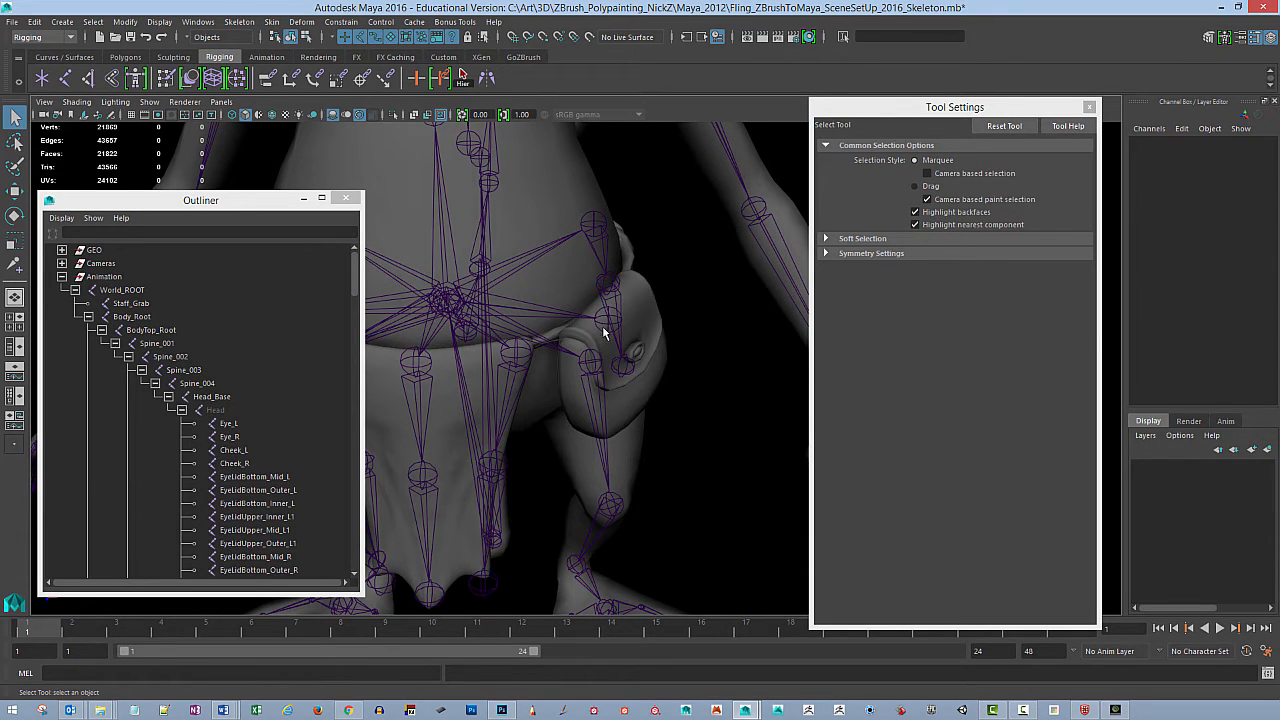
left_click_drag(579, 330, 626, 339, "alt")
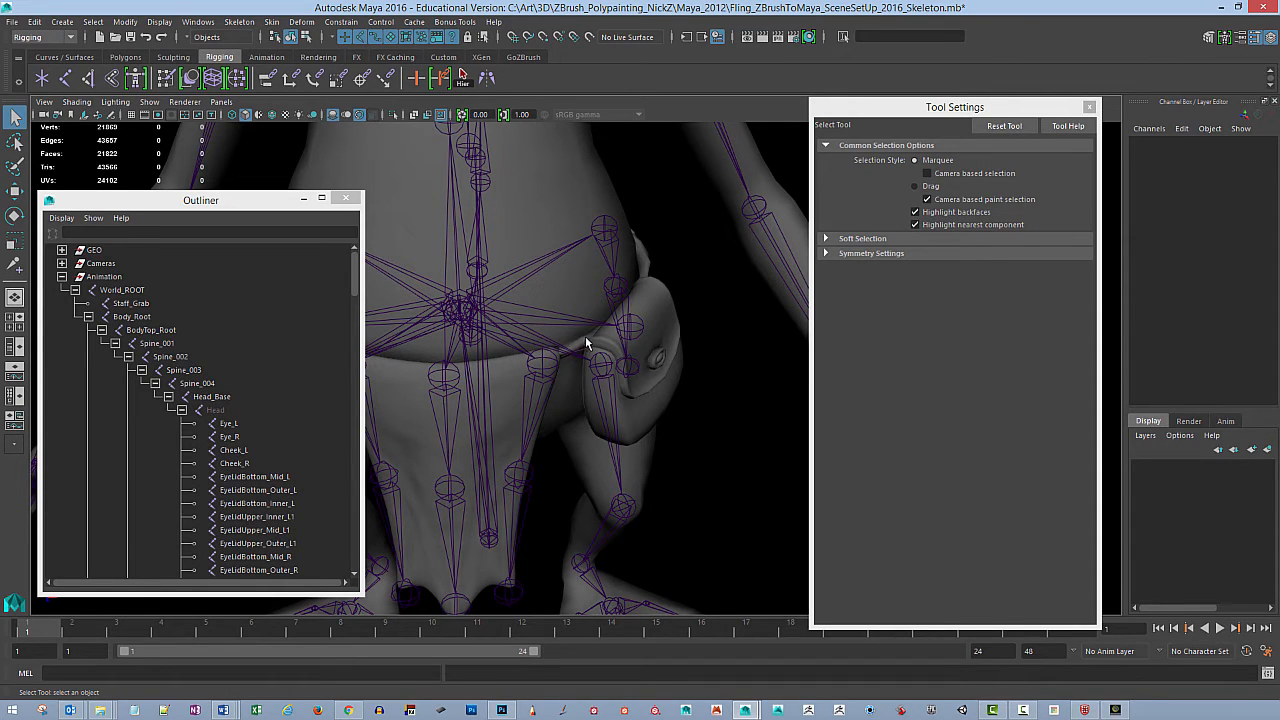
Step: Try moving the SaddleBag_L joint within the saddlebag, and undo the move
left_click(638, 329)
key("w")
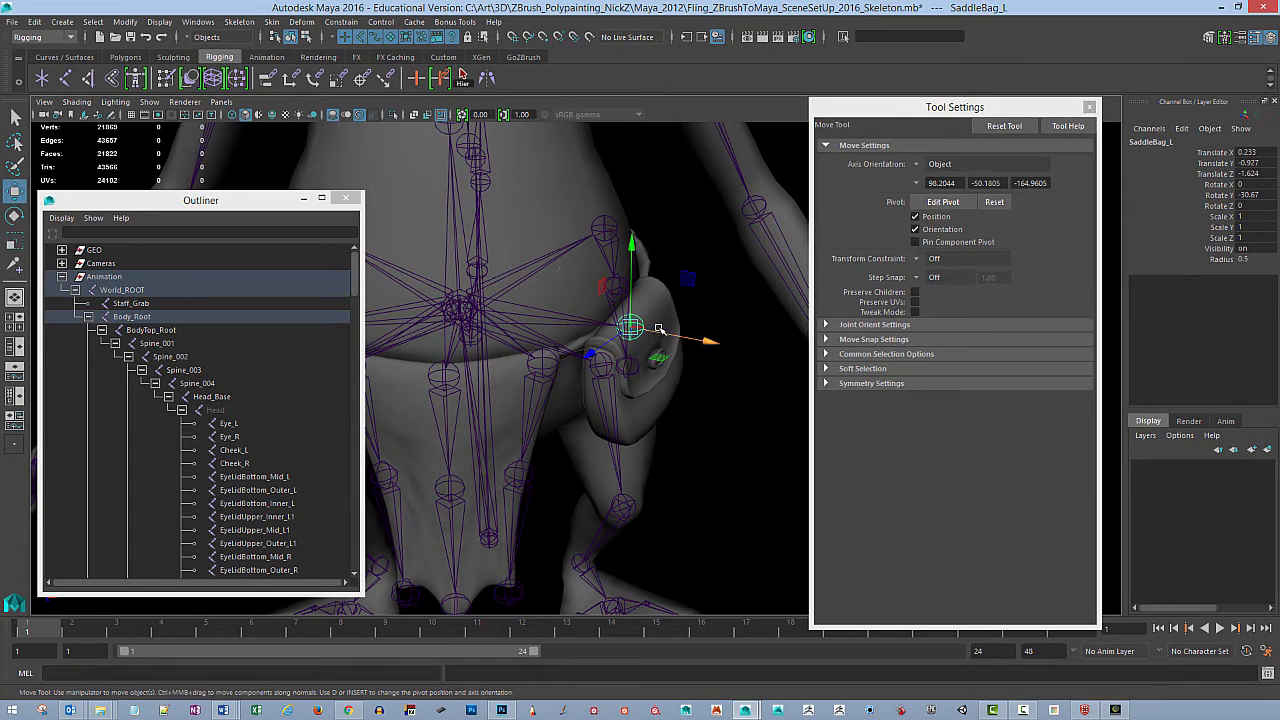
left_click_drag(686, 282, 713, 300)
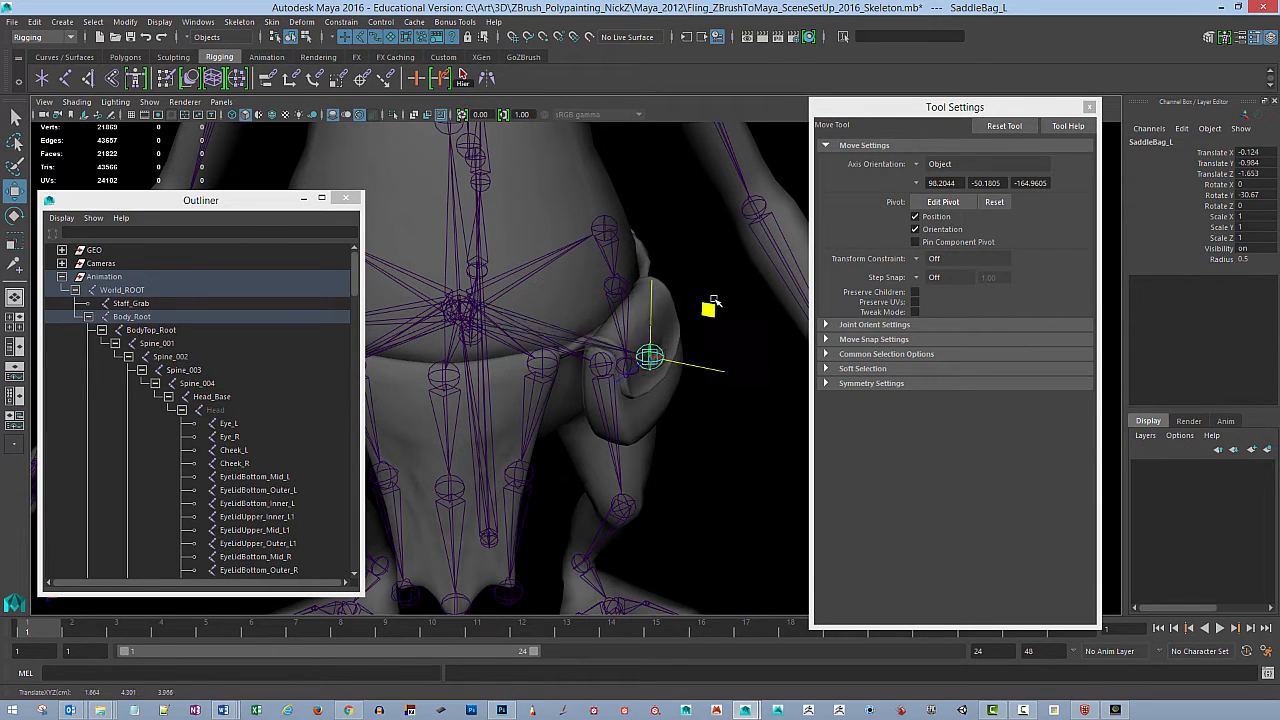
key("ctrl+z")
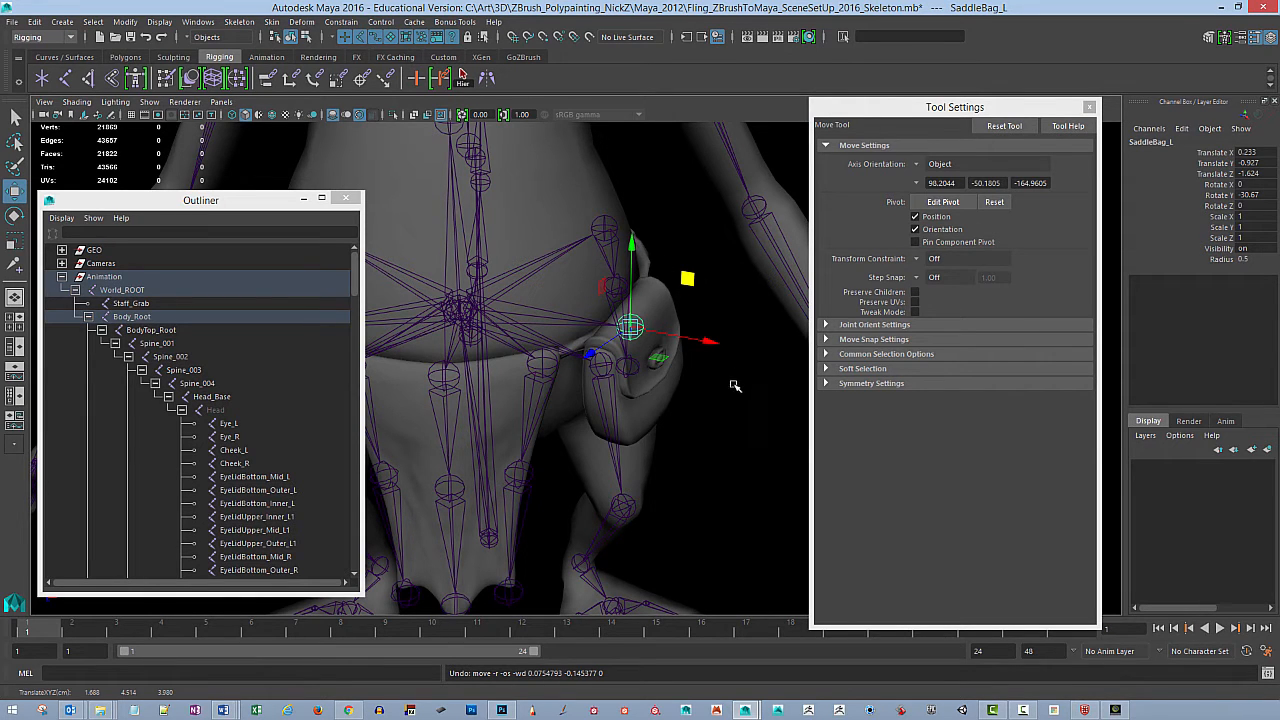
Step: Try moving the NecklaceMid_base joint on the skull necklace, and undo the move
left_click_drag(735, 385, 690, 328, "alt")
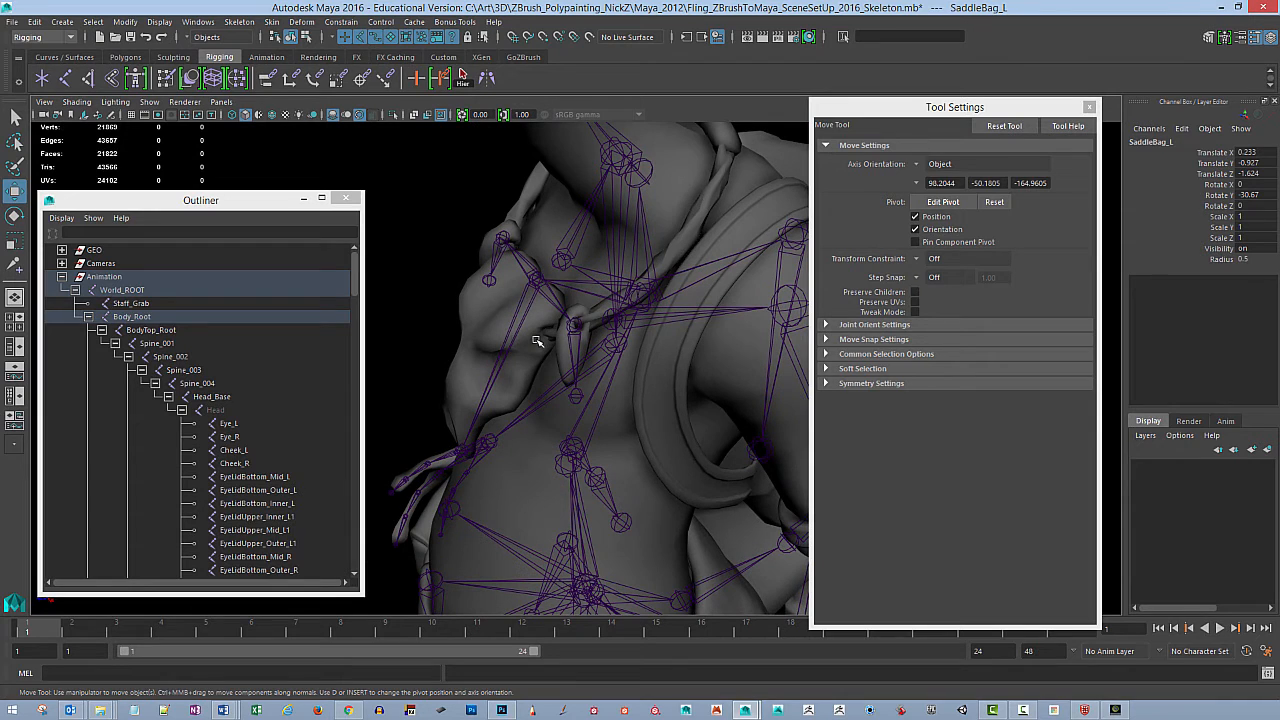
left_click(530, 291)
left_click_drag(530, 291, 454, 329, "alt")
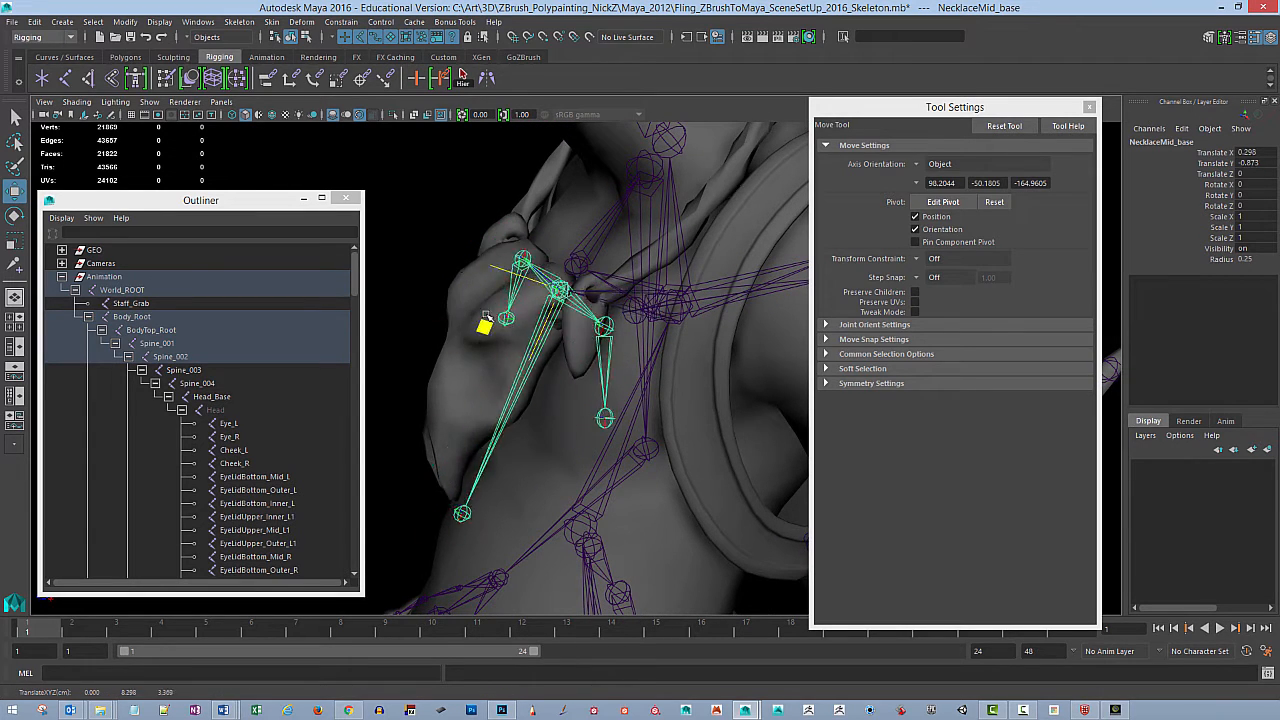
key("ctrl+z")
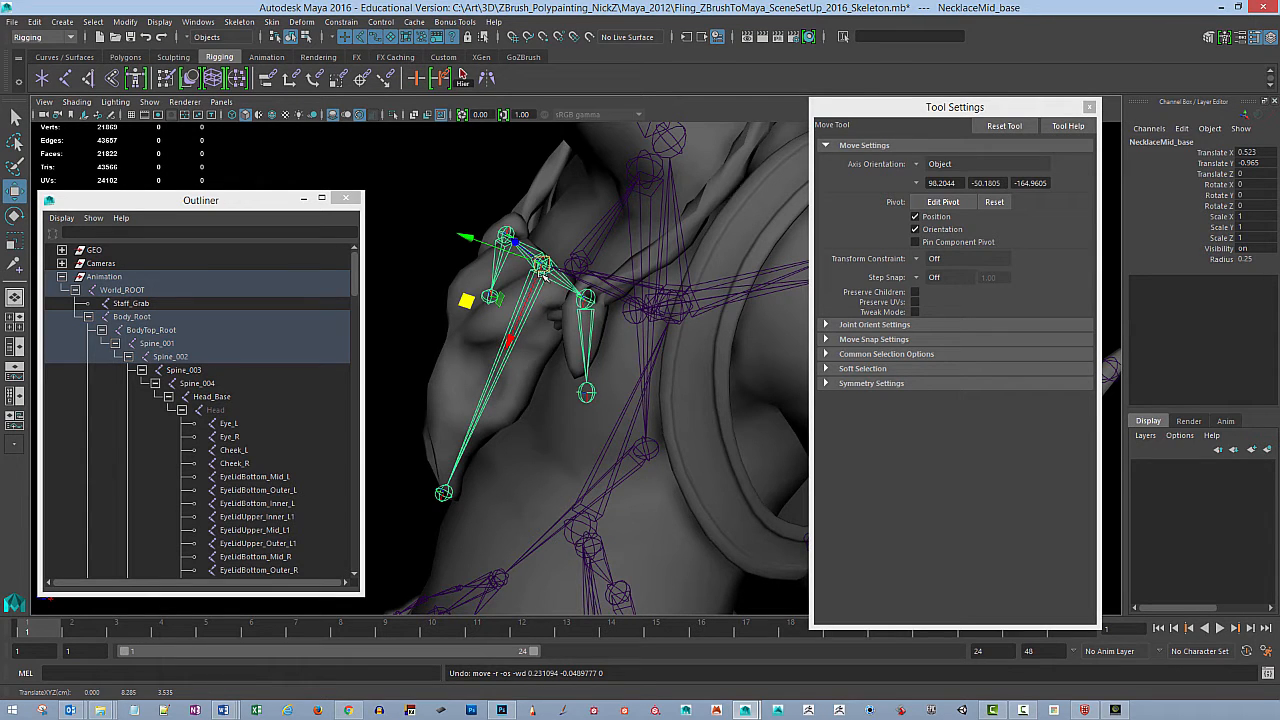
Step: Examine the skull necklace's joint chain and its side pendant joints on the chest from several angles
left_click_drag(468, 461, 497, 451, "alt")
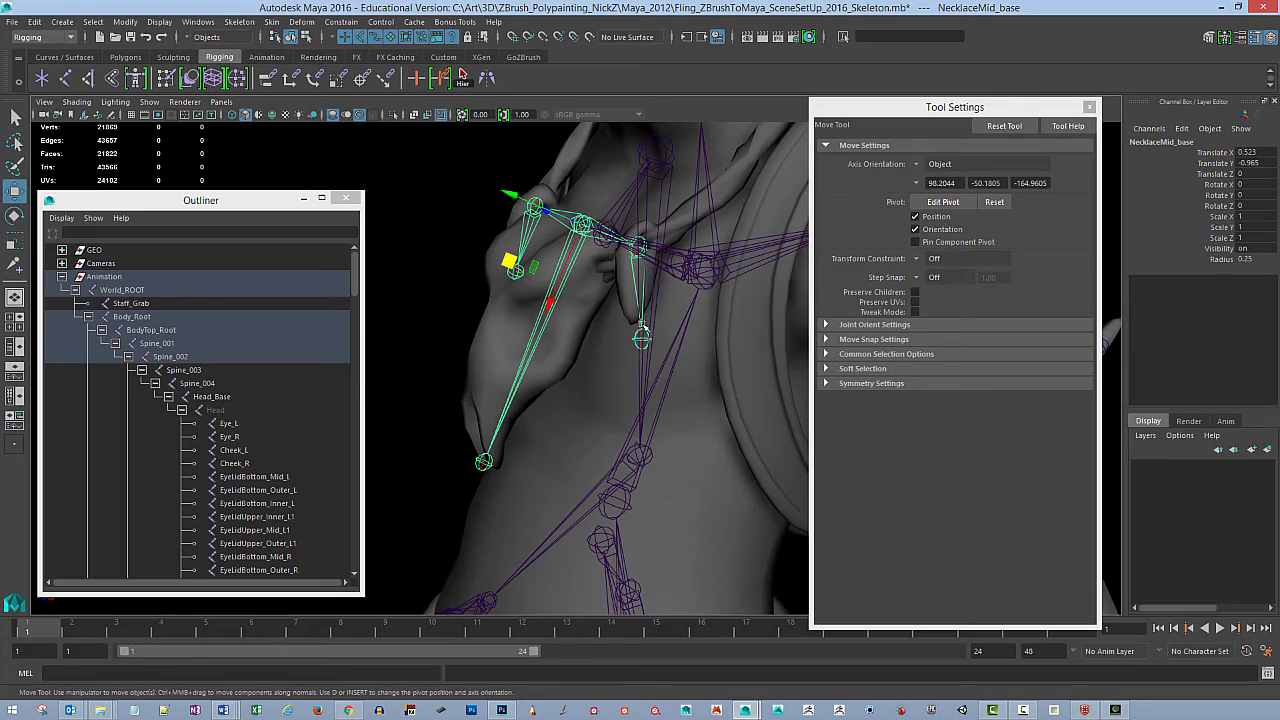
left_click_drag(641, 330, 615, 352, "alt")
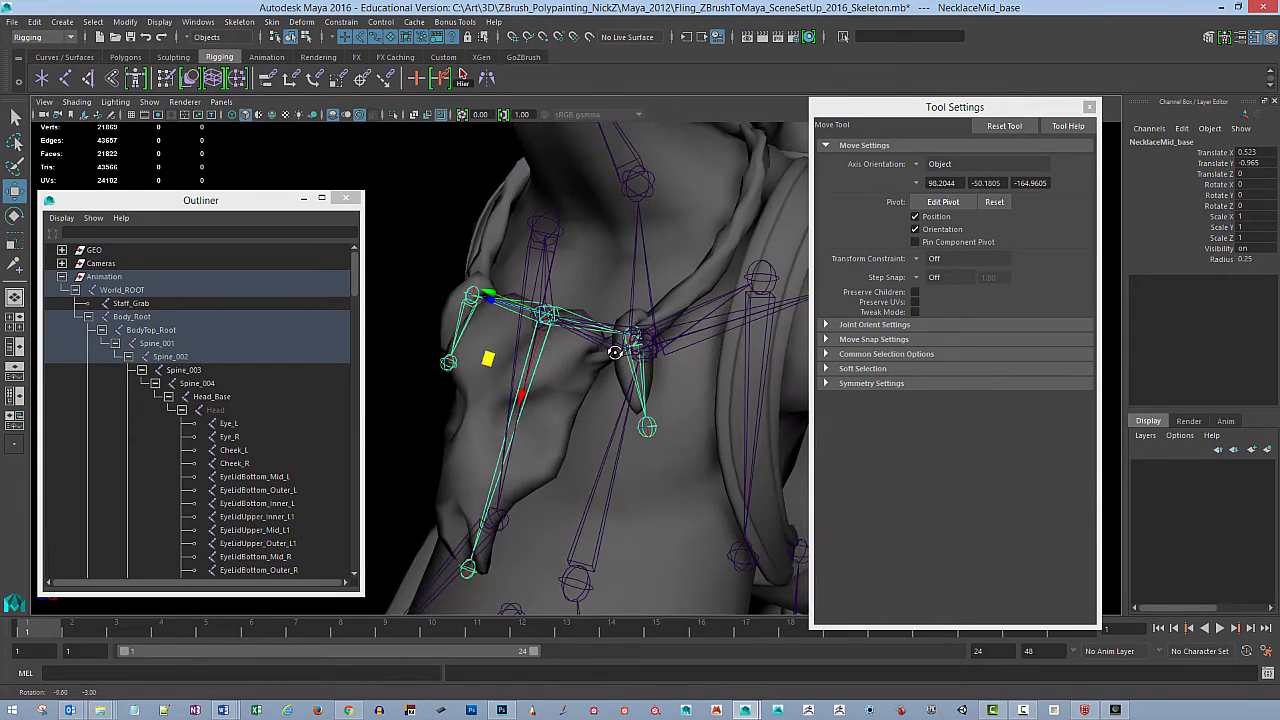
middle_click_drag(615, 352, 591, 307, "alt")
left_click_drag(629, 309, 634, 346, "alt")
middle_click_drag(634, 346, 614, 318, "alt")
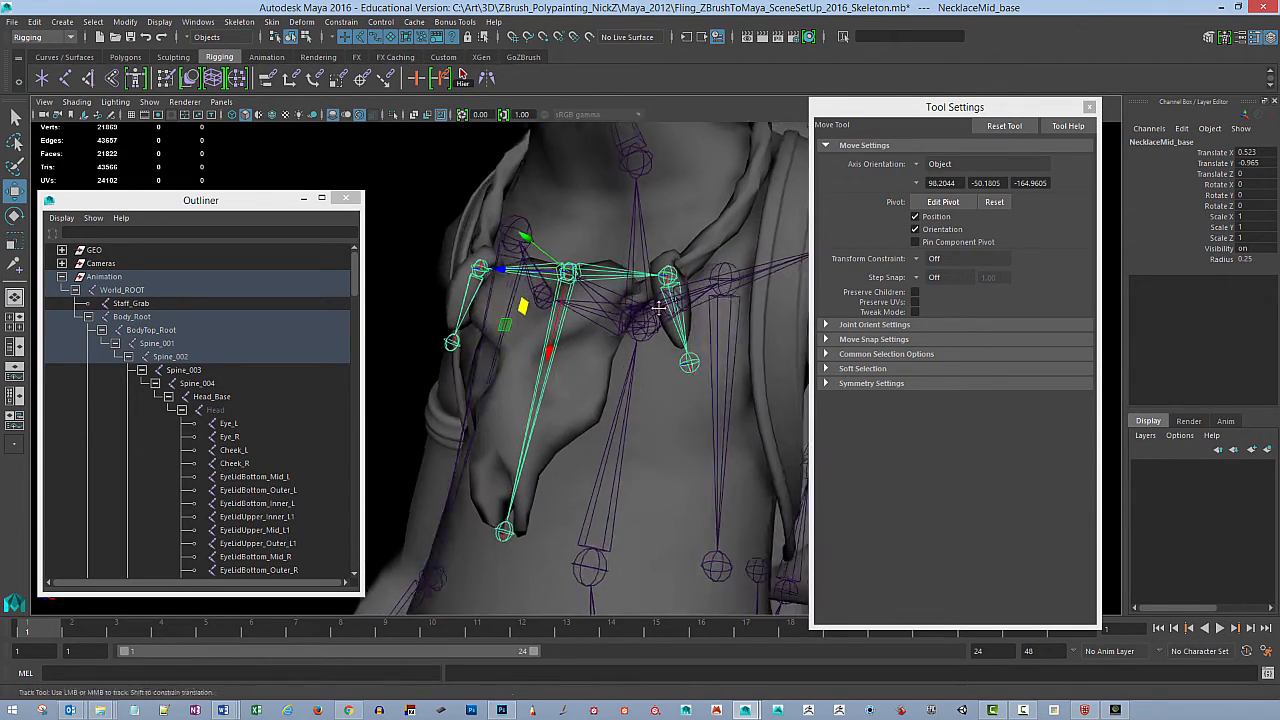
left_click_drag(614, 318, 637, 305, "alt")
middle_click_drag(660, 262, 651, 329, "alt")
left_click_drag(651, 329, 614, 350, "alt")
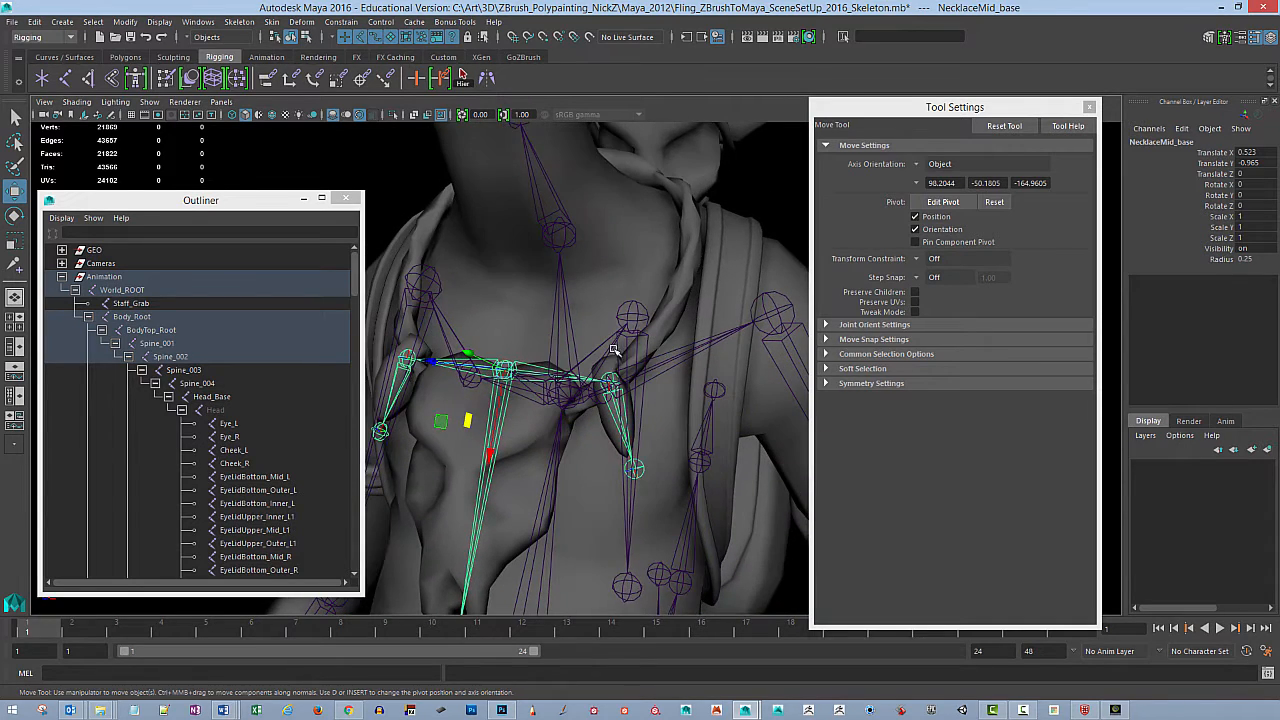
middle_click_drag(614, 350, 610, 259, "alt")
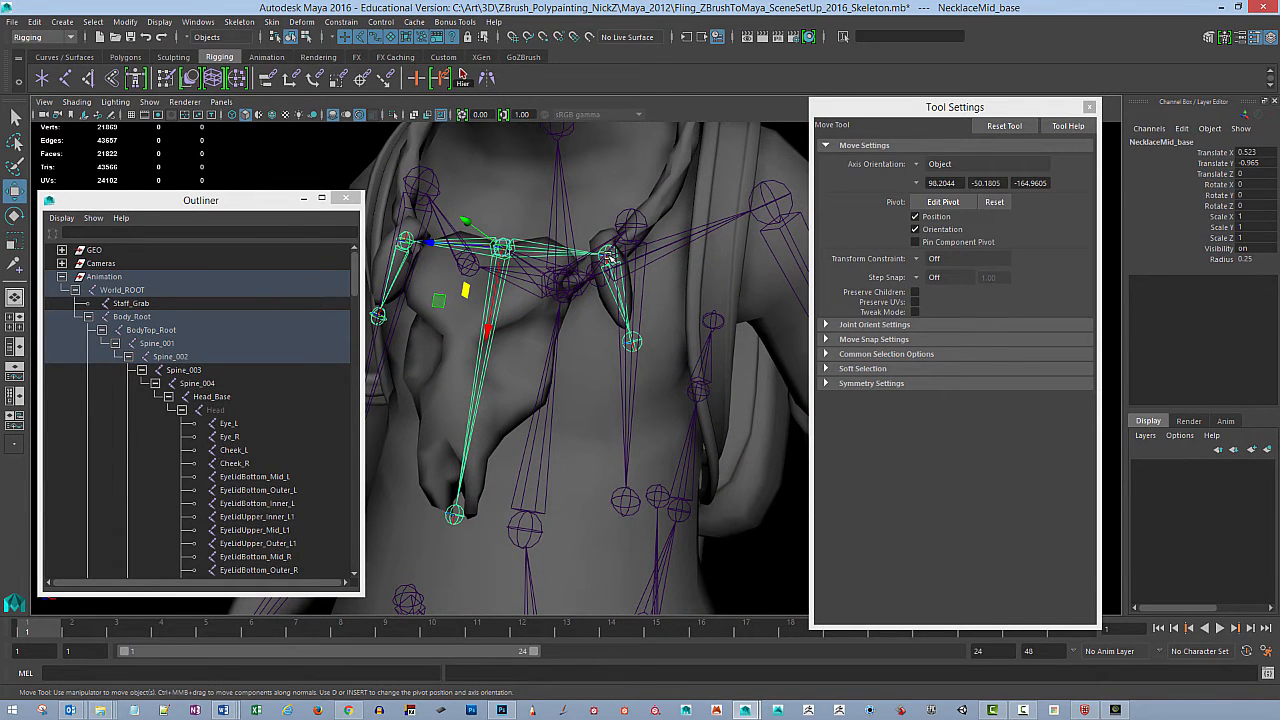
left_click_drag(638, 305, 565, 409, "alt")
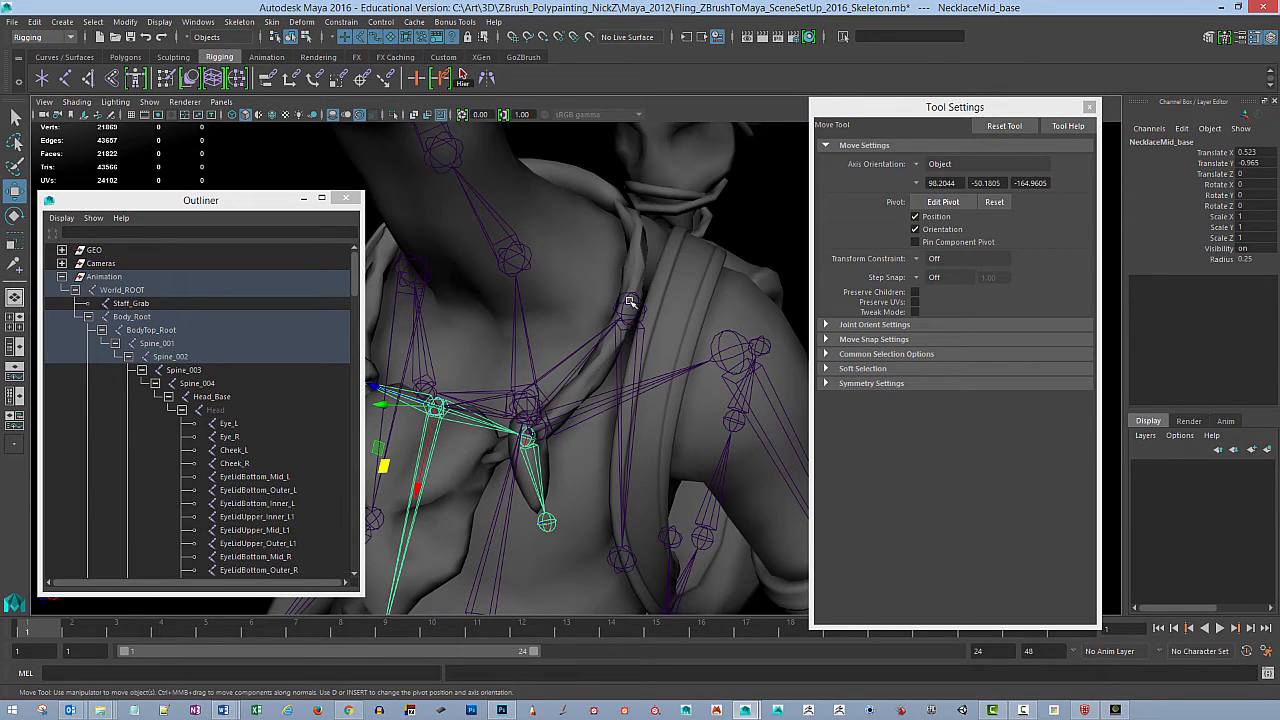
left_click_drag(618, 326, 420, 326, "alt")
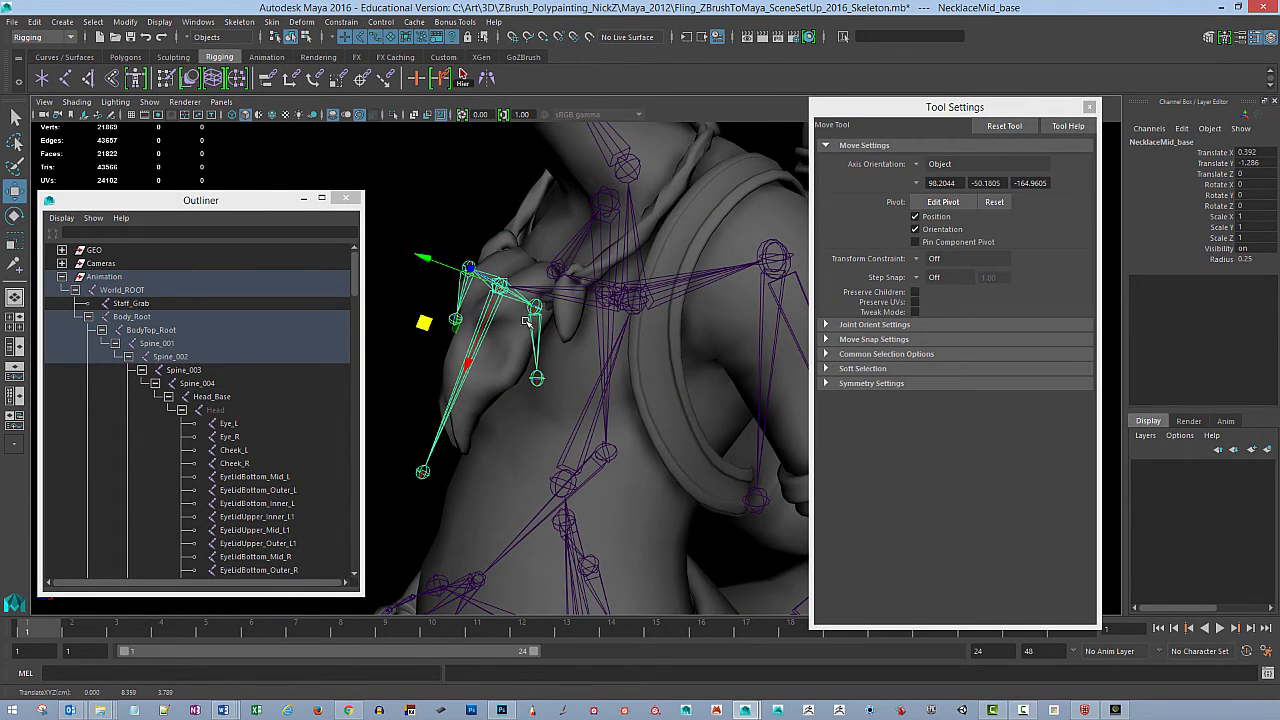
Step: Try moving the necklace joints away from the chest, and undo the changes
left_click(522, 336)
left_click_drag(488, 365, 501, 374)
key("ctrl+z")
key("ctrl+z")
key("ctrl+z")
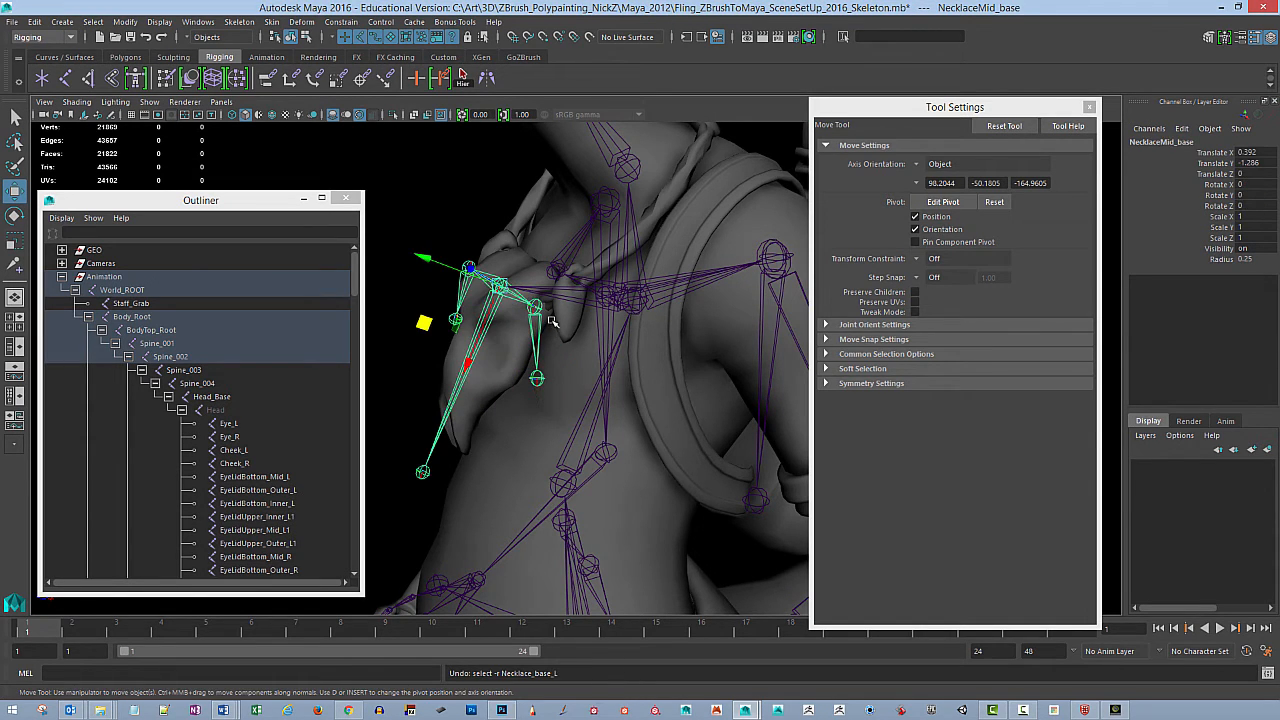
Step: Select the Necklace_base_L joint with the Rotate tool and inspect its orientation from the front
left_click(421, 381)
middle_click_drag(510, 352, 516, 309, "alt")
left_click_drag(516, 309, 679, 340, "alt")
left_click(679, 340)
key("e")
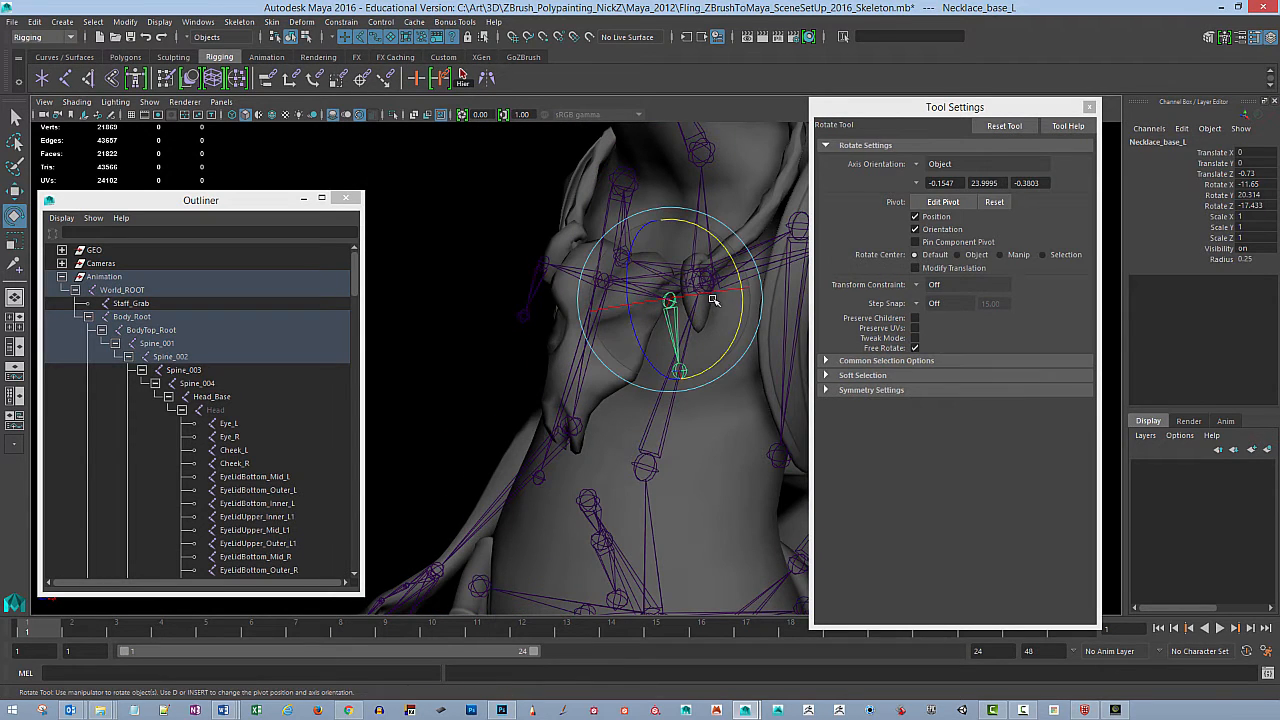
left_click_drag(740, 292, 641, 385)
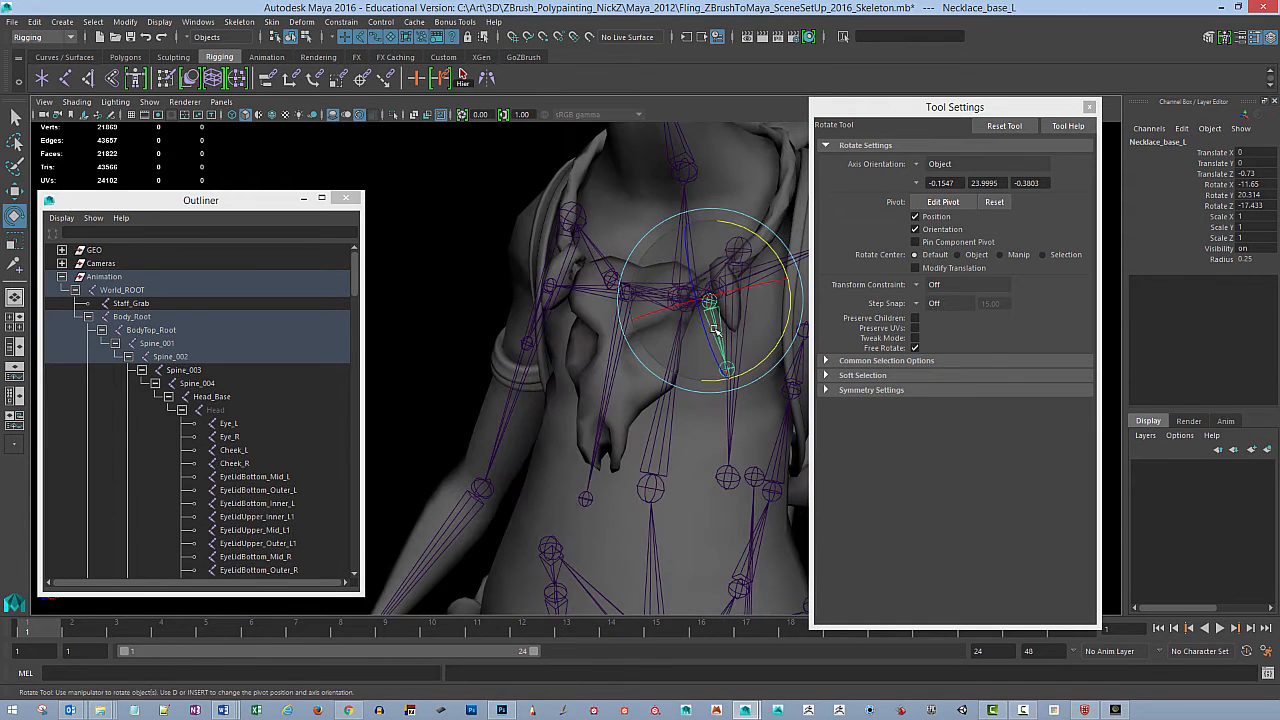
Step: Select the Staff_Grab joint on the staff to inspect it, and clear the selection
left_click_drag(556, 369, 678, 238, "alt")
left_click(632, 341)
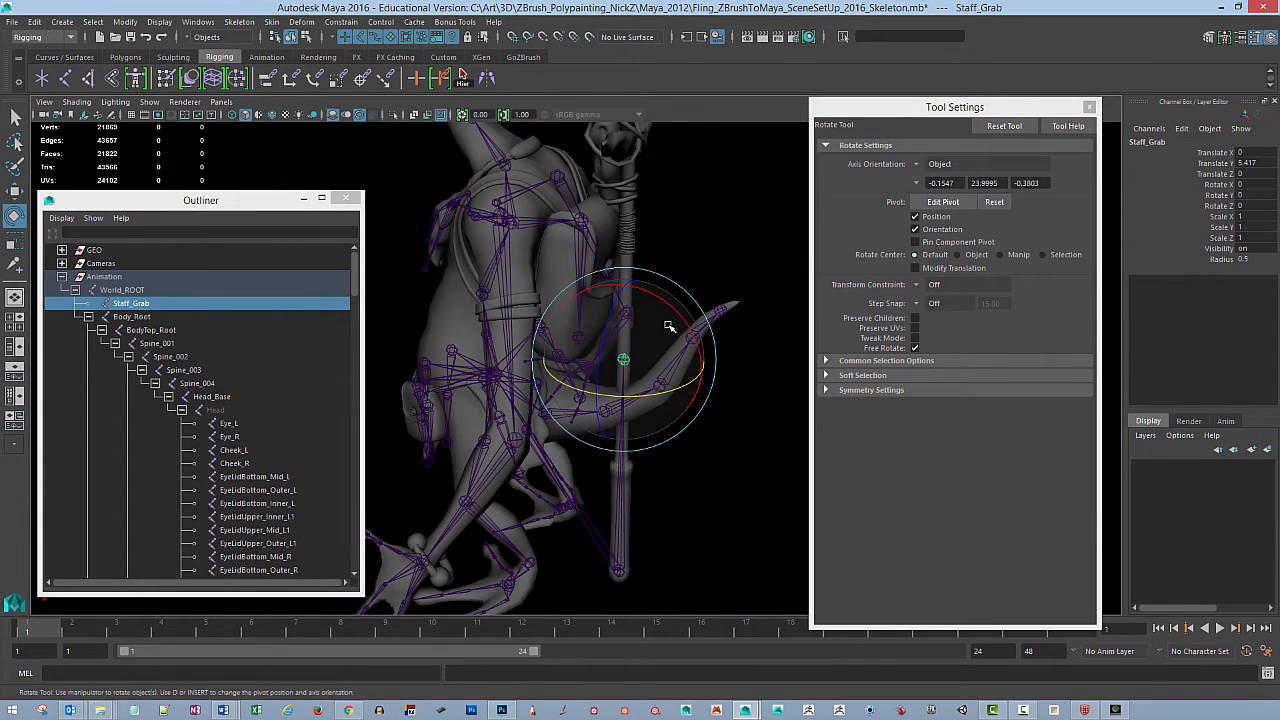
left_click(704, 458)
Step: Select the Tail_Base joint and inspect the joint chain running through the tail
left_click_drag(678, 380, 661, 357, "alt")
right_click_drag(661, 357, 666, 397, "alt")
left_click_drag(666, 397, 525, 369, "alt")
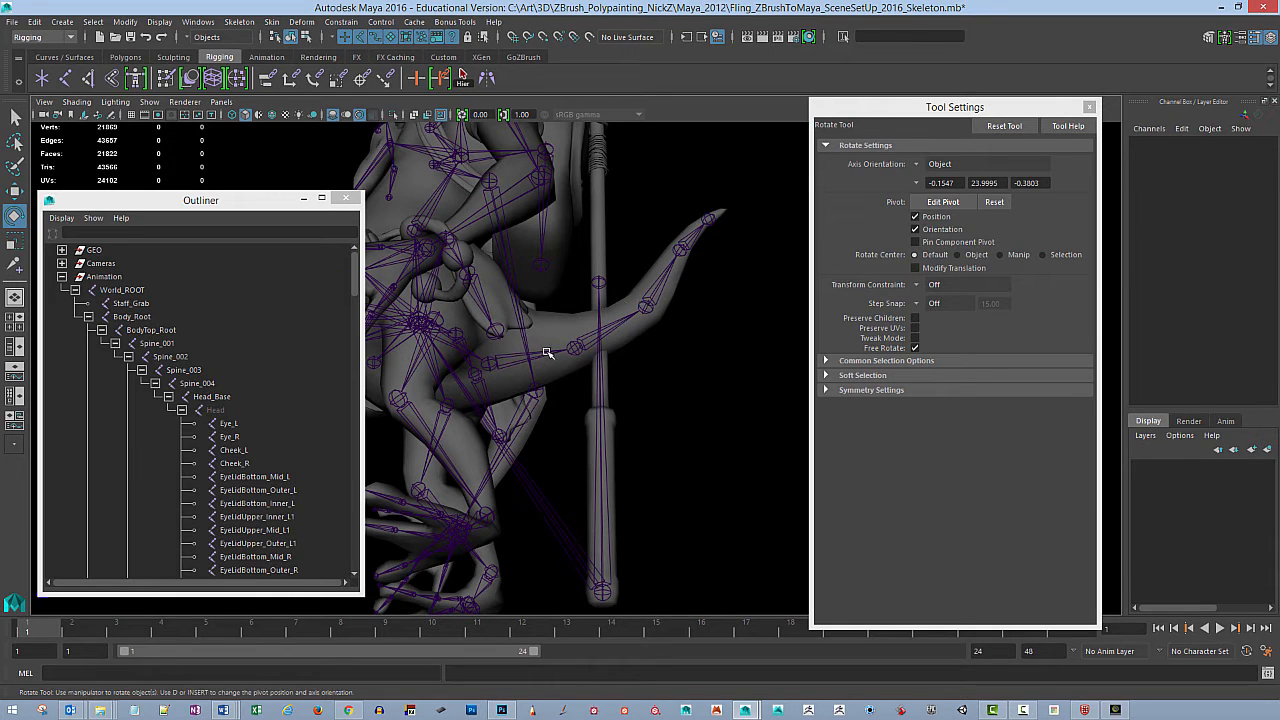
left_click(540, 353)
left_click_drag(629, 380, 666, 318, "alt")
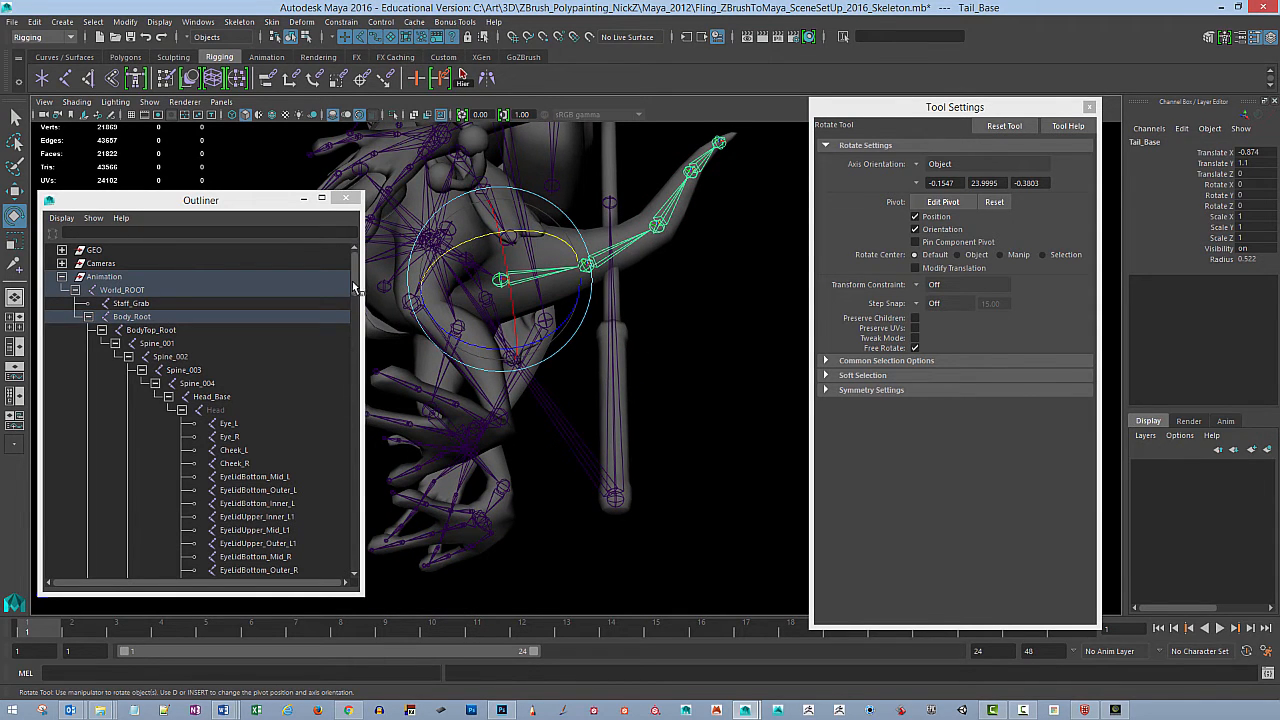
Step: Expand the Tail_Base branch in the hierarchy, select Tail_002 and Tail_003 in turn, and clear the selection
left_click_drag(352, 281, 350, 440)
left_click(101, 343, "shift")
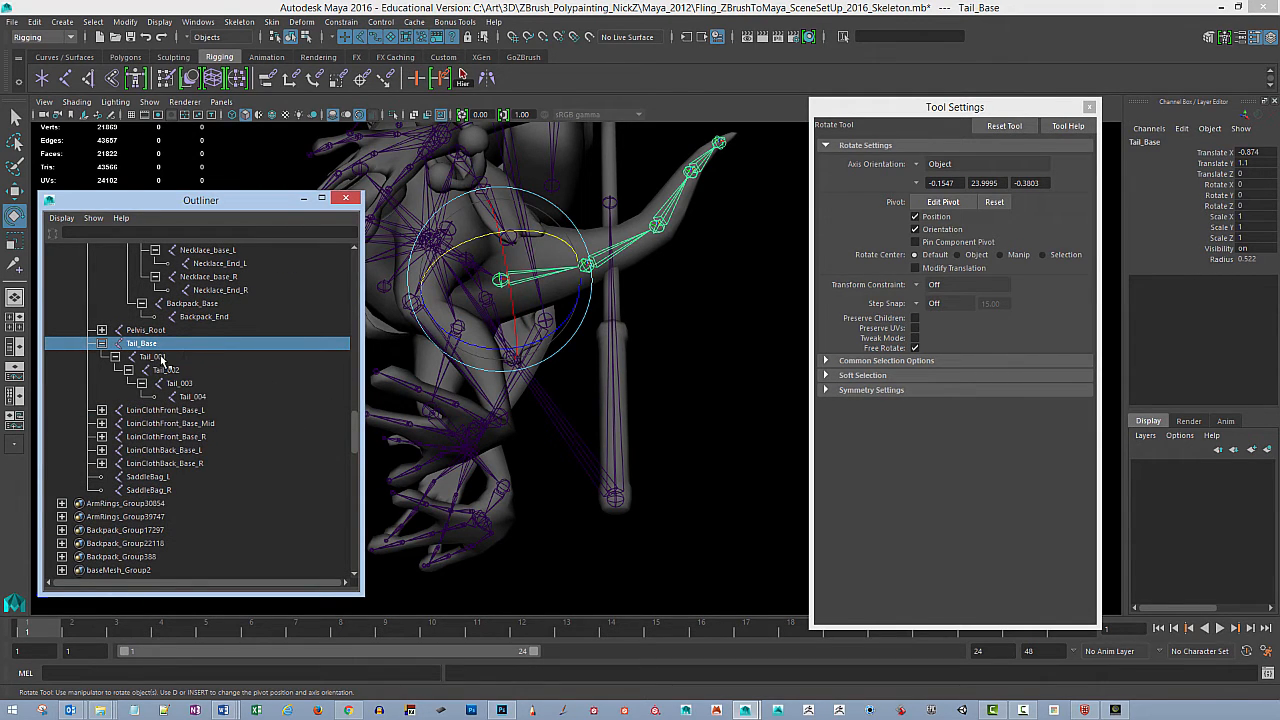
left_click(175, 371)
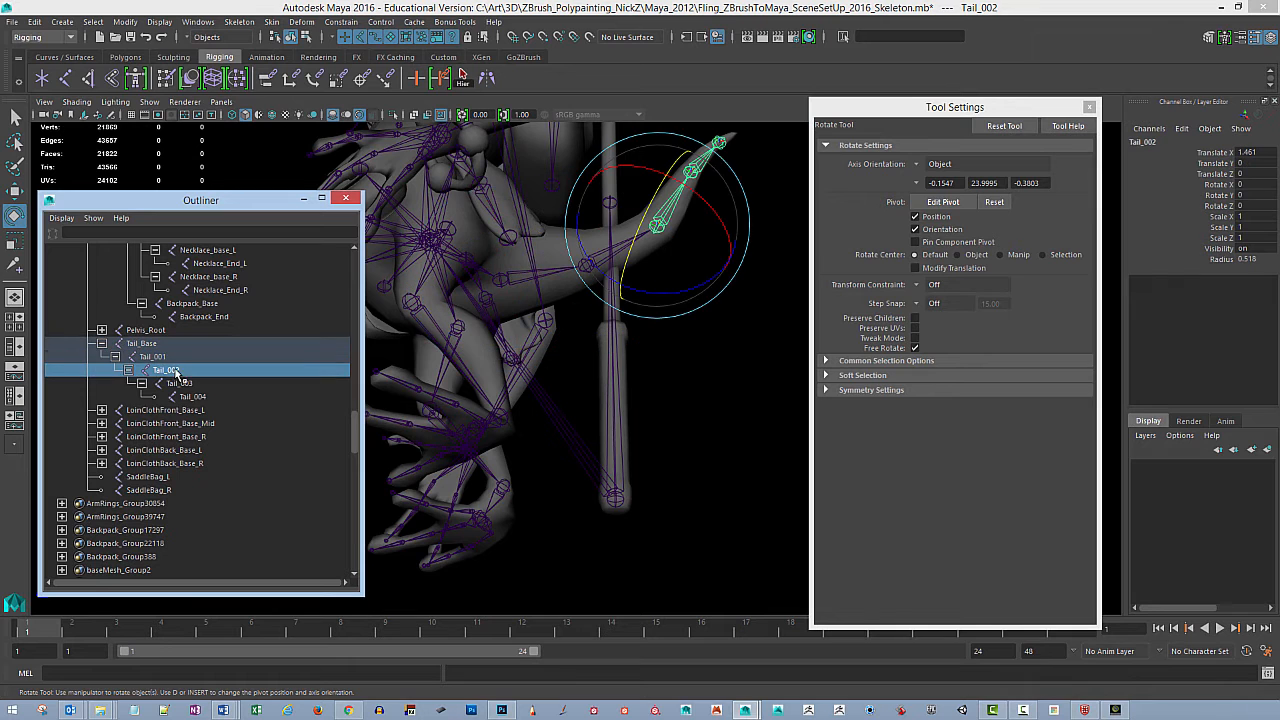
left_click(190, 395)
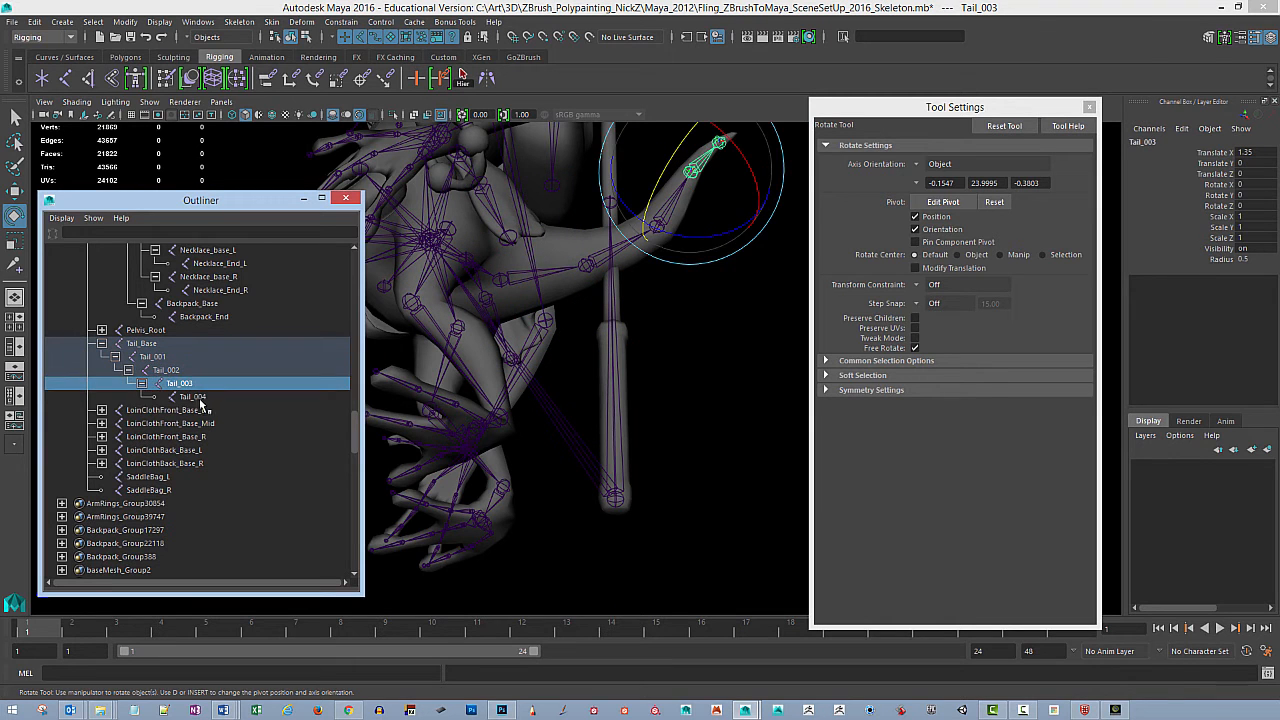
left_click(691, 346)
left_click_drag(711, 383, 694, 417, "alt")
right_click_drag(694, 417, 669, 382, "alt")
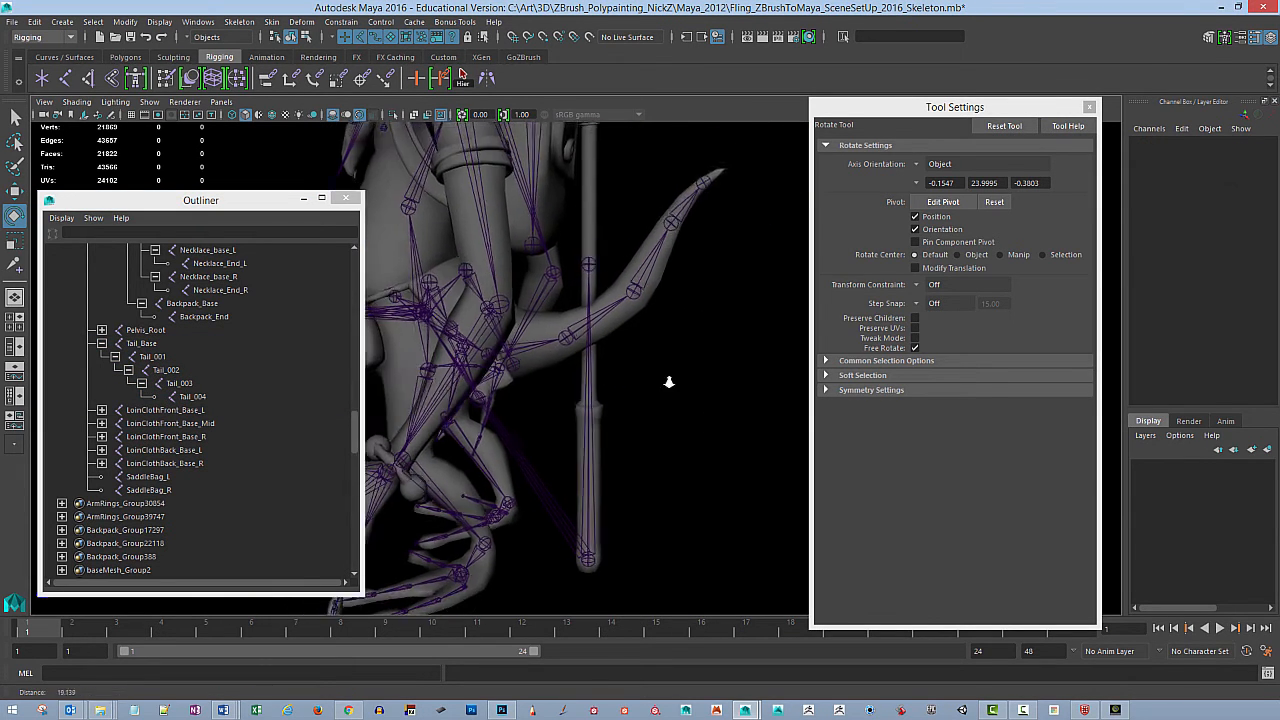
left_click_drag(669, 382, 713, 385, "alt")
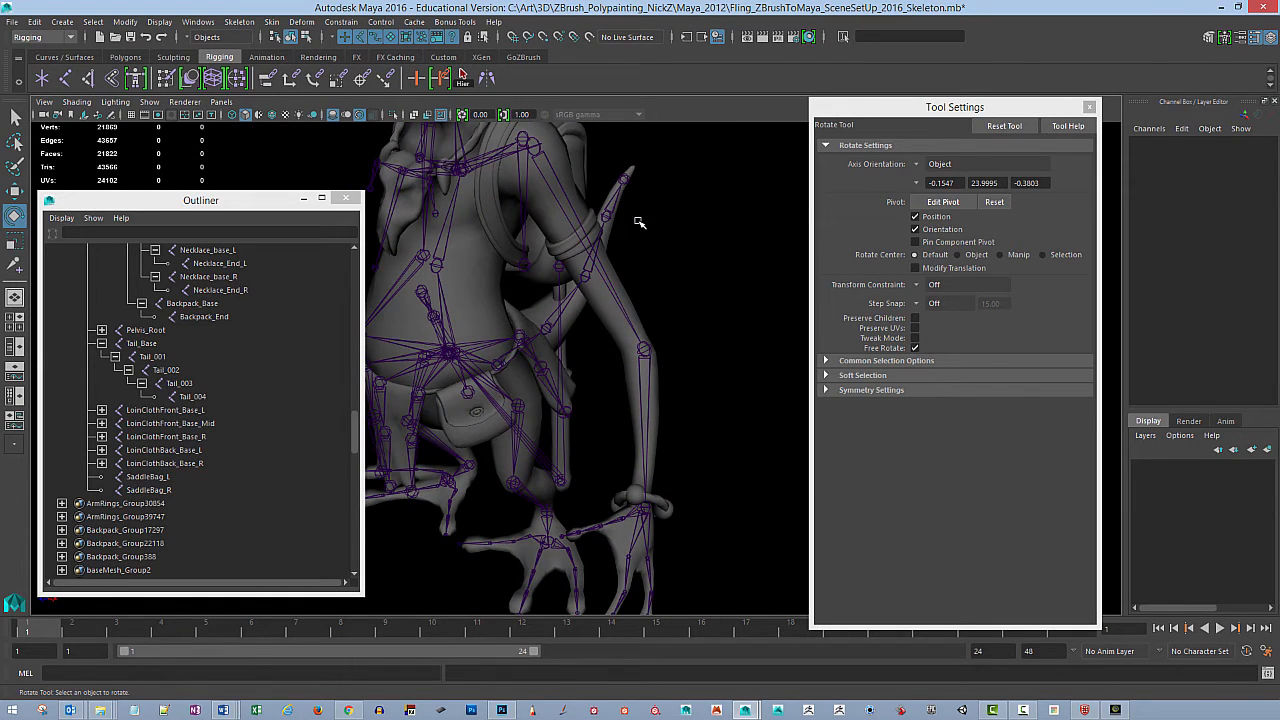
Step: Show the viewport grid and examine where the skeleton's root sits relative to the scene origin
left_click(132, 115)
middle_click_drag(685, 394, 723, 300, "alt")
left_click_drag(723, 300, 714, 337, "alt")
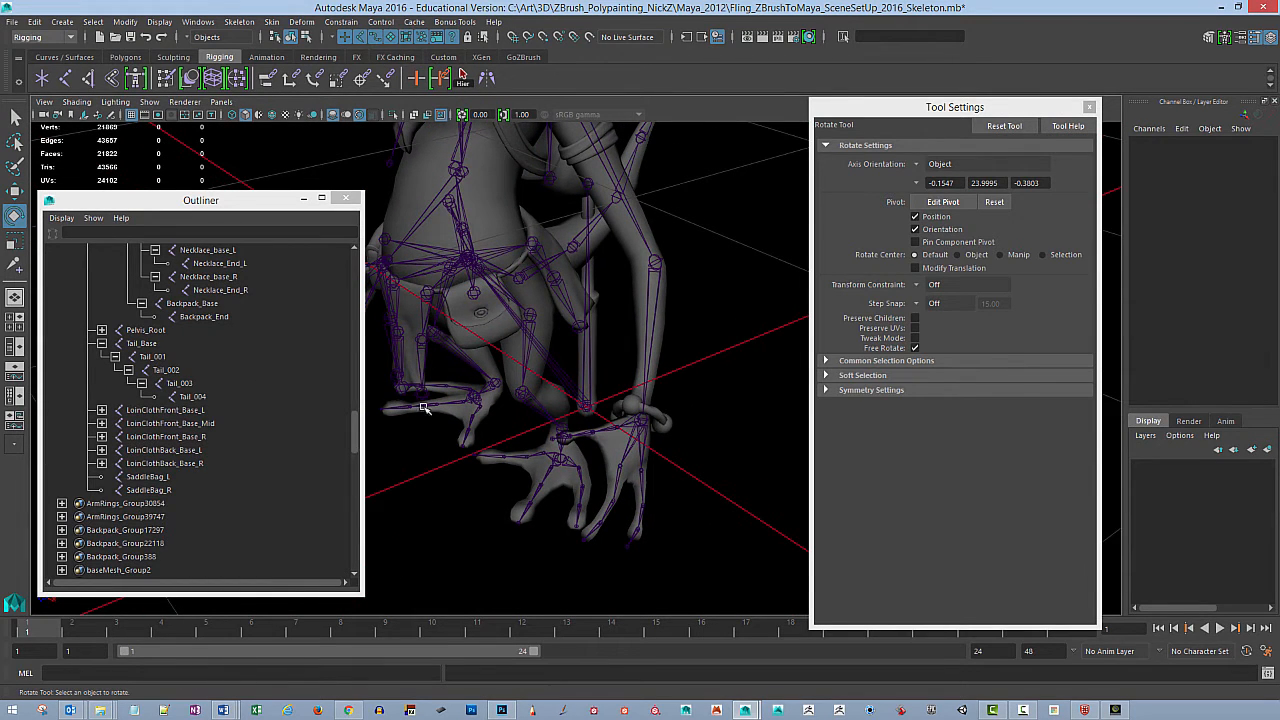
left_click_drag(353, 436, 362, 272)
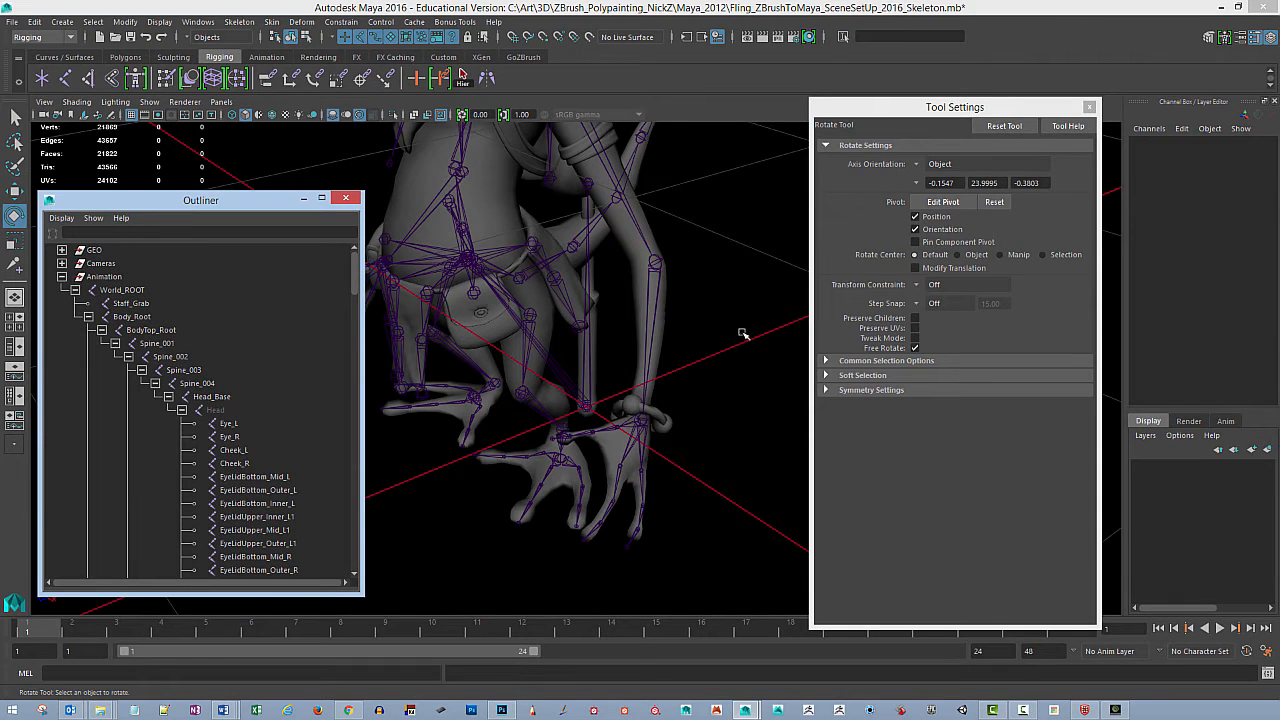
key("alt")
mouse_move(703, 362)
left_mouse_down("alt")
mouse_move(729, 366)
mouse_move(723, 351)
left_mouse_up("alt")
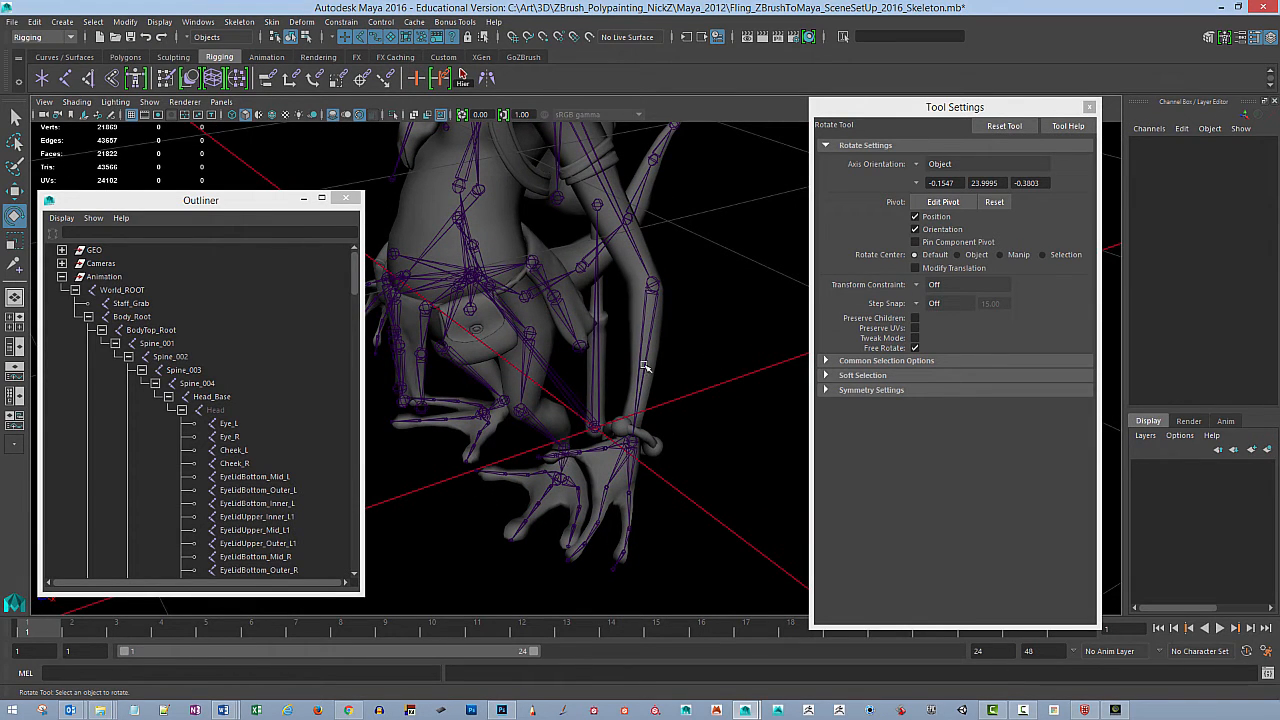
Step: Select World_ROOT, collapse the Body_Root branch, and select Staff_Grab and Body_Root in turn to compare what each controls
left_click(137, 291)
left_click_drag(680, 295, 715, 312, "alt")
left_click(88, 316)
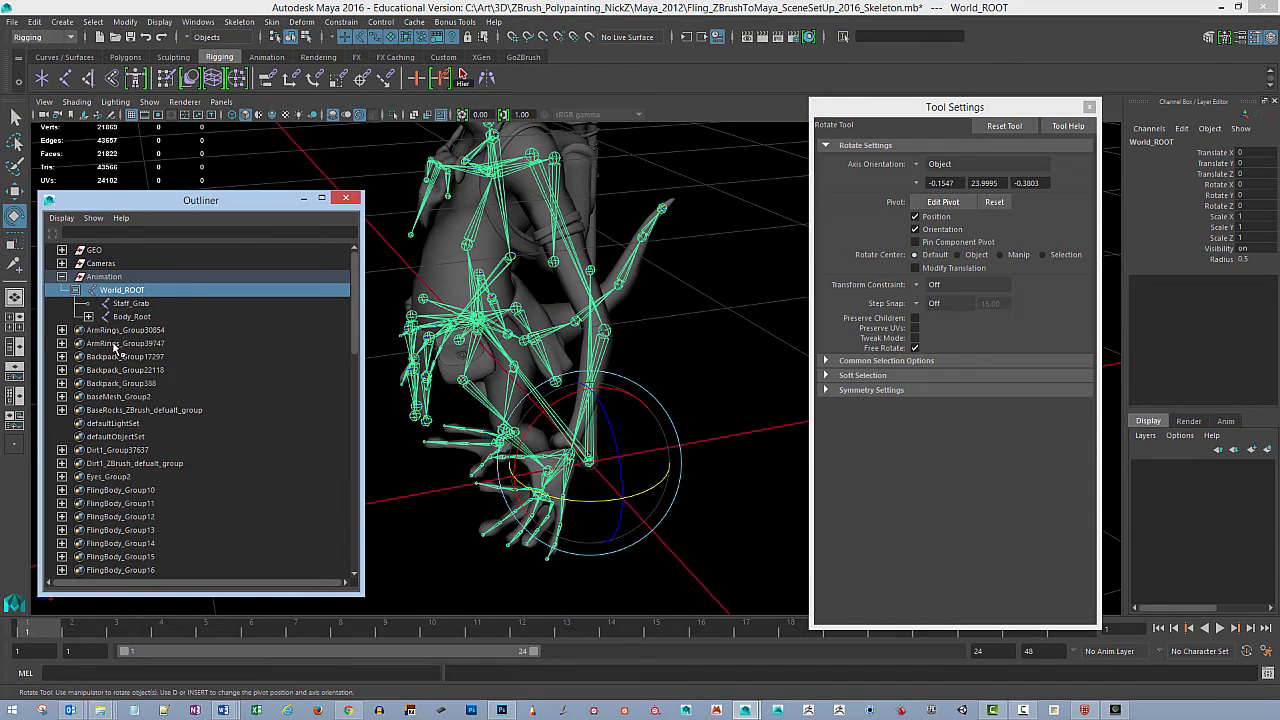
left_click(131, 303)
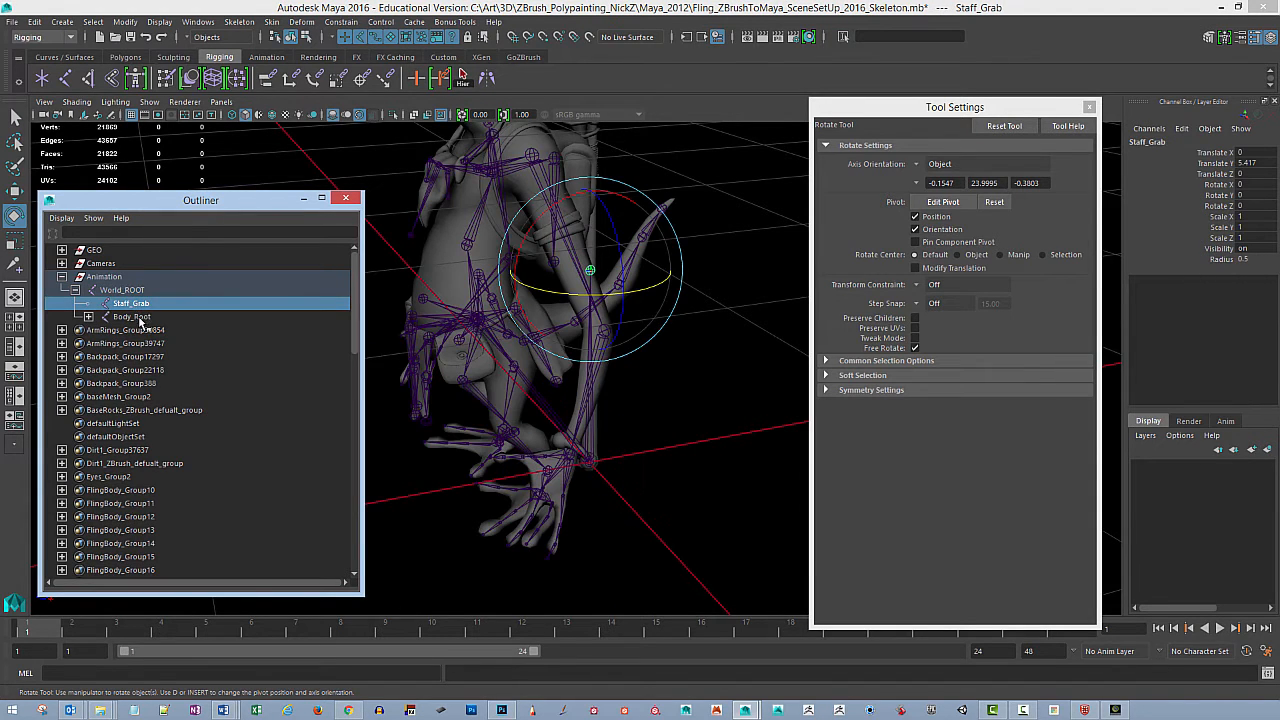
left_click(134, 317)
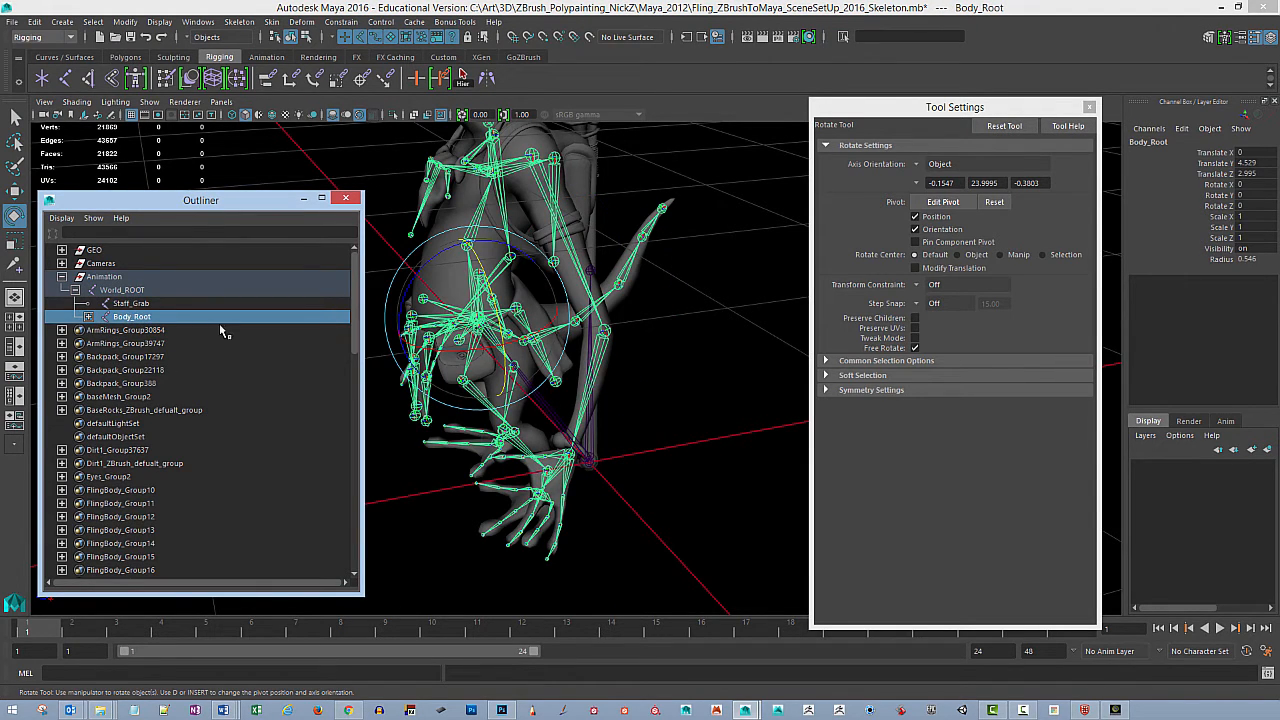
Step: Try moving Staff_Grab together with World_ROOT using the Move tool, and undo both moves
left_click(157, 305)
key("w")
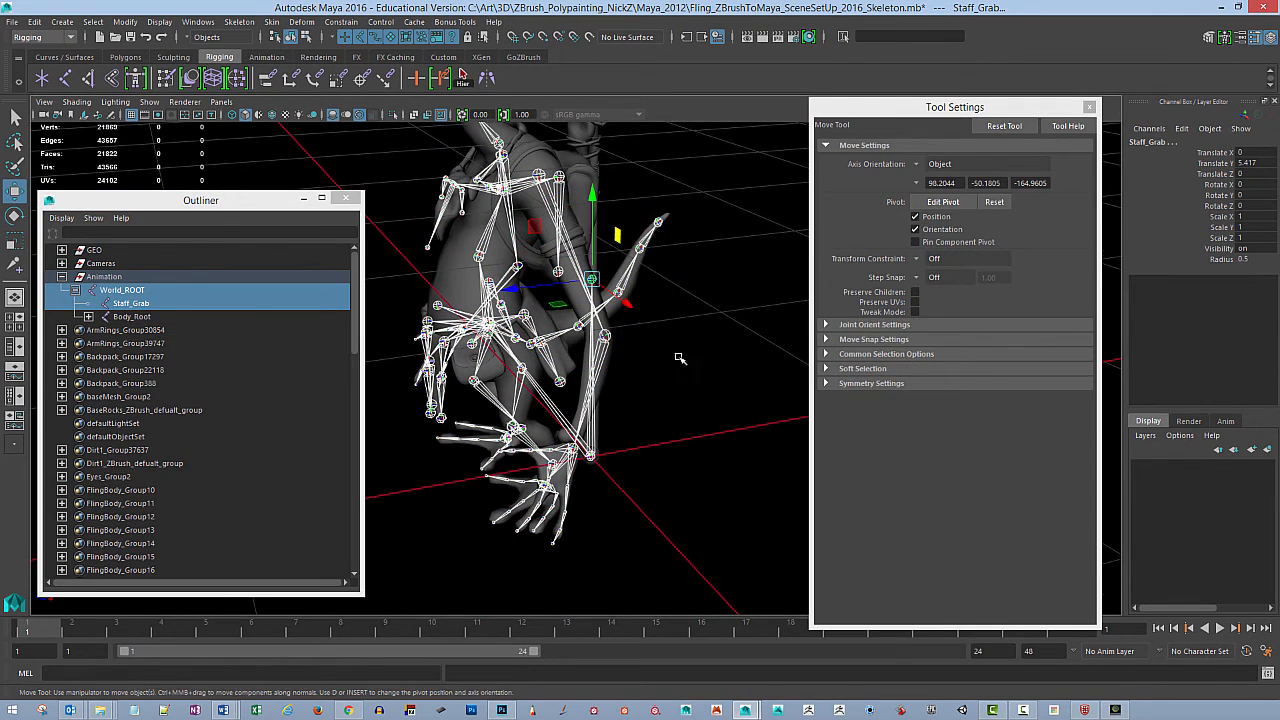
mouse_move(680, 358)
left_mouse_down("alt")
mouse_move(626, 370)
mouse_move(697, 374)
mouse_move(675, 335)
left_mouse_up("alt")
left_click_drag(540, 296, 457, 342)
key("ctrl+z")
left_click_drag(536, 304, 503, 335)
key("ctrl+z")
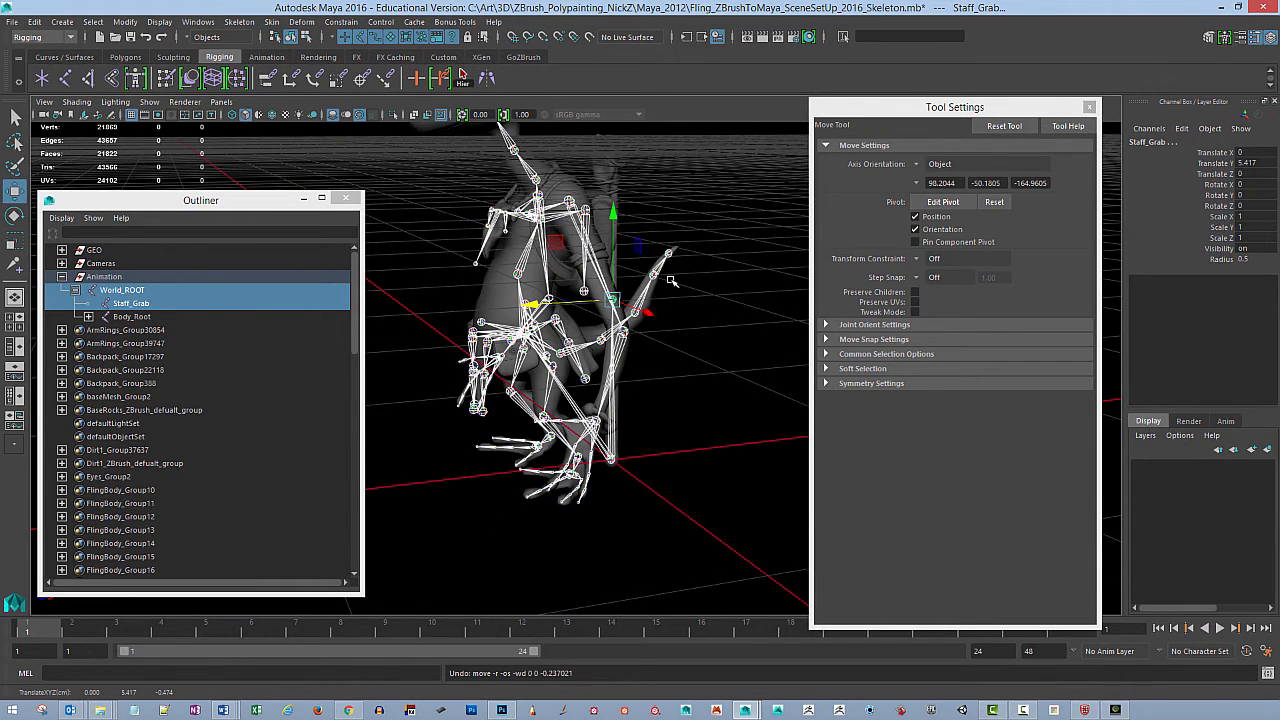
Step: Expand the Body_Root branch in the hierarchy and select the Head_Base joint on the character
left_click(89, 316)
left_click_drag(626, 477, 685, 323, "alt")
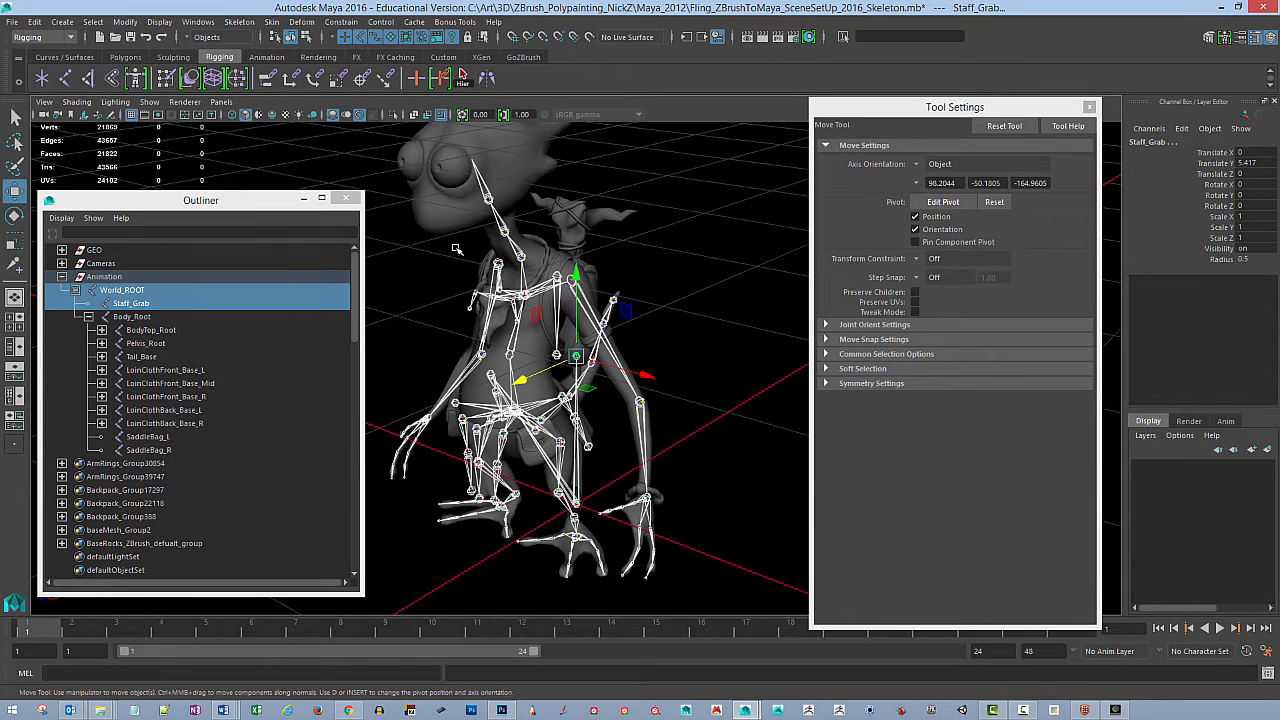
left_click(488, 193)
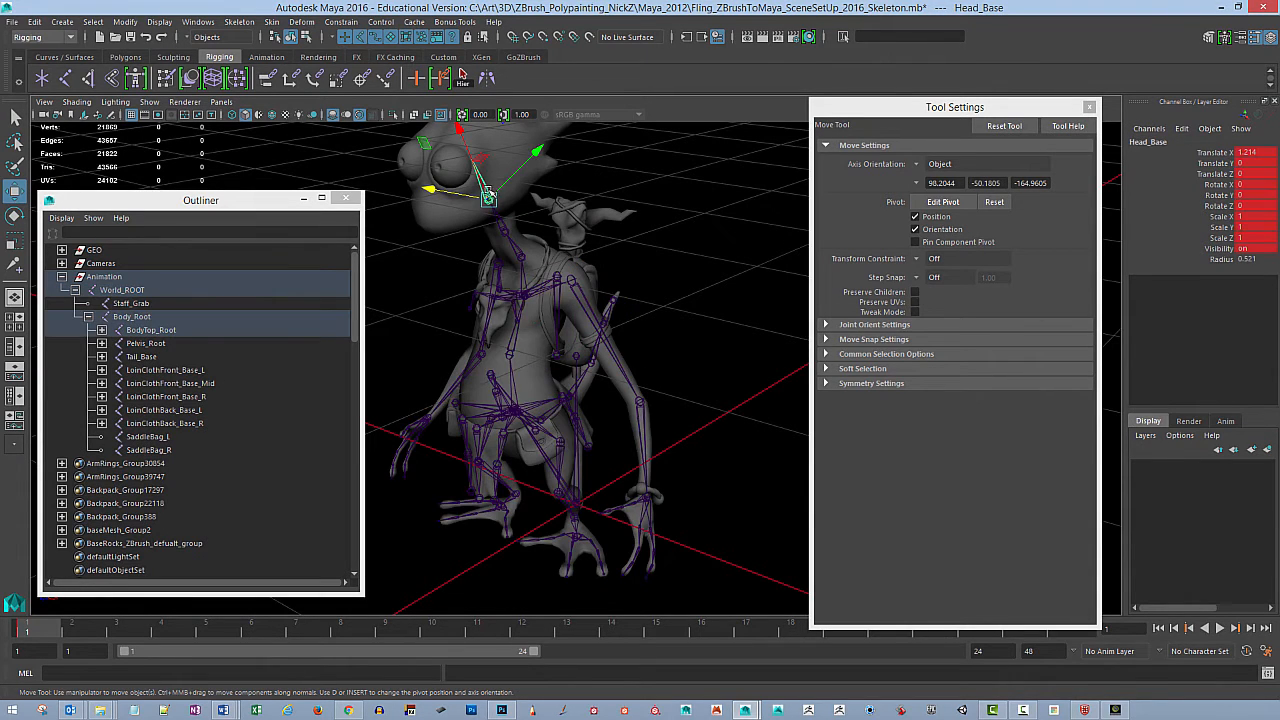
Step: Expand the full BodyTop_Root branch and unhide the Head joint with its facial joints
left_click(104, 331, "shift")
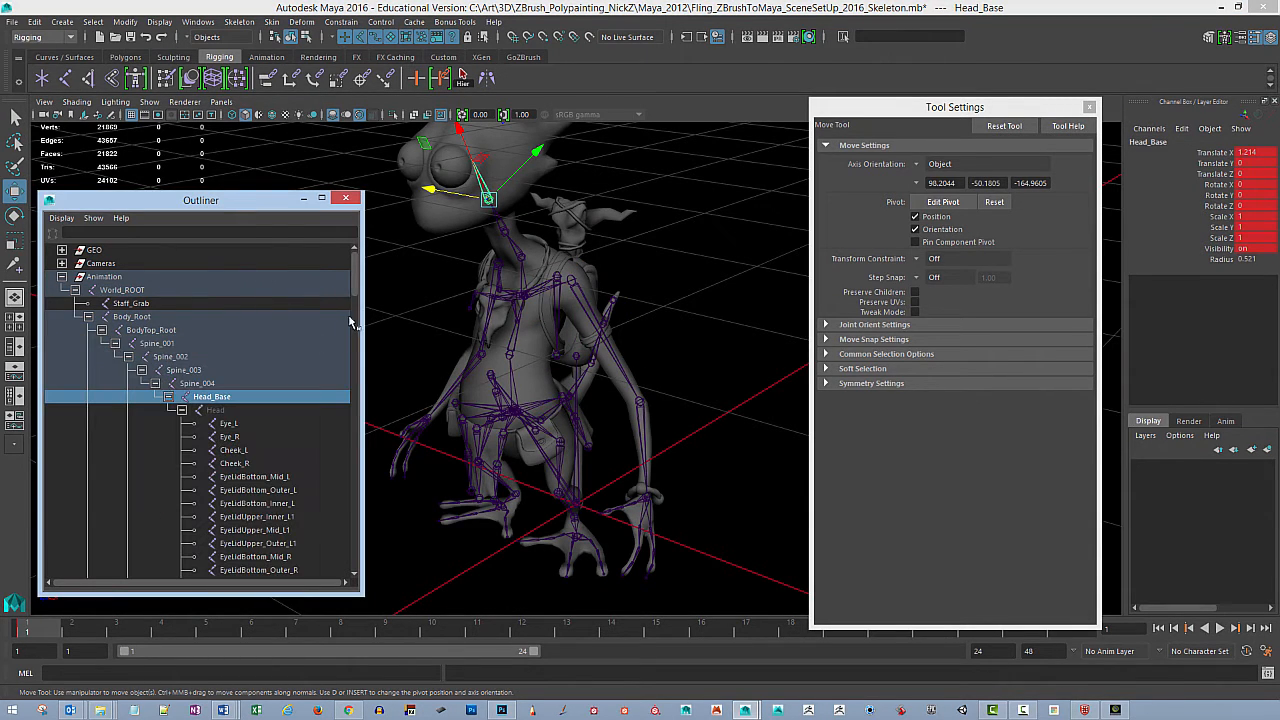
scroll(348, 314, "down", 3)
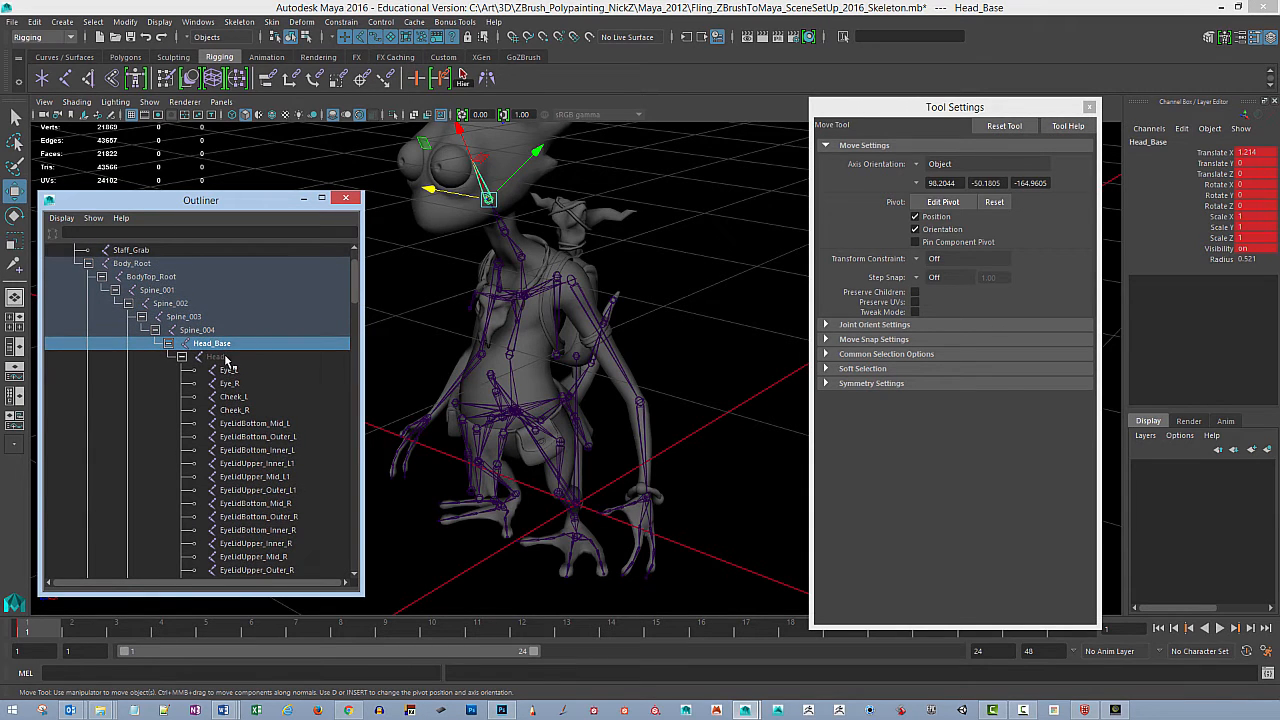
left_click(222, 357)
key("shift+h")
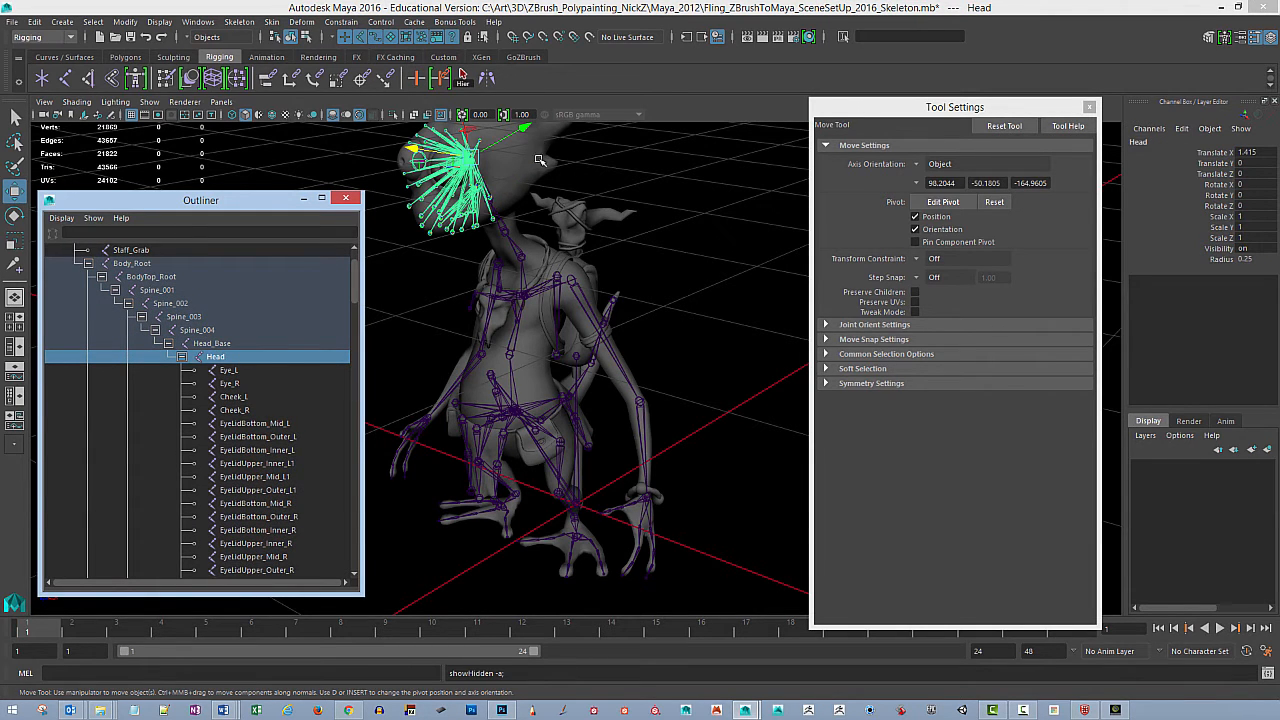
middle_click_drag(633, 170, 623, 281, "alt")
right_click_drag(583, 293, 708, 300, "alt")
middle_click_drag(650, 140, 635, 395, "alt")
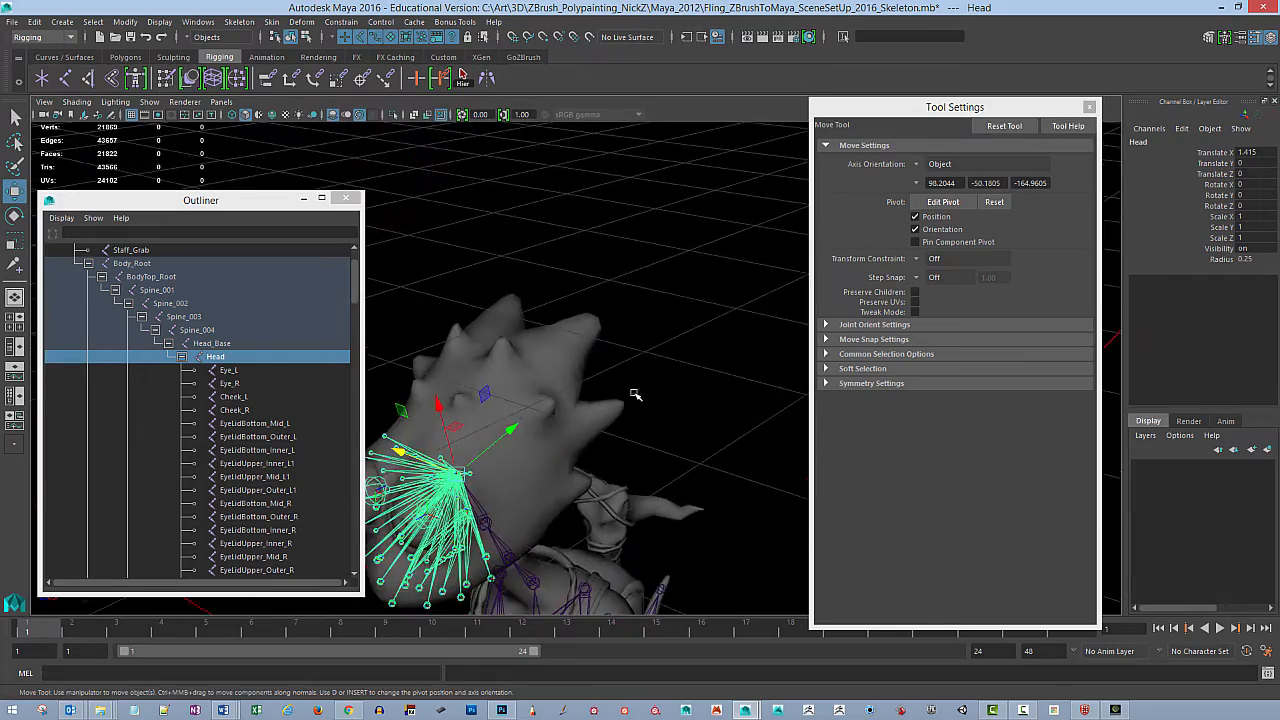
Step: Select the facial joints from Cheek_L through Nose_R in the head hierarchy and hide them
right_click_drag(635, 395, 674, 406, "alt")
middle_click_drag(580, 535, 688, 396, "alt")
right_click_drag(694, 357, 729, 367, "alt")
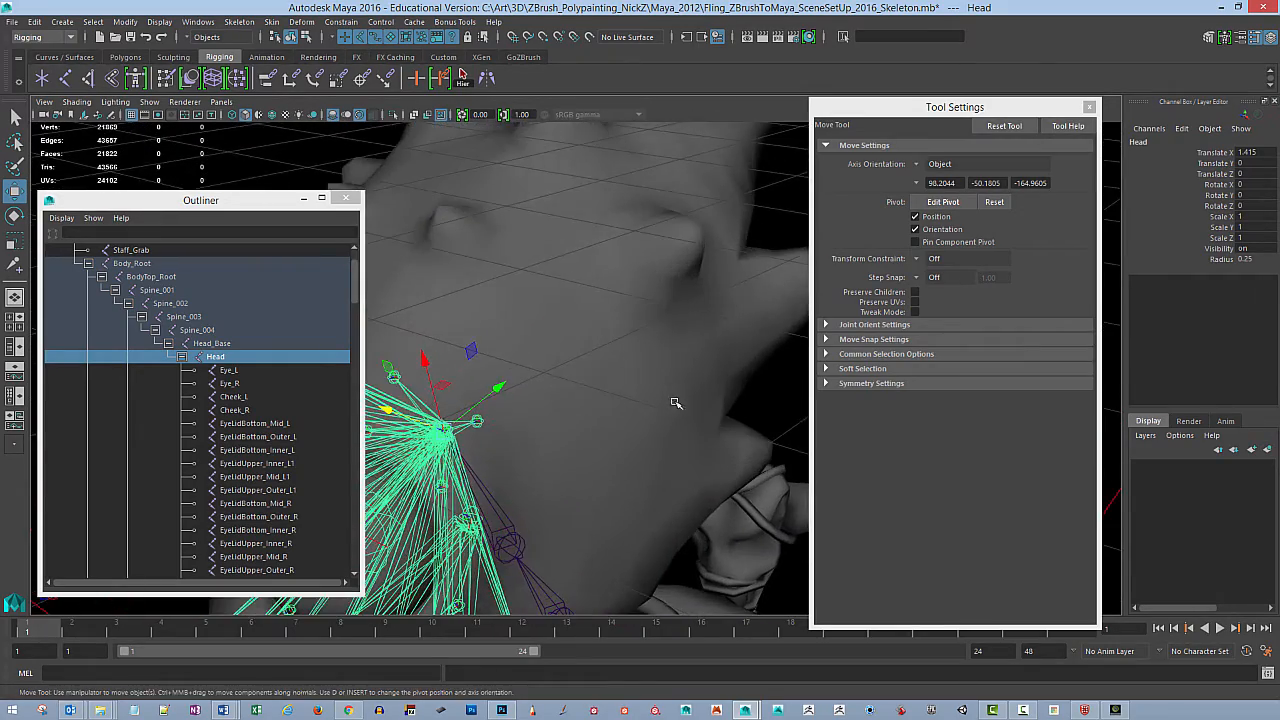
left_click_drag(676, 403, 680, 360, "alt")
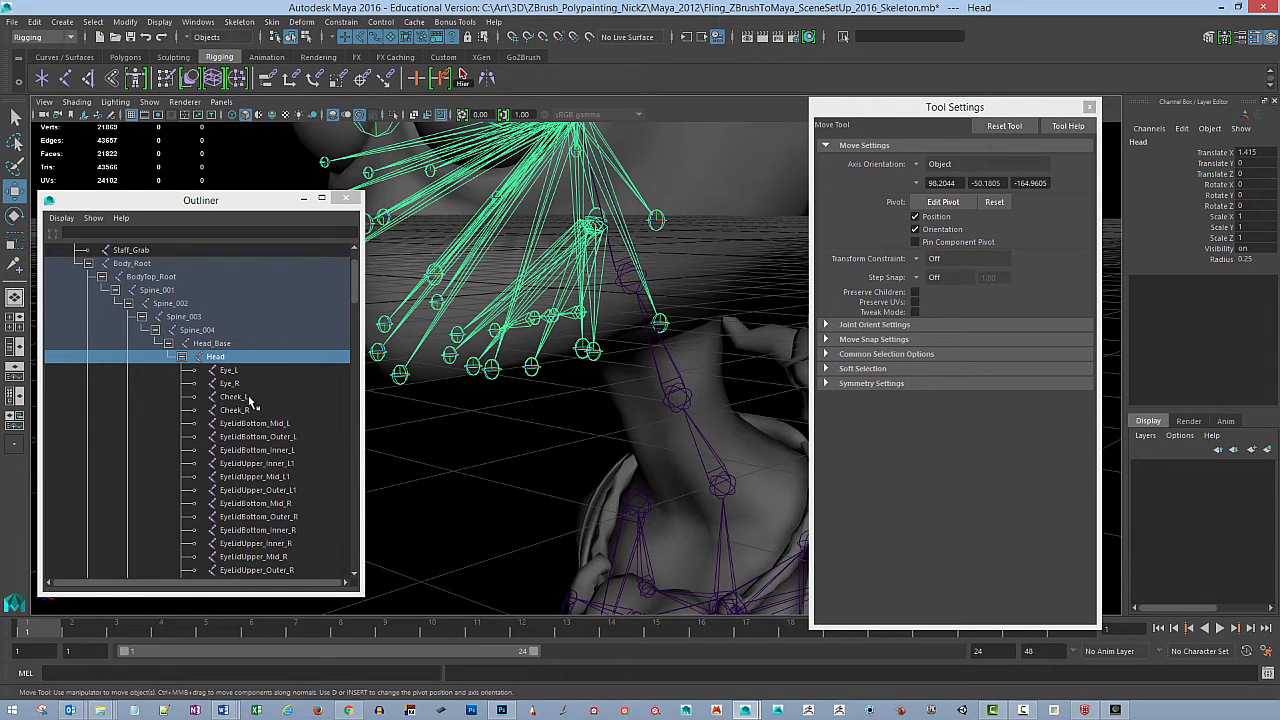
left_click(233, 397)
left_click_drag(352, 305, 357, 333)
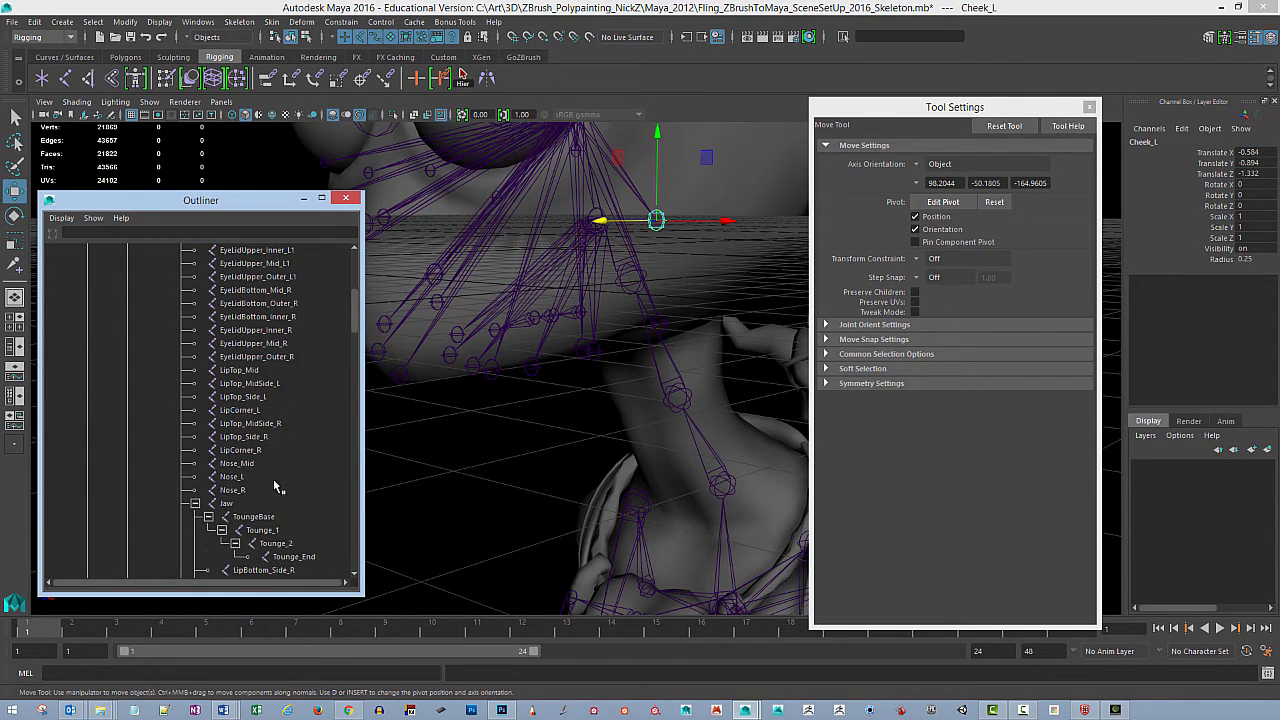
left_click(266, 492, "shift")
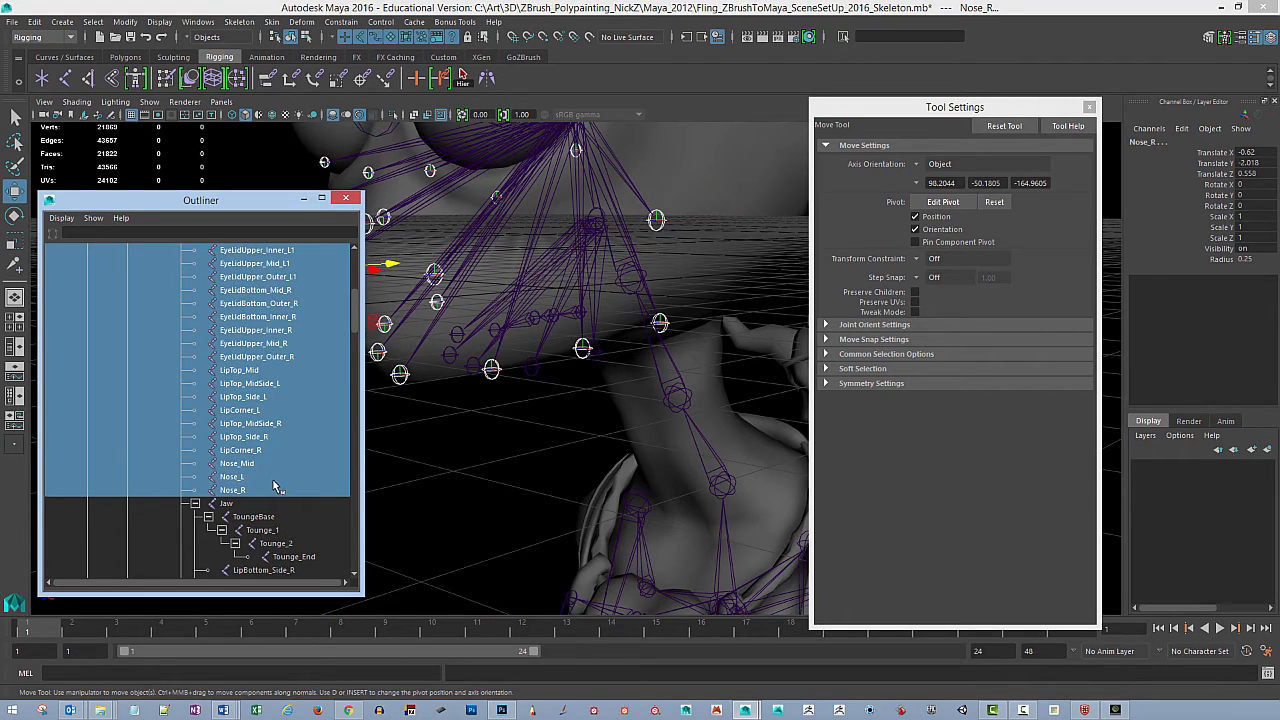
key("ctrl+h")
Step: Select the Jaw joint, try rotating it about -25 degrees around Z, and undo the rotation
left_click_drag(697, 312, 667, 259, "alt")
left_click(617, 276)
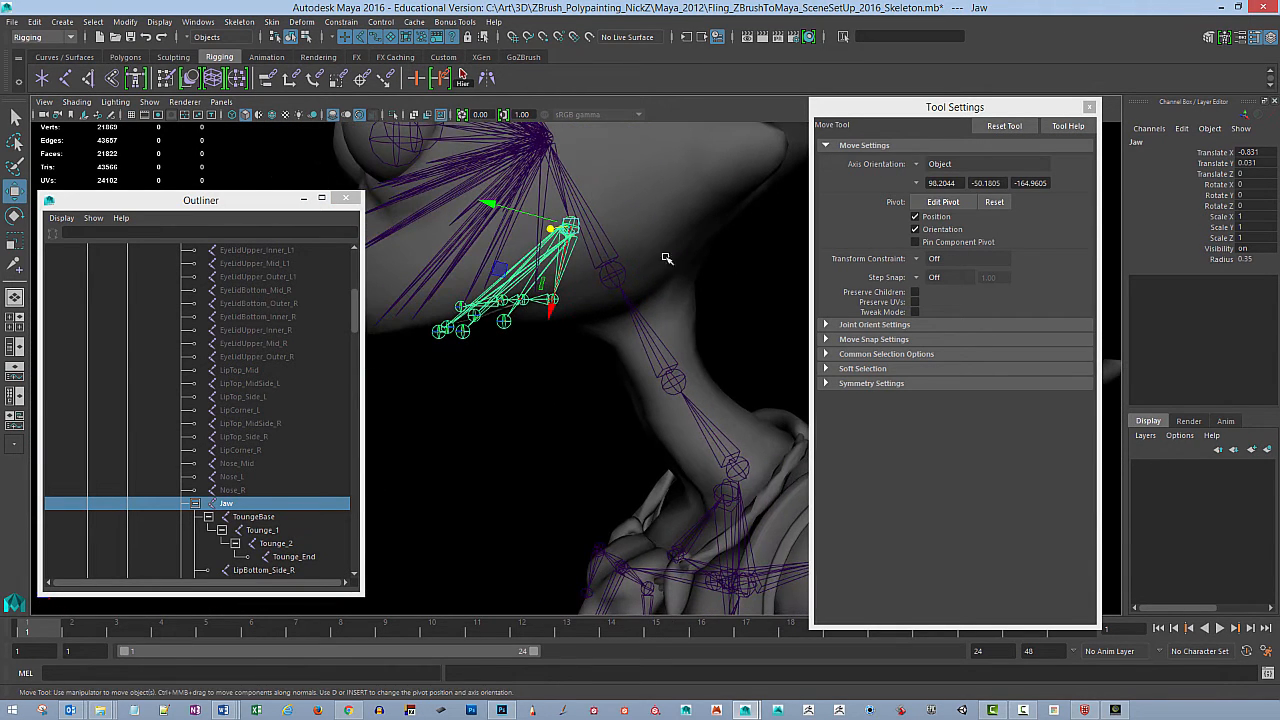
key("e")
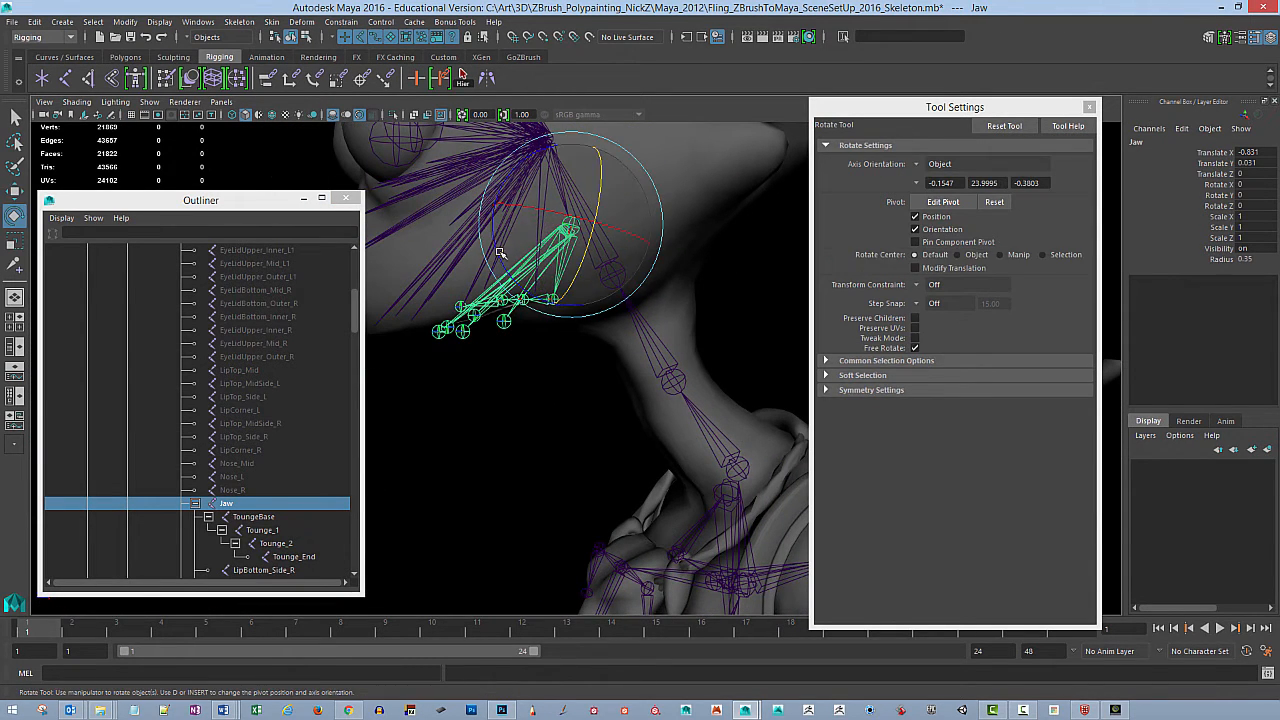
left_click_drag(560, 318, 503, 292)
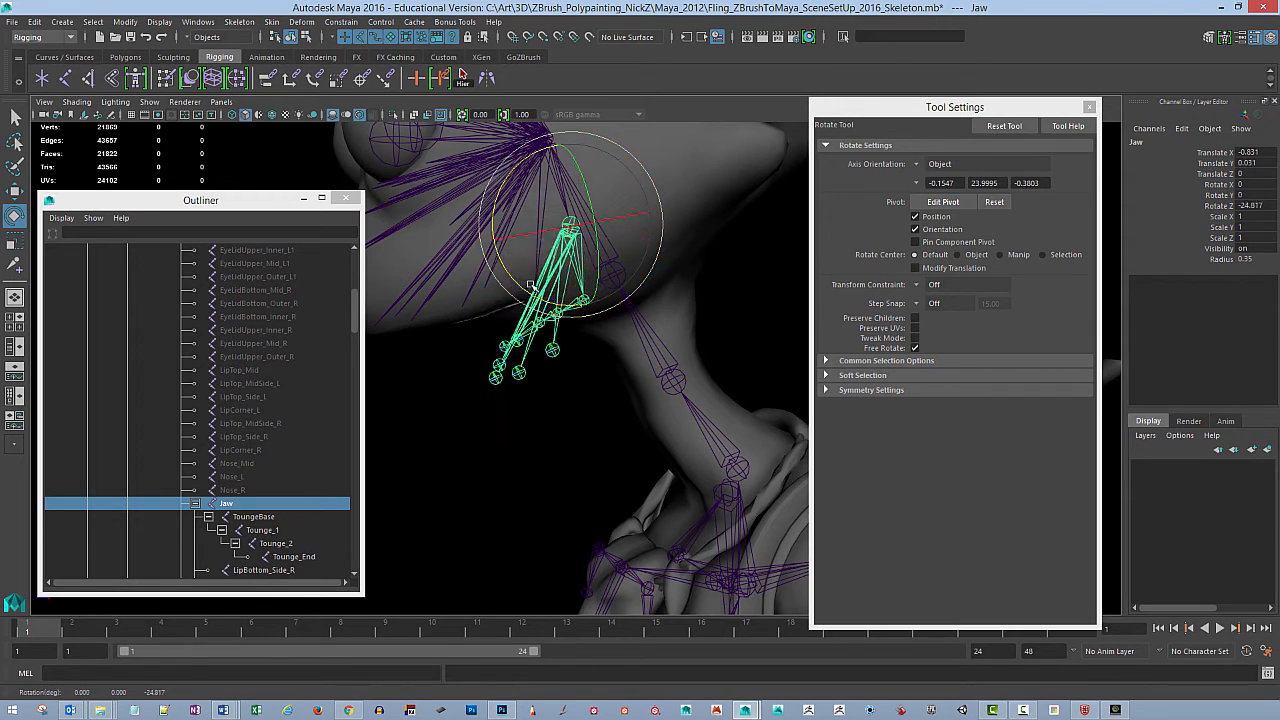
key("ctrl+z")
Step: Examine the Jaw joint with its tongue and lower lip joints in the perspective and side views
left_click_drag(523, 357, 612, 393, "alt")
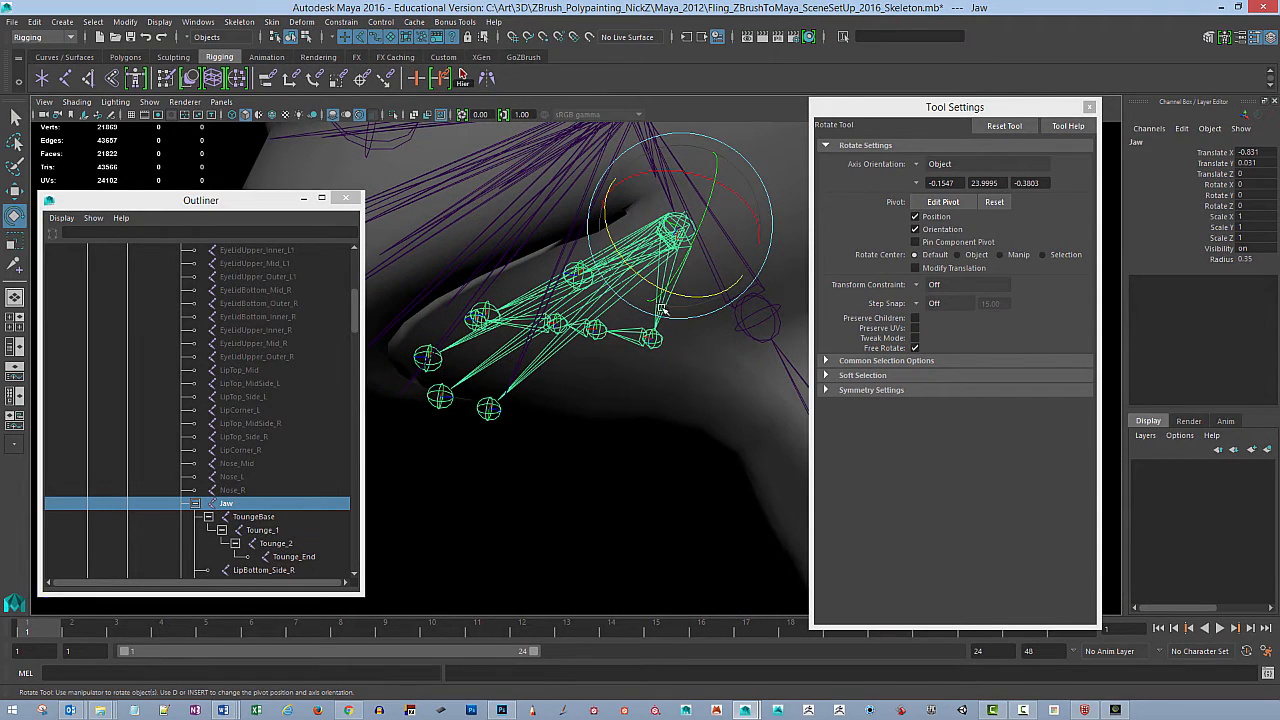
mouse_move(627, 378)
left_mouse_down("alt")
mouse_move(610, 370)
mouse_move(619, 382)
left_mouse_up("alt")
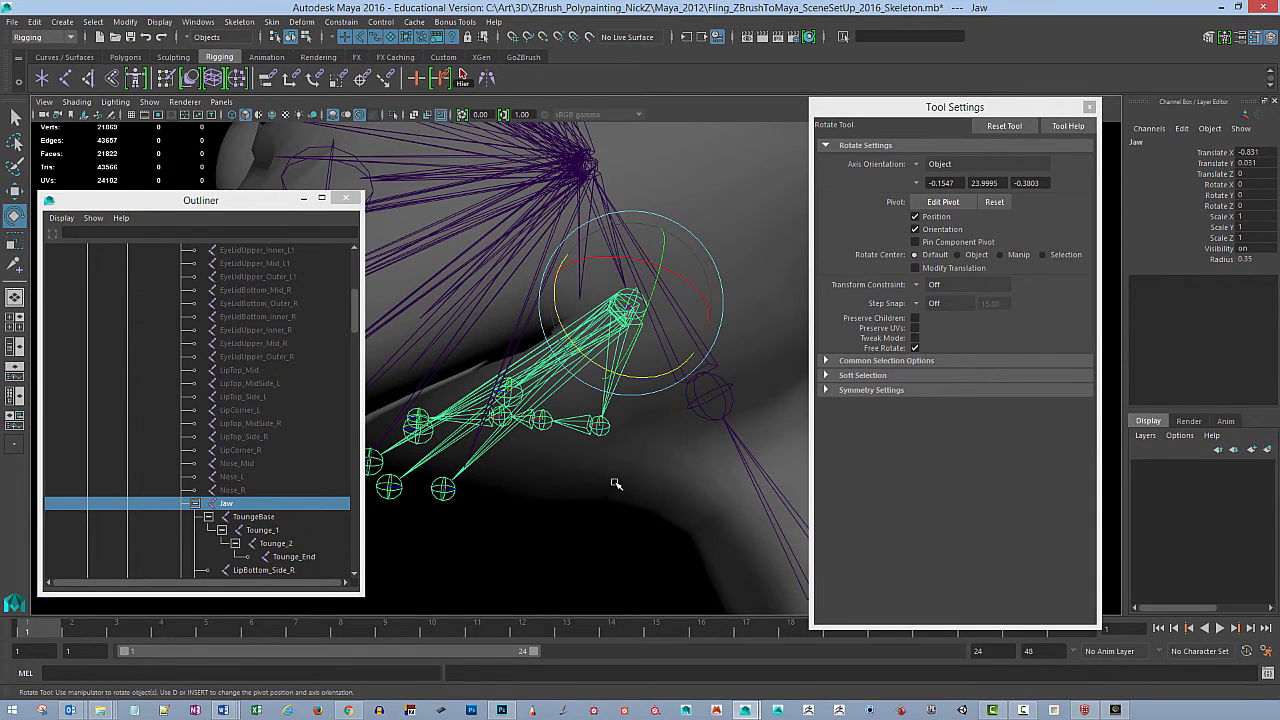
key("space")
key("space")
key("f")
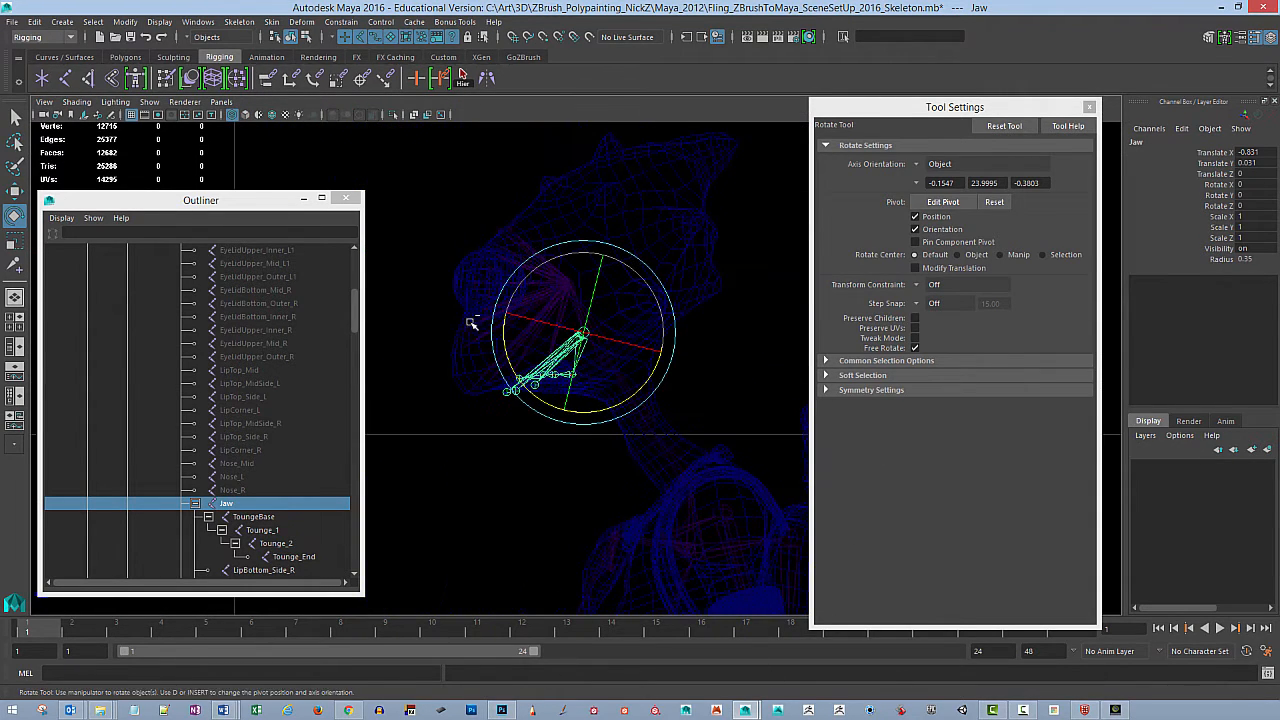
left_click_drag(471, 323, 613, 423, "ctrl+alt")
middle_click_drag(605, 384, 617, 406, "alt")
right_click_drag(617, 406, 671, 427, "alt")
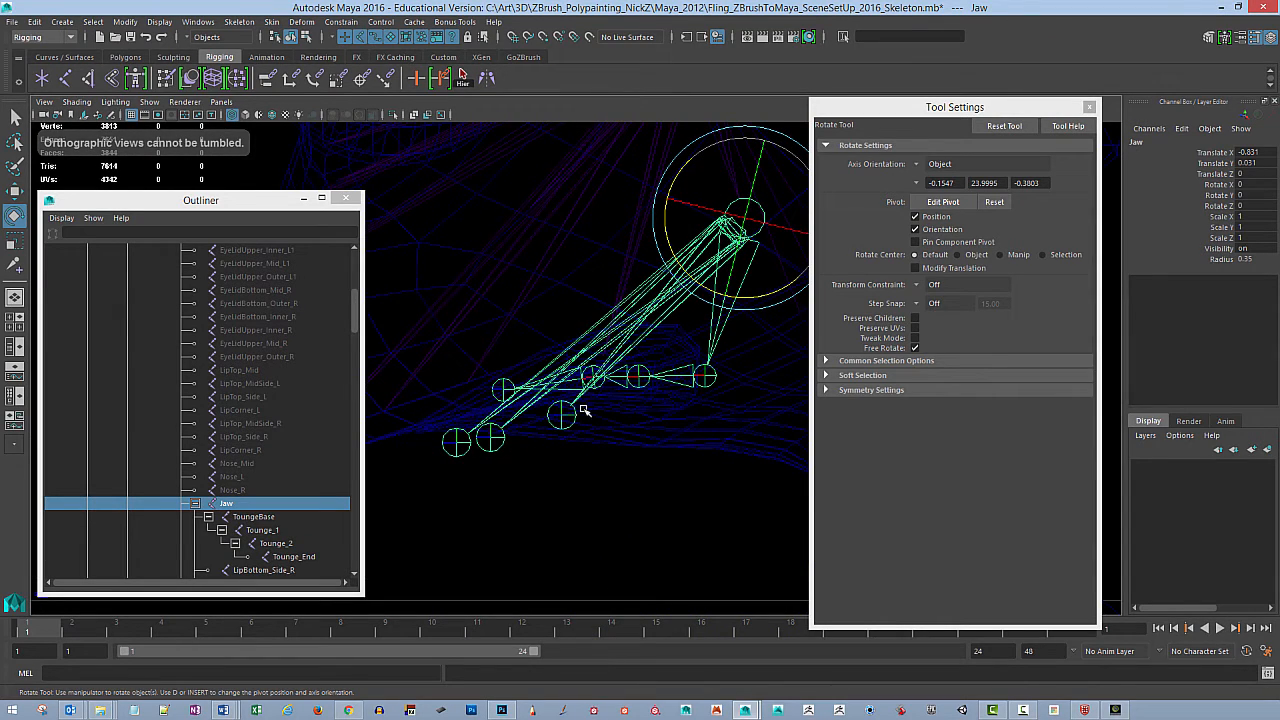
key("space")
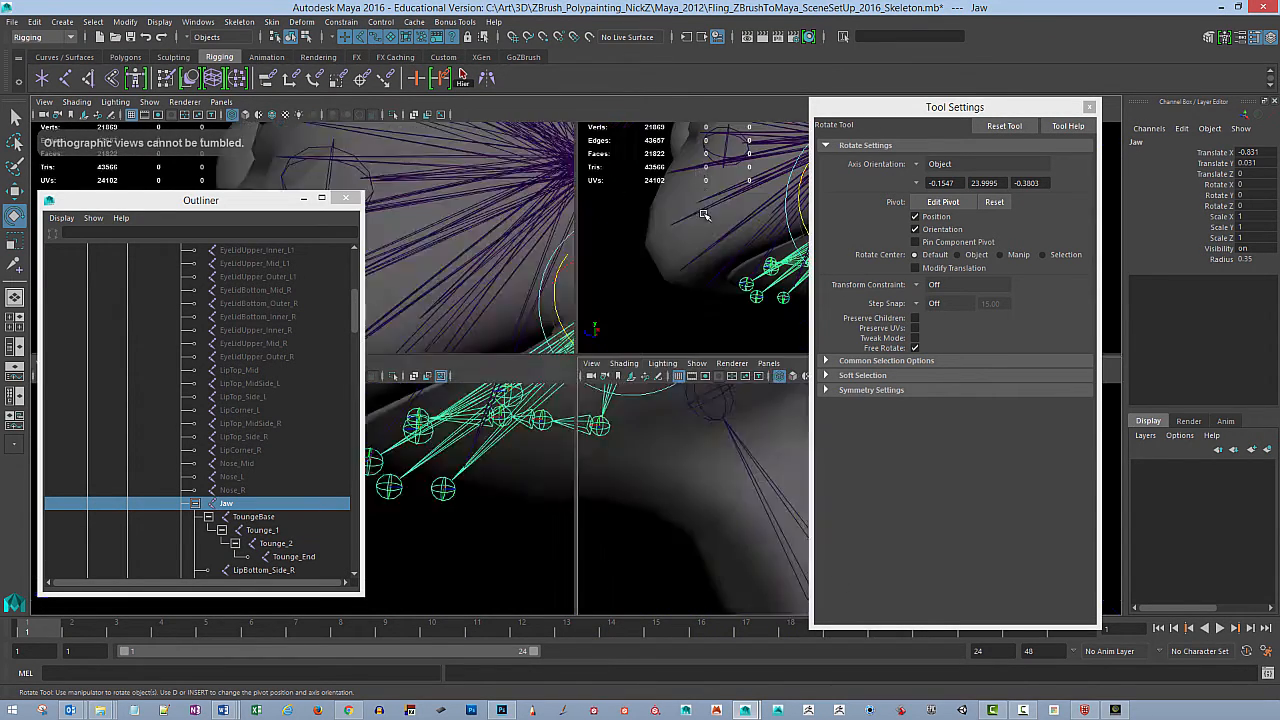
key("space")
mouse_move(649, 315)
left_mouse_down("alt")
mouse_move(614, 286)
mouse_move(640, 292)
left_mouse_up("alt")
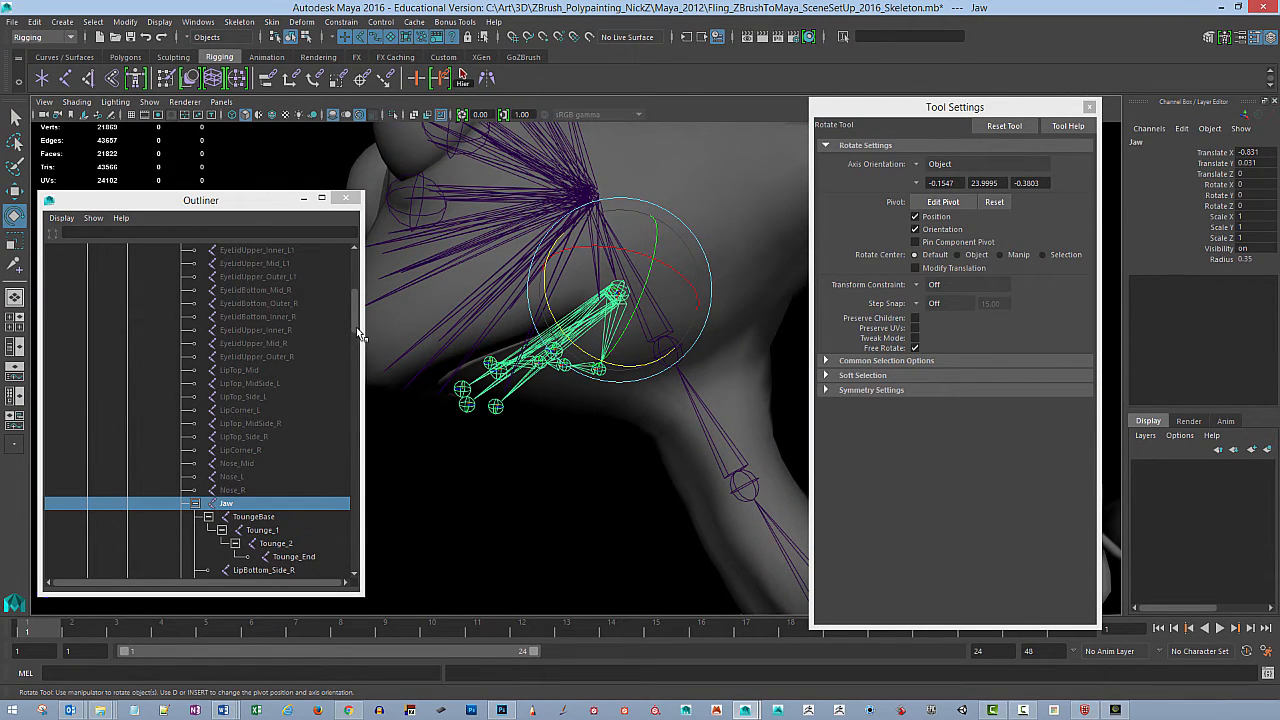
Step: Unhide the facial joints from Cheek_L through Nose_R and clear the selection
left_click_drag(356, 327, 354, 273)
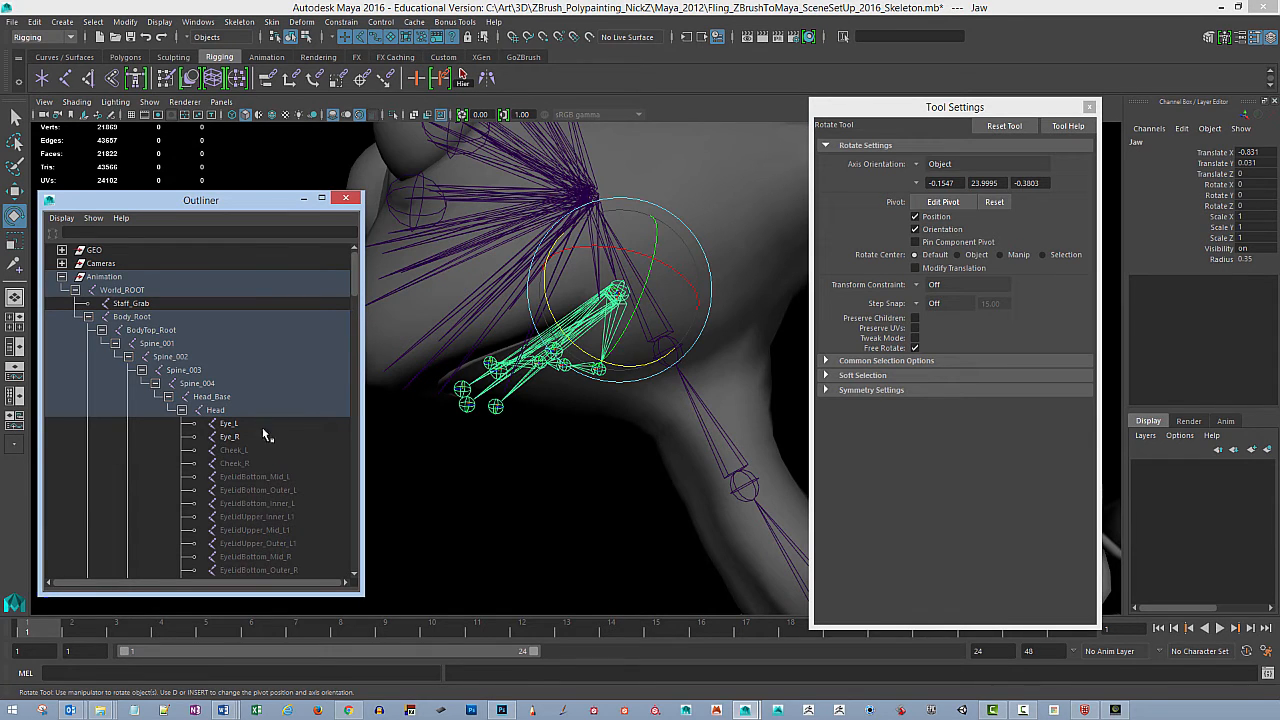
left_click(240, 450)
left_click_drag(354, 286, 354, 327)
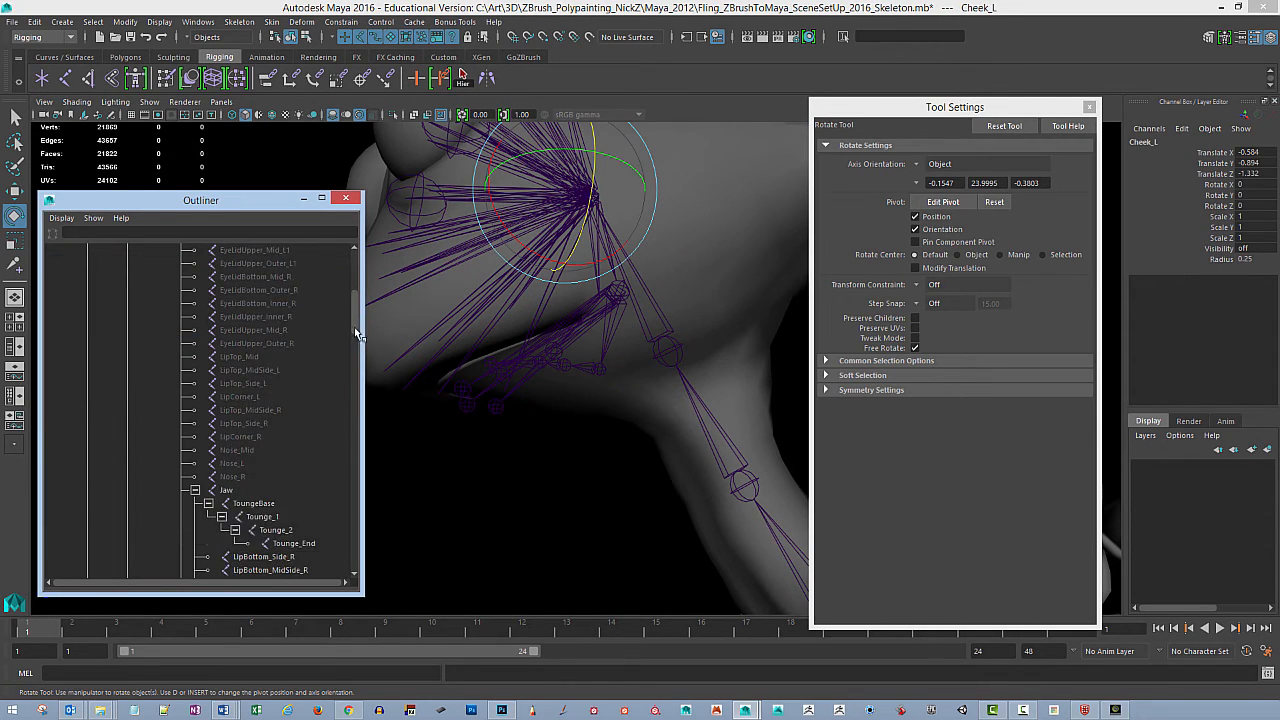
left_click(286, 432, "shift")
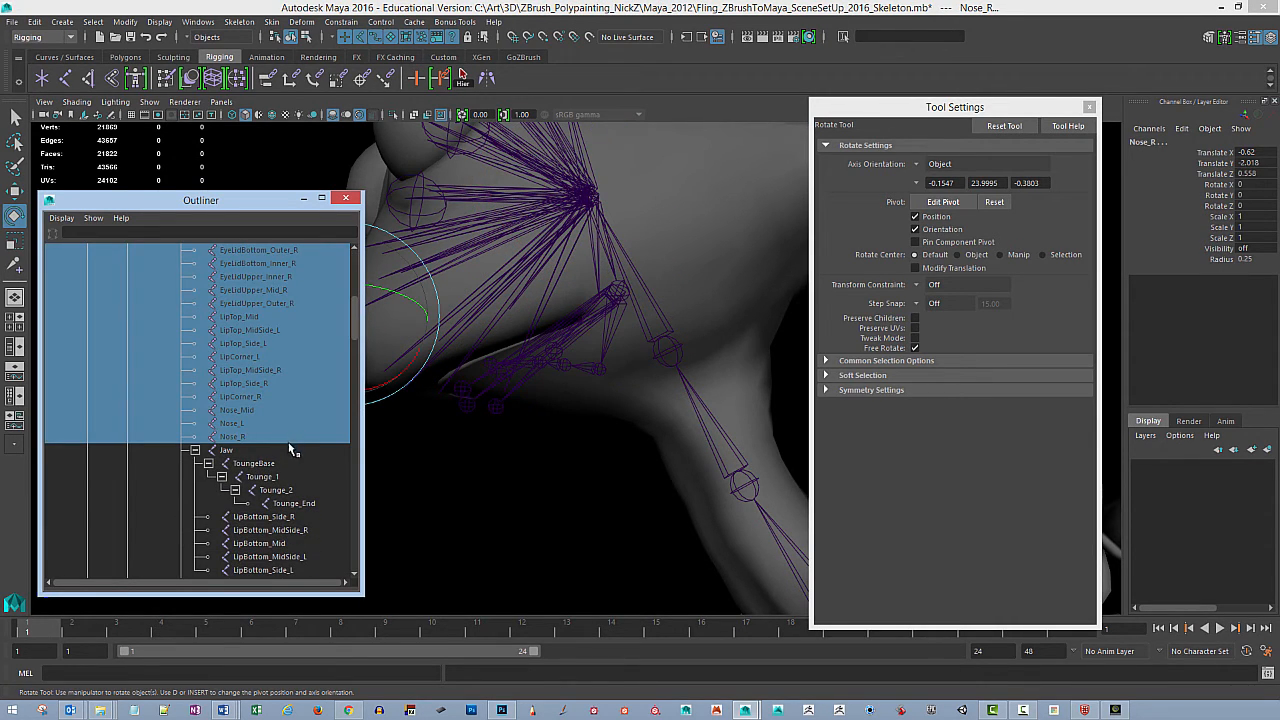
left_click(525, 498)
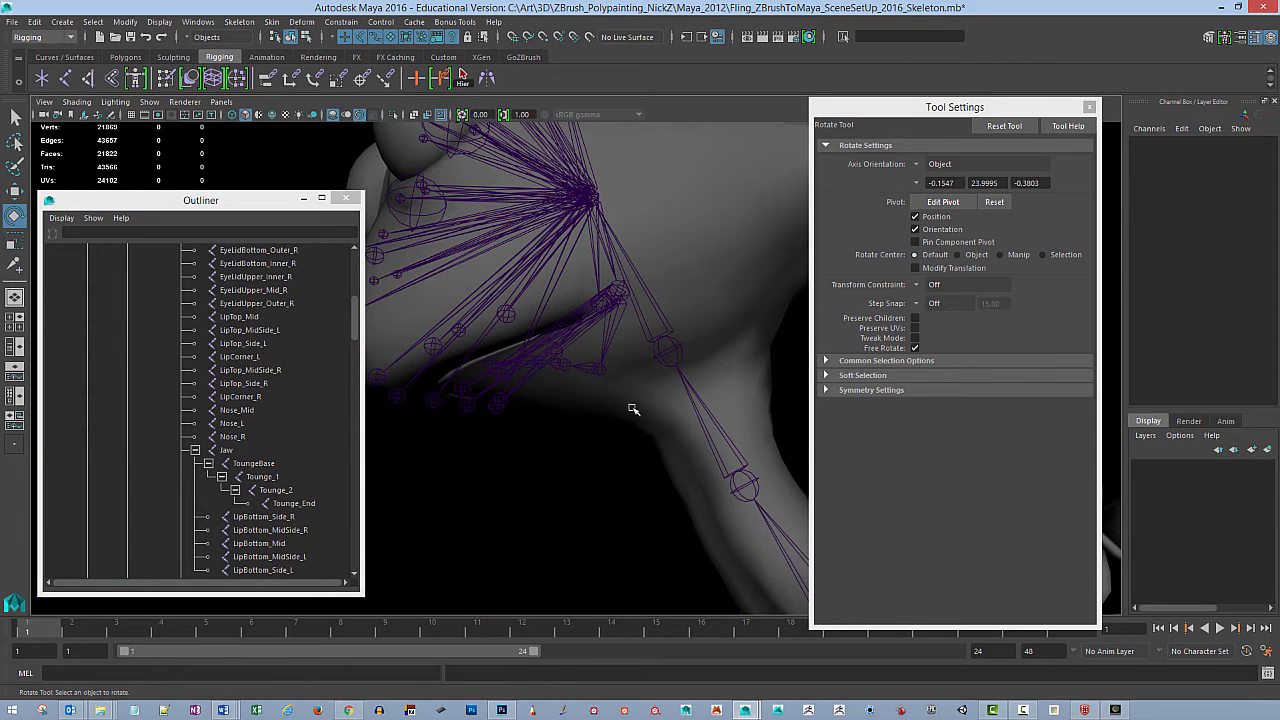
Step: Try moving the Cheek_L joint on the face, undo the move, and locate the joint in the hierarchy
left_click_drag(633, 409, 600, 394, "alt")
left_click(650, 311)
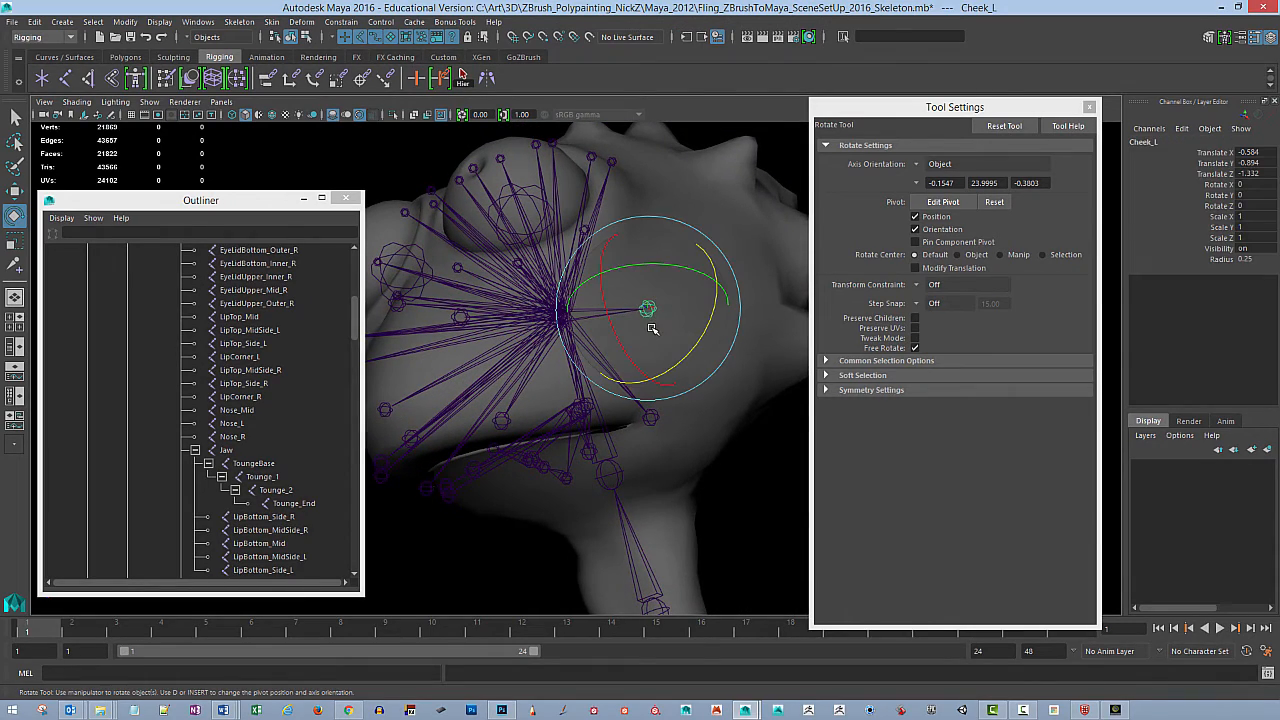
left_click_drag(652, 328, 744, 369, "alt")
key("w")
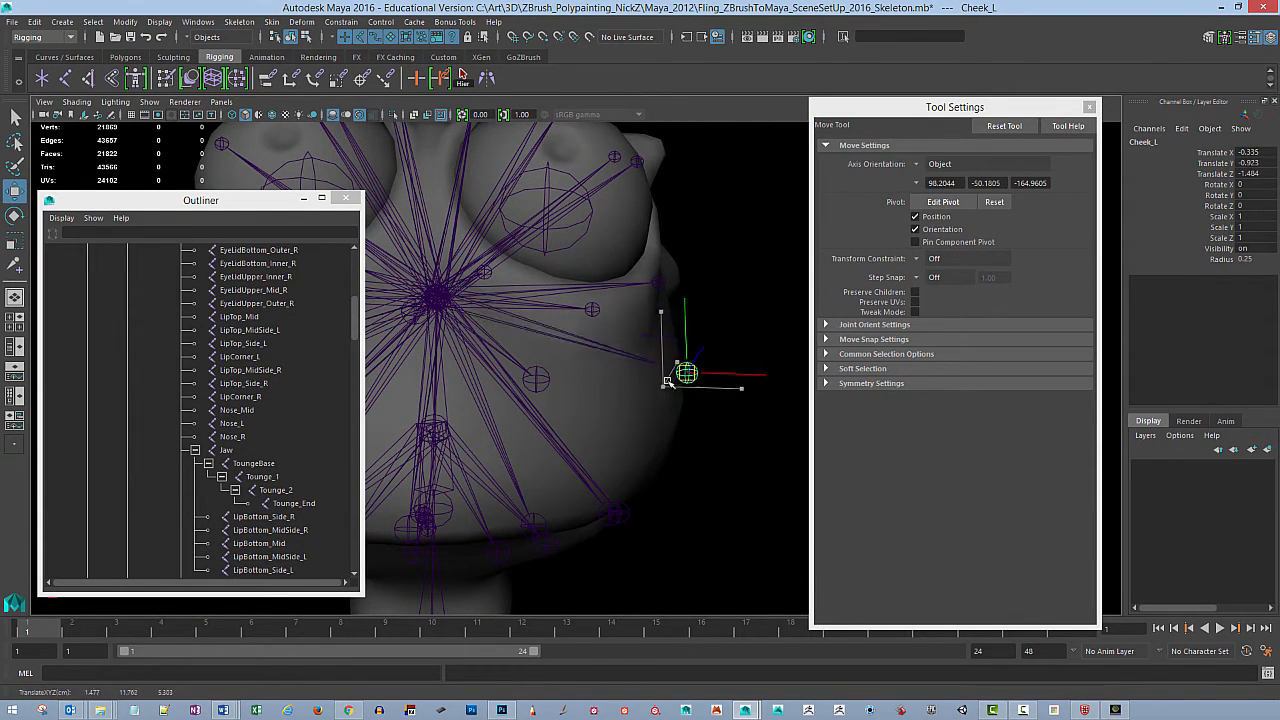
left_click_drag(660, 403, 627, 353, "alt")
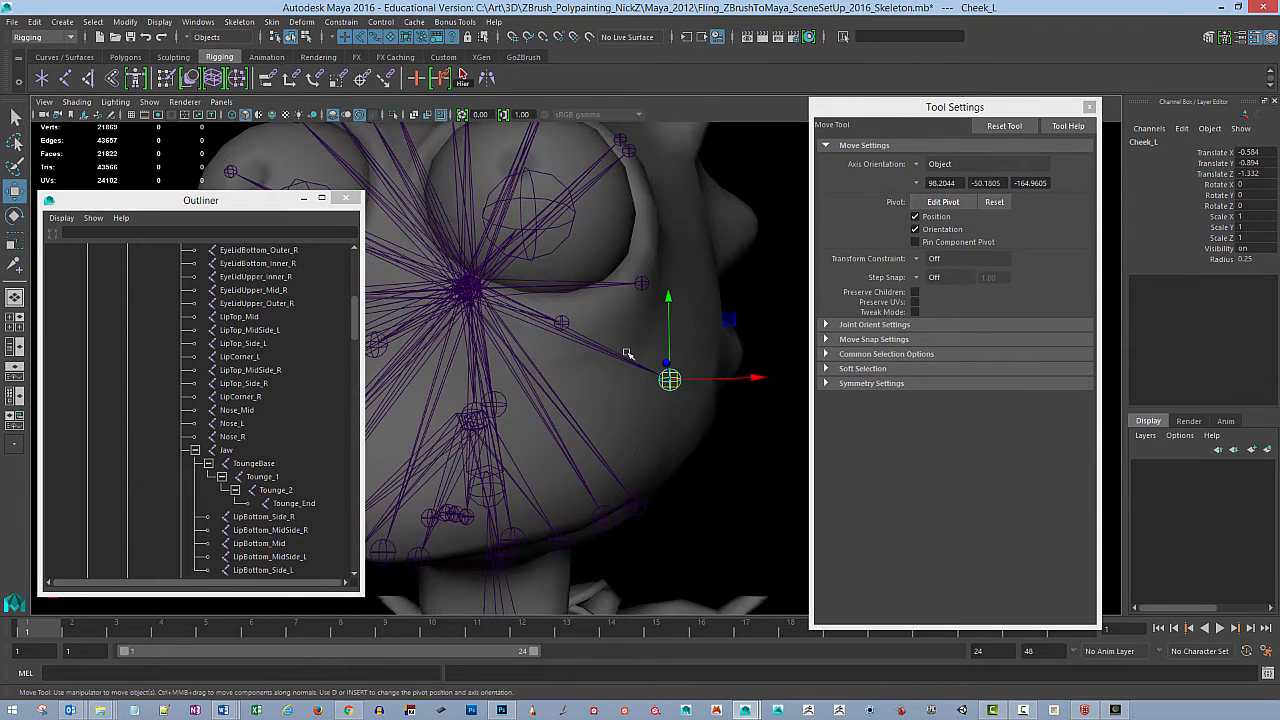
left_click_drag(656, 420, 684, 365, "alt")
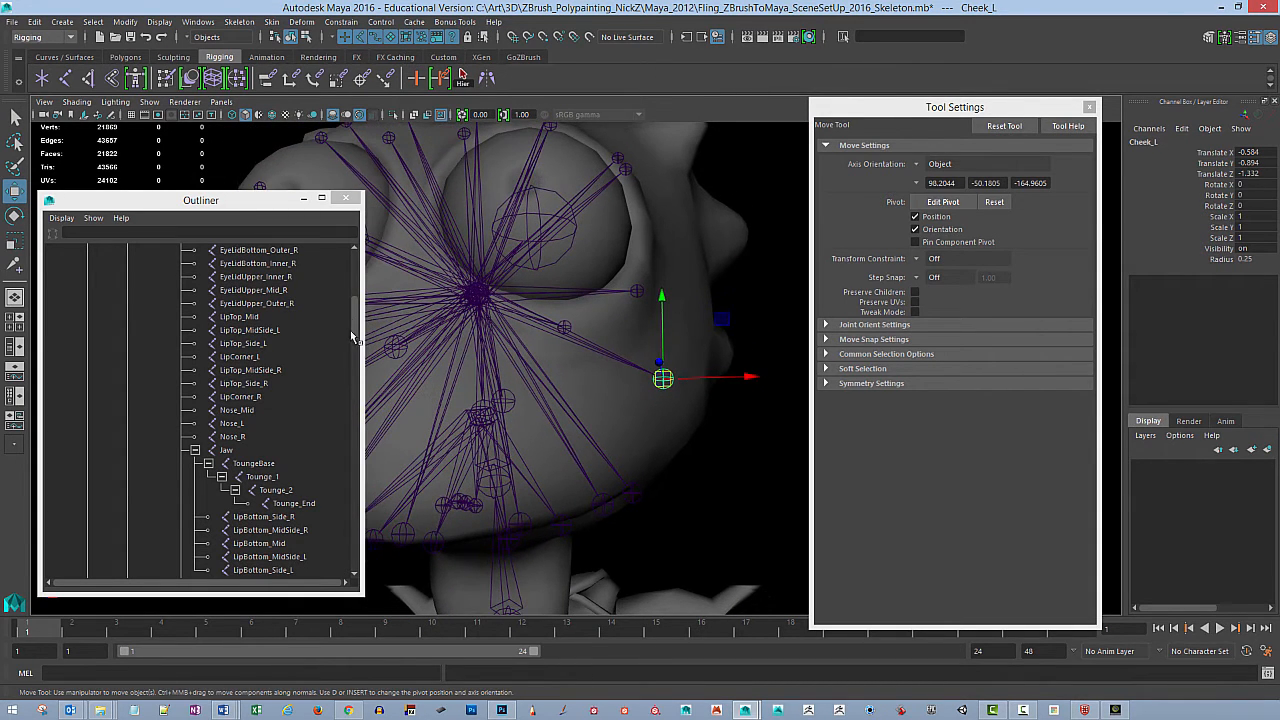
left_click_drag(358, 323, 350, 281)
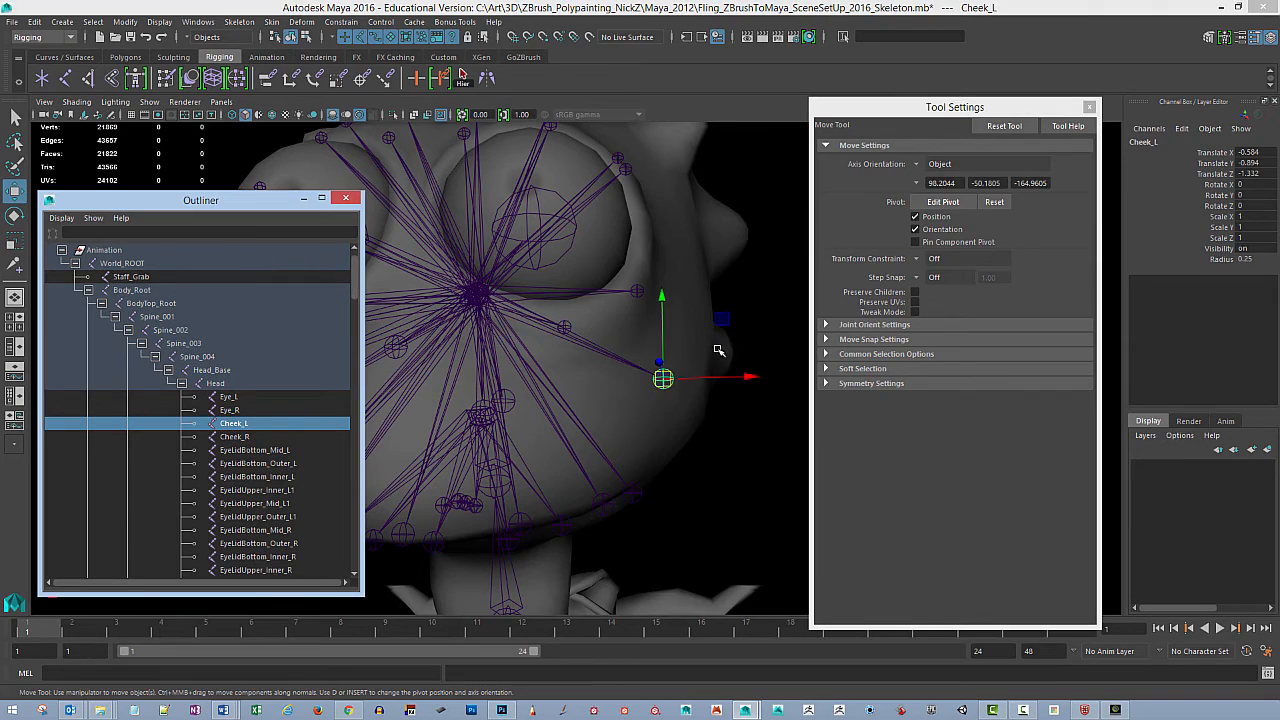
Step: Select the Head_Base joint, try rotating the head with it, and undo the rotations
mouse_move(718, 350)
left_mouse_down("alt")
mouse_move(641, 291)
mouse_move(706, 343)
left_mouse_up("alt")
left_click(696, 415)
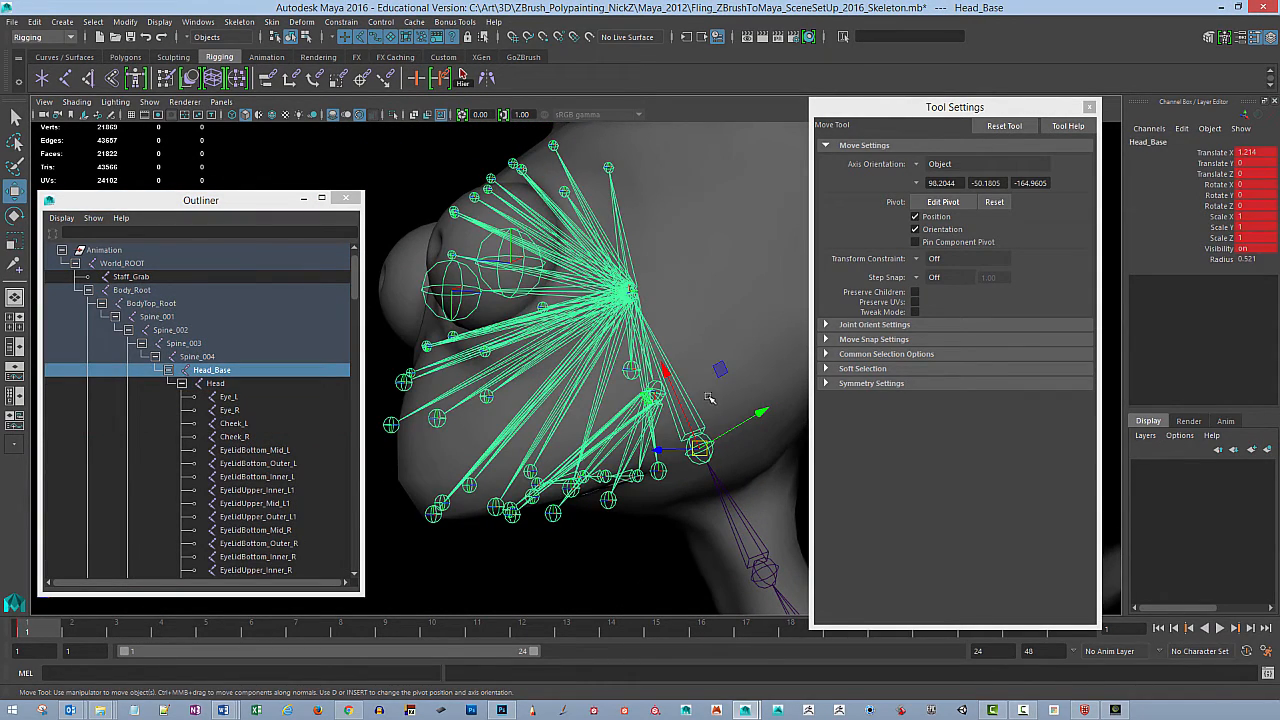
key("e")
left_click_drag(651, 404, 634, 378)
key("ctrl+z")
left_click_drag(704, 466, 690, 405)
left_click_drag(744, 324, 718, 333, "alt")
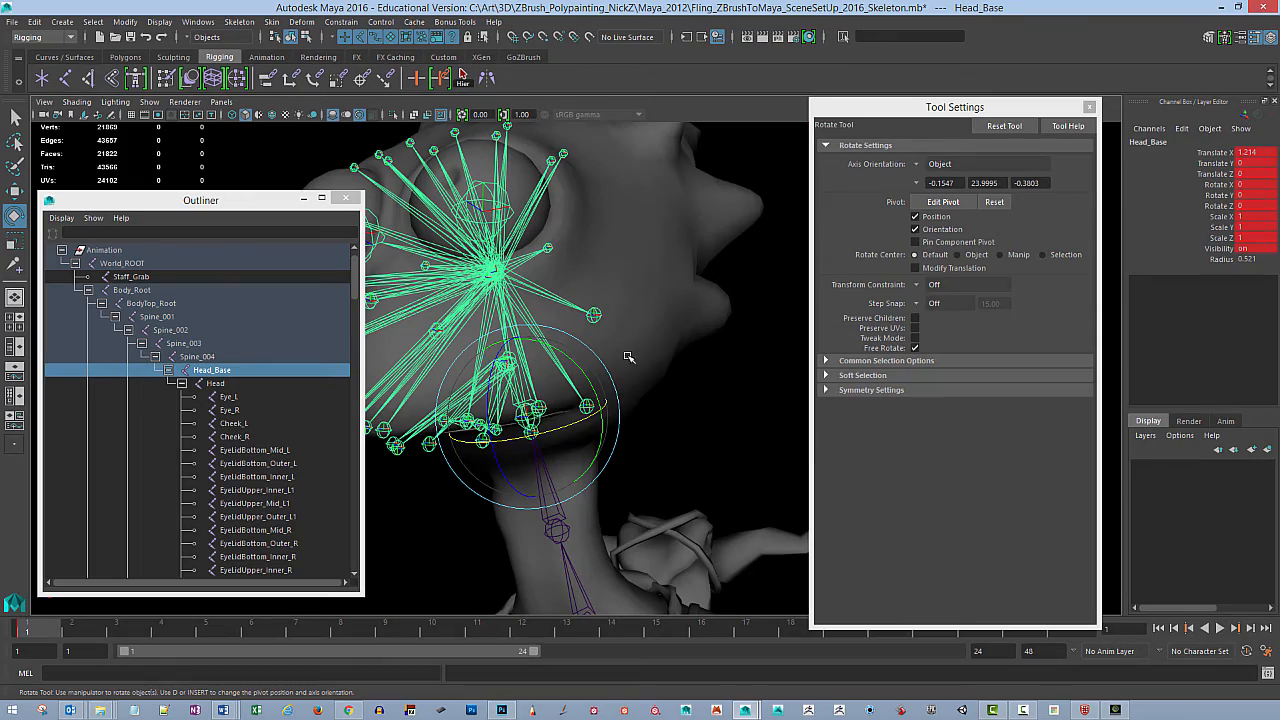
Step: Select the Cheek_L and LipTop_Mid joints in turn and locate LipTop_Mid in the hierarchy
left_click_drag(672, 344, 714, 360, "alt")
left_click(645, 324)
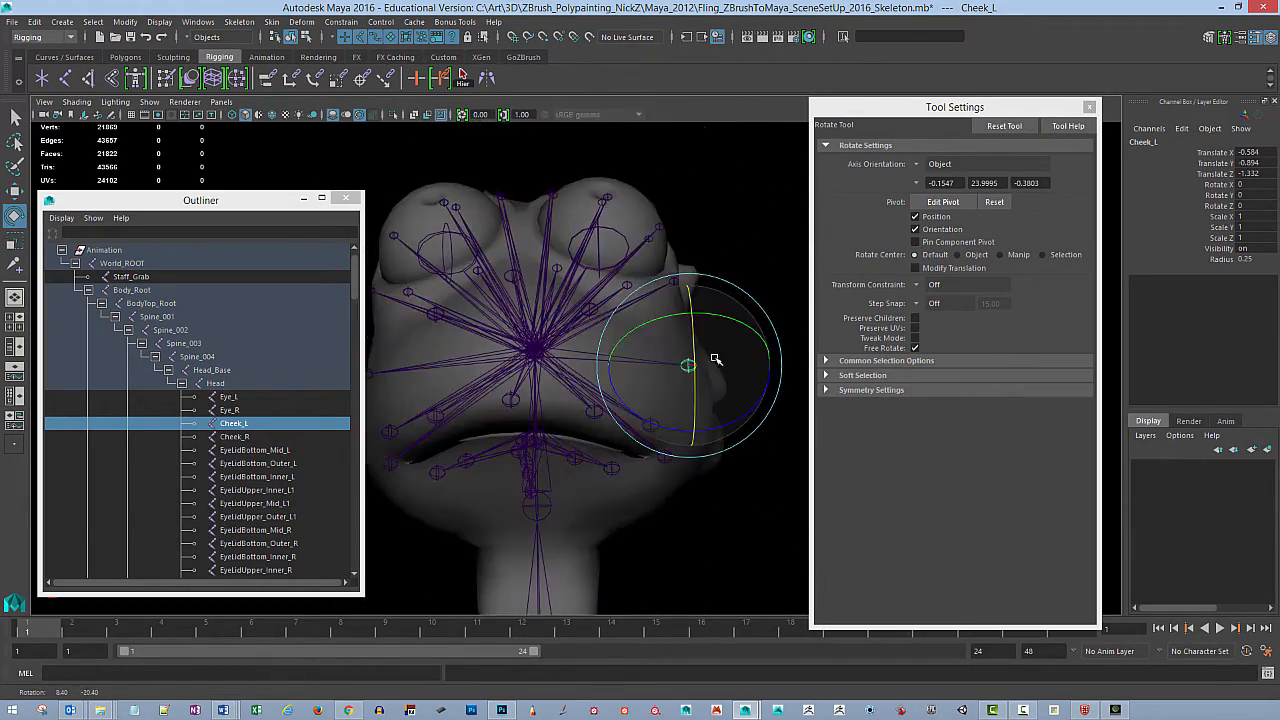
middle_click_drag(714, 360, 722, 314, "alt")
left_click_drag(722, 314, 709, 394, "alt")
left_click(494, 353)
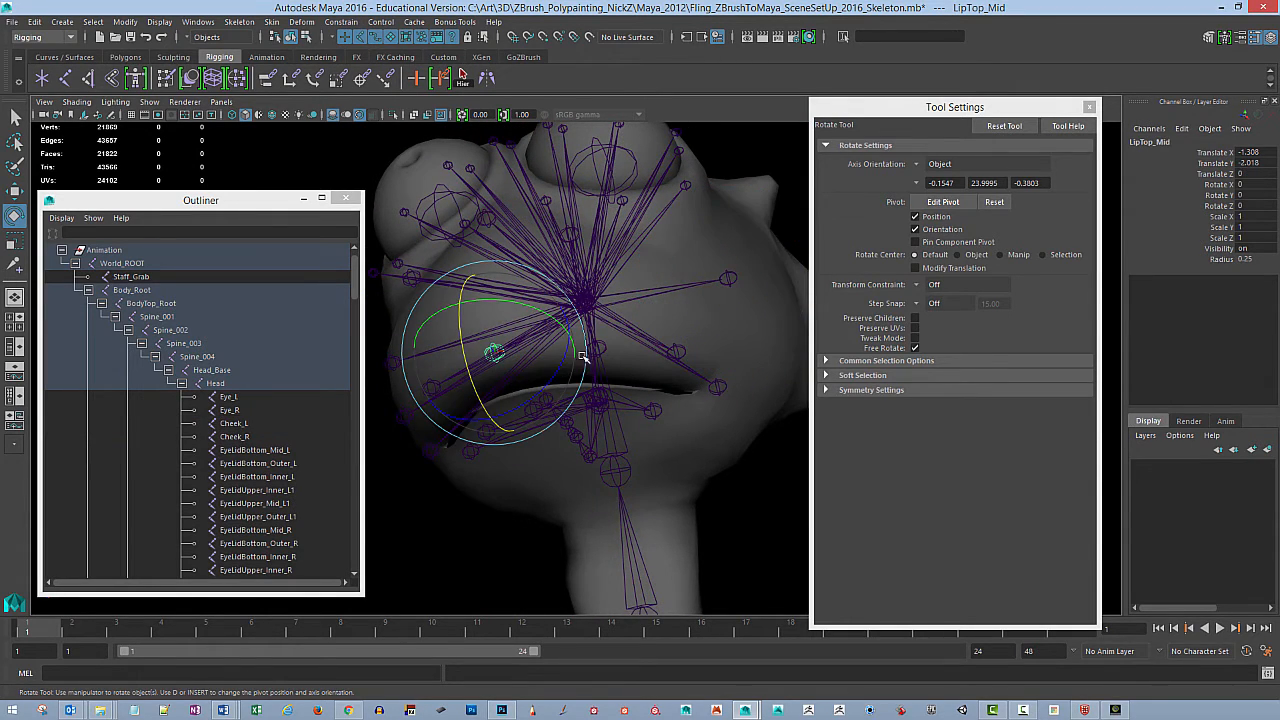
left_click_drag(621, 371, 544, 362, "alt")
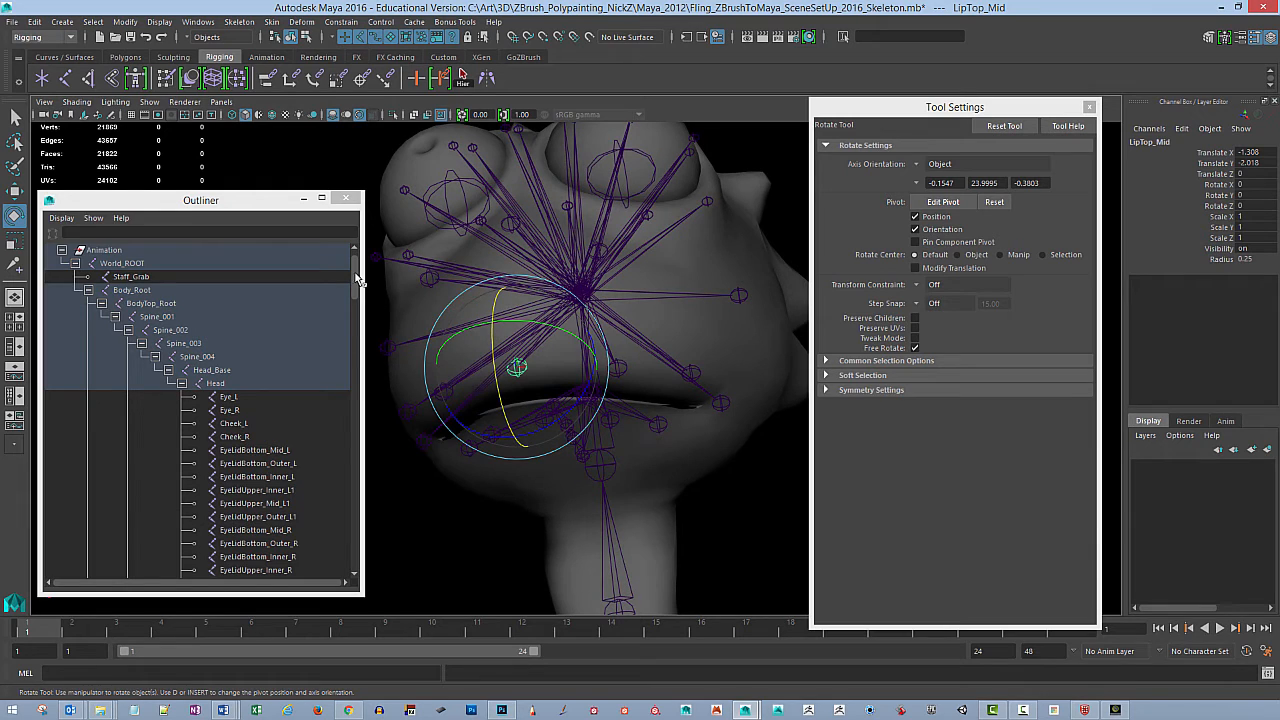
left_click_drag(356, 279, 361, 318)
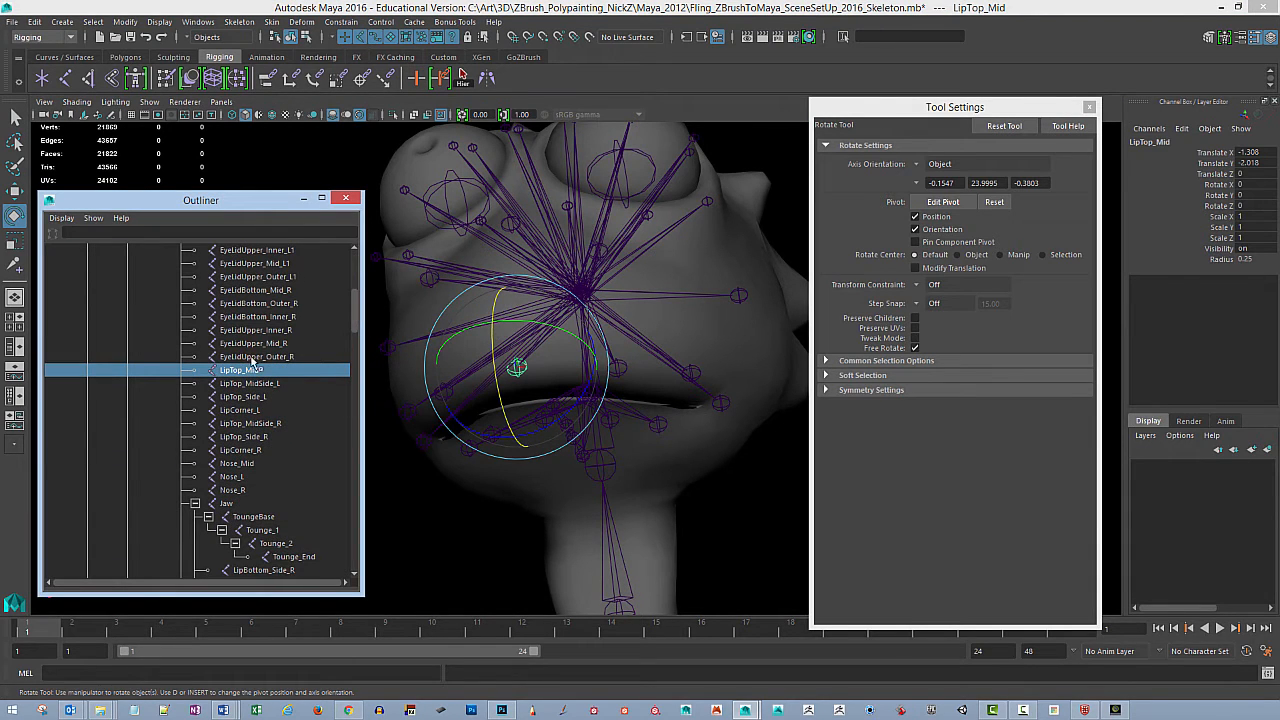
Step: Select LipTop_MidSide_L, LipTop_Side_L and LipCorner_L in turn to inspect the placement of the left upper lip joints
left_click(622, 369)
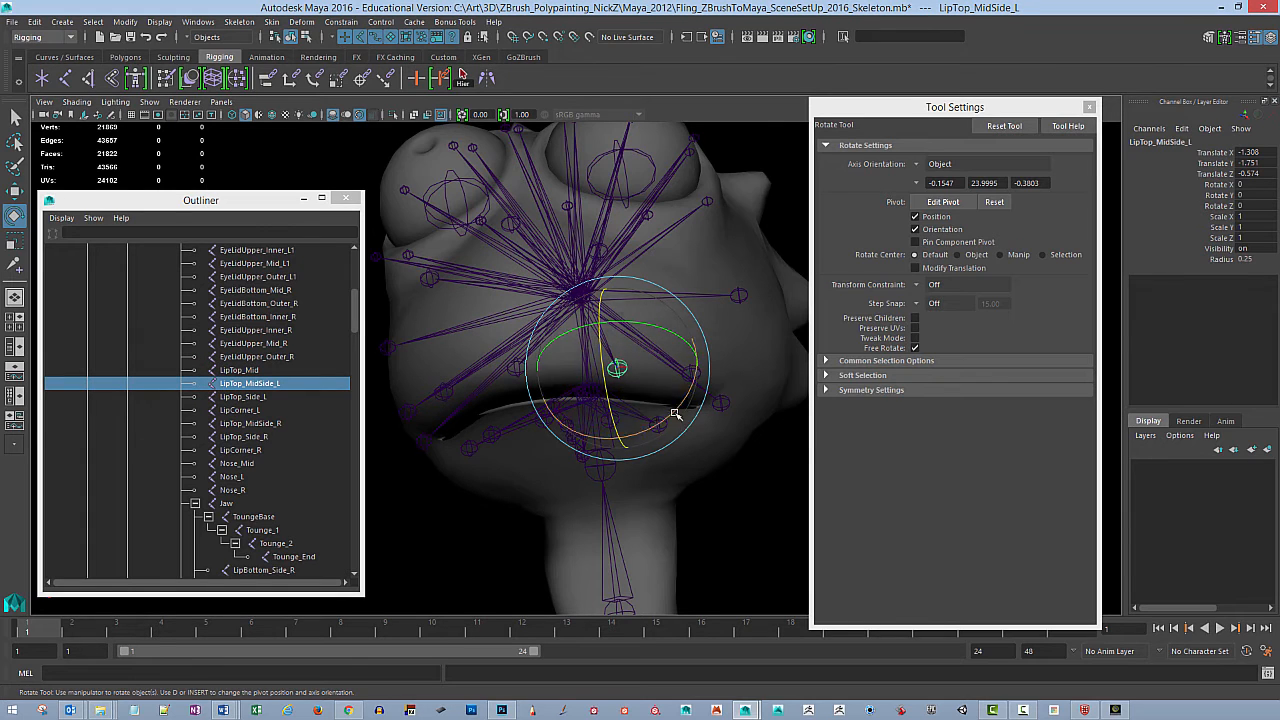
left_click_drag(726, 357, 729, 342, "alt")
left_click_drag(740, 444, 743, 449, "alt")
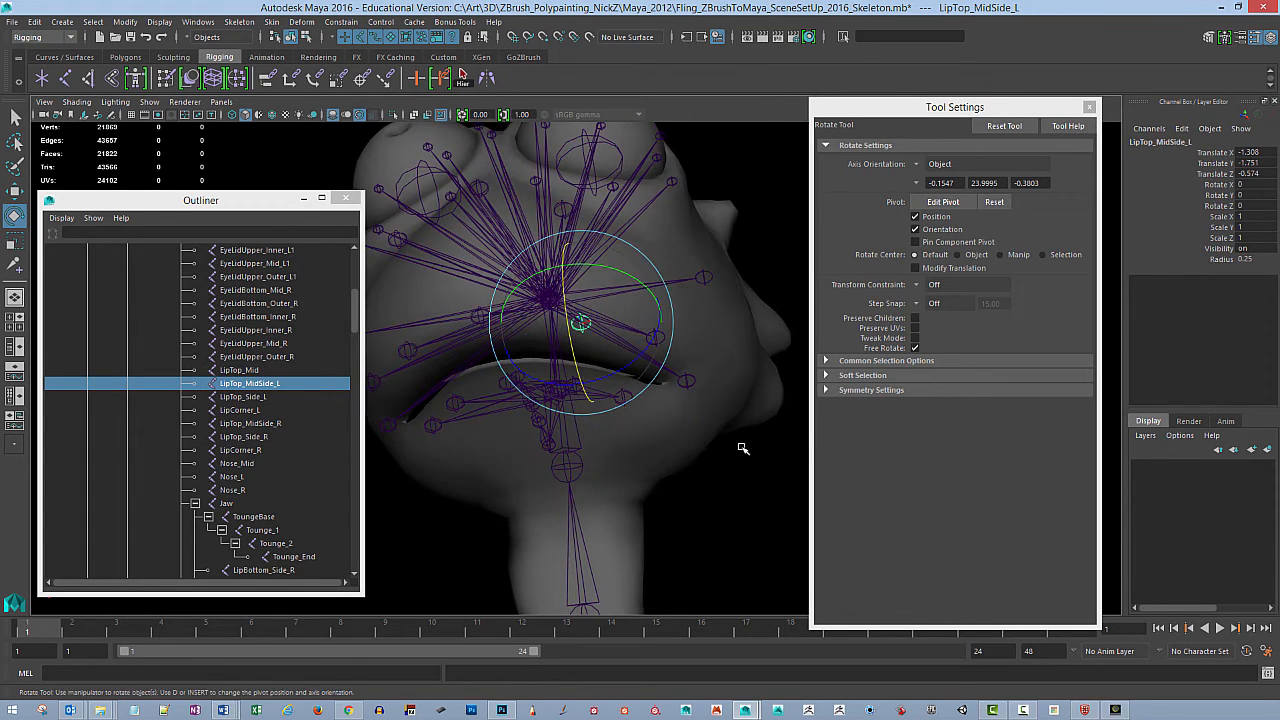
left_click(743, 455)
left_click(586, 334)
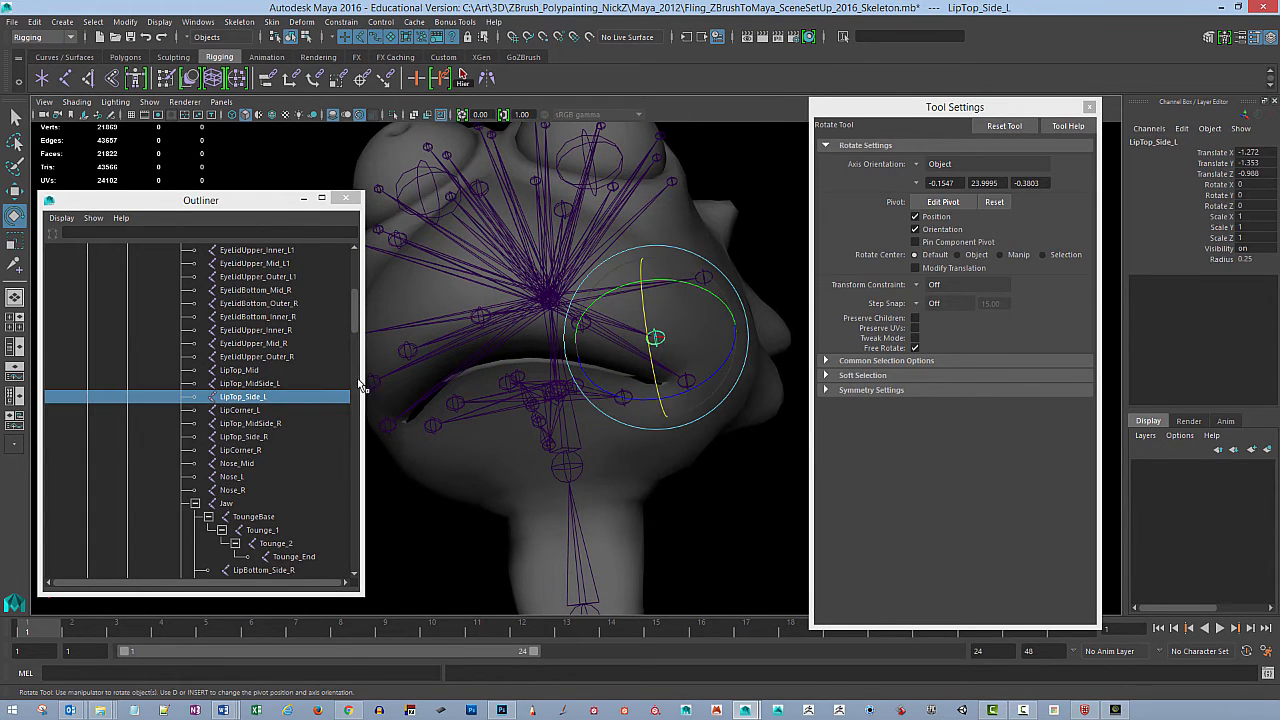
left_click(720, 487)
left_click(687, 381)
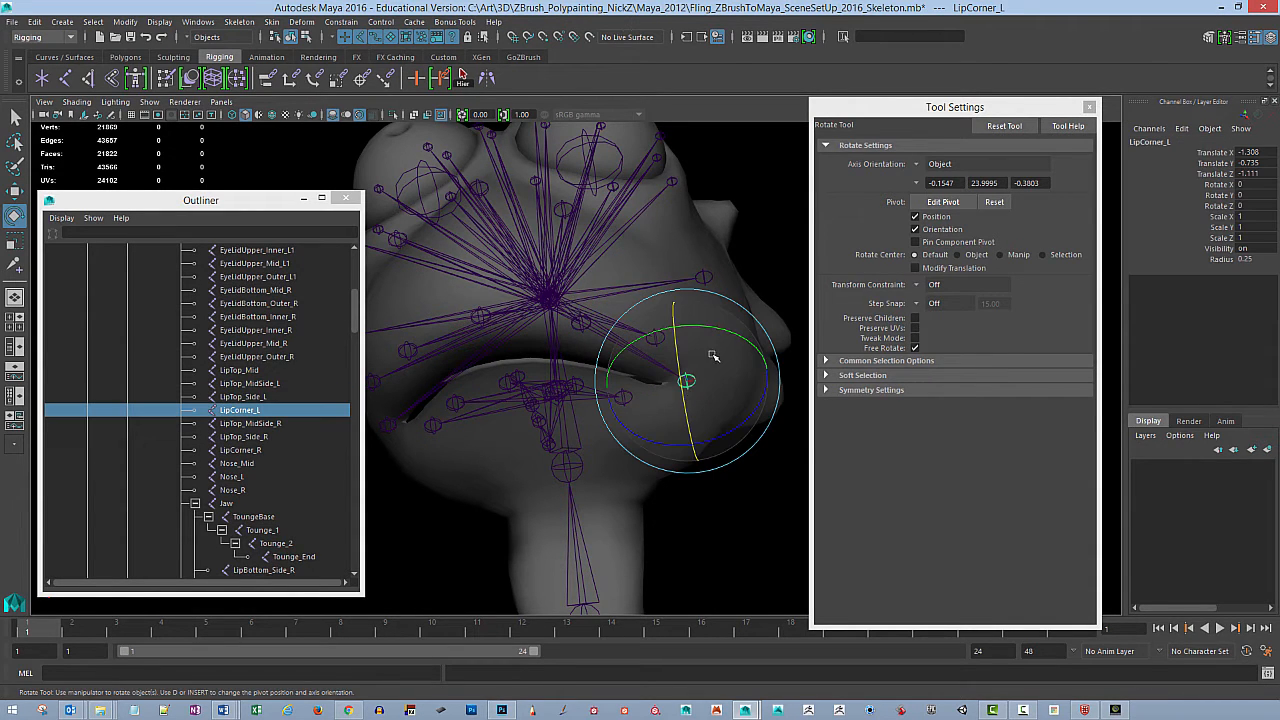
left_click_drag(747, 495, 740, 364, "alt")
mouse_move(738, 498)
left_mouse_down("alt")
mouse_move(729, 511)
mouse_move(760, 517)
mouse_move(729, 521)
left_mouse_up("alt")
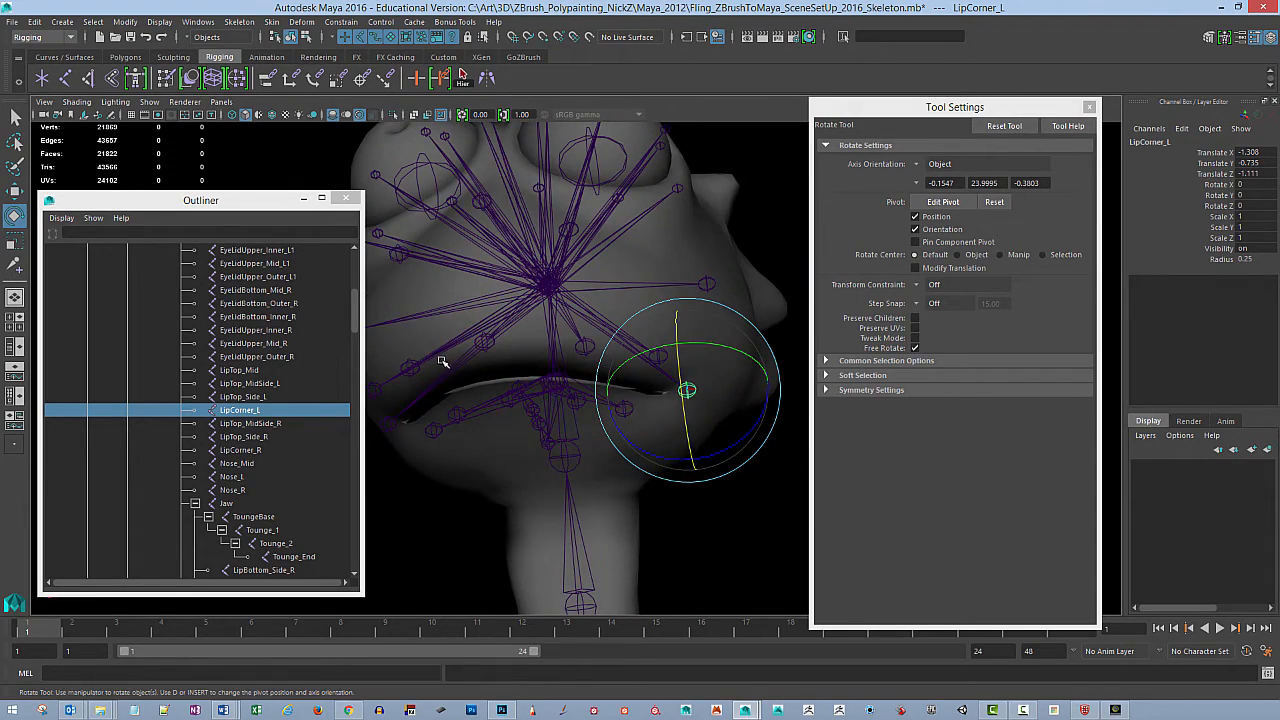
left_click_drag(693, 394, 672, 364, "alt")
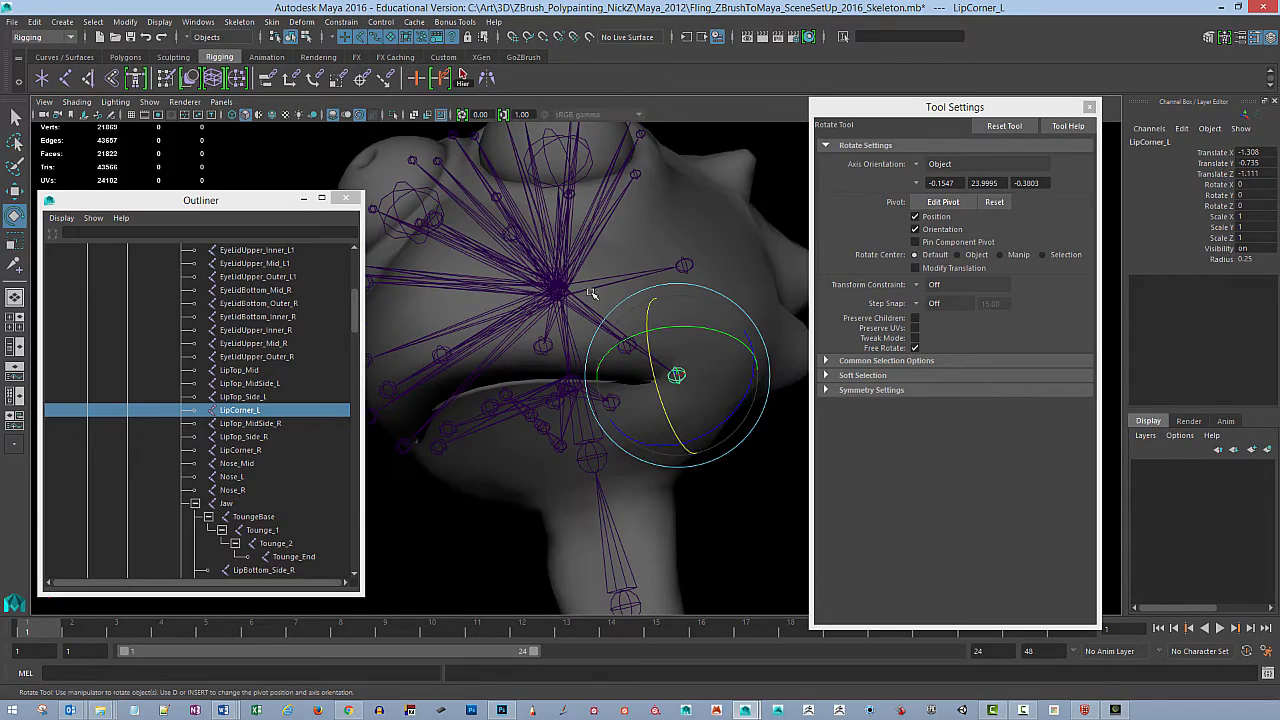
left_click_drag(721, 491, 708, 467, "alt")
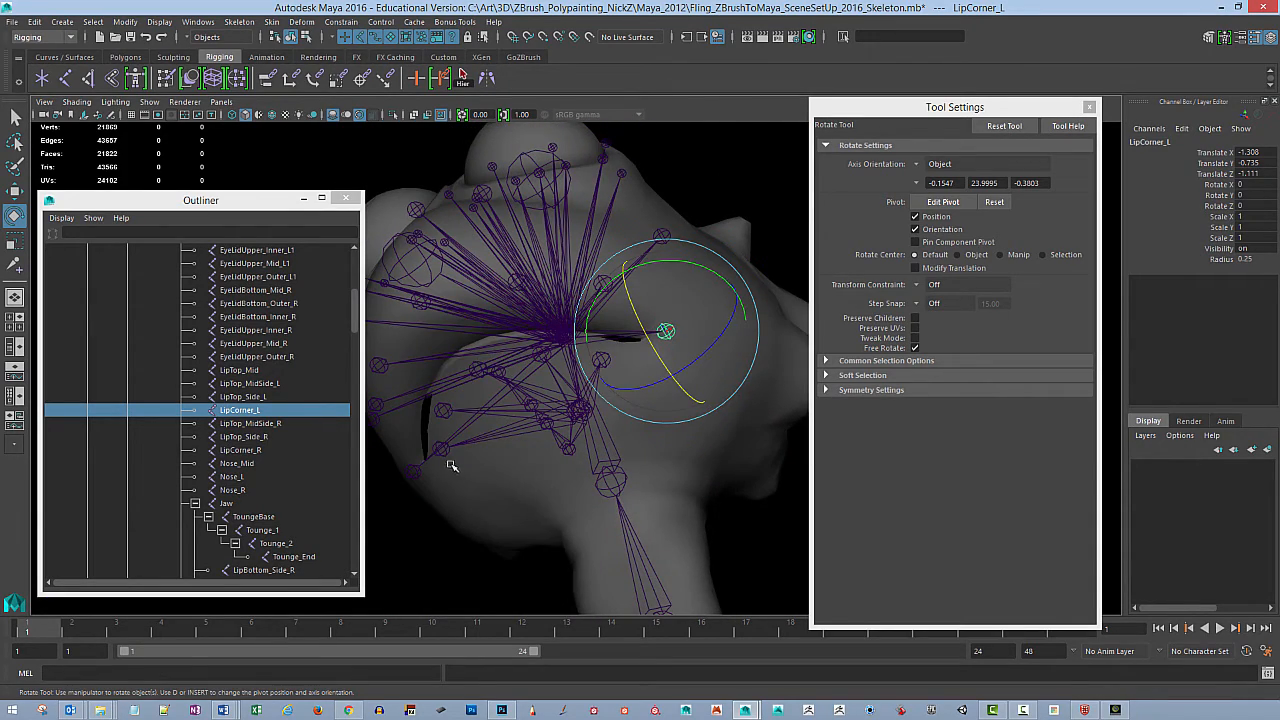
Step: Select the Jaw joint to inspect the tongue and lower lip joints parented under it, then clear the selection
left_click_drag(565, 403, 595, 392, "alt")
left_click_drag(576, 503, 608, 420, "alt")
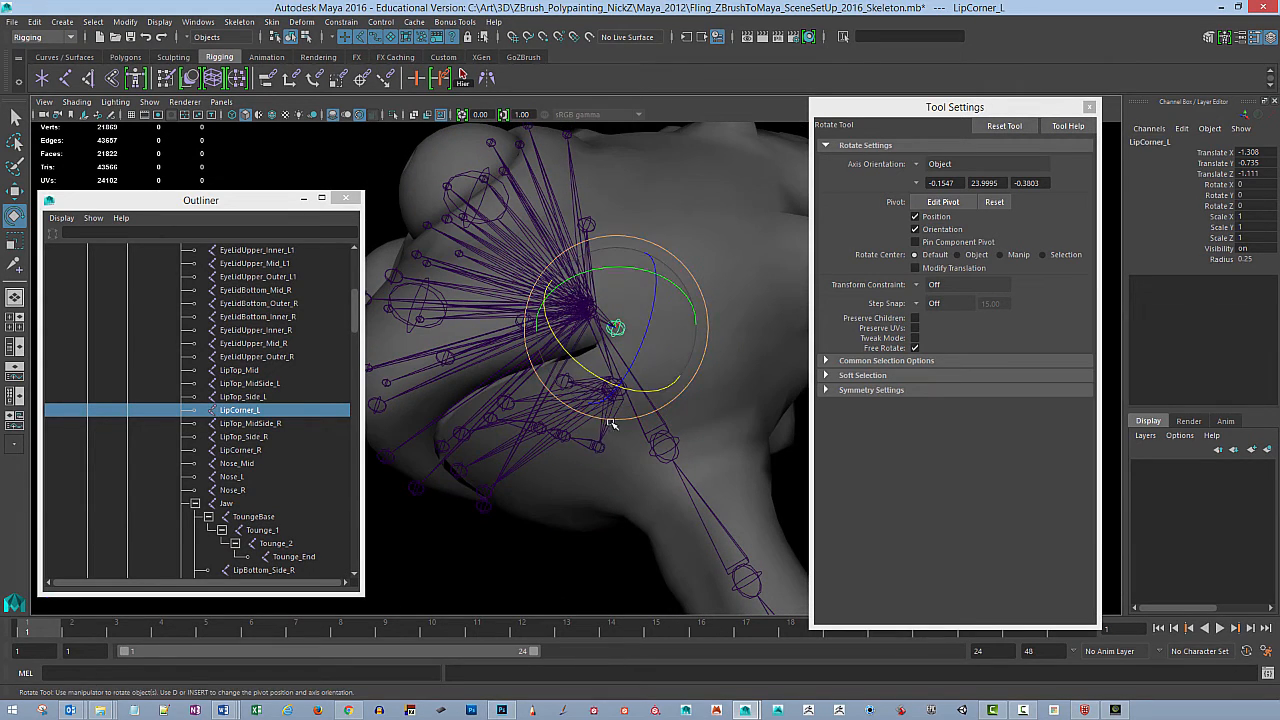
left_click(604, 446)
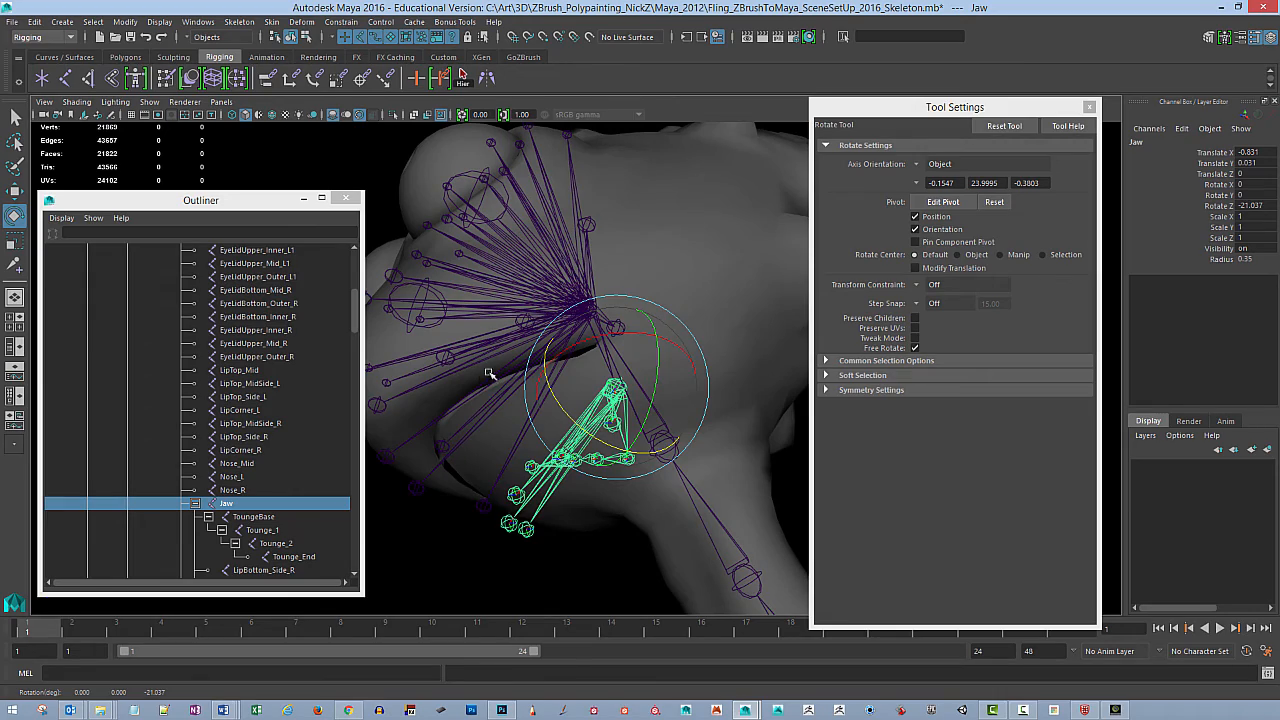
left_click_drag(553, 542, 588, 352, "alt")
left_click(729, 429)
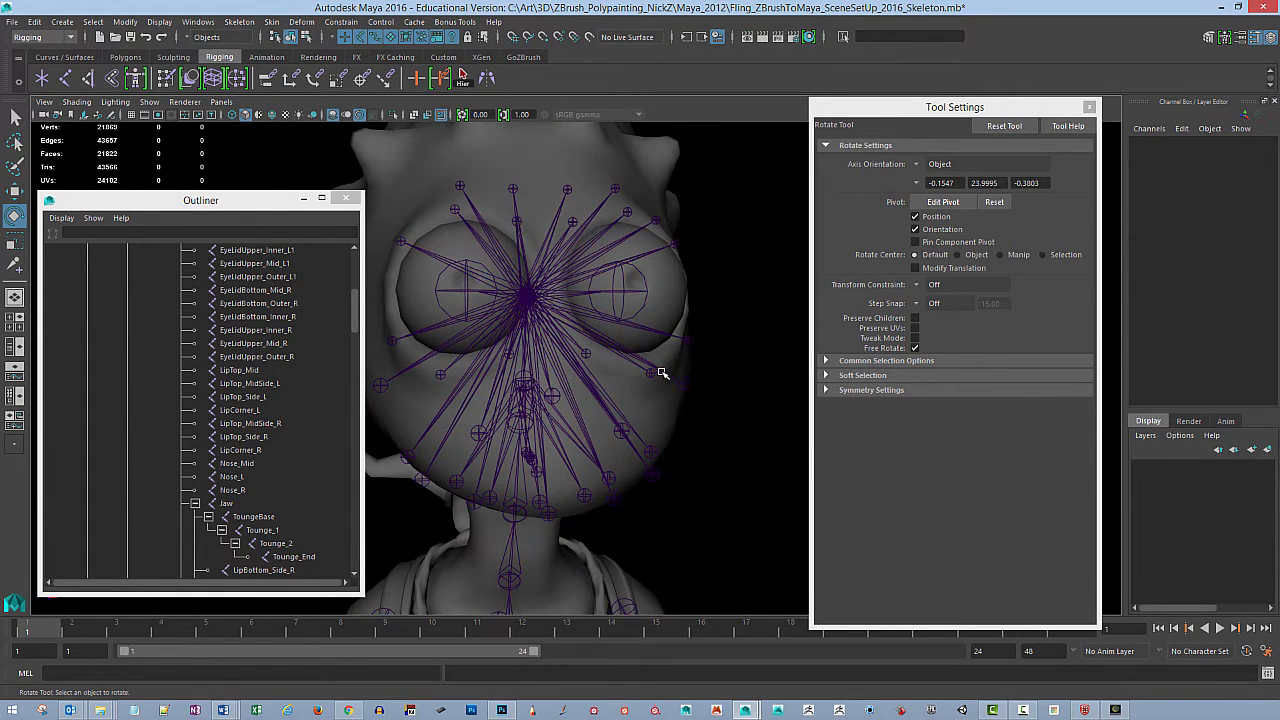
Step: Inspect the brow joints around the eyes, selecting EyeBrow_Mid_L to identify it and deselecting it again
left_click_drag(704, 349, 628, 248, "alt")
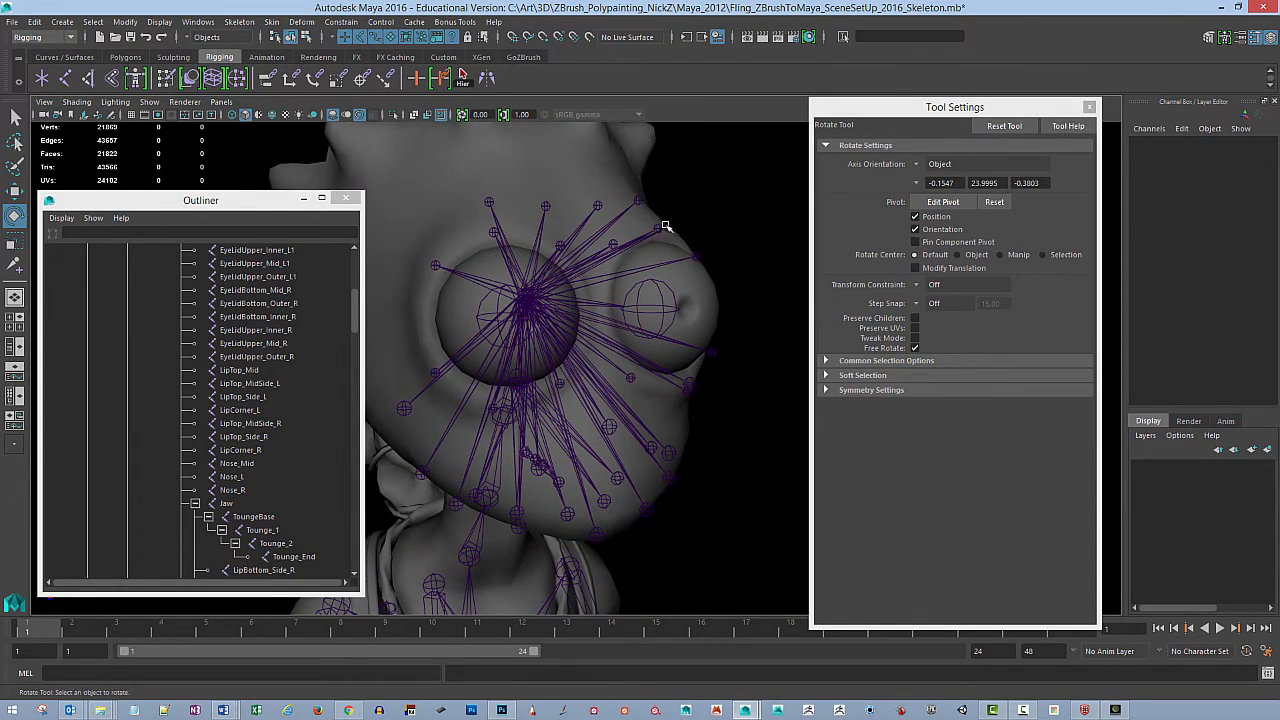
left_click_drag(730, 264, 592, 240, "alt")
left_click(557, 232)
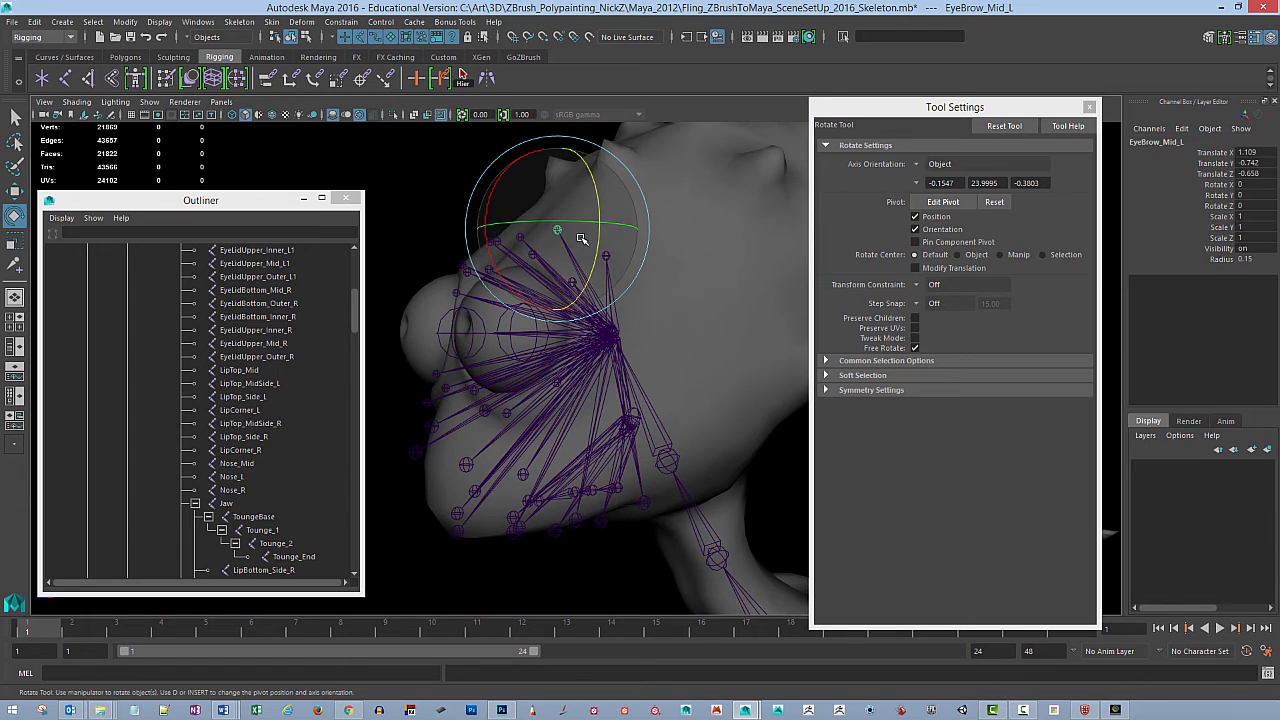
left_click(436, 215)
left_click_drag(500, 266, 670, 215, "alt")
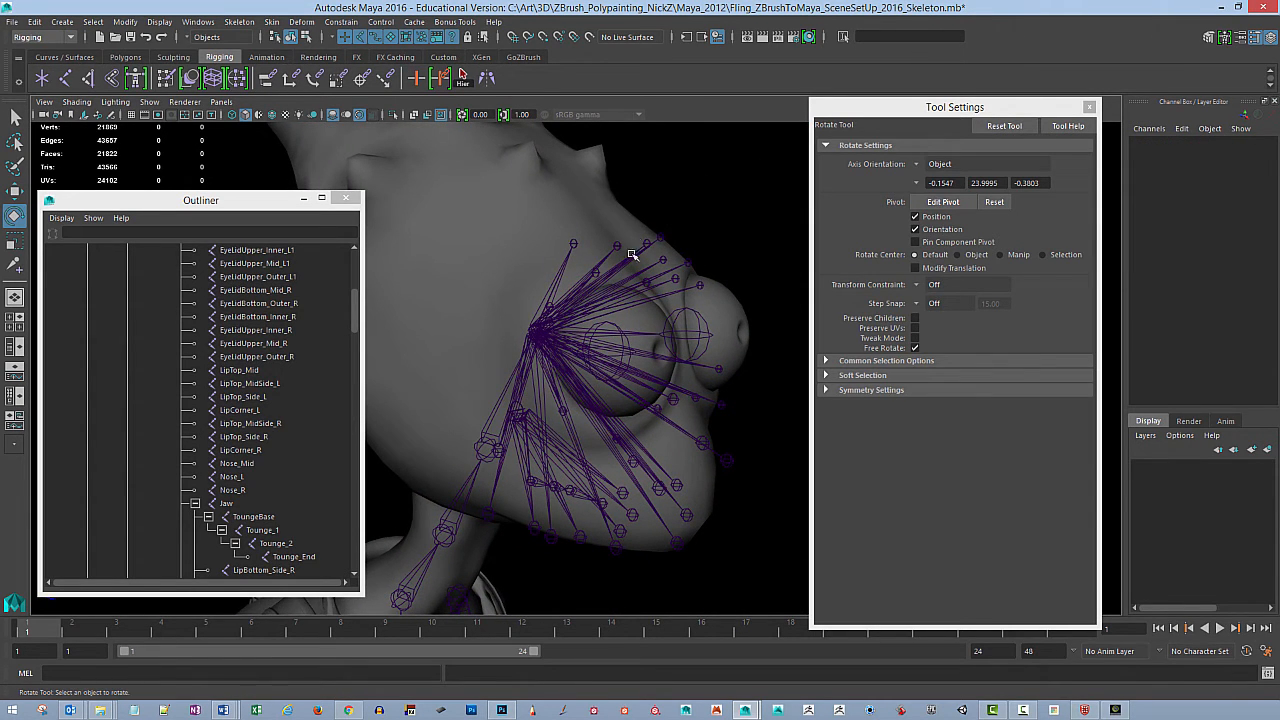
Step: Examine the eye, cheek and mouth joints of the head from the side, front and below
left_click_drag(697, 284, 777, 343, "alt")
right_click_drag(777, 343, 741, 353, "alt")
left_click_drag(741, 353, 690, 416, "alt")
left_click(669, 384)
left_click(711, 426)
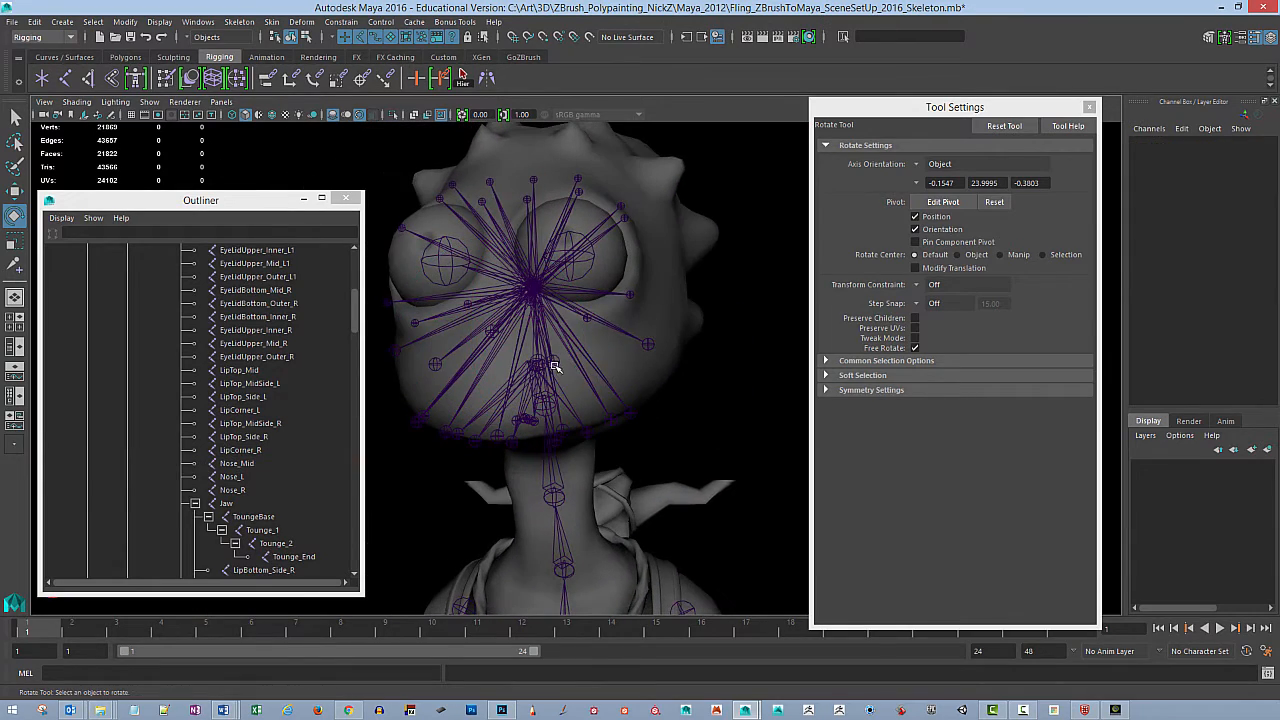
left_click(558, 367)
left_click_drag(607, 396, 674, 193, "alt")
left_click(505, 326)
left_click(692, 390)
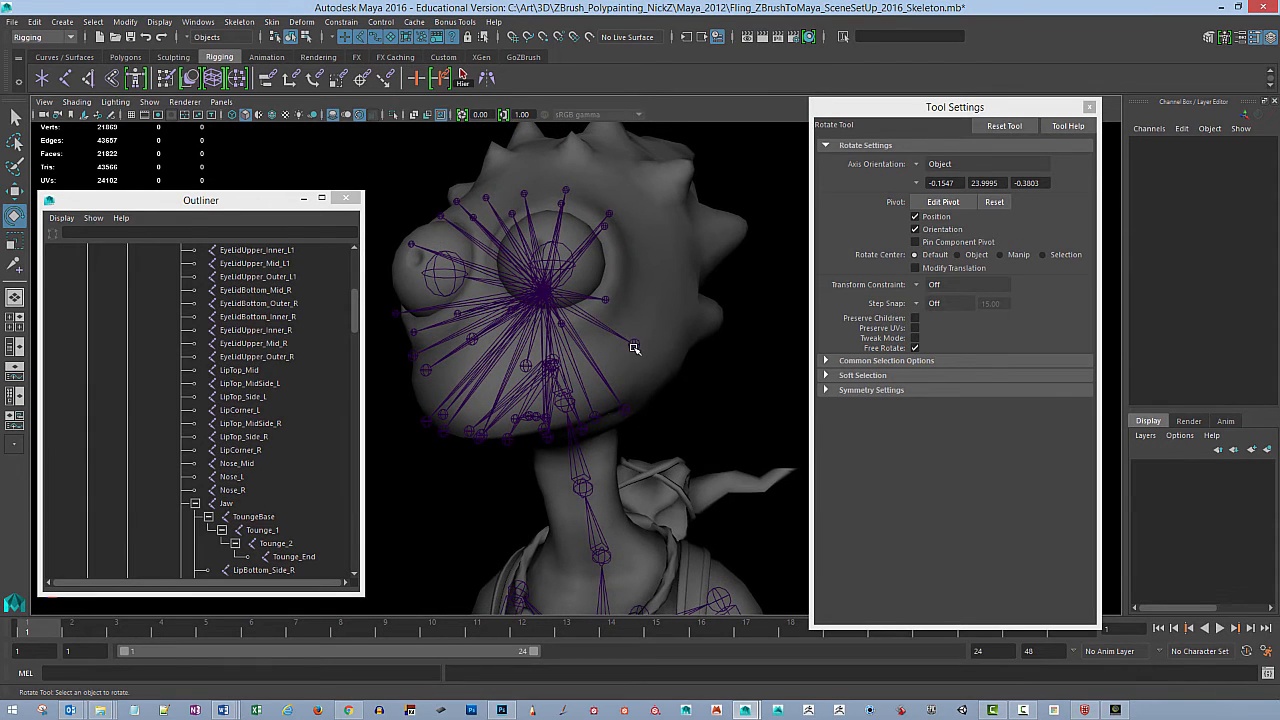
Step: Review the torso and hip joints below the head and select the Backpack_Base joint
left_click_drag(638, 366, 726, 386, "alt")
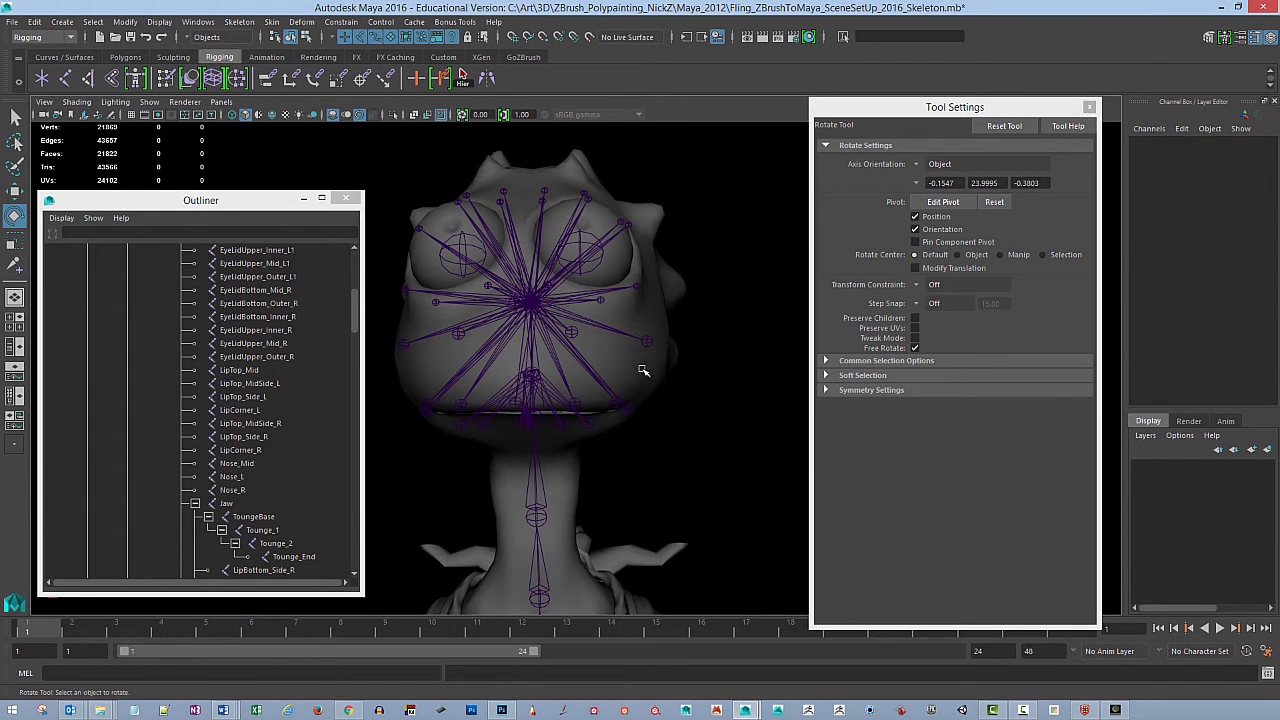
mouse_move(693, 399)
left_mouse_down("alt")
mouse_move(723, 377)
mouse_move(680, 337)
mouse_move(726, 363)
mouse_move(705, 377)
left_mouse_up("alt")
middle_click_drag(705, 377, 726, 374, "alt")
right_click_drag(726, 374, 703, 400, "alt")
middle_click_drag(703, 400, 671, 366, "alt")
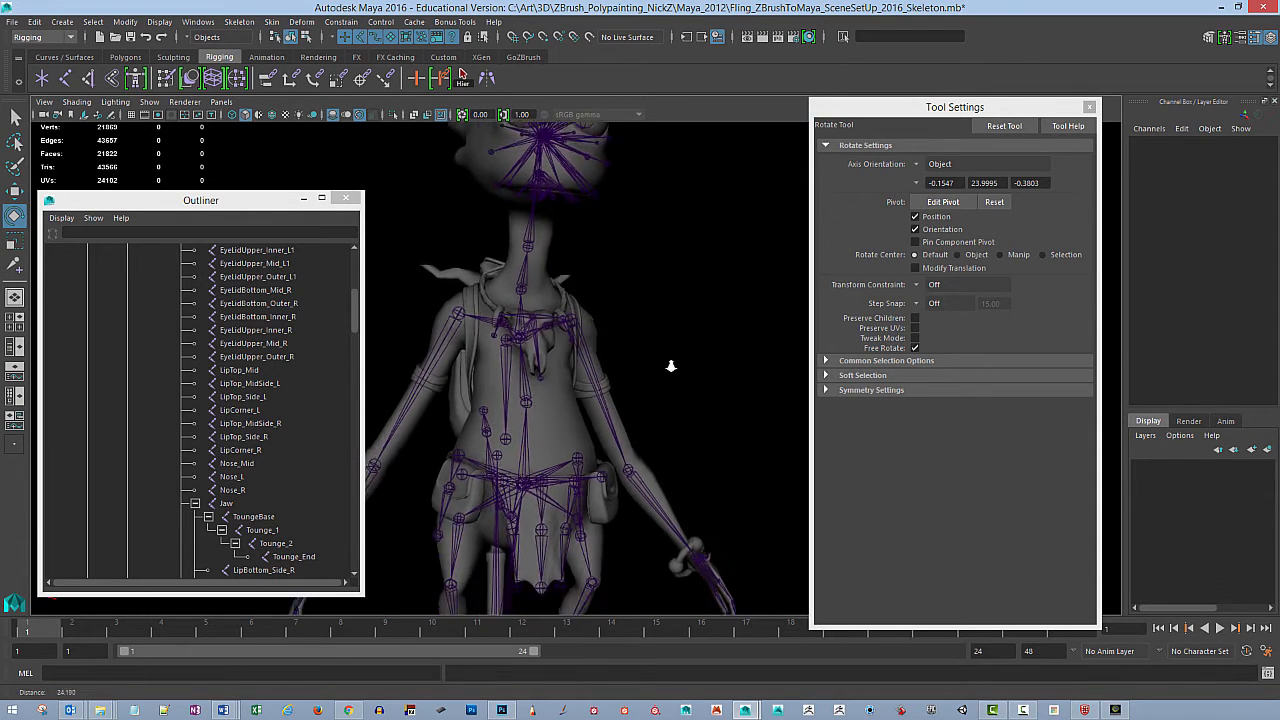
right_click_drag(671, 366, 730, 334, "alt")
left_click_drag(730, 334, 665, 352, "alt")
left_click(612, 354)
right_click_drag(665, 352, 717, 371, "alt")
middle_click_drag(717, 371, 666, 266, "alt")
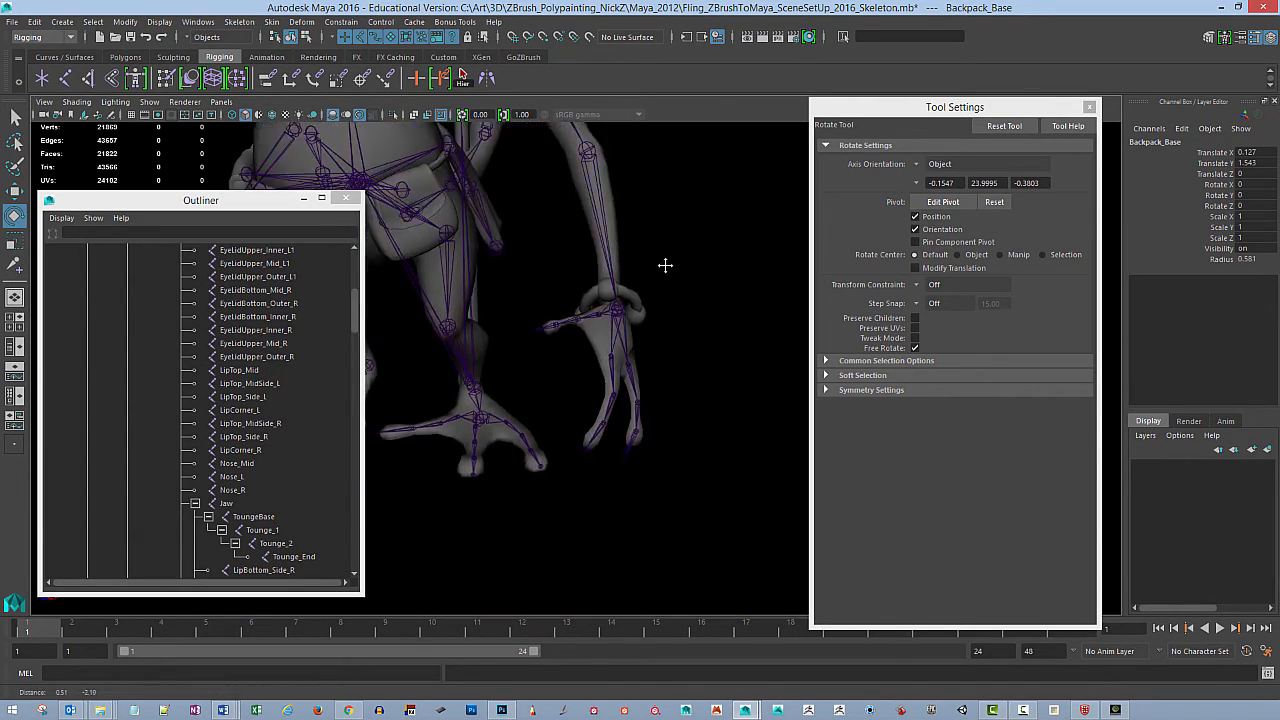
Step: Select FingerPointer_Base_L and FingerPointer_Knuckle_L on the left hand, try moving the knuckle along its object axis, and undo the move
right_click_drag(666, 266, 777, 444, "alt")
left_click(604, 373)
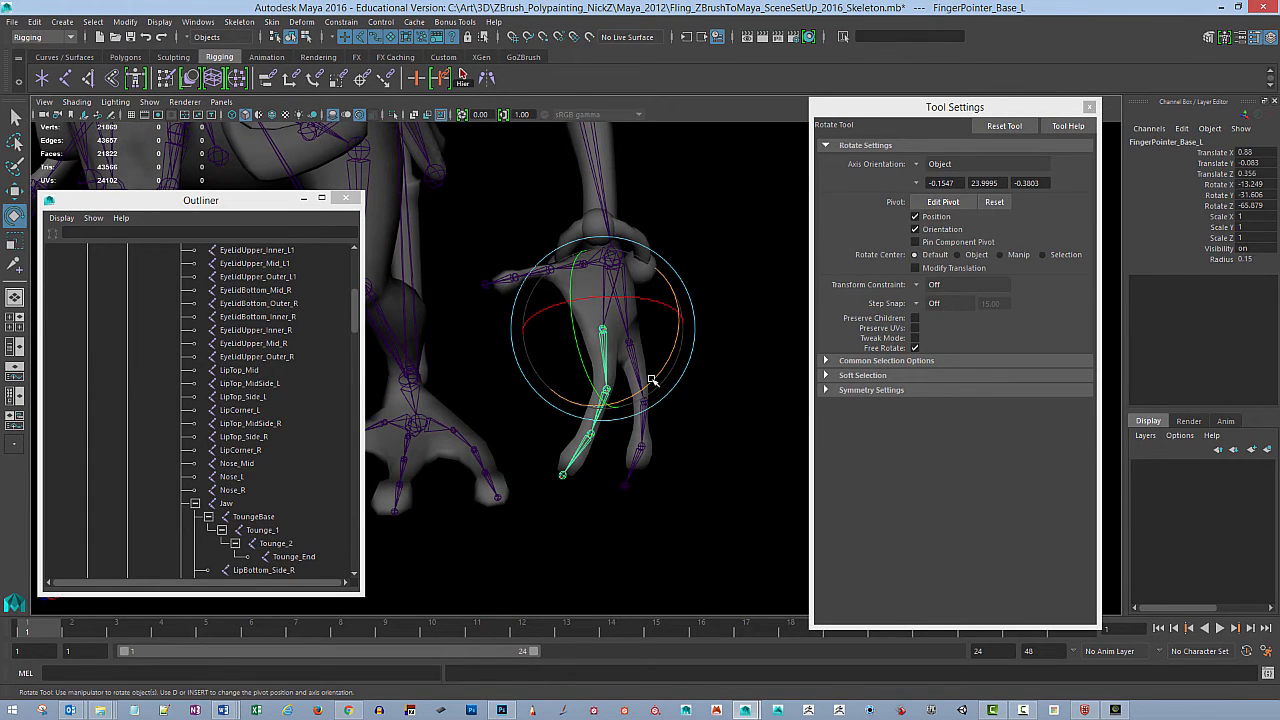
right_click_drag(712, 381, 735, 384, "alt")
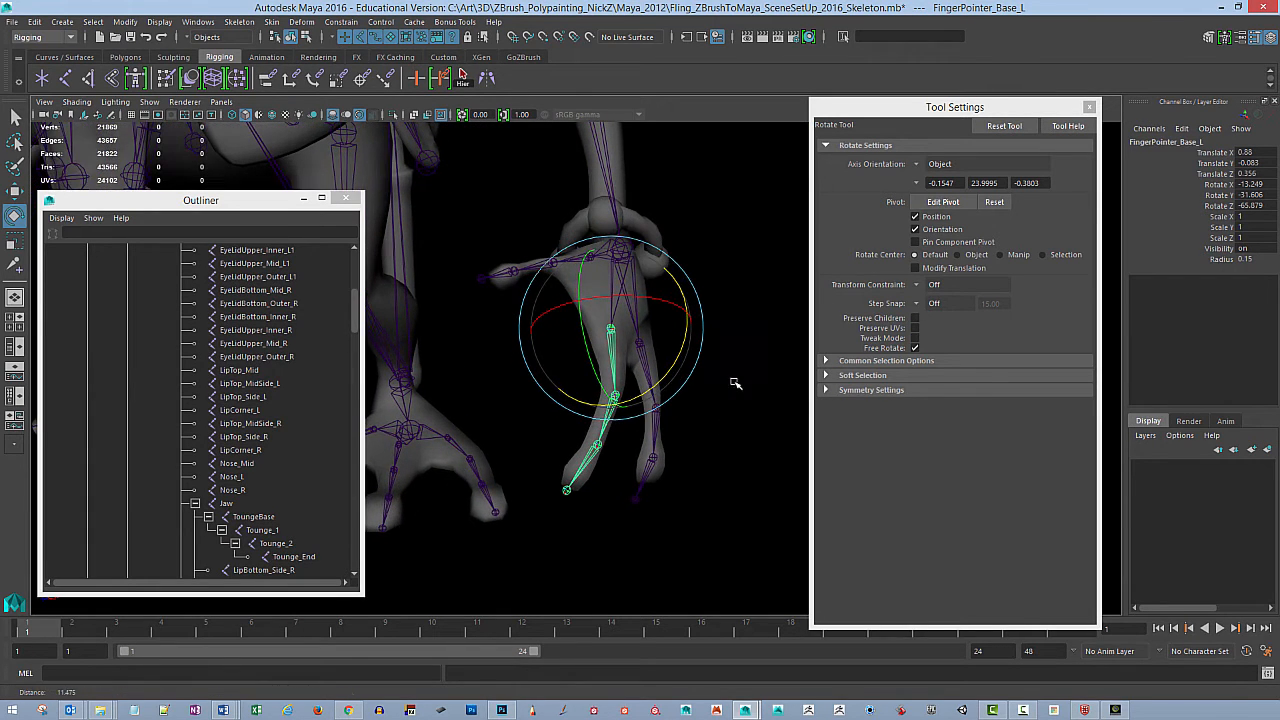
key("w")
left_click_drag(714, 406, 735, 359, "alt")
left_click(549, 342)
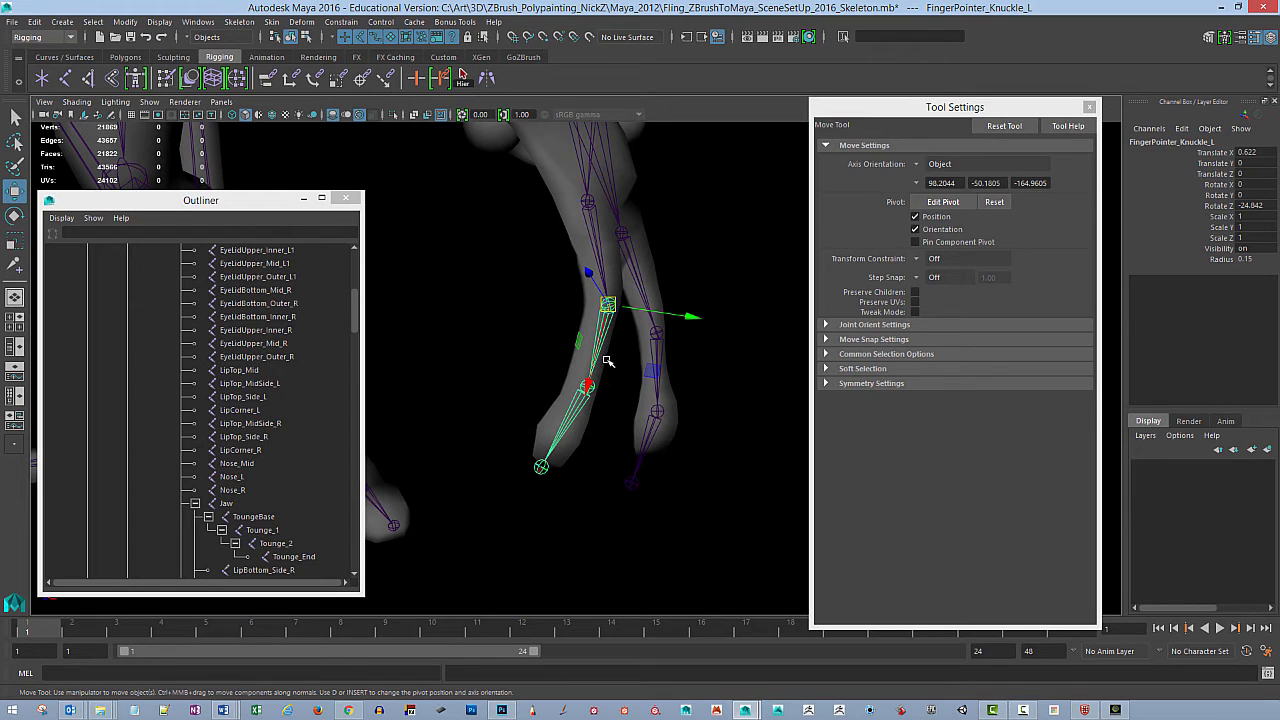
left_click_drag(592, 368, 605, 368)
key("ctrl+z")
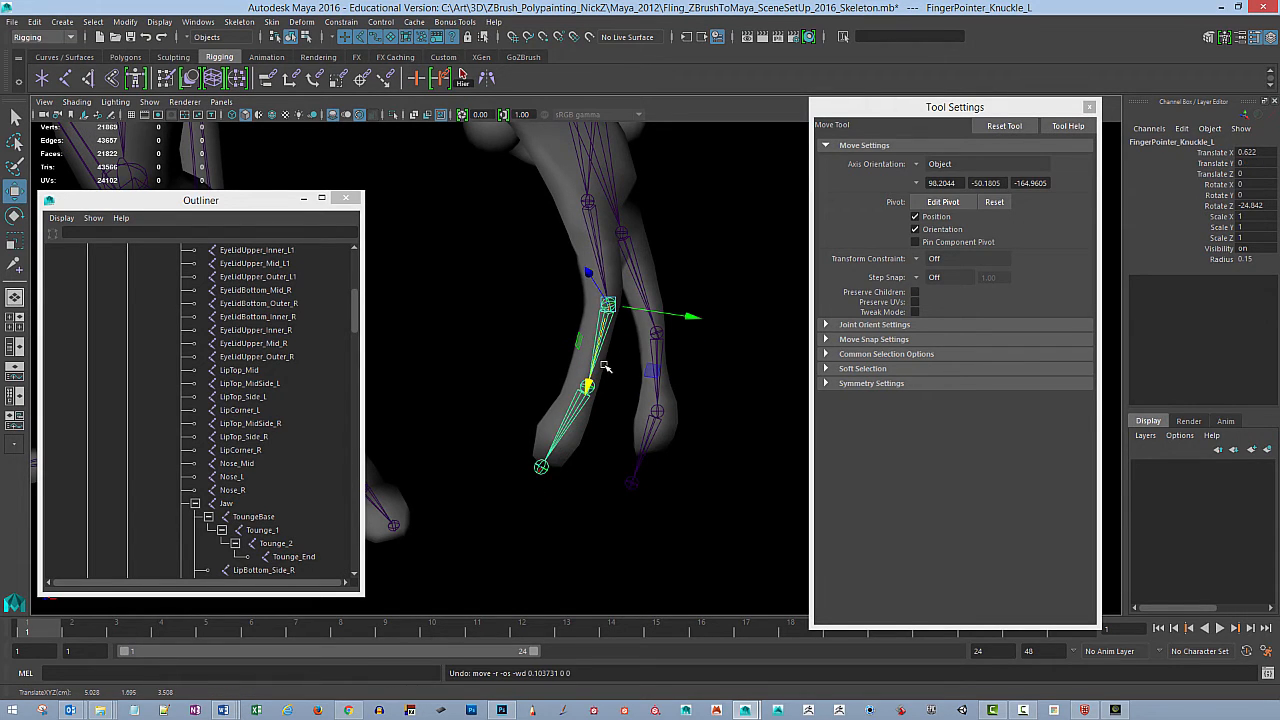
Step: Switch the Move tool's axis orientation to Parent, try moving FingerPointer_Knuckle_L along the parent bone, and undo the move
left_click_drag(680, 331, 723, 295, "alt")
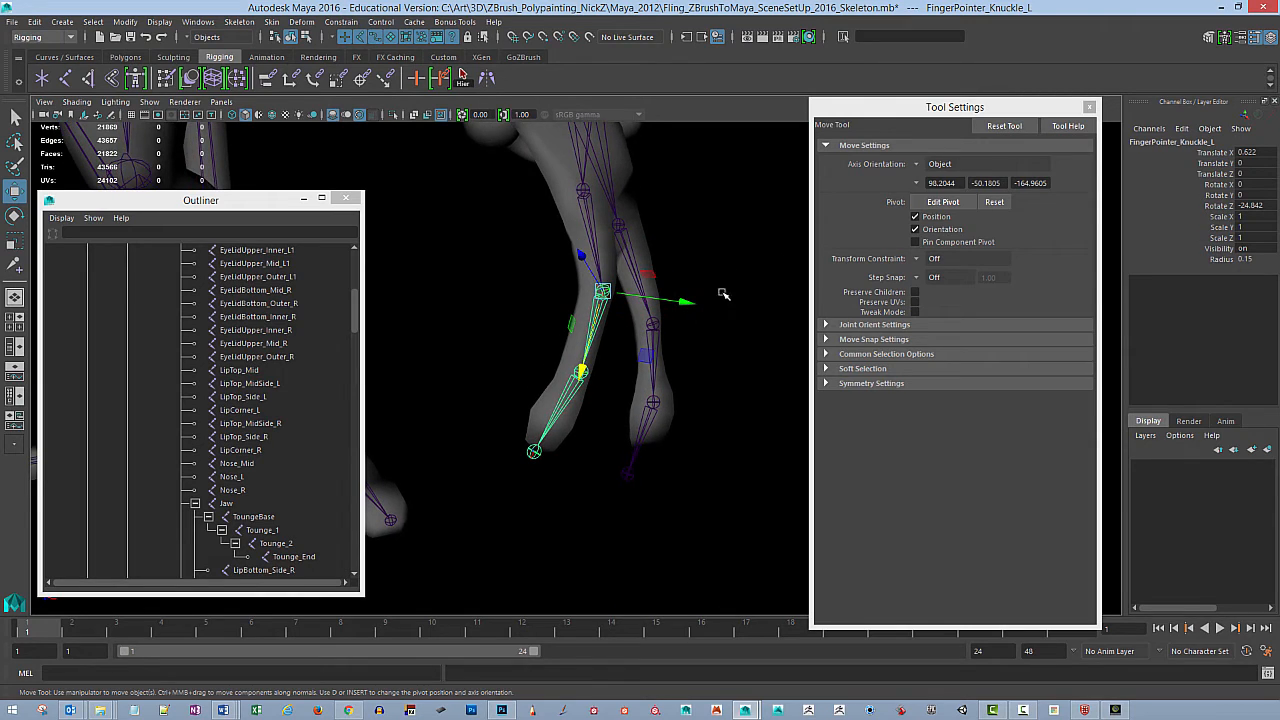
left_click(917, 165)
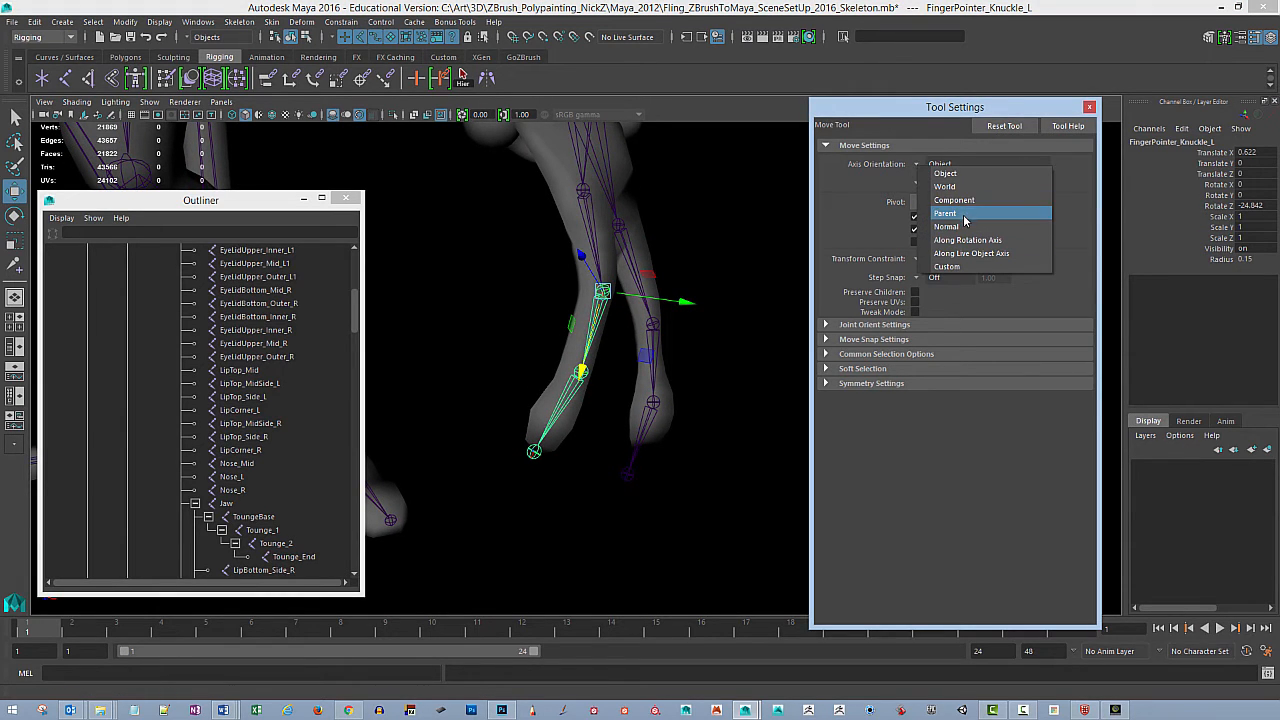
left_click(962, 217)
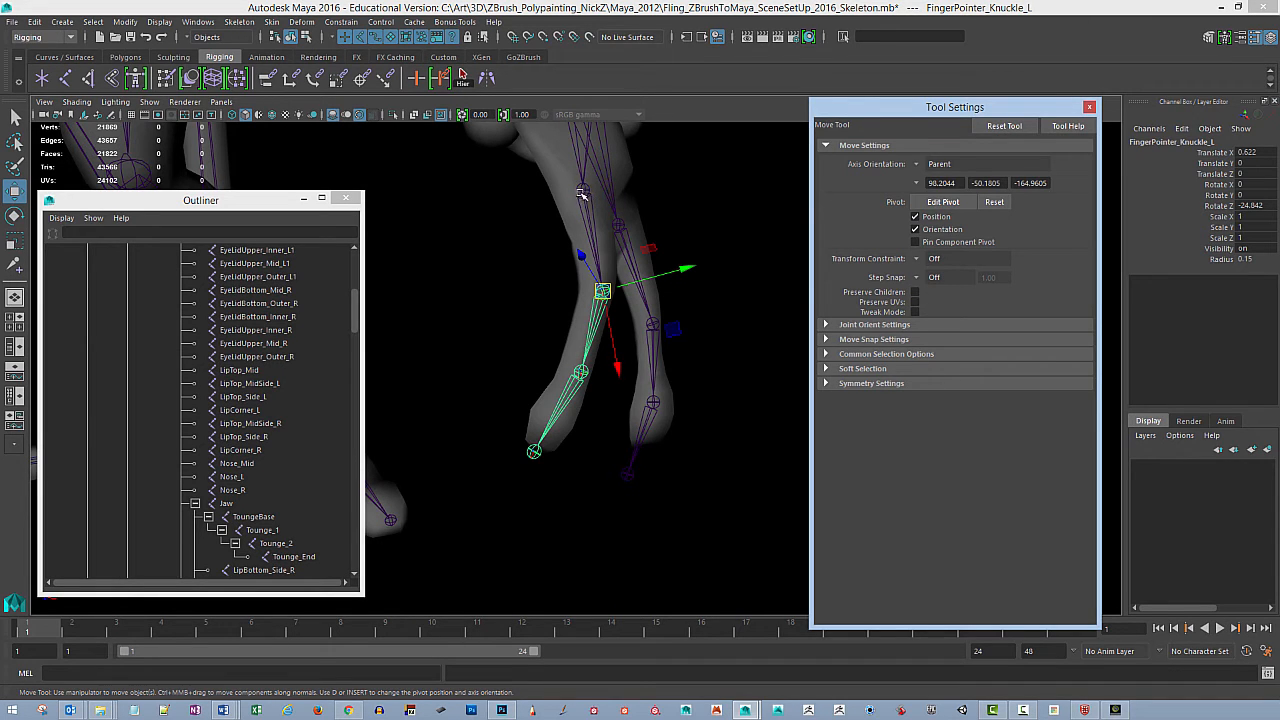
mouse_move(612, 315)
left_mouse_down()
mouse_move(607, 352)
mouse_move(612, 298)
left_mouse_up()
key("ctrl+z")
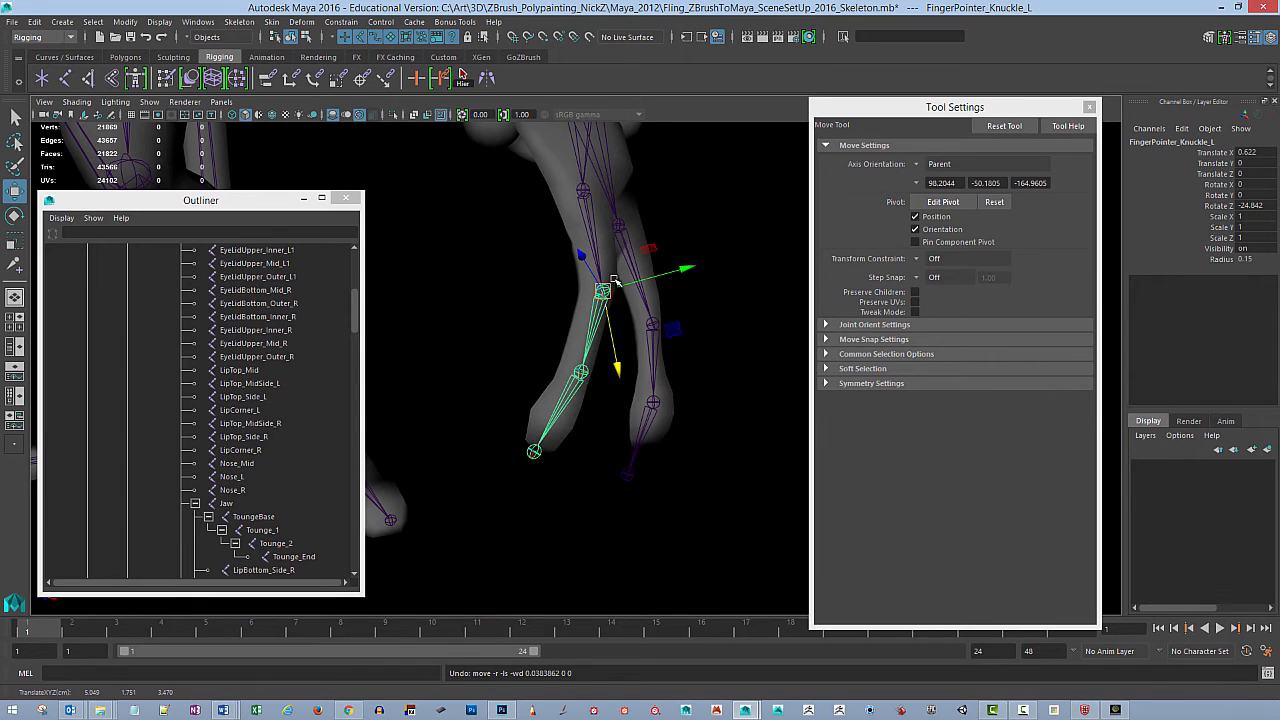
Step: Compare the Object and Parent axis orientations on the finger knuckle, leave the Move tool on Parent, and deselect the joint
left_click(945, 175)
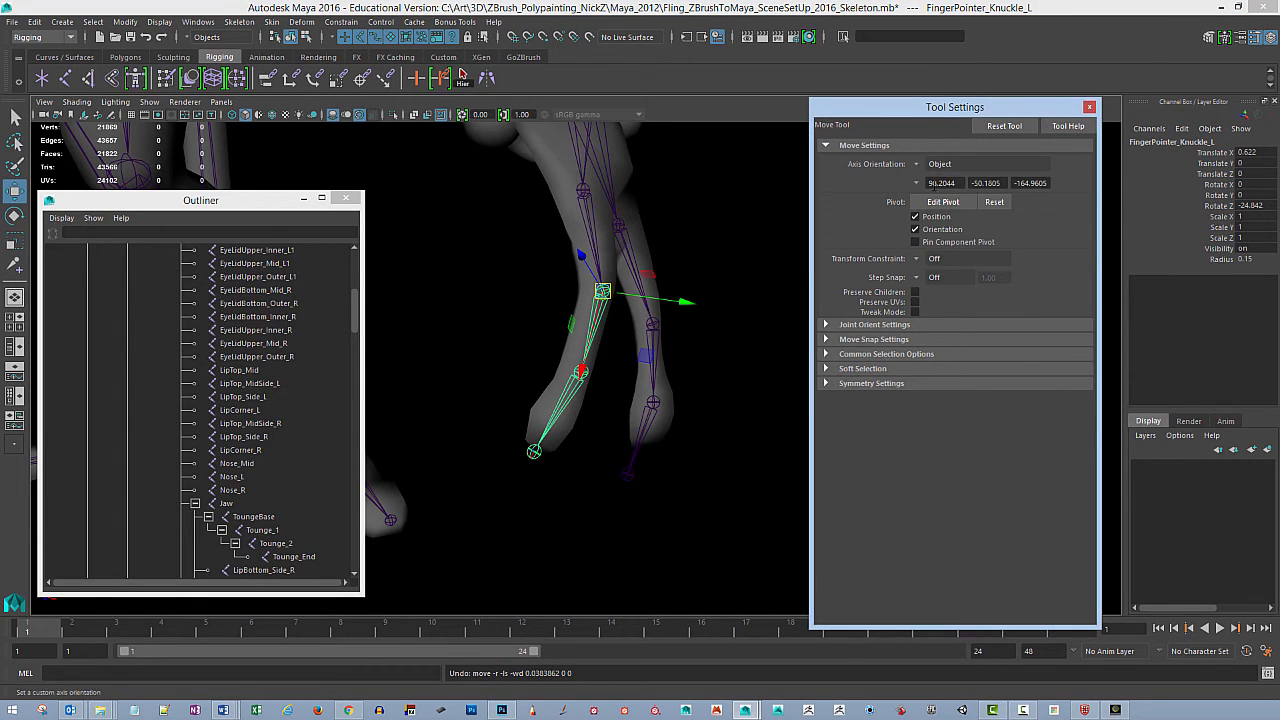
left_click_drag(639, 376, 668, 255, "alt")
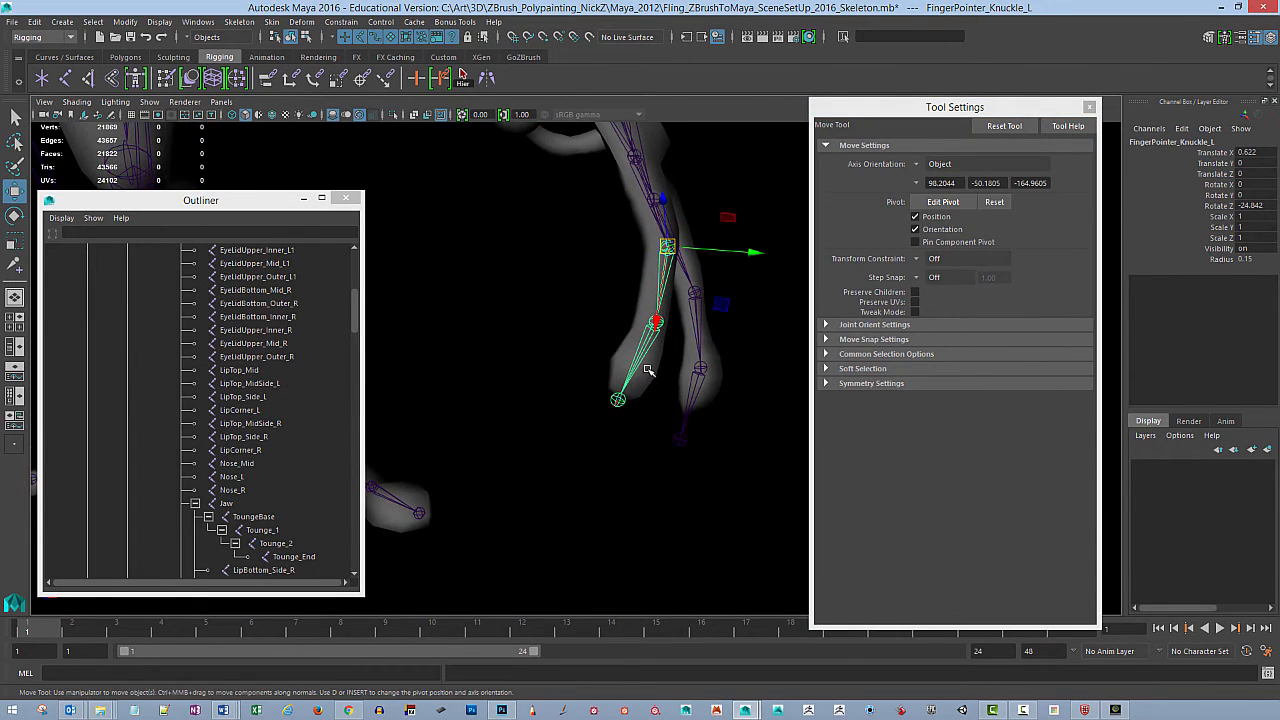
left_click(916, 165)
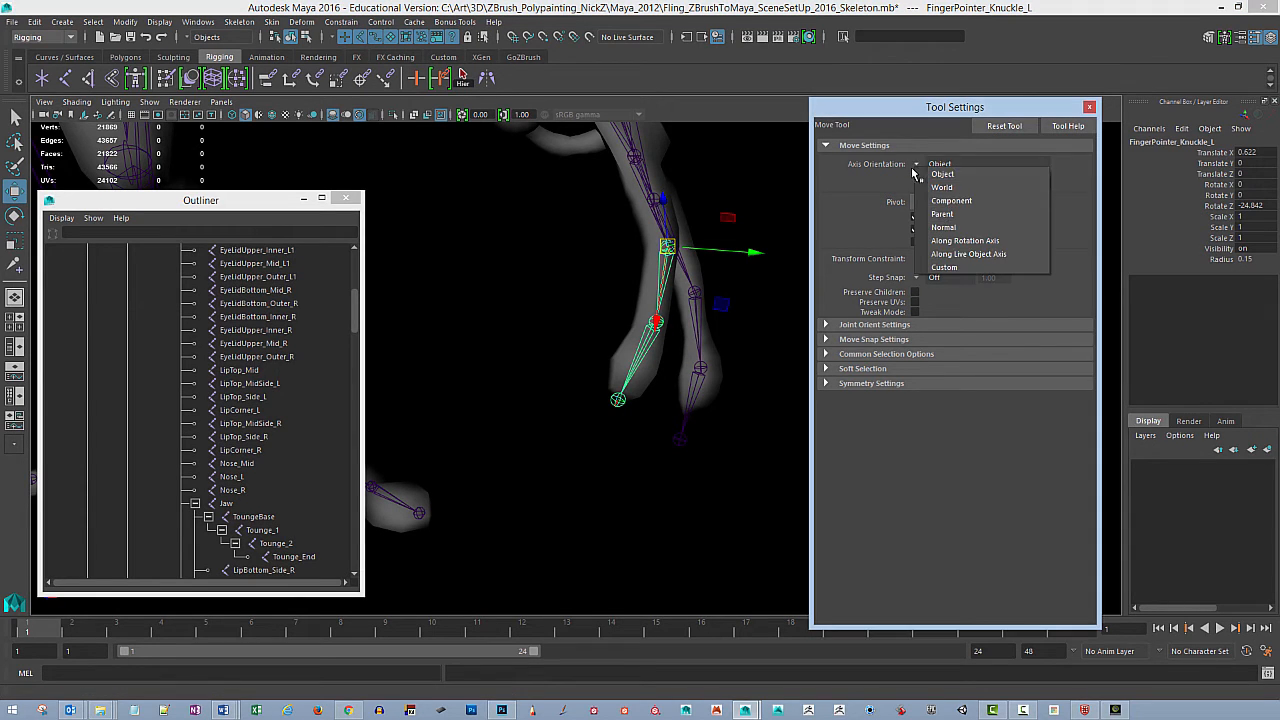
left_click(980, 216)
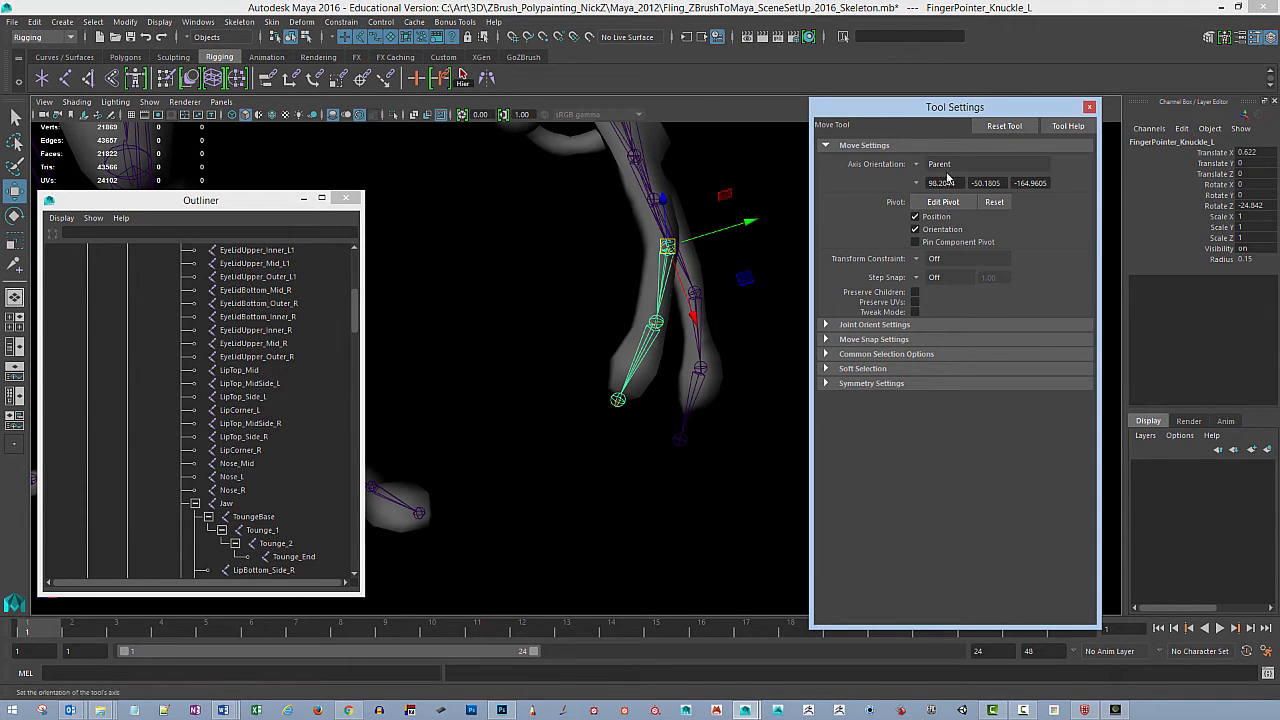
left_click_drag(771, 303, 731, 354, "alt")
right_click_drag(731, 354, 651, 300, "alt")
middle_click_drag(651, 300, 746, 374, "alt")
left_click(750, 382)
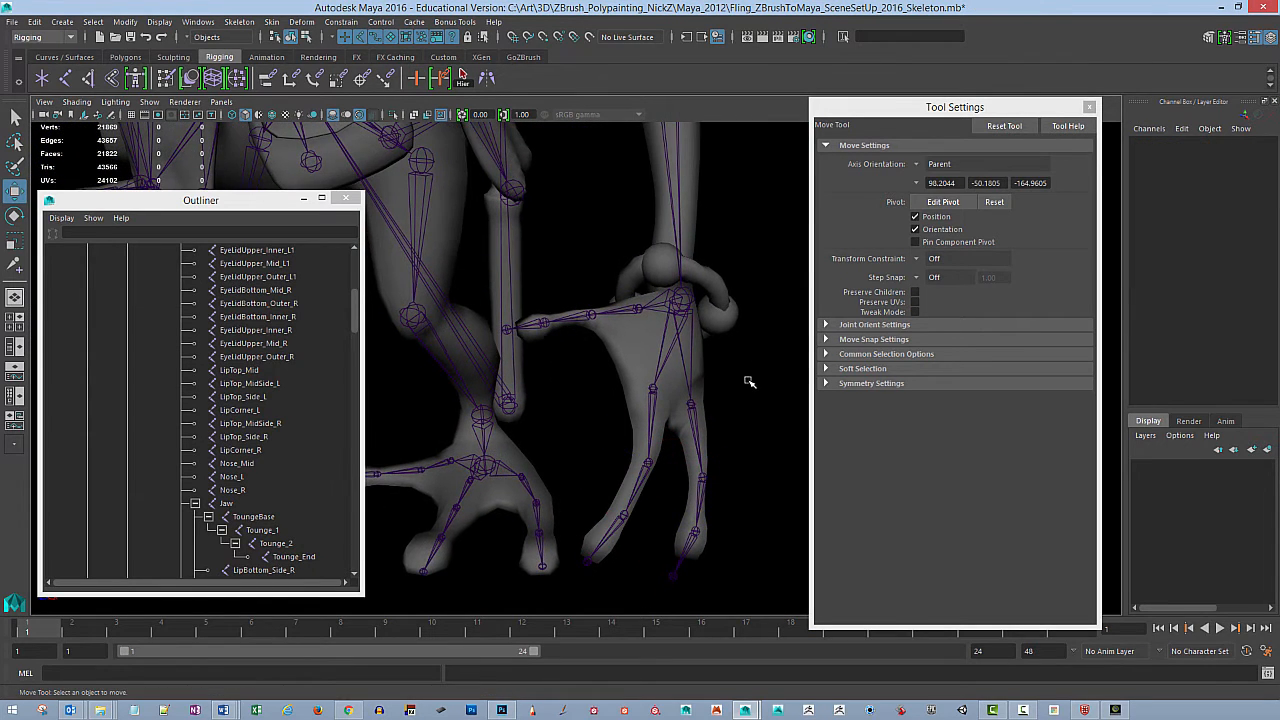
Step: Examine the complete skeleton inside the full character from head to feet
right_click_drag(750, 382, 626, 337, "alt")
middle_click_drag(650, 296, 734, 426, "alt")
right_click_drag(734, 426, 591, 343, "alt")
middle_click_drag(655, 290, 729, 397, "alt")
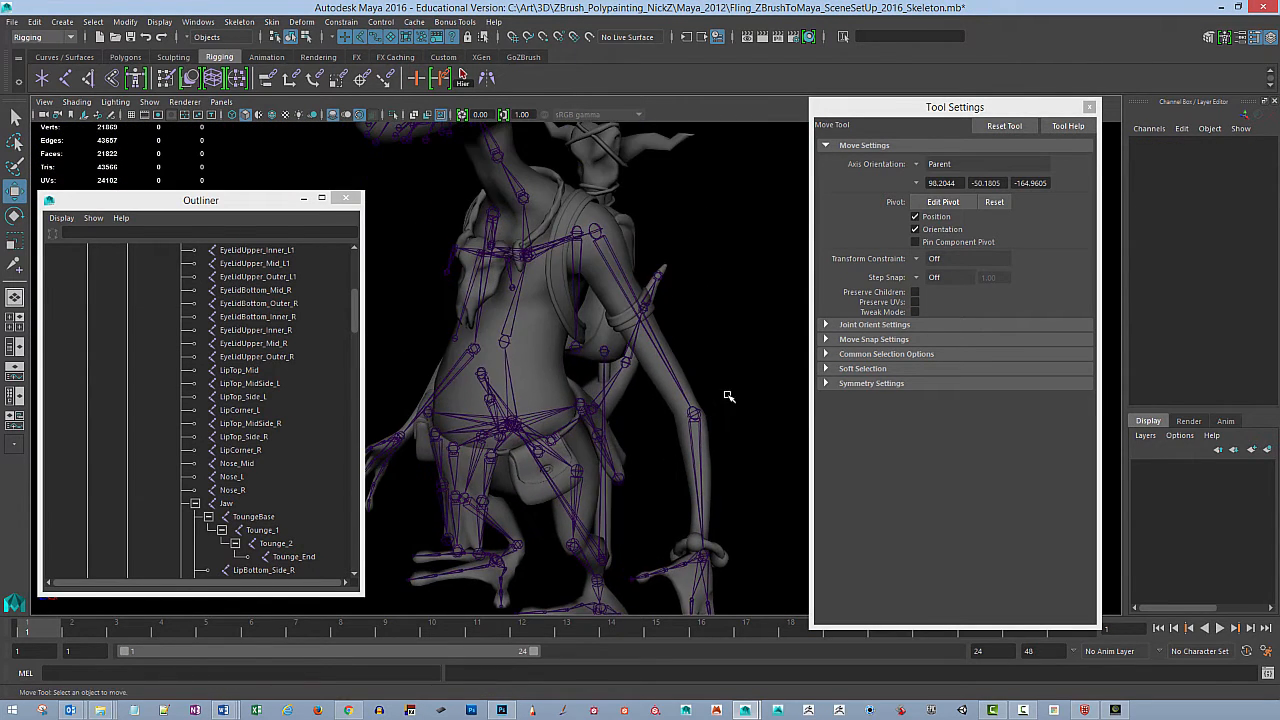
left_click_drag(729, 397, 723, 423, "alt")
right_click_drag(723, 423, 722, 409, "alt")
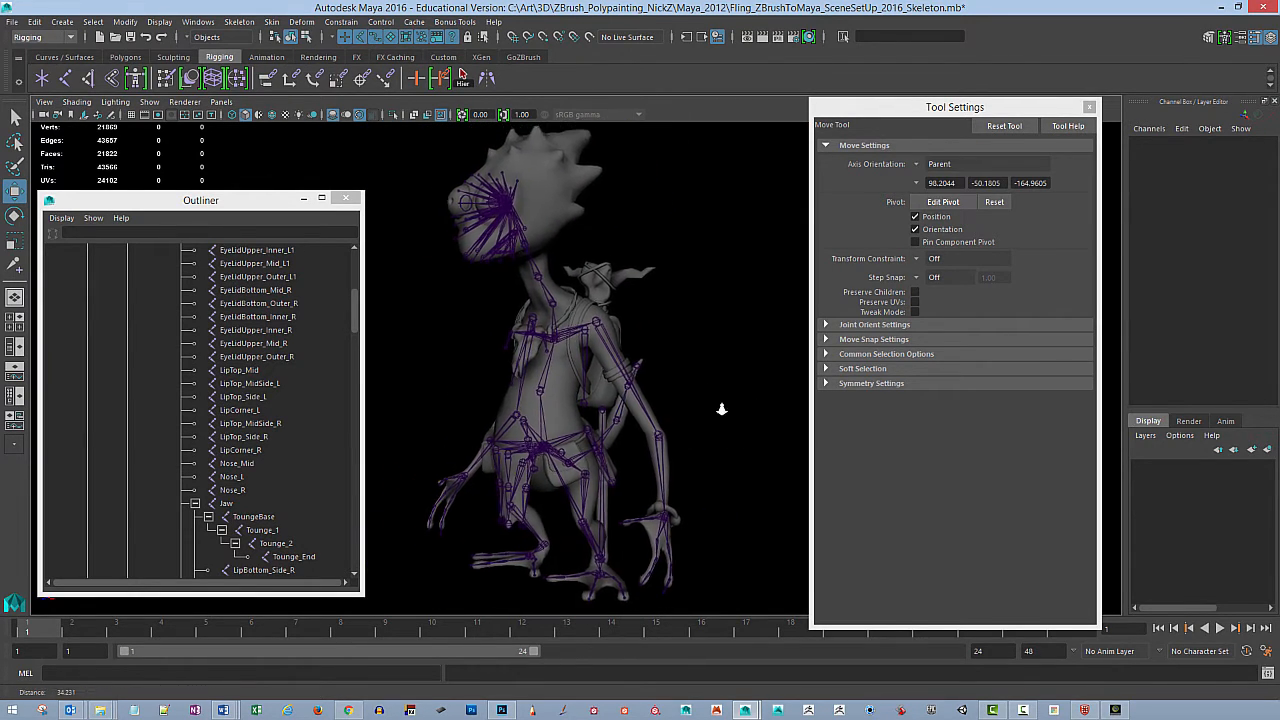
left_click_drag(722, 409, 727, 398, "alt")
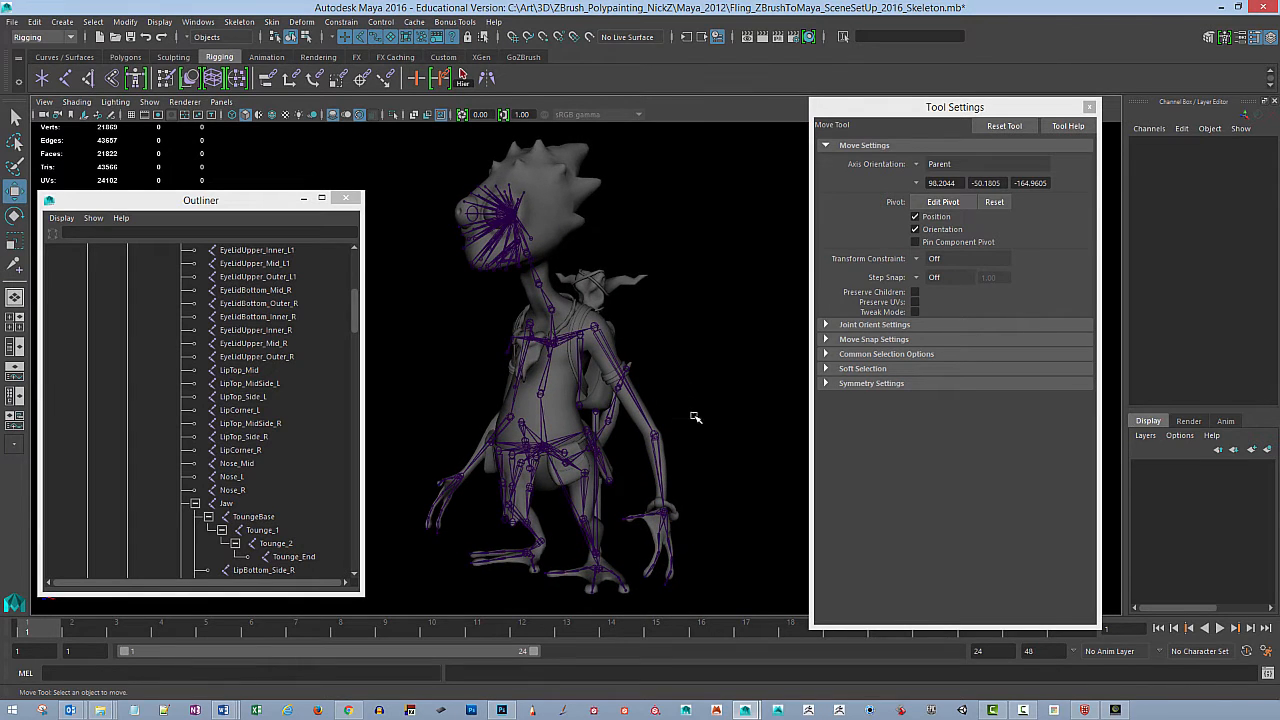
Step: Examine the left arm, hand, hip and accessory joints up close from several angles
mouse_move(695, 417)
left_mouse_down("alt")
mouse_move(728, 418)
mouse_move(723, 409)
mouse_move(734, 426)
mouse_move(739, 405)
mouse_move(694, 409)
left_mouse_up("alt")
right_click_drag(694, 409, 714, 429, "alt")
middle_click_drag(714, 429, 703, 343, "alt")
right_click_drag(703, 343, 752, 418, "alt")
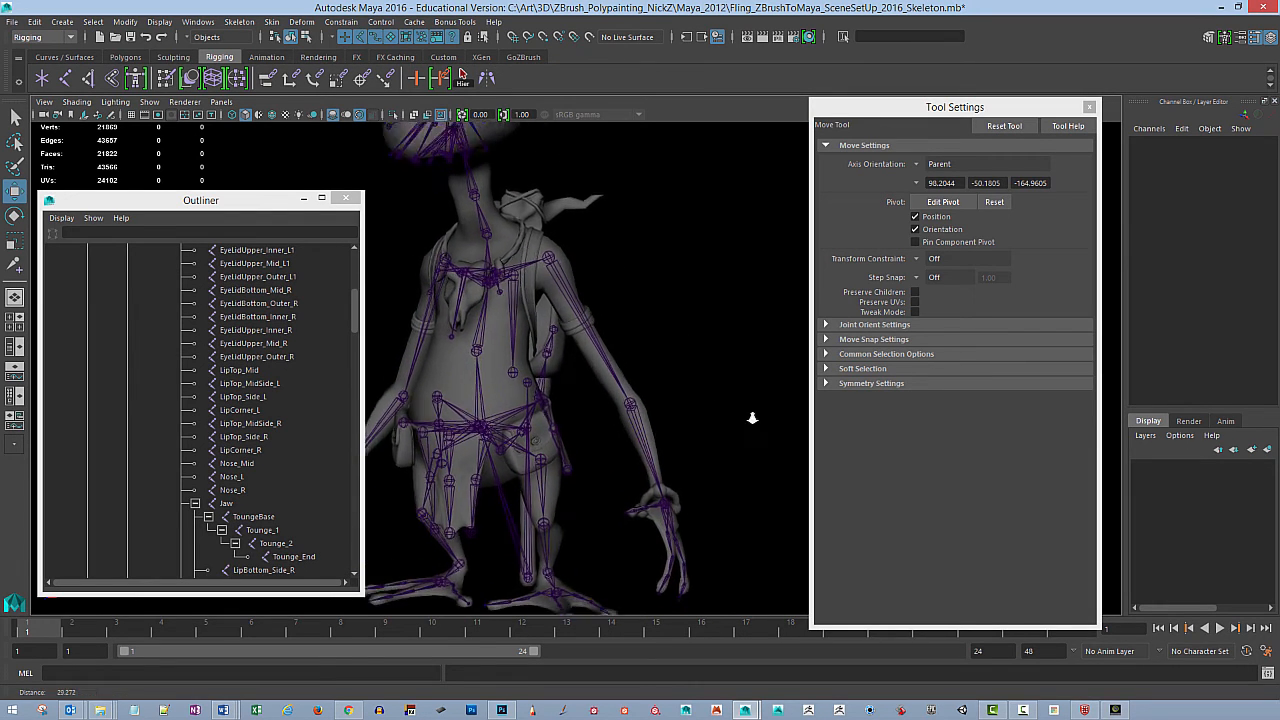
left_click_drag(752, 418, 714, 391, "alt")
right_click_drag(714, 391, 766, 423, "alt")
middle_click_drag(766, 423, 676, 363, "alt")
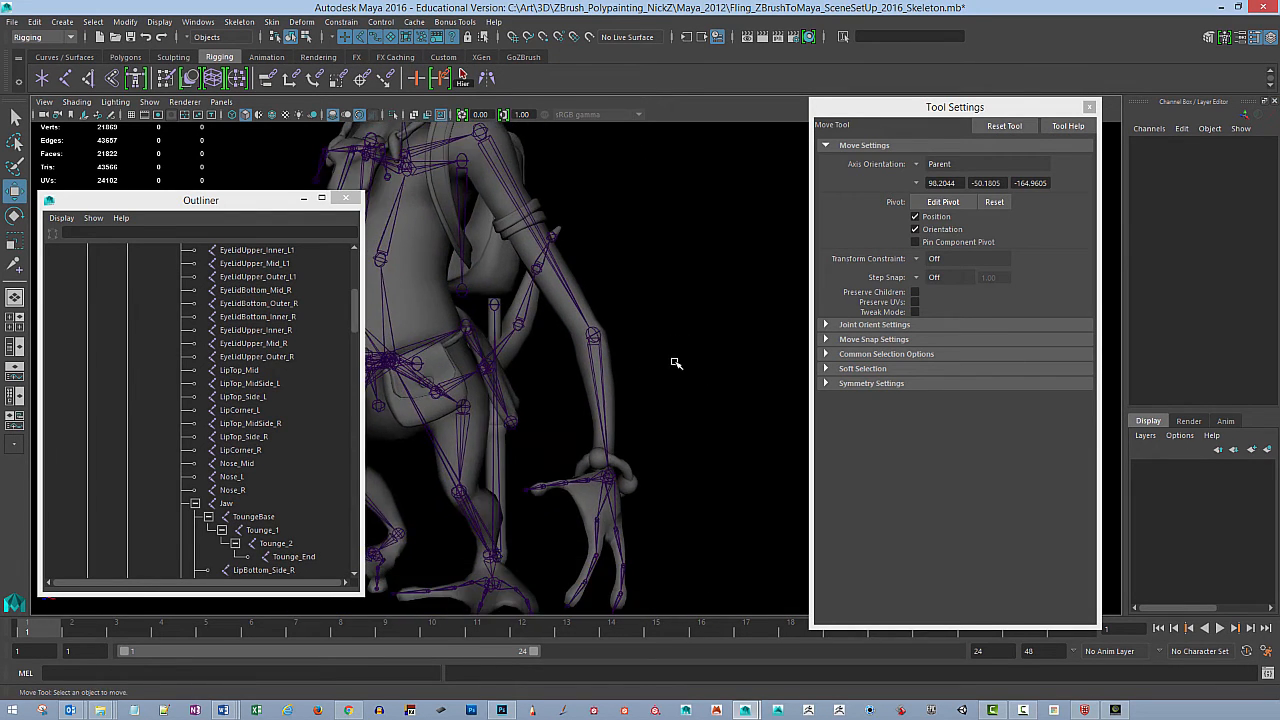
right_click_drag(676, 363, 729, 400, "alt")
middle_click_drag(729, 400, 728, 345, "alt")
left_click_drag(728, 345, 717, 377, "alt")
right_click_drag(717, 377, 743, 426, "alt")
middle_click_drag(743, 426, 745, 393, "alt")
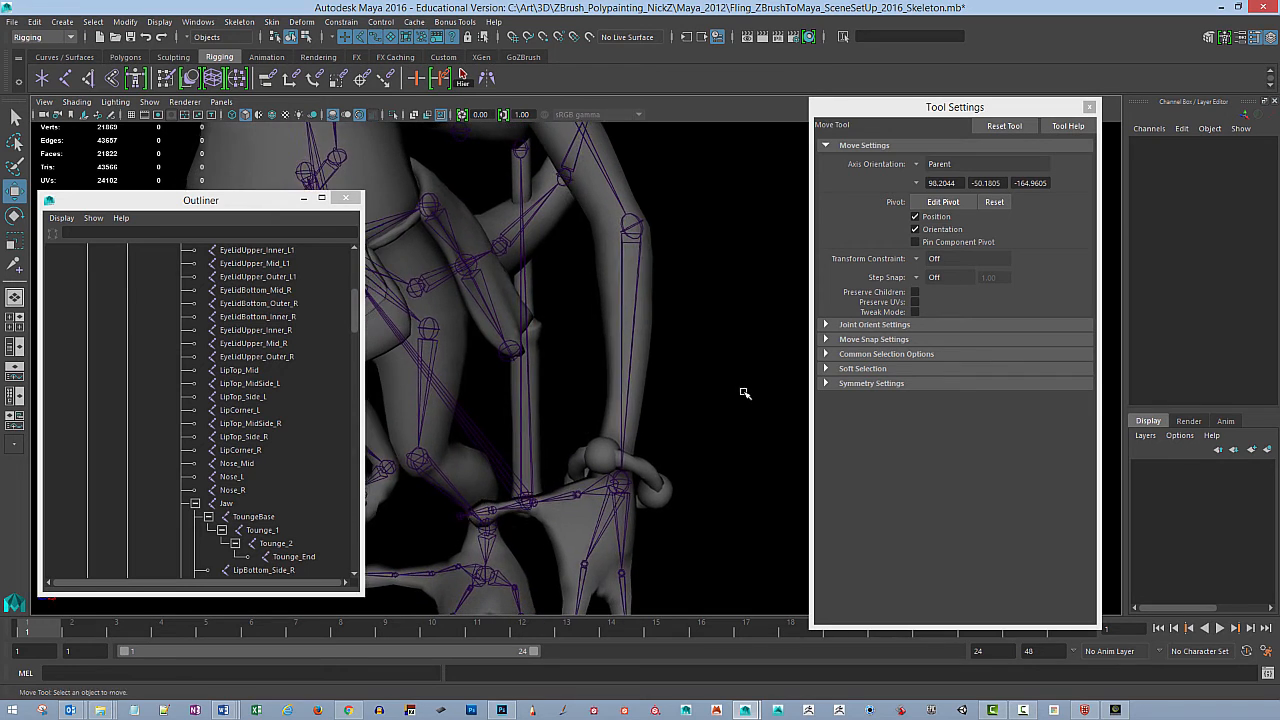
left_click_drag(745, 393, 737, 397, "alt")
right_click_drag(745, 340, 692, 336, "alt")
middle_click_drag(692, 336, 697, 429, "alt")
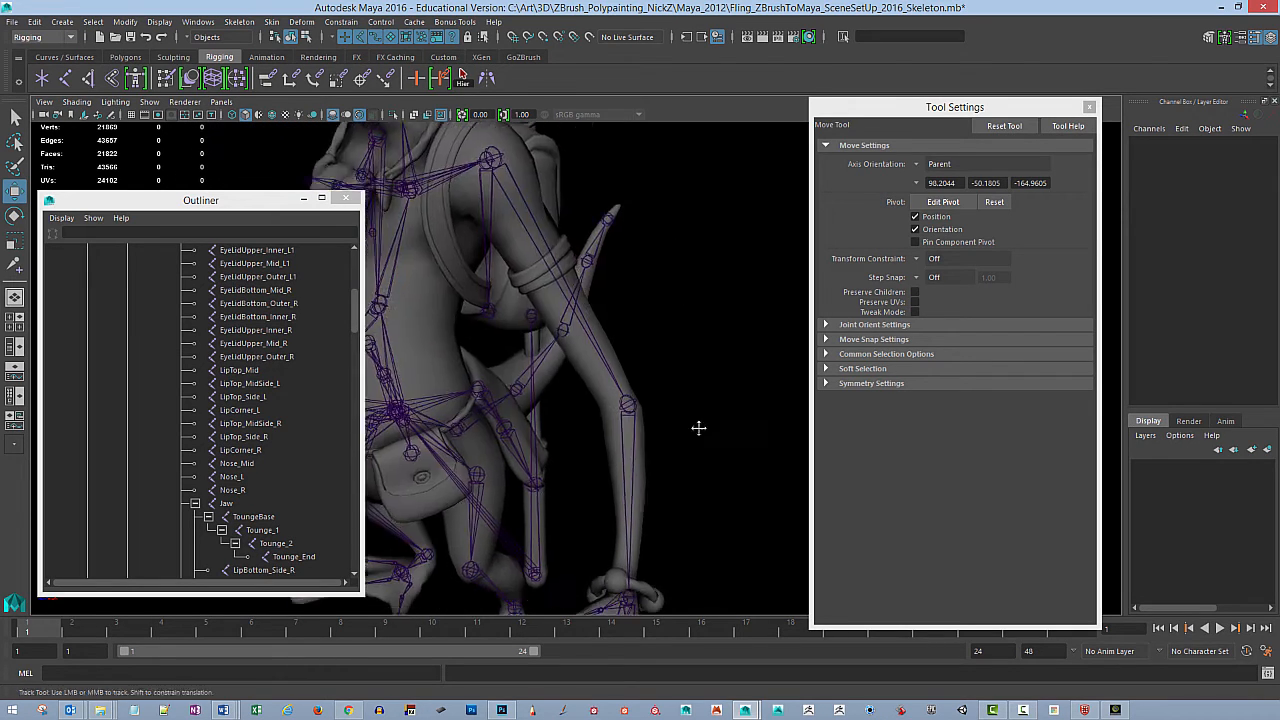
Step: Select the Shoulder_L joint, try rotating the left arm with it, and undo the rotation
left_click_drag(697, 429, 734, 383, "alt")
right_click_drag(734, 383, 674, 317, "alt")
middle_click_drag(674, 317, 710, 370, "alt")
left_click_drag(710, 370, 707, 378, "alt")
middle_click_drag(707, 378, 694, 322, "alt")
left_click(601, 321)
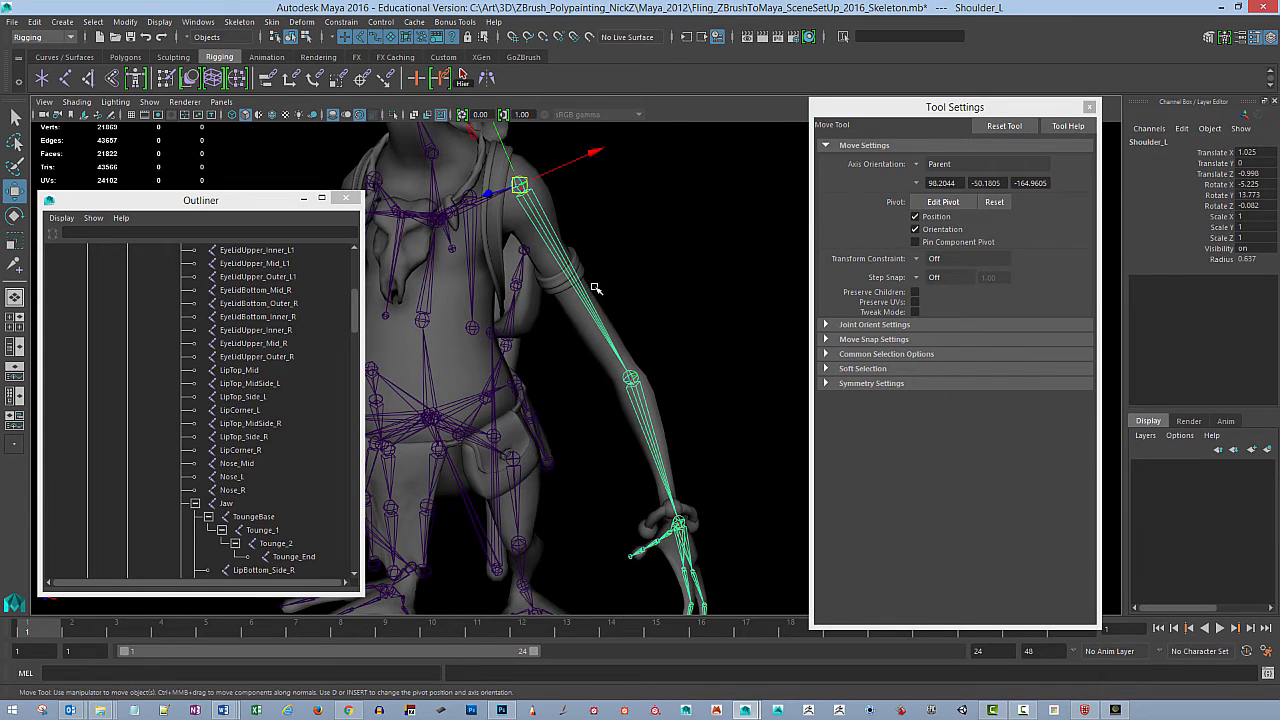
left_click_drag(595, 288, 537, 235, "alt")
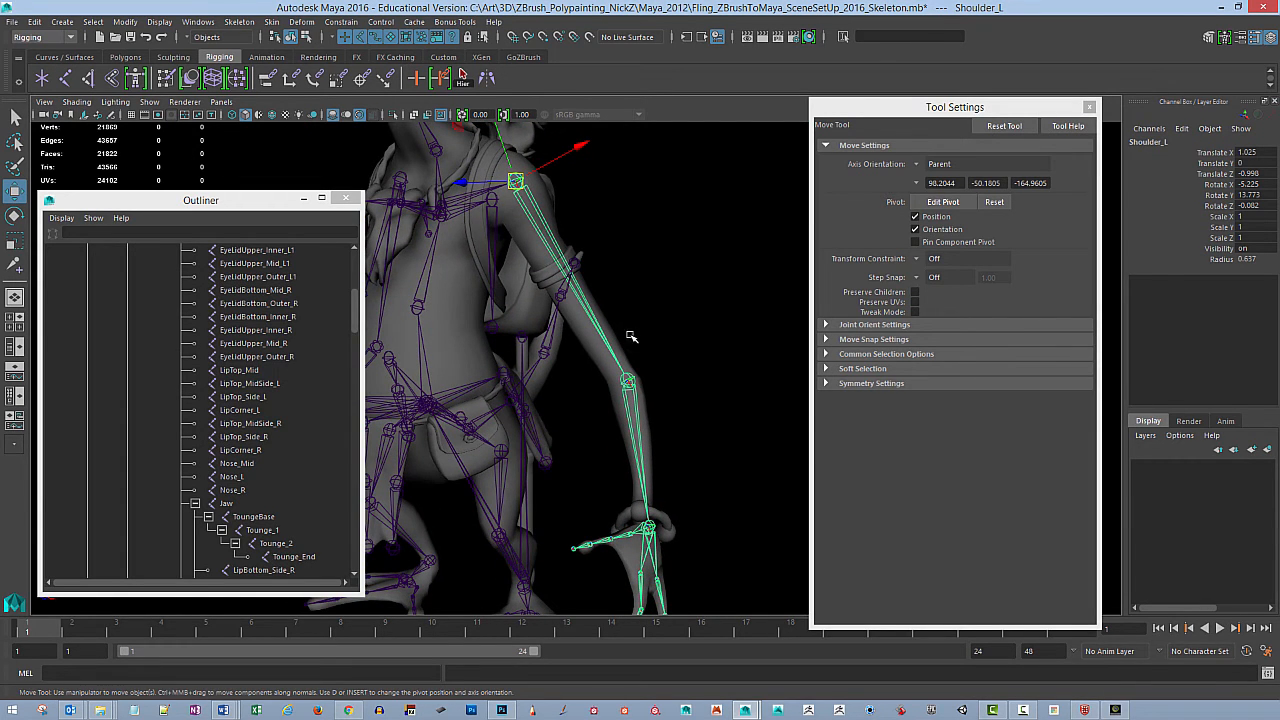
key("e")
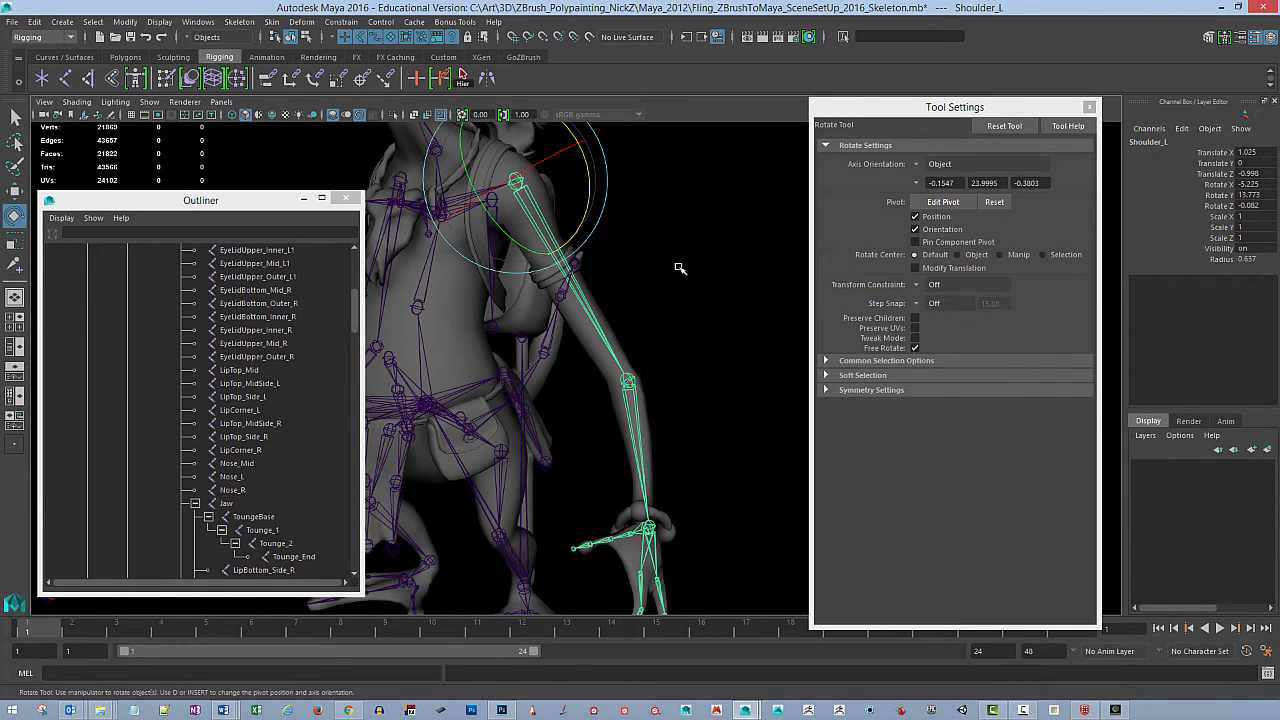
middle_click_drag(680, 269, 681, 340, "alt")
left_click_drag(540, 240, 586, 240)
key("ctrl+z")
middle_click_drag(661, 349, 654, 357, "alt")
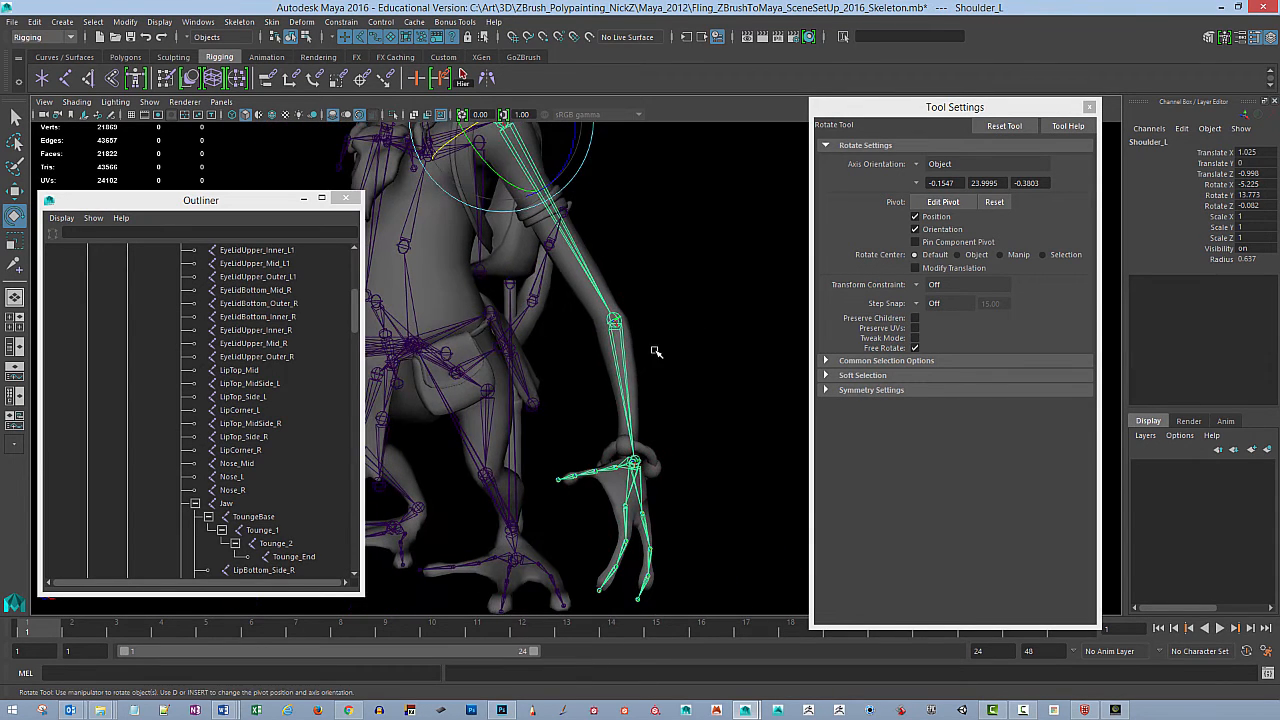
Step: Select the Wrist_L joint, try rotating the left hand with it, and undo the rotation
left_click(623, 392)
left_click(635, 462)
mouse_move(670, 429)
left_mouse_down()
mouse_move(675, 455)
mouse_move(652, 470)
mouse_move(658, 440)
left_mouse_up()
key("ctrl+z")
left_click_drag(652, 288, 589, 492, "alt")
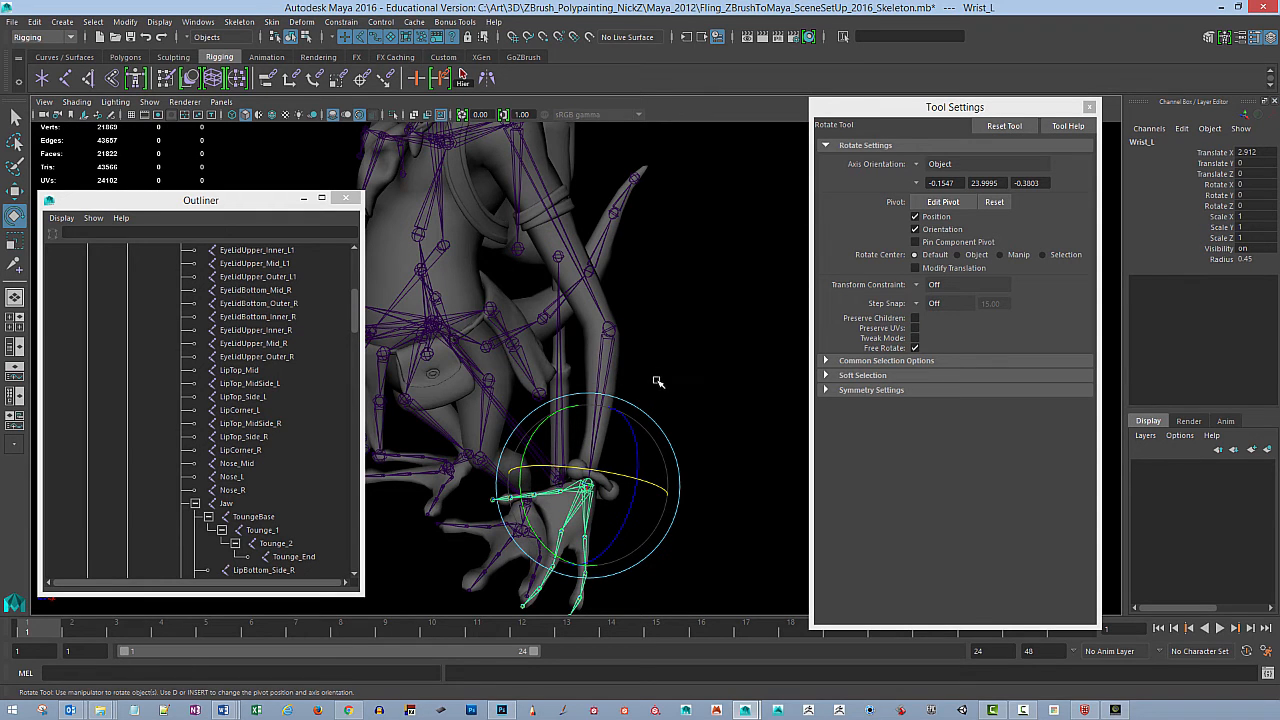
left_click_drag(657, 381, 694, 371, "alt")
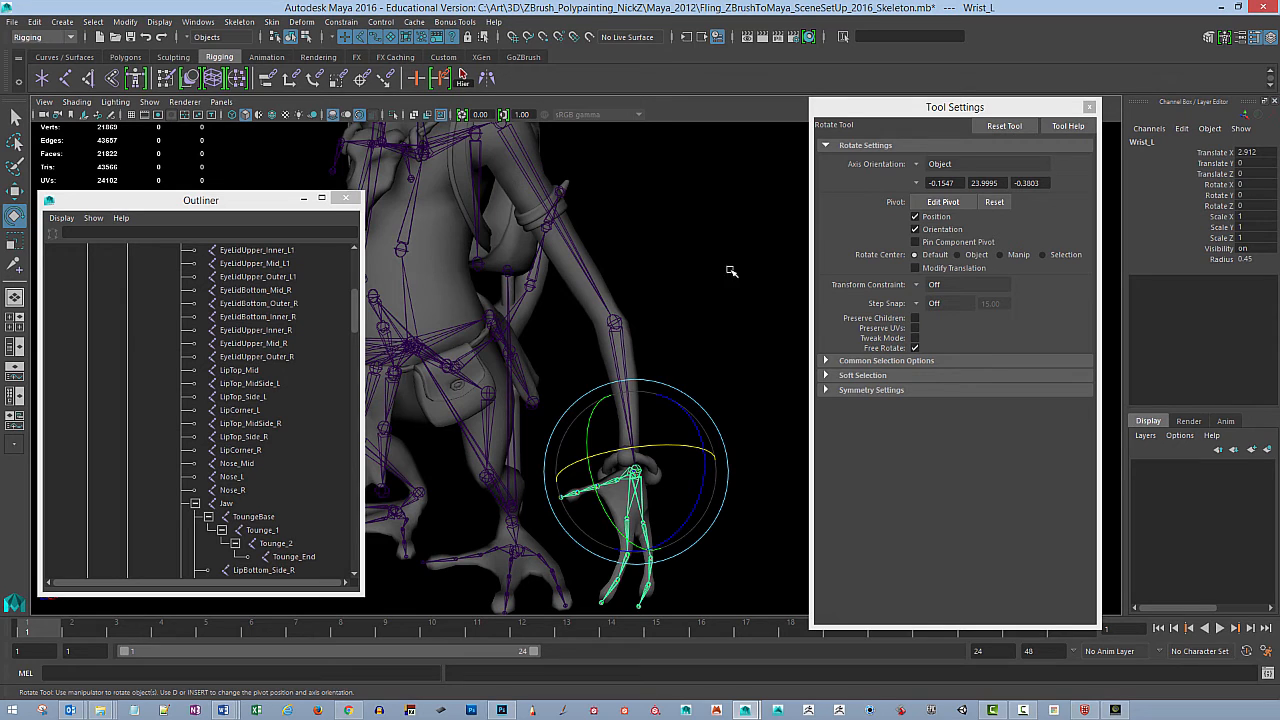
left_click_drag(714, 309, 692, 242, "alt")
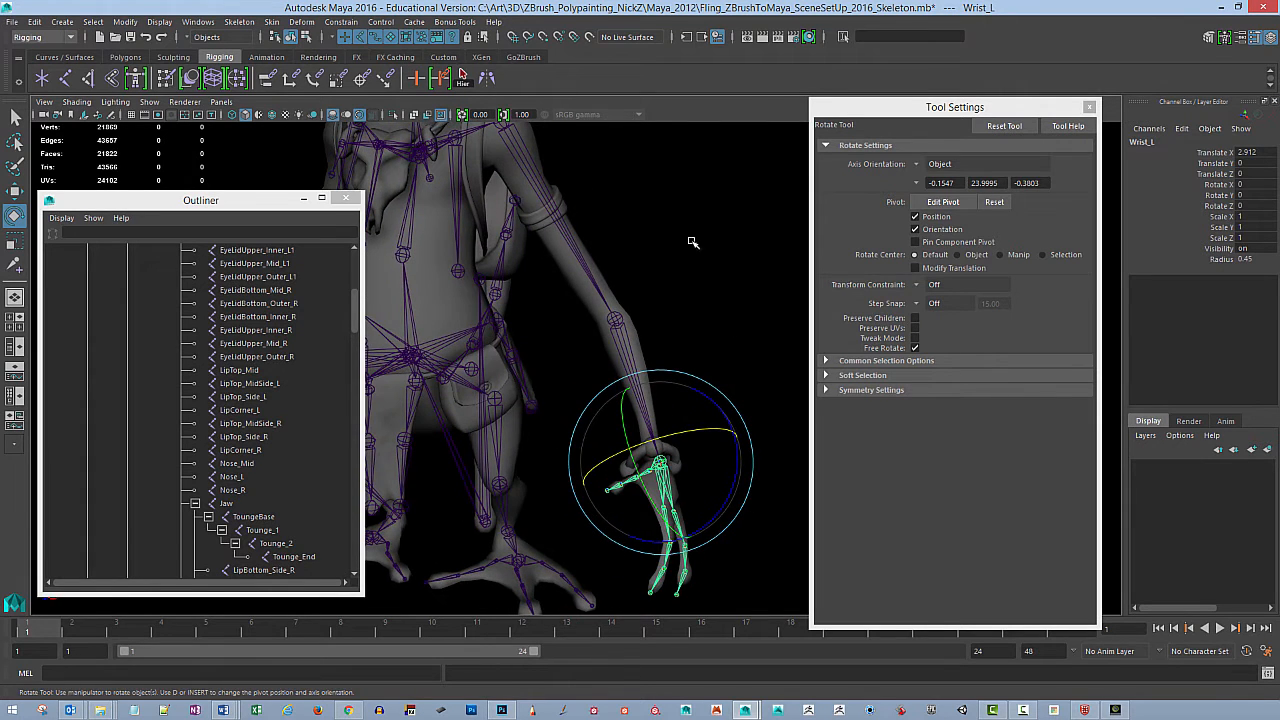
mouse_move(704, 320)
left_mouse_down("alt")
mouse_move(729, 326)
mouse_move(689, 335)
left_mouse_up("alt")
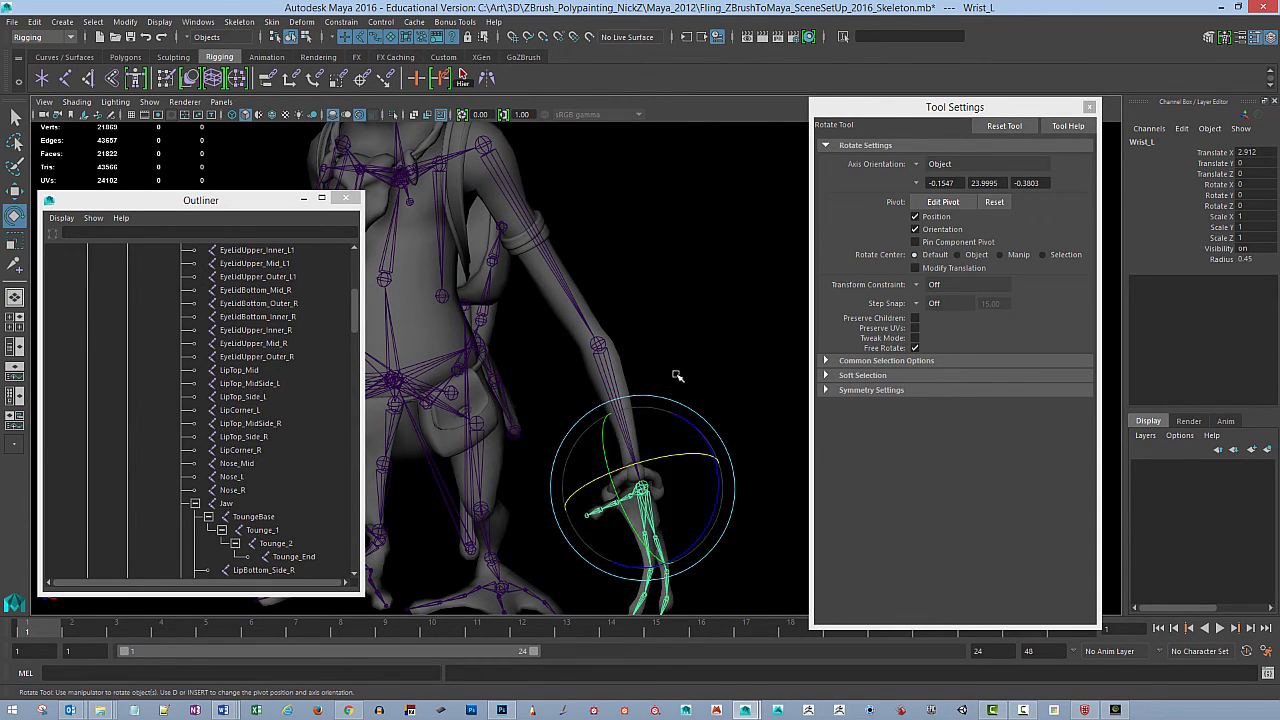
left_click_drag(710, 330, 698, 328, "alt")
Step: Select the Shoulder_L joint and activate the Insert Joint Tool for the left arm
left_click(567, 297)
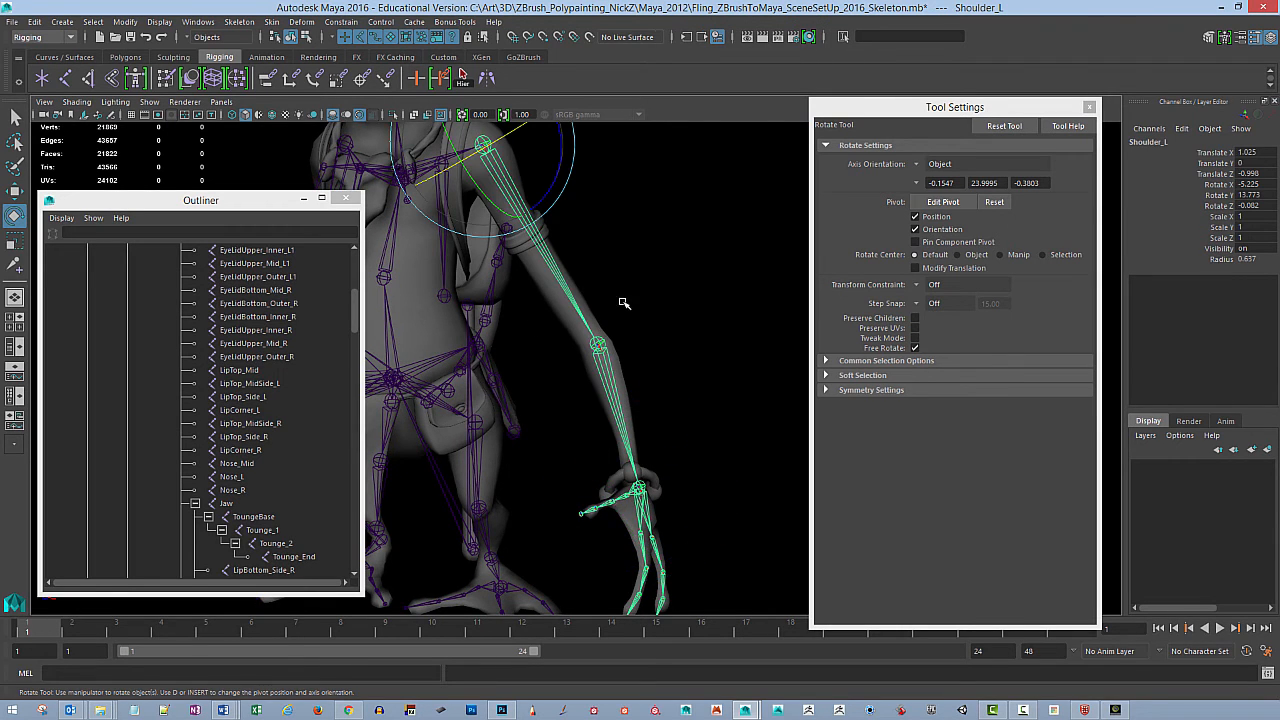
left_click_drag(625, 304, 714, 265, "alt")
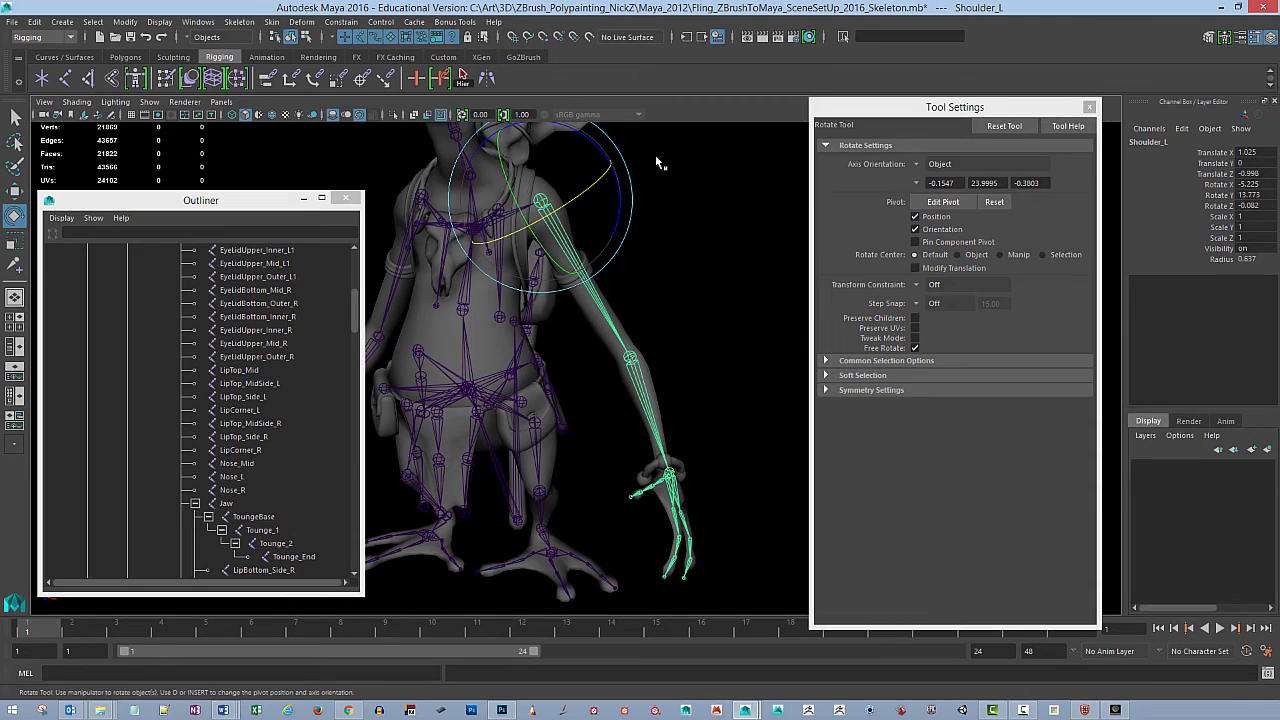
left_click(254, 24)
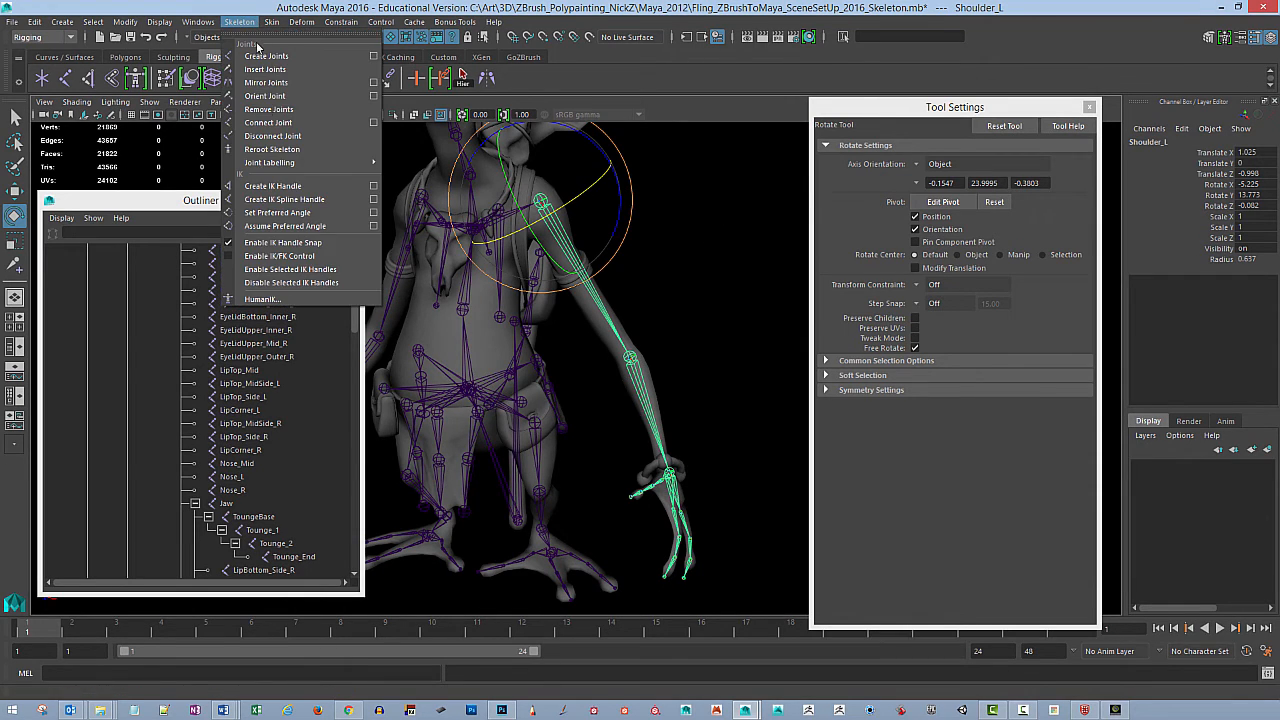
left_click(308, 69)
left_click_drag(694, 271, 622, 255, "alt")
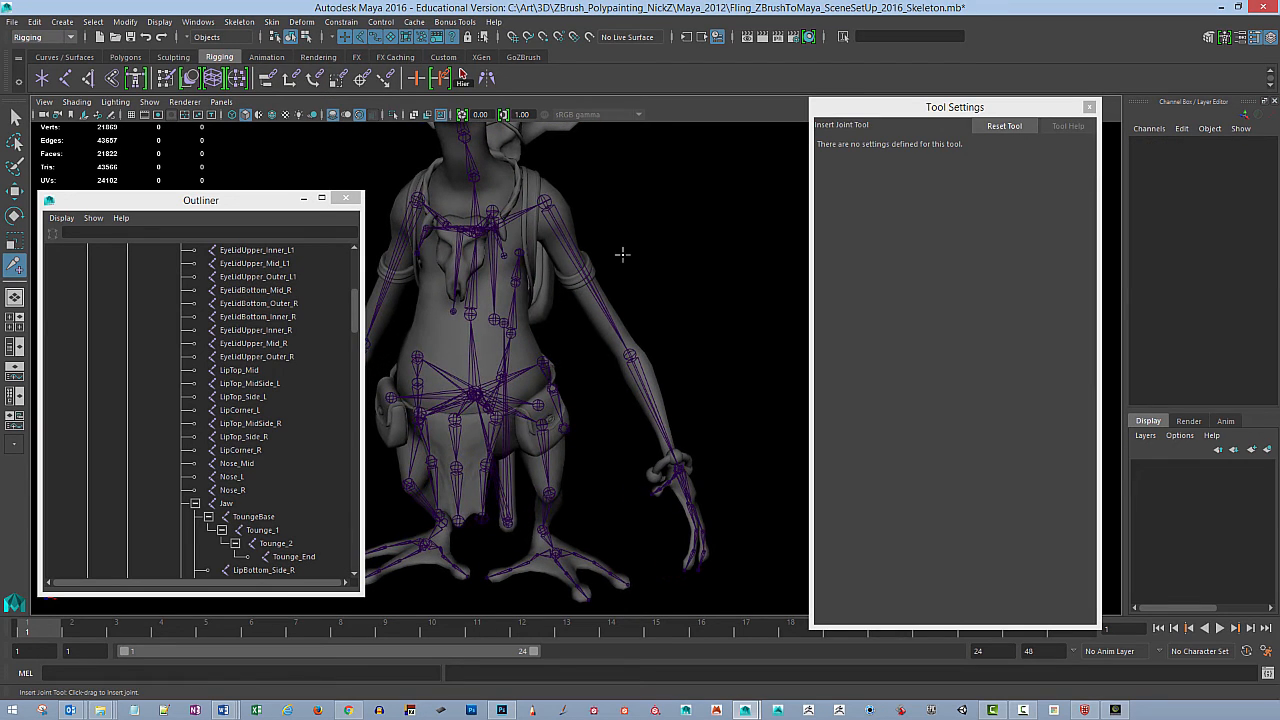
Step: Try inserting a single joint about halfway along the left upper arm, and undo each insertion
left_click_drag(558, 226, 592, 290)
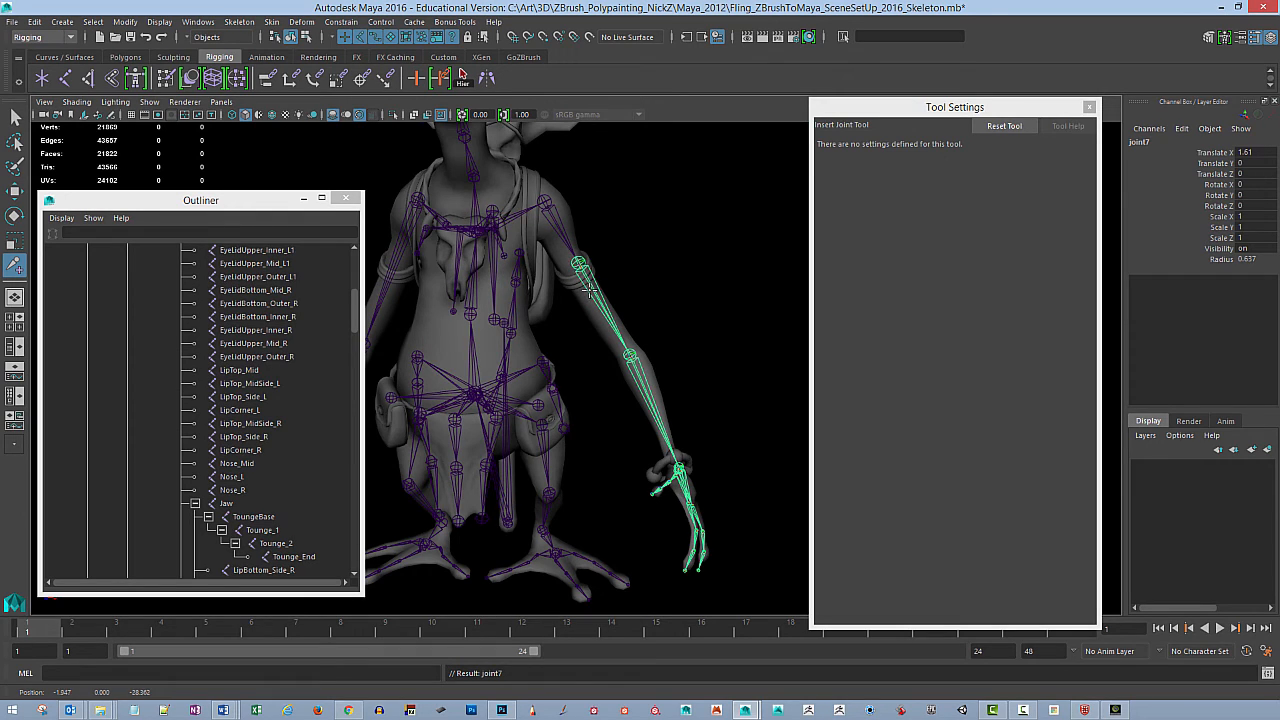
left_click_drag(591, 290, 603, 275)
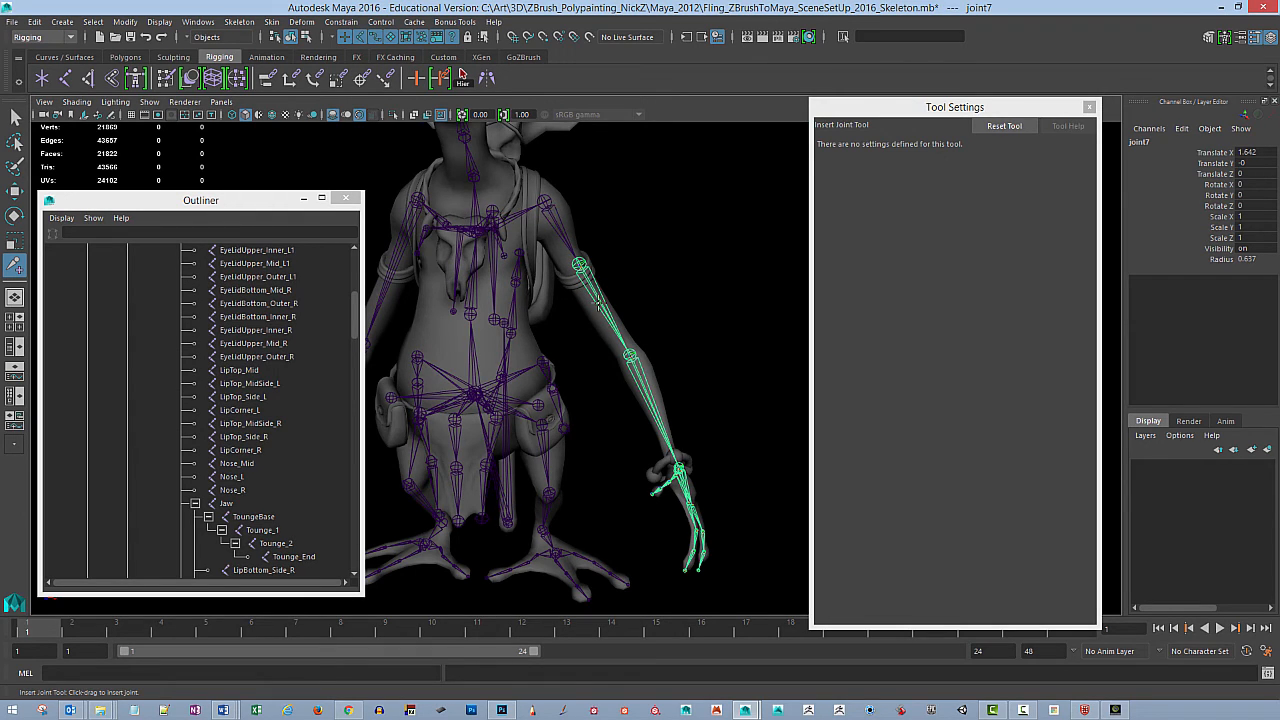
left_click_drag(669, 307, 551, 197, "alt")
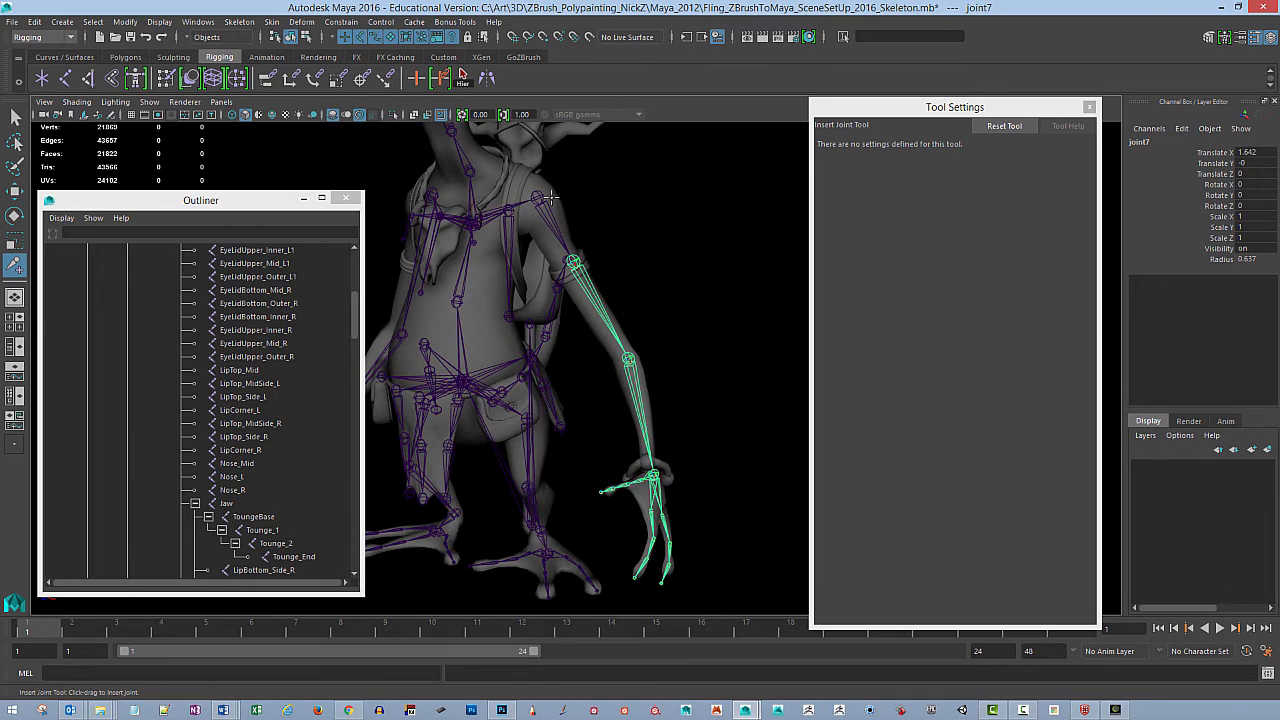
left_click_drag(630, 360, 685, 297, "alt")
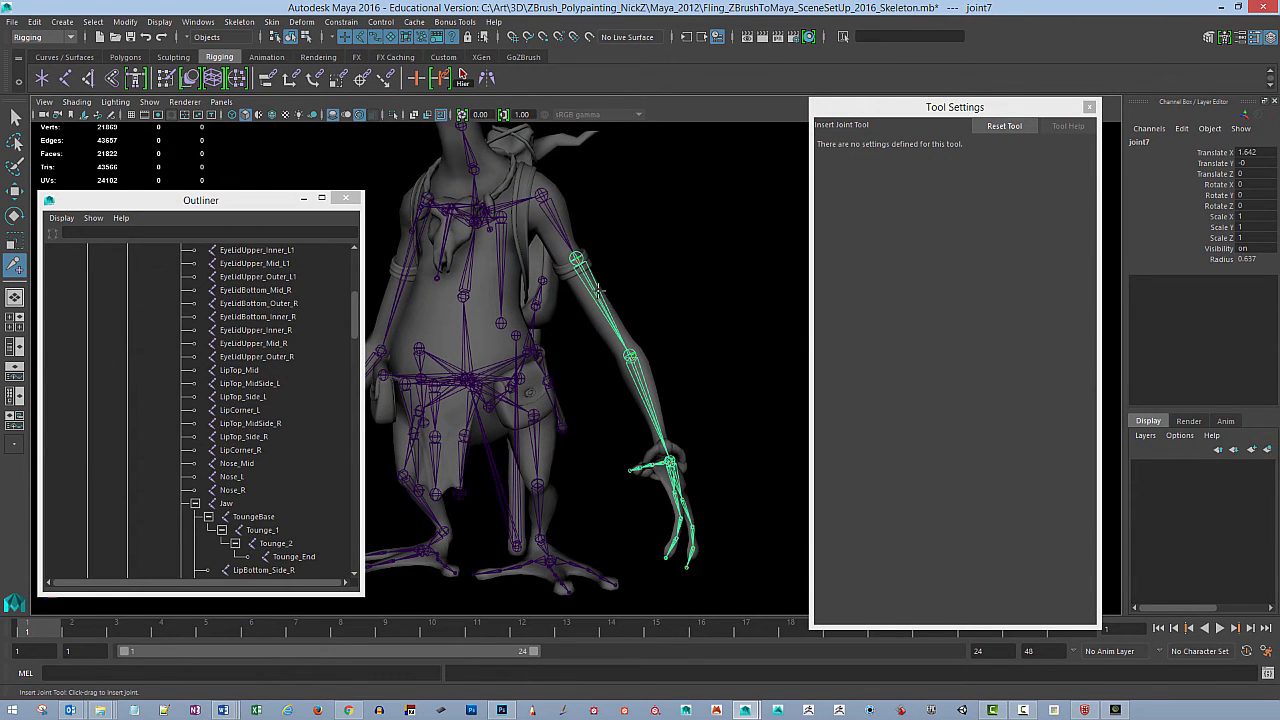
key("ctrl+z")
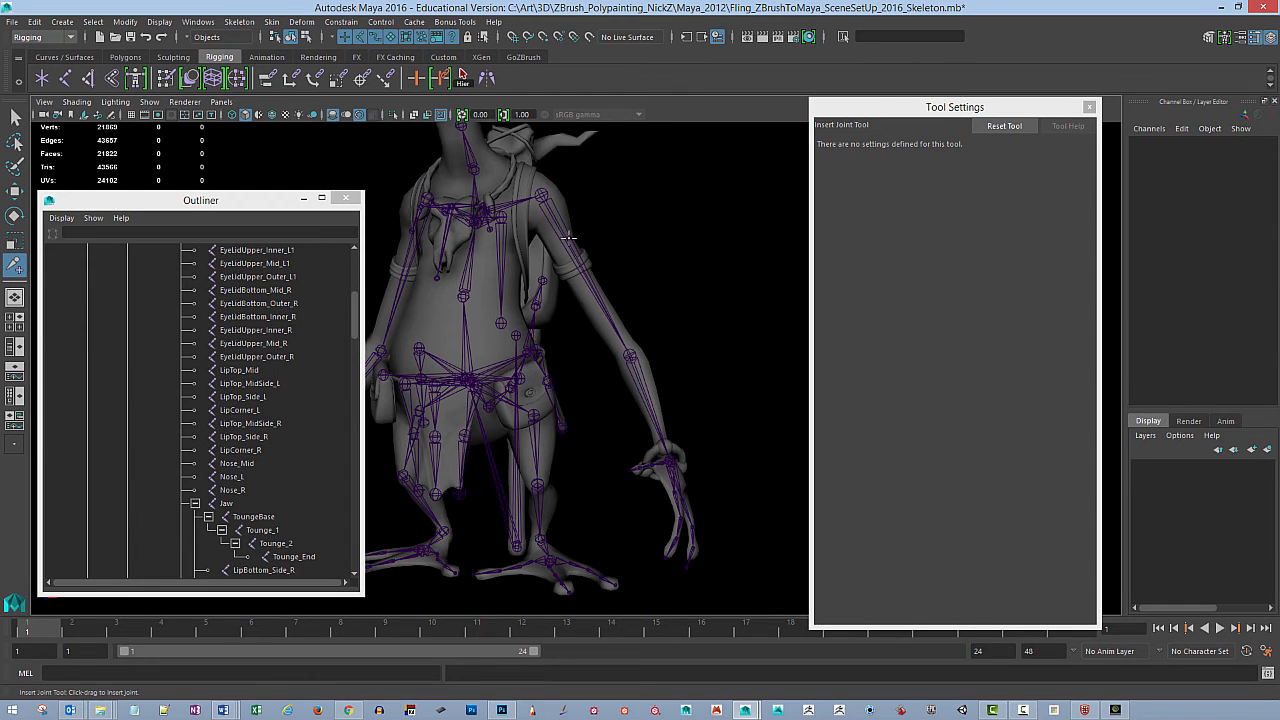
left_click_drag(626, 258, 569, 234, "alt")
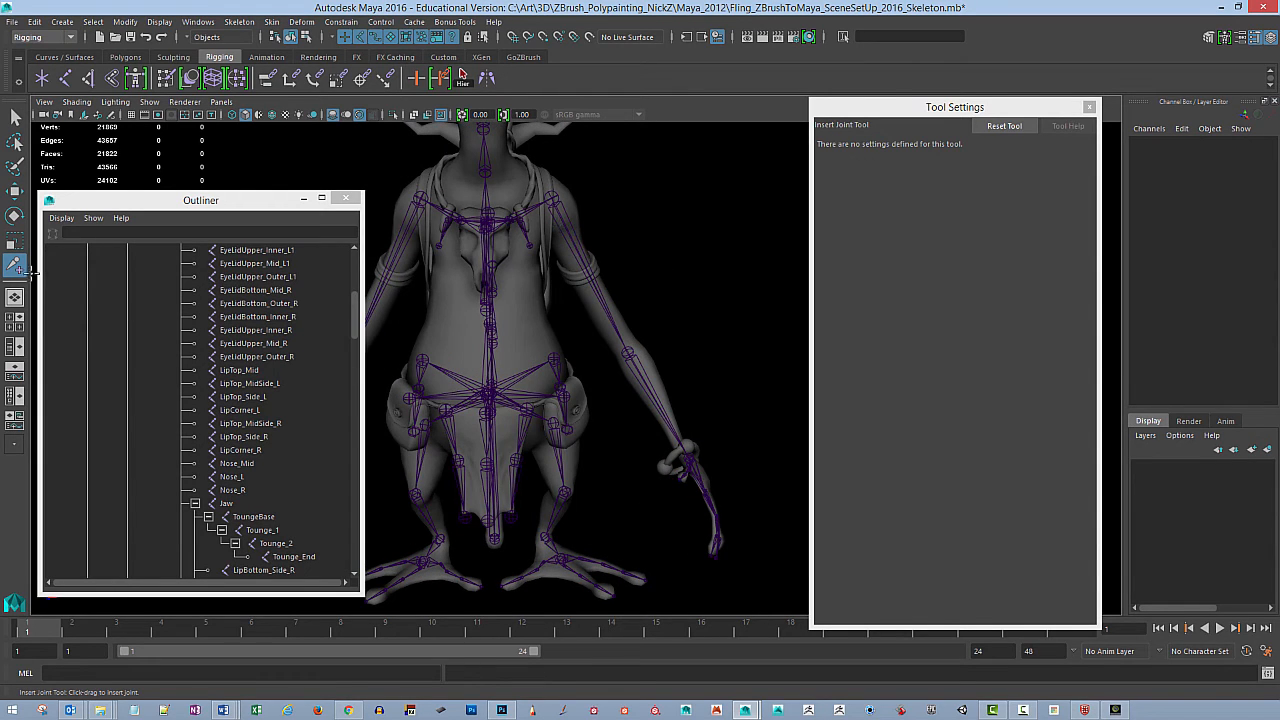
left_click(590, 274)
key("ctrl+z")
left_click_drag(654, 254, 590, 258, "alt")
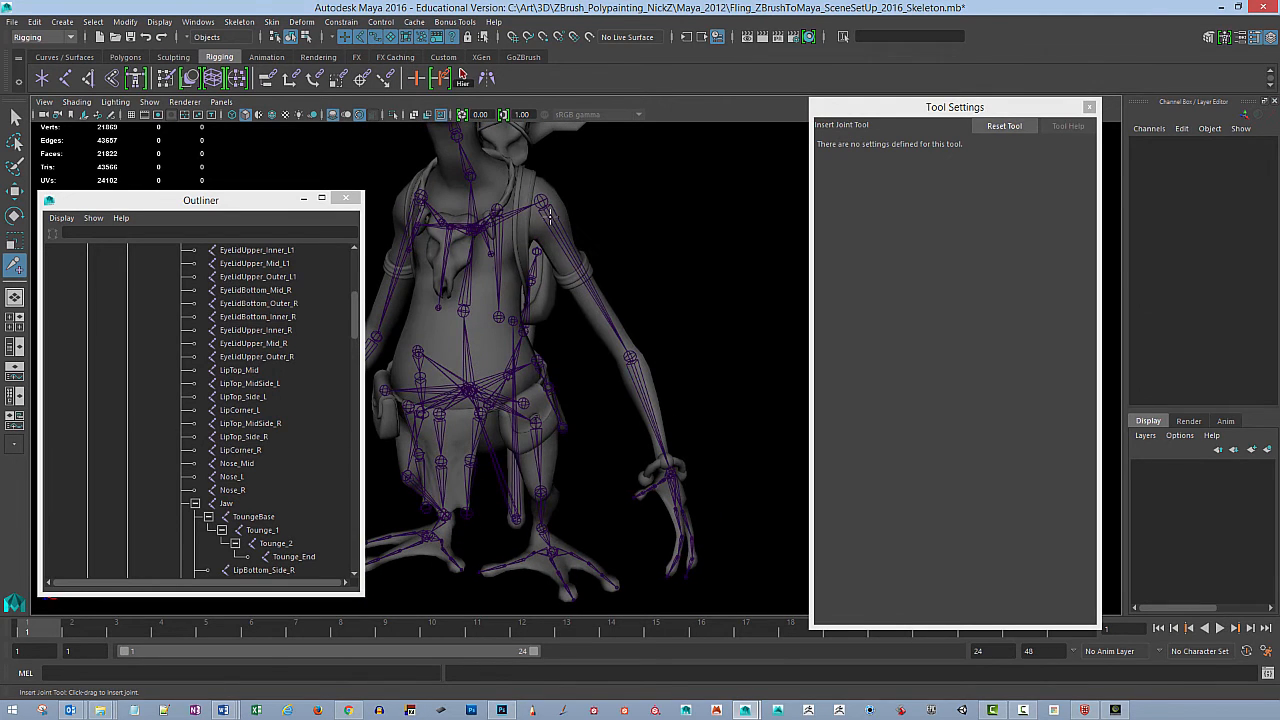
Step: Insert two joints along the left upper arm and two along the forearm, then return to the Select Tool with nothing selected
left_click(578, 262)
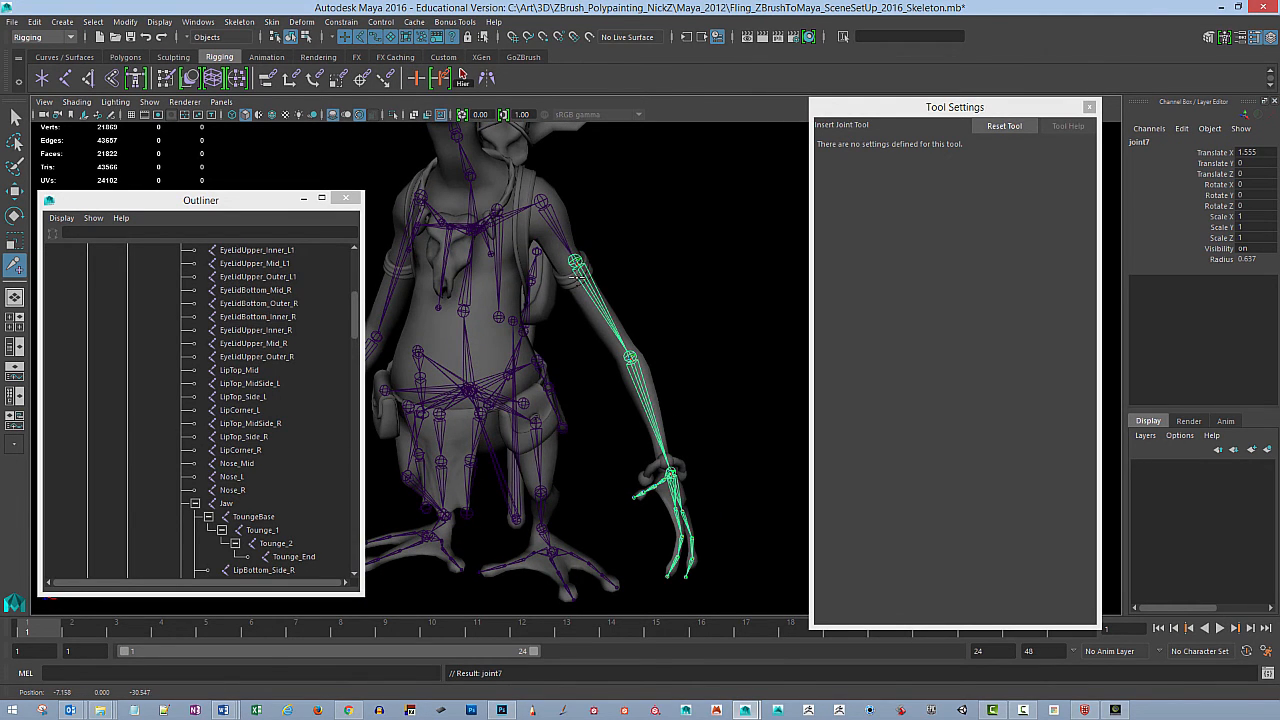
left_click_drag(572, 277, 624, 355)
left_click_drag(657, 311, 731, 336, "alt")
left_click(15, 117)
left_click(710, 286)
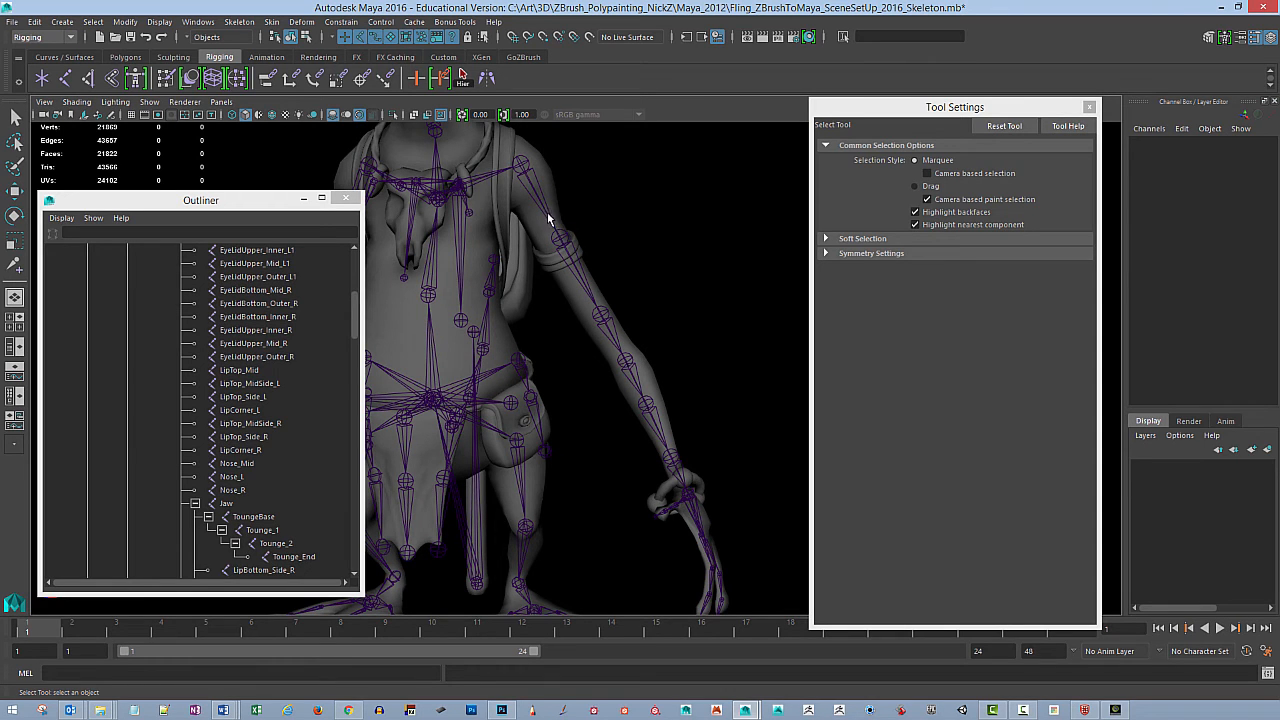
Step: Try rotating the subdivided left arm from the Shoulder_L joint, and undo the rotation
left_click(557, 225)
key("e")
left_click_drag(666, 266, 677, 238, "alt")
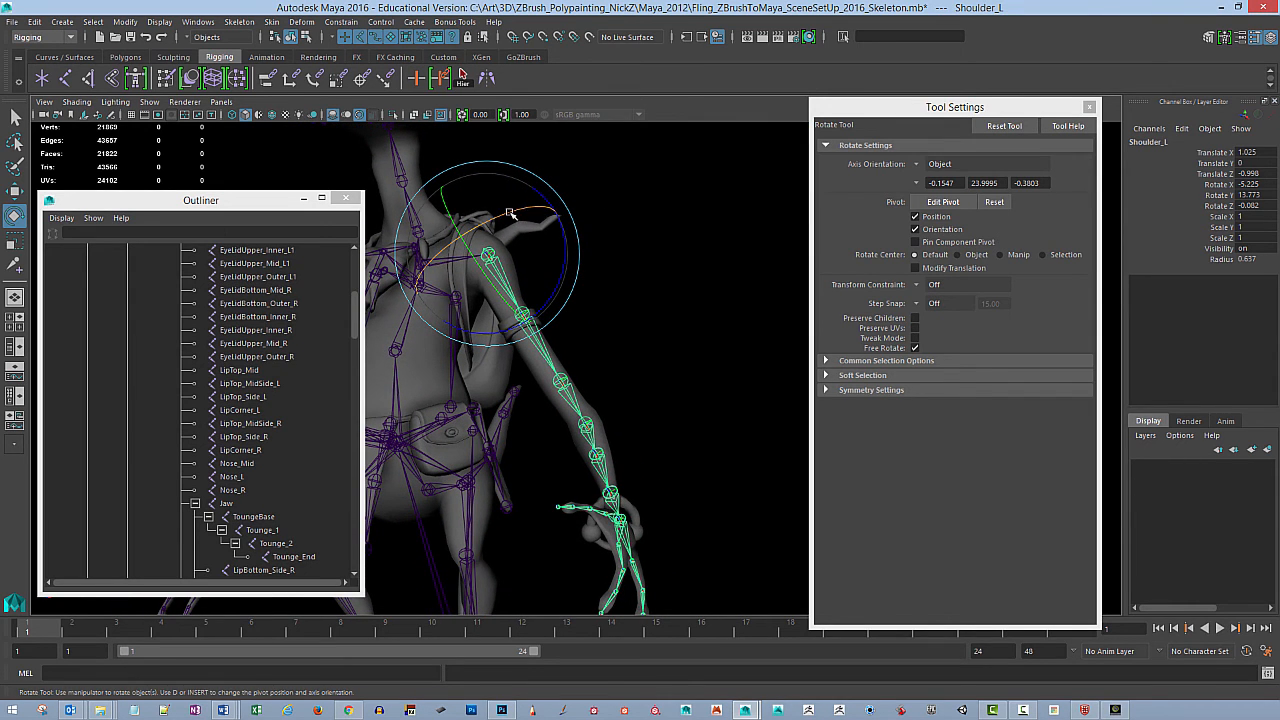
left_click_drag(510, 213, 520, 250)
key("ctrl+z")
key("ctrl+z")
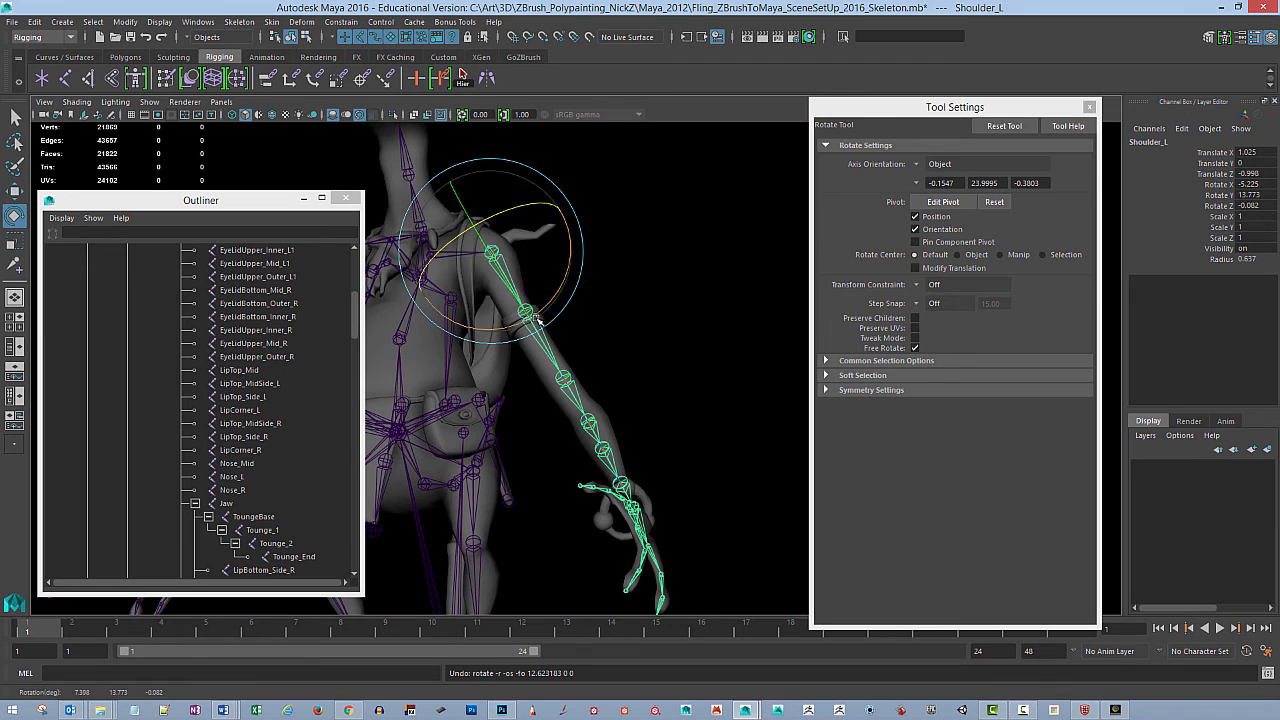
Step: Try twisting the two inserted upper-arm joints, joint7 and joint8, around their X axes
left_click(537, 326)
left_click(533, 318)
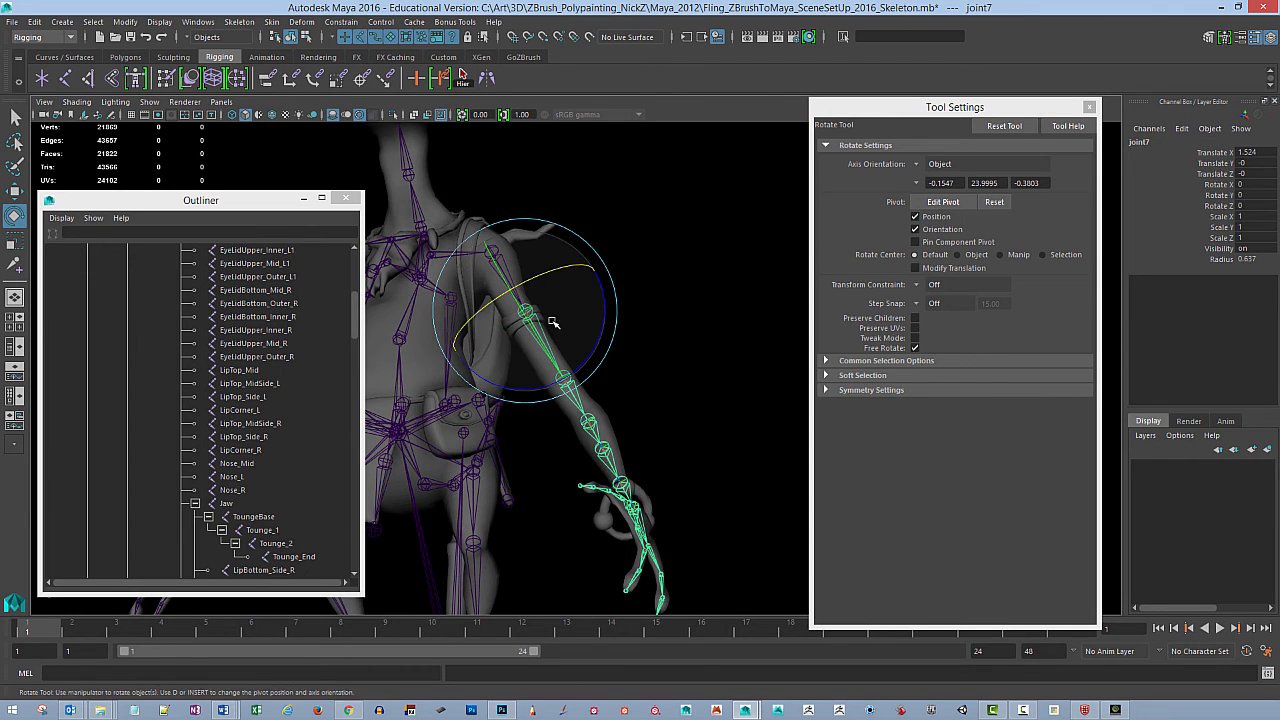
left_click_drag(530, 281, 552, 275)
left_click(648, 321)
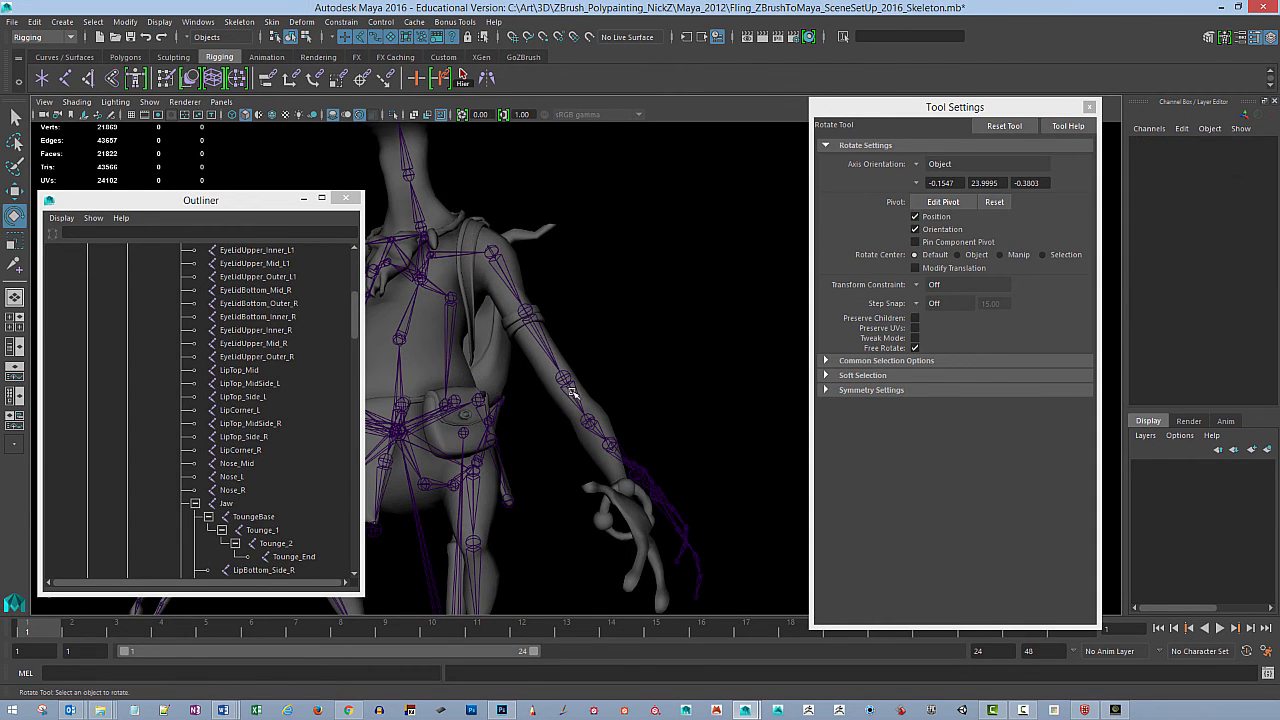
left_click(565, 380)
left_click_drag(580, 323, 620, 350)
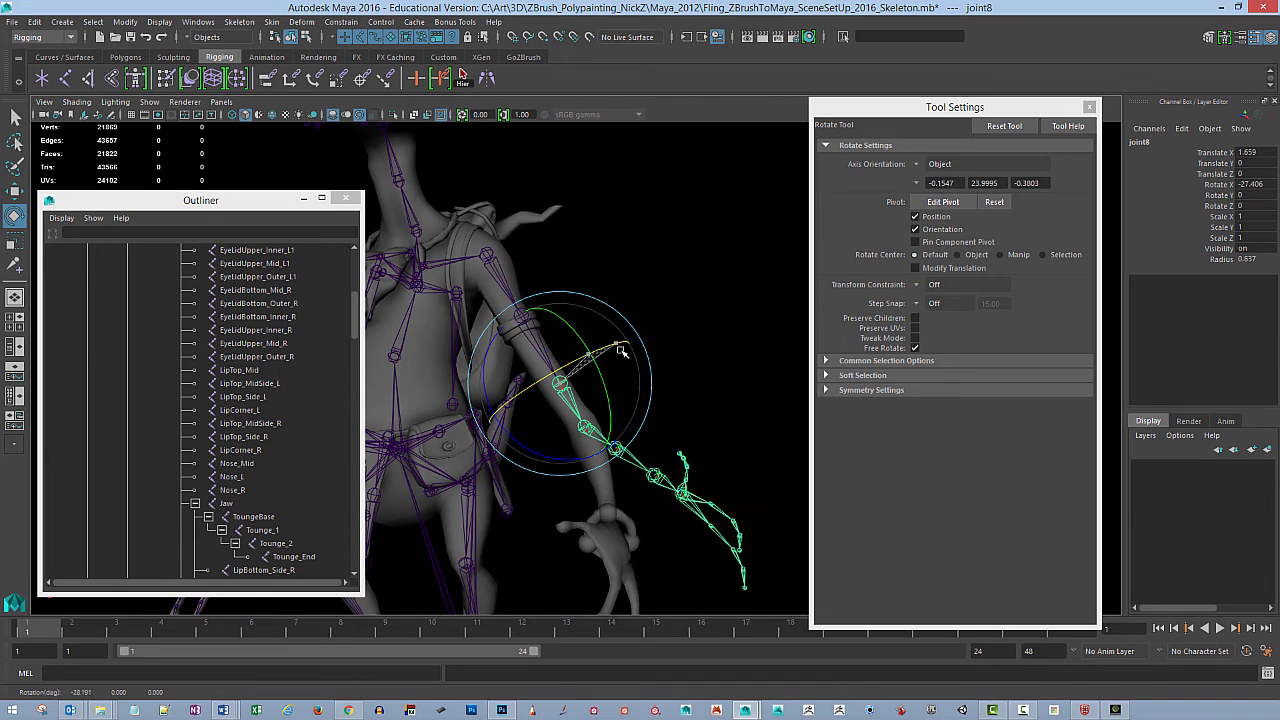
Step: Try twisting the inserted forearm joints around X, with joint10 at about -29 degrees, and check the arm from several angles
left_click(686, 314)
left_click_drag(686, 314, 647, 376, "alt")
left_click(647, 376)
left_click_drag(651, 320, 680, 346, "alt")
left_click(703, 370)
left_click(661, 405)
left_click_drag(745, 325, 769, 337, "alt")
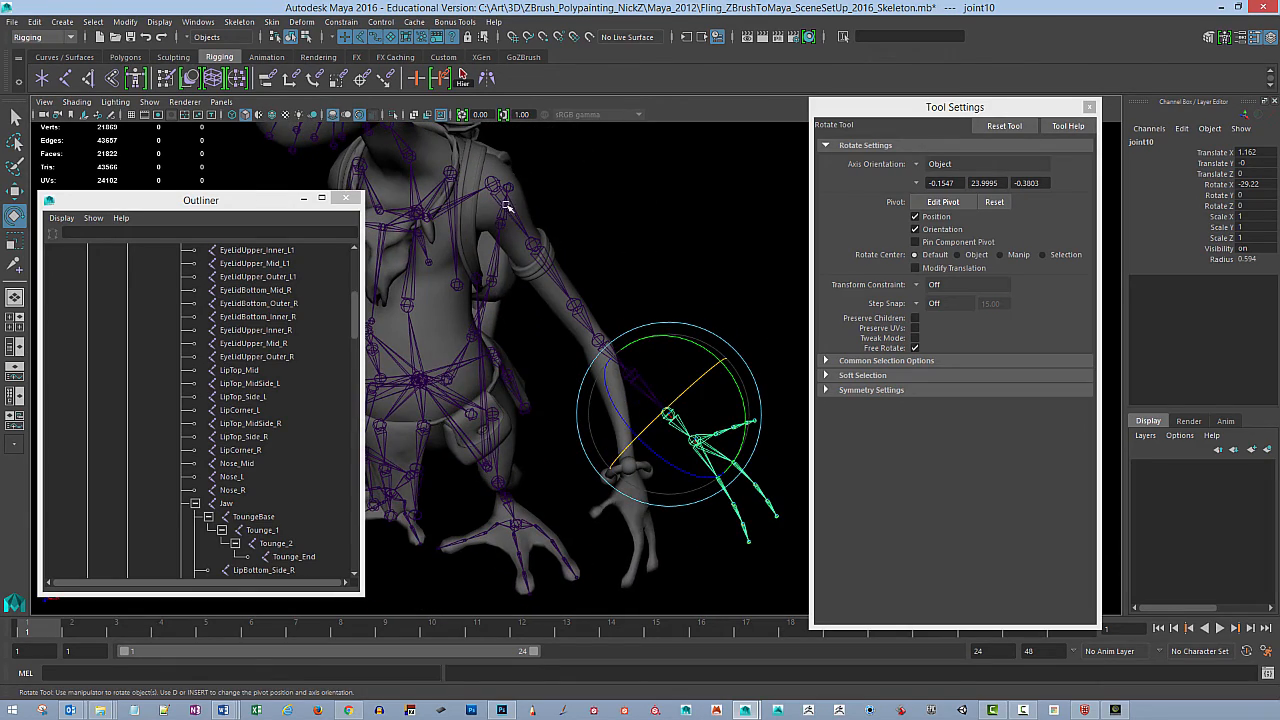
left_click_drag(655, 257, 535, 195, "alt")
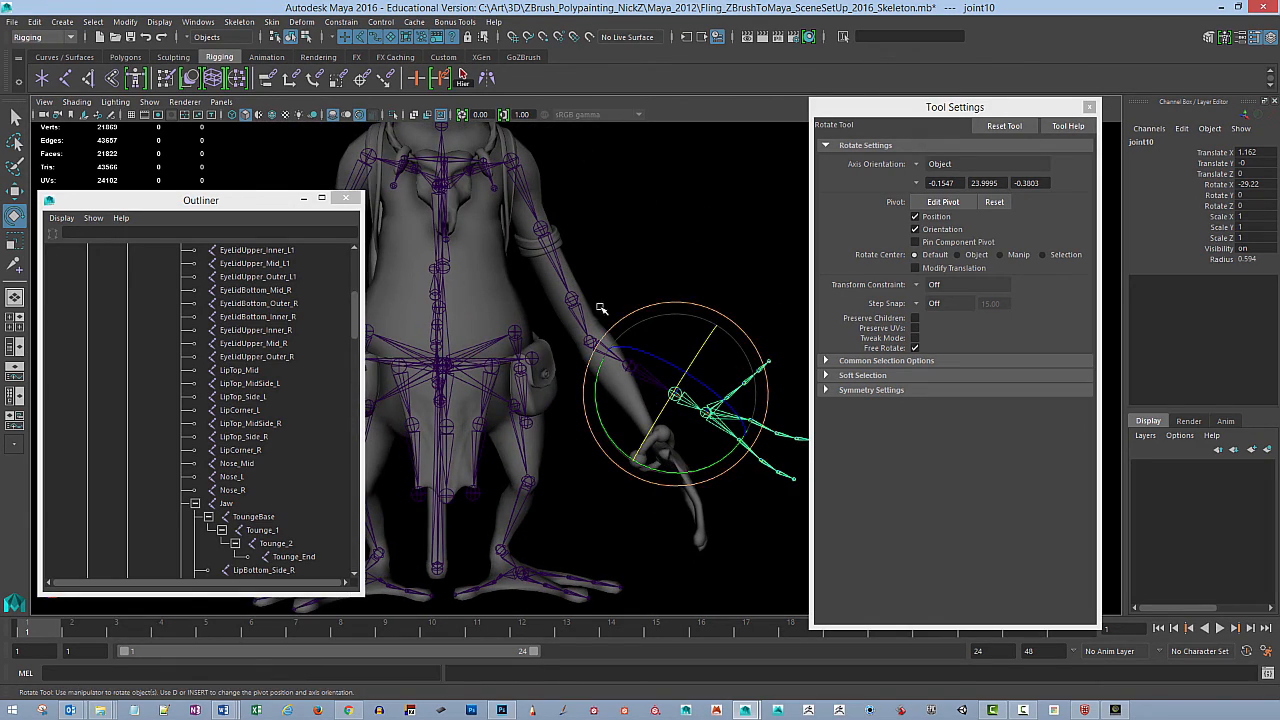
left_click_drag(600, 308, 551, 236, "alt")
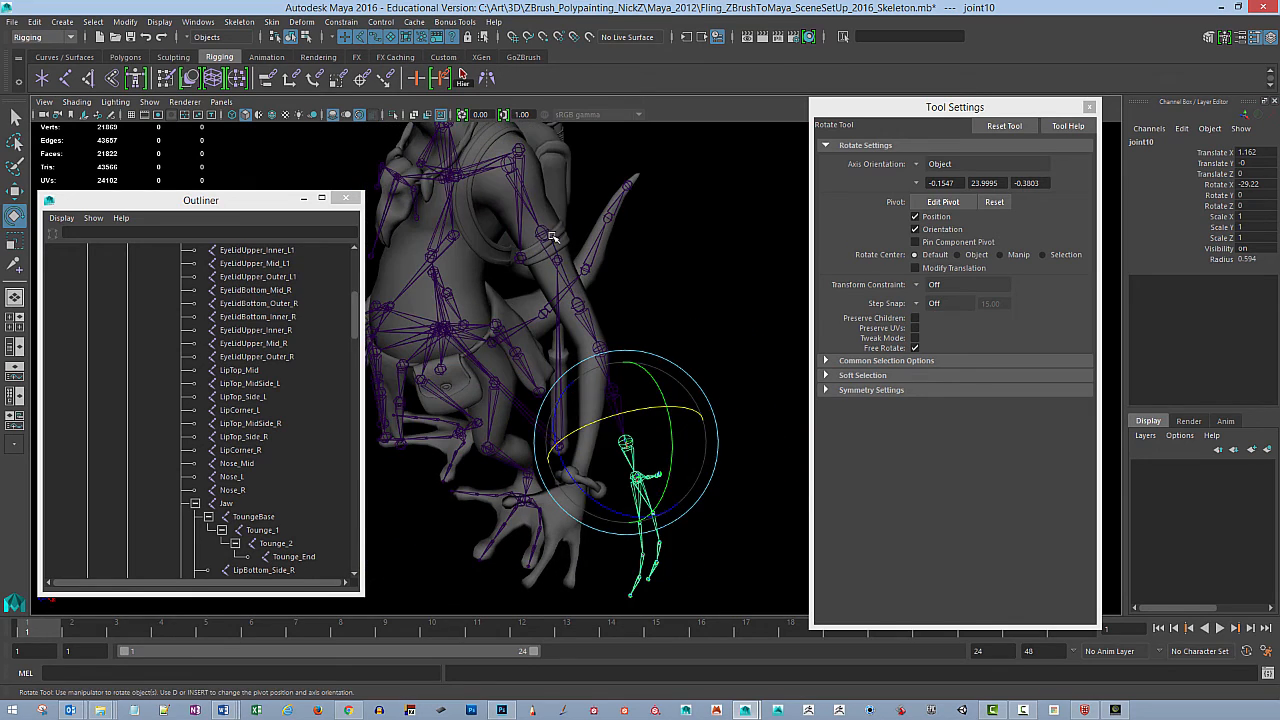
Step: Undo all the test rotations on the inserted left arm joints
left_click_drag(670, 331, 726, 314, "alt")
key("ctrl+z")
key("ctrl+z")
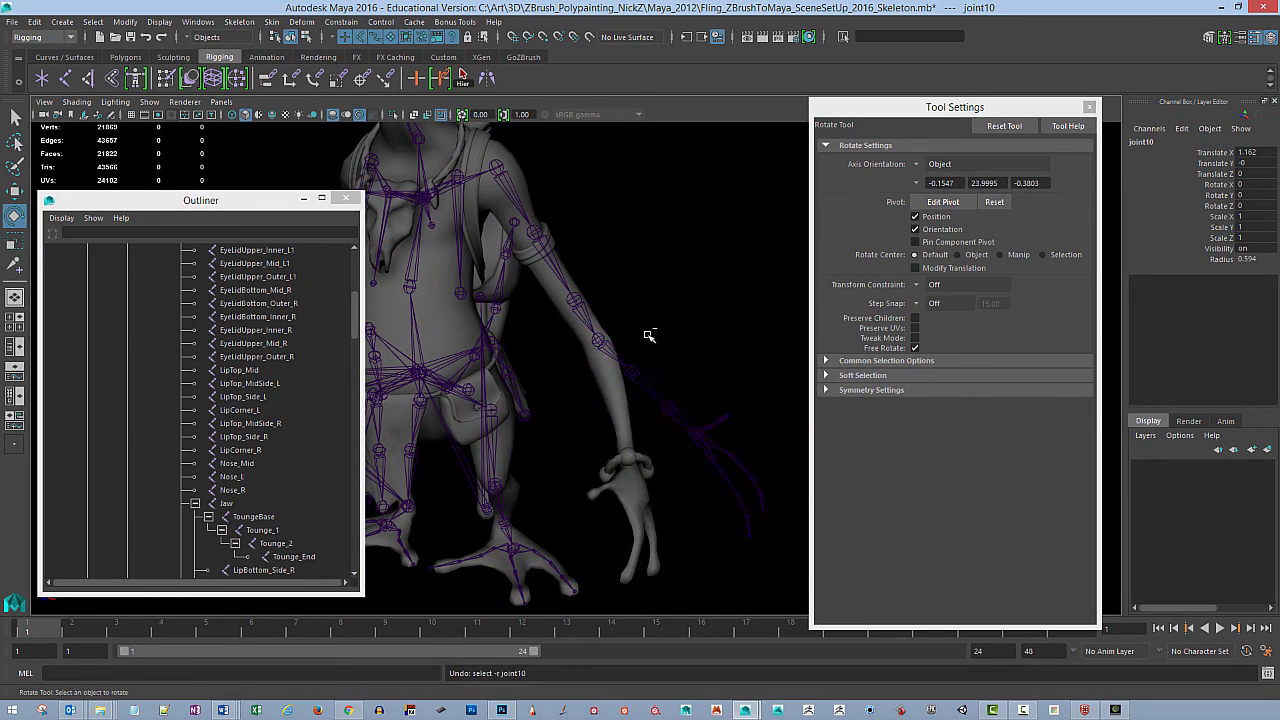
key("ctrl+z")
key("ctrl+z")
key("ctrl+z")
key("ctrl+z")
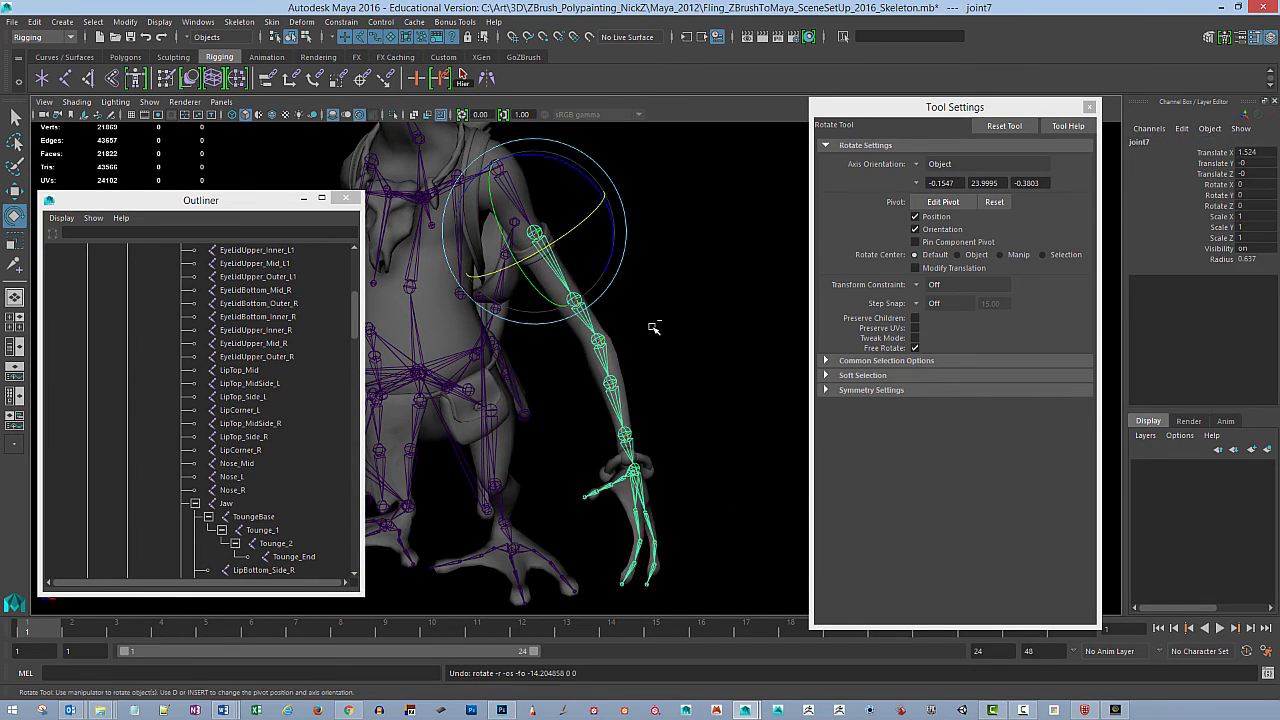
Step: Deselect the arm joint and examine the whole character with its skeleton from head to feet
left_click(675, 331)
left_click_drag(675, 331, 583, 288, "alt")
right_click_drag(711, 356, 657, 317, "alt")
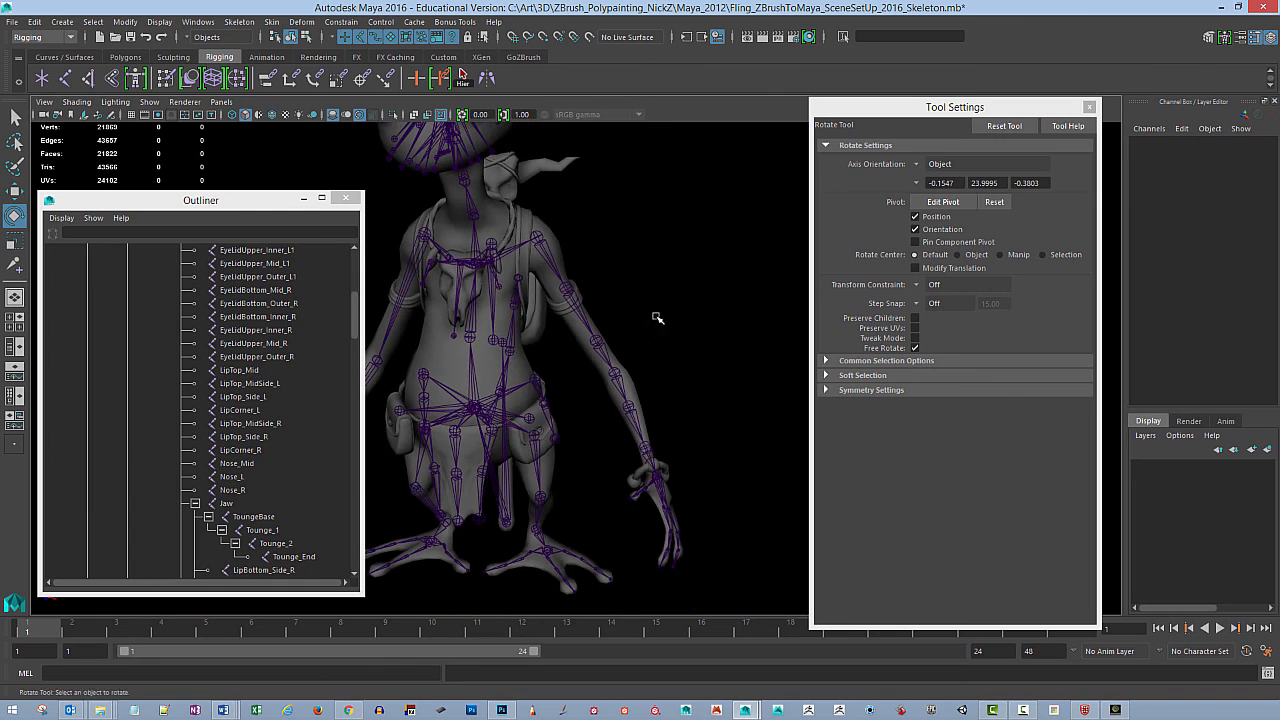
middle_click_drag(657, 317, 731, 346, "alt")
mouse_move(731, 346)
left_mouse_down("alt")
mouse_move(691, 340)
mouse_move(715, 324)
mouse_move(703, 320)
mouse_move(717, 326)
mouse_move(699, 343)
mouse_move(723, 343)
left_mouse_up("alt")
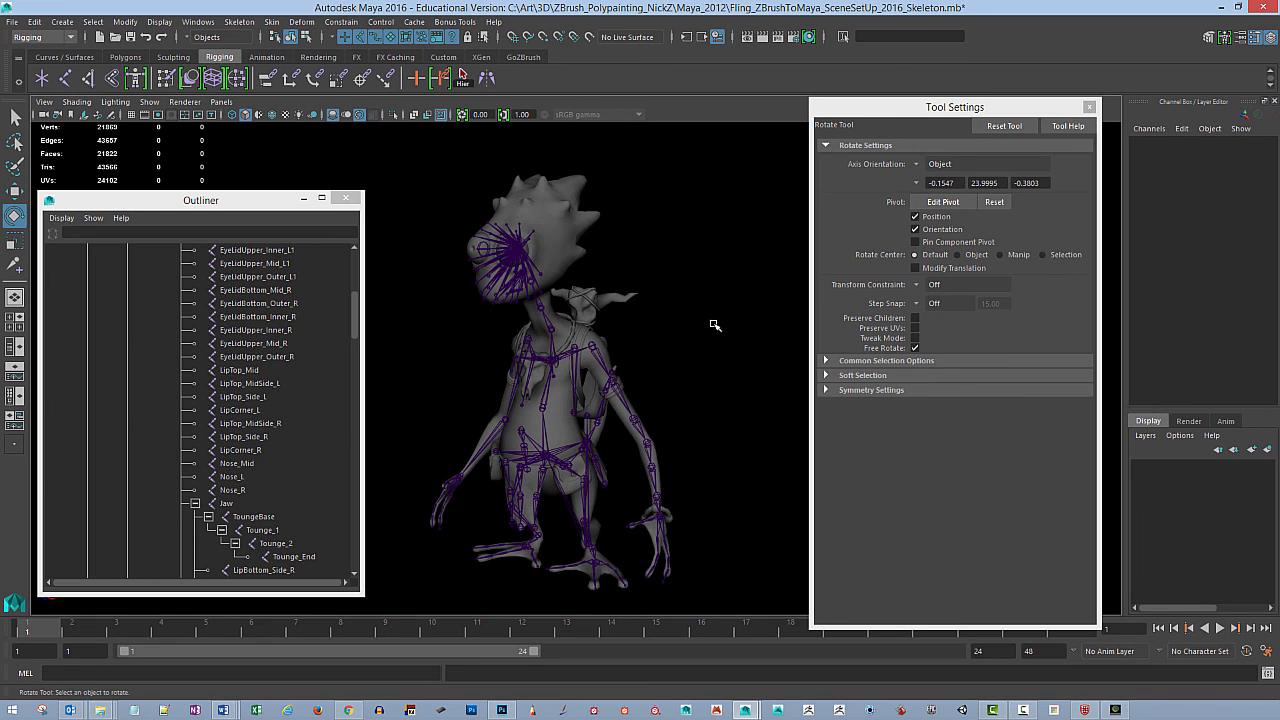